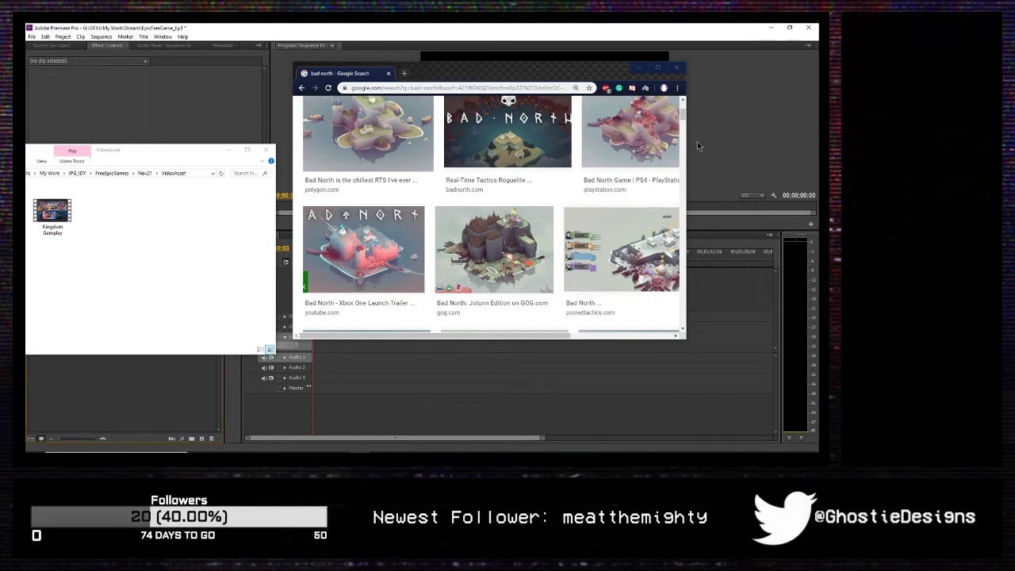
Step: Save the Bad North title artwork from badnorth.com as BadNorthLogo in the VideoAsset folder
{"action": "scroll", "coordinate": [476, 198], "scroll_direction": "up", "scroll_amount": 1}
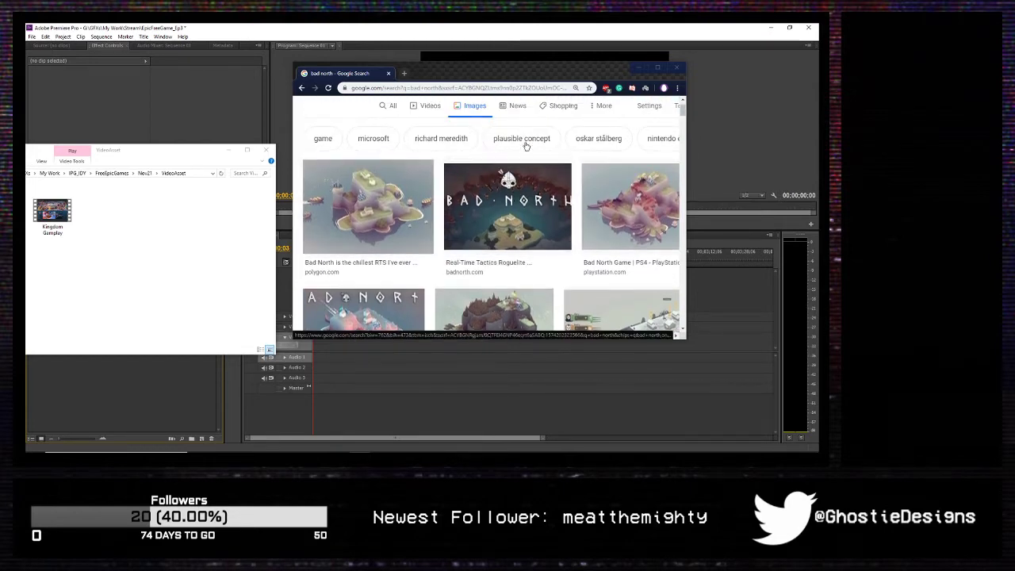
{"action": "left_click", "coordinate": [544, 237]}
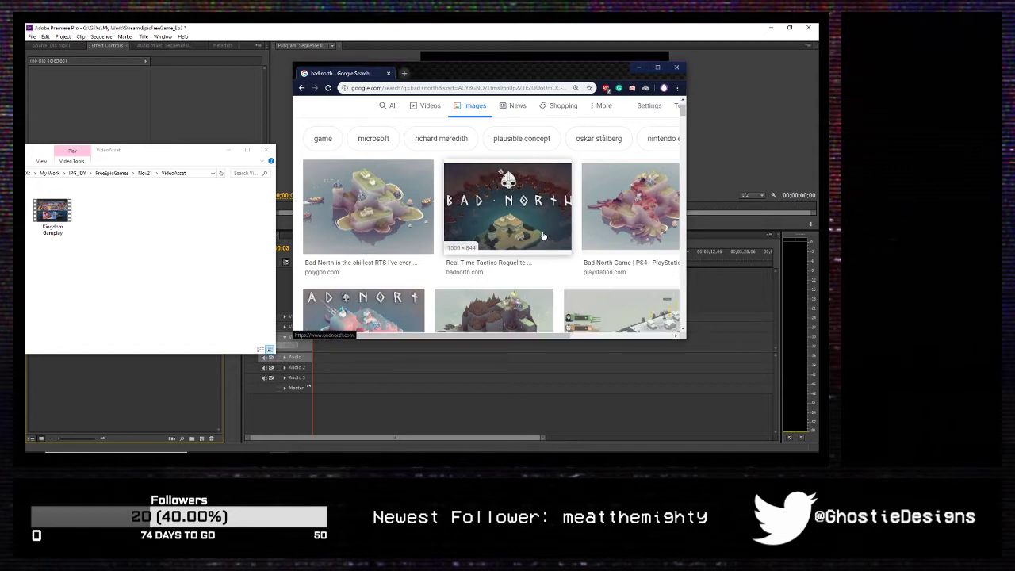
{"action": "left_click", "coordinate": [543, 236]}
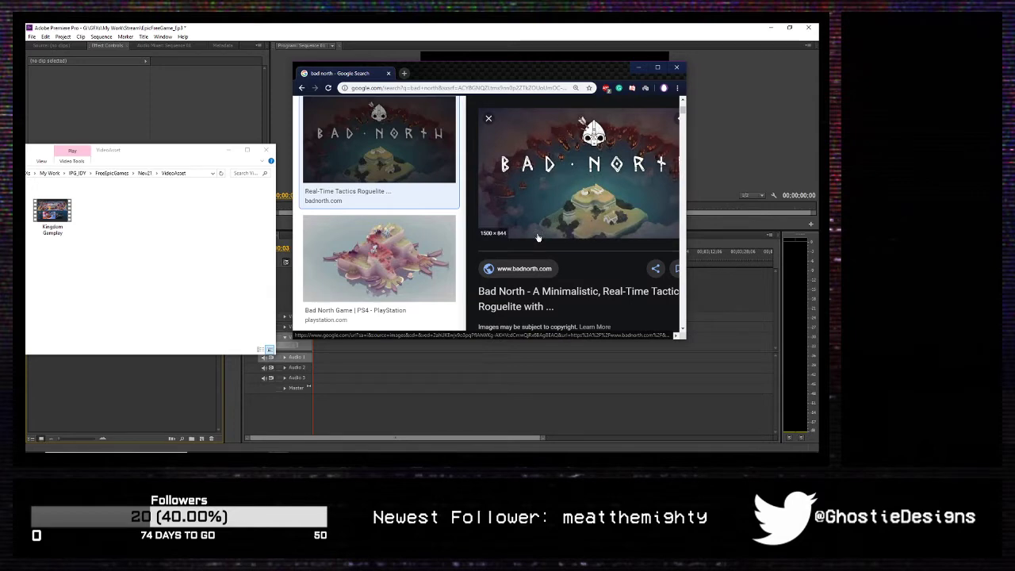
{"action": "right_click", "coordinate": [528, 154]}
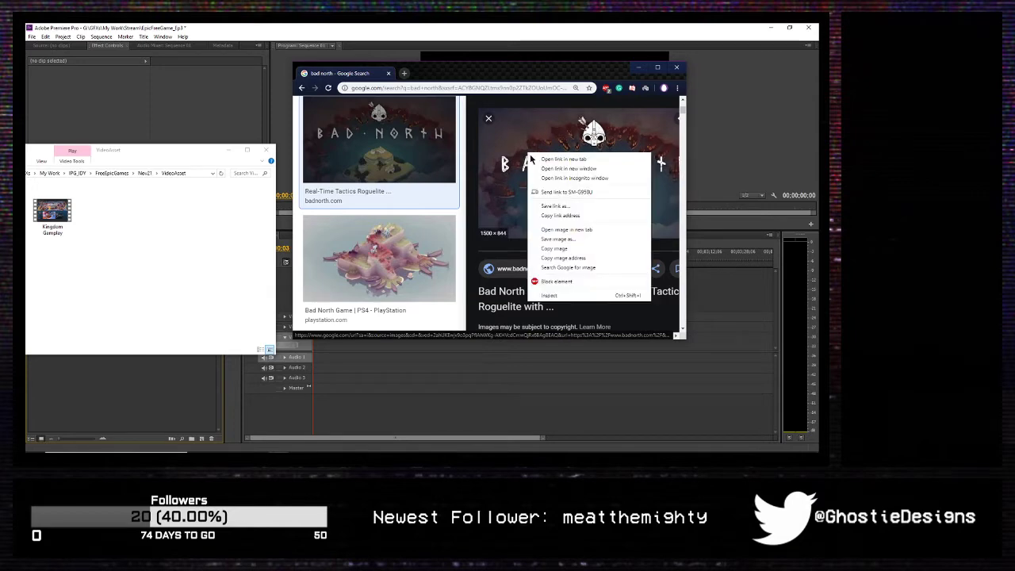
{"action": "left_click", "coordinate": [576, 241]}
{"action": "right_click", "coordinate": [510, 197]}
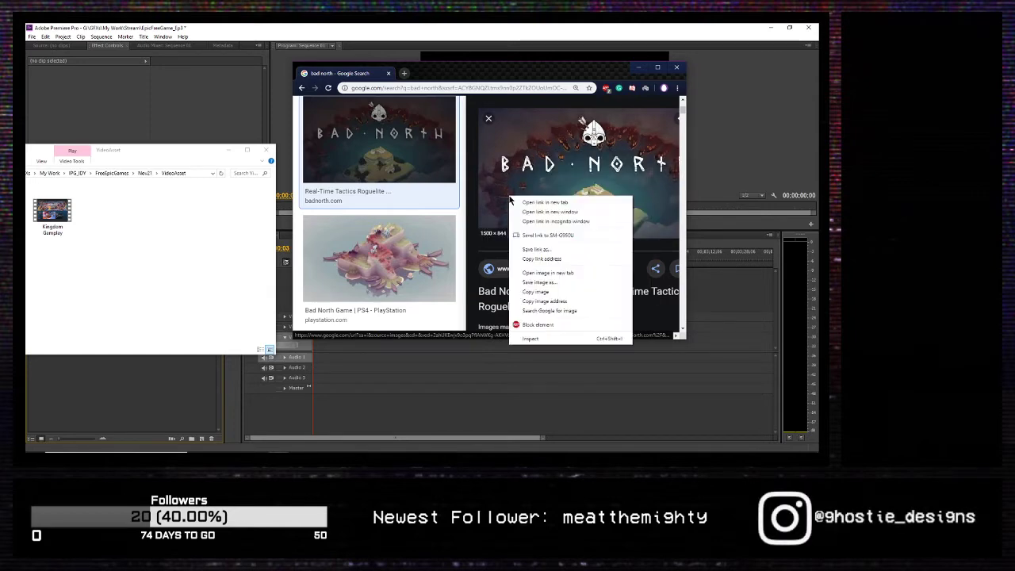
{"action": "left_click", "coordinate": [553, 259]}
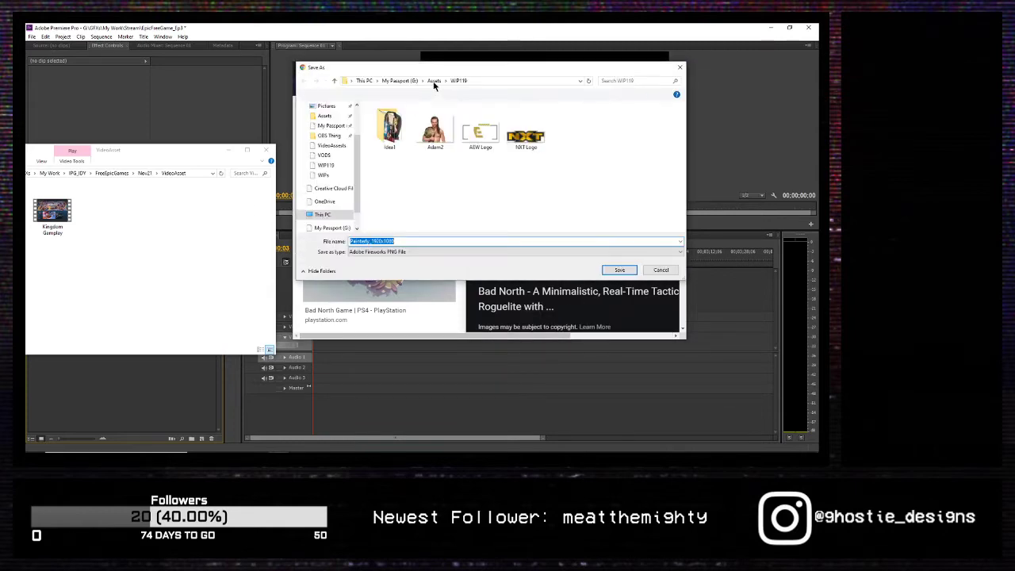
{"action": "key", "text": "Escape"}
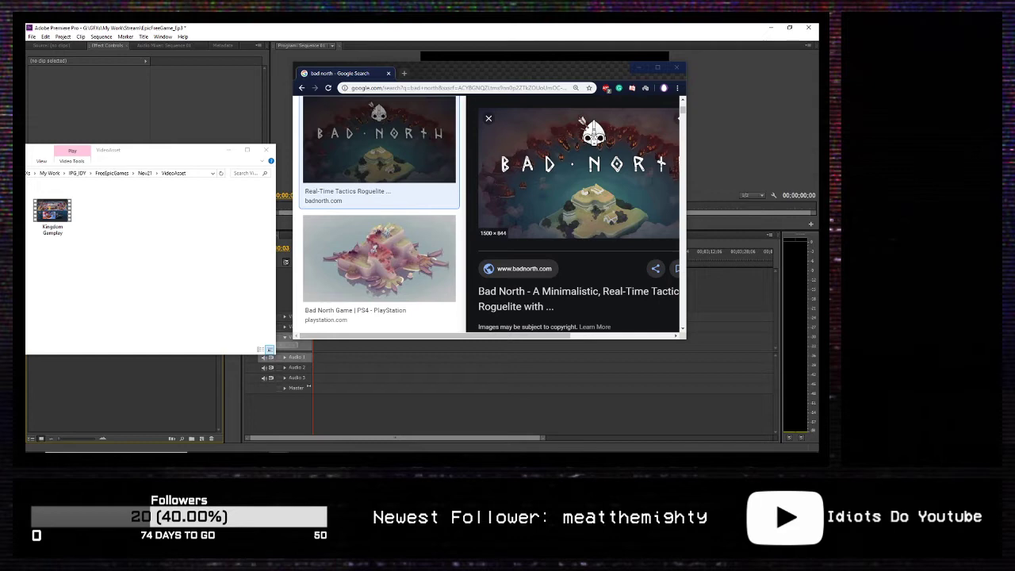
{"action": "key", "text": "Return"}
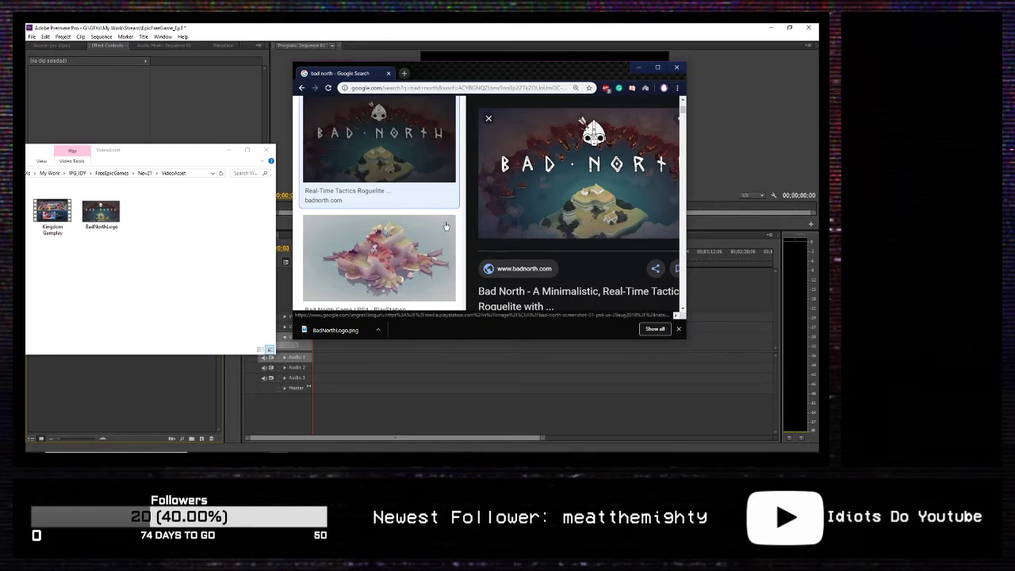
Step: Search Google Images for "plausible concept logo"
{"action": "scroll", "coordinate": [441, 220], "scroll_direction": "down", "scroll_amount": 5}
{"action": "scroll", "coordinate": [441, 220], "scroll_direction": "down", "scroll_amount": 5}
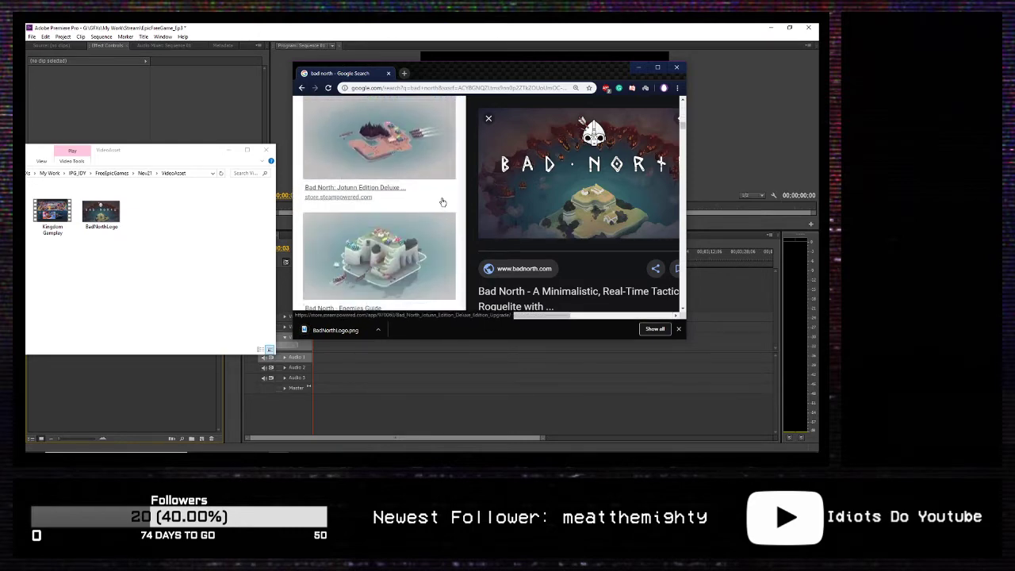
{"action": "scroll", "coordinate": [442, 207], "scroll_direction": "down", "scroll_amount": 5}
{"action": "scroll", "coordinate": [442, 194], "scroll_direction": "up", "scroll_amount": 3}
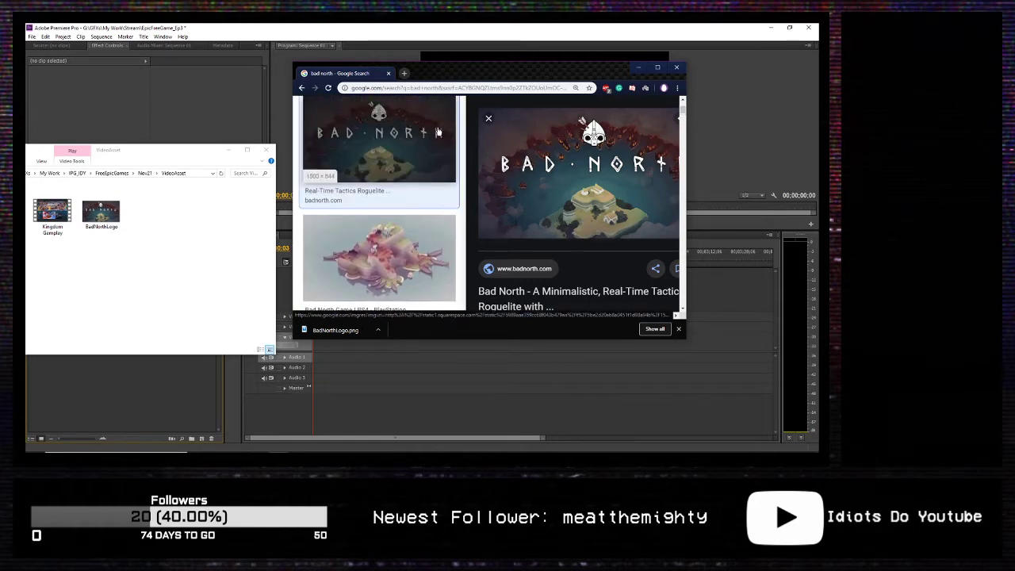
{"action": "scroll", "coordinate": [424, 220], "scroll_direction": "up", "scroll_amount": 5}
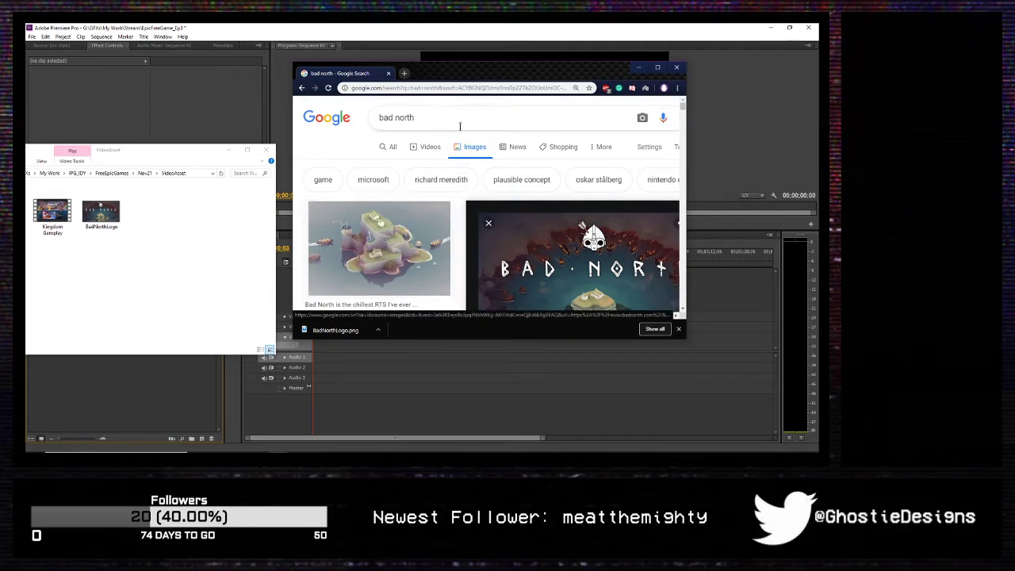
{"action": "left_click_drag", "start_coordinate": [437, 114], "coordinate": [305, 126]}
{"action": "type", "text": "Pl"}
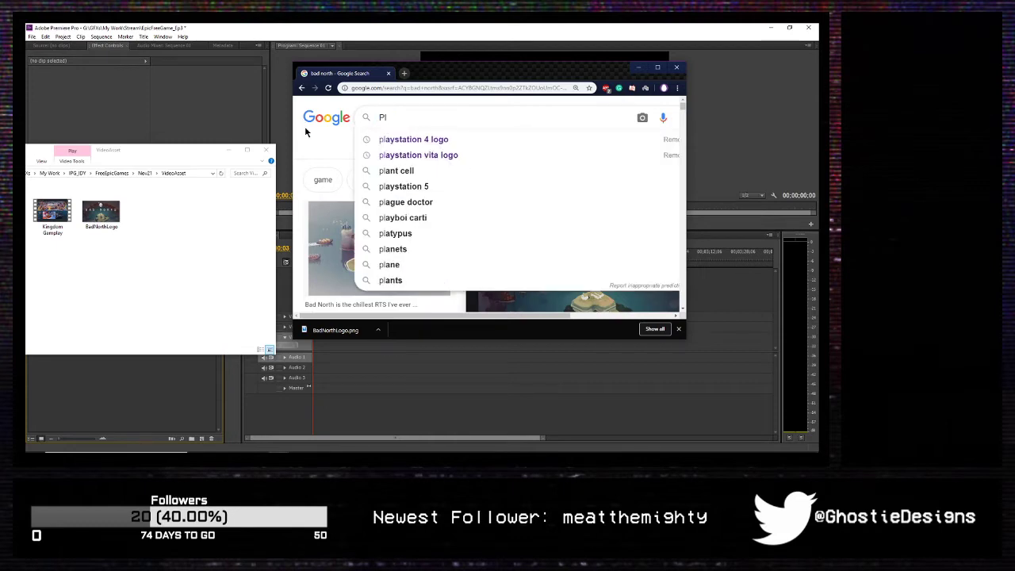
{"action": "type", "text": "ausa"}
{"action": "key", "text": "Down"}
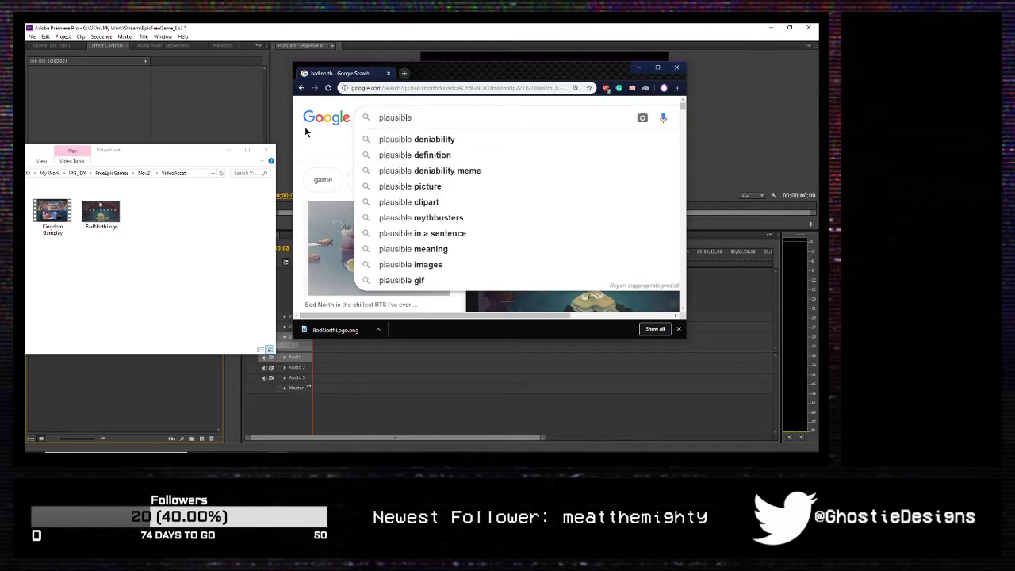
{"action": "type", "text": "con"}
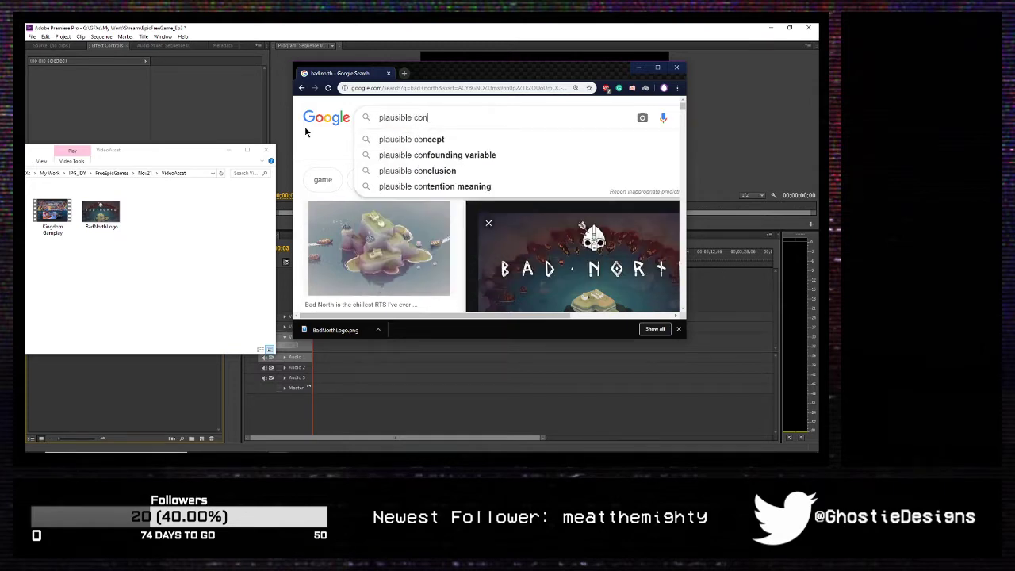
{"action": "type", "text": "cept logo"}
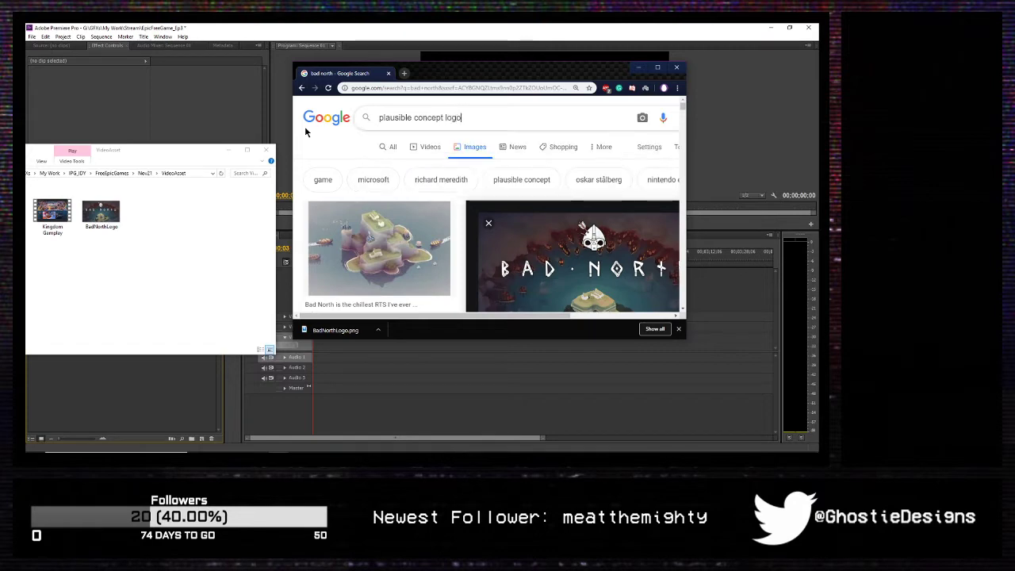
{"action": "key", "text": "Return"}
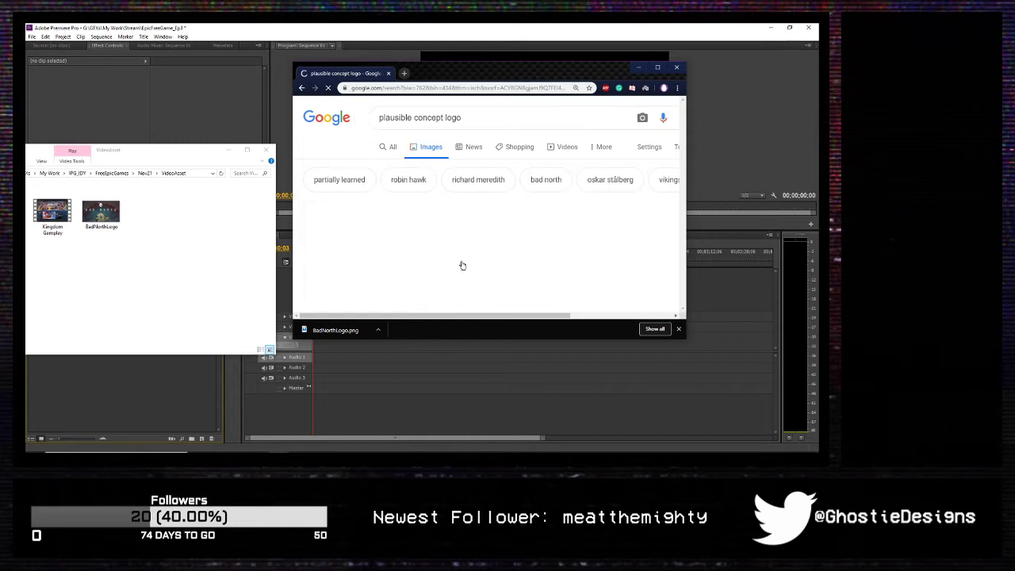
Step: Save the 512 × 512 Plausible Concept logo from the image results as PlausibleLogo in the VideoAsset folder
{"action": "scroll", "coordinate": [496, 258], "scroll_direction": "down", "scroll_amount": 5}
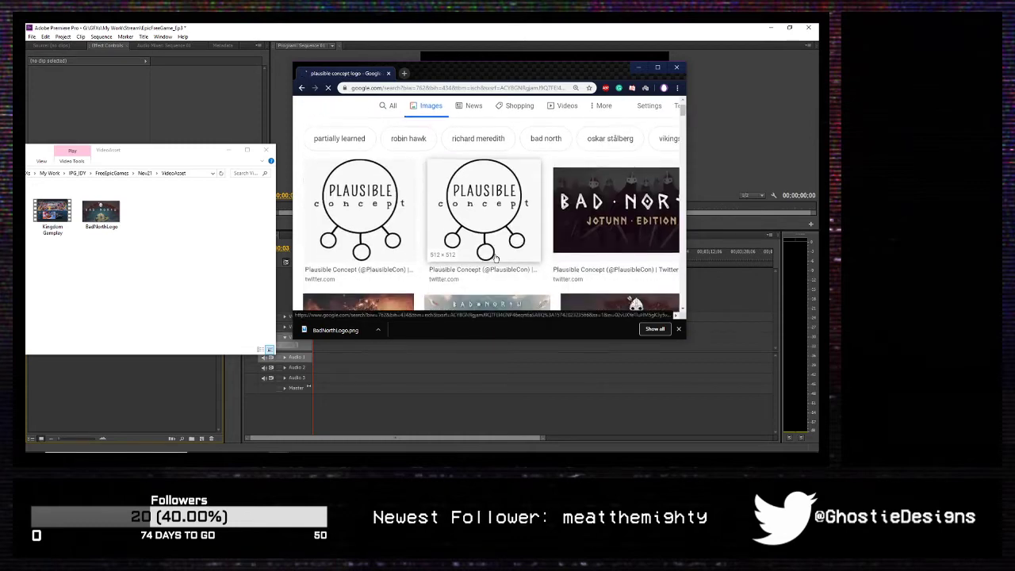
{"action": "scroll", "coordinate": [502, 251], "scroll_direction": "down", "scroll_amount": 2}
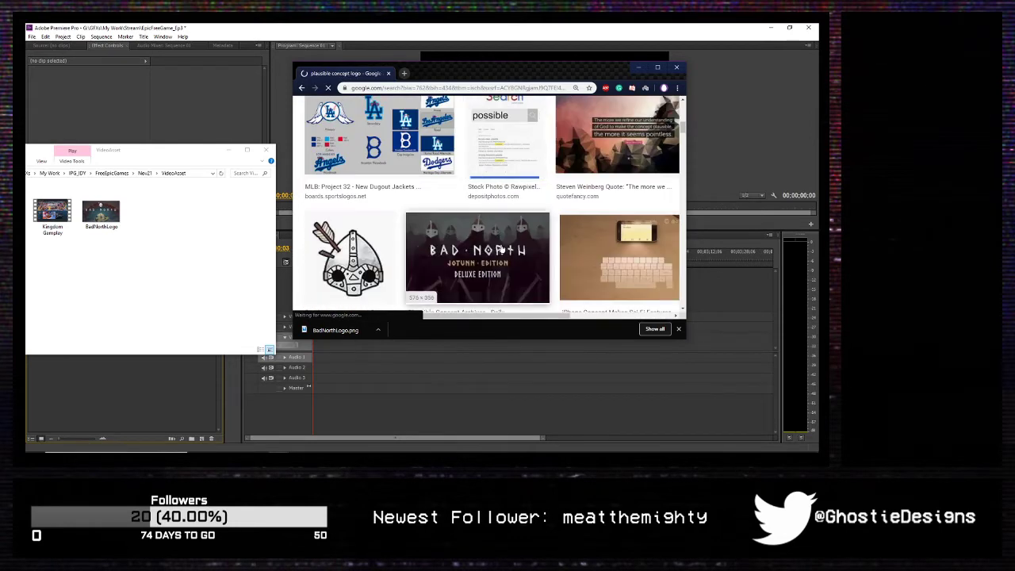
{"action": "scroll", "coordinate": [501, 249], "scroll_direction": "up", "scroll_amount": 1}
{"action": "scroll", "coordinate": [501, 249], "scroll_direction": "up", "scroll_amount": 5}
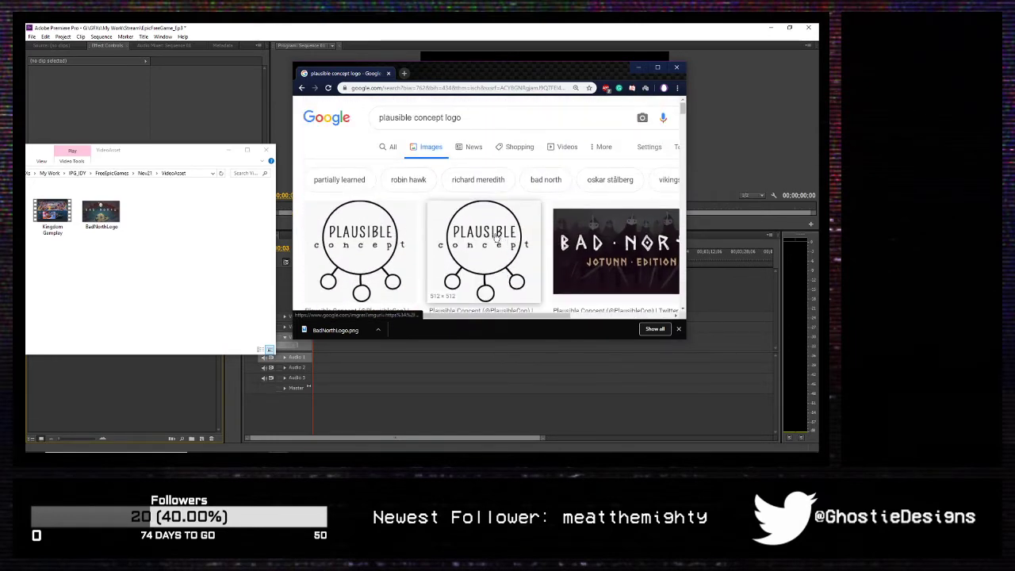
{"action": "scroll", "coordinate": [341, 248], "scroll_direction": "down", "scroll_amount": 2}
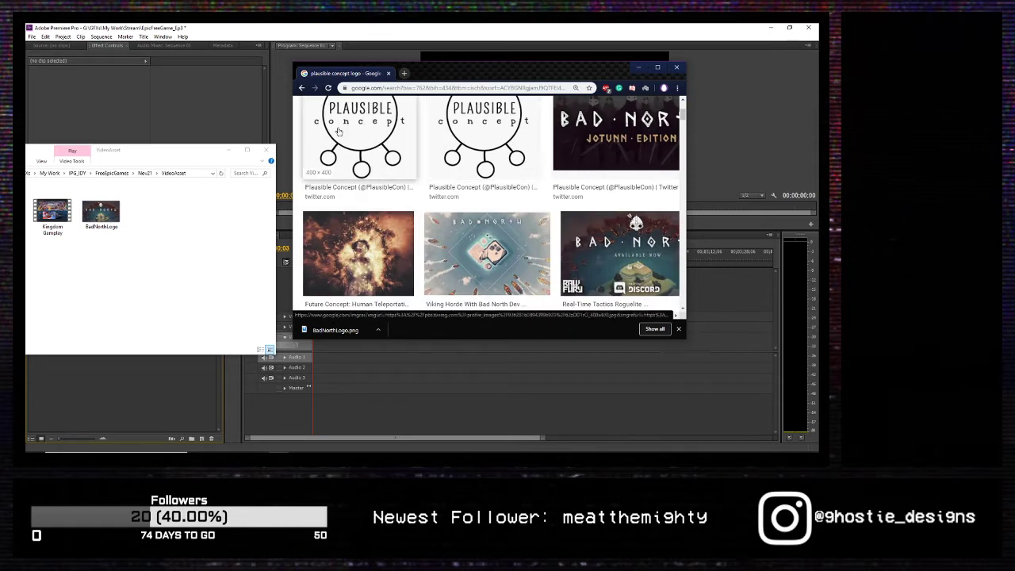
{"action": "left_click", "coordinate": [462, 121]}
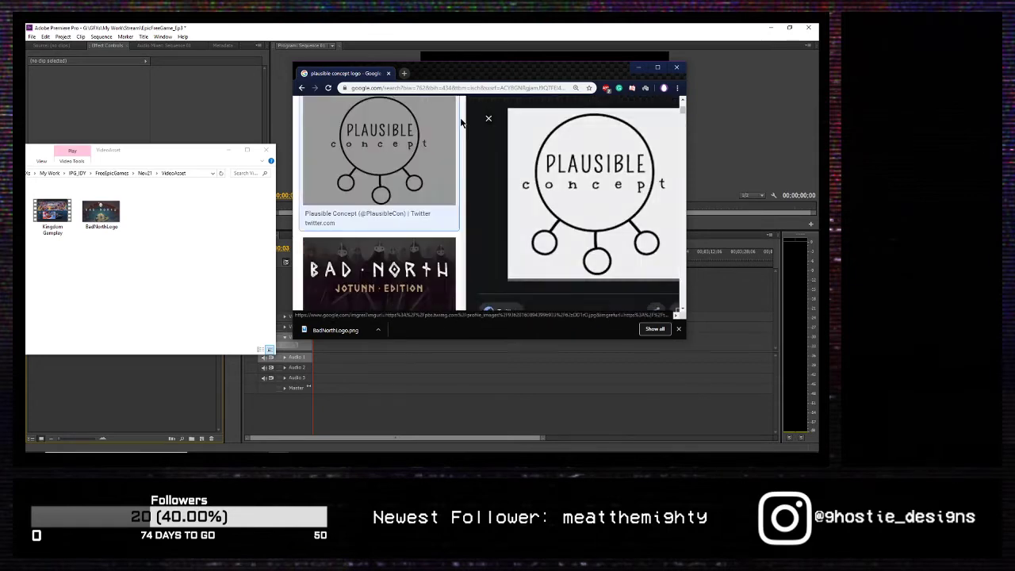
{"action": "right_click", "coordinate": [601, 163]}
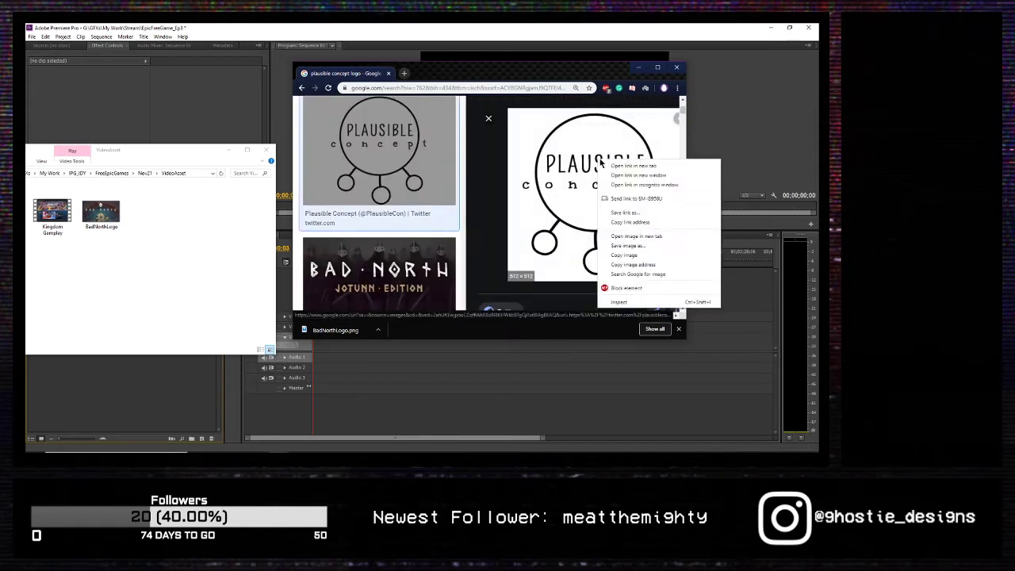
{"action": "left_click", "coordinate": [639, 254]}
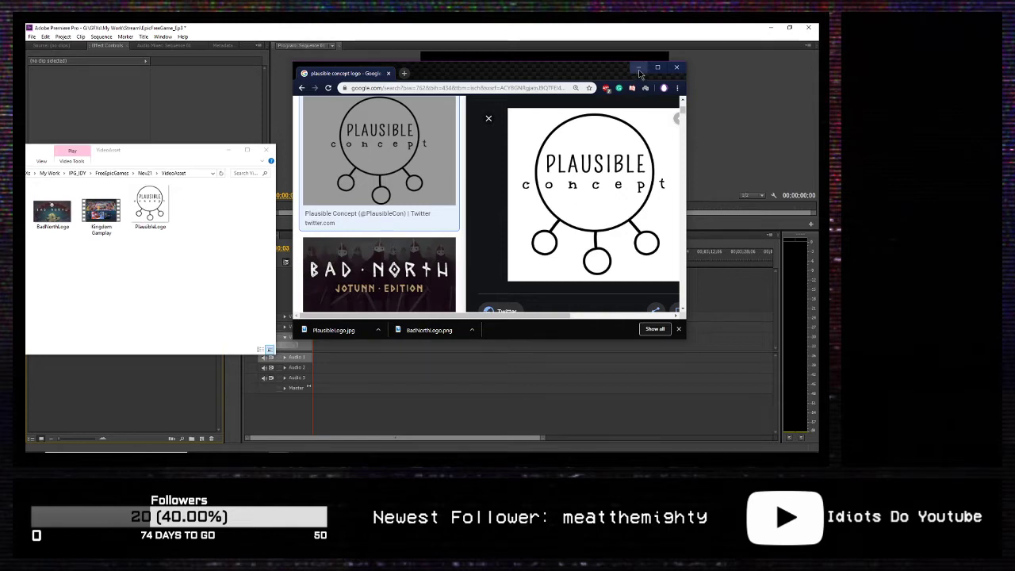
Step: Change the image search to "Raw Fury logo", keeping the word "logo" from the previous query
{"action": "scroll", "coordinate": [463, 247], "scroll_direction": "up", "scroll_amount": 5}
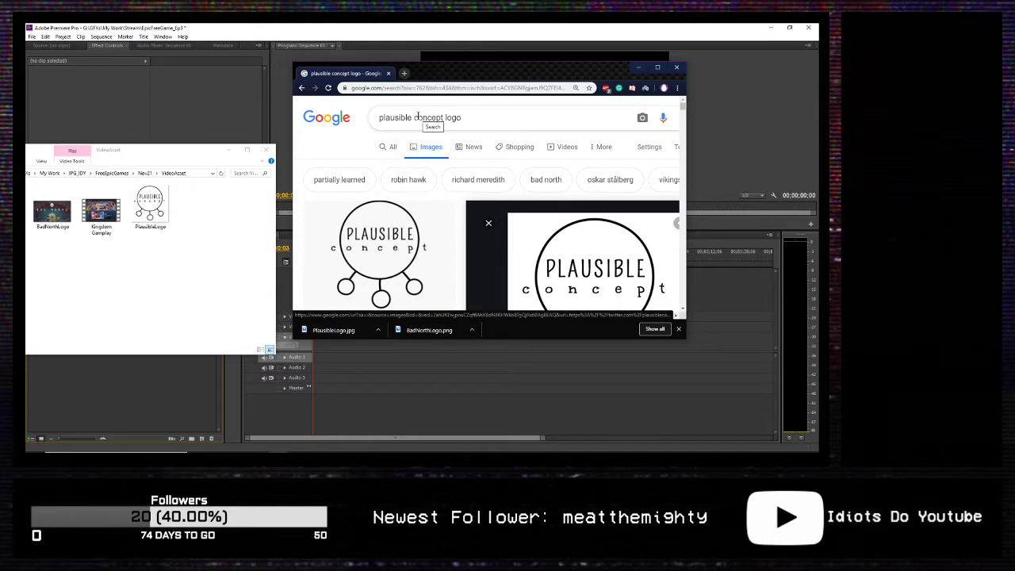
{"action": "left_click", "coordinate": [493, 117]}
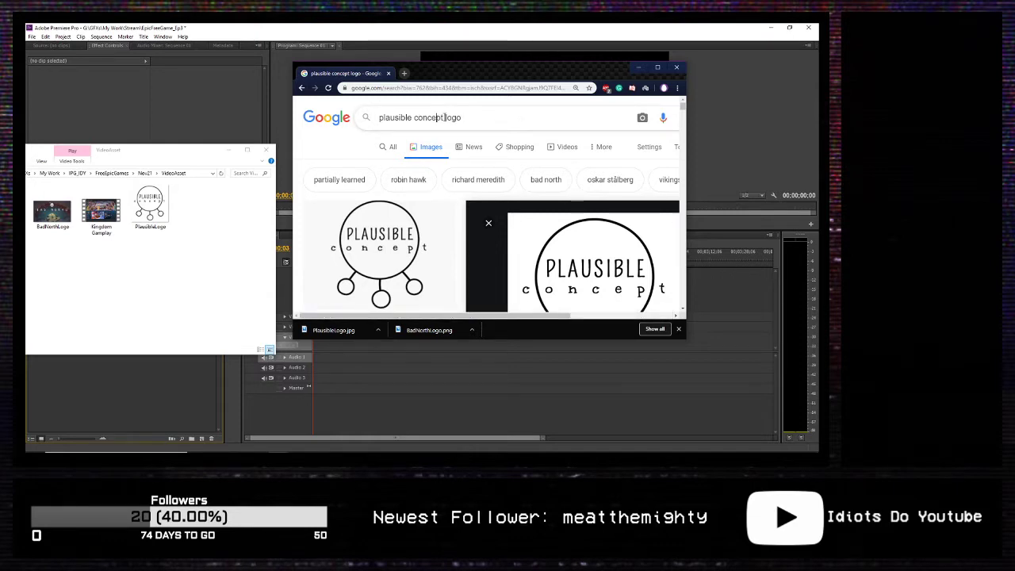
{"action": "left_click_drag", "start_coordinate": [444, 118], "coordinate": [166, 138]}
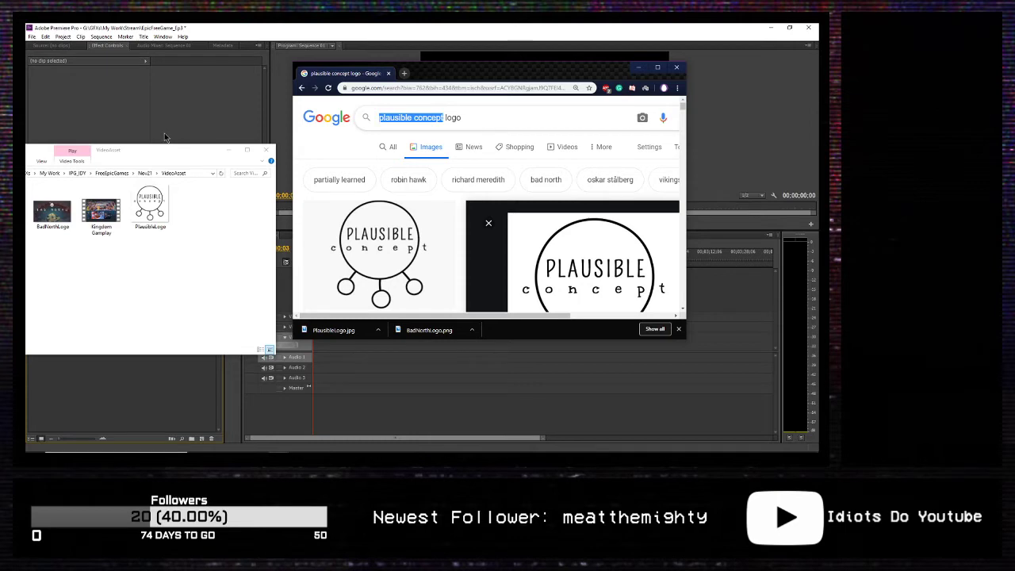
{"action": "type", "text": "Raw Fur"}
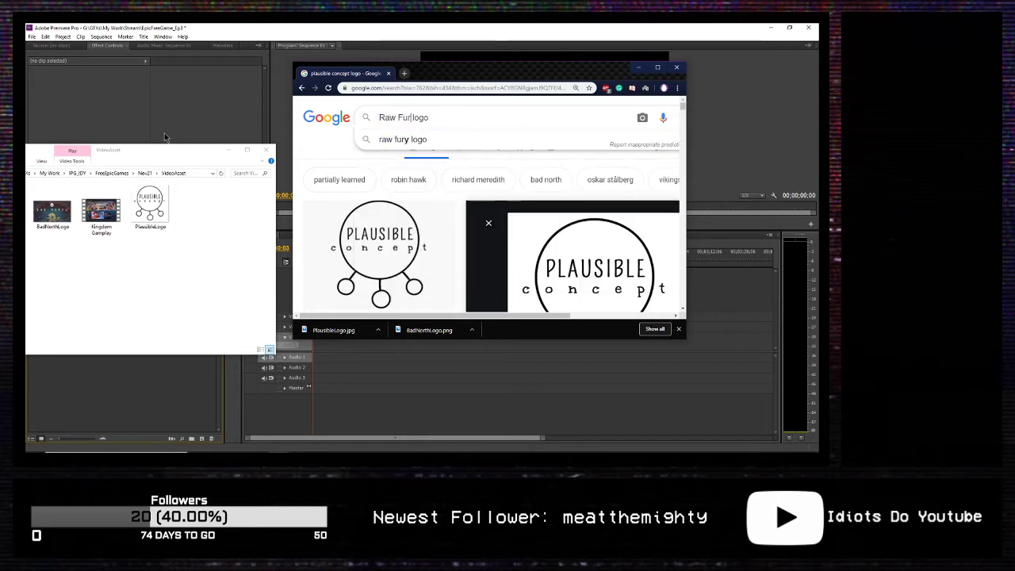
{"action": "type", "text": "y"}
{"action": "key", "text": "Return"}
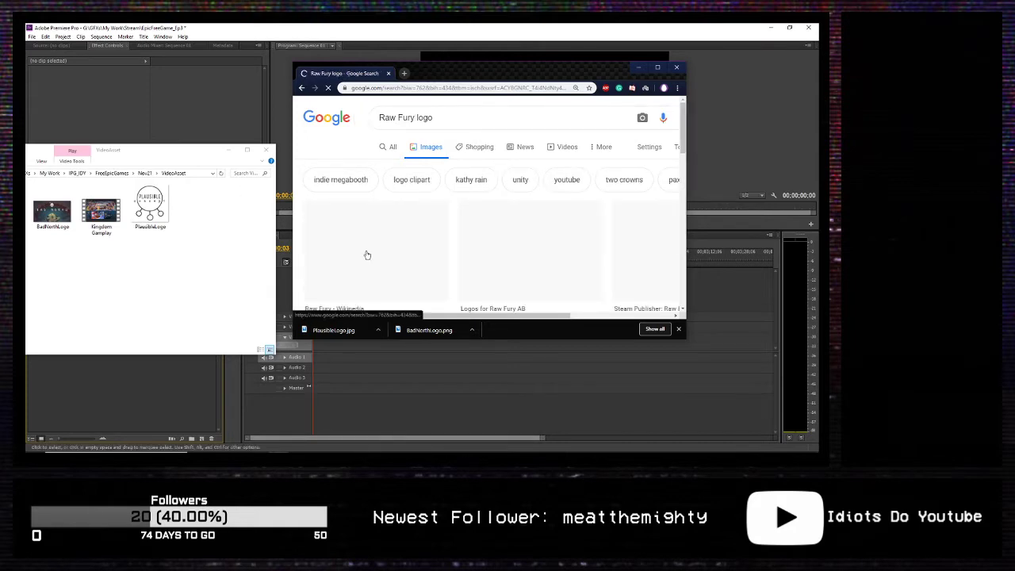
Step: Save the Wikipedia version of the Raw Fury logo as RawFuryLogo in the VideoAsset folder
{"action": "scroll", "coordinate": [372, 246], "scroll_direction": "down", "scroll_amount": 3}
{"action": "scroll", "coordinate": [388, 226], "scroll_direction": "up", "scroll_amount": 2}
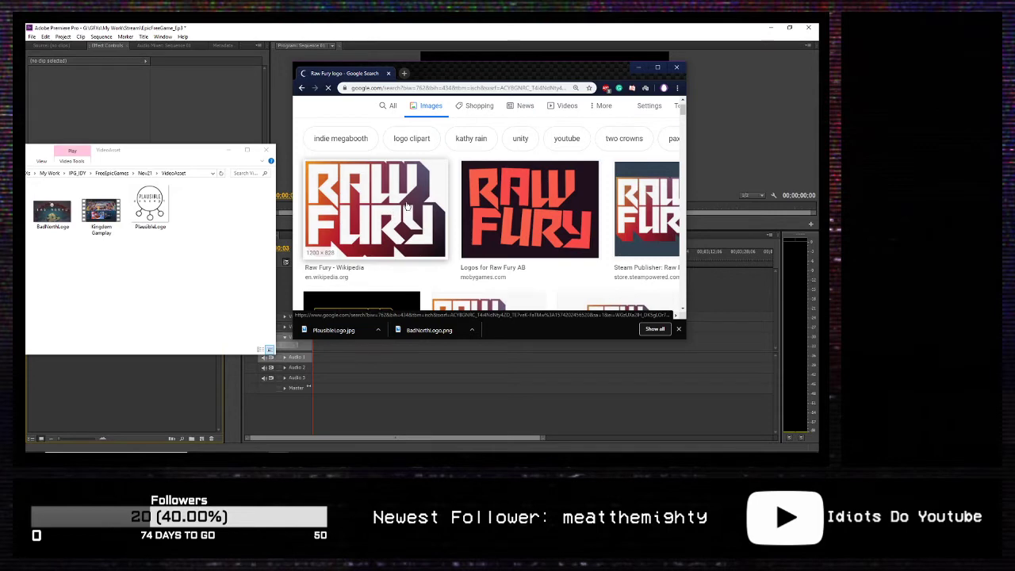
{"action": "left_click", "coordinate": [408, 206]}
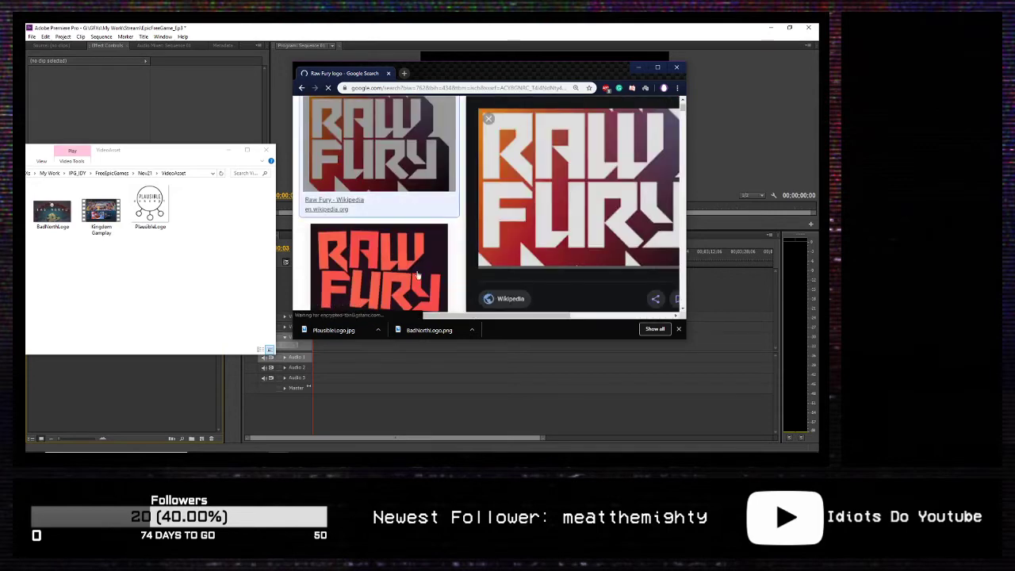
{"action": "right_click", "coordinate": [623, 199]}
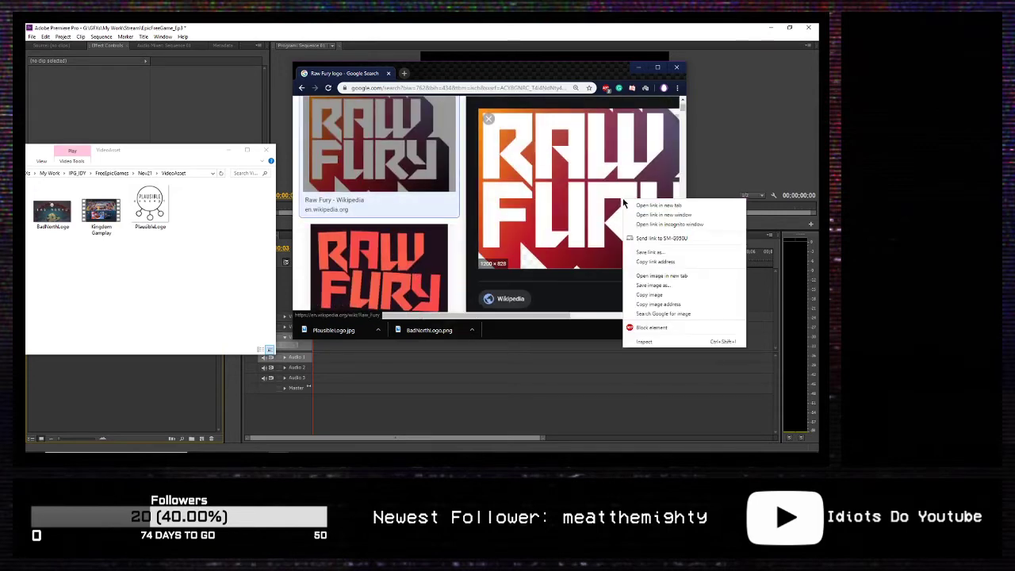
{"action": "left_click", "coordinate": [715, 287]}
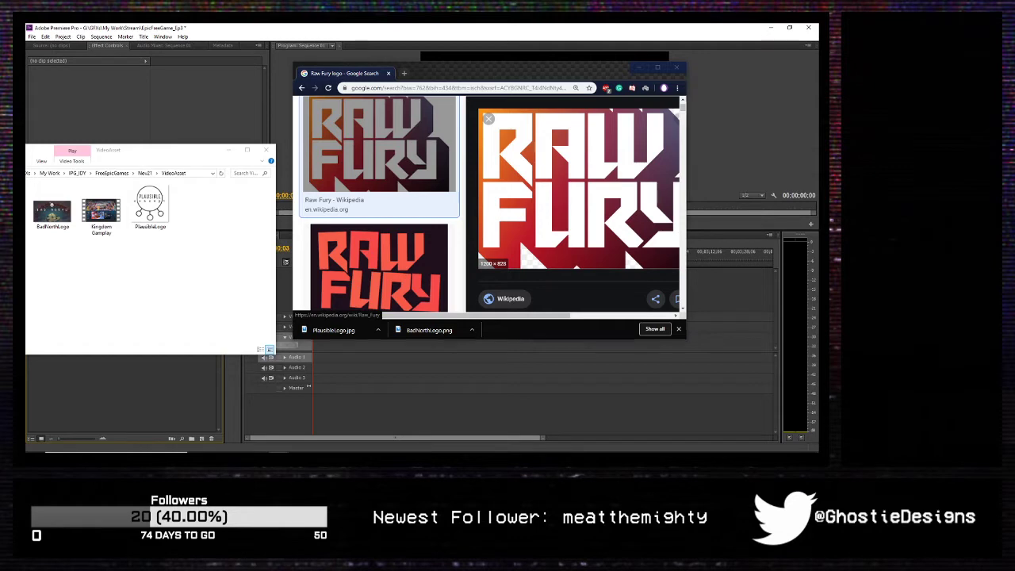
{"action": "key", "text": "Return"}
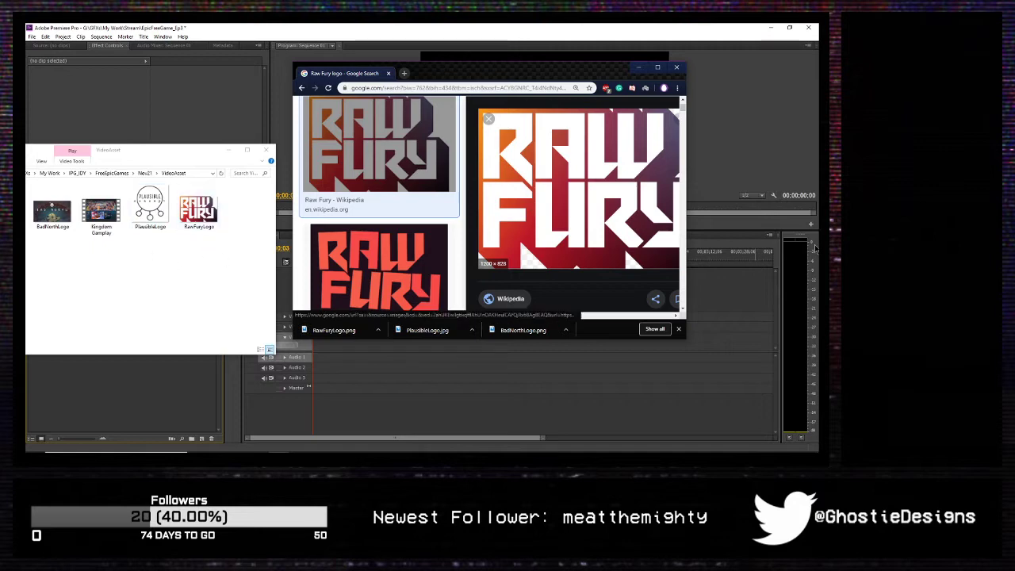
Step: Return to the Raw Fury logo image search and replace the query with "Viking Hat"
{"action": "scroll", "coordinate": [544, 204], "scroll_direction": "down", "scroll_amount": 3}
{"action": "scroll", "coordinate": [410, 193], "scroll_direction": "up", "scroll_amount": 3}
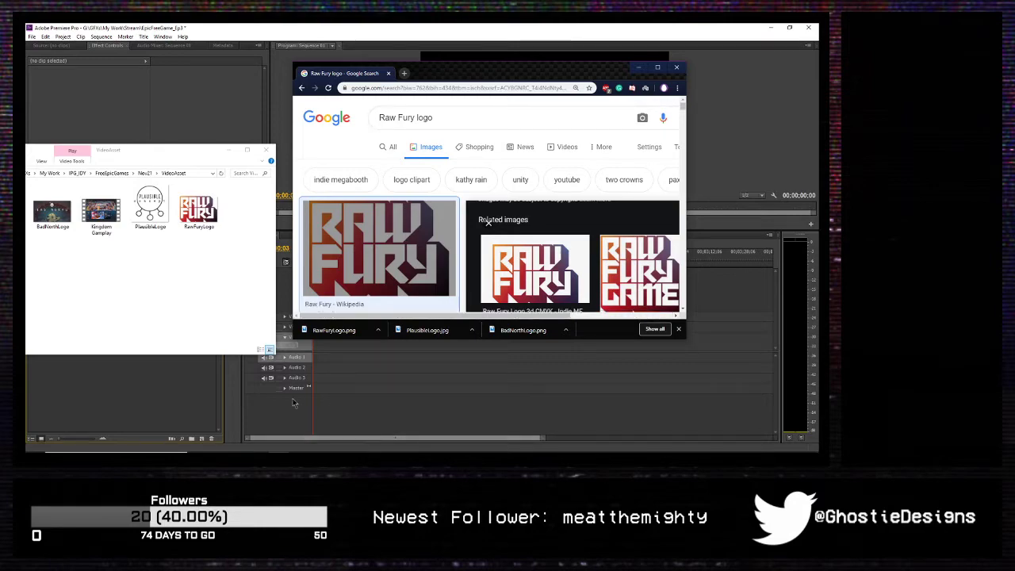
{"action": "left_click", "coordinate": [279, 459]}
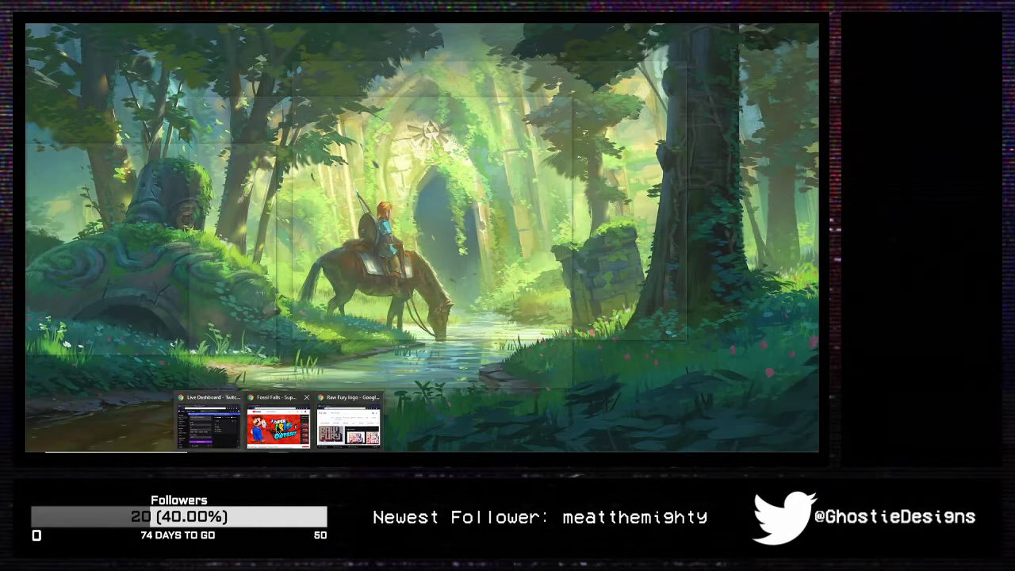
{"action": "left_click", "coordinate": [349, 427]}
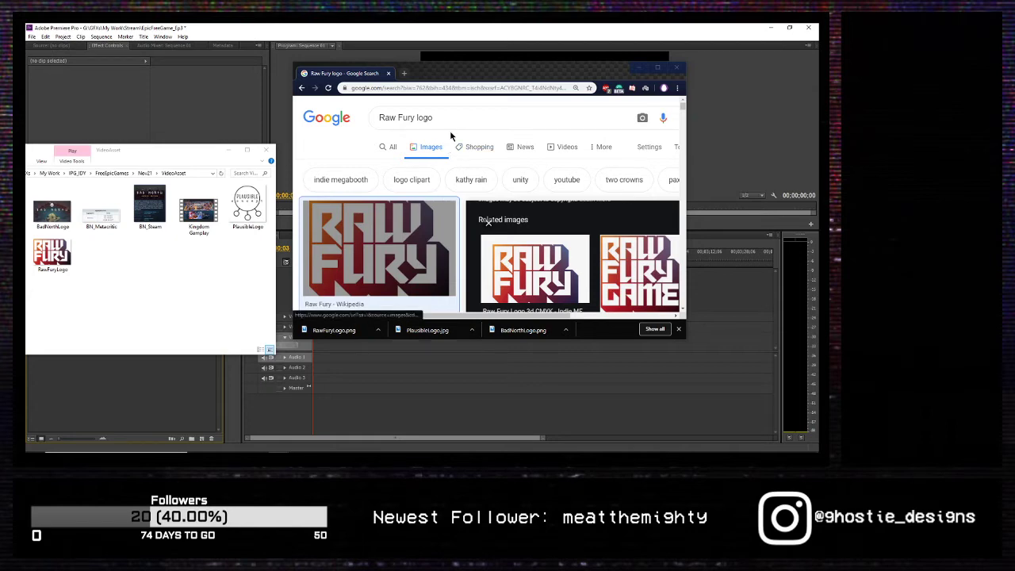
{"action": "triple_click", "coordinate": [416, 121]}
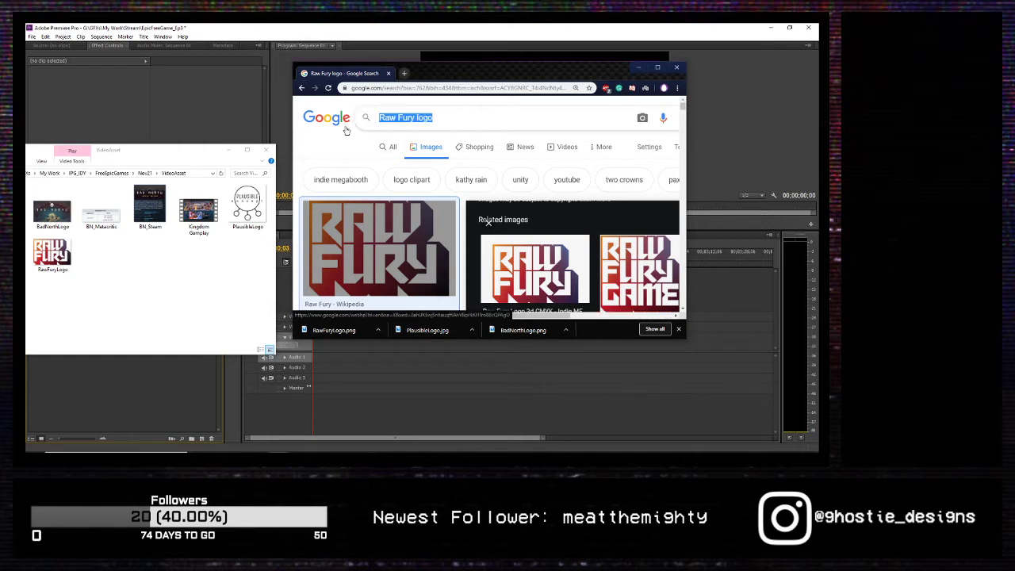
{"action": "type", "text": "Vi"}
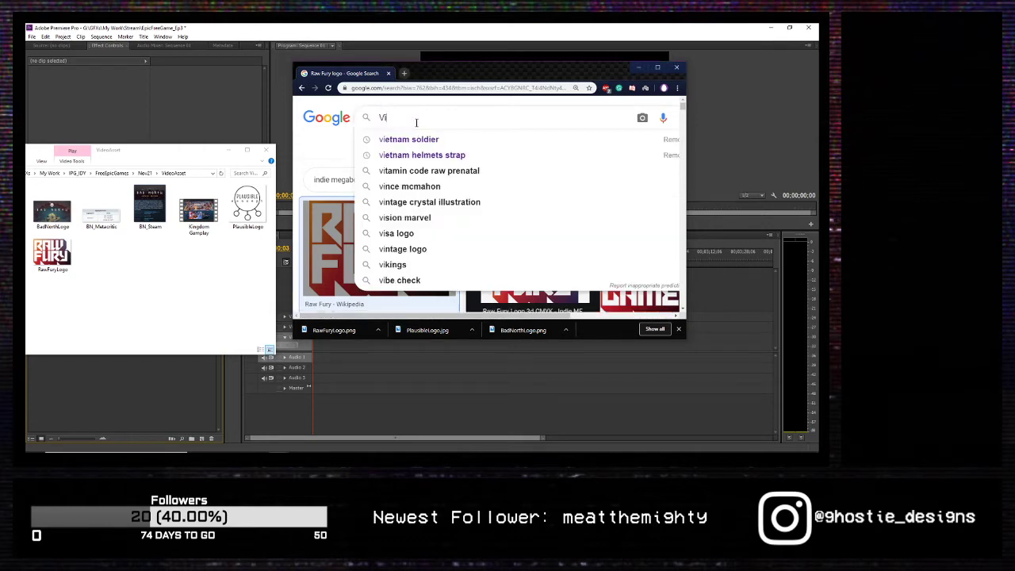
{"action": "type", "text": "king Hat"}
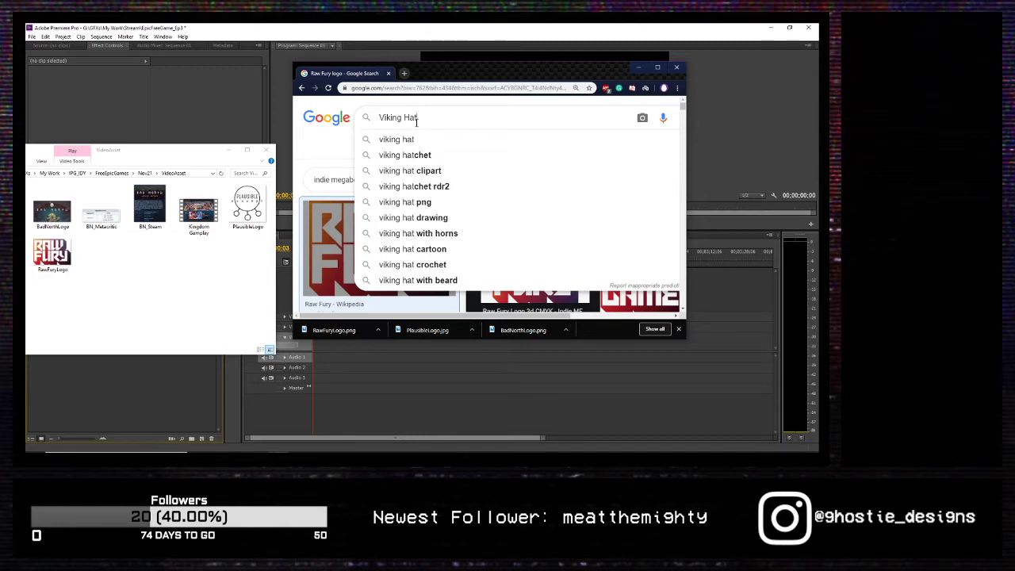
{"action": "key", "text": "Return"}
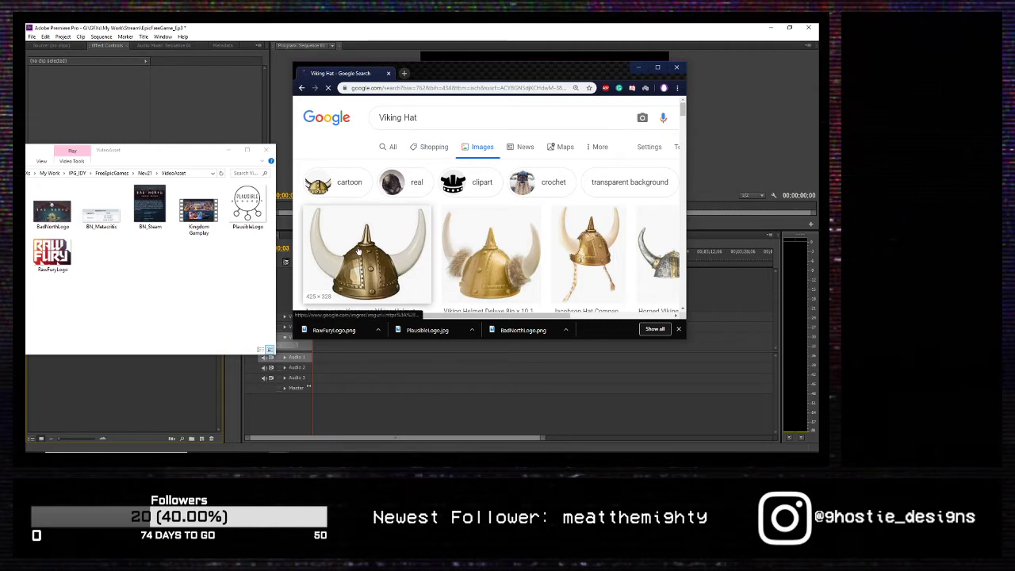
Step: Preview several gold and silver horned helmet photos among the Viking Hat image results
{"action": "left_click", "coordinate": [358, 251]}
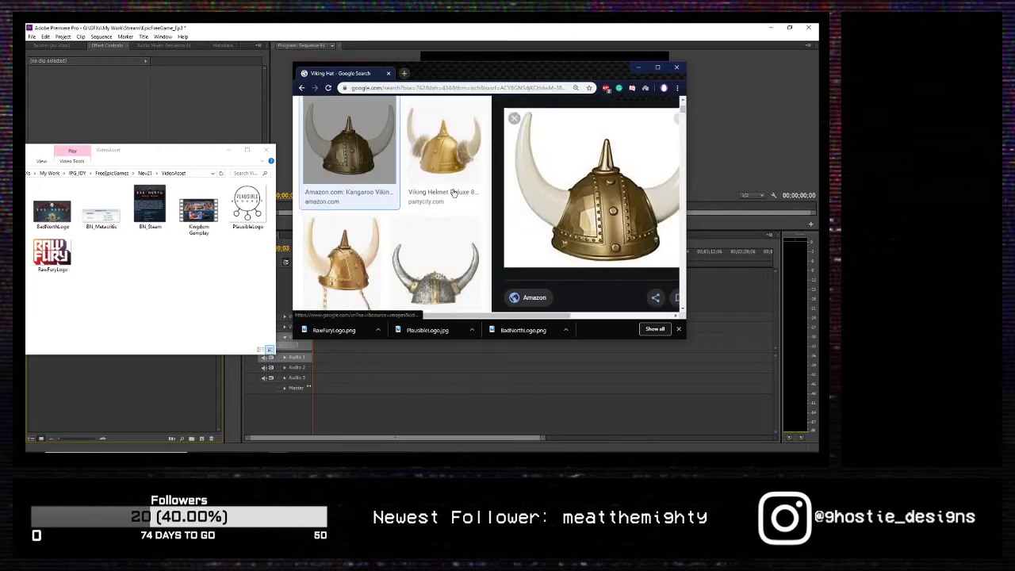
{"action": "left_click", "coordinate": [437, 157]}
{"action": "scroll", "coordinate": [357, 274], "scroll_direction": "down", "scroll_amount": 5}
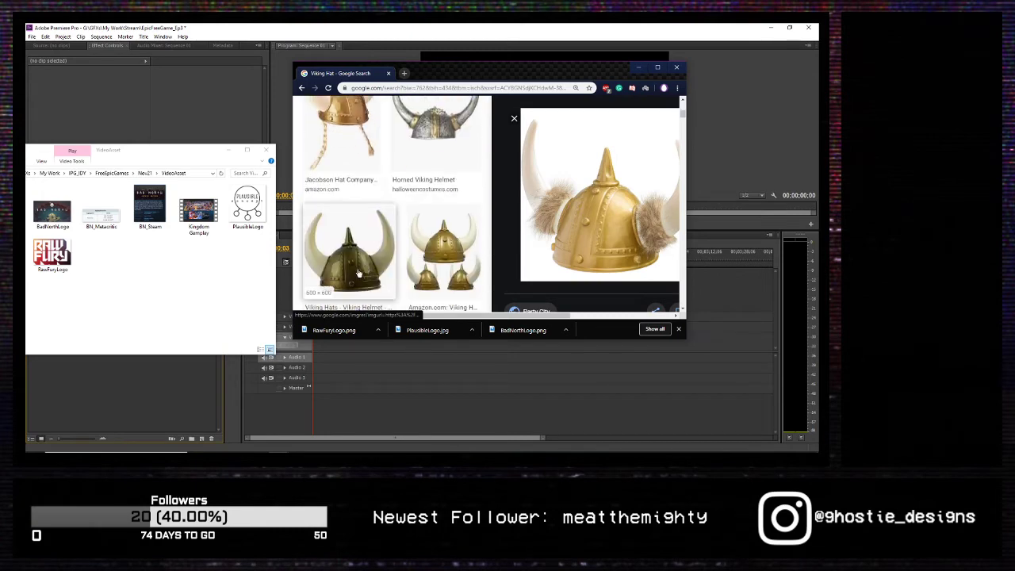
{"action": "scroll", "coordinate": [358, 273], "scroll_direction": "down", "scroll_amount": 2}
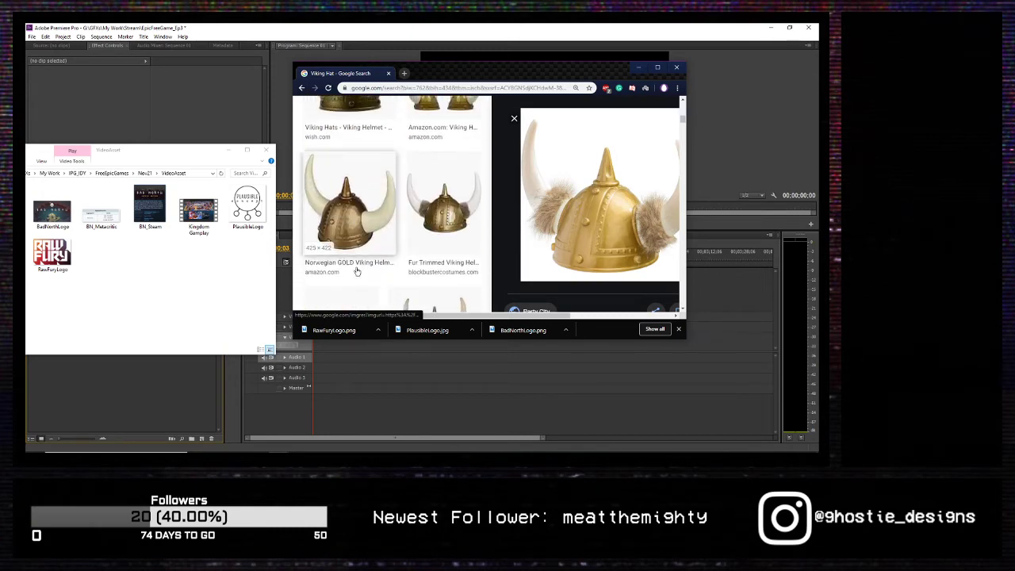
{"action": "left_click", "coordinate": [344, 182]}
{"action": "scroll", "coordinate": [343, 183], "scroll_direction": "up", "scroll_amount": 1}
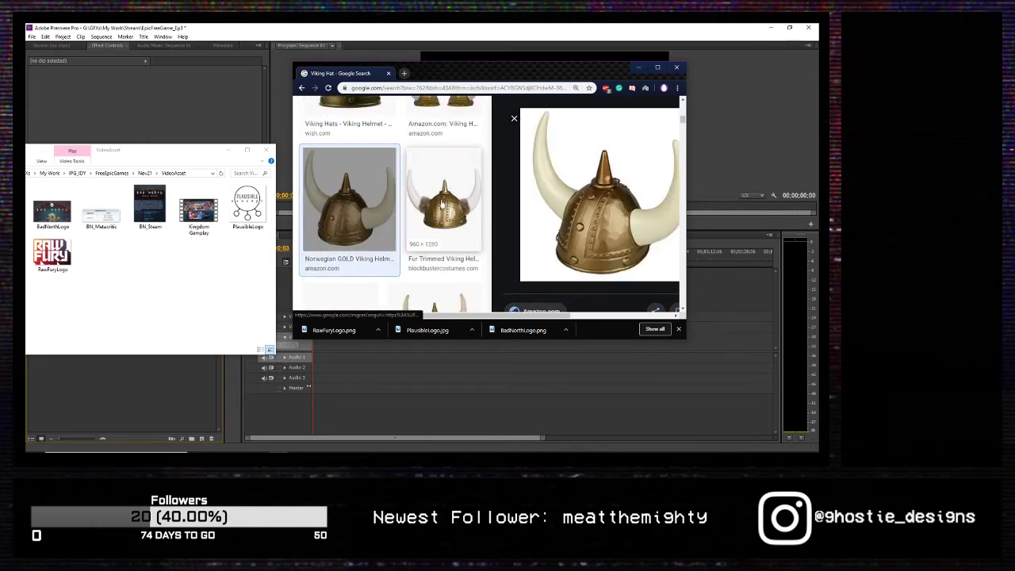
{"action": "left_click", "coordinate": [442, 205]}
{"action": "scroll", "coordinate": [442, 204], "scroll_direction": "down", "scroll_amount": 3}
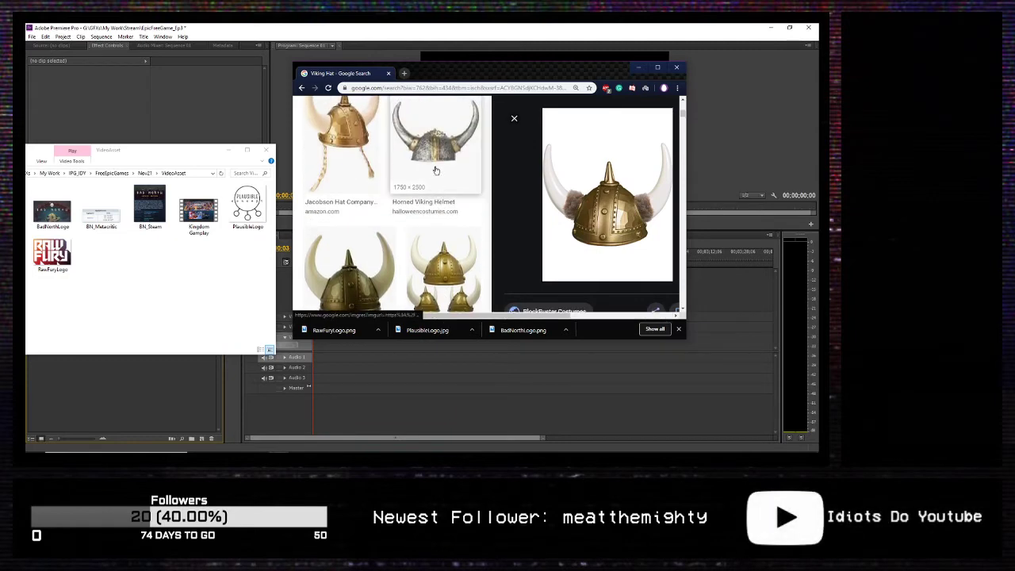
{"action": "left_click", "coordinate": [435, 170]}
{"action": "scroll", "coordinate": [385, 192], "scroll_direction": "up", "scroll_amount": 5}
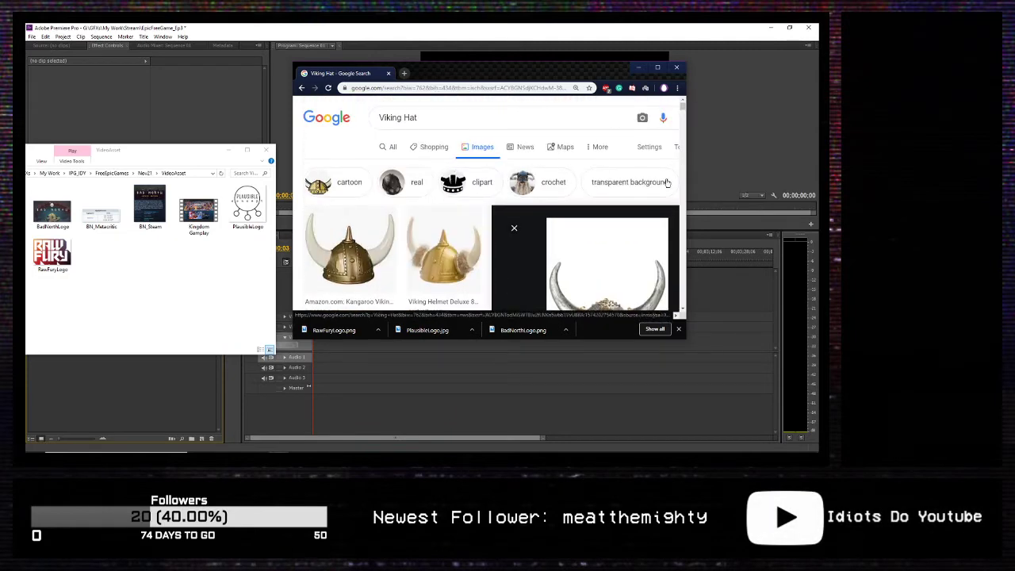
Step: Narrow the Viking Hat results to transparent backgrounds and preview the two StickPNG helmets
{"action": "left_click", "coordinate": [629, 182]}
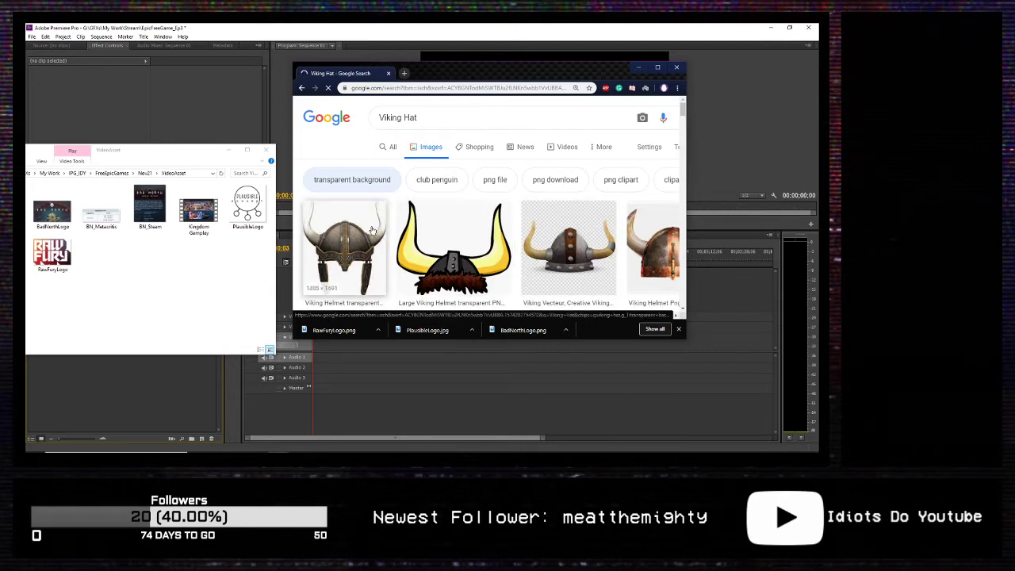
{"action": "left_click", "coordinate": [371, 230]}
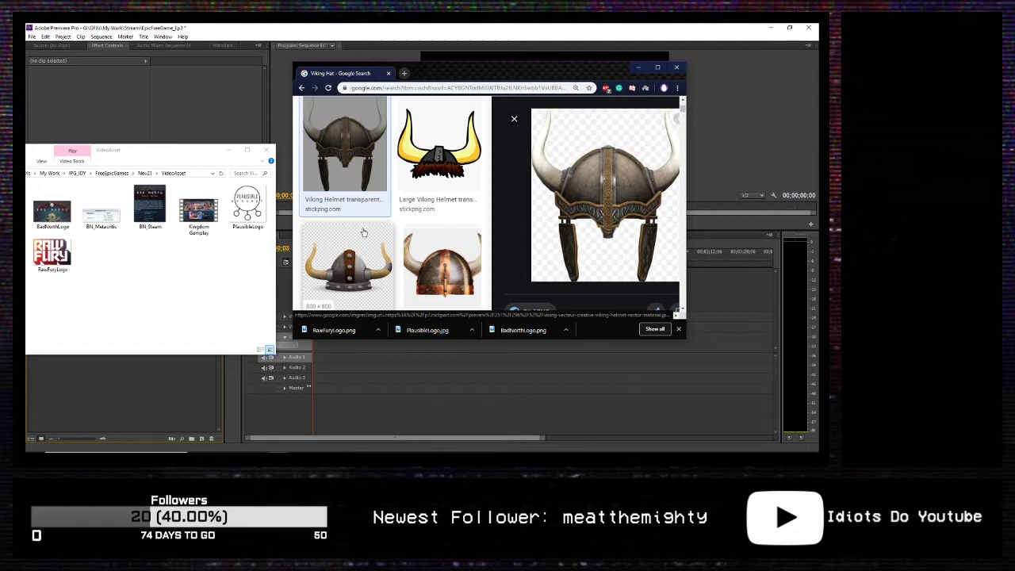
{"action": "scroll", "coordinate": [607, 281], "scroll_direction": "down", "scroll_amount": 2}
{"action": "scroll", "coordinate": [596, 278], "scroll_direction": "up", "scroll_amount": 2}
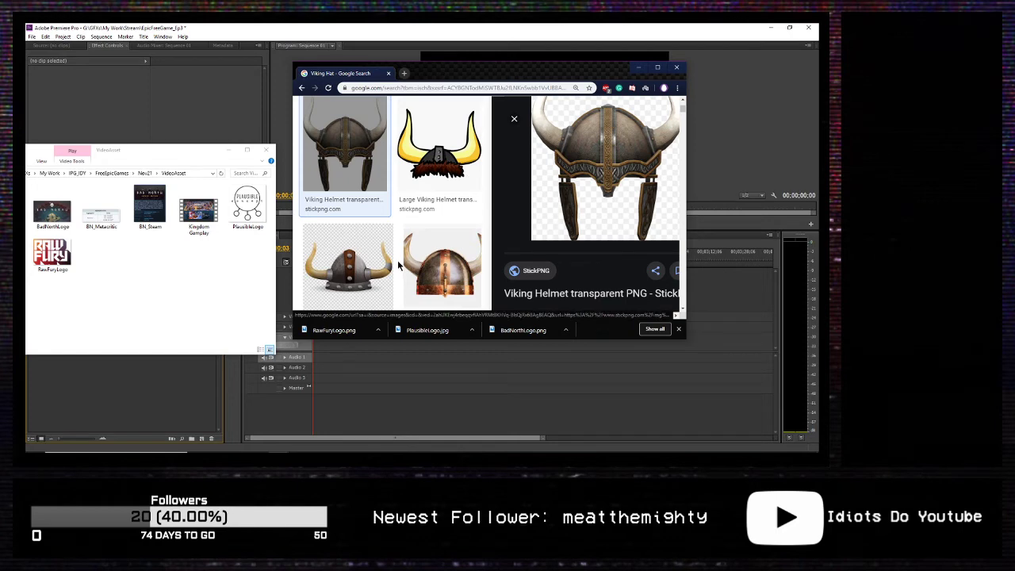
{"action": "left_click", "coordinate": [429, 128]}
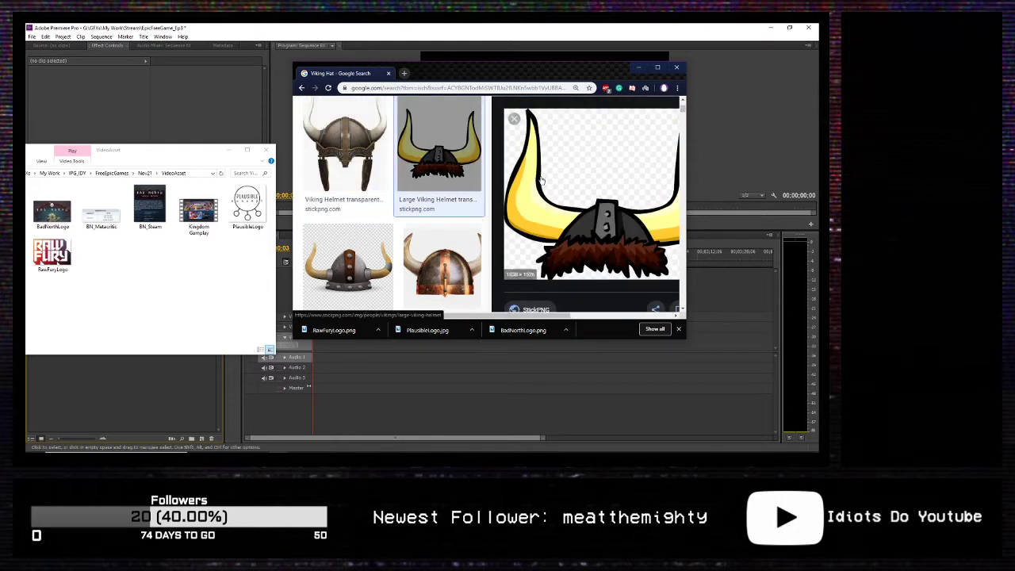
{"action": "scroll", "coordinate": [593, 229], "scroll_direction": "down", "scroll_amount": 2}
{"action": "scroll", "coordinate": [593, 229], "scroll_direction": "down", "scroll_amount": 3}
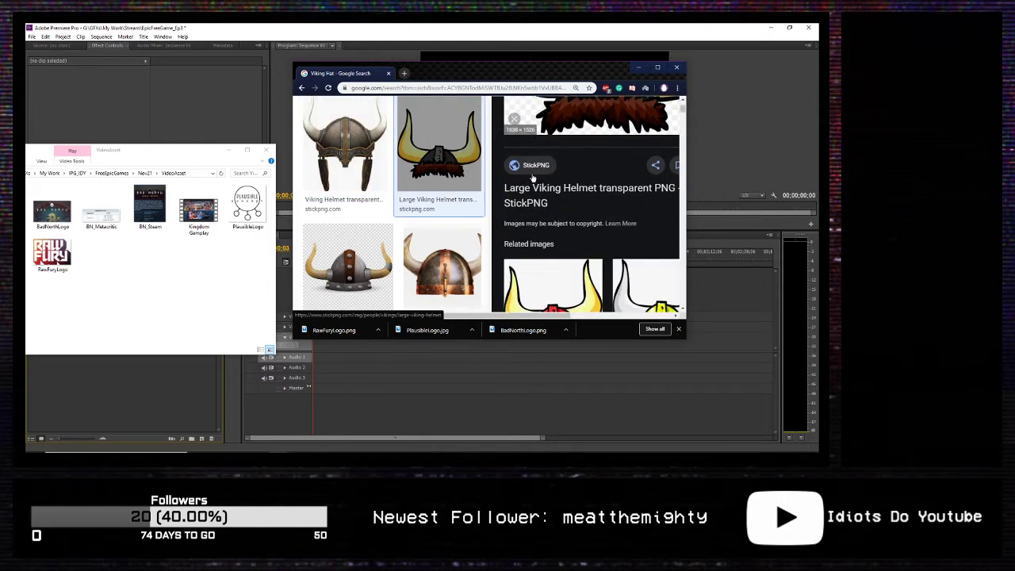
{"action": "scroll", "coordinate": [532, 178], "scroll_direction": "up", "scroll_amount": 3}
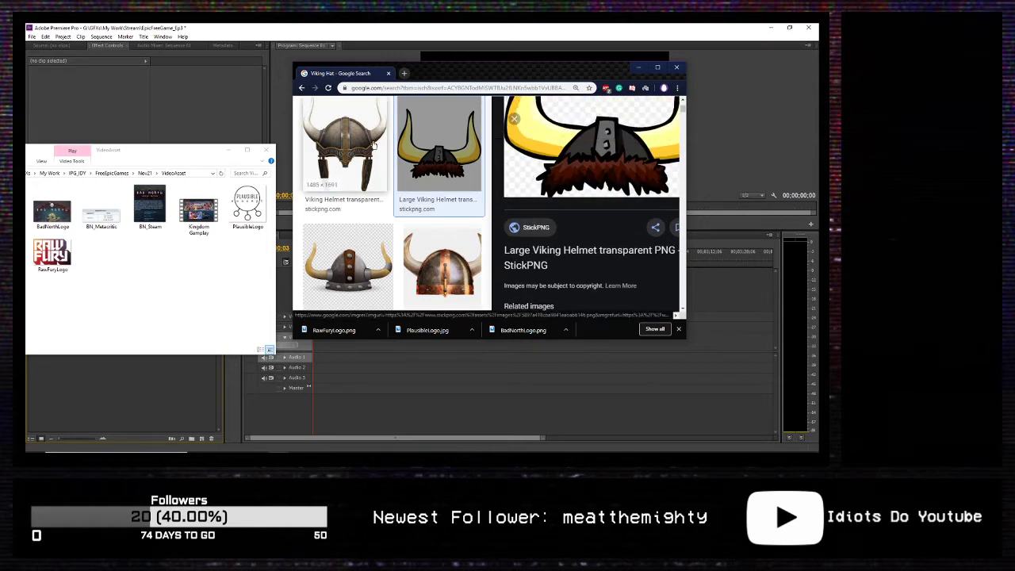
Step: Preview the ClipartWiki, hiclipart and PNGio helmets among the transparent-background results
{"action": "left_click", "coordinate": [411, 250]}
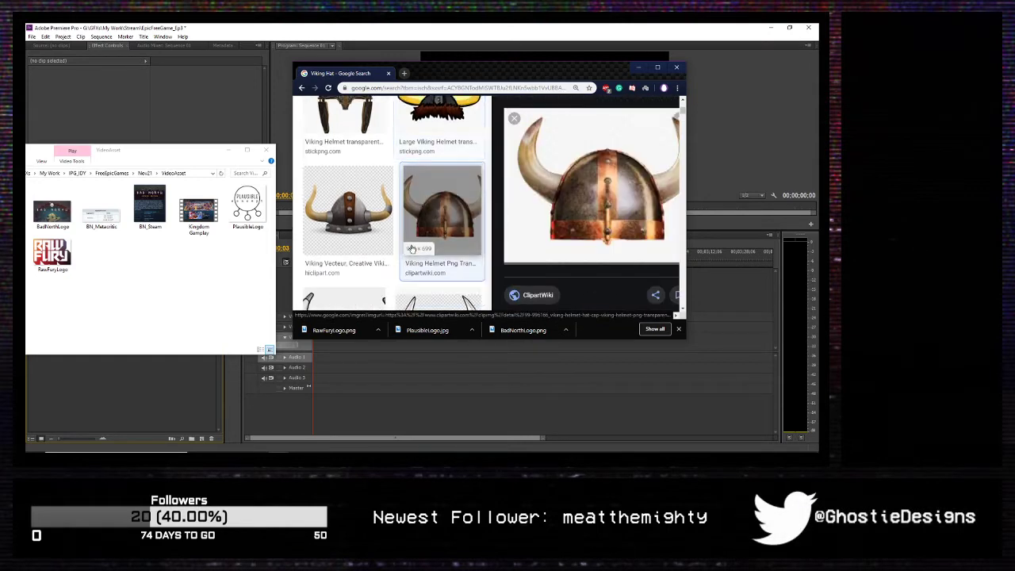
{"action": "left_click", "coordinate": [350, 208]}
{"action": "scroll", "coordinate": [350, 209], "scroll_direction": "down", "scroll_amount": 2}
{"action": "left_click", "coordinate": [353, 195]}
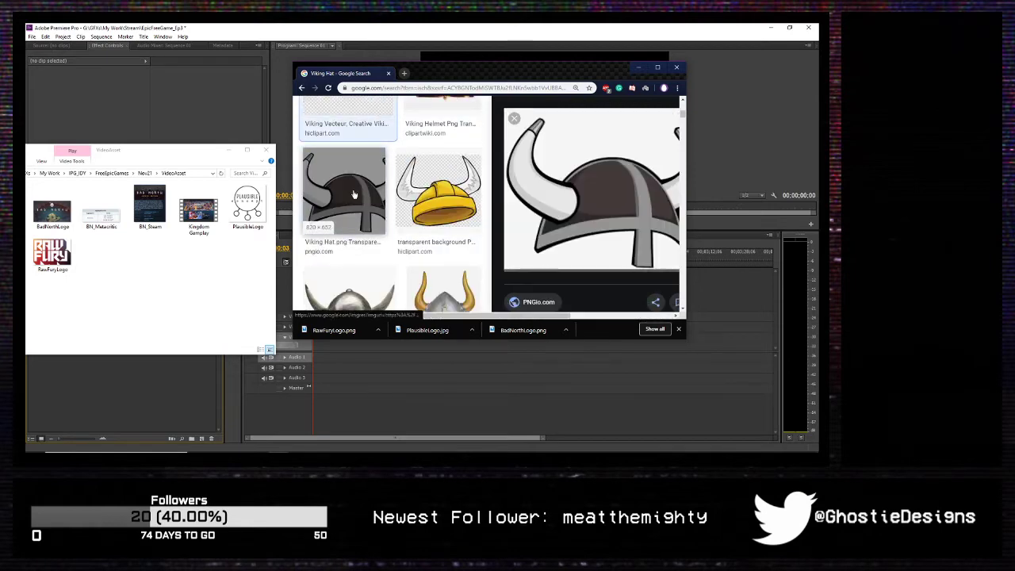
{"action": "scroll", "coordinate": [354, 196], "scroll_direction": "down", "scroll_amount": 3}
Step: Save the Large Viking Helmet image from StickPNG as VikingHelm in the VideoAsset folder
{"action": "left_click", "coordinate": [444, 168]}
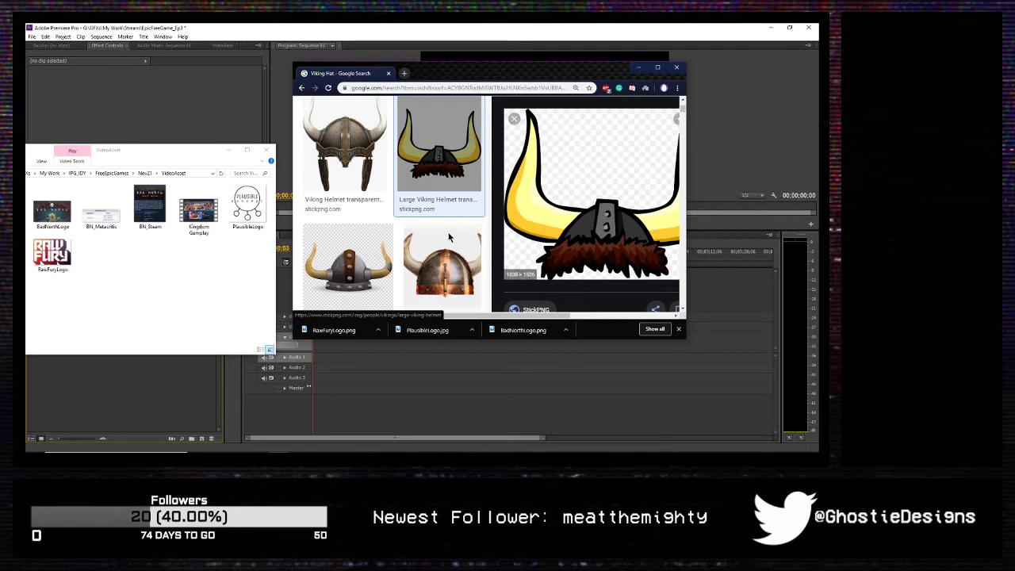
{"action": "right_click", "coordinate": [585, 202]}
{"action": "left_click", "coordinate": [620, 289]}
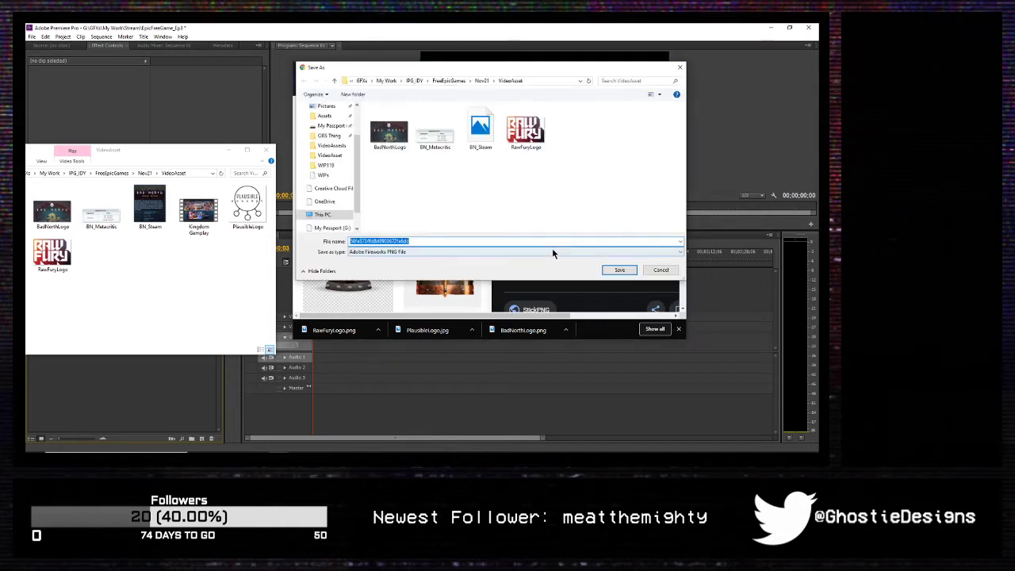
{"action": "left_click_drag", "start_coordinate": [462, 64], "coordinate": [4, 135]}
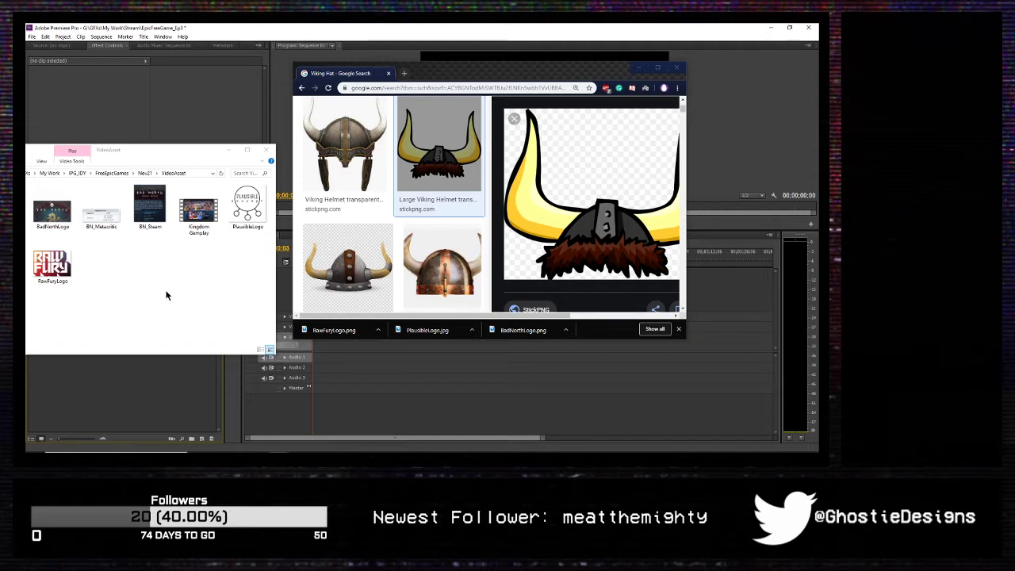
{"action": "key", "text": "Return"}
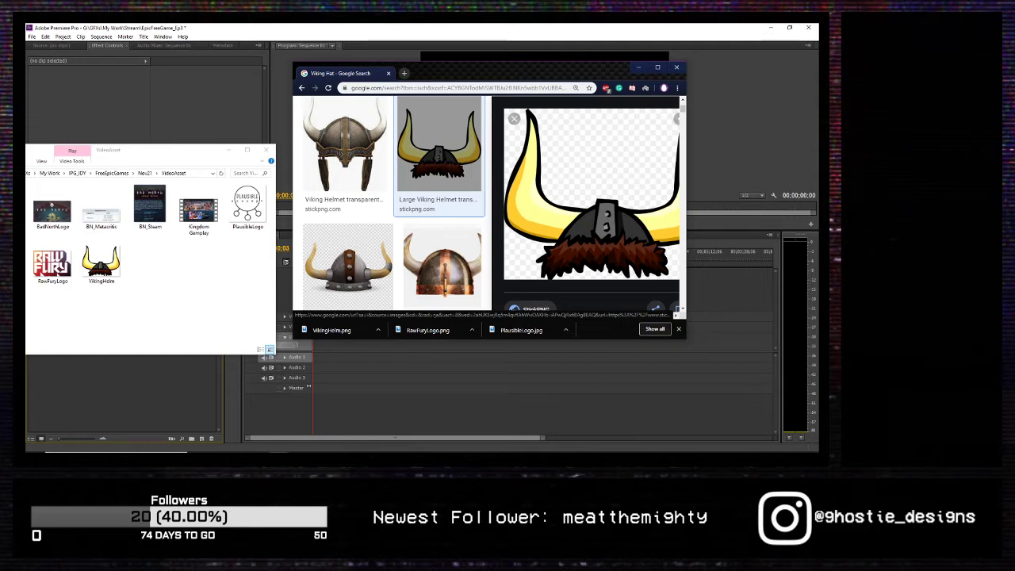
Step: Paste the Mac, PS4 Logo, Switch Logo and xb1 Logo images into the VideoAsset folder
{"action": "key", "text": "alt+Tab"}
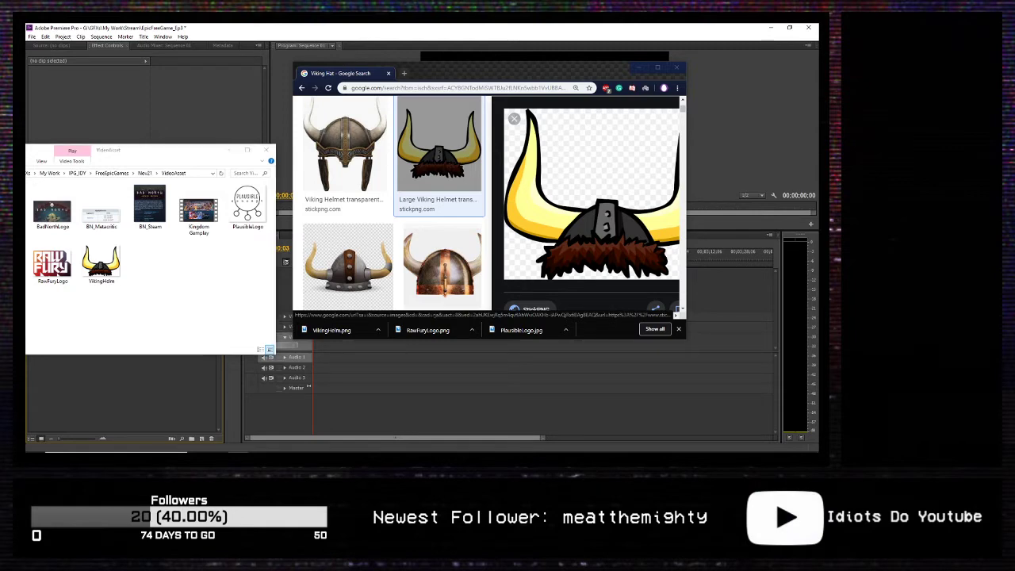
{"action": "left_click_drag", "start_coordinate": [219, 172], "coordinate": [26, 176]}
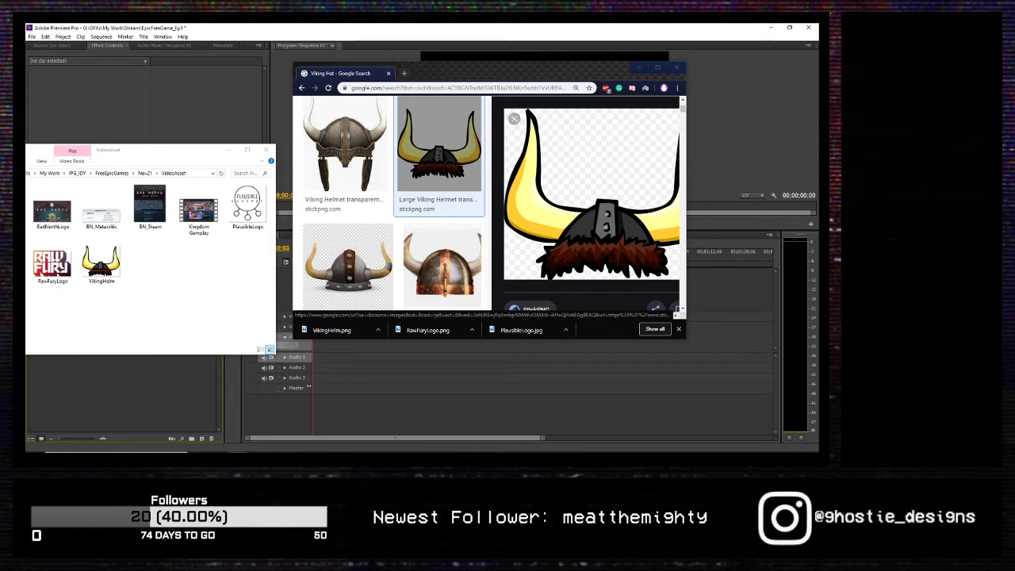
{"action": "left_click_drag", "start_coordinate": [64, 297], "coordinate": [120, 318]}
{"action": "right_click", "coordinate": [158, 333]}
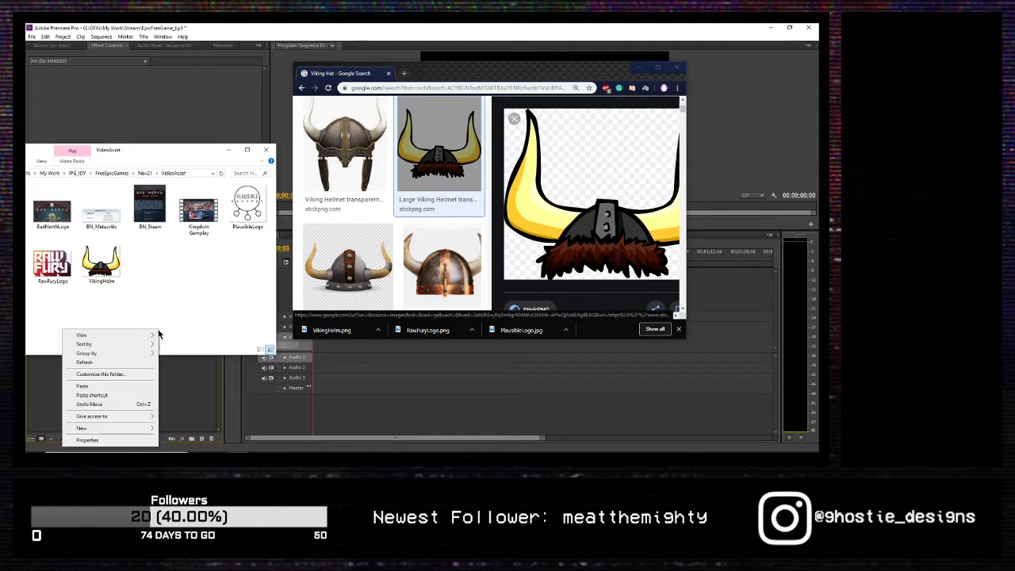
{"action": "left_click", "coordinate": [102, 387]}
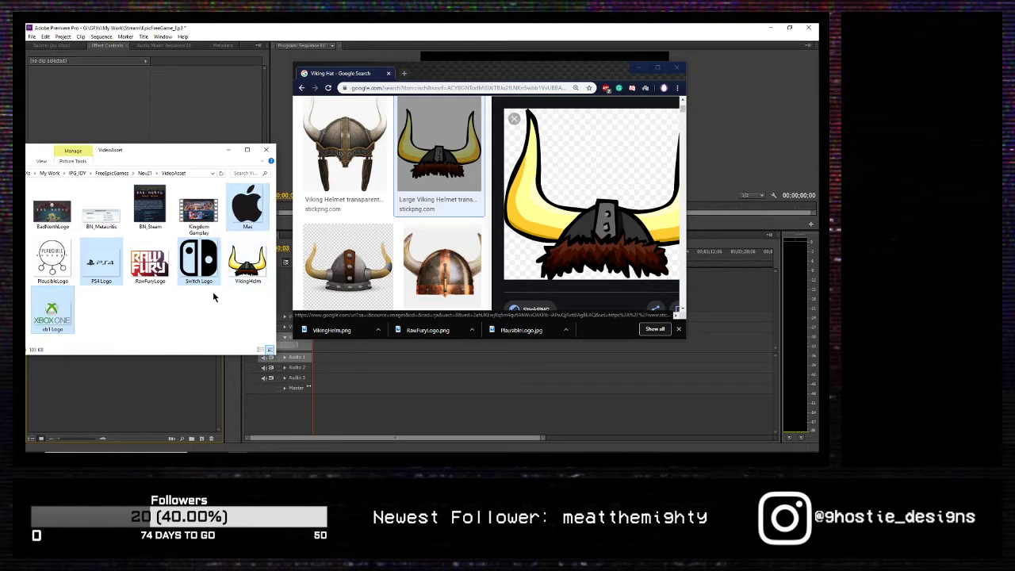
Step: Rename the Mac image in the VideoAsset folder as iOS
{"action": "left_click", "coordinate": [243, 226]}
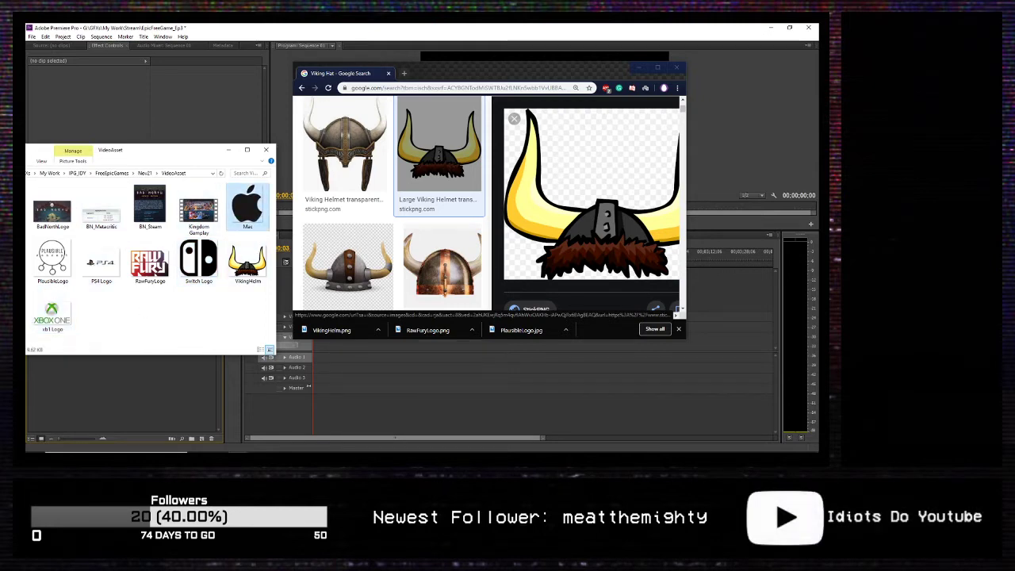
{"action": "key", "text": "F2"}
{"action": "key", "text": "BackSpace"}
{"action": "type", "text": "iOS"}
{"action": "key", "text": "Return"}
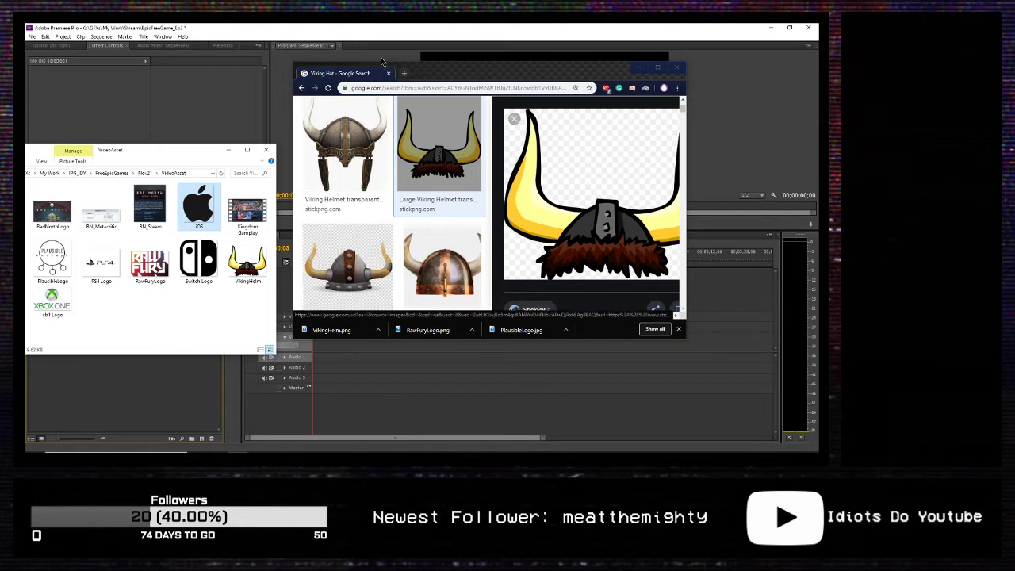
Step: Change the image search from the Viking hat query to "discord logo"
{"action": "scroll", "coordinate": [349, 183], "scroll_direction": "up", "scroll_amount": 2}
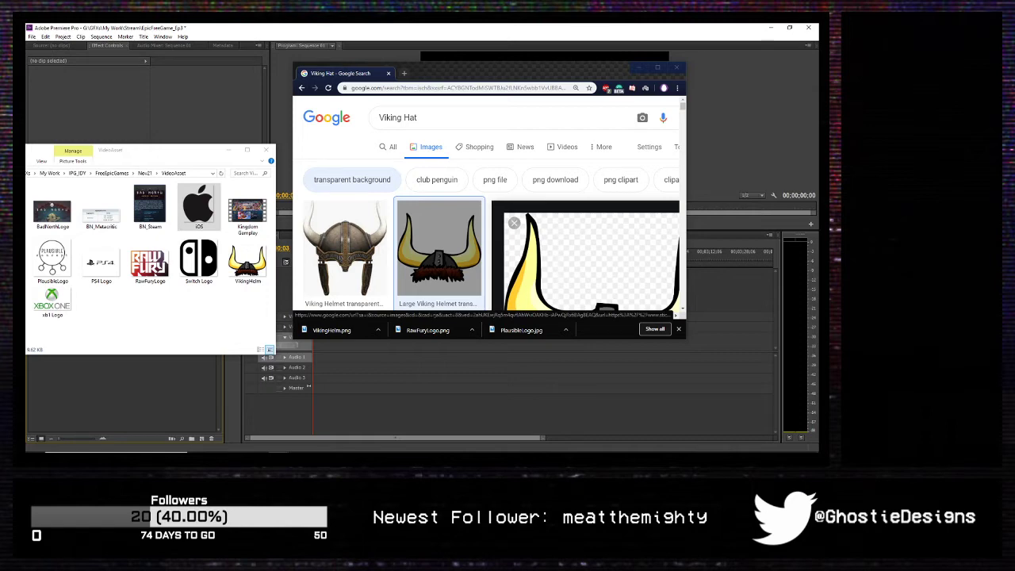
{"action": "left_click_drag", "start_coordinate": [425, 120], "coordinate": [306, 118]}
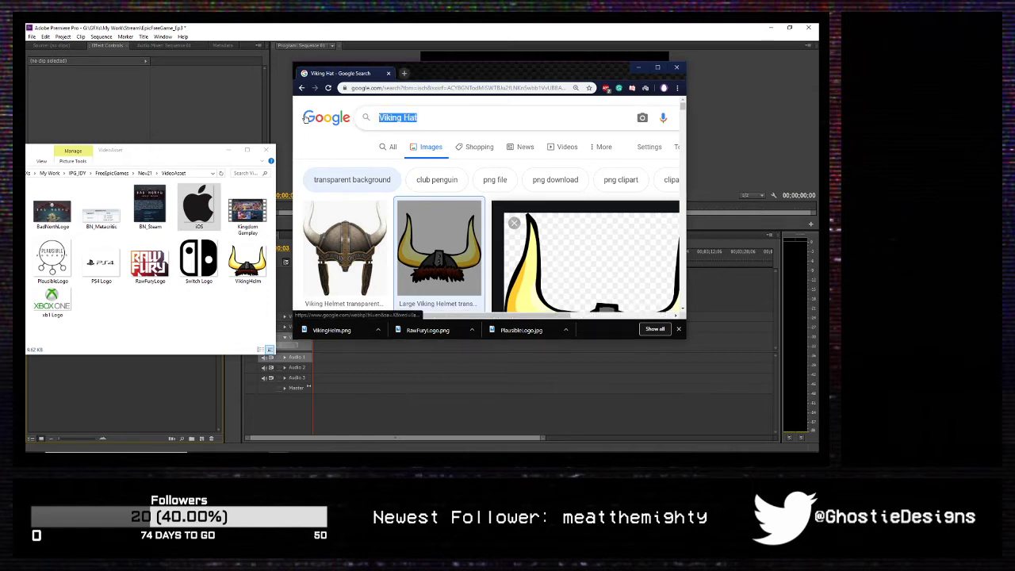
{"action": "type", "text": "discord logo"}
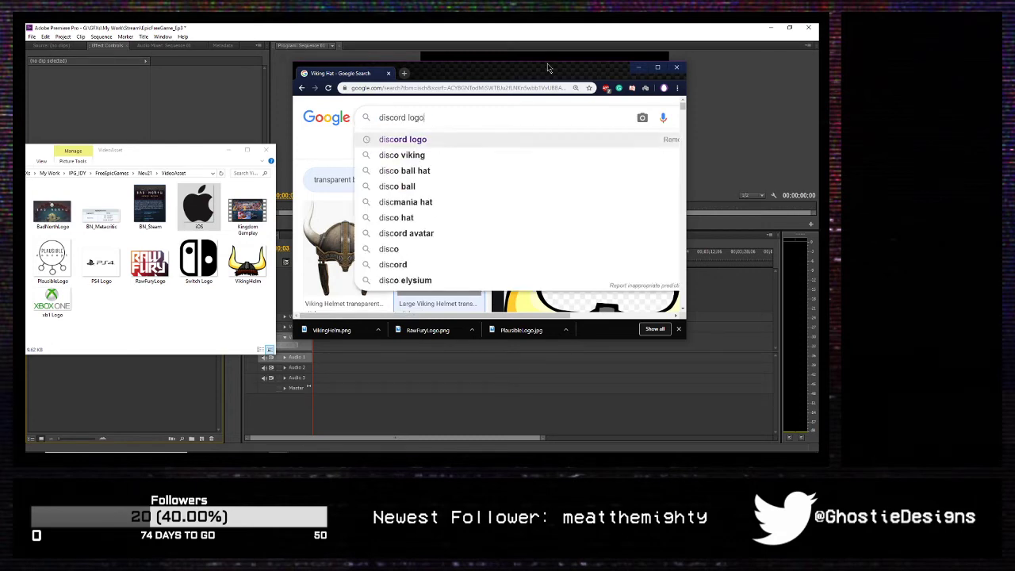
{"action": "key", "text": "Return"}
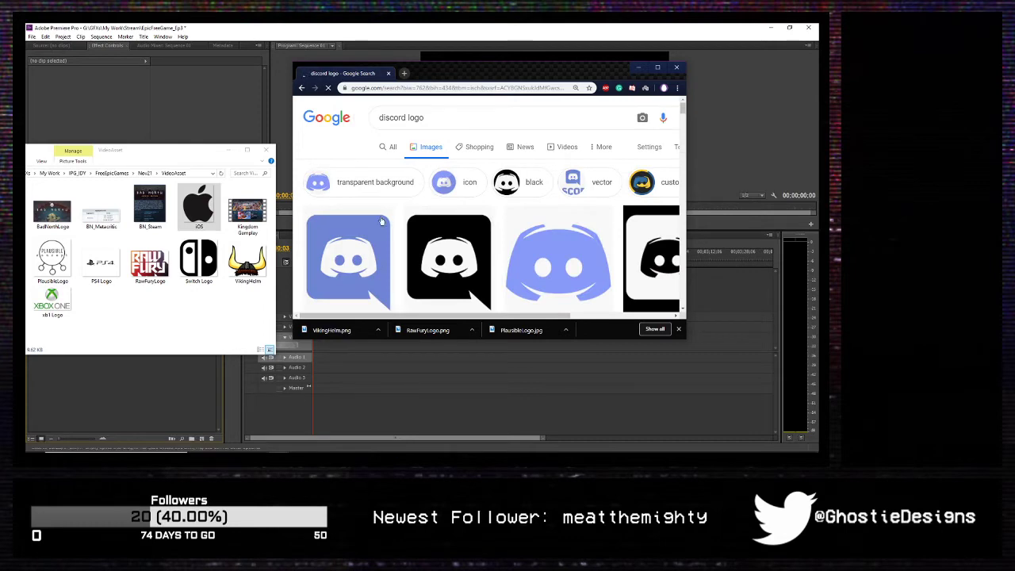
Step: Save the imgur Discord logo image as Discord Logo in the VideoAsset folder
{"action": "scroll", "coordinate": [369, 185], "scroll_direction": "down", "scroll_amount": 2}
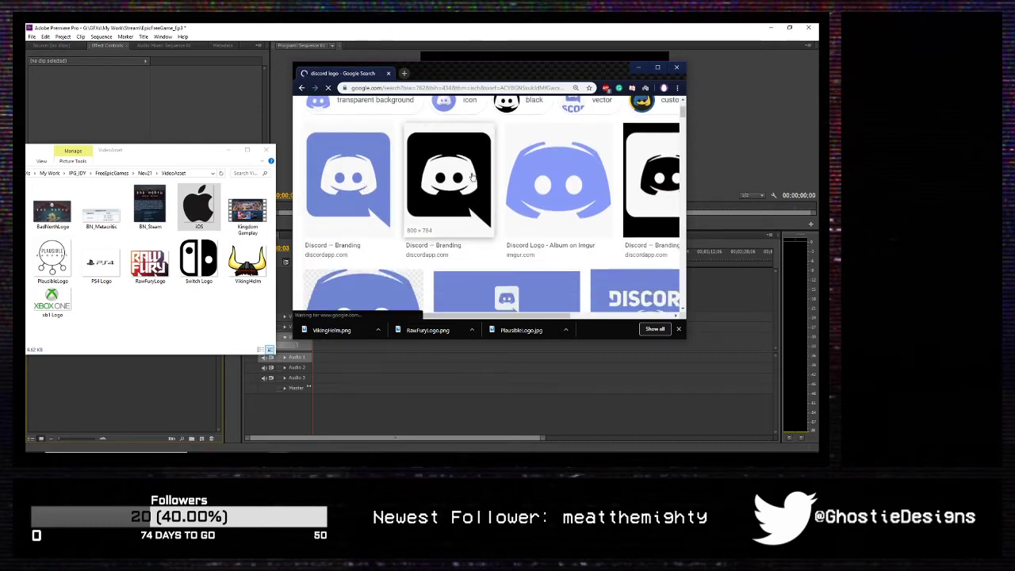
{"action": "scroll", "coordinate": [575, 139], "scroll_direction": "down", "scroll_amount": 1}
{"action": "left_click", "coordinate": [575, 139]}
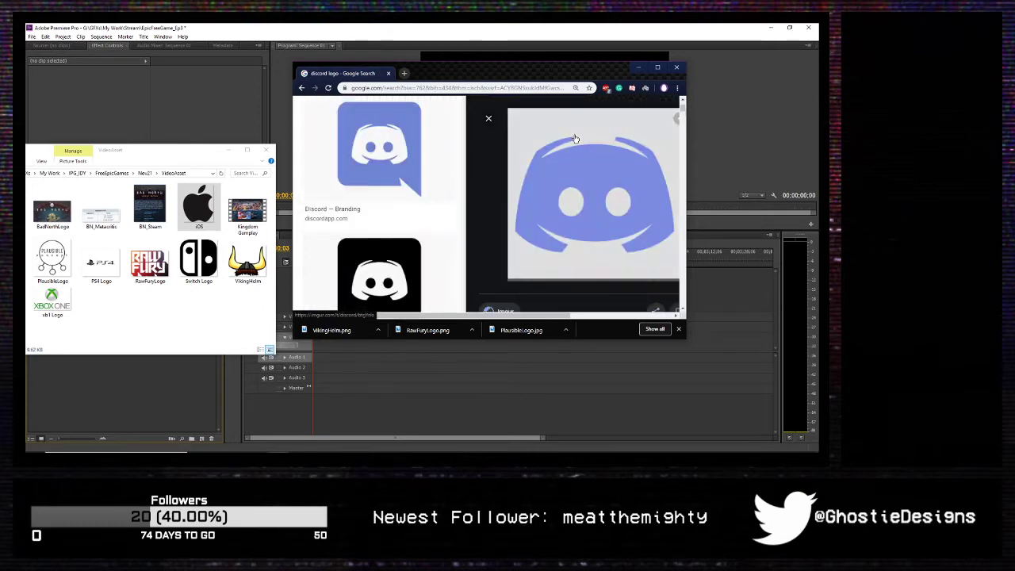
{"action": "right_click", "coordinate": [564, 191]}
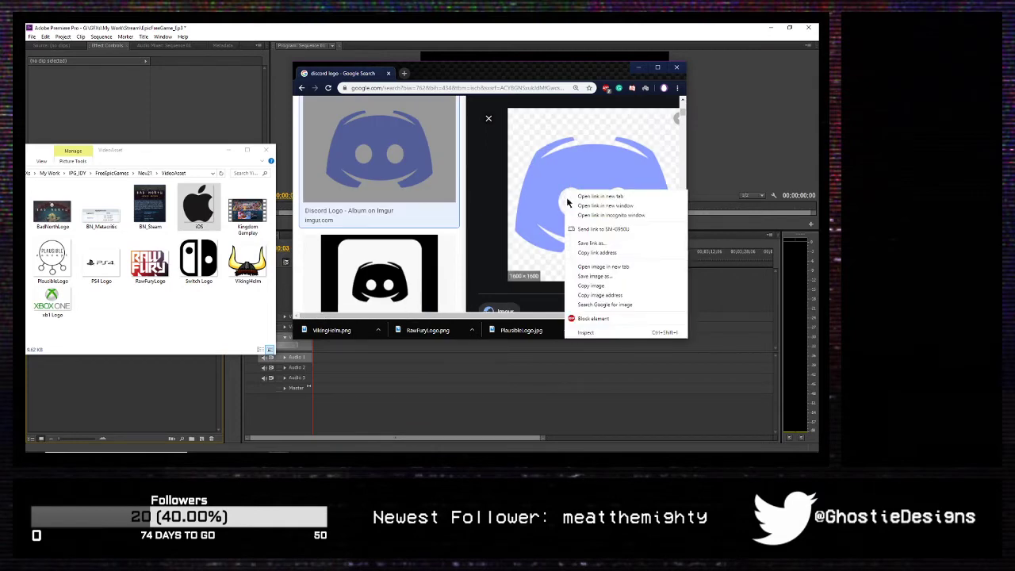
{"action": "left_click", "coordinate": [607, 276]}
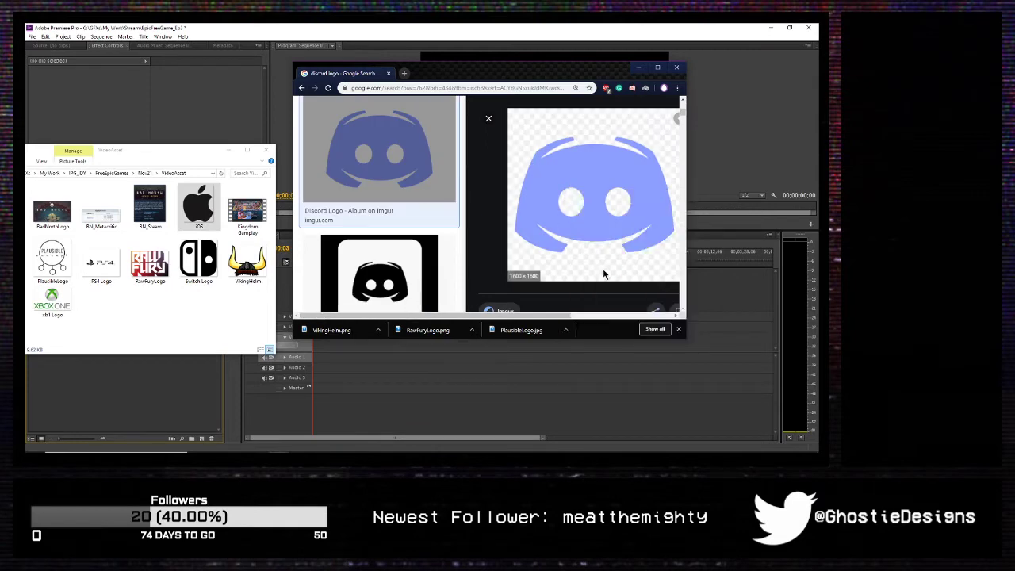
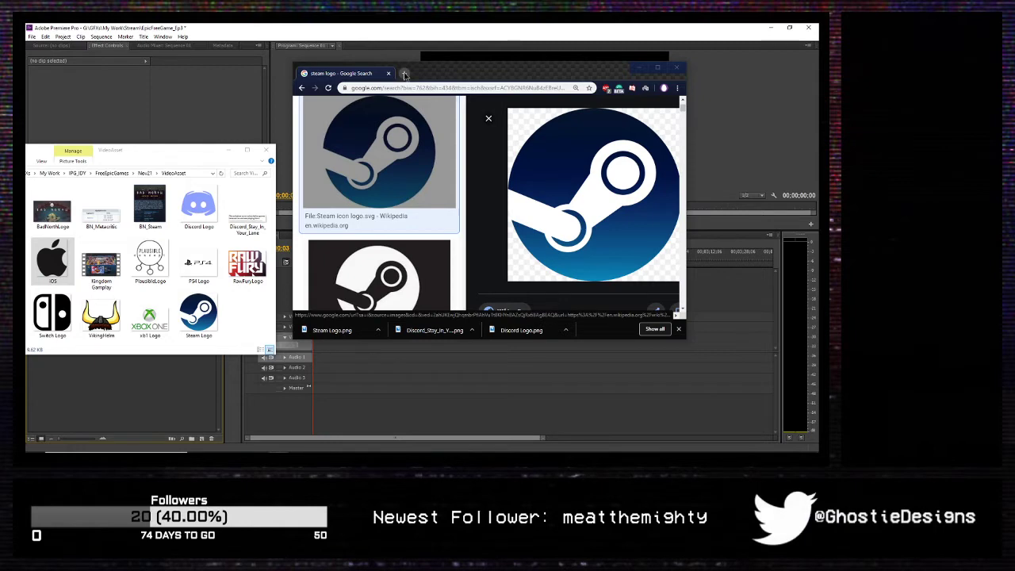
Step: Change the image search to "Gordon Van Dyke" and look through the photo results
{"action": "left_click_drag", "start_coordinate": [434, 119], "coordinate": [265, 130]}
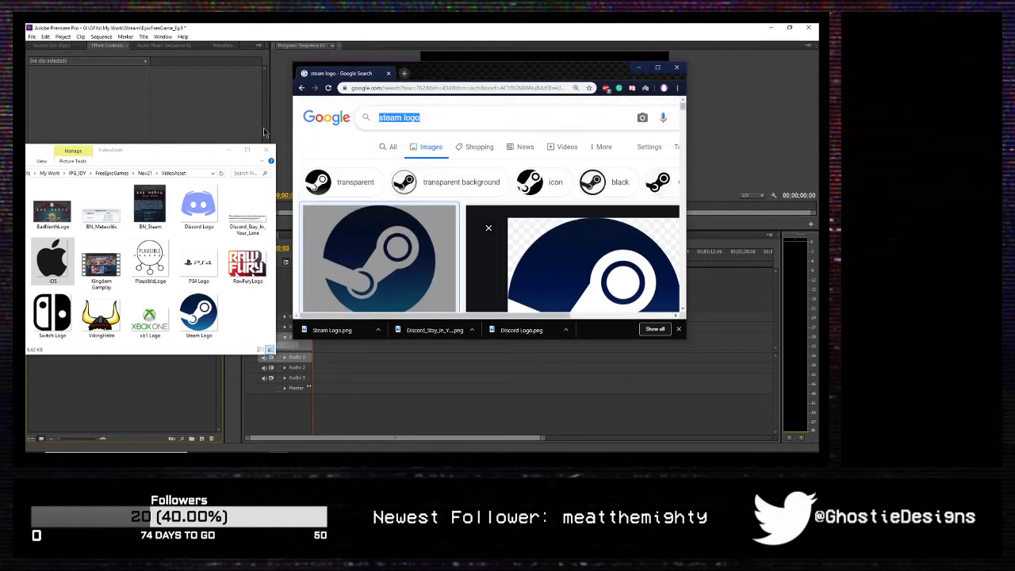
{"action": "type", "text": "Gordon Van Dyke"}
{"action": "key", "text": "Return"}
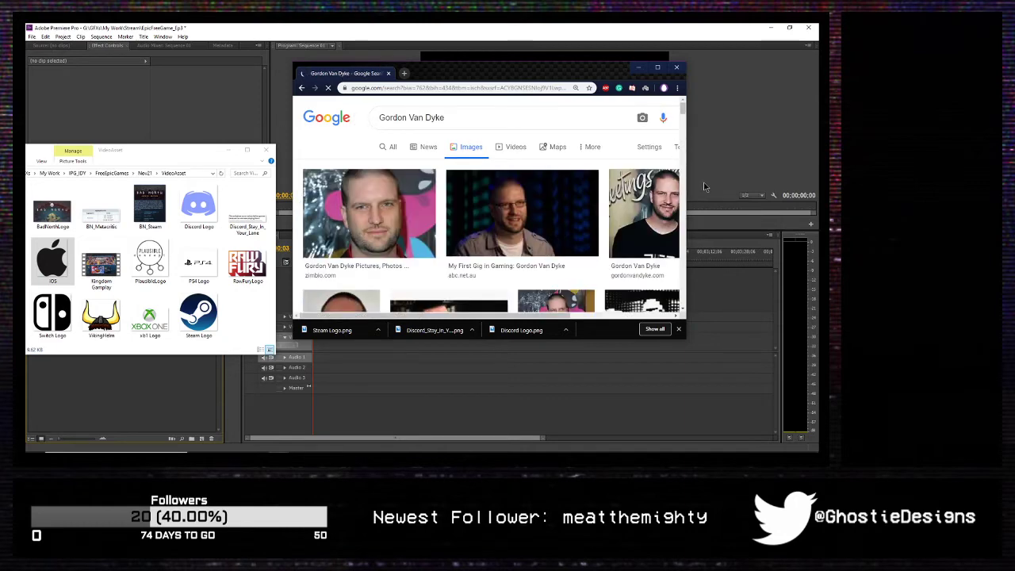
{"action": "scroll", "coordinate": [647, 178], "scroll_direction": "down", "scroll_amount": 3}
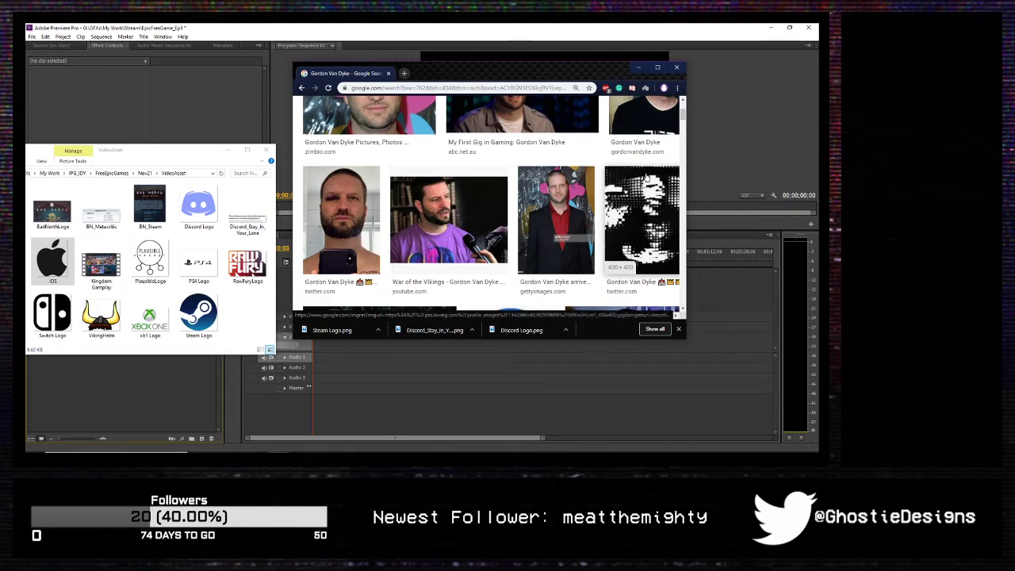
{"action": "scroll", "coordinate": [605, 184], "scroll_direction": "up", "scroll_amount": 1}
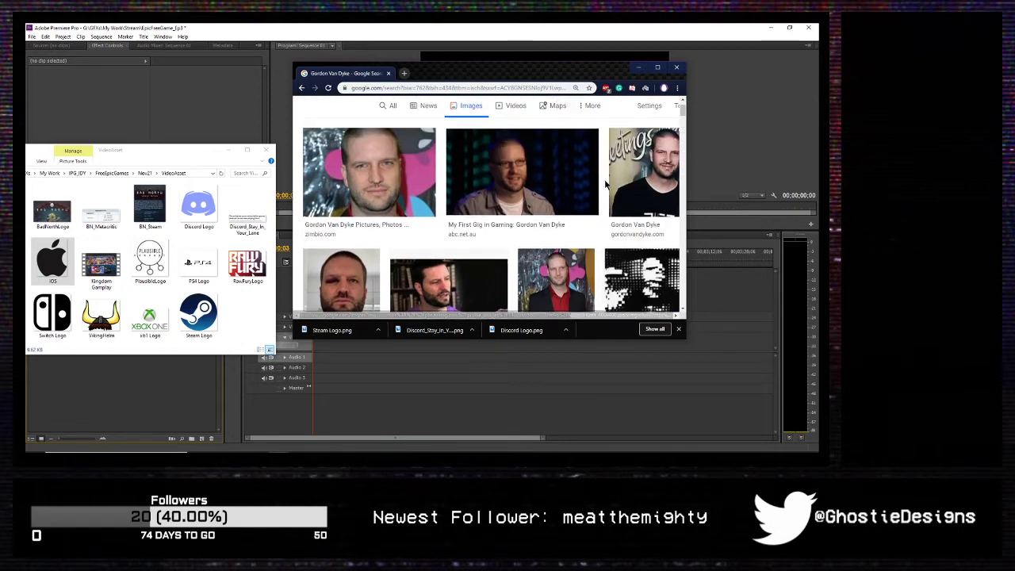
{"action": "scroll", "coordinate": [605, 184], "scroll_direction": "down", "scroll_amount": 3}
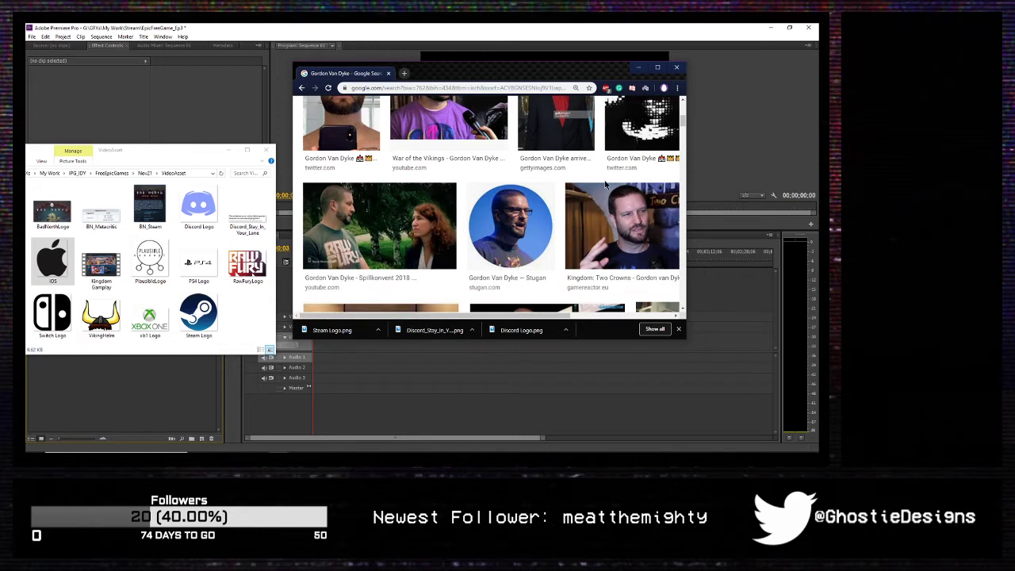
{"action": "scroll", "coordinate": [543, 182], "scroll_direction": "up", "scroll_amount": 5}
Step: Review the general web results for Gordon Van Dyke to check who he is
{"action": "left_click", "coordinate": [391, 115]}
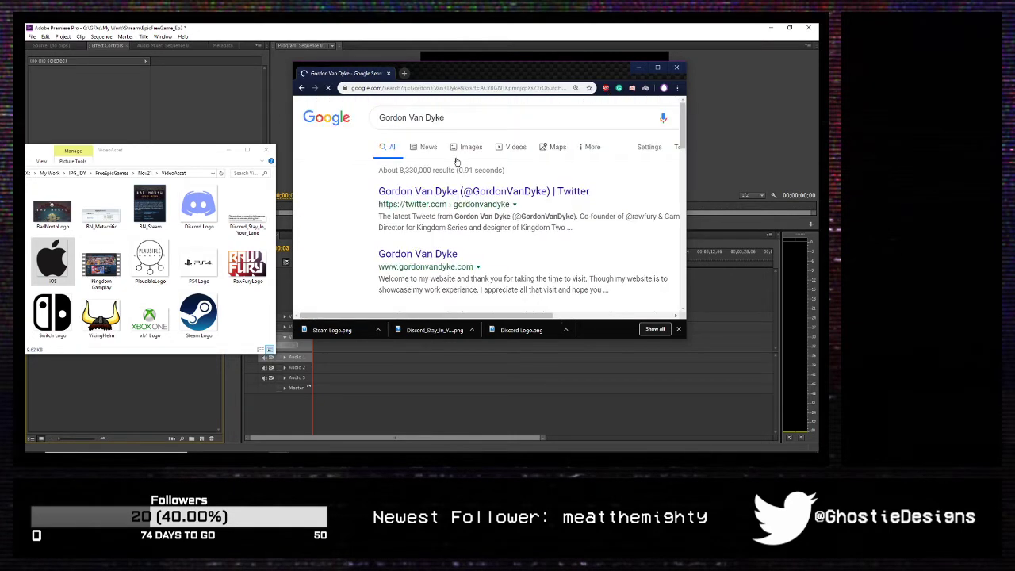
{"action": "scroll", "coordinate": [467, 230], "scroll_direction": "down", "scroll_amount": 3}
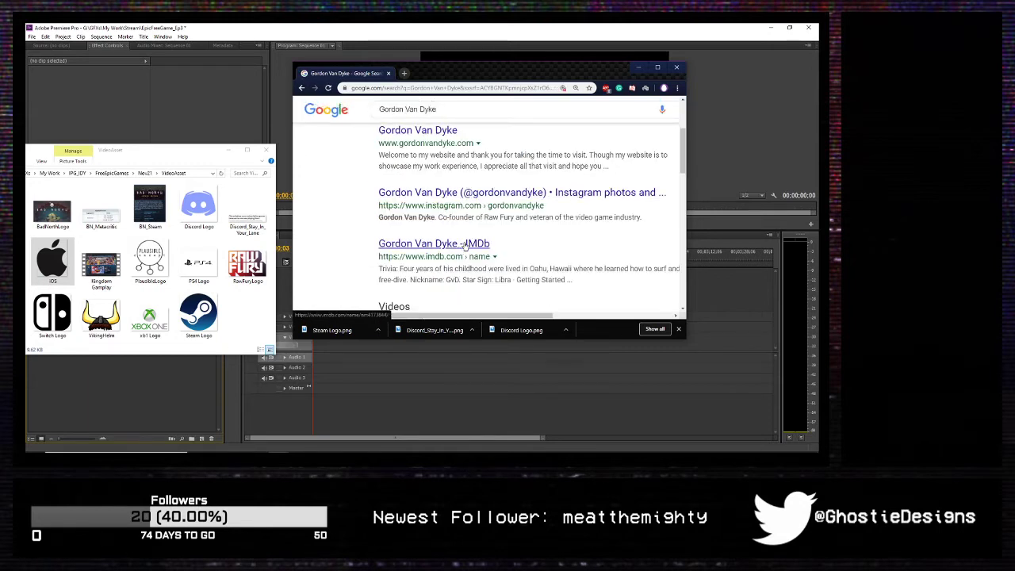
{"action": "scroll", "coordinate": [476, 238], "scroll_direction": "up", "scroll_amount": 3}
{"action": "scroll", "coordinate": [489, 226], "scroll_direction": "down", "scroll_amount": 3}
{"action": "scroll", "coordinate": [509, 246], "scroll_direction": "down", "scroll_amount": 1}
{"action": "scroll", "coordinate": [509, 246], "scroll_direction": "up", "scroll_amount": 3}
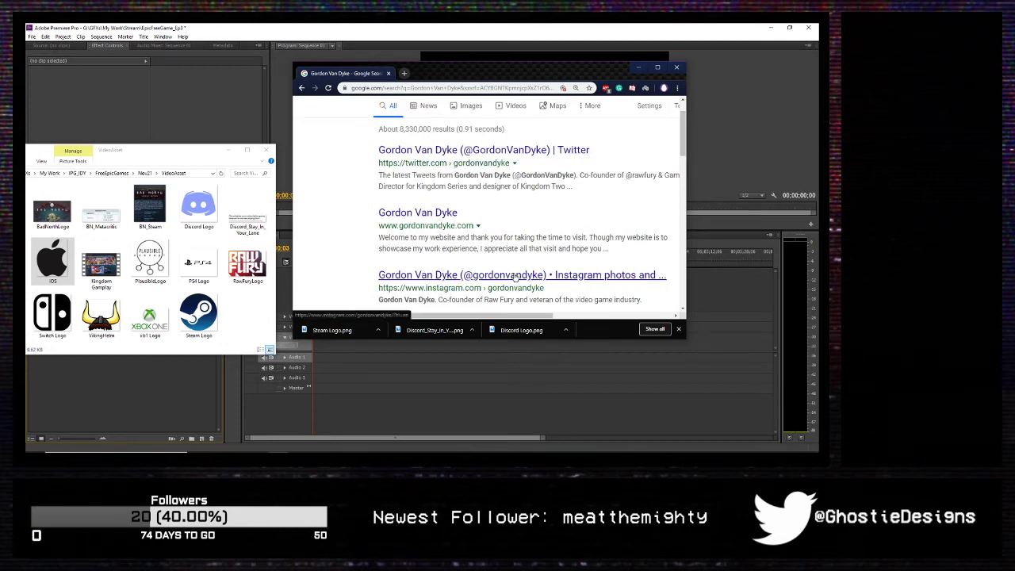
{"action": "scroll", "coordinate": [439, 208], "scroll_direction": "up", "scroll_amount": 1}
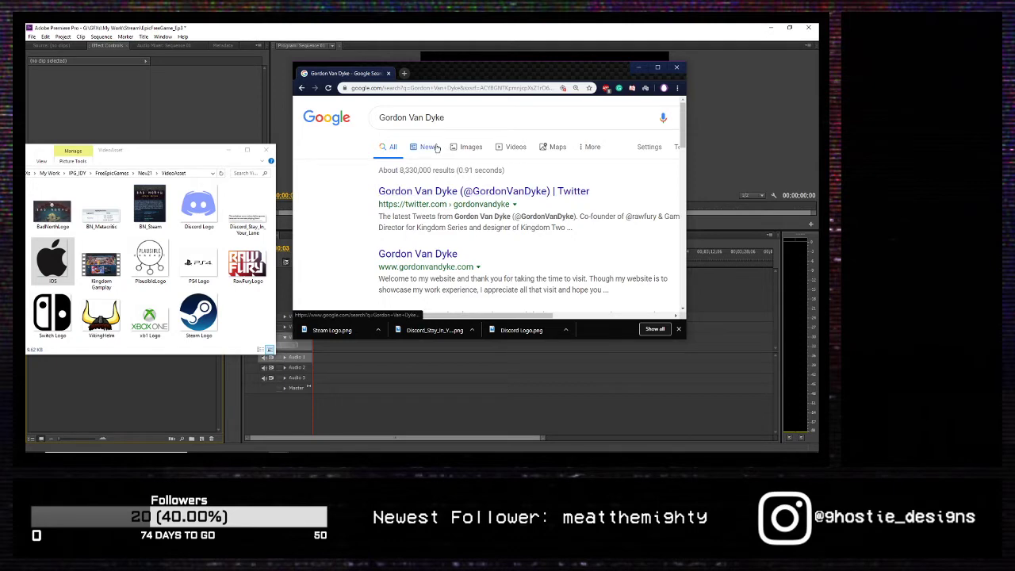
Step: Return to the image results and save the Zimbio photo of Gordon Van Dyke as GordonVanDyke in the VideoAsset folder
{"action": "left_click", "coordinate": [475, 155]}
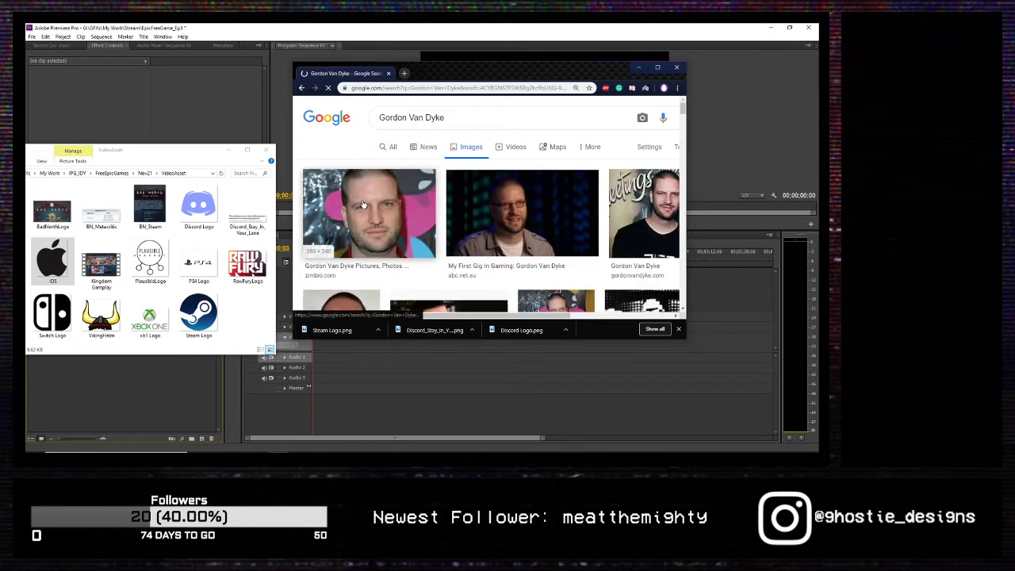
{"action": "scroll", "coordinate": [363, 205], "scroll_direction": "down", "scroll_amount": 1}
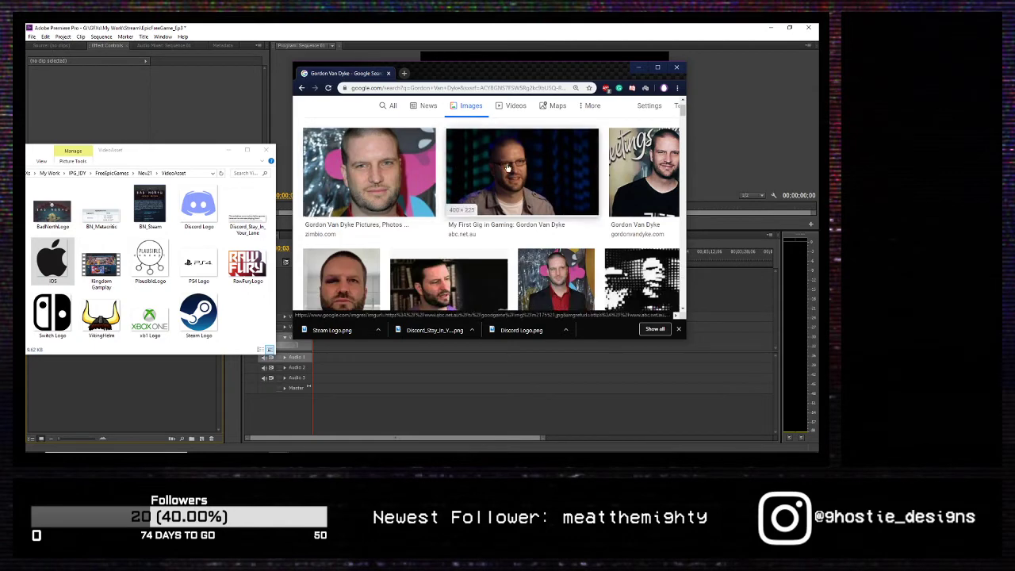
{"action": "left_click", "coordinate": [348, 174]}
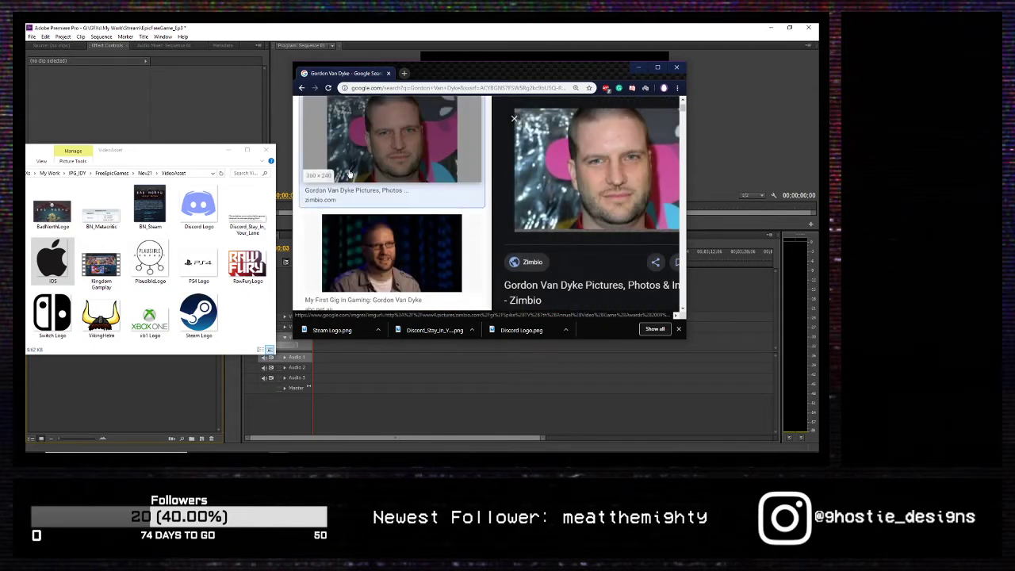
{"action": "right_click", "coordinate": [593, 192]}
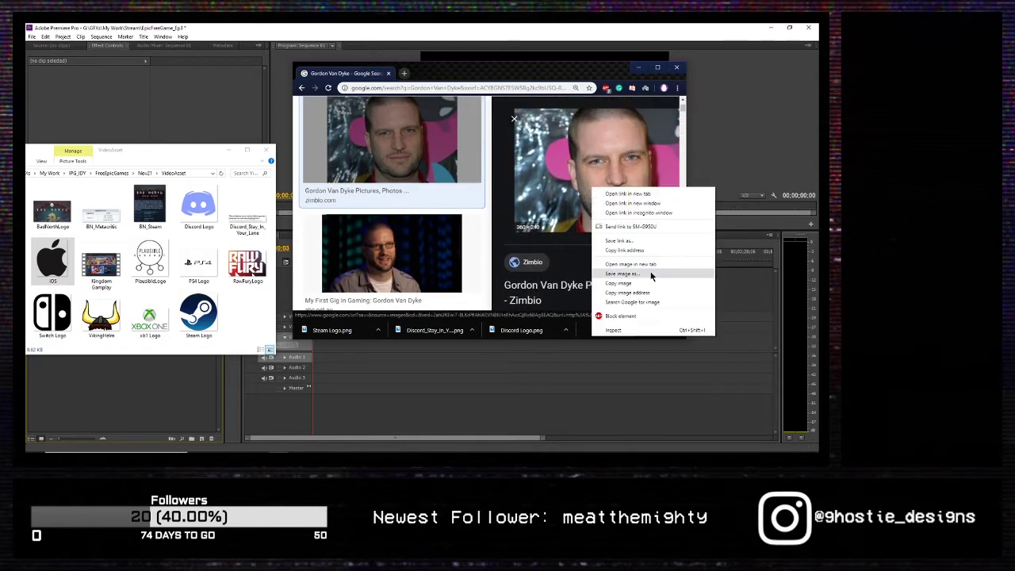
{"action": "left_click", "coordinate": [651, 275]}
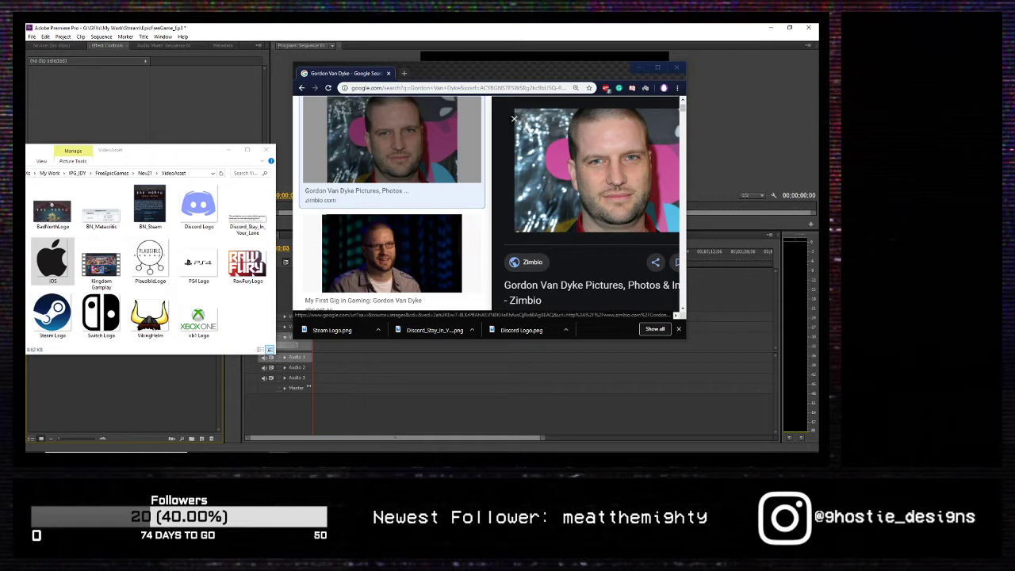
{"action": "left_click", "coordinate": [306, 275]}
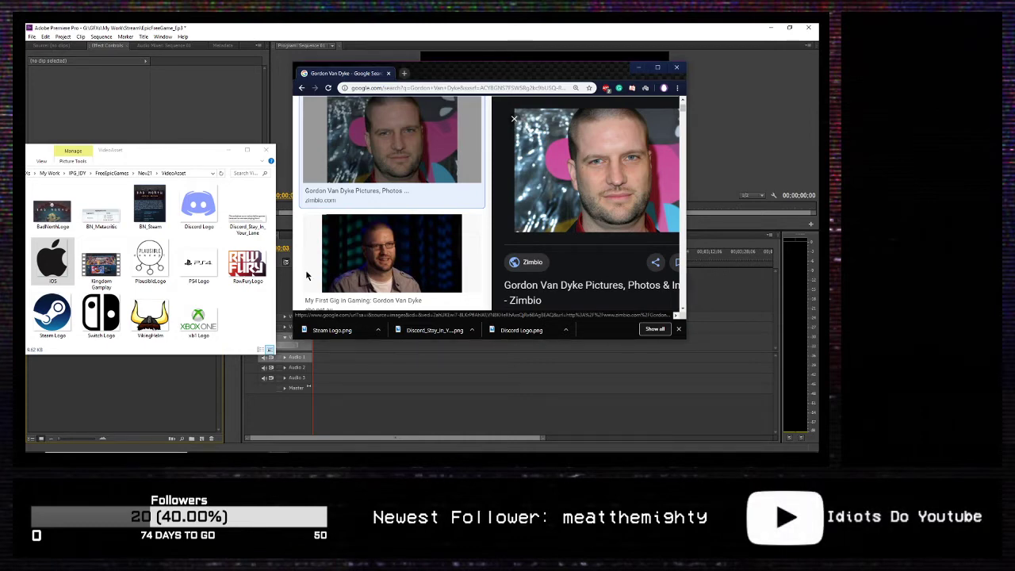
Step: Change the image search to the suggested query "ea dice logo"
{"action": "scroll", "coordinate": [307, 274], "scroll_direction": "up", "scroll_amount": 2}
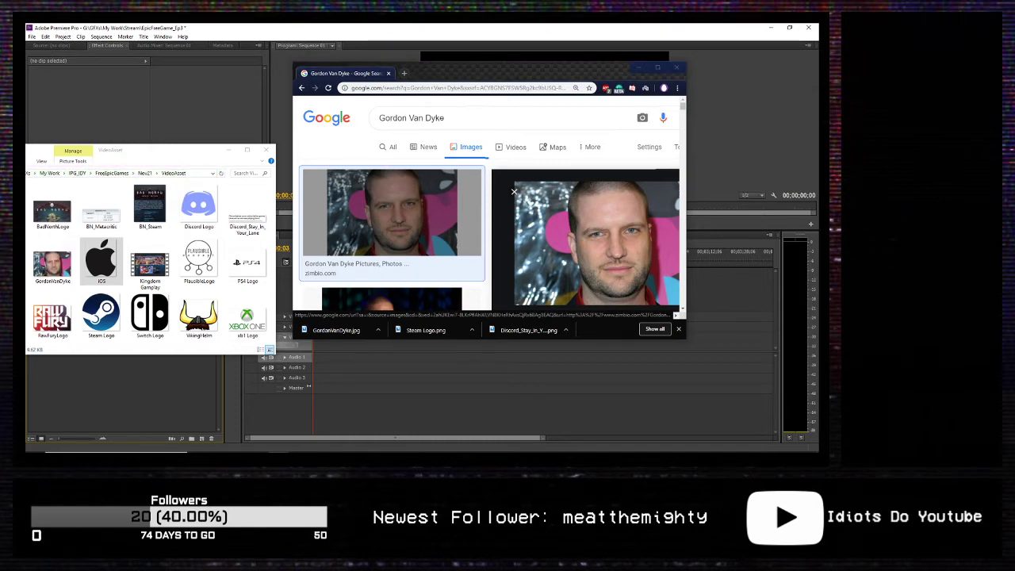
{"action": "left_click_drag", "start_coordinate": [446, 119], "coordinate": [351, 122]}
{"action": "type", "text": "EA DICE"}
{"action": "key", "text": "Down"}
{"action": "key", "text": "Down"}
{"action": "key", "text": "Return"}
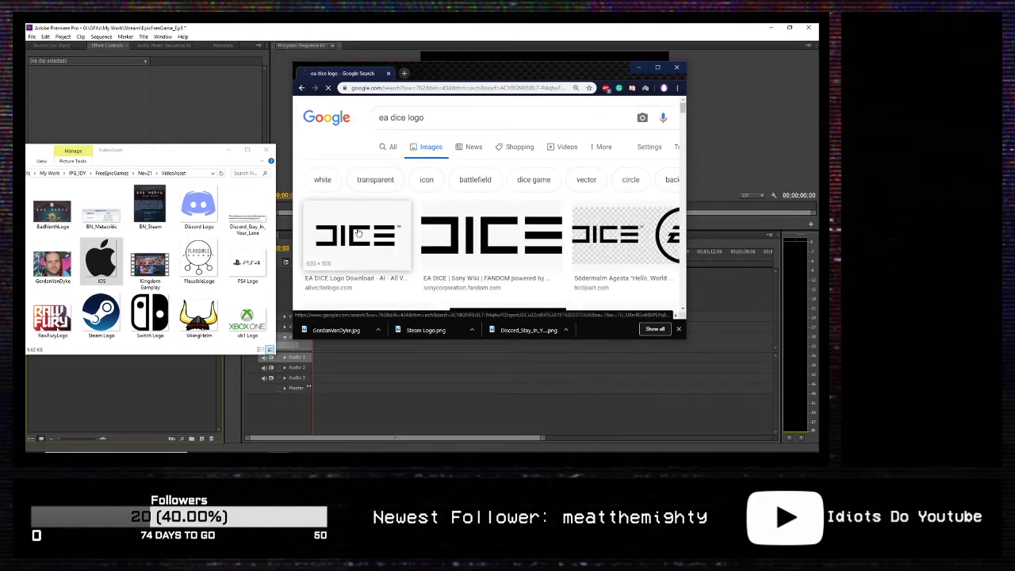
Step: Try to save the Sony Wiki version of the EA DICE logo
{"action": "left_click", "coordinate": [357, 232]}
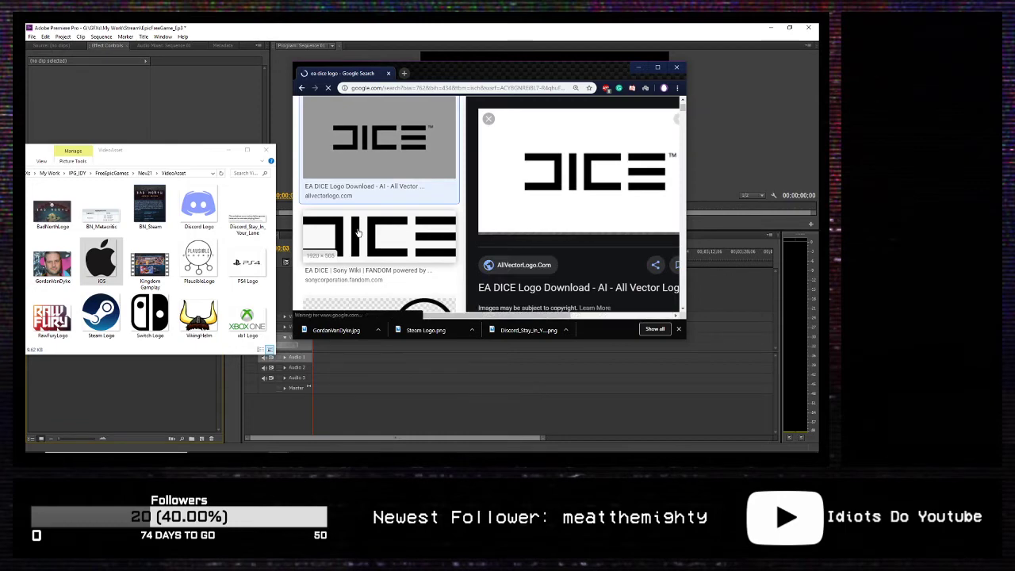
{"action": "left_click", "coordinate": [357, 232]}
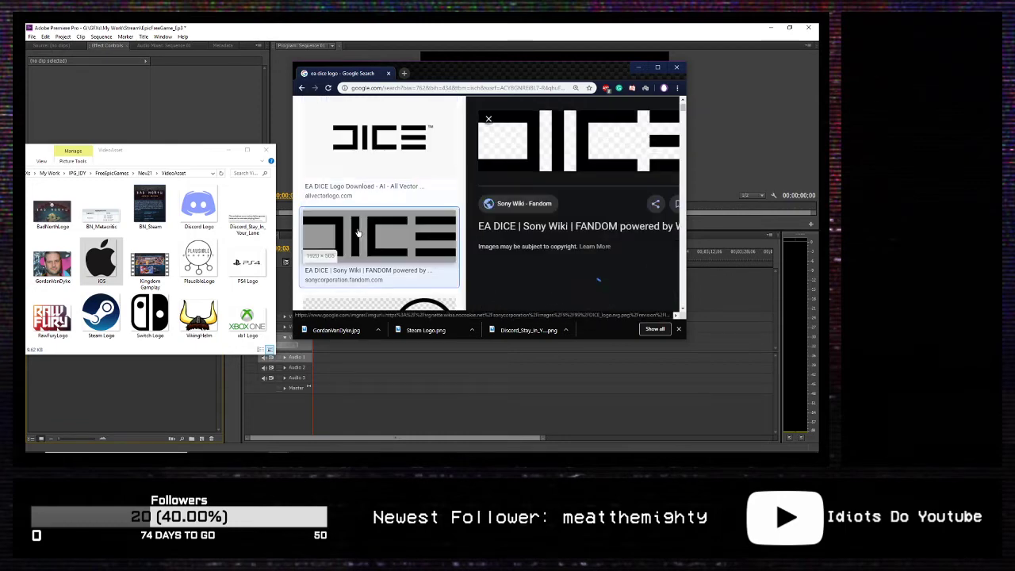
{"action": "right_click", "coordinate": [526, 153]}
{"action": "left_click", "coordinate": [571, 240]}
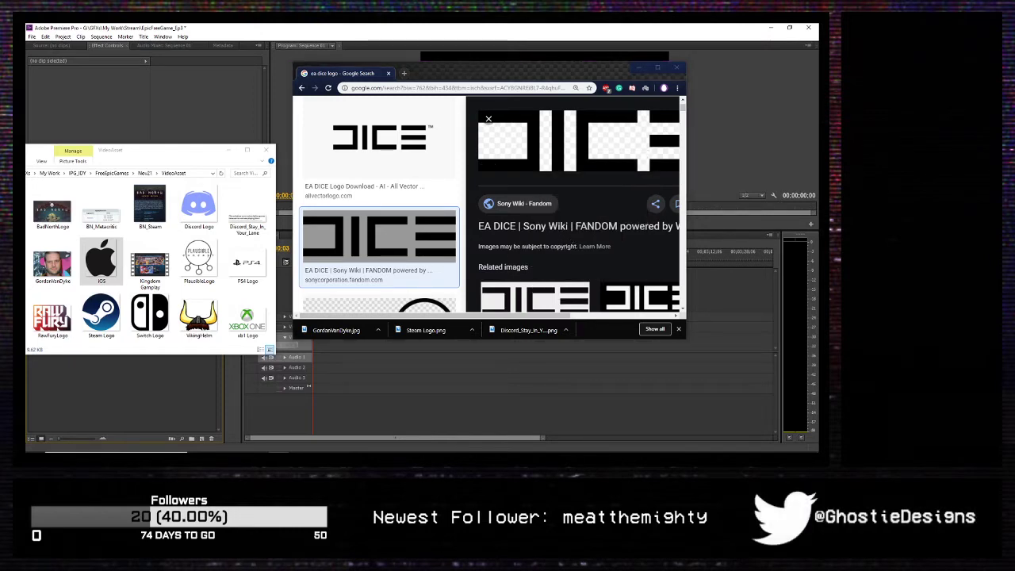
Step: Examine the other EA DICE logo results and preview the seekpng.com version from the related images
{"action": "scroll", "coordinate": [345, 273], "scroll_direction": "down", "scroll_amount": 2}
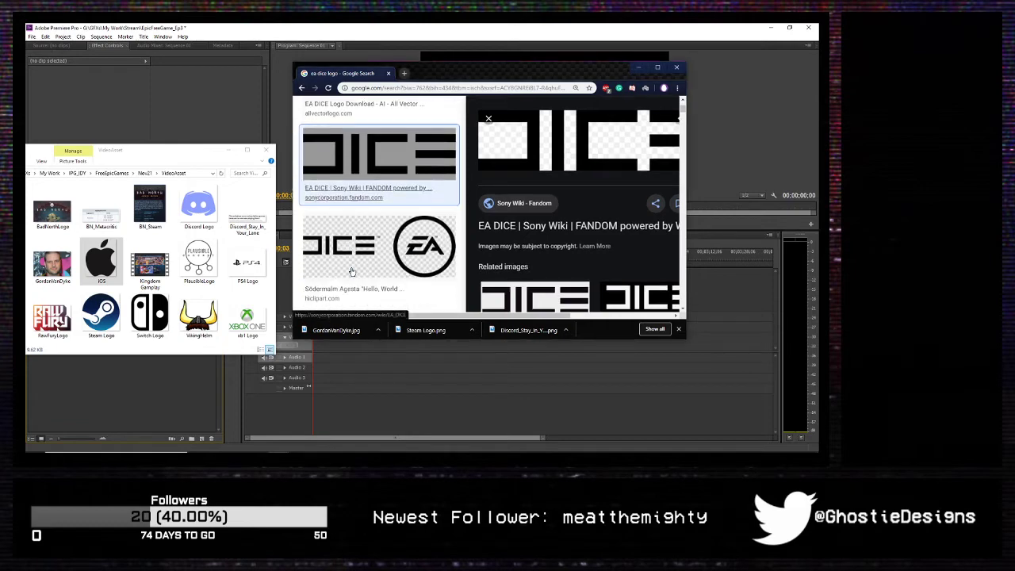
{"action": "scroll", "coordinate": [375, 255], "scroll_direction": "down", "scroll_amount": 4}
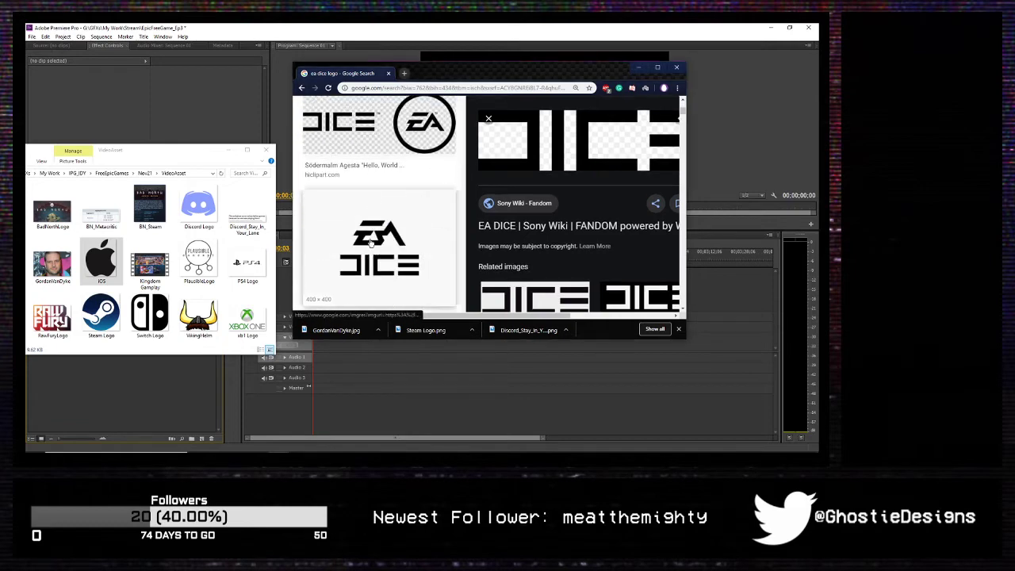
{"action": "scroll", "coordinate": [364, 216], "scroll_direction": "down", "scroll_amount": 1}
{"action": "scroll", "coordinate": [340, 226], "scroll_direction": "up", "scroll_amount": 1}
{"action": "scroll", "coordinate": [317, 236], "scroll_direction": "down", "scroll_amount": 2}
{"action": "scroll", "coordinate": [317, 236], "scroll_direction": "down", "scroll_amount": 5}
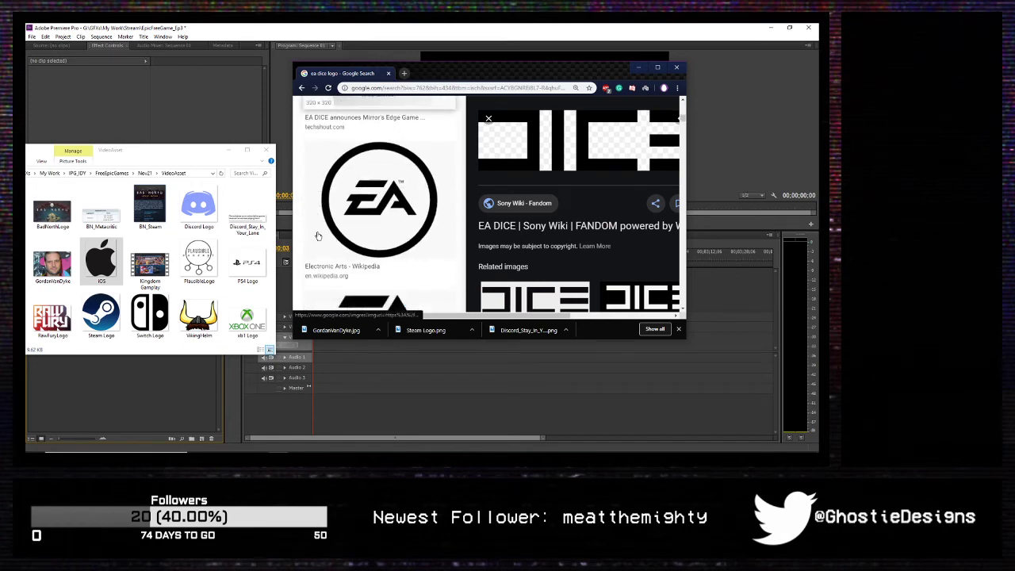
{"action": "scroll", "coordinate": [318, 236], "scroll_direction": "down", "scroll_amount": 5}
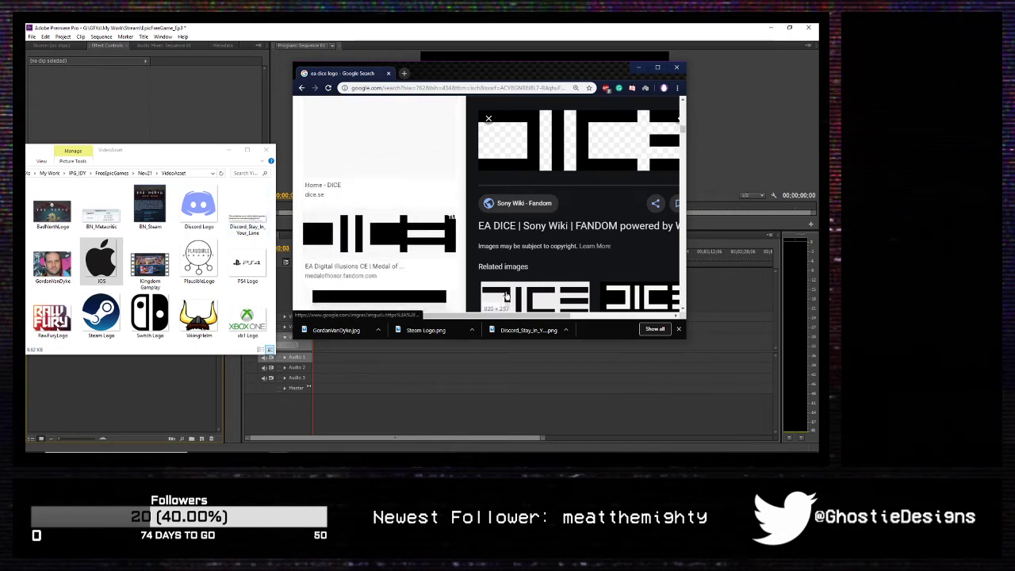
{"action": "left_click", "coordinate": [508, 290]}
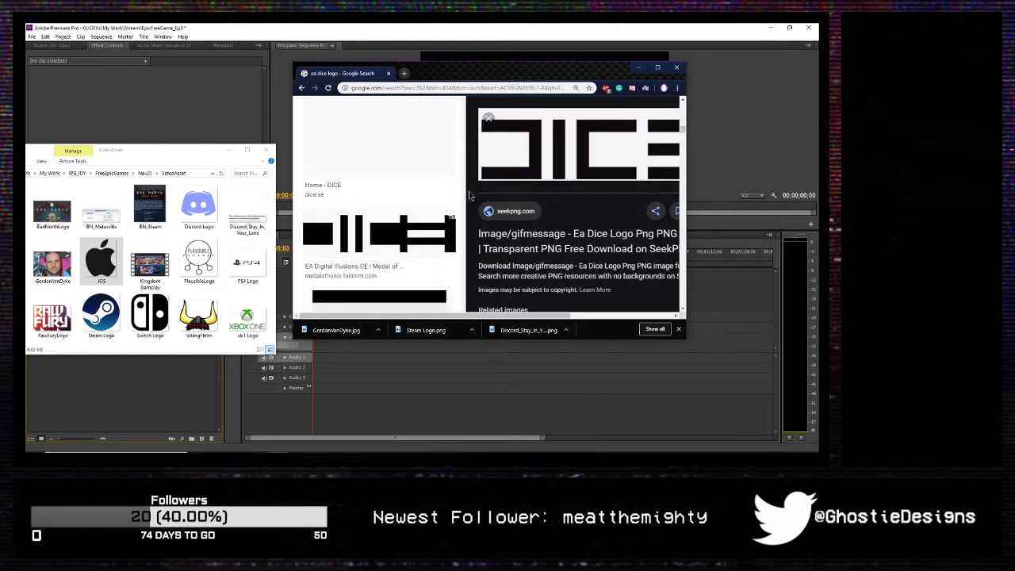
Step: Filter the EA DICE logo results to transparent images and preview the Sony Wiki version
{"action": "scroll", "coordinate": [388, 206], "scroll_direction": "up", "scroll_amount": 5}
{"action": "scroll", "coordinate": [391, 202], "scroll_direction": "up", "scroll_amount": 5}
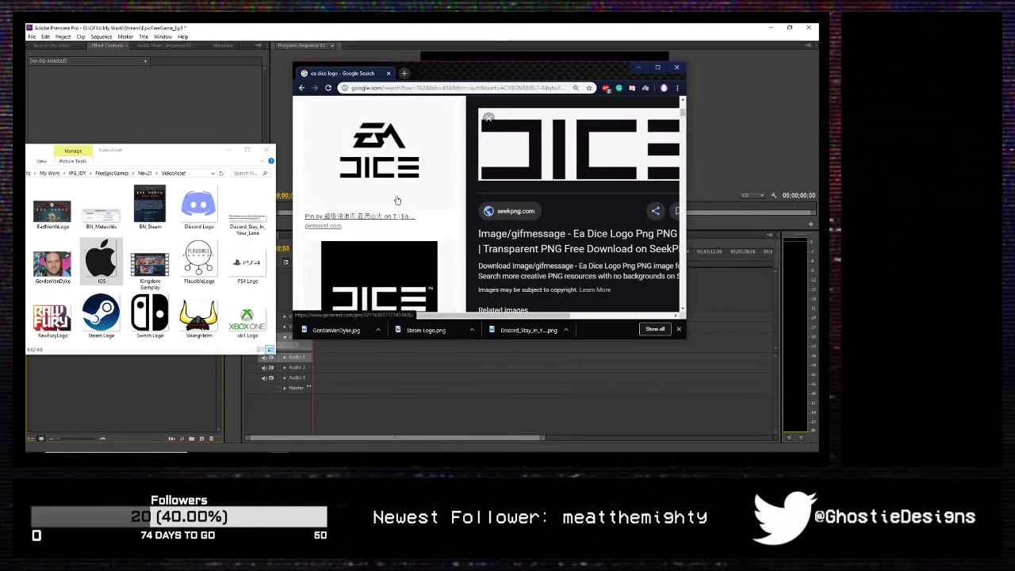
{"action": "scroll", "coordinate": [397, 200], "scroll_direction": "up", "scroll_amount": 3}
{"action": "left_click", "coordinate": [370, 178]}
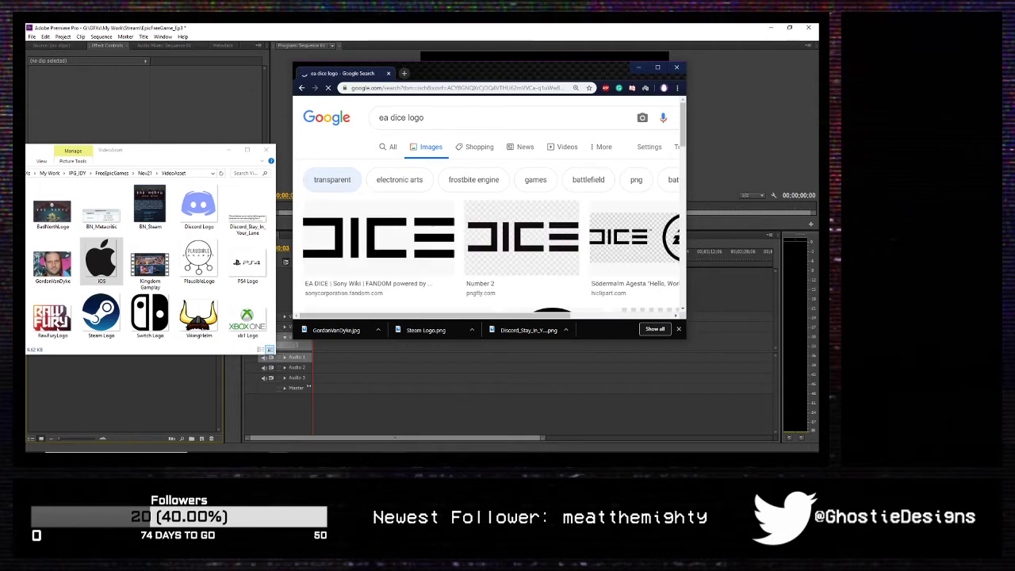
{"action": "left_click", "coordinate": [402, 238]}
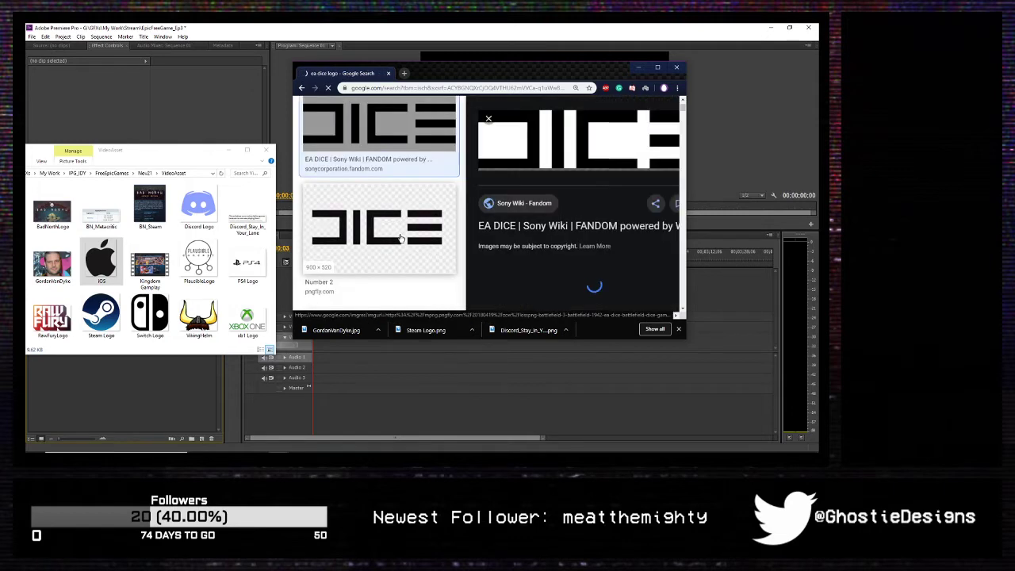
Step: Look through the transparent results and preview the circular EA logo from Wikipedia
{"action": "scroll", "coordinate": [400, 238], "scroll_direction": "up", "scroll_amount": 1}
{"action": "scroll", "coordinate": [396, 257], "scroll_direction": "down", "scroll_amount": 1}
{"action": "scroll", "coordinate": [397, 258], "scroll_direction": "down", "scroll_amount": 5}
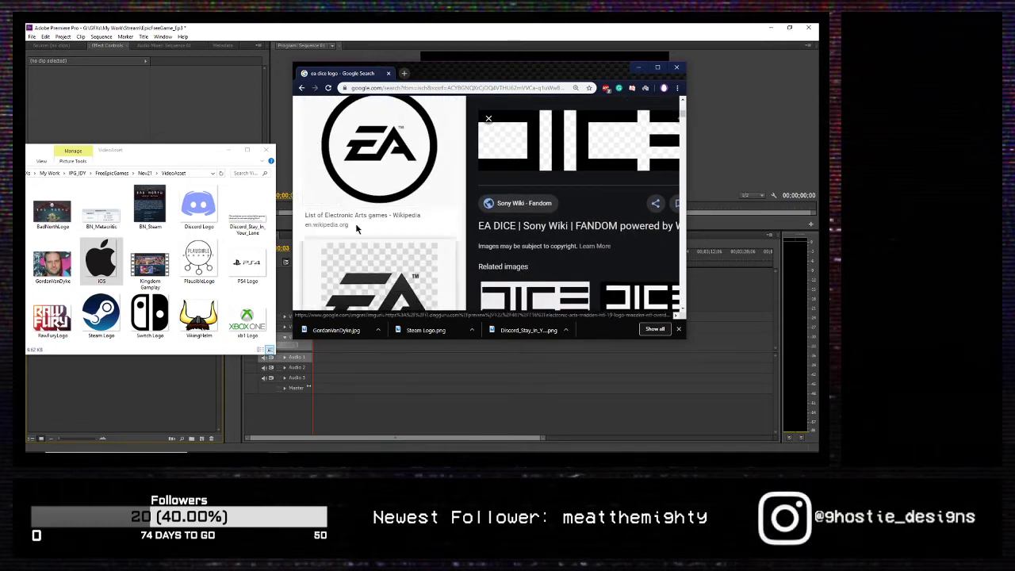
{"action": "left_click", "coordinate": [369, 185]}
{"action": "scroll", "coordinate": [386, 222], "scroll_direction": "down", "scroll_amount": 3}
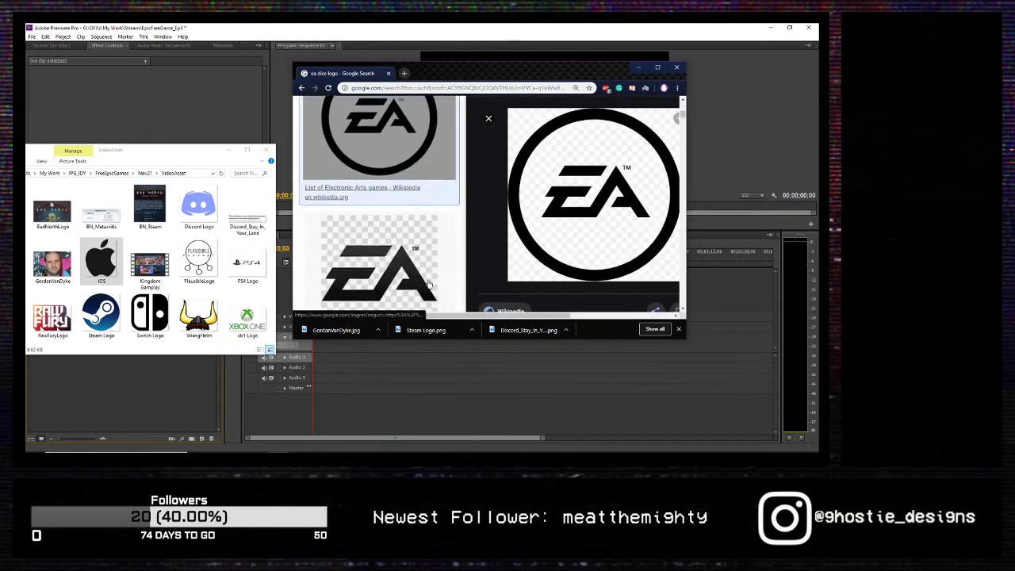
Step: Save the black DICE logo from infinitgamer.com in the VideoAsset folder as EADice Logo
{"action": "scroll", "coordinate": [403, 260], "scroll_direction": "down", "scroll_amount": 3}
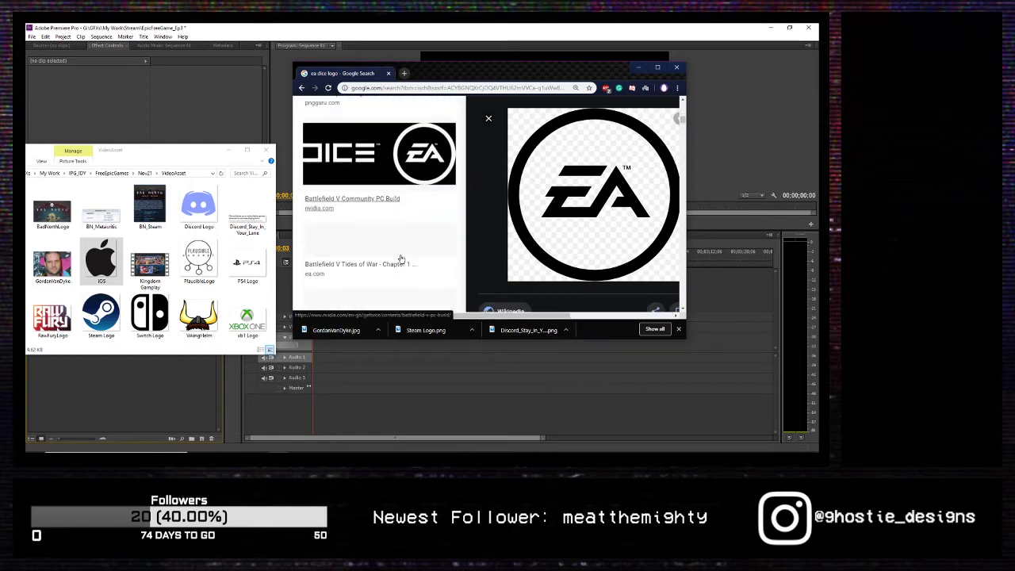
{"action": "left_click", "coordinate": [328, 145]}
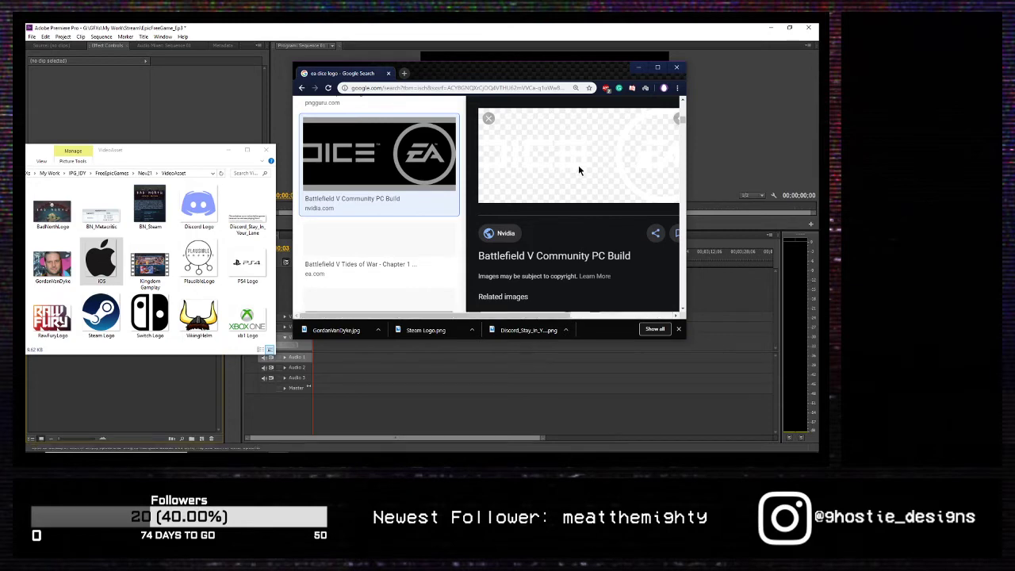
{"action": "scroll", "coordinate": [375, 260], "scroll_direction": "down", "scroll_amount": 2}
{"action": "scroll", "coordinate": [376, 260], "scroll_direction": "down", "scroll_amount": 1}
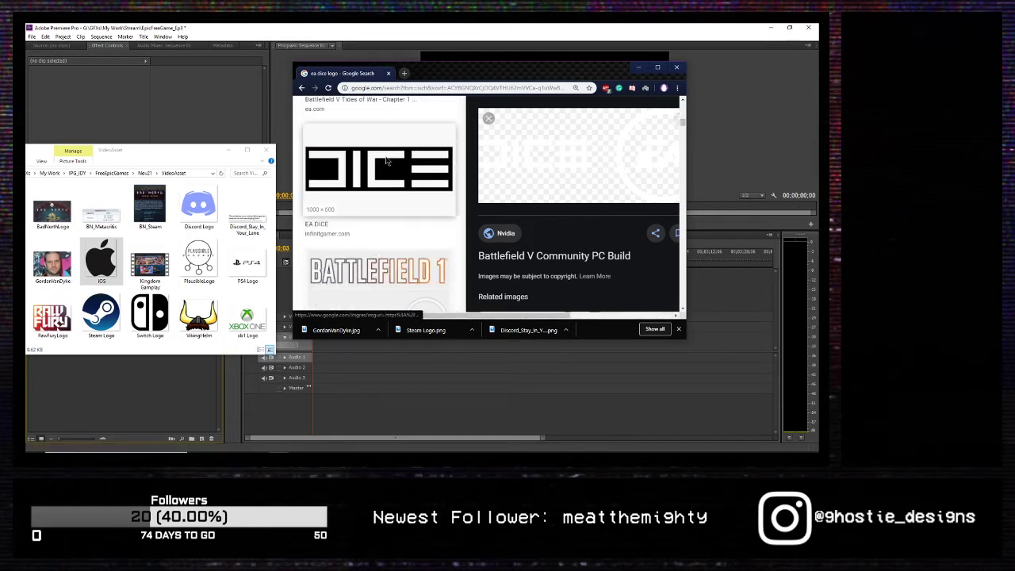
{"action": "left_click", "coordinate": [386, 159]}
{"action": "right_click", "coordinate": [632, 199]}
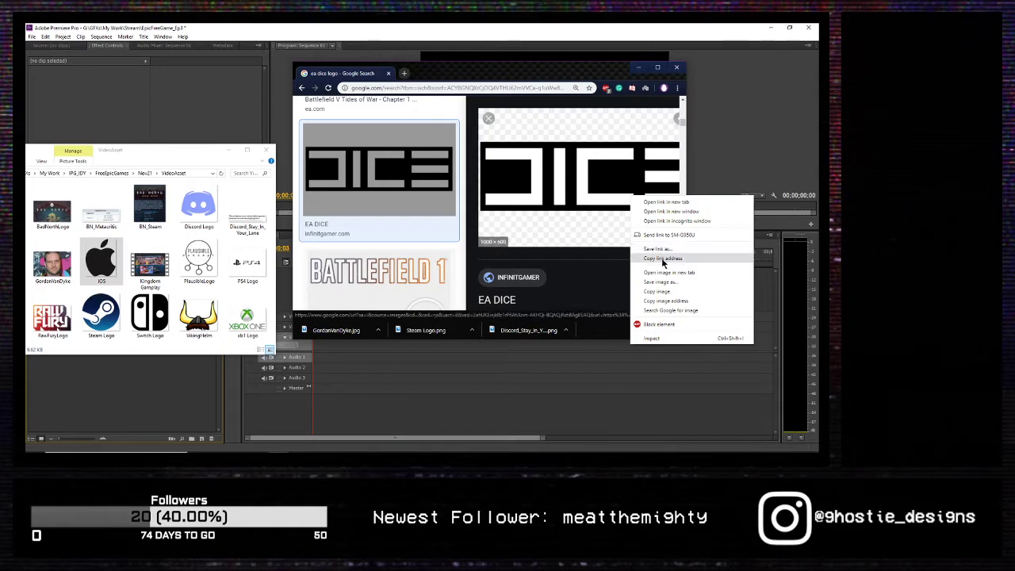
{"action": "left_click", "coordinate": [676, 282]}
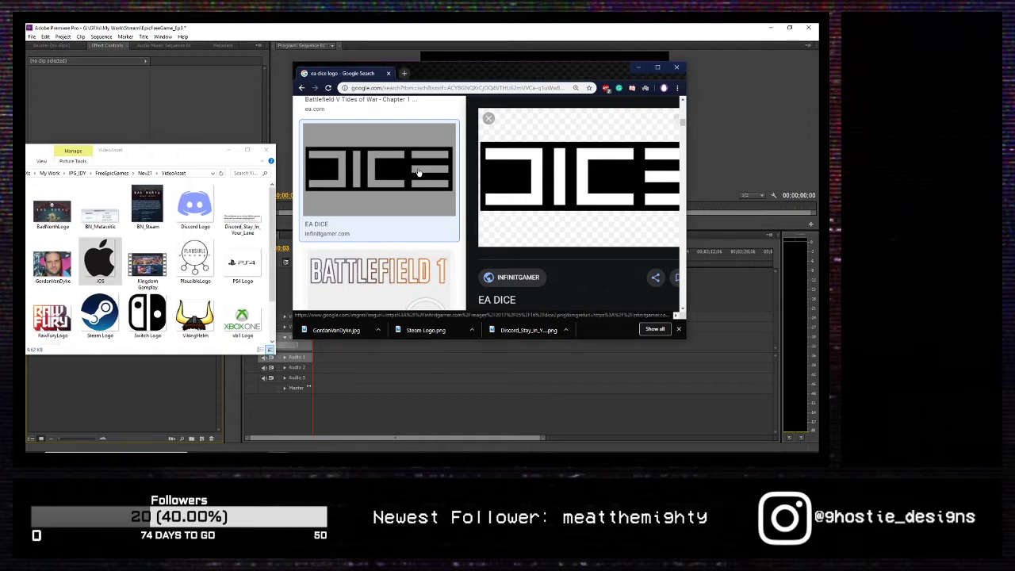
{"action": "scroll", "coordinate": [440, 188], "scroll_direction": "down", "scroll_amount": 10}
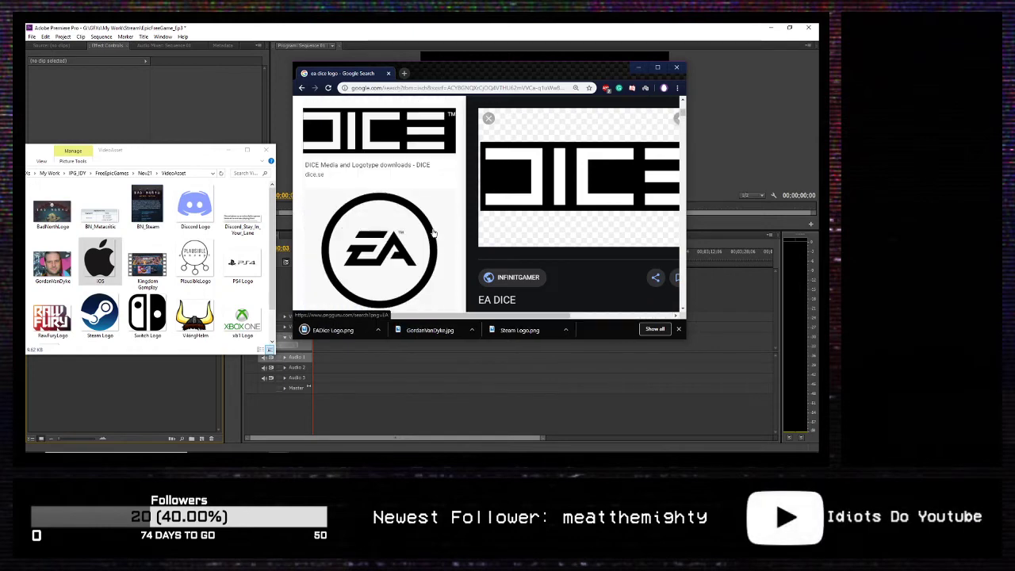
{"action": "scroll", "coordinate": [433, 234], "scroll_direction": "up", "scroll_amount": 10}
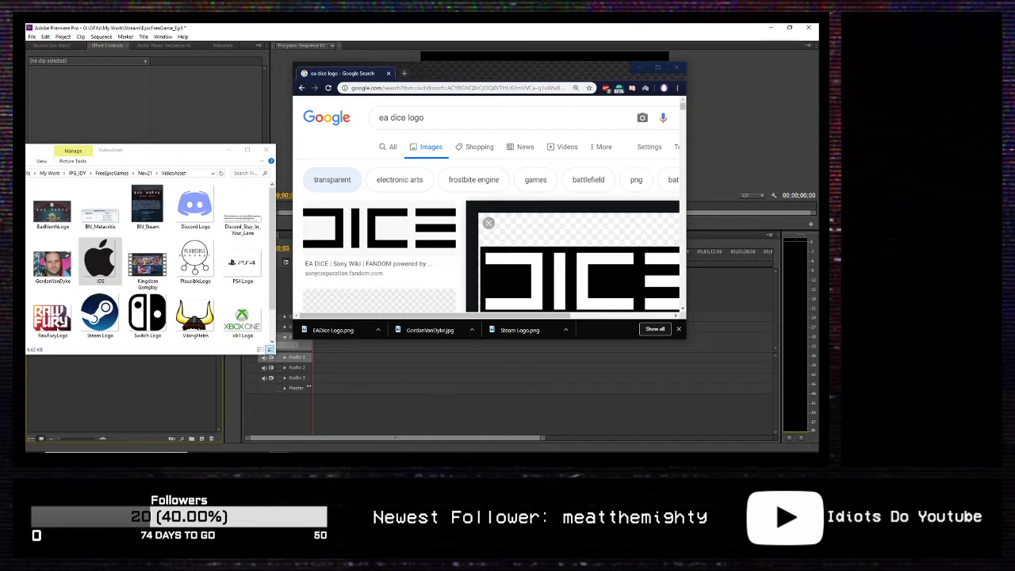
{"action": "left_click_drag", "start_coordinate": [433, 120], "coordinate": [245, 129]}
{"action": "type", "text": "Jonas Antonsson"}
{"action": "key", "text": "Return"}
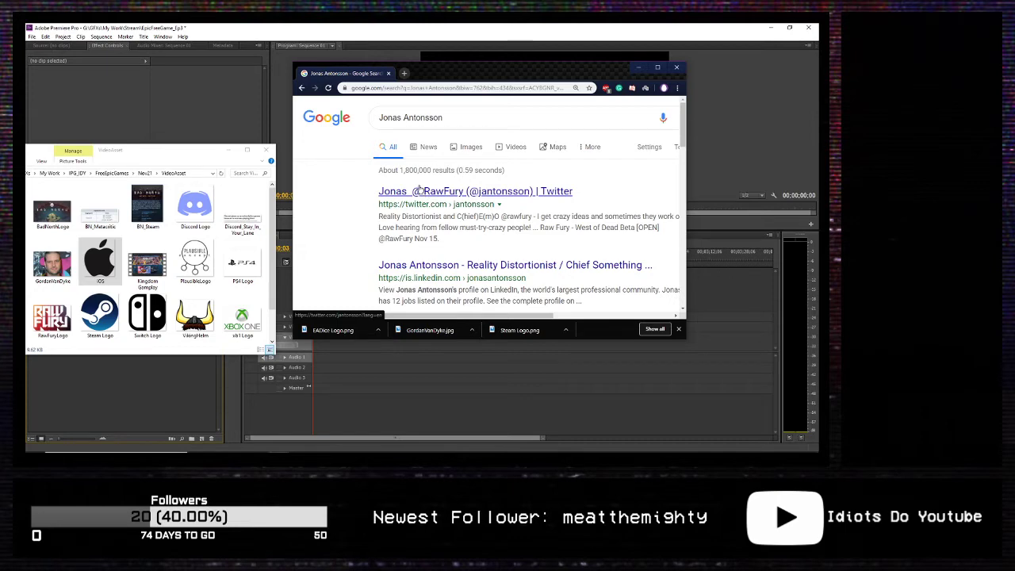
{"action": "left_click", "coordinate": [471, 148]}
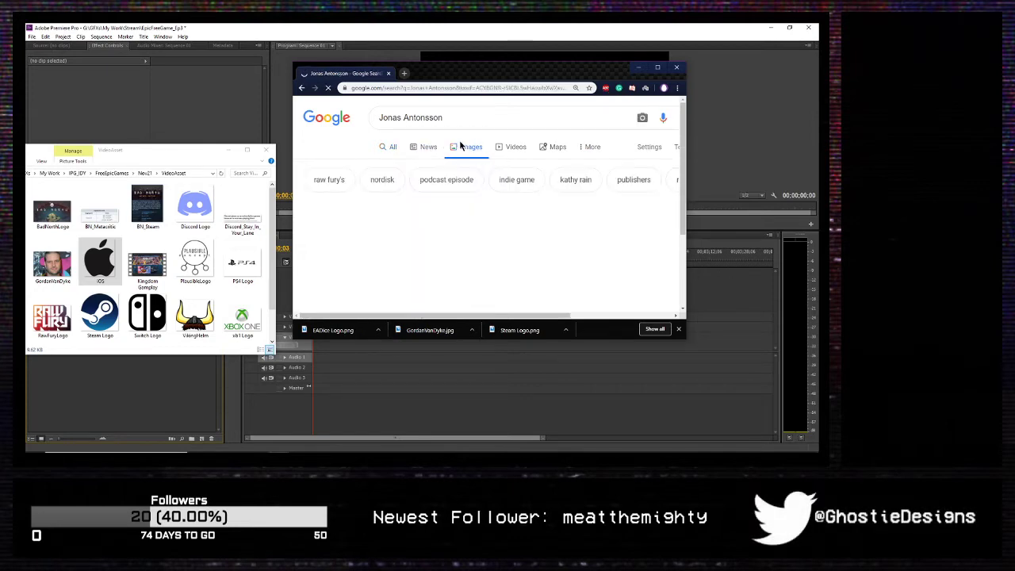
Step: Compare the Jonas Antonsson photos and save the PC Games Insider portrait in VideoAsset as JonasAnttonson.jpg
{"action": "scroll", "coordinate": [508, 230], "scroll_direction": "down", "scroll_amount": 3}
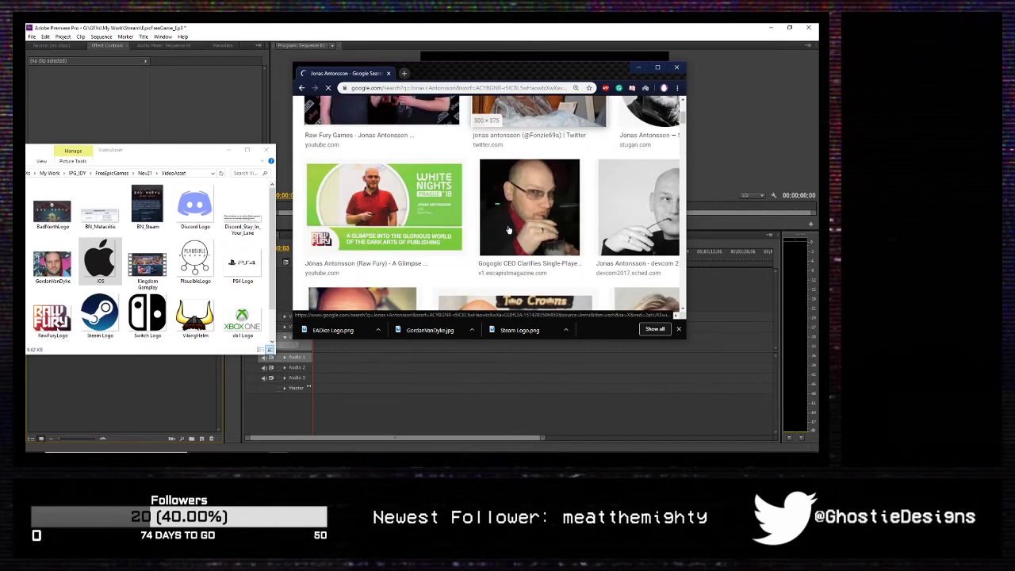
{"action": "scroll", "coordinate": [508, 230], "scroll_direction": "up", "scroll_amount": 1}
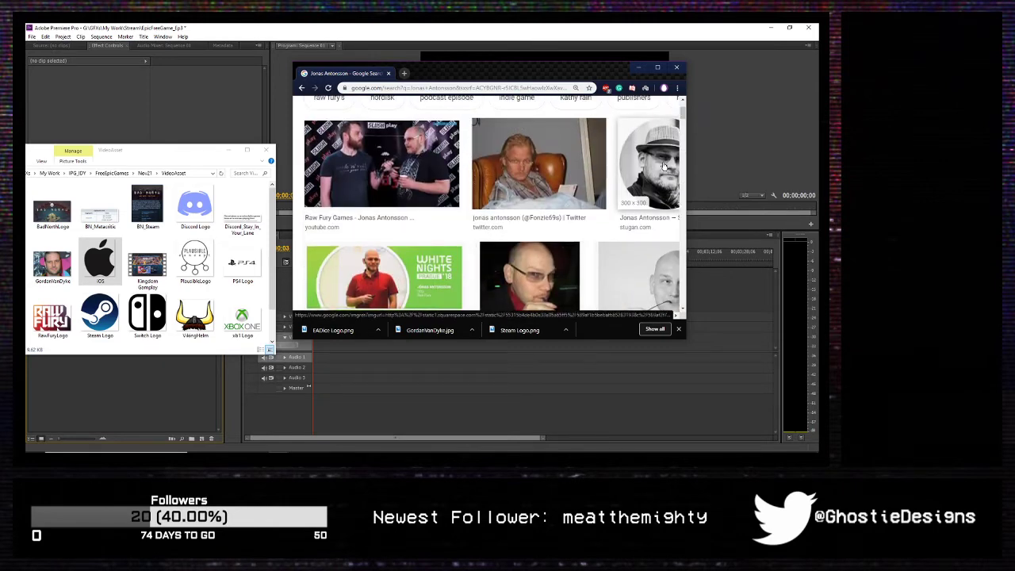
{"action": "scroll", "coordinate": [661, 165], "scroll_direction": "down", "scroll_amount": 2}
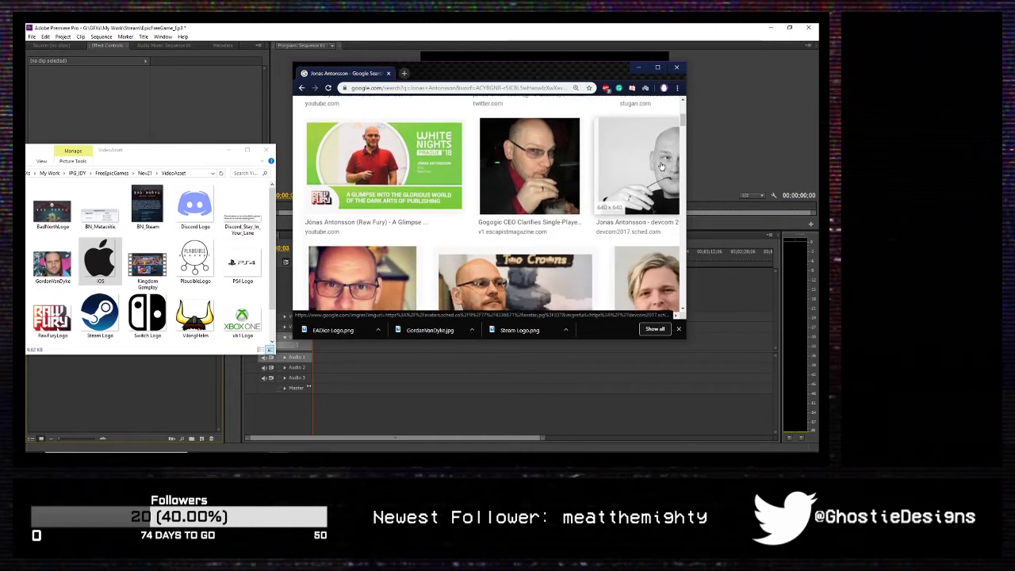
{"action": "scroll", "coordinate": [661, 166], "scroll_direction": "down", "scroll_amount": 1}
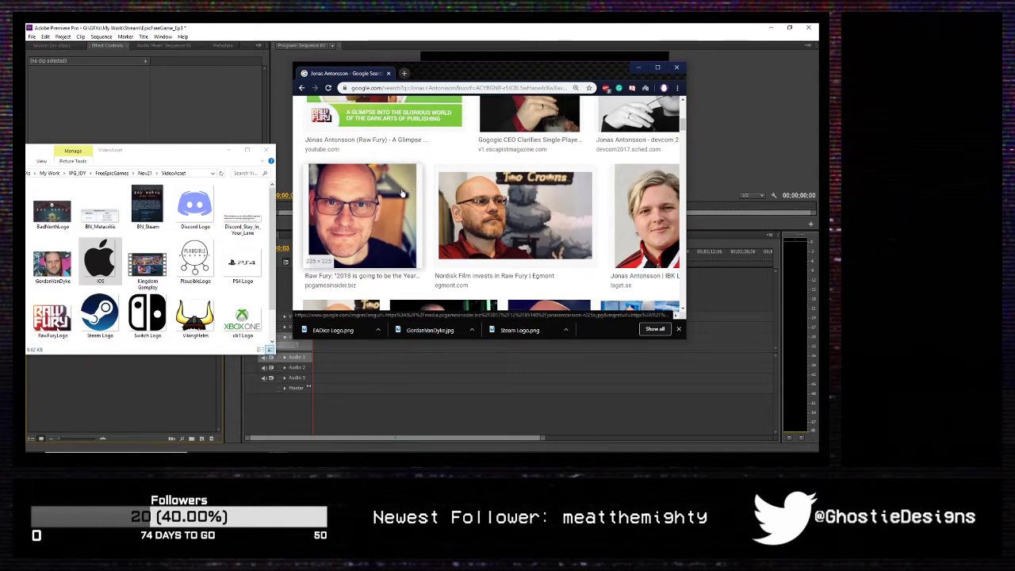
{"action": "left_click", "coordinate": [520, 211]}
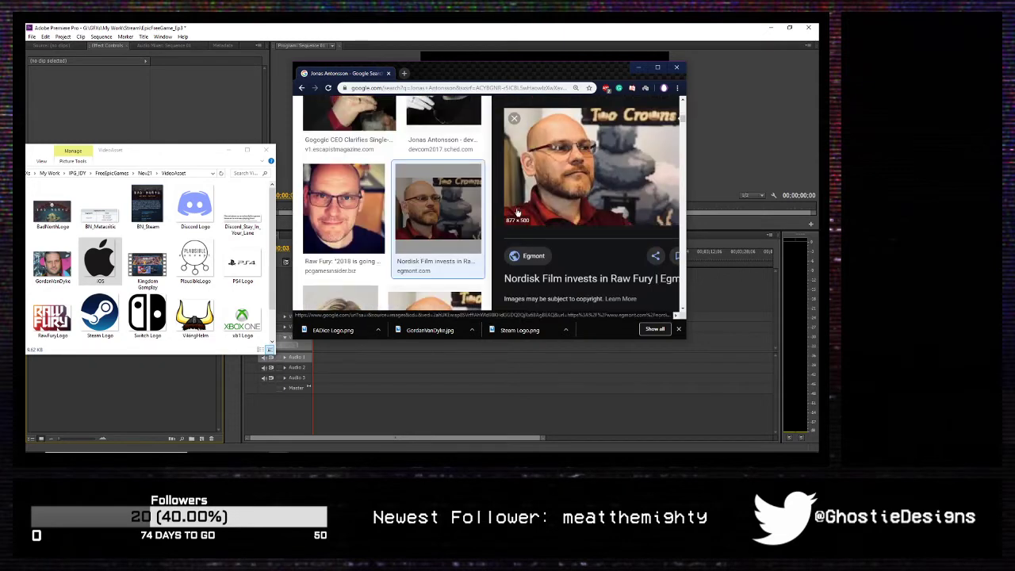
{"action": "left_click", "coordinate": [333, 210]}
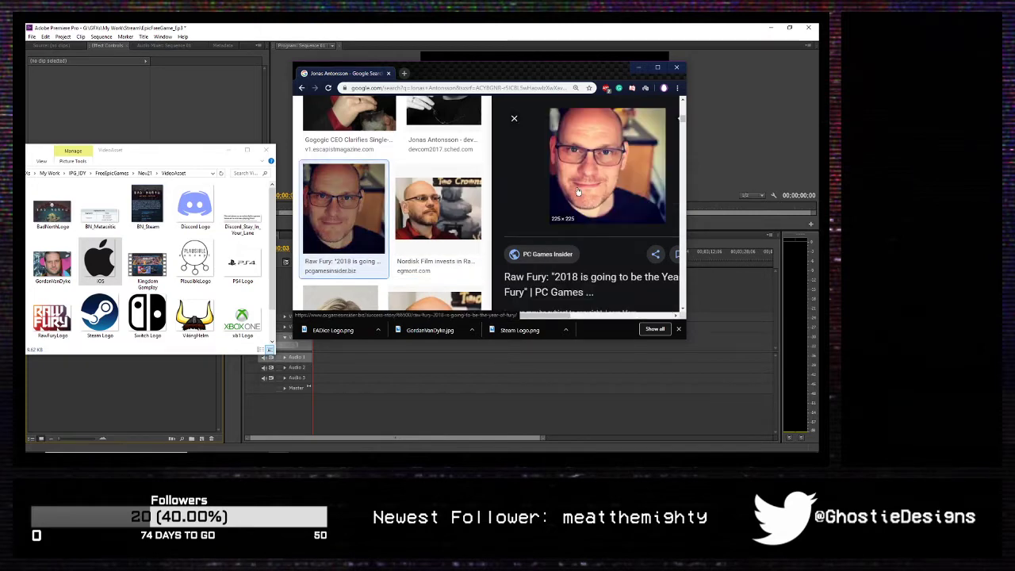
{"action": "right_click", "coordinate": [577, 191]}
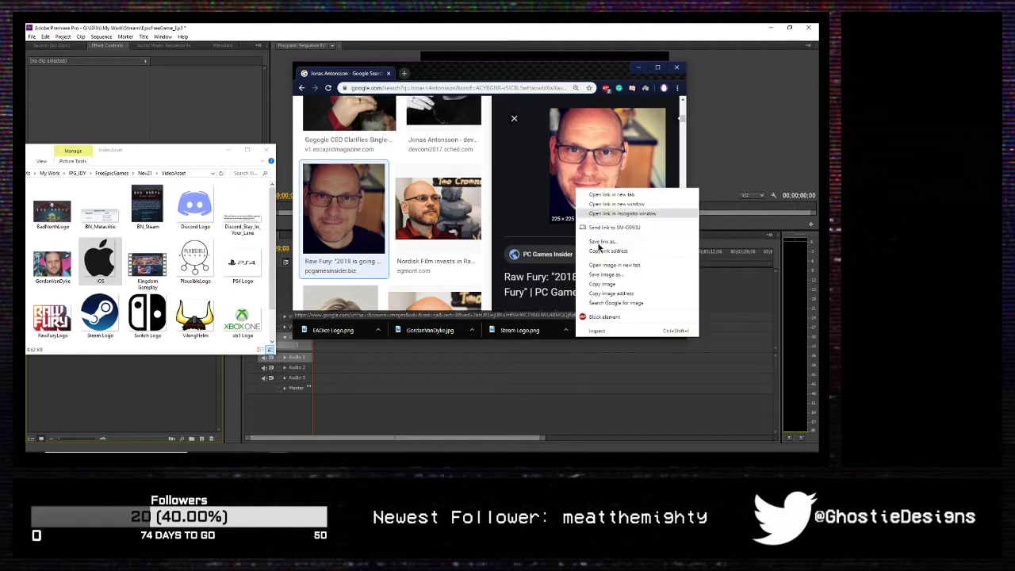
{"action": "left_click", "coordinate": [612, 274]}
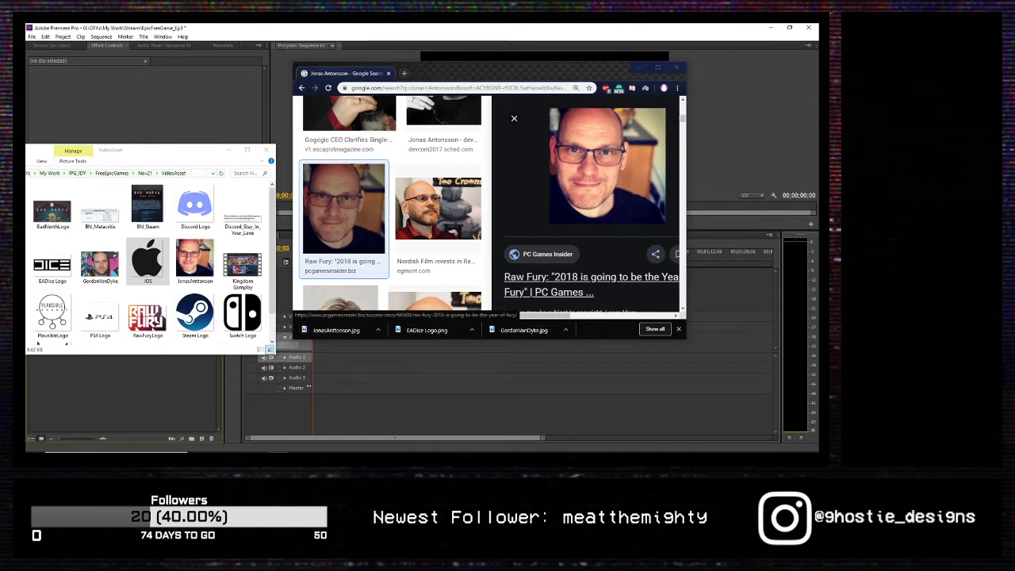
Step: Search Google Images for "Paradox Interactive logo"
{"action": "scroll", "coordinate": [406, 128], "scroll_direction": "down", "scroll_amount": 5}
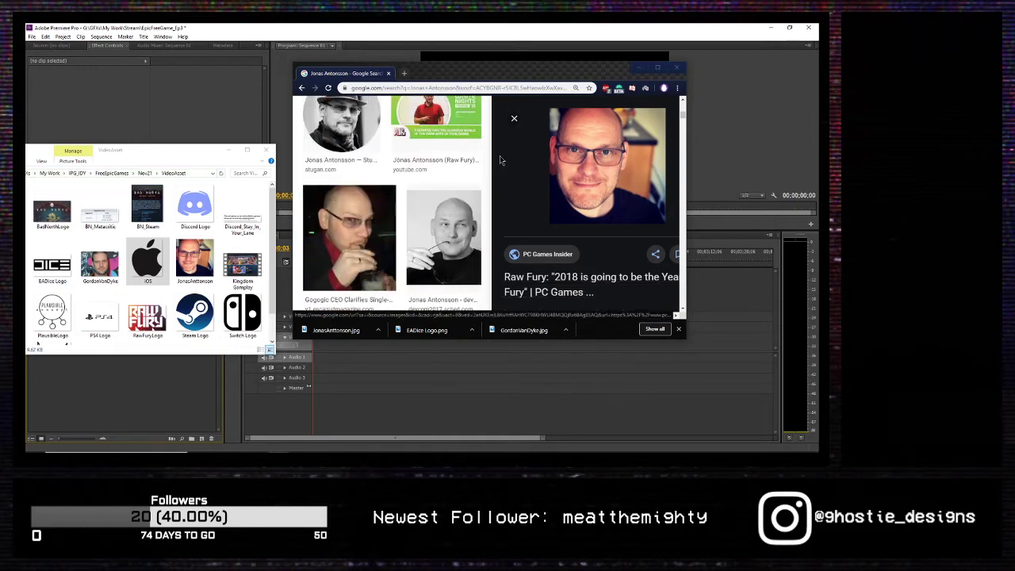
{"action": "scroll", "coordinate": [406, 127], "scroll_direction": "up", "scroll_amount": 6}
{"action": "left_click_drag", "start_coordinate": [444, 116], "coordinate": [239, 121]}
{"action": "type", "text": "Paradox Interactive "}
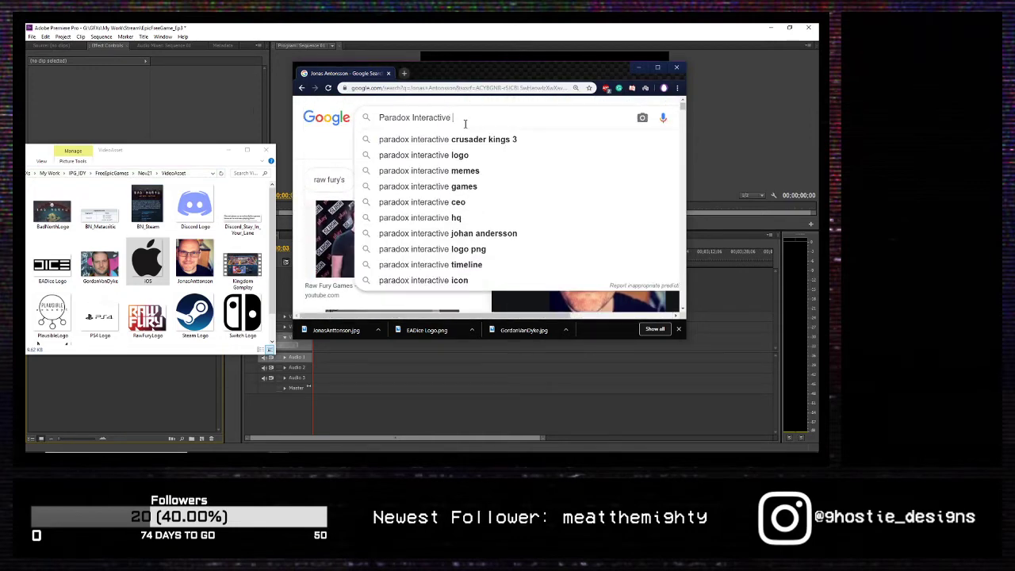
{"action": "type", "text": "logo"}
{"action": "key", "text": "Return"}
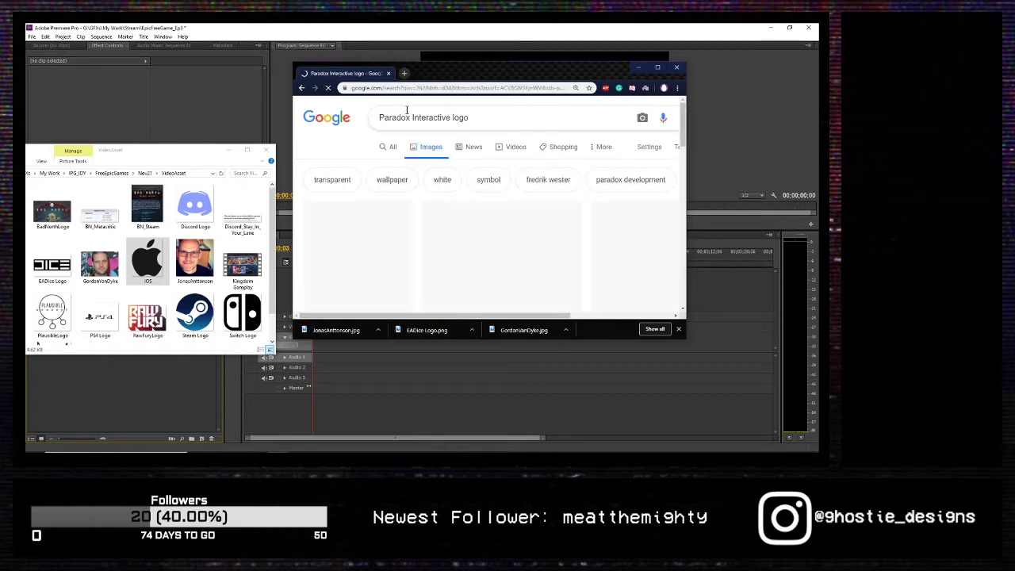
Step: Save the Wikipedia version of the Paradox Interactive logo in VideoAsset as Paradox Logo.png
{"action": "scroll", "coordinate": [452, 254], "scroll_direction": "down", "scroll_amount": 1}
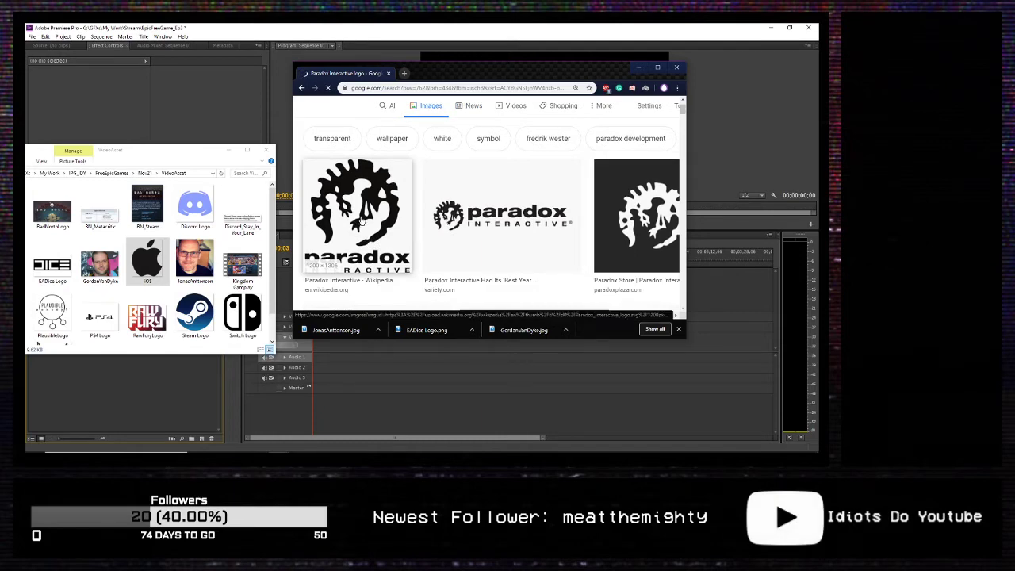
{"action": "left_click", "coordinate": [383, 187]}
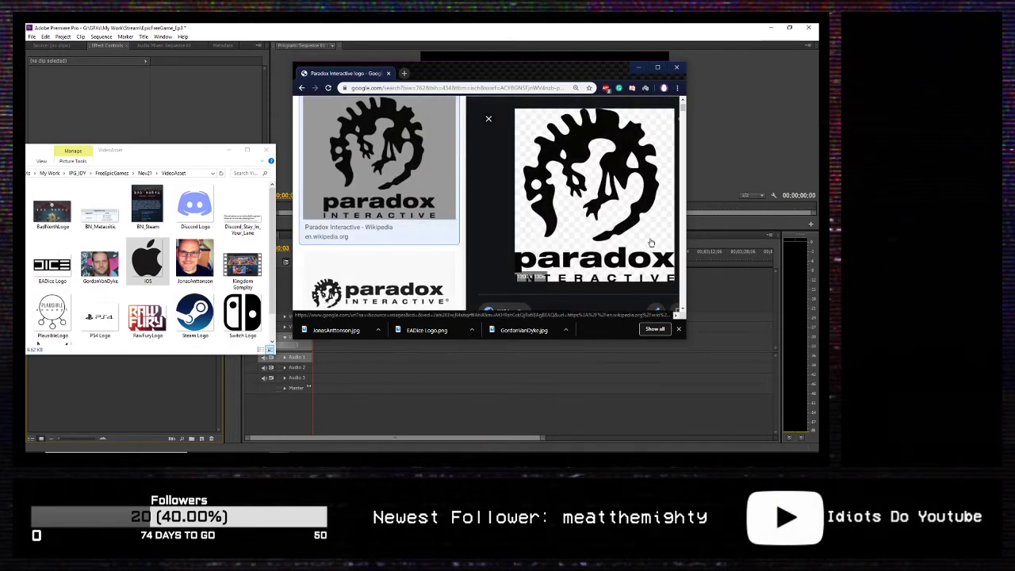
{"action": "right_click", "coordinate": [627, 230]}
{"action": "left_click", "coordinate": [662, 316]}
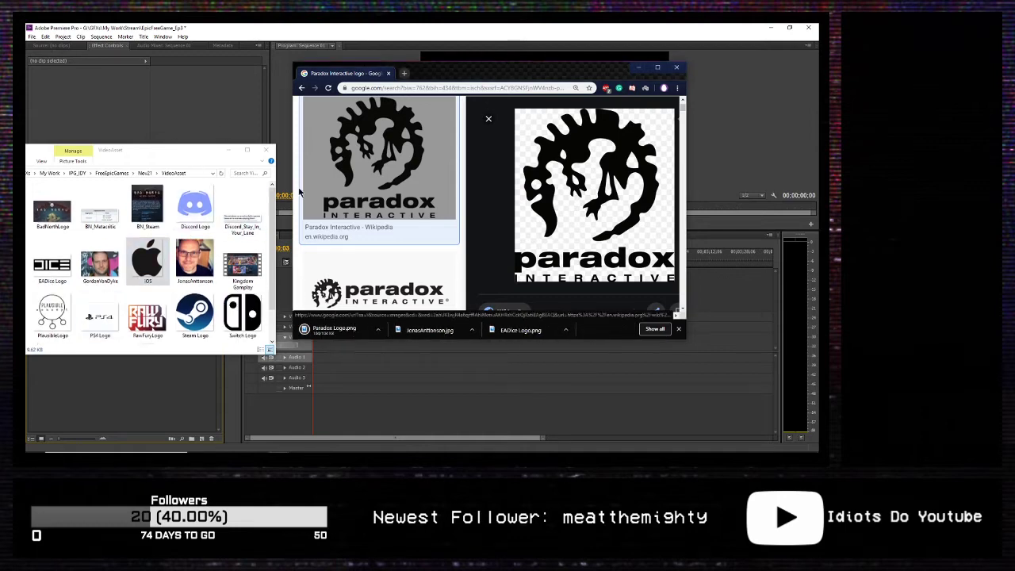
Step: Replace the image search query with the copied name Karl Magnus Troedsson and run the search
{"action": "scroll", "coordinate": [448, 191], "scroll_direction": "up", "scroll_amount": 3}
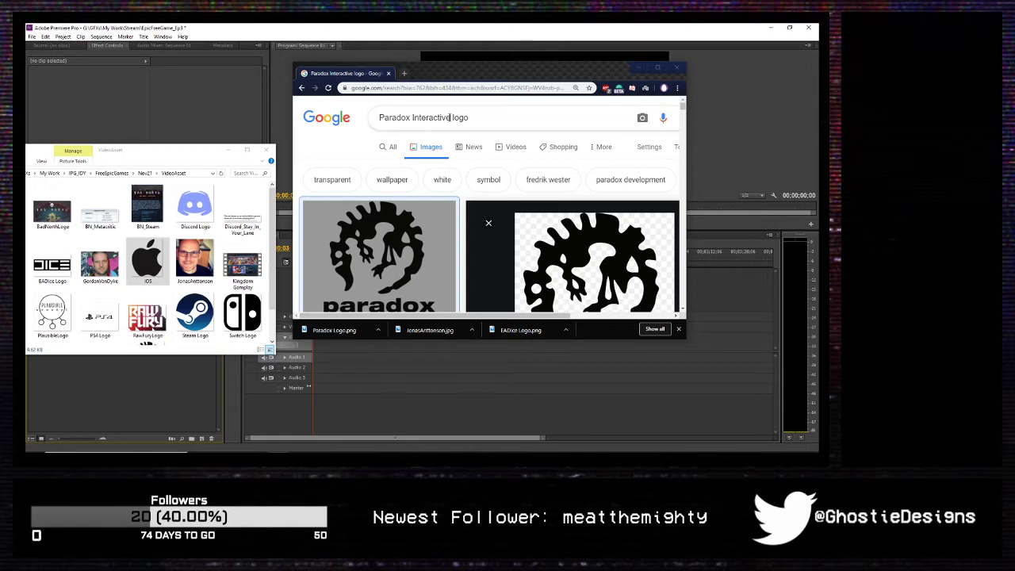
{"action": "left_click_drag", "start_coordinate": [379, 117], "coordinate": [450, 118]}
{"action": "left_click", "coordinate": [508, 111]}
{"action": "key", "text": "ctrl+a"}
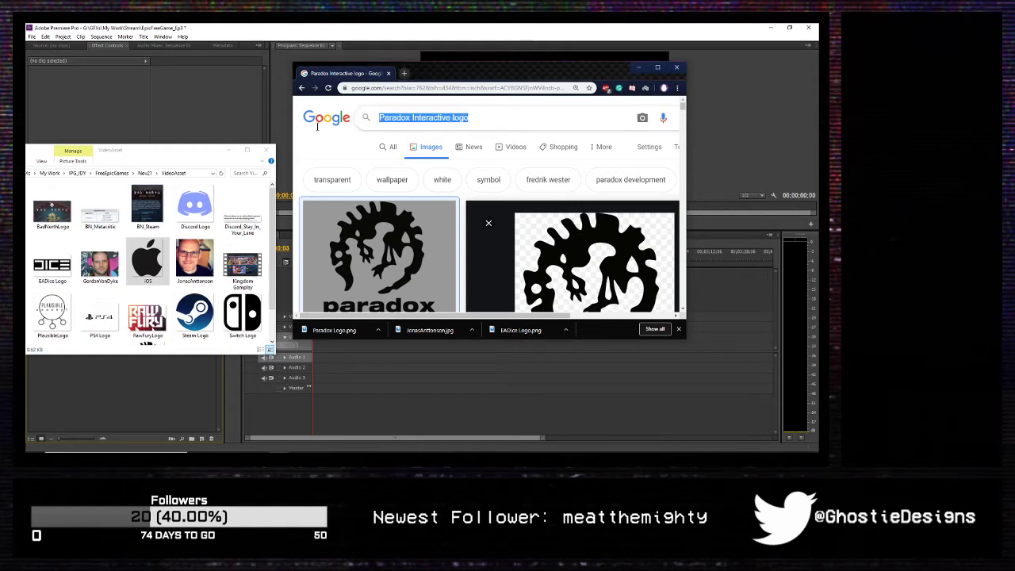
{"action": "key", "text": "ctrl+v"}
{"action": "key", "text": "Return"}
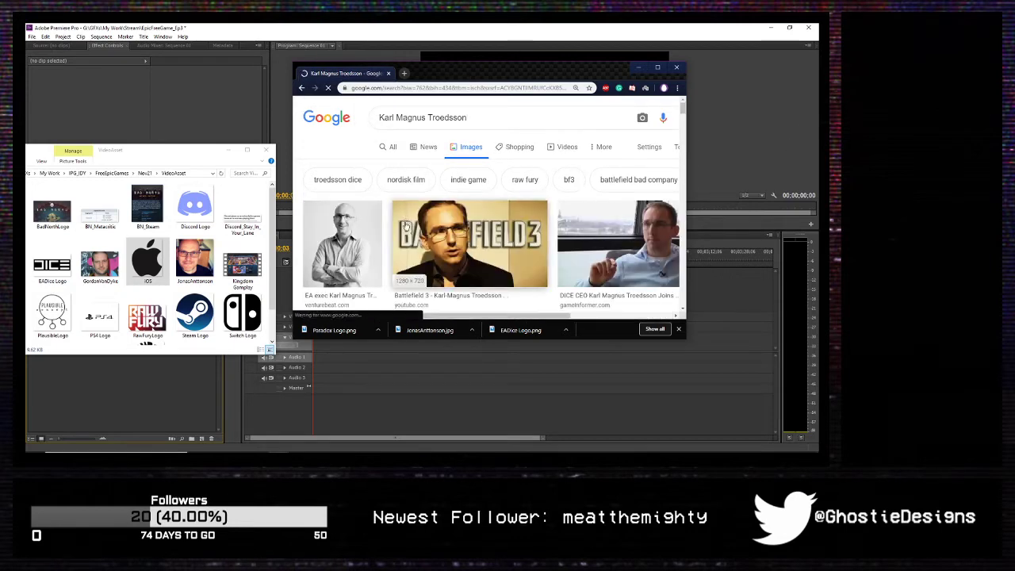
Step: Compare the Karl Magnus Troedsson photos and save the YouTube Battlefield 3 interview image in VideoAsset as KarlMagnusTroedsson
{"action": "scroll", "coordinate": [353, 230], "scroll_direction": "down", "scroll_amount": 2}
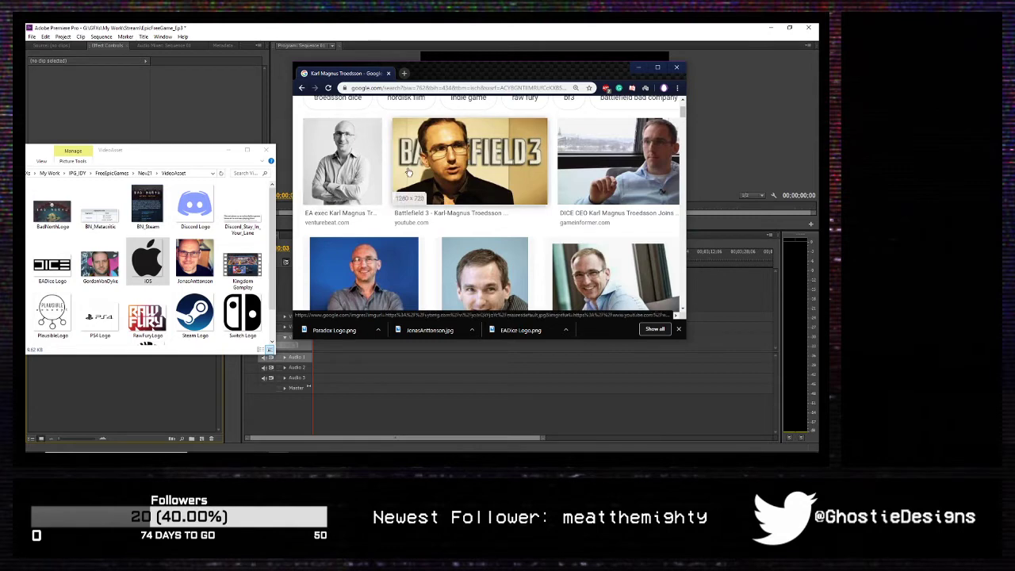
{"action": "scroll", "coordinate": [544, 160], "scroll_direction": "down", "scroll_amount": 1}
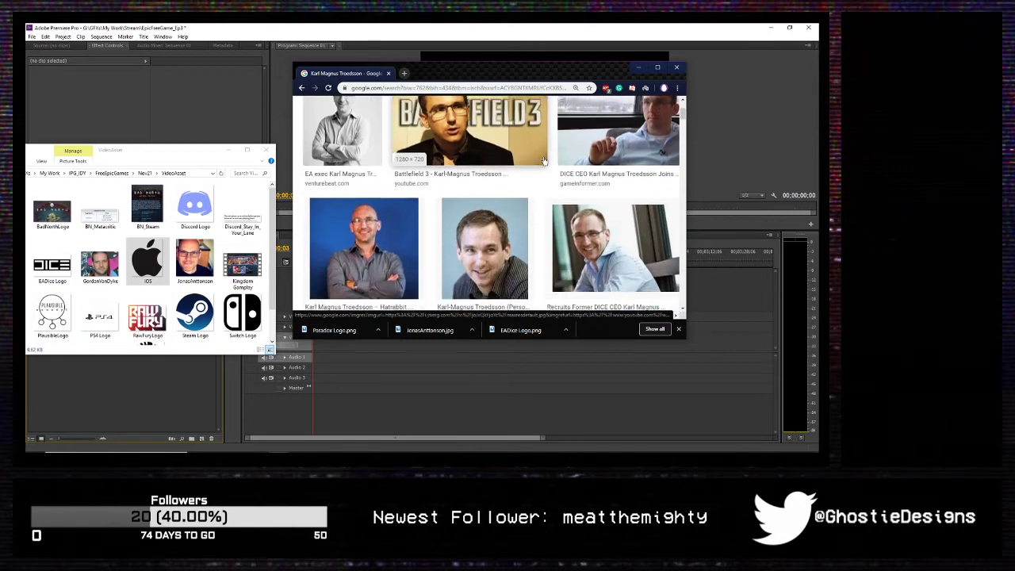
{"action": "scroll", "coordinate": [541, 159], "scroll_direction": "down", "scroll_amount": 3}
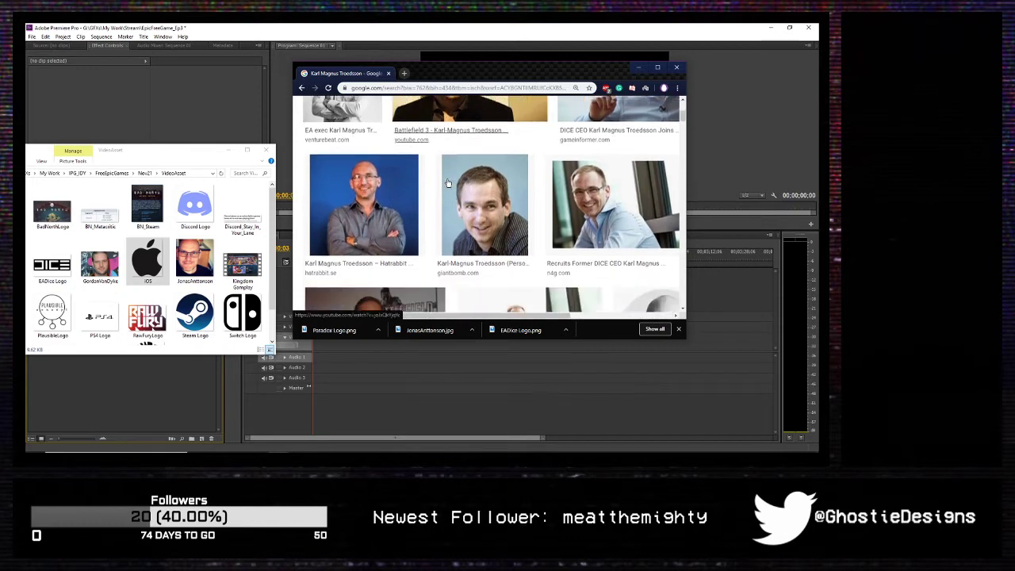
{"action": "scroll", "coordinate": [428, 191], "scroll_direction": "up", "scroll_amount": 3}
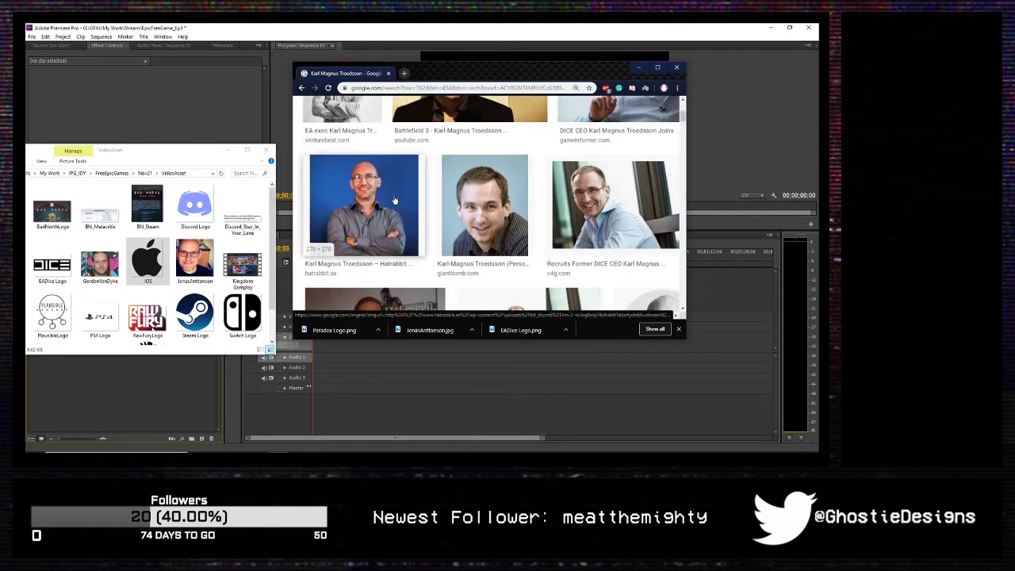
{"action": "left_click", "coordinate": [395, 200]}
{"action": "scroll", "coordinate": [441, 215], "scroll_direction": "up", "scroll_amount": 5}
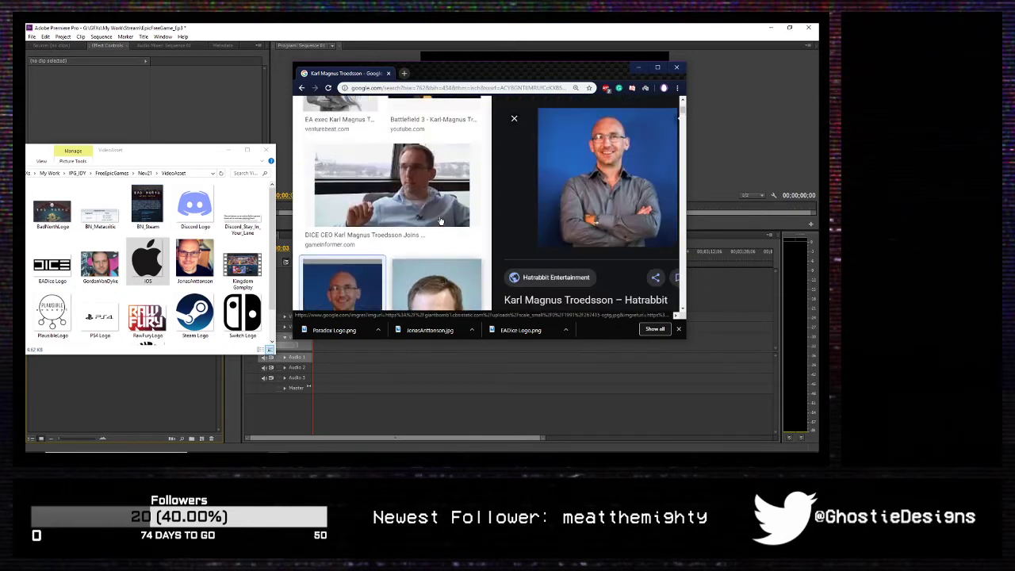
{"action": "left_click", "coordinate": [445, 155]}
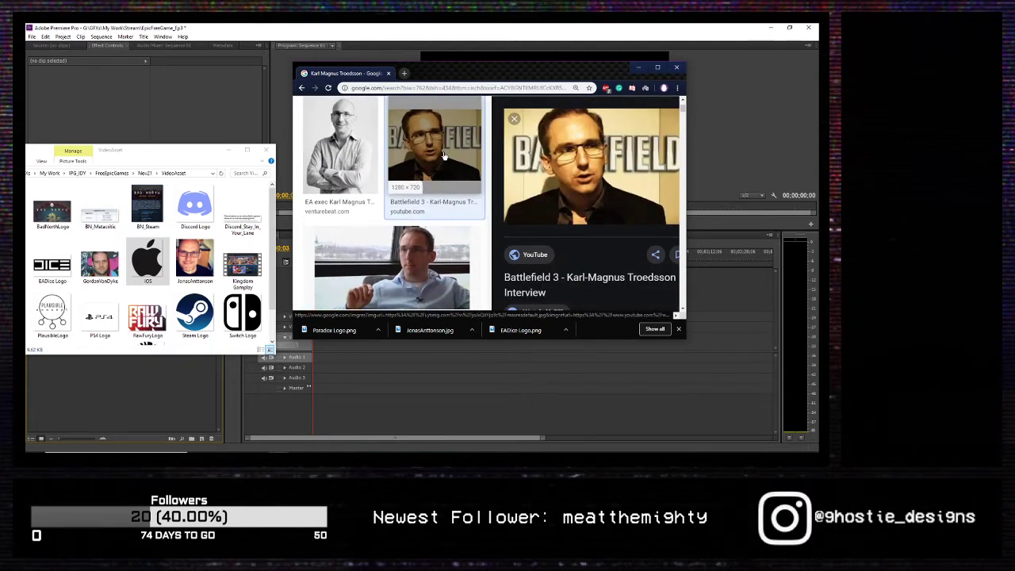
{"action": "right_click", "coordinate": [553, 147]}
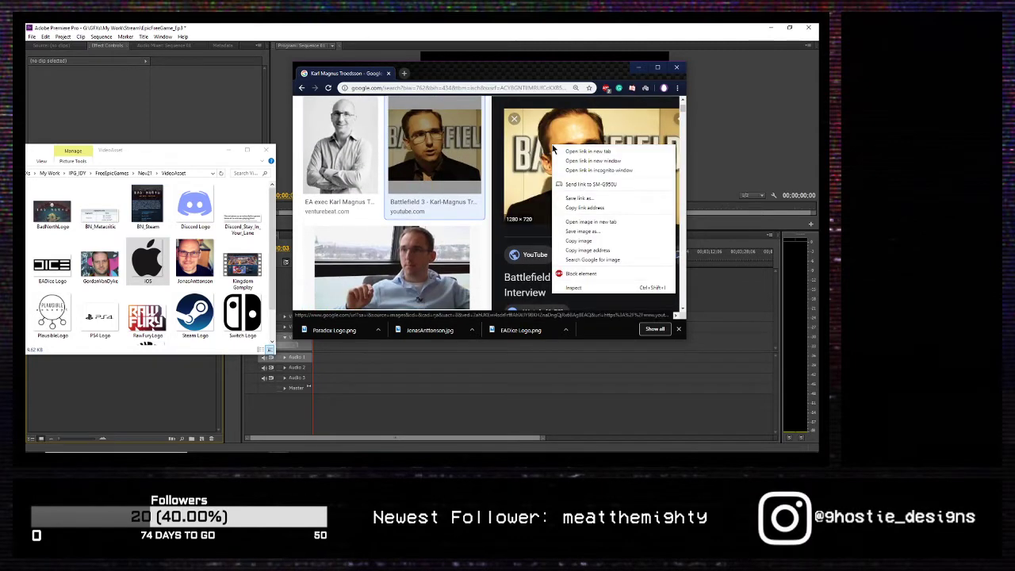
{"action": "left_click", "coordinate": [603, 232]}
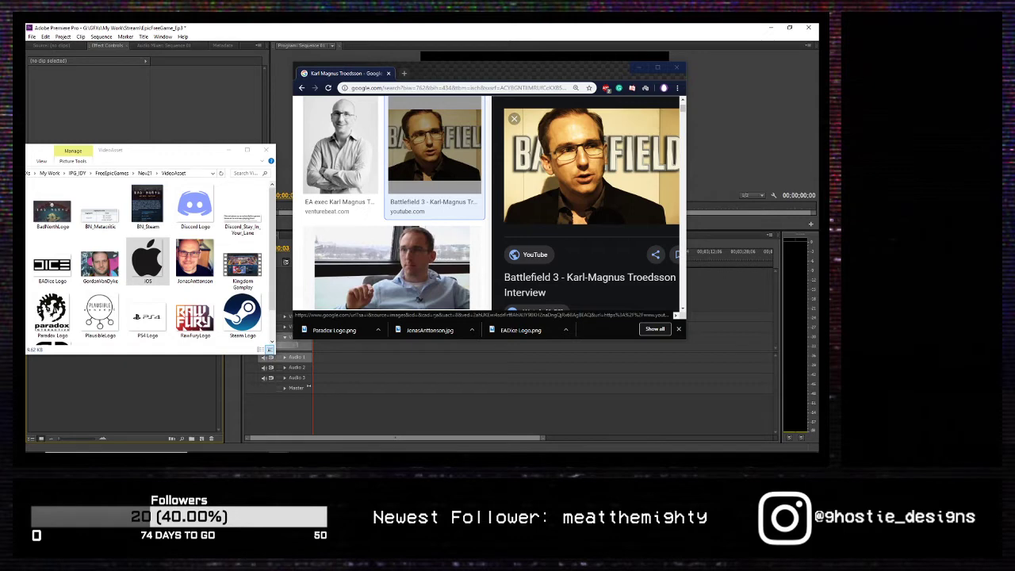
{"action": "key", "text": "Return"}
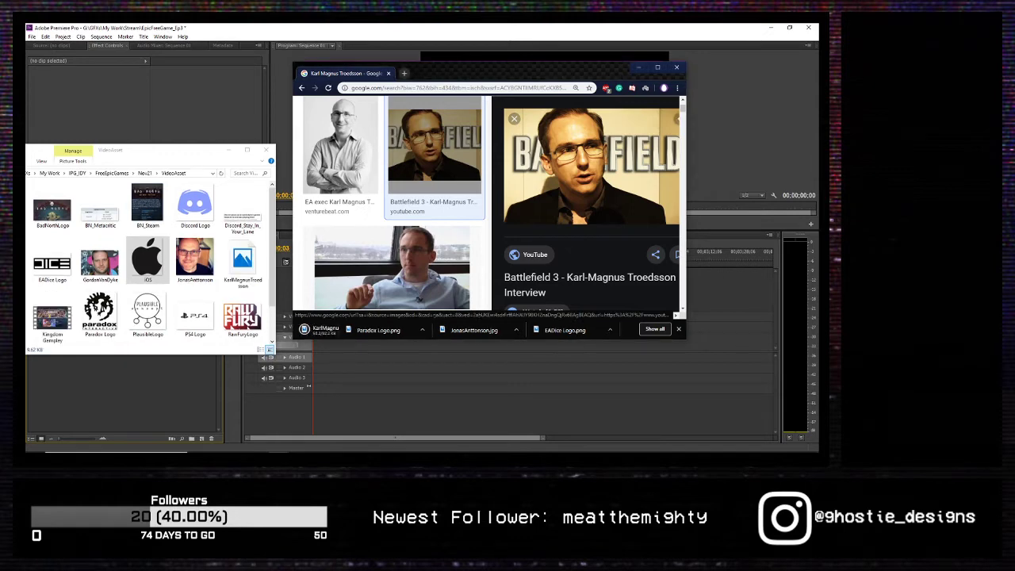
Step: Replace the image search query with "kingdom new lands logo" and run the search
{"action": "scroll", "coordinate": [436, 274], "scroll_direction": "up", "scroll_amount": 2}
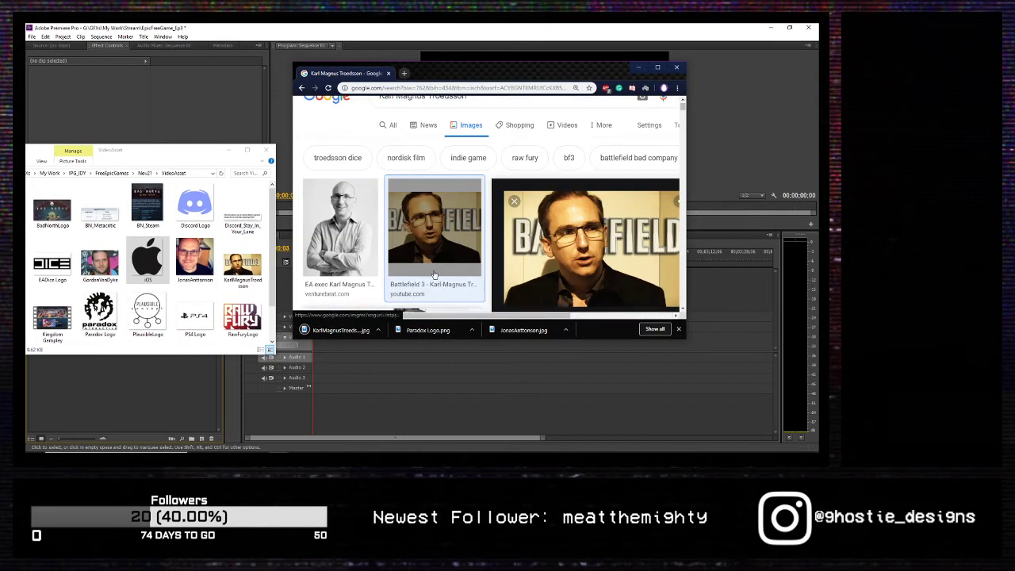
{"action": "scroll", "coordinate": [432, 275], "scroll_direction": "up", "scroll_amount": 1}
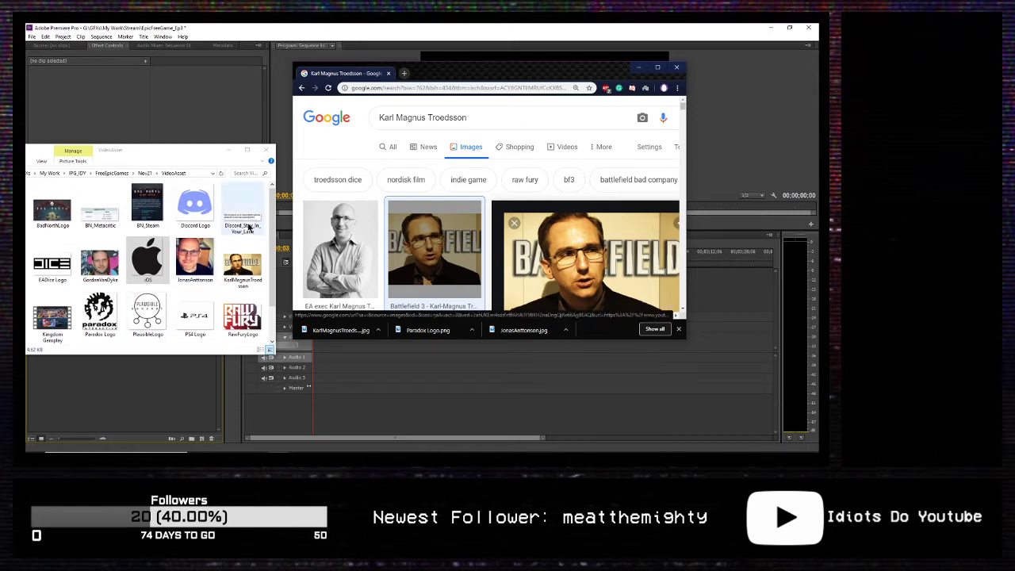
{"action": "left_click_drag", "start_coordinate": [472, 121], "coordinate": [244, 118]}
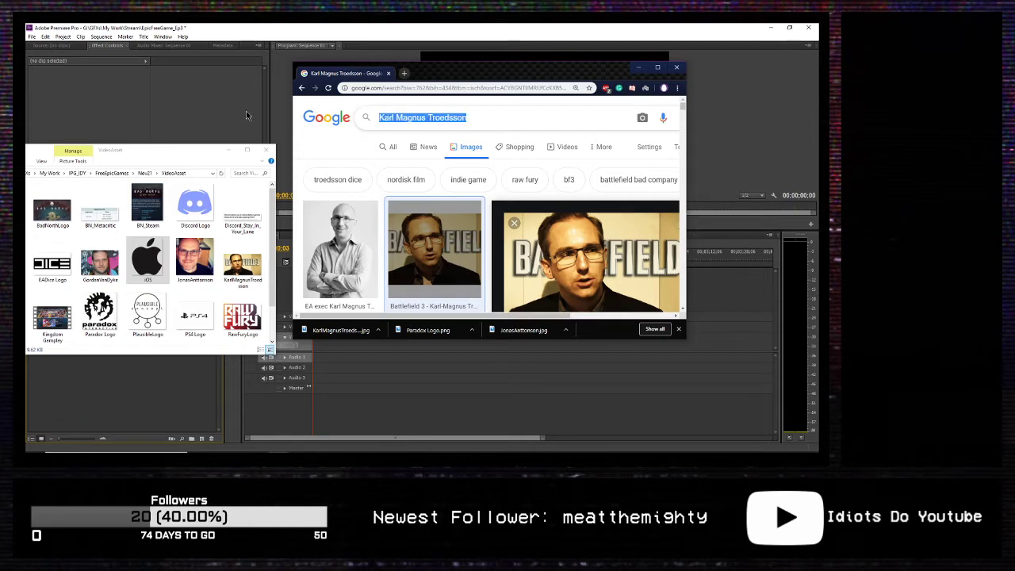
{"action": "type", "text": "Kind"}
{"action": "key", "text": "BackSpace"}
{"action": "type", "text": "gdom N"}
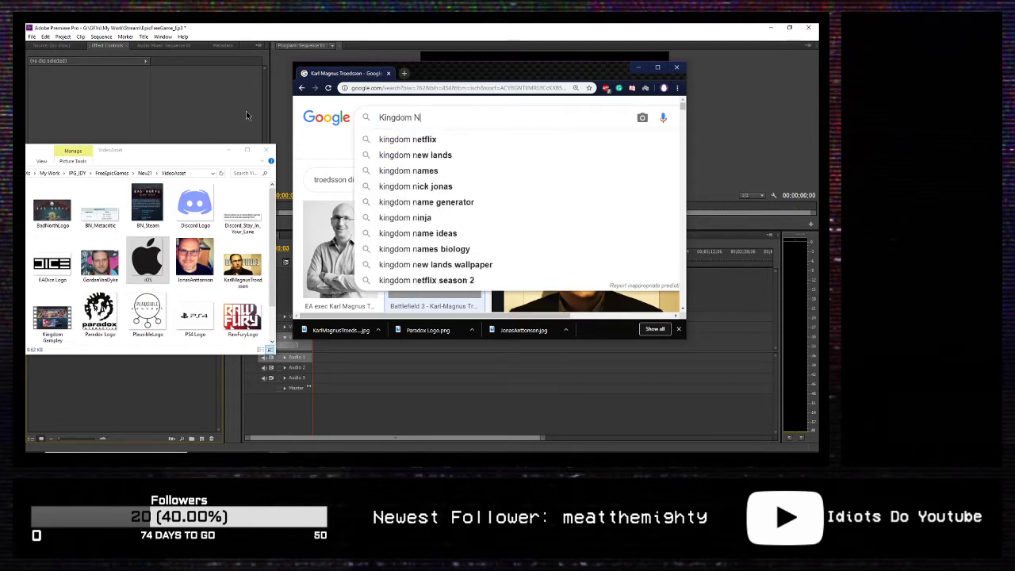
{"action": "type", "text": "ew"}
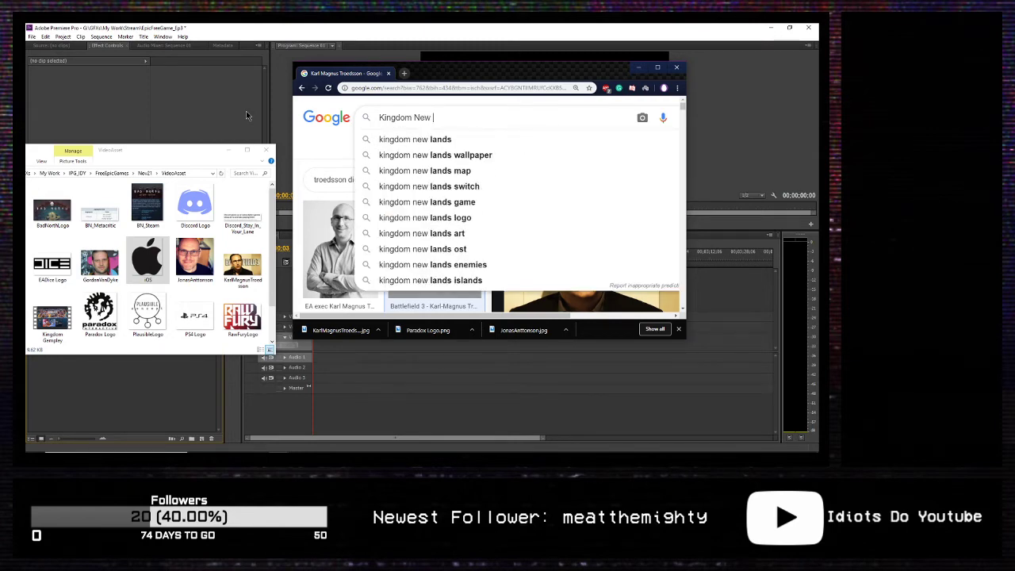
{"action": "key", "text": "Down"}
{"action": "type", "text": "logo"}
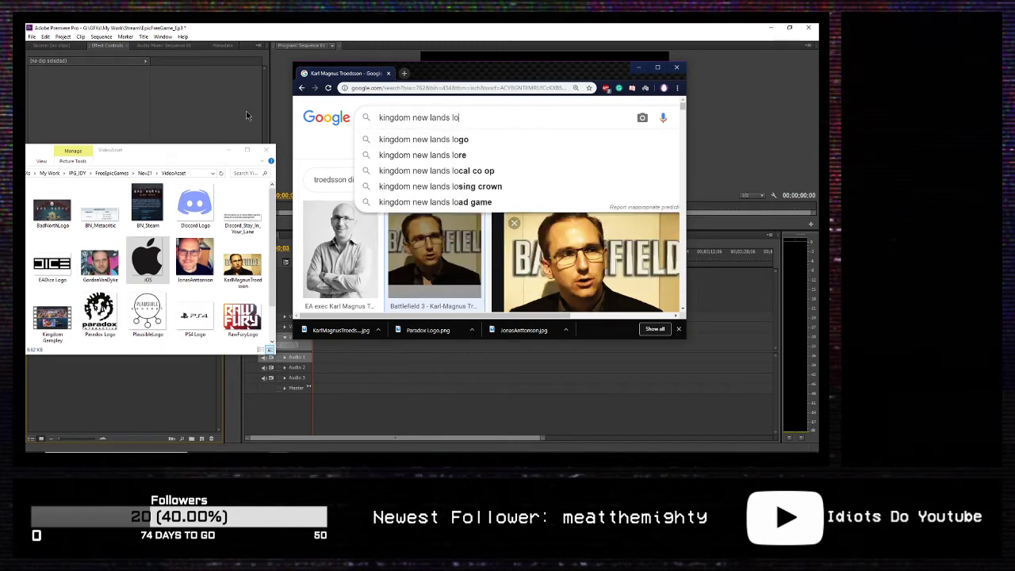
{"action": "key", "text": "Return"}
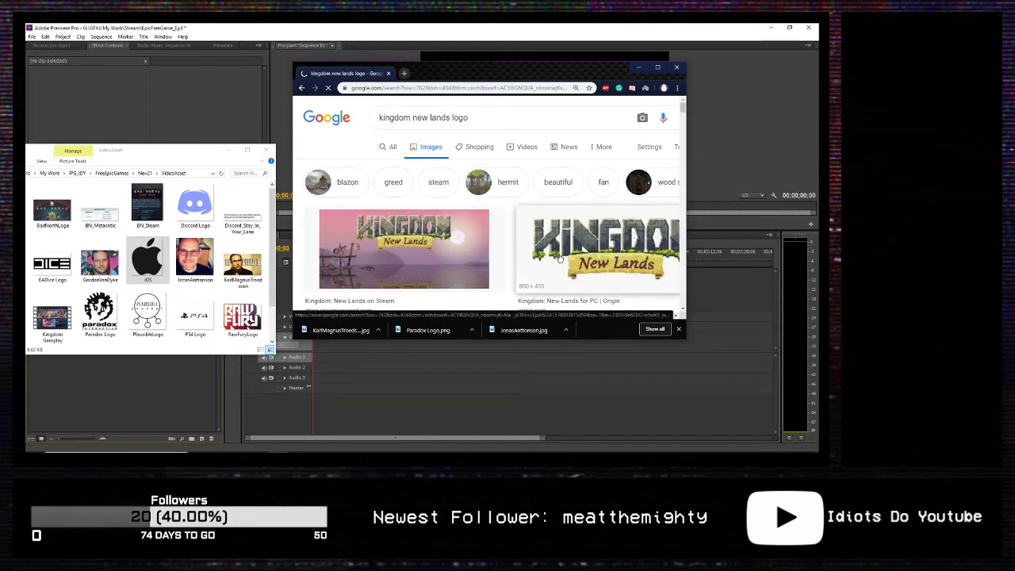
Step: Save the Origin version of the Kingdom: New Lands logo in VideoAsset as KingdomNewLands Logo.png
{"action": "left_click", "coordinate": [559, 258]}
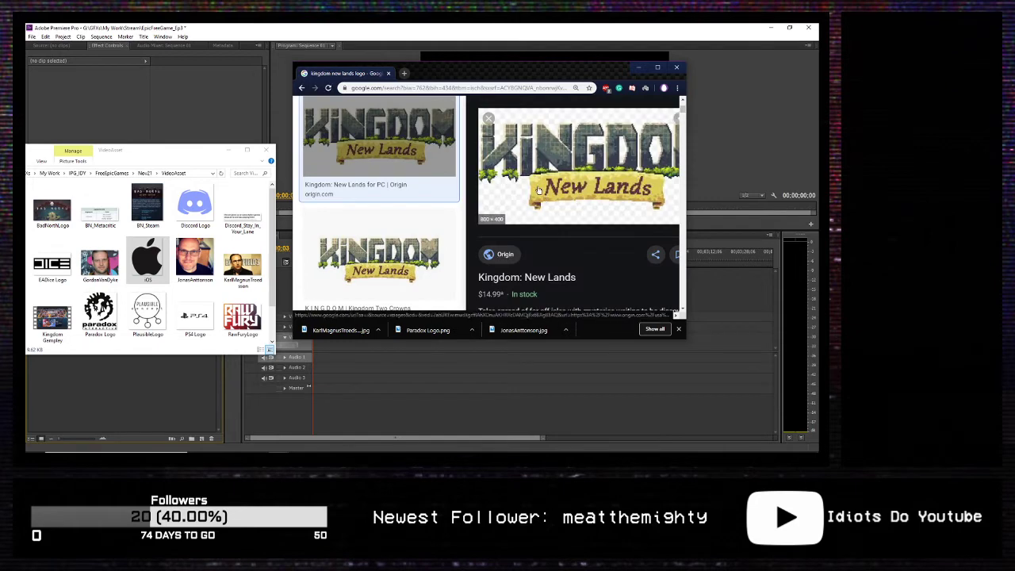
{"action": "right_click", "coordinate": [538, 187]}
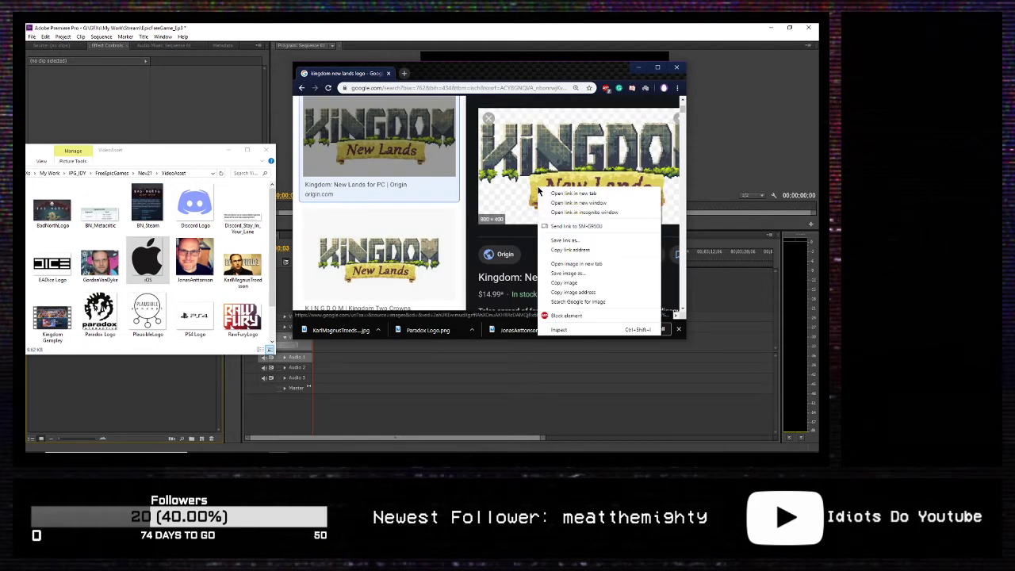
{"action": "left_click", "coordinate": [574, 274]}
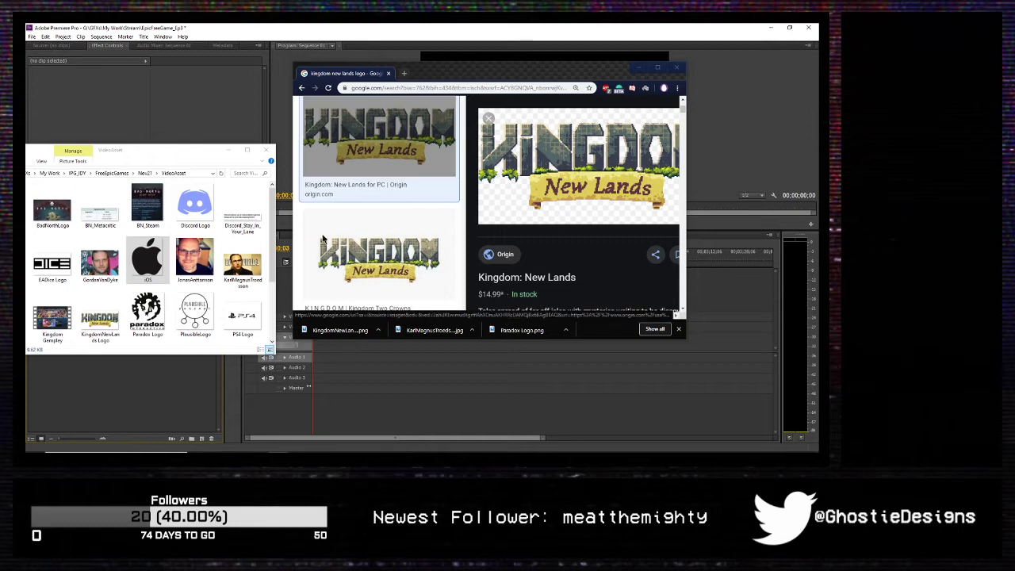
Step: Search Google Images for "sweden flag"
{"action": "scroll", "coordinate": [421, 204], "scroll_direction": "up", "scroll_amount": 5}
{"action": "left_click_drag", "start_coordinate": [470, 118], "coordinate": [275, 121]}
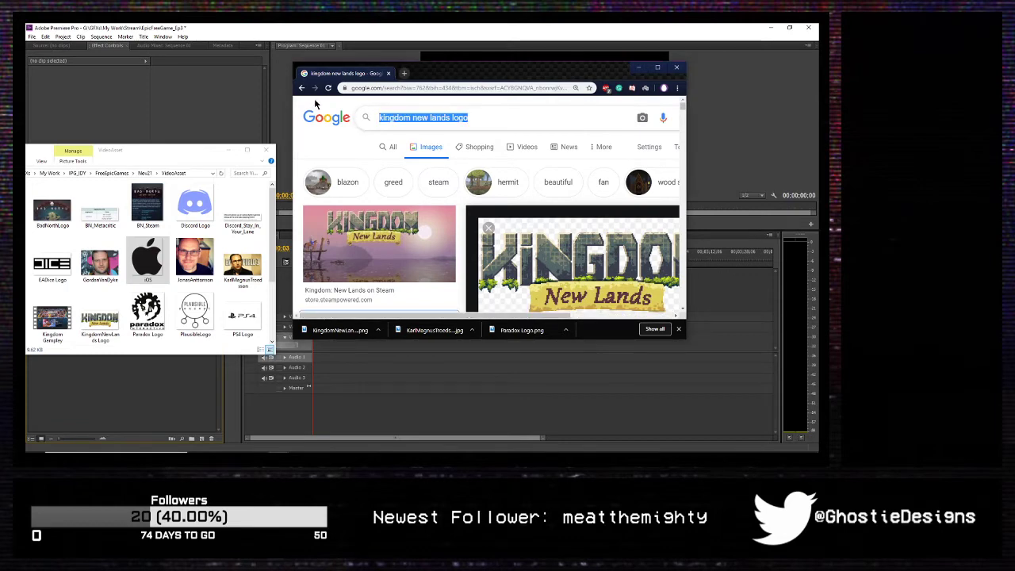
{"action": "type", "text": "Swe"}
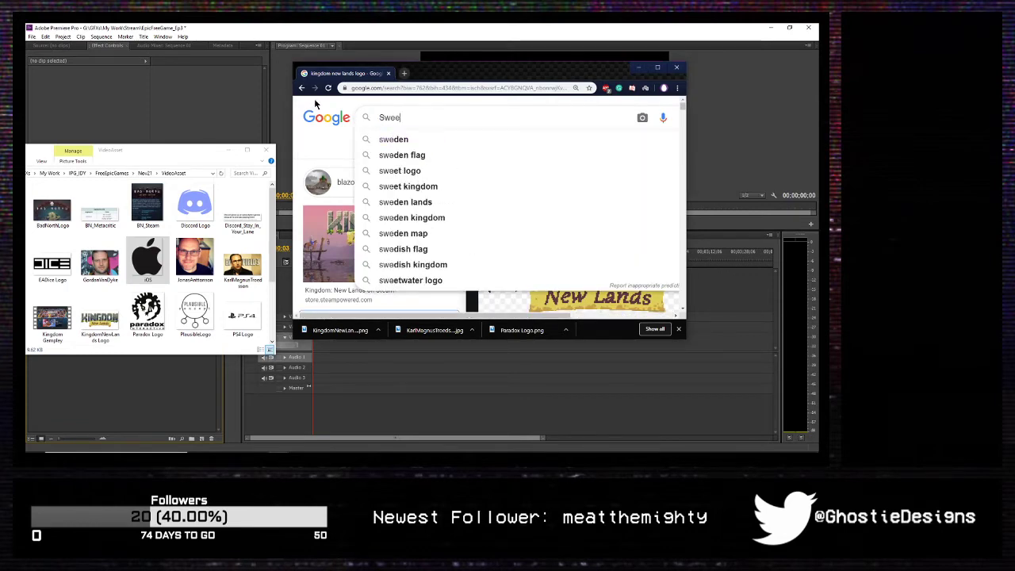
{"action": "key", "text": "Down"}
{"action": "key", "text": "Down"}
{"action": "key", "text": "Return"}
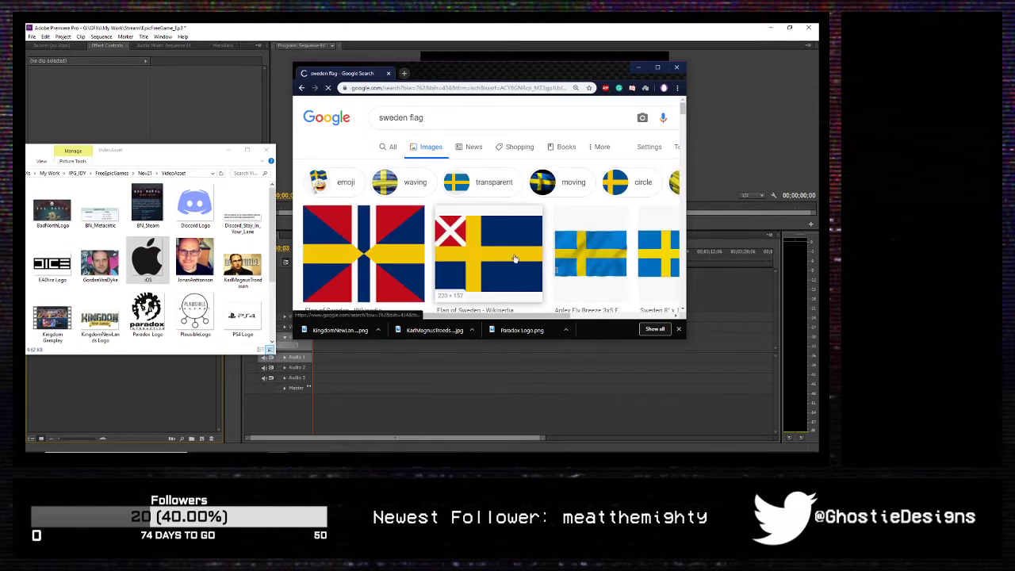
Step: Browse the Swedish flag images and save the Sweden Flag Sticker image from carstickers.com in VideoAsset as Swedish Flag.png
{"action": "scroll", "coordinate": [520, 258], "scroll_direction": "down", "scroll_amount": 1}
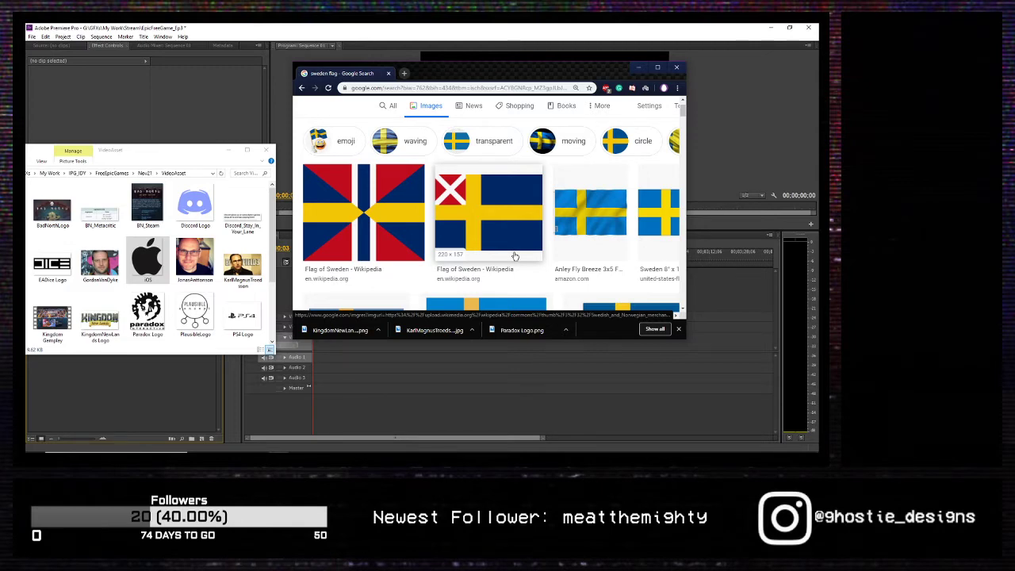
{"action": "scroll", "coordinate": [515, 256], "scroll_direction": "down", "scroll_amount": 2}
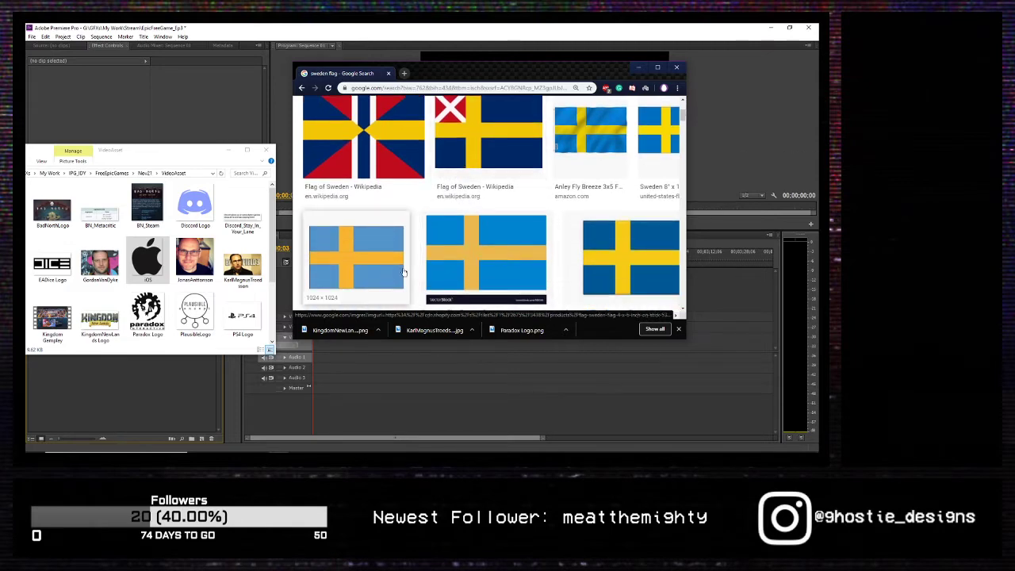
{"action": "scroll", "coordinate": [403, 272], "scroll_direction": "down", "scroll_amount": 3}
{"action": "scroll", "coordinate": [403, 272], "scroll_direction": "up", "scroll_amount": 2}
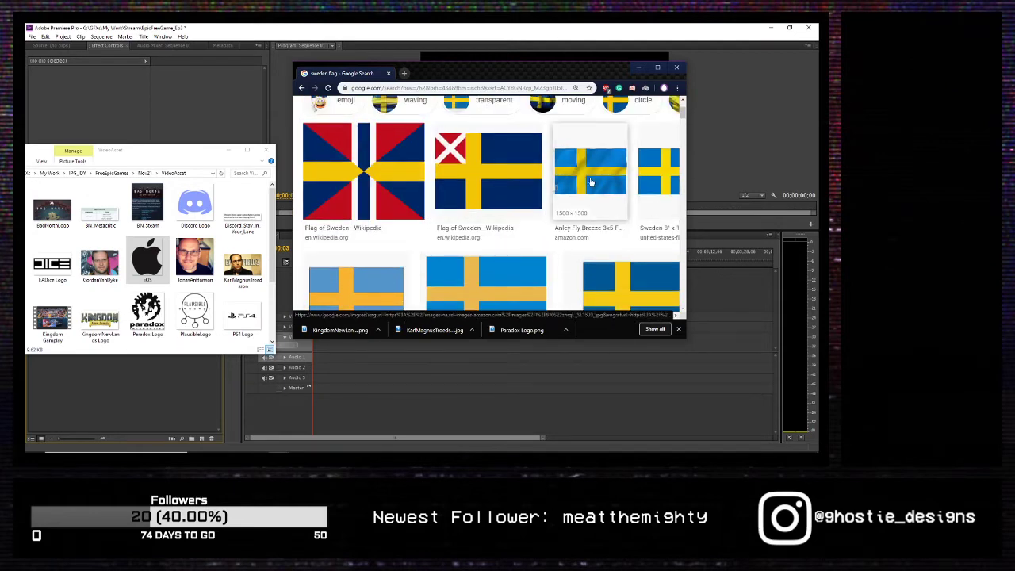
{"action": "scroll", "coordinate": [591, 182], "scroll_direction": "up", "scroll_amount": 2}
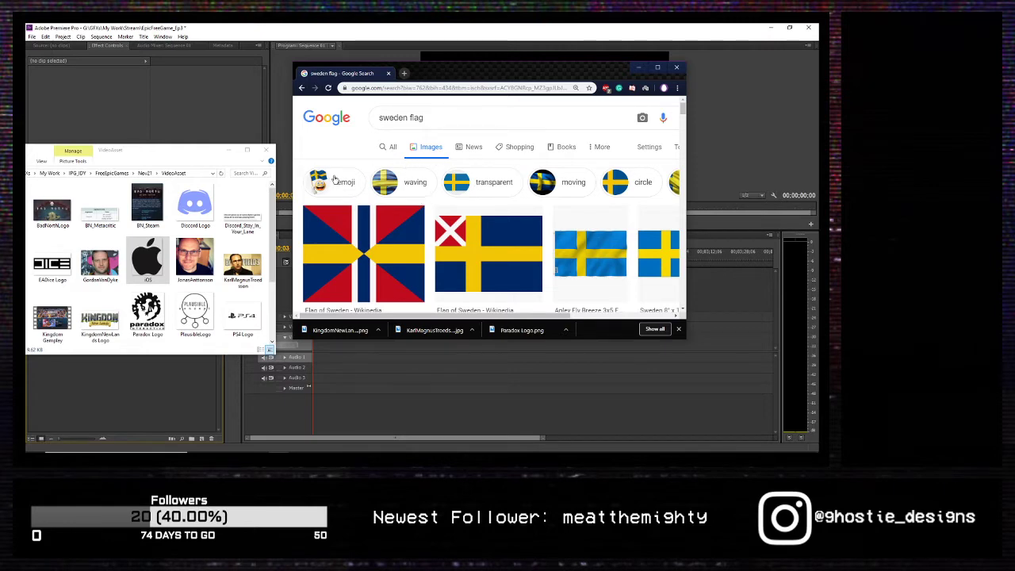
{"action": "scroll", "coordinate": [517, 191], "scroll_direction": "down", "scroll_amount": 5}
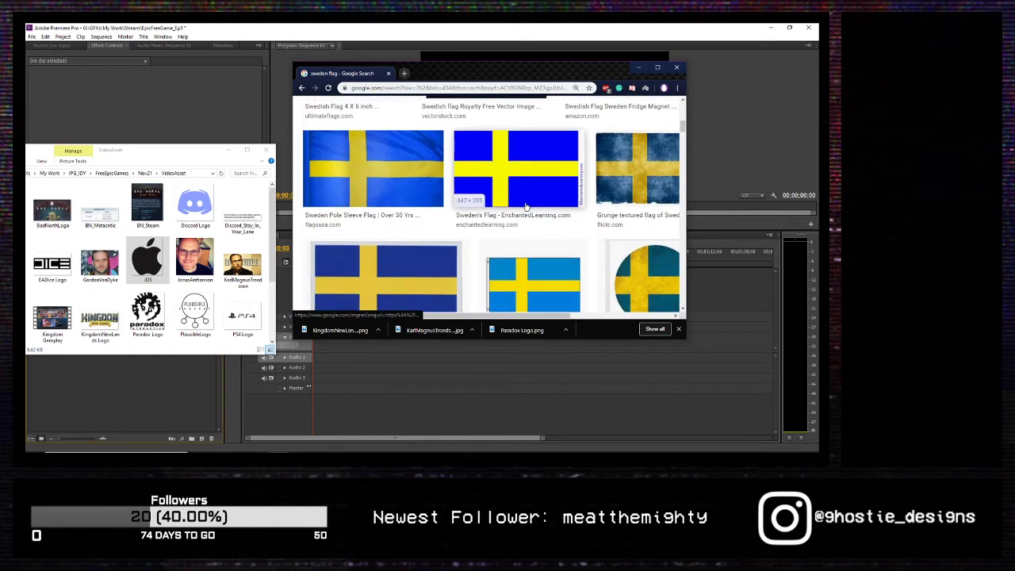
{"action": "scroll", "coordinate": [401, 209], "scroll_direction": "down", "scroll_amount": 1}
{"action": "scroll", "coordinate": [400, 209], "scroll_direction": "down", "scroll_amount": 1}
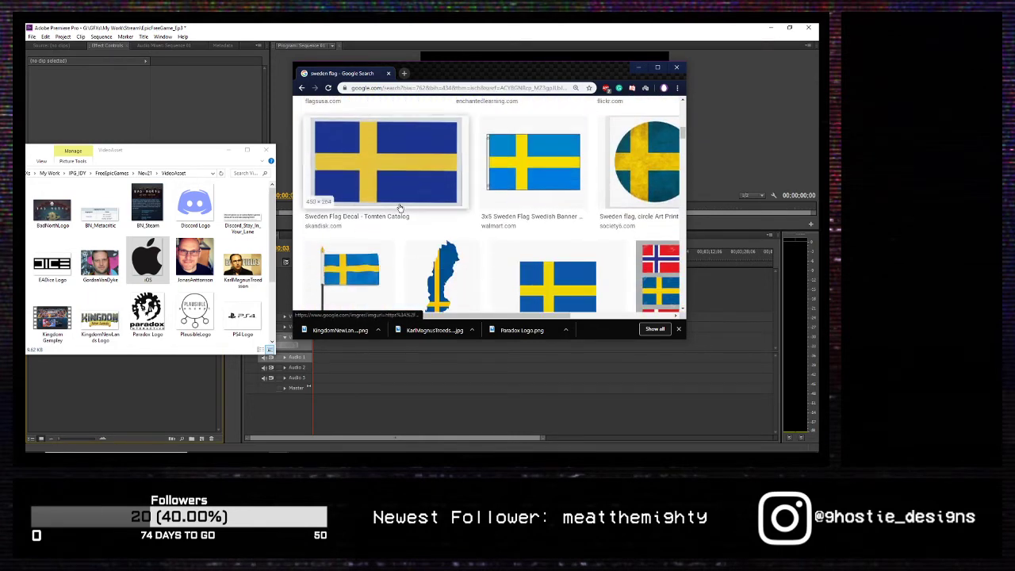
{"action": "scroll", "coordinate": [401, 209], "scroll_direction": "down", "scroll_amount": 1}
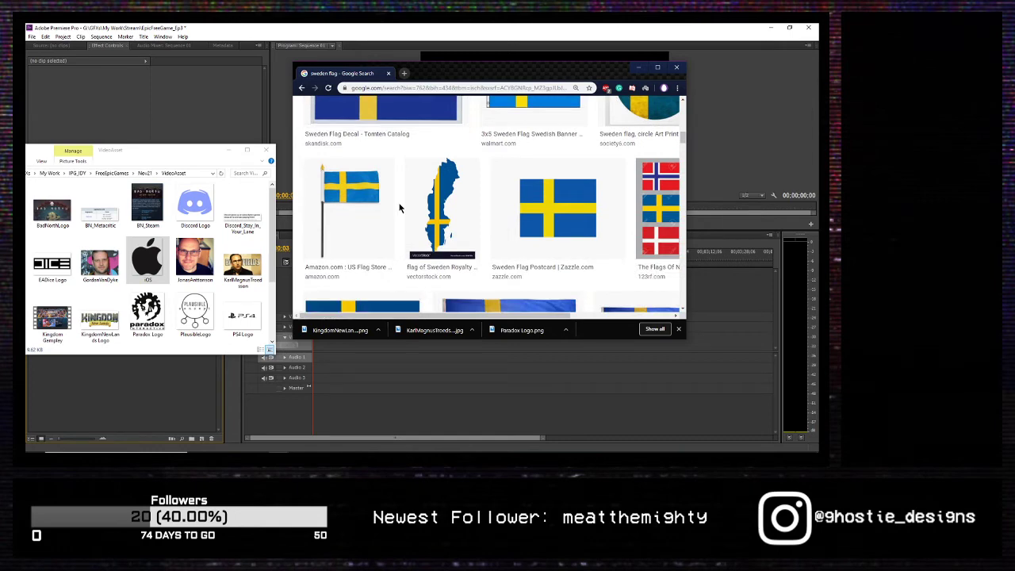
{"action": "scroll", "coordinate": [400, 208], "scroll_direction": "down", "scroll_amount": 1}
{"action": "scroll", "coordinate": [393, 200], "scroll_direction": "down", "scroll_amount": 1}
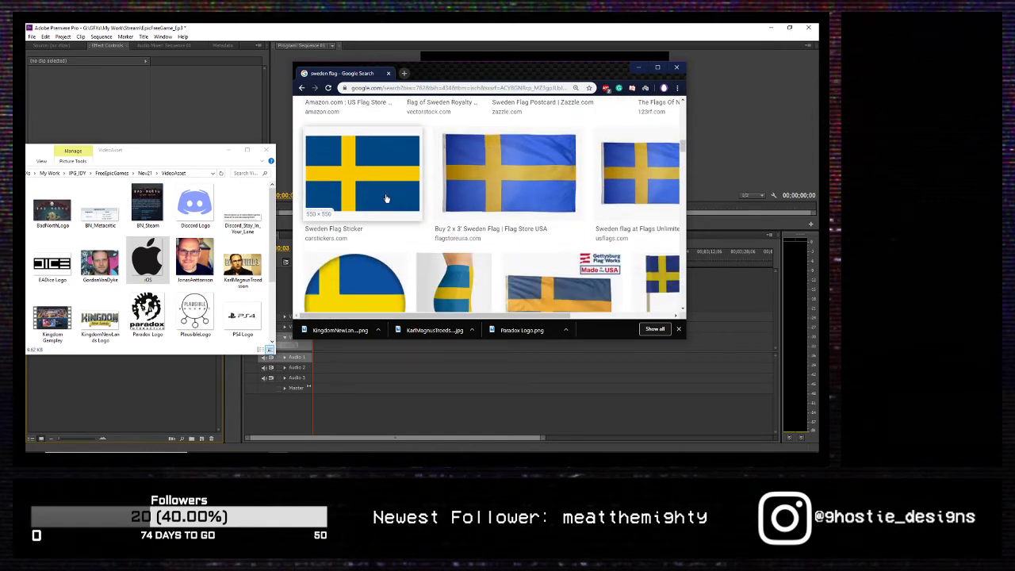
{"action": "scroll", "coordinate": [386, 196], "scroll_direction": "down", "scroll_amount": 2}
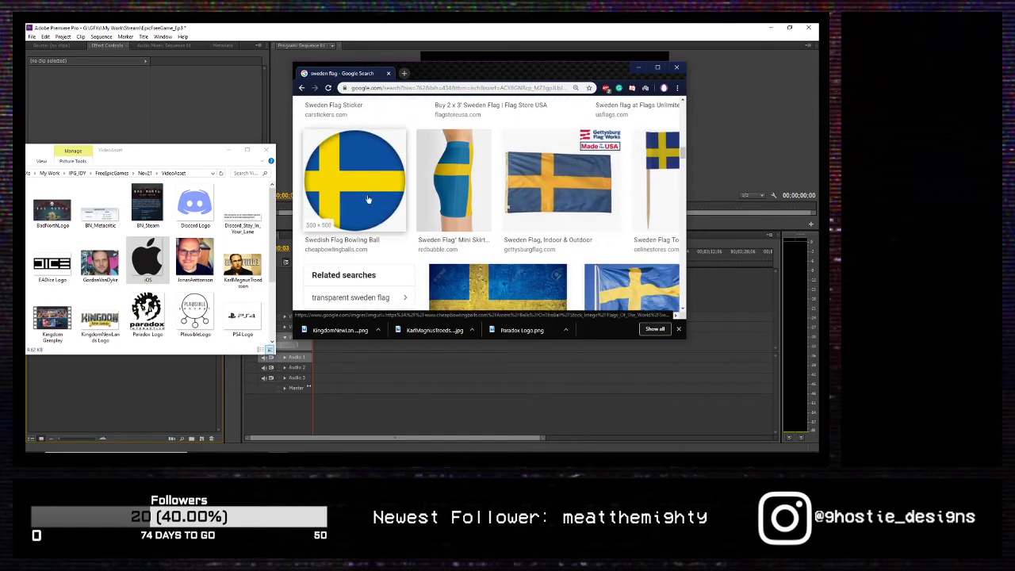
{"action": "scroll", "coordinate": [368, 200], "scroll_direction": "up", "scroll_amount": 2}
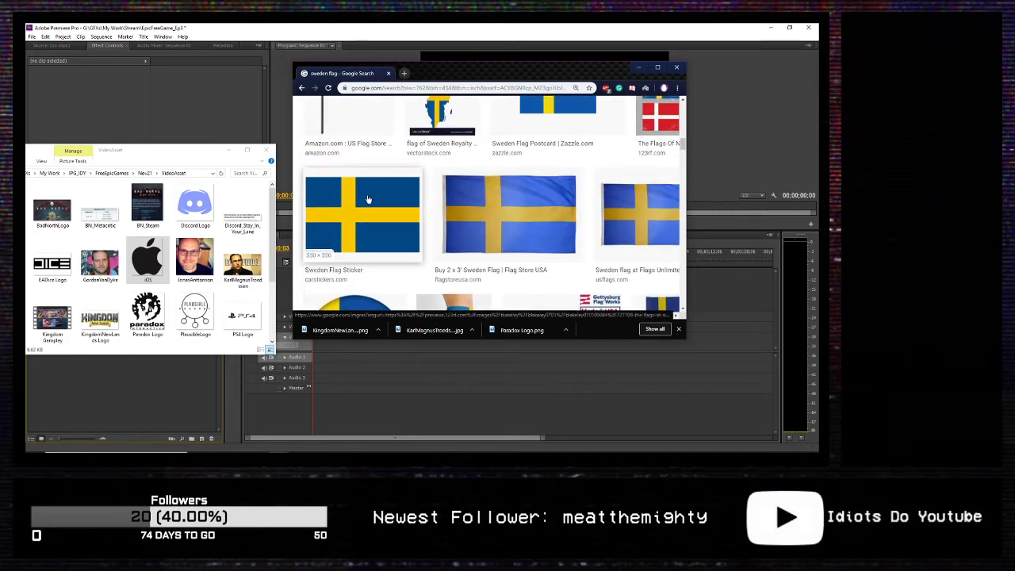
{"action": "left_click", "coordinate": [368, 200]}
{"action": "right_click", "coordinate": [562, 203]}
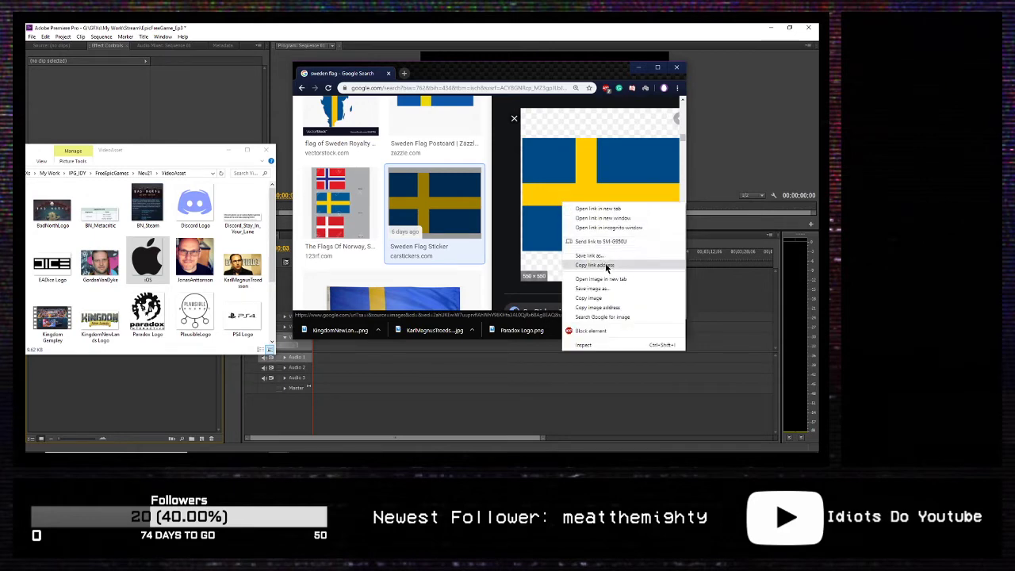
{"action": "left_click", "coordinate": [619, 290]}
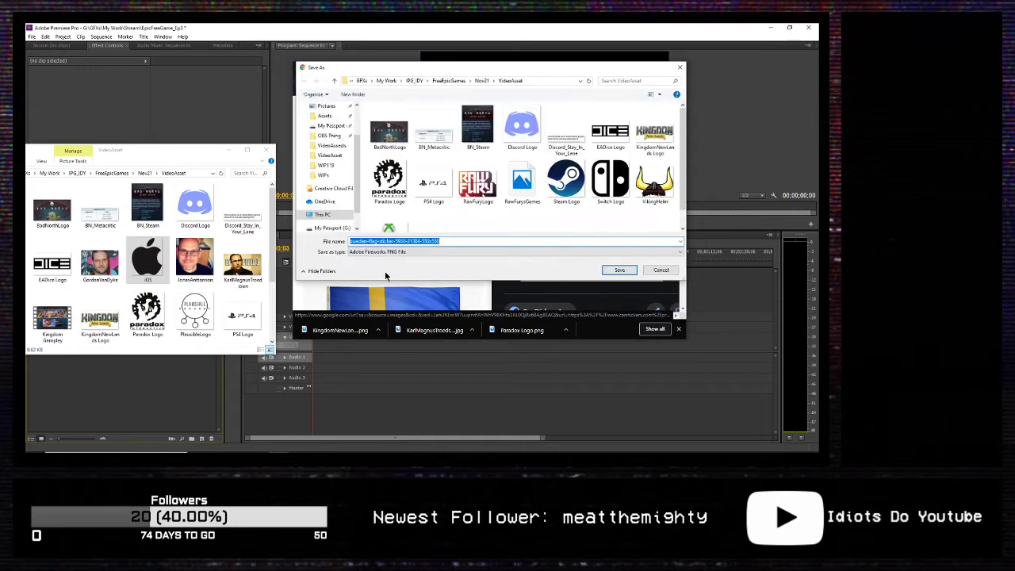
{"action": "type", "text": "Swede"}
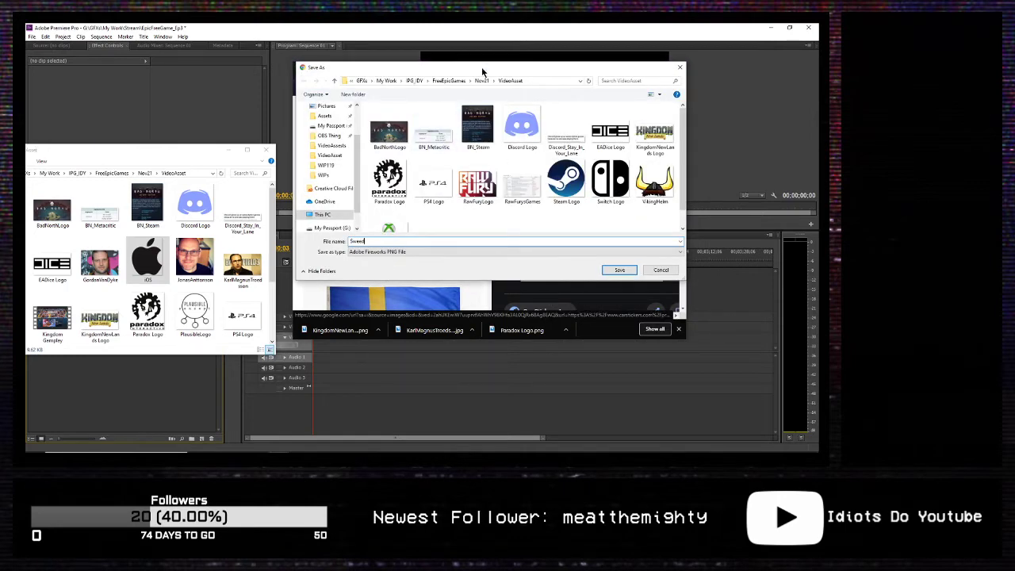
{"action": "key", "text": "Return"}
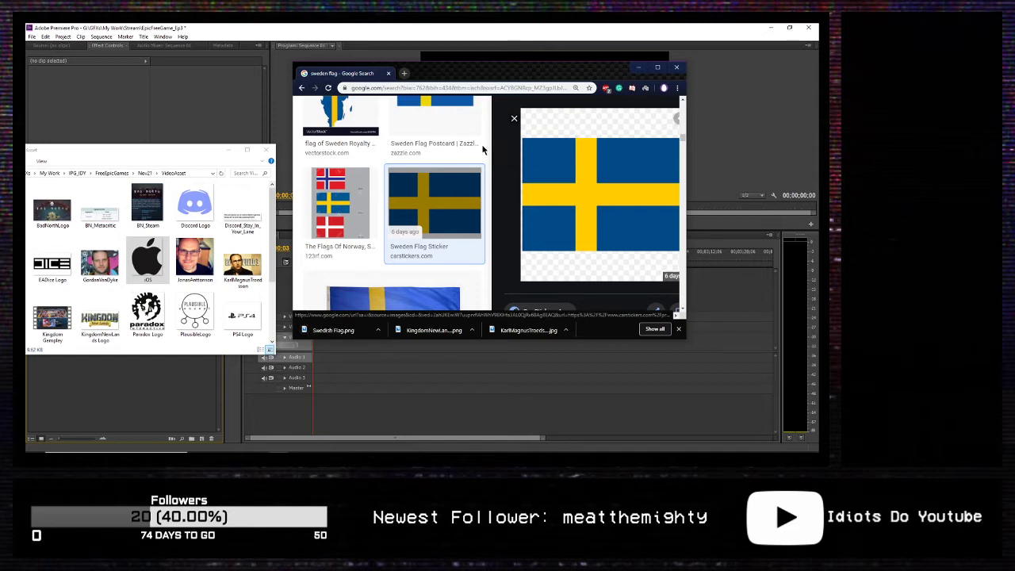
Step: Switch the sweden flag search to all web results and look over the Wikipedia entries
{"action": "scroll", "coordinate": [482, 146], "scroll_direction": "down", "scroll_amount": 10}
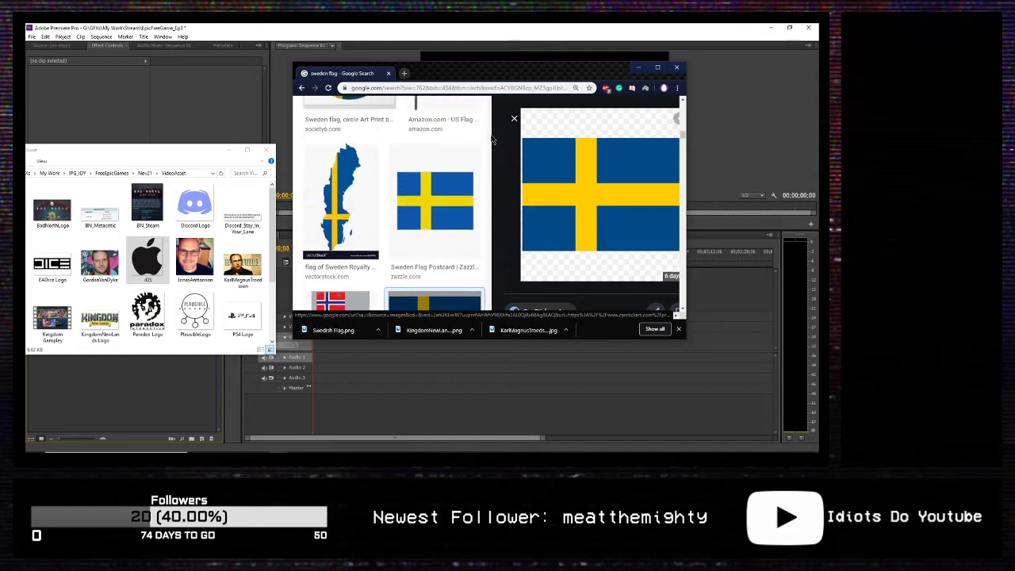
{"action": "scroll", "coordinate": [482, 122], "scroll_direction": "up", "scroll_amount": 10}
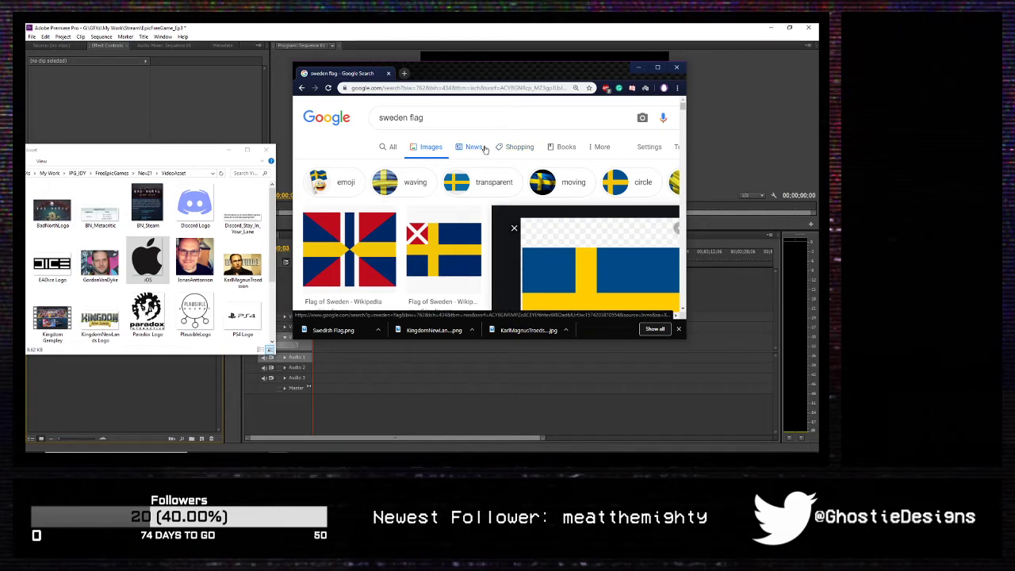
{"action": "left_click", "coordinate": [421, 151]}
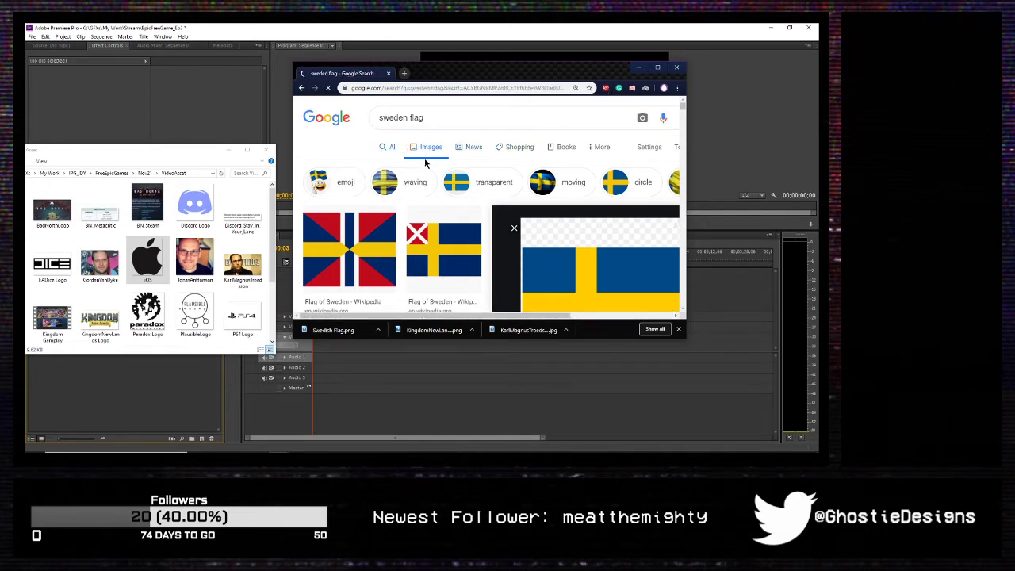
{"action": "scroll", "coordinate": [491, 204], "scroll_direction": "down", "scroll_amount": 2}
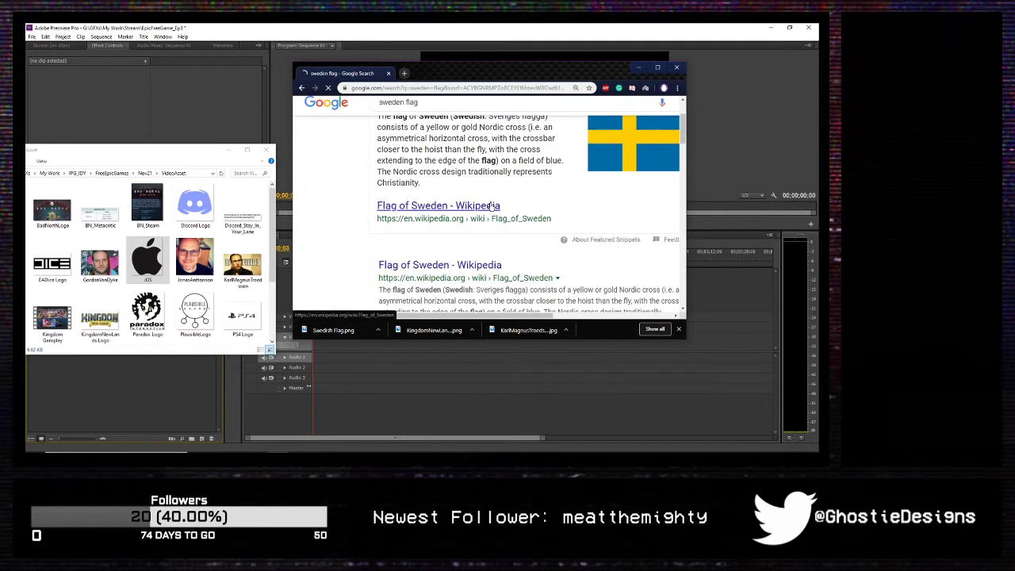
{"action": "scroll", "coordinate": [492, 206], "scroll_direction": "up", "scroll_amount": 1}
{"action": "scroll", "coordinate": [516, 235], "scroll_direction": "down", "scroll_amount": 2}
{"action": "scroll", "coordinate": [508, 222], "scroll_direction": "up", "scroll_amount": 3}
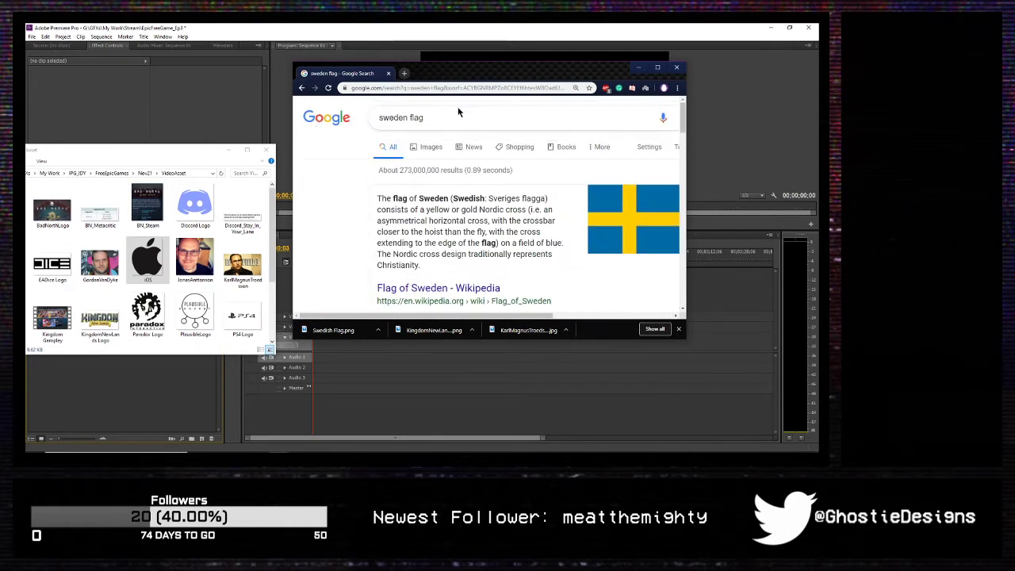
Step: Return to the image results for sweden flag and look through the first rows of flags
{"action": "left_click", "coordinate": [433, 150]}
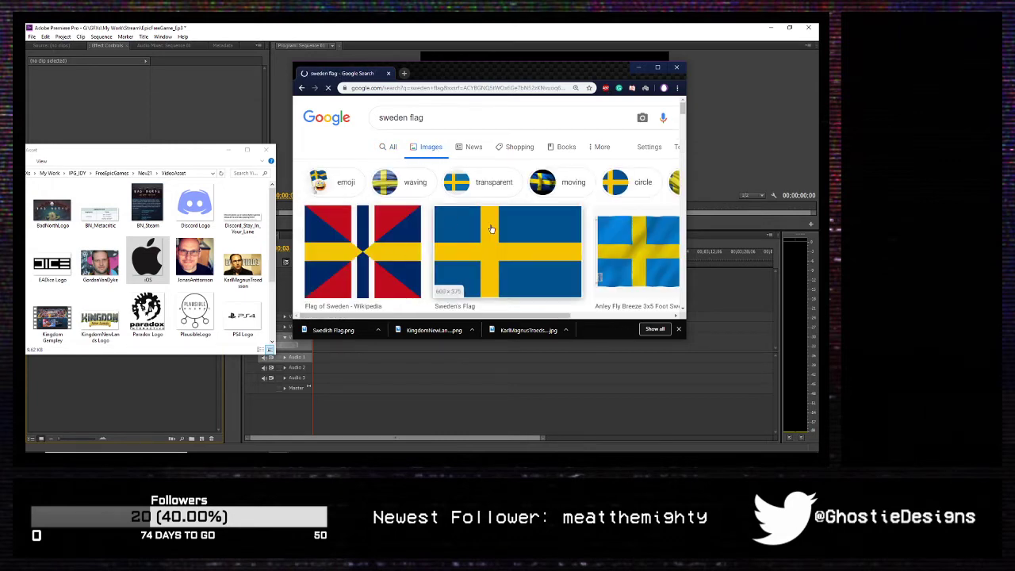
{"action": "scroll", "coordinate": [492, 226], "scroll_direction": "down", "scroll_amount": 1}
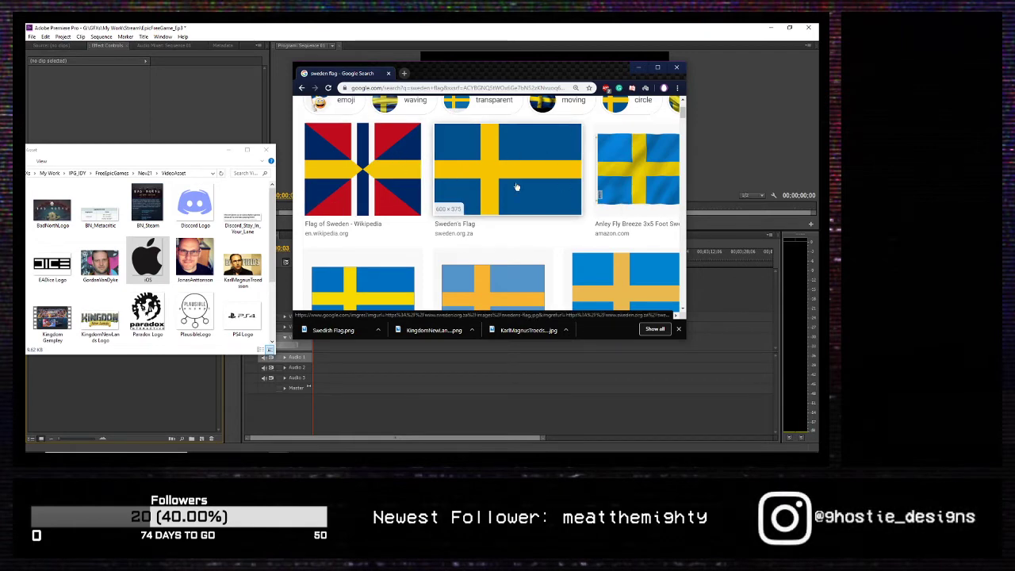
{"action": "scroll", "coordinate": [431, 276], "scroll_direction": "down", "scroll_amount": 3}
{"action": "scroll", "coordinate": [433, 238], "scroll_direction": "up", "scroll_amount": 6}
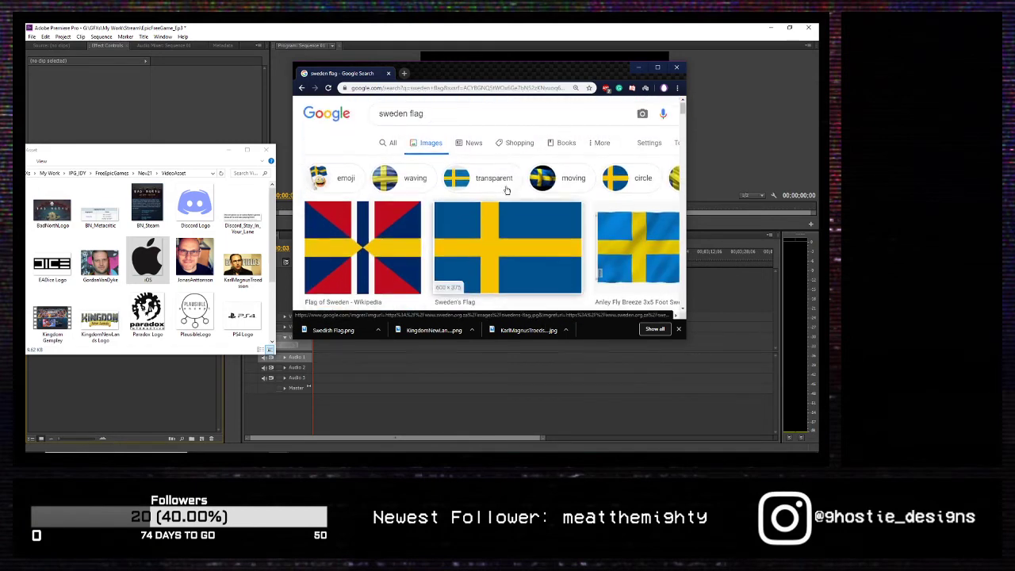
Step: Search Google Images for "qbert" in place of sweden flag
{"action": "scroll", "coordinate": [468, 254], "scroll_direction": "down", "scroll_amount": 1}
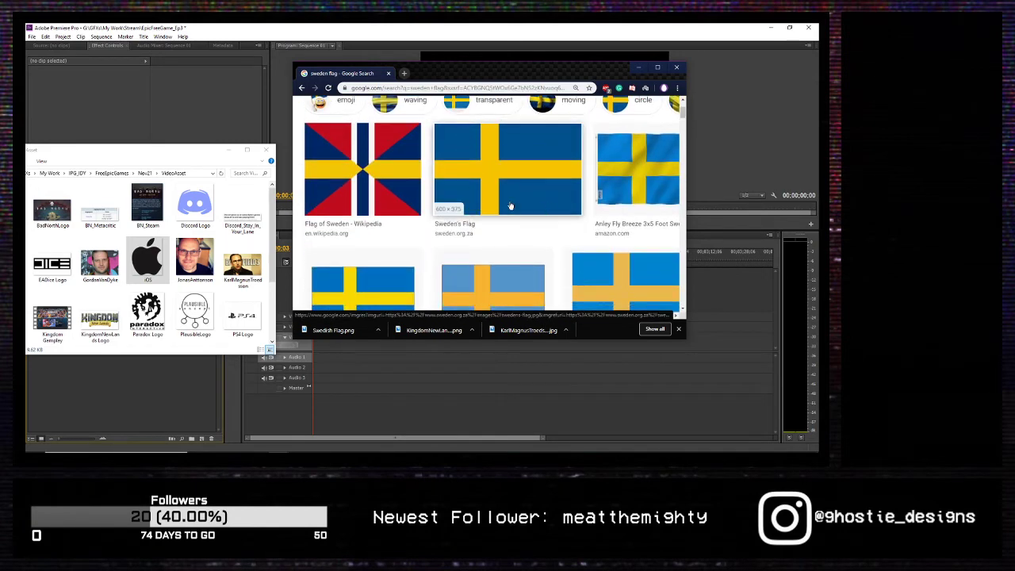
{"action": "scroll", "coordinate": [494, 234], "scroll_direction": "down", "scroll_amount": 13}
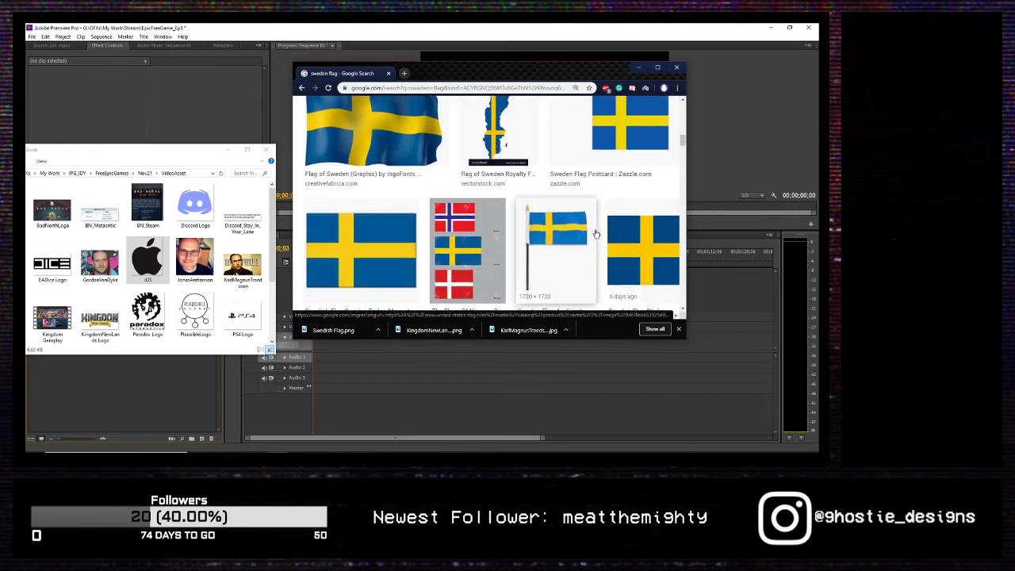
{"action": "scroll", "coordinate": [593, 233], "scroll_direction": "up", "scroll_amount": 8}
{"action": "scroll", "coordinate": [579, 226], "scroll_direction": "up", "scroll_amount": 5}
{"action": "left_click", "coordinate": [454, 116]}
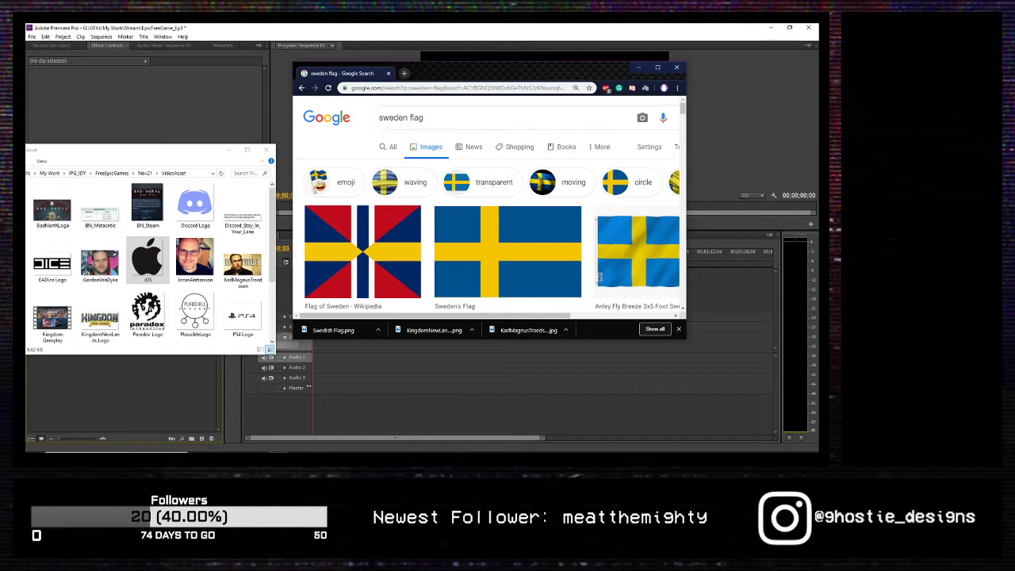
{"action": "triple_click", "coordinate": [366, 122]}
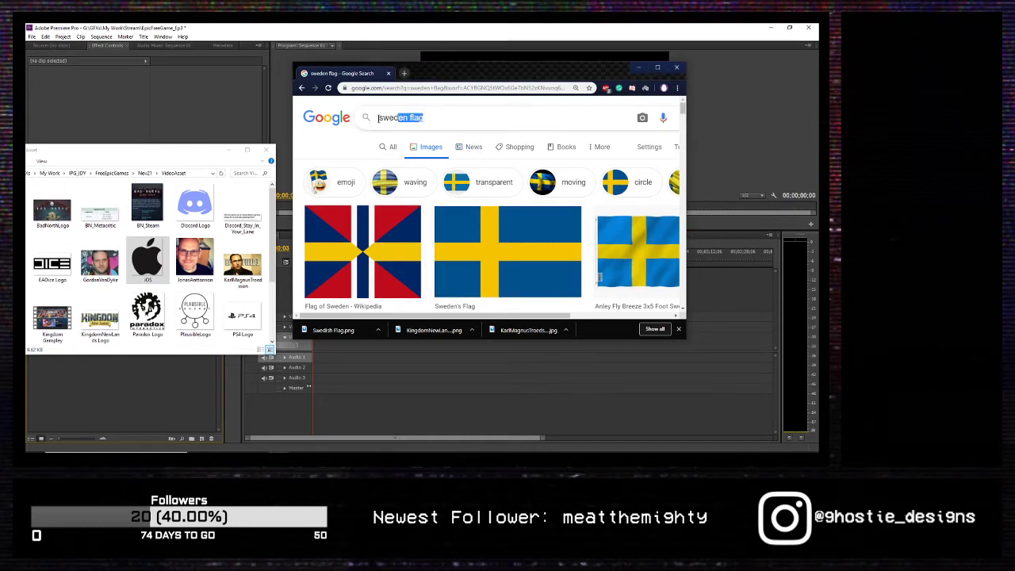
{"action": "type", "text": "q"}
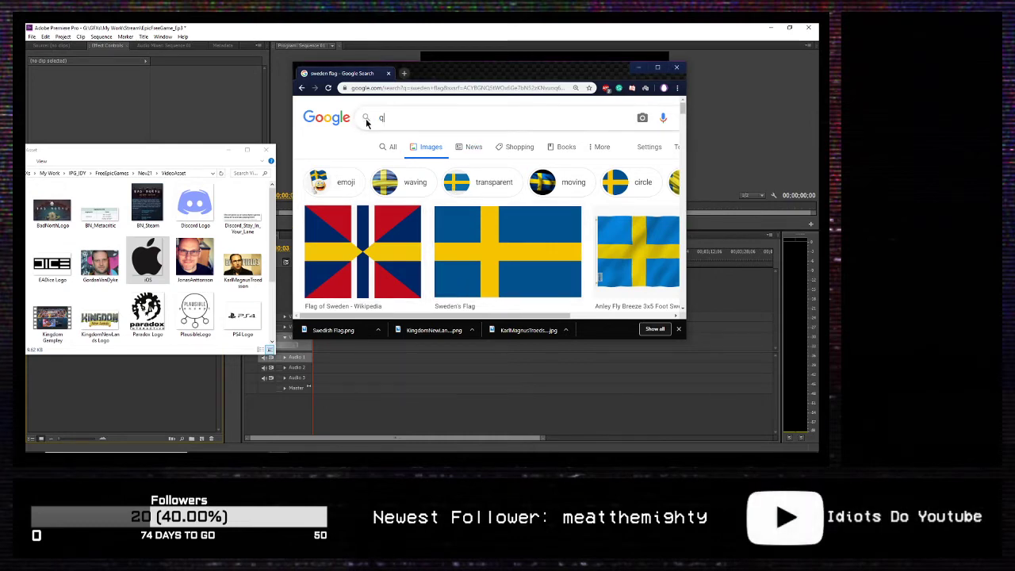
{"action": "type", "text": "ubert"}
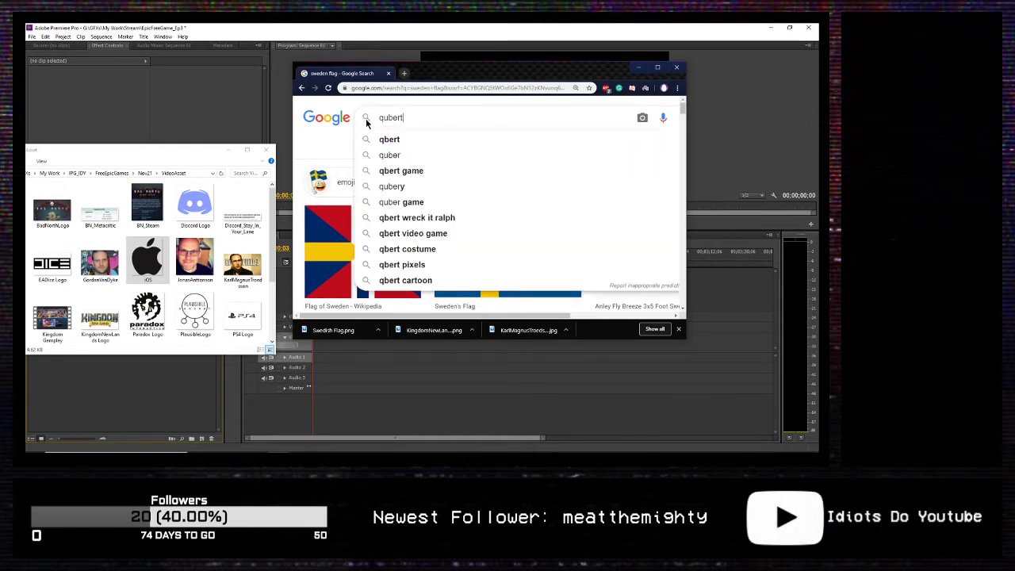
{"action": "key", "text": "Down"}
{"action": "key", "text": "Return"}
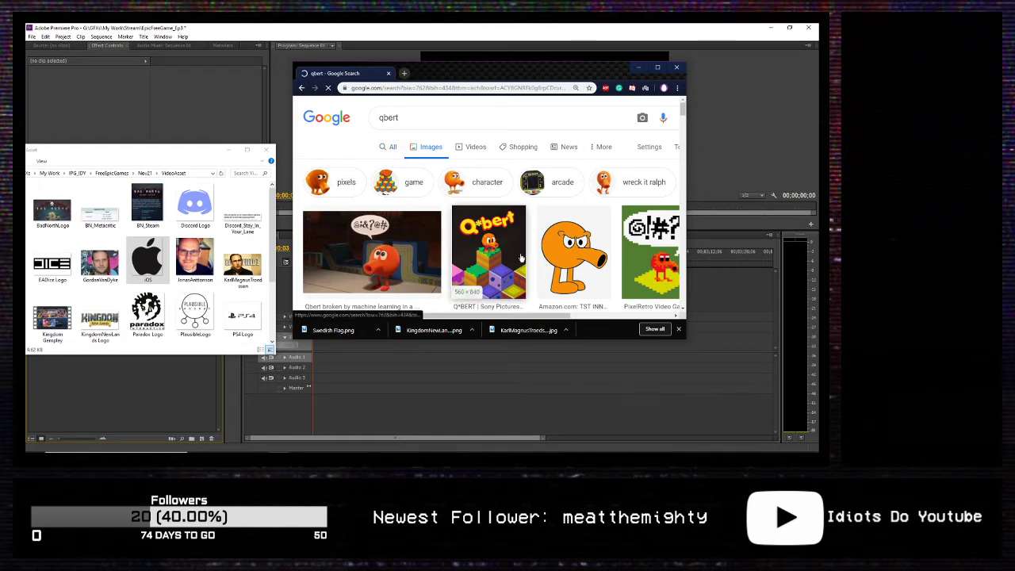
Step: Look through the qbert image results and preview the Q*bert - Classic Arcade Game image from YouTube
{"action": "scroll", "coordinate": [525, 262], "scroll_direction": "down", "scroll_amount": 3}
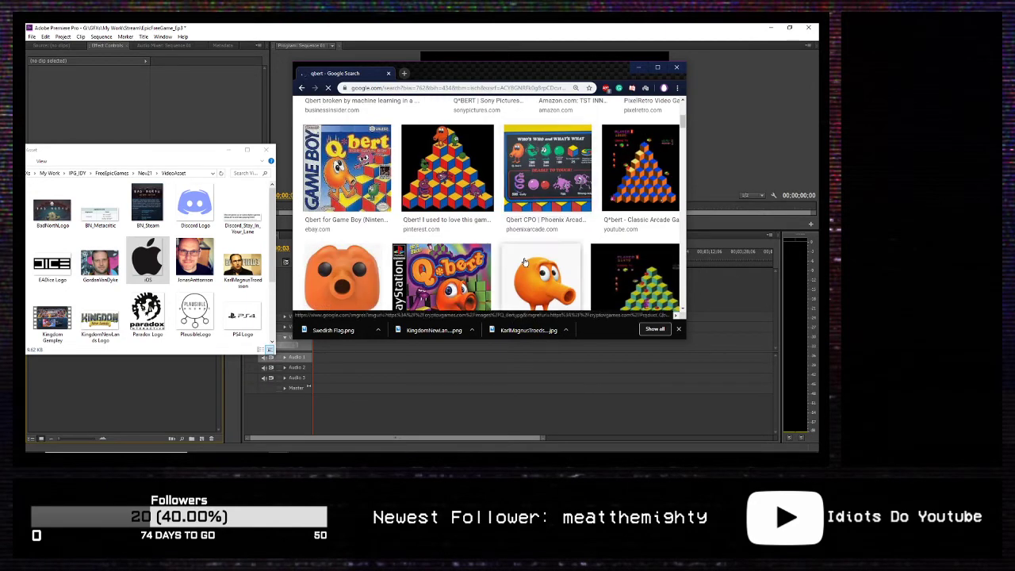
{"action": "scroll", "coordinate": [526, 260], "scroll_direction": "down", "scroll_amount": 2}
{"action": "scroll", "coordinate": [532, 253], "scroll_direction": "down", "scroll_amount": 1}
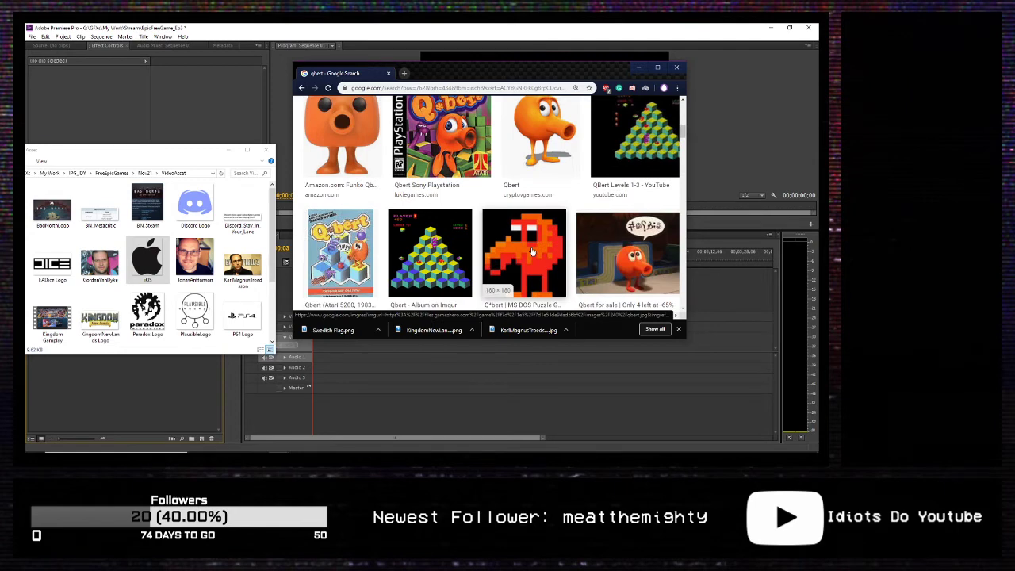
{"action": "scroll", "coordinate": [532, 250], "scroll_direction": "down", "scroll_amount": 8}
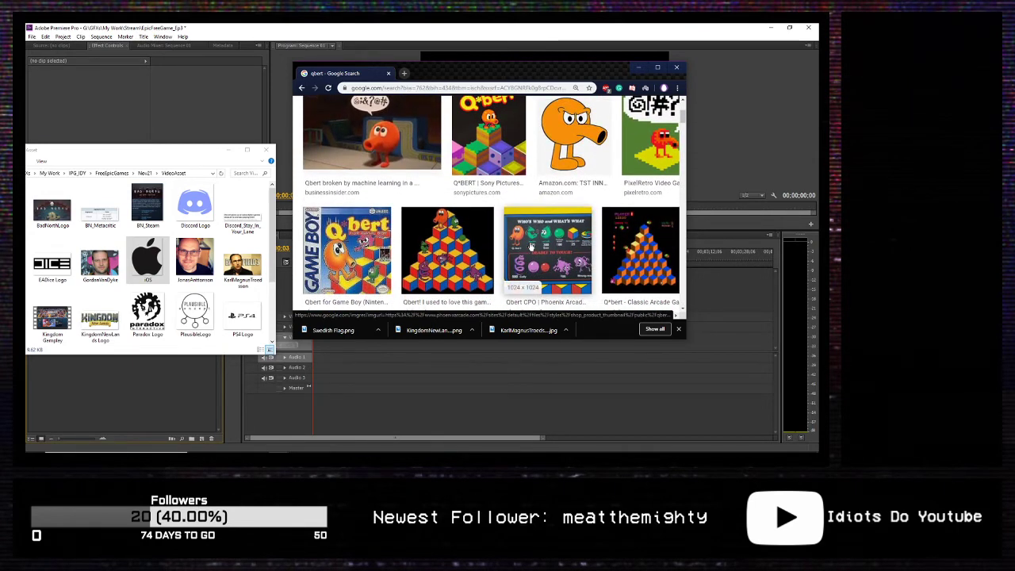
{"action": "scroll", "coordinate": [527, 246], "scroll_direction": "up", "scroll_amount": 1}
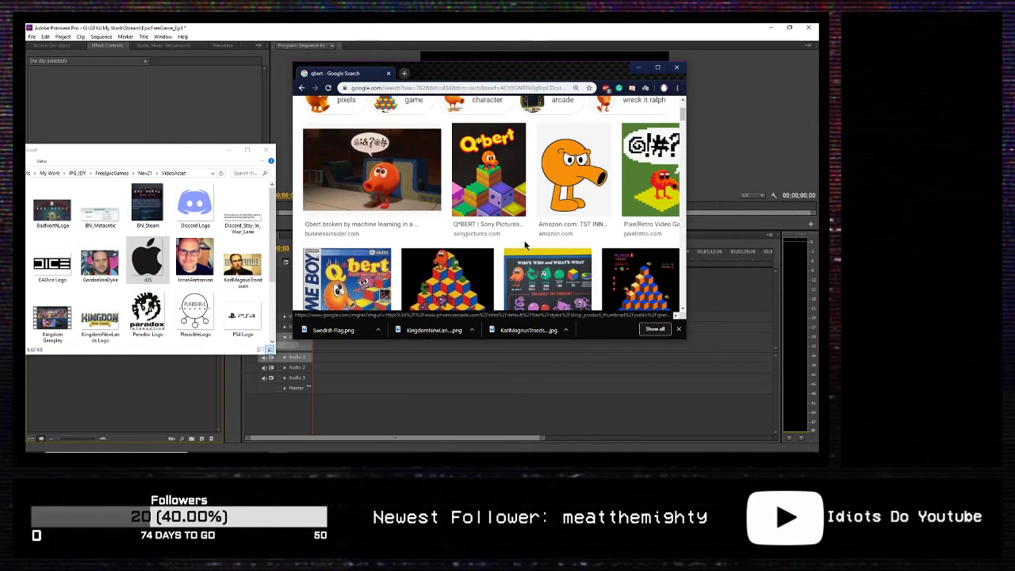
{"action": "scroll", "coordinate": [526, 246], "scroll_direction": "down", "scroll_amount": 1}
{"action": "left_click", "coordinate": [647, 237]}
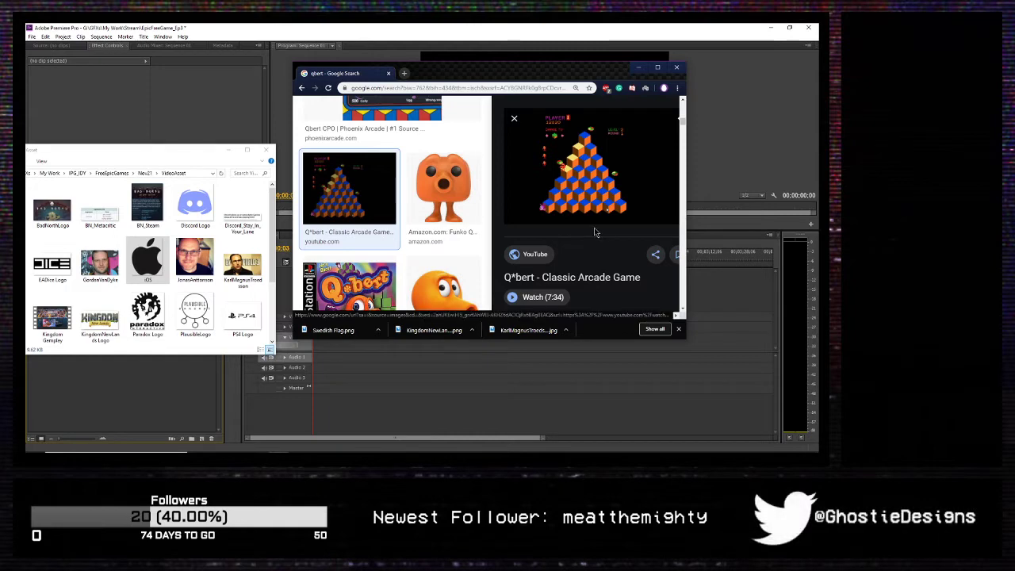
Step: Compare the previewed arcade screenshot with the surrounding qbert image results
{"action": "scroll", "coordinate": [436, 200], "scroll_direction": "down", "scroll_amount": 1}
{"action": "scroll", "coordinate": [437, 200], "scroll_direction": "down", "scroll_amount": 1}
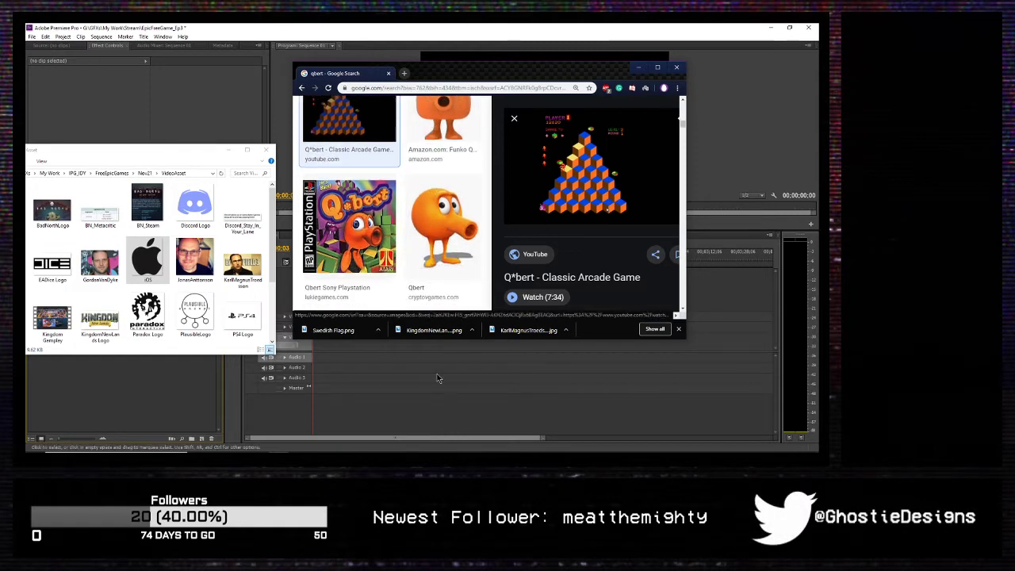
{"action": "scroll", "coordinate": [420, 256], "scroll_direction": "up", "scroll_amount": 2}
{"action": "scroll", "coordinate": [421, 256], "scroll_direction": "up", "scroll_amount": 2}
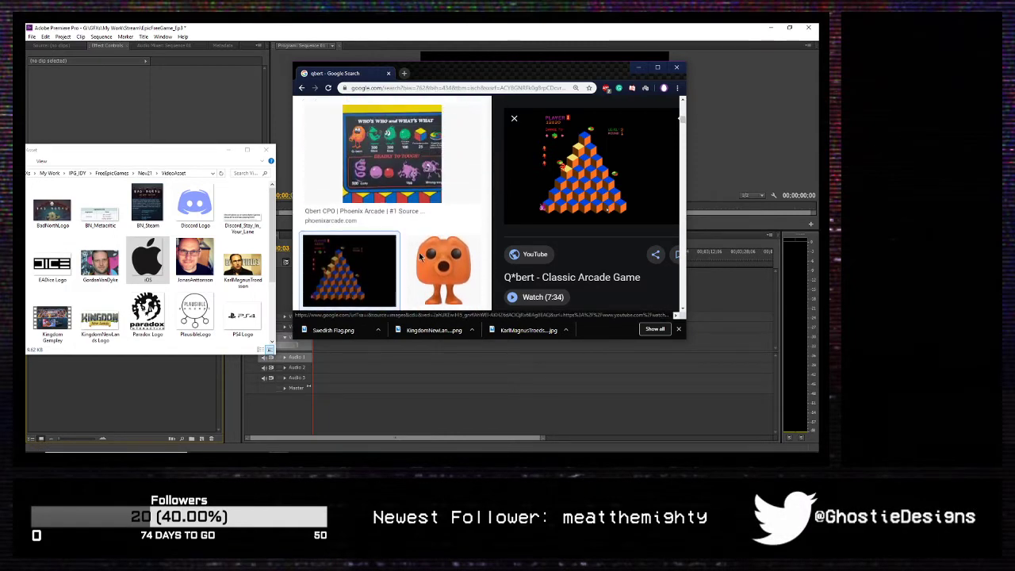
{"action": "scroll", "coordinate": [420, 257], "scroll_direction": "down", "scroll_amount": 4}
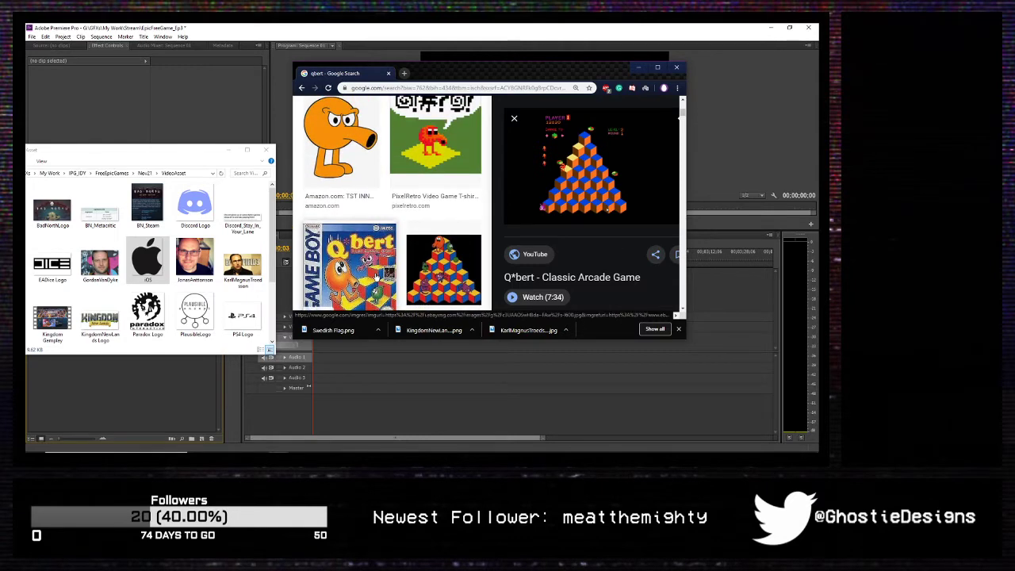
{"action": "scroll", "coordinate": [338, 211], "scroll_direction": "up", "scroll_amount": 1}
{"action": "scroll", "coordinate": [338, 211], "scroll_direction": "up", "scroll_amount": 2}
{"action": "scroll", "coordinate": [338, 210], "scroll_direction": "up", "scroll_amount": 2}
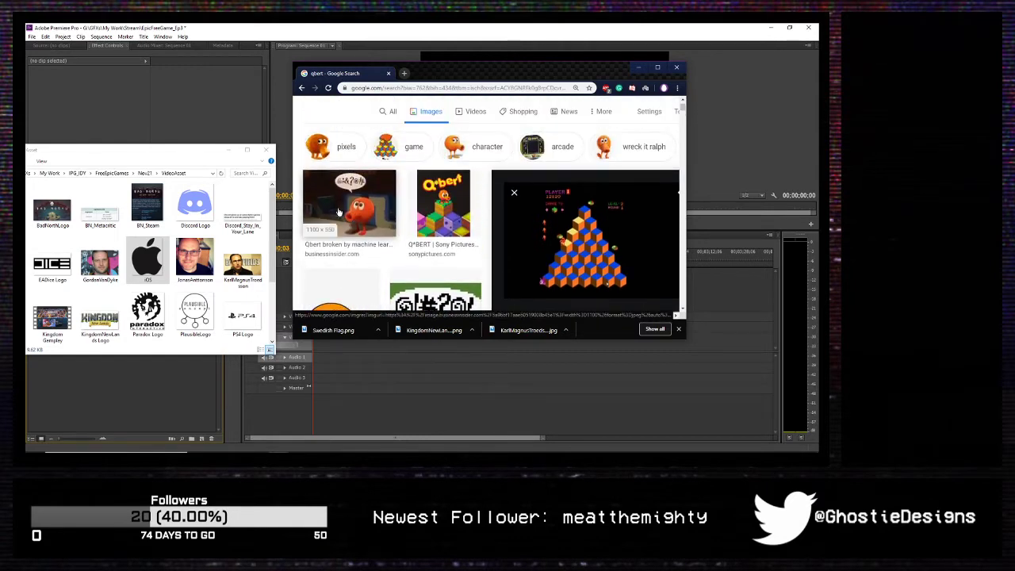
Step: Preview the Q*BERT image from Sony Pictures and compare it with the other qbert image results
{"action": "left_click", "coordinate": [456, 208]}
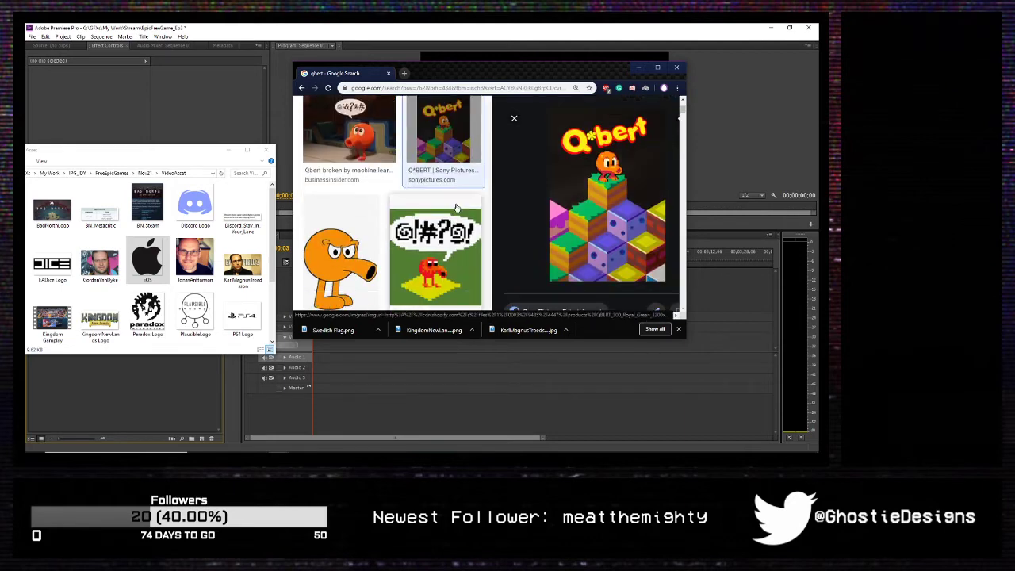
{"action": "scroll", "coordinate": [397, 263], "scroll_direction": "down", "scroll_amount": 2}
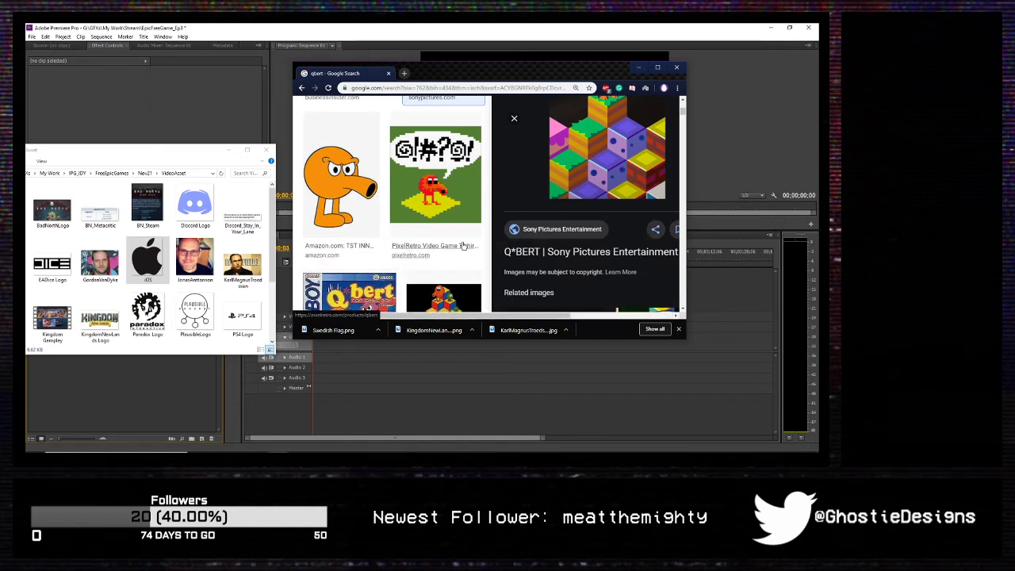
{"action": "scroll", "coordinate": [463, 246], "scroll_direction": "up", "scroll_amount": 2}
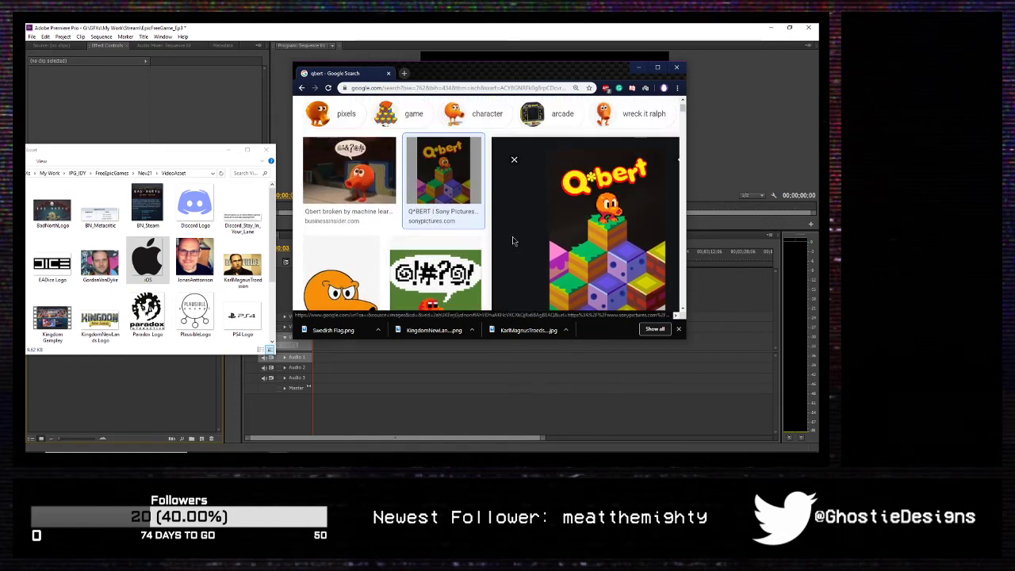
{"action": "scroll", "coordinate": [420, 246], "scroll_direction": "down", "scroll_amount": 5}
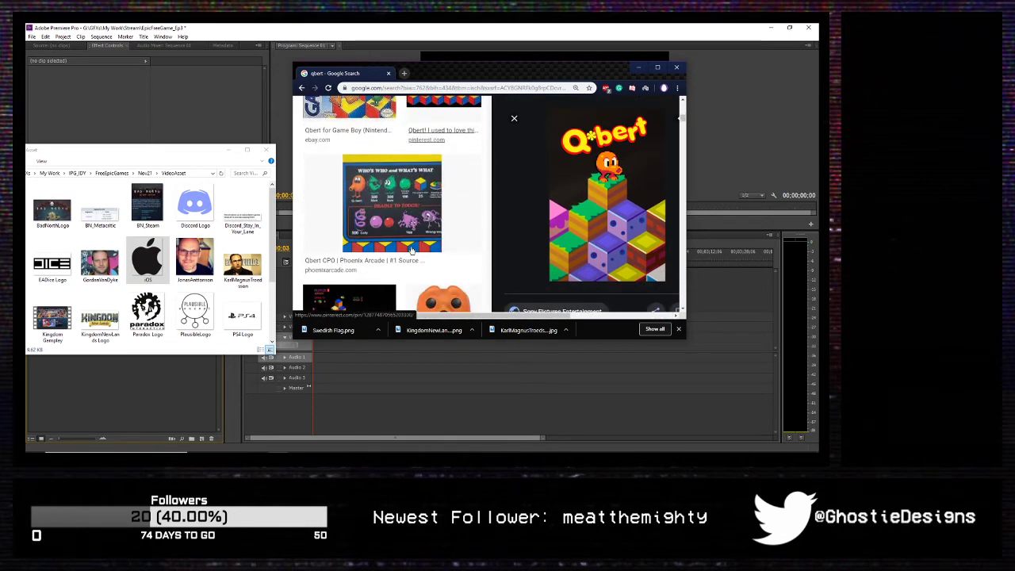
{"action": "scroll", "coordinate": [411, 250], "scroll_direction": "down", "scroll_amount": 5}
{"action": "scroll", "coordinate": [411, 249], "scroll_direction": "down", "scroll_amount": 5}
{"action": "scroll", "coordinate": [411, 249], "scroll_direction": "down", "scroll_amount": 3}
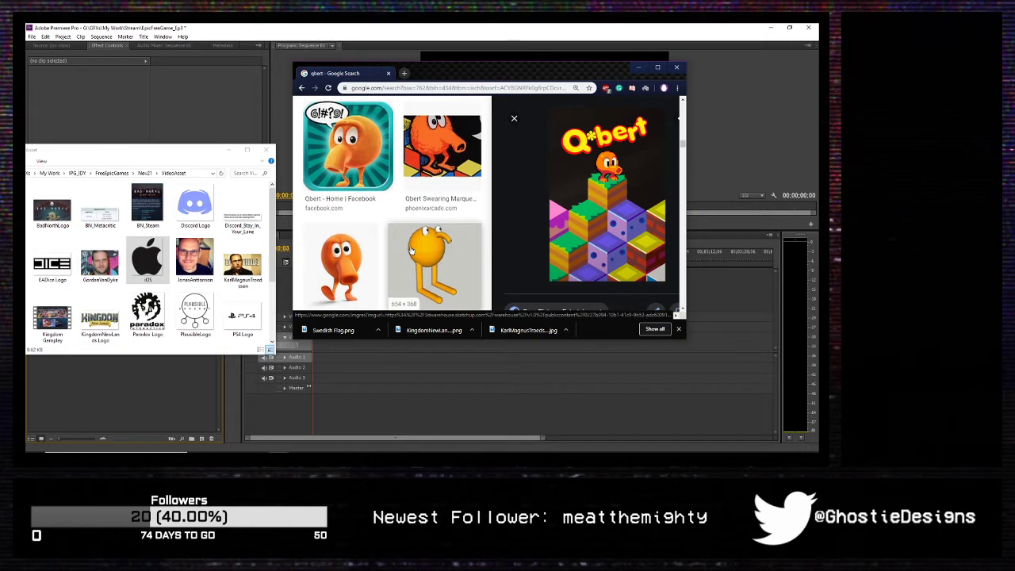
{"action": "scroll", "coordinate": [411, 250], "scroll_direction": "down", "scroll_amount": 3}
{"action": "scroll", "coordinate": [411, 250], "scroll_direction": "up", "scroll_amount": 2}
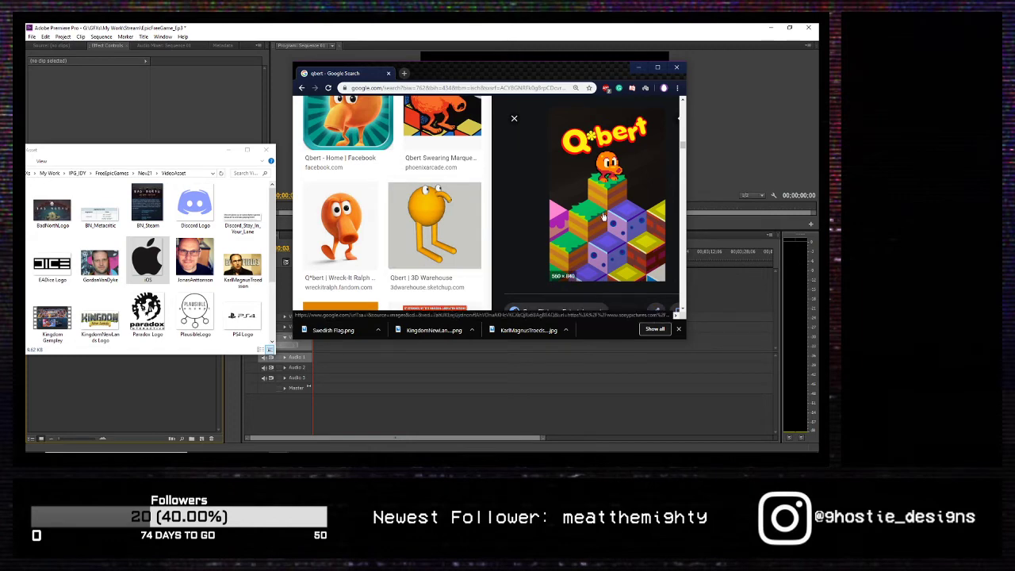
{"action": "scroll", "coordinate": [441, 233], "scroll_direction": "up", "scroll_amount": 5}
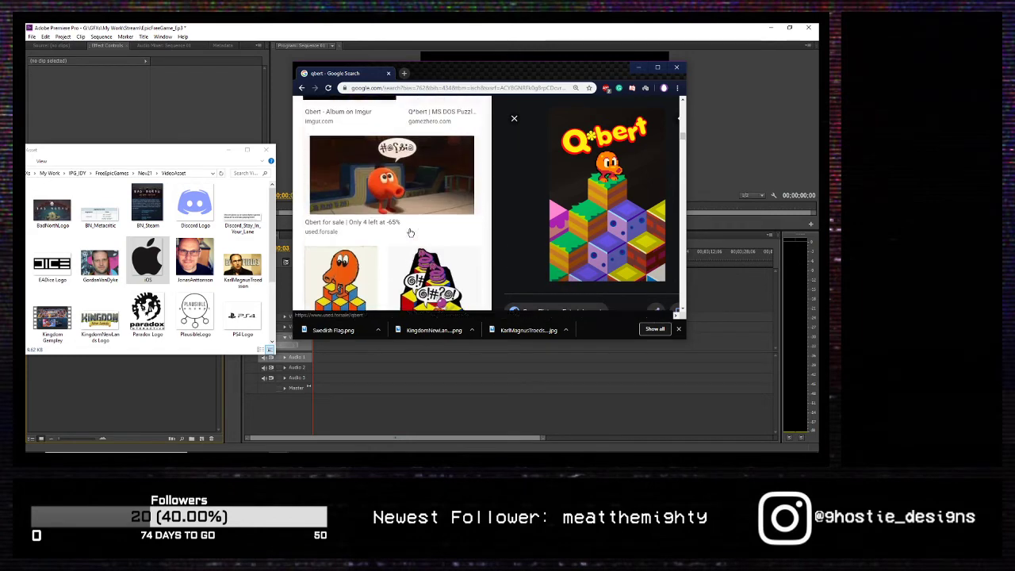
{"action": "scroll", "coordinate": [410, 232], "scroll_direction": "up", "scroll_amount": 3}
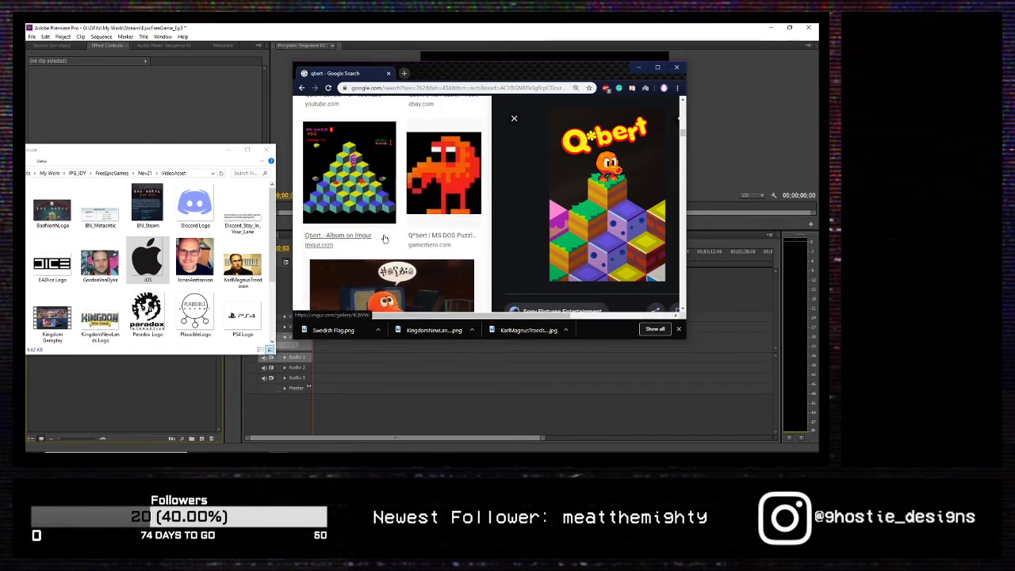
{"action": "scroll", "coordinate": [384, 238], "scroll_direction": "down", "scroll_amount": 2}
{"action": "scroll", "coordinate": [384, 238], "scroll_direction": "down", "scroll_amount": 3}
{"action": "scroll", "coordinate": [377, 236], "scroll_direction": "up", "scroll_amount": 3}
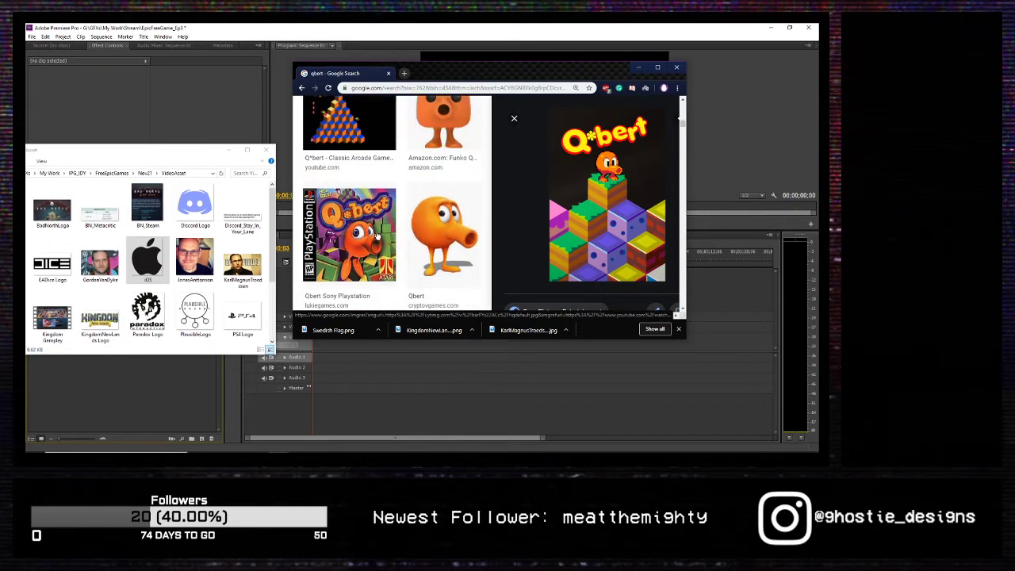
{"action": "scroll", "coordinate": [377, 236], "scroll_direction": "up", "scroll_amount": 1}
{"action": "scroll", "coordinate": [388, 238], "scroll_direction": "down", "scroll_amount": 3}
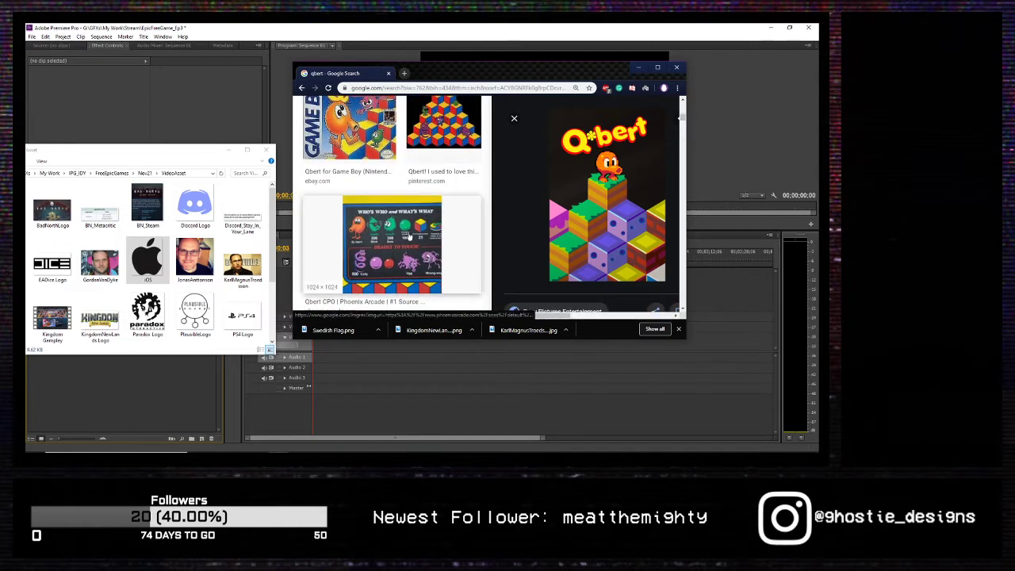
{"action": "scroll", "coordinate": [408, 240], "scroll_direction": "up", "scroll_amount": 2}
{"action": "scroll", "coordinate": [408, 239], "scroll_direction": "up", "scroll_amount": 5}
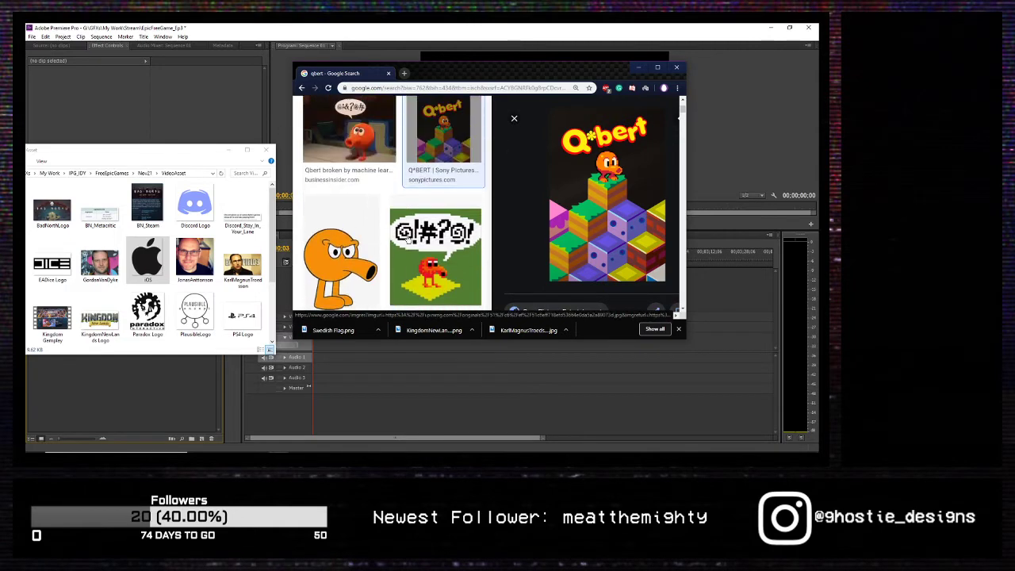
Step: Save the previewed Q*BERT image from Sony Pictures as Isometric.png
{"action": "right_click", "coordinate": [611, 249]}
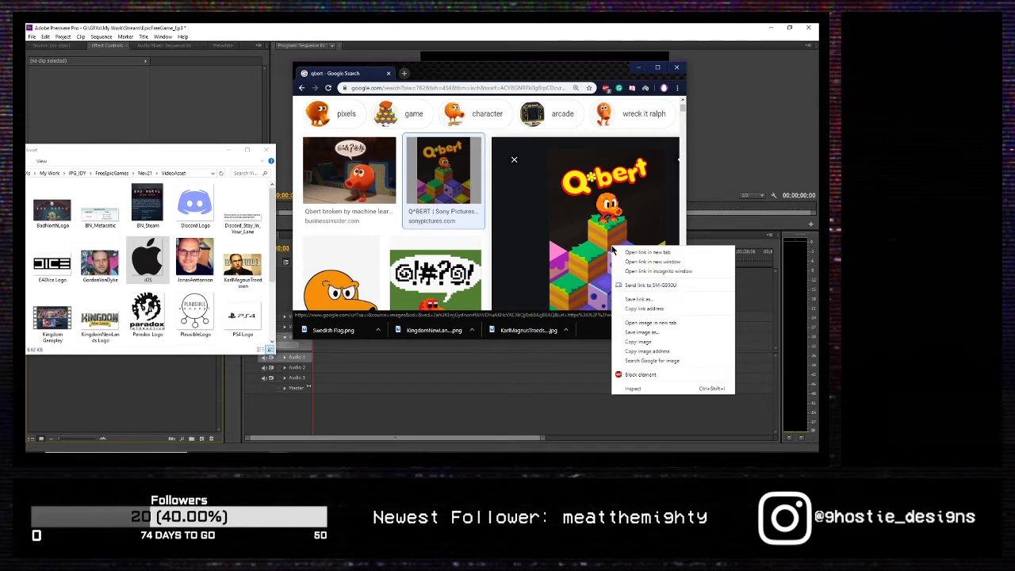
{"action": "left_click", "coordinate": [658, 332]}
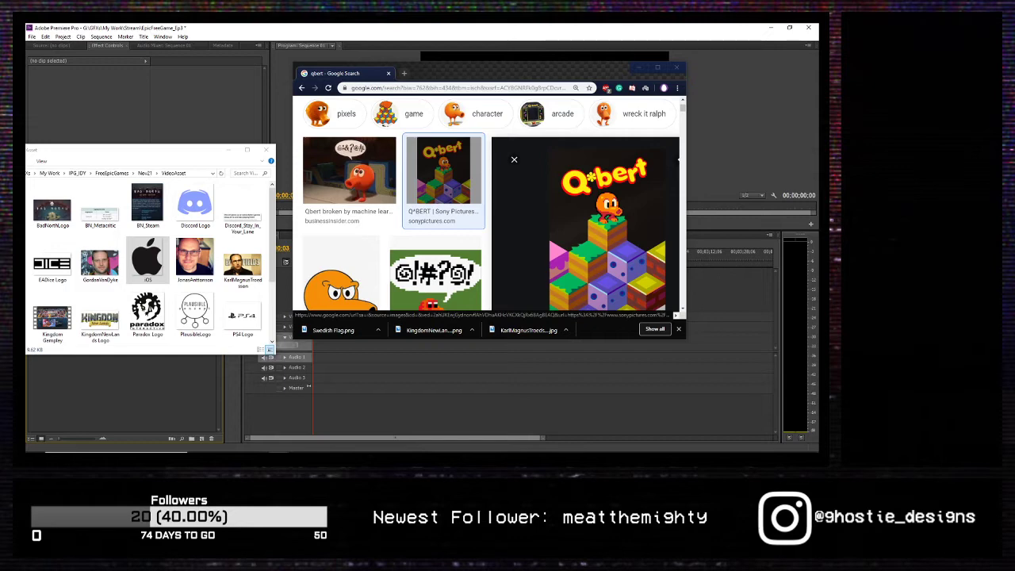
{"action": "key", "text": "Return"}
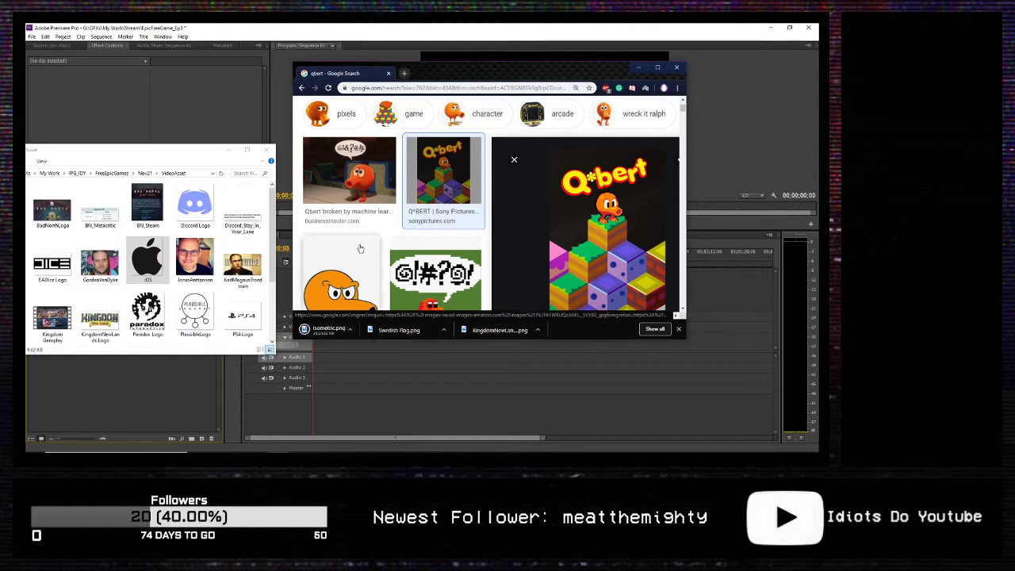
Step: Search Google Images for "real time strategy games"
{"action": "scroll", "coordinate": [545, 165], "scroll_direction": "up", "scroll_amount": 2}
{"action": "left_click_drag", "start_coordinate": [446, 125], "coordinate": [354, 122]}
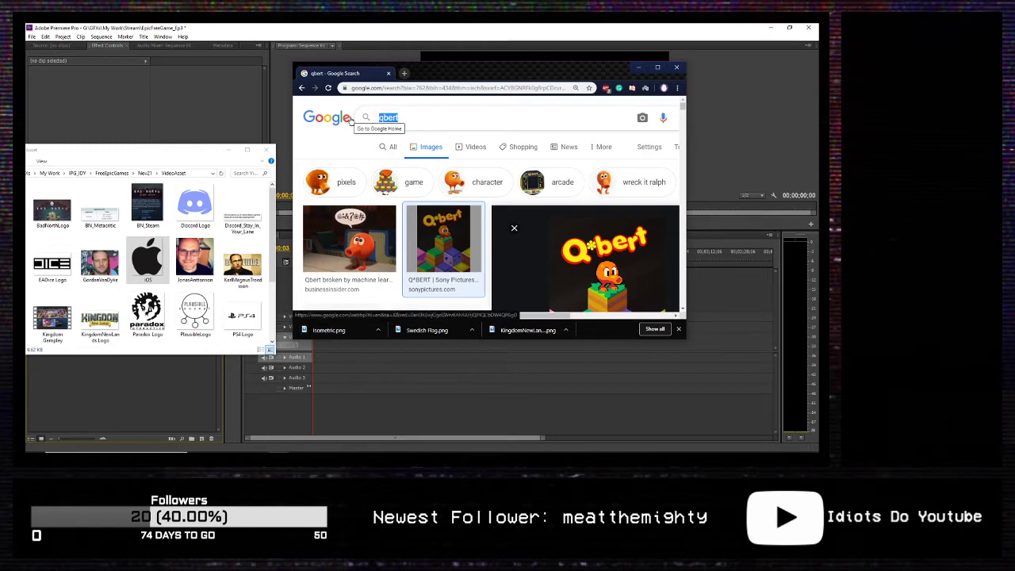
{"action": "type", "text": "Real Time S"}
{"action": "key", "text": "Down"}
{"action": "key", "text": "Return"}
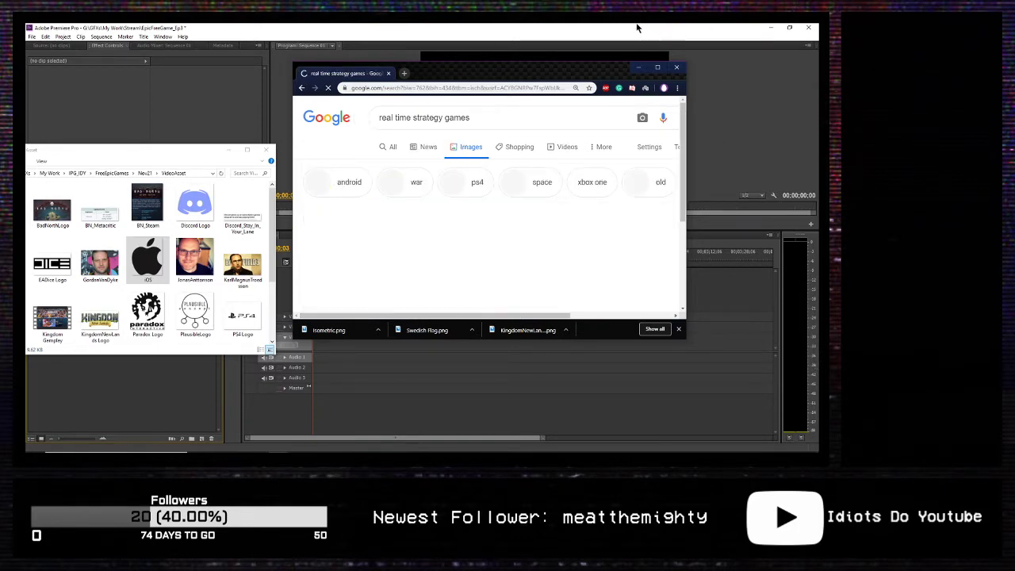
Step: Look through the real time strategy games images and switch the search to all web results
{"action": "scroll", "coordinate": [482, 194], "scroll_direction": "down", "scroll_amount": 3}
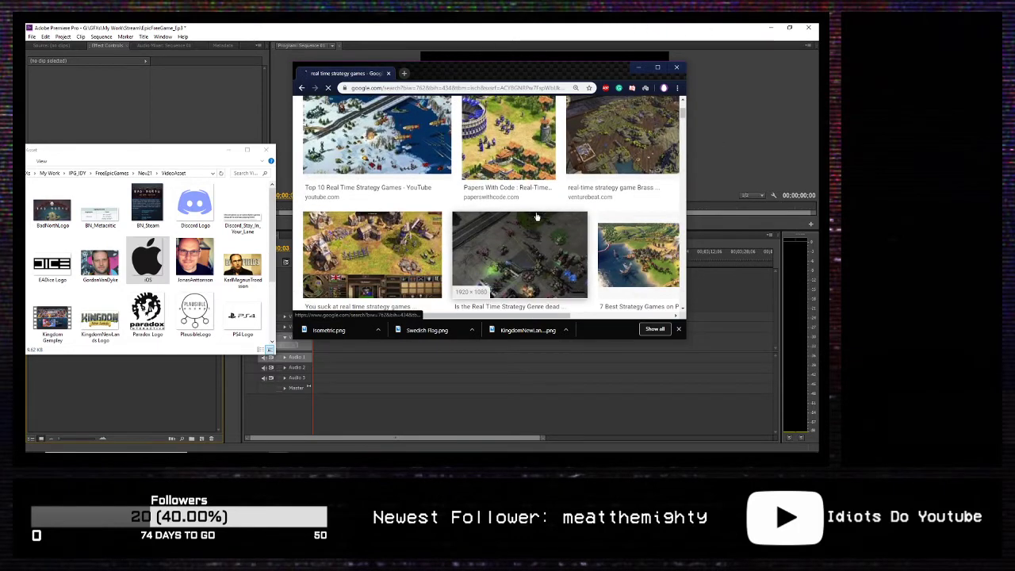
{"action": "scroll", "coordinate": [529, 211], "scroll_direction": "down", "scroll_amount": 4}
{"action": "scroll", "coordinate": [529, 210], "scroll_direction": "down", "scroll_amount": 3}
{"action": "scroll", "coordinate": [501, 212], "scroll_direction": "up", "scroll_amount": 10}
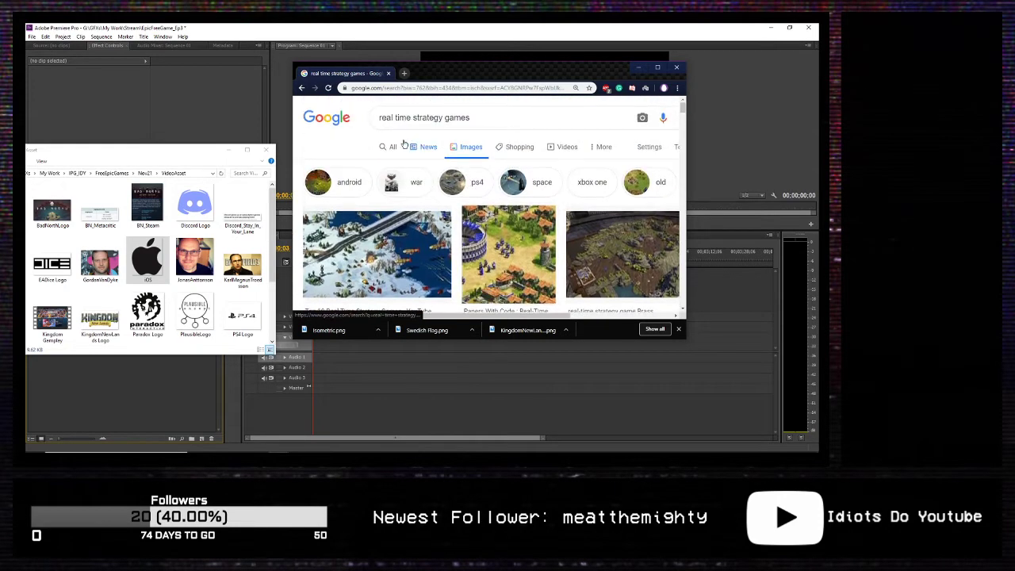
{"action": "left_click", "coordinate": [391, 147]}
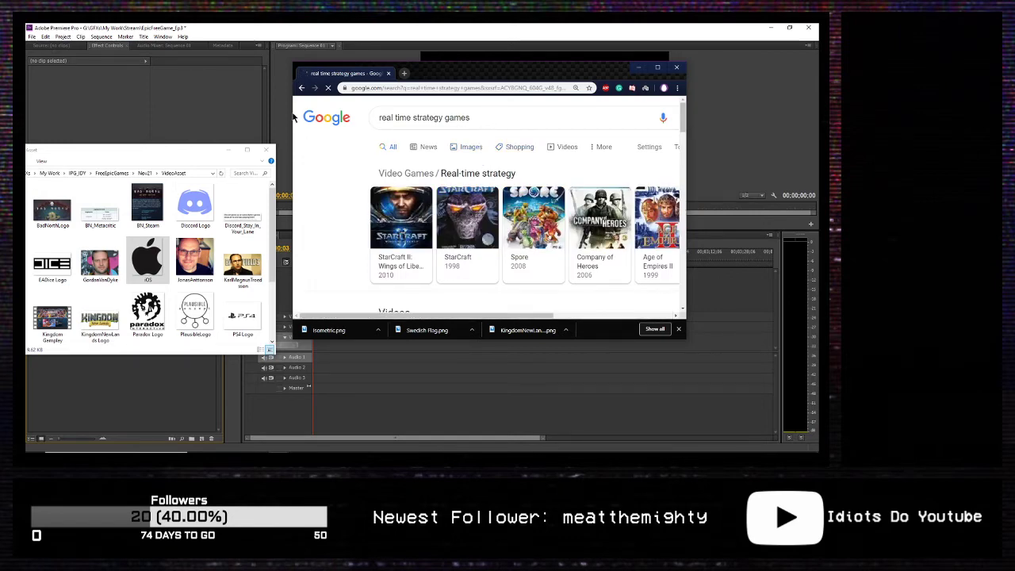
Step: Search Google Images for "Starcraft 2"
{"action": "left_click_drag", "start_coordinate": [480, 117], "coordinate": [293, 117]}
{"action": "type", "text": "Starcraft "}
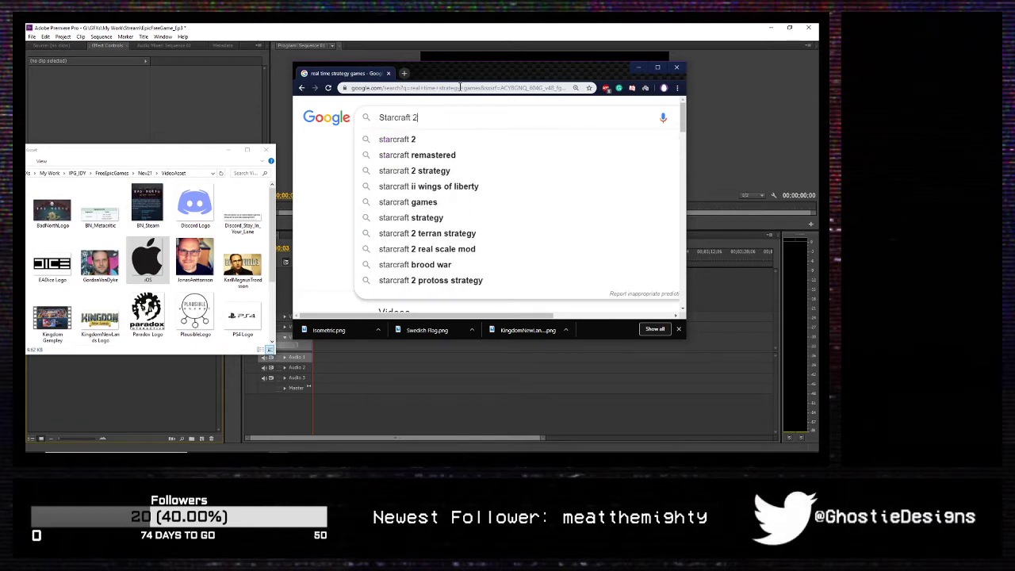
{"action": "type", "text": "2"}
{"action": "key", "text": "Return"}
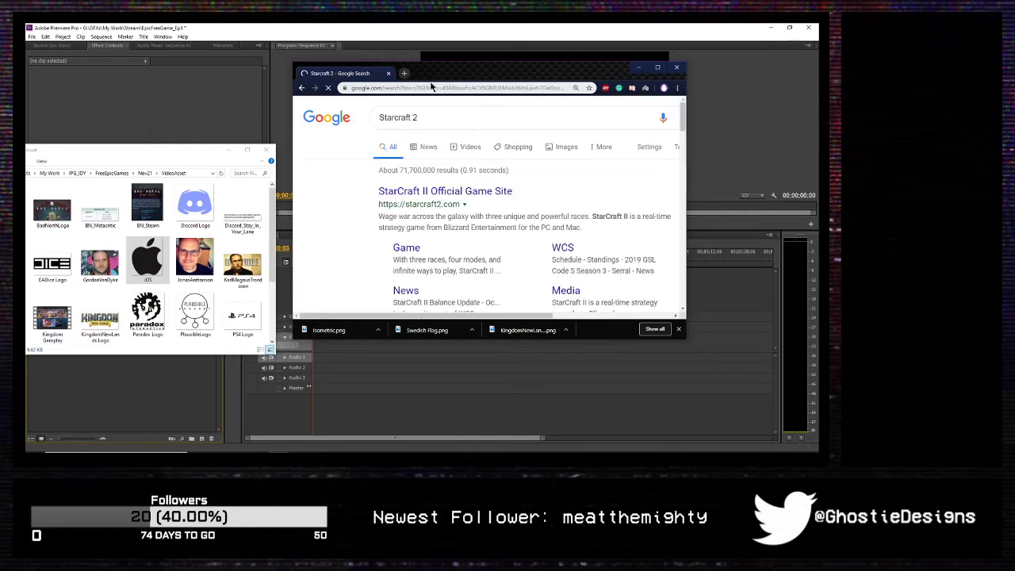
{"action": "left_click", "coordinate": [559, 159]}
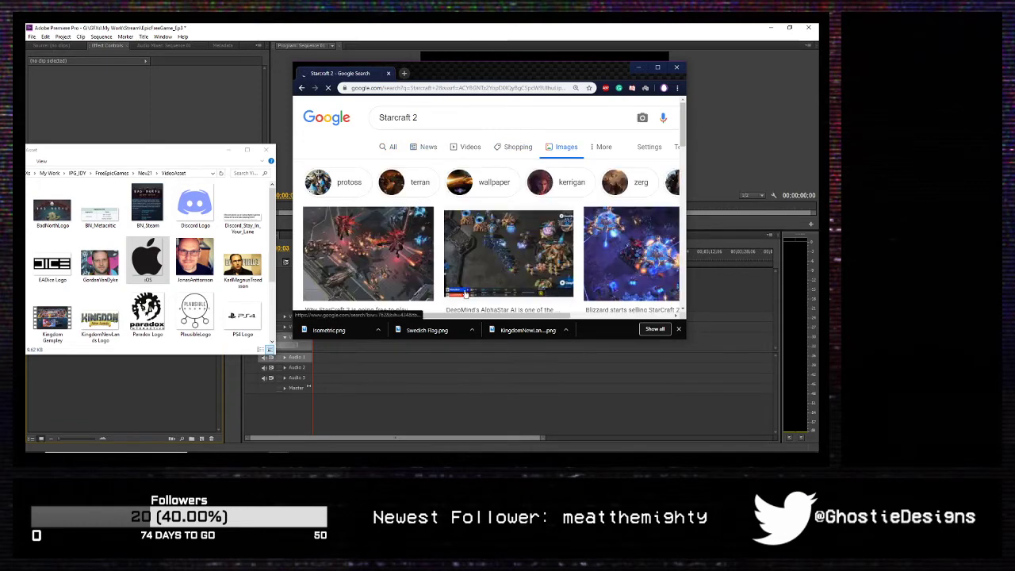
Step: Look through the Starcraft 2 image results, narrowed to kerrigan, for a suitable picture
{"action": "scroll", "coordinate": [467, 269], "scroll_direction": "down", "scroll_amount": 5}
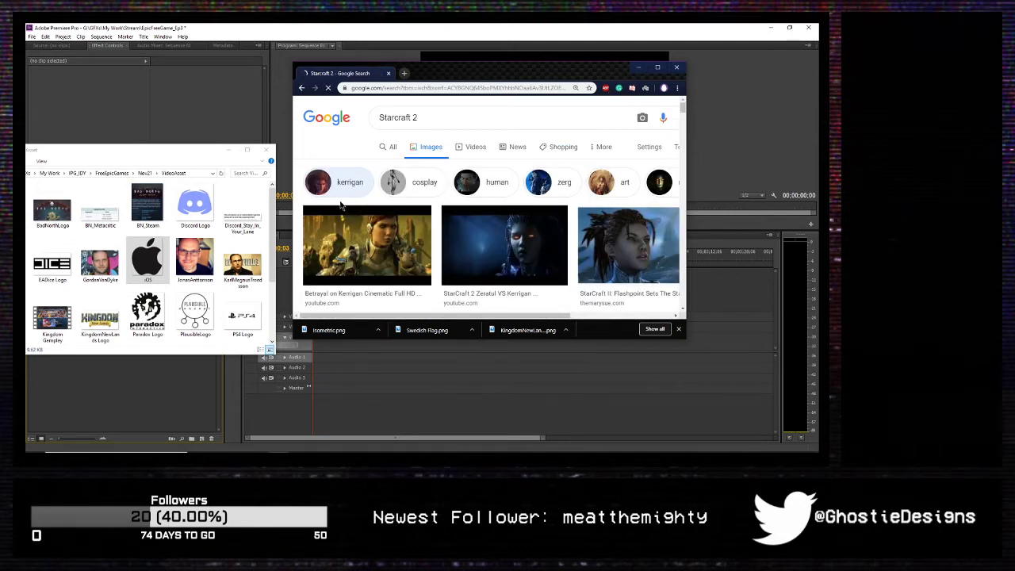
{"action": "scroll", "coordinate": [341, 205], "scroll_direction": "down", "scroll_amount": 2}
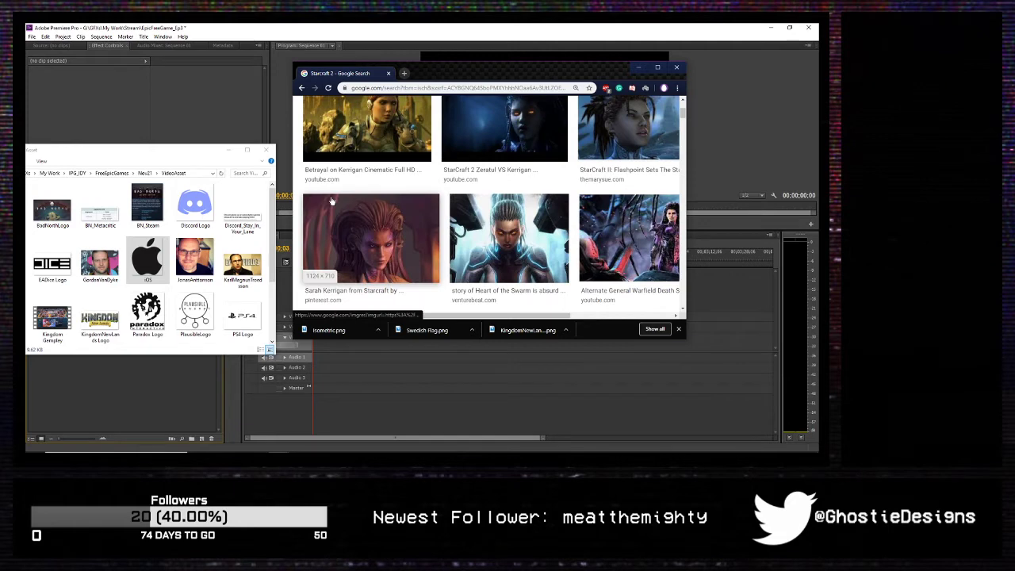
{"action": "scroll", "coordinate": [332, 200], "scroll_direction": "down", "scroll_amount": 2}
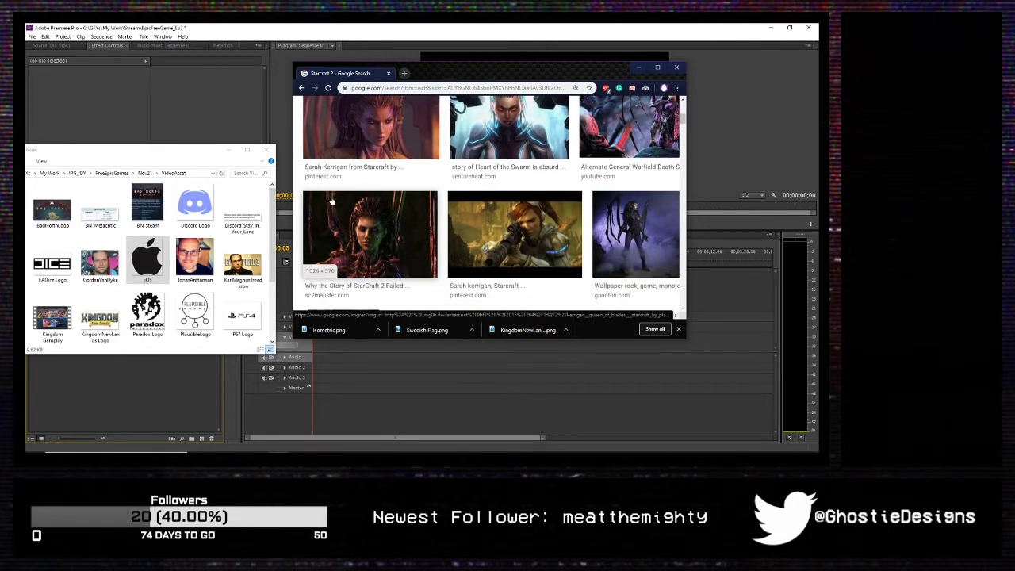
{"action": "scroll", "coordinate": [332, 201], "scroll_direction": "down", "scroll_amount": 3}
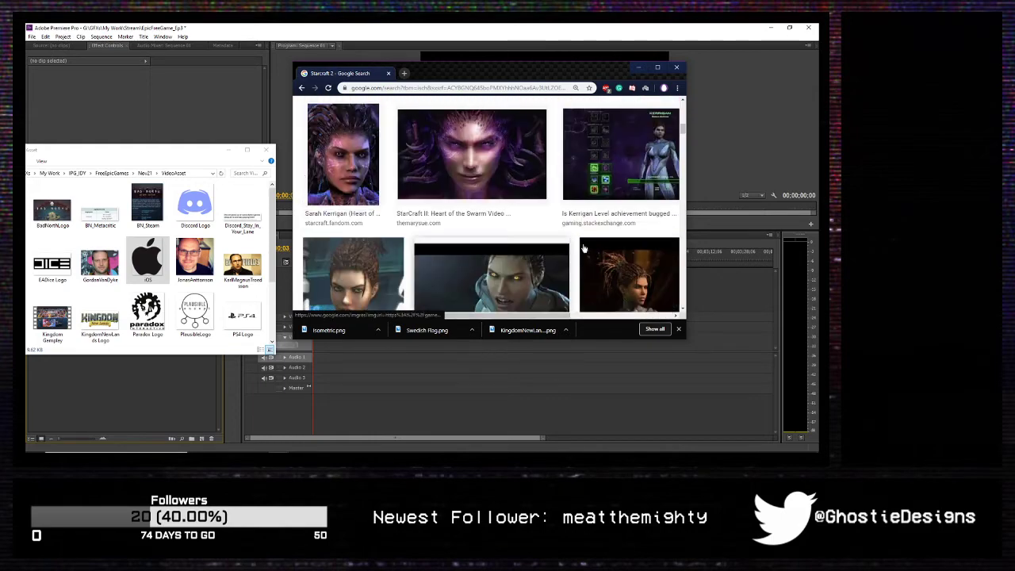
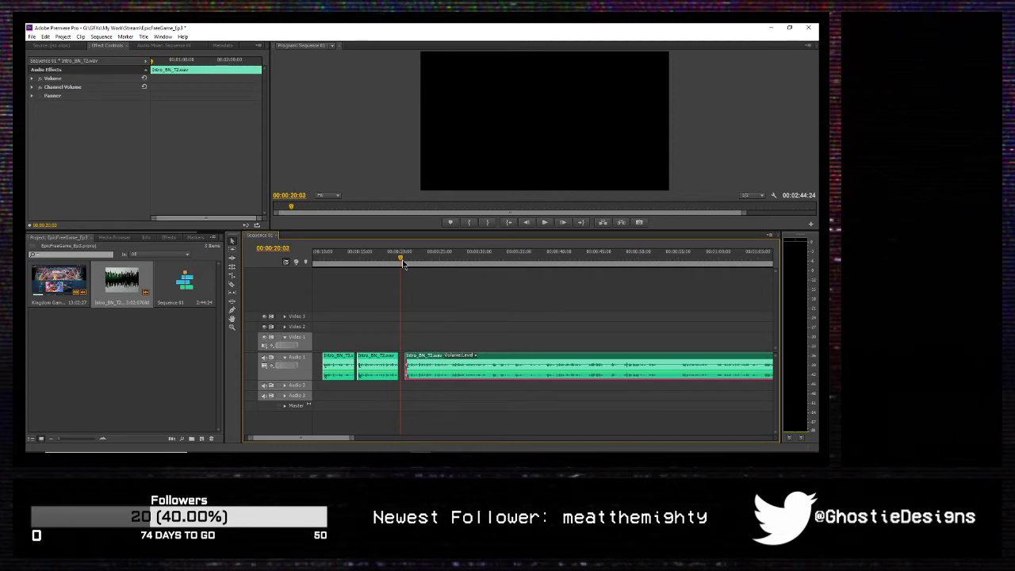
Step: In Premiere Pro, play the voice-over from the third audio clip and split that clip at 00:00:26:07
{"action": "key", "text": "space"}
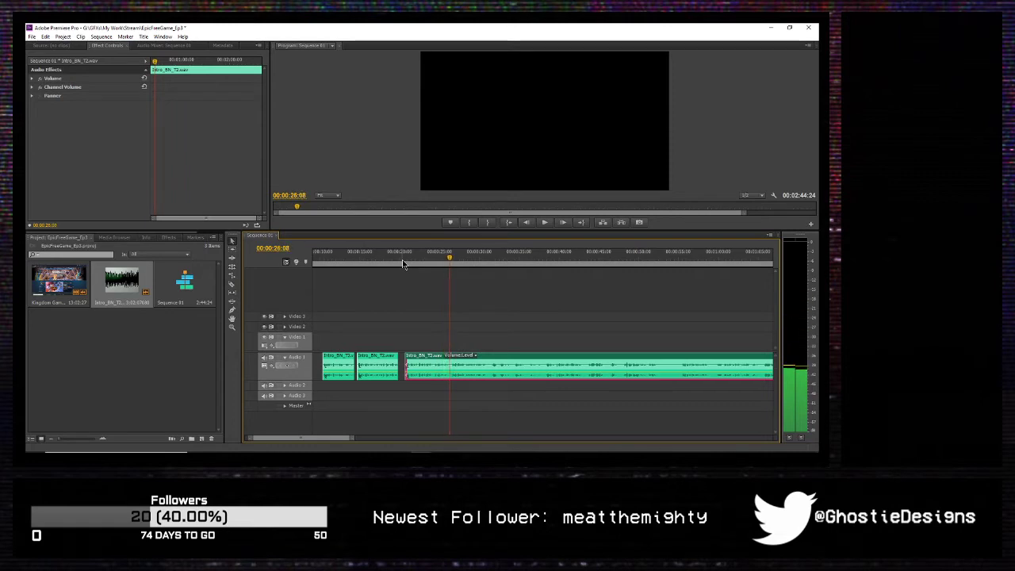
{"action": "left_click_drag", "start_coordinate": [354, 439], "coordinate": [329, 432]}
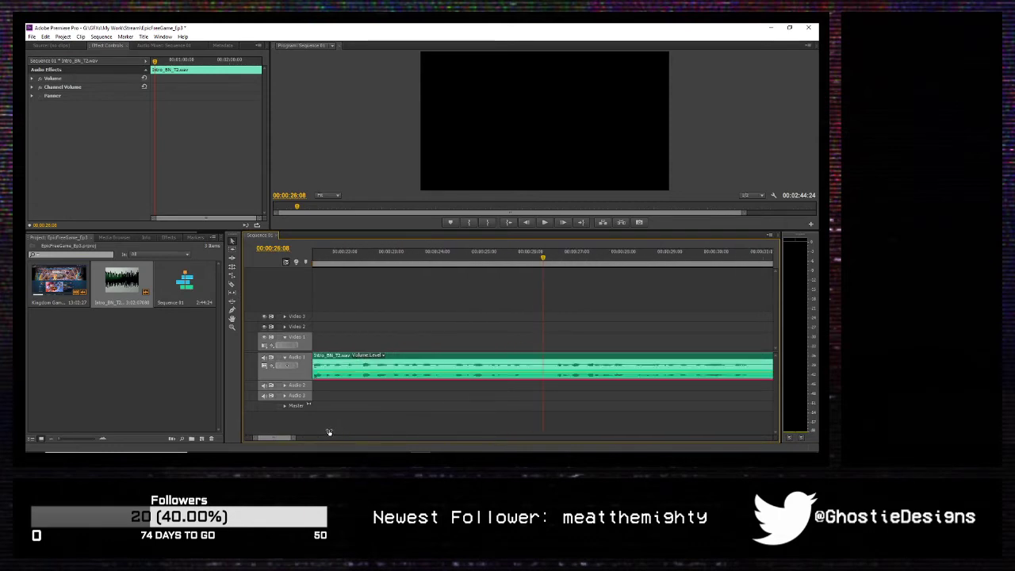
{"action": "left_click_drag", "start_coordinate": [537, 261], "coordinate": [541, 262]}
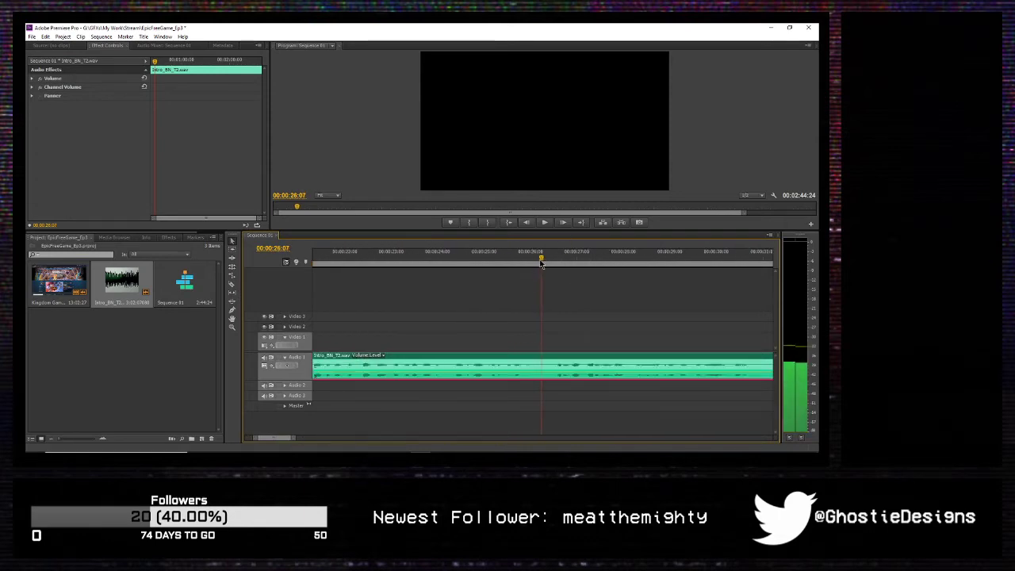
{"action": "left_click", "coordinate": [231, 284]}
{"action": "left_click", "coordinate": [542, 361]}
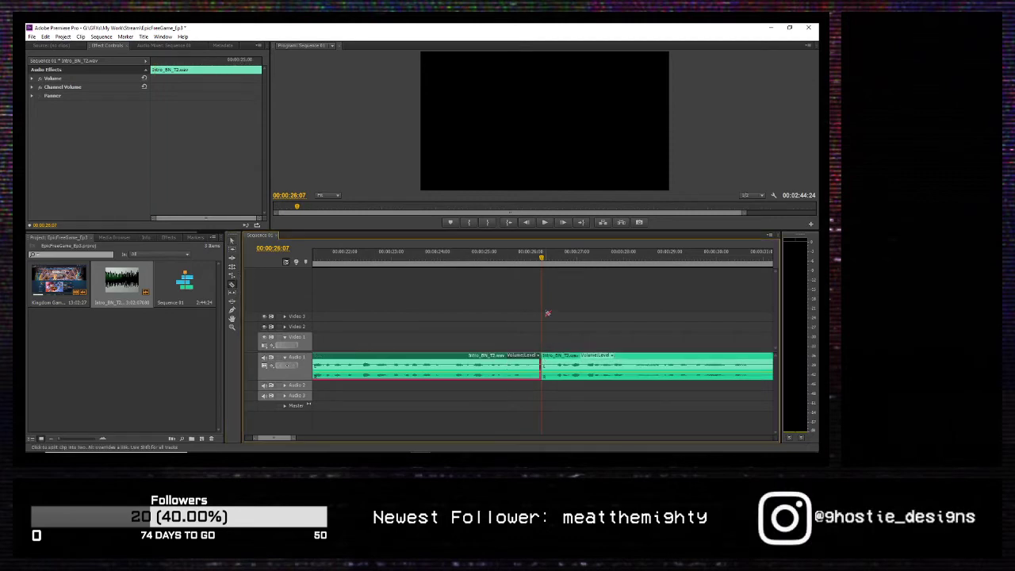
Step: Split the voice-over again at 00:00:26:15 and delete the short piece between the two cuts
{"action": "key", "text": "space"}
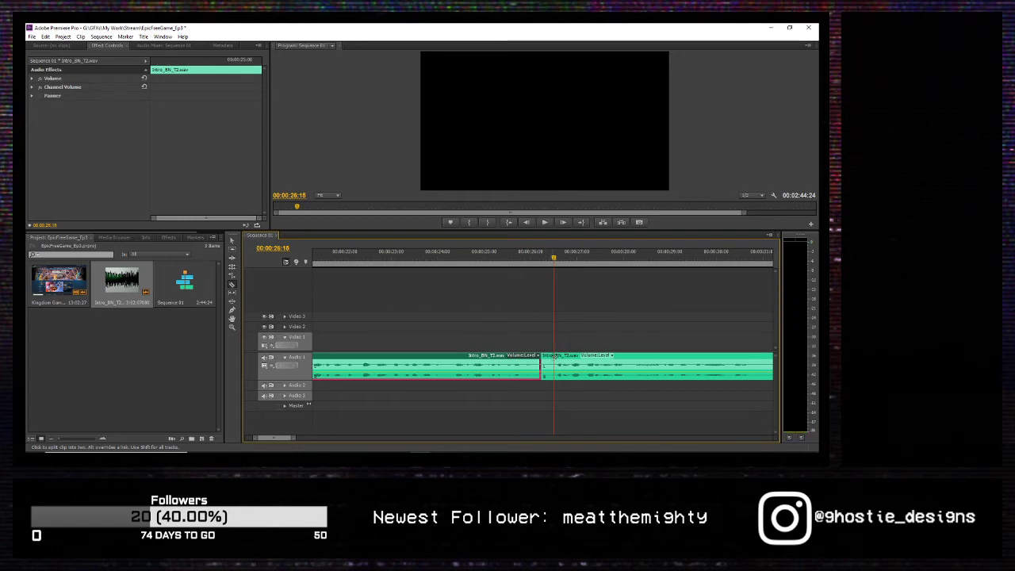
{"action": "key", "text": "v"}
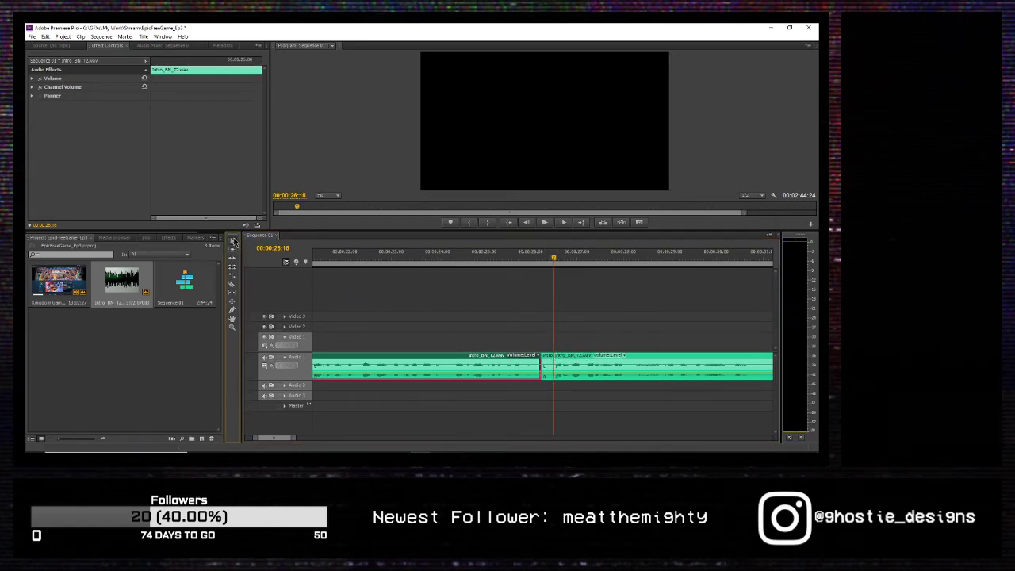
{"action": "left_click", "coordinate": [547, 359]}
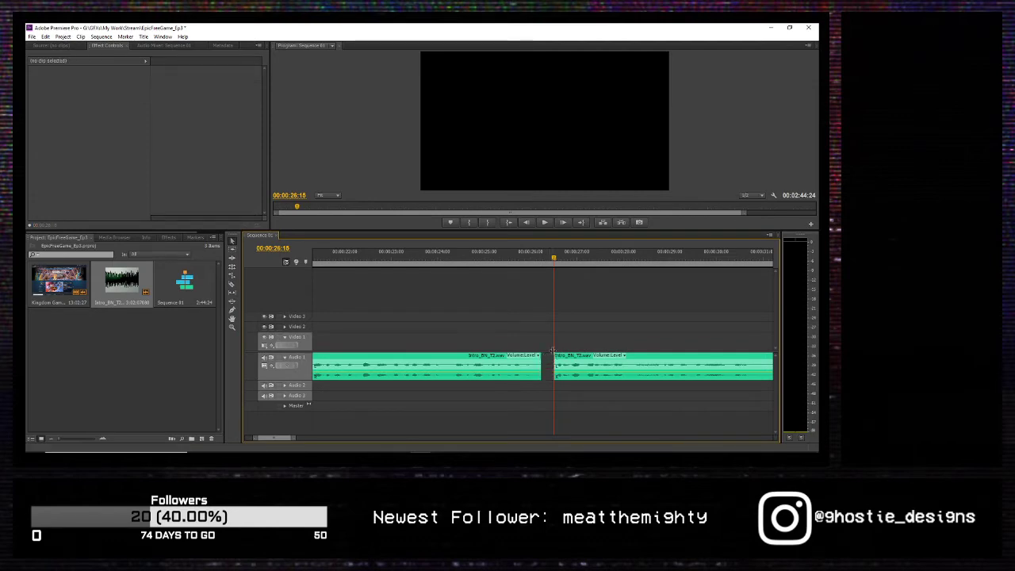
Step: Play the voice-over across the new gap and split the following clip at 00:00:30:07
{"action": "key", "text": "space"}
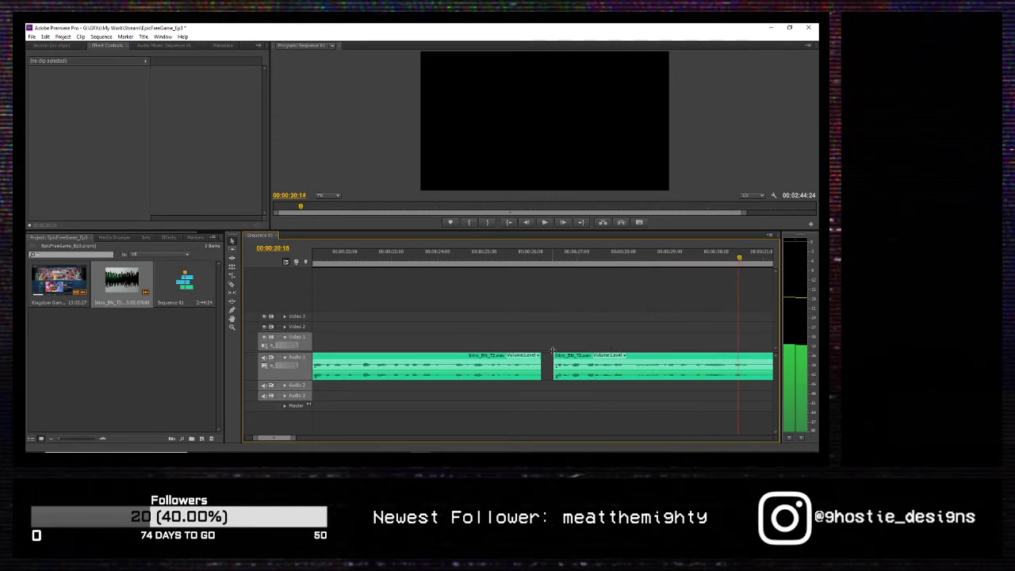
{"action": "key", "text": "j"}
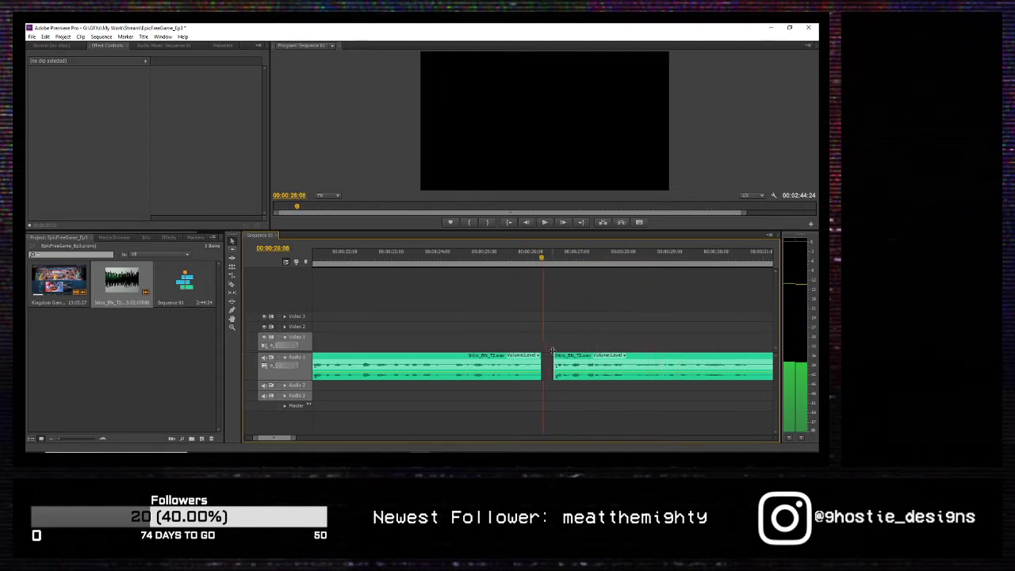
{"action": "key", "text": "k"}
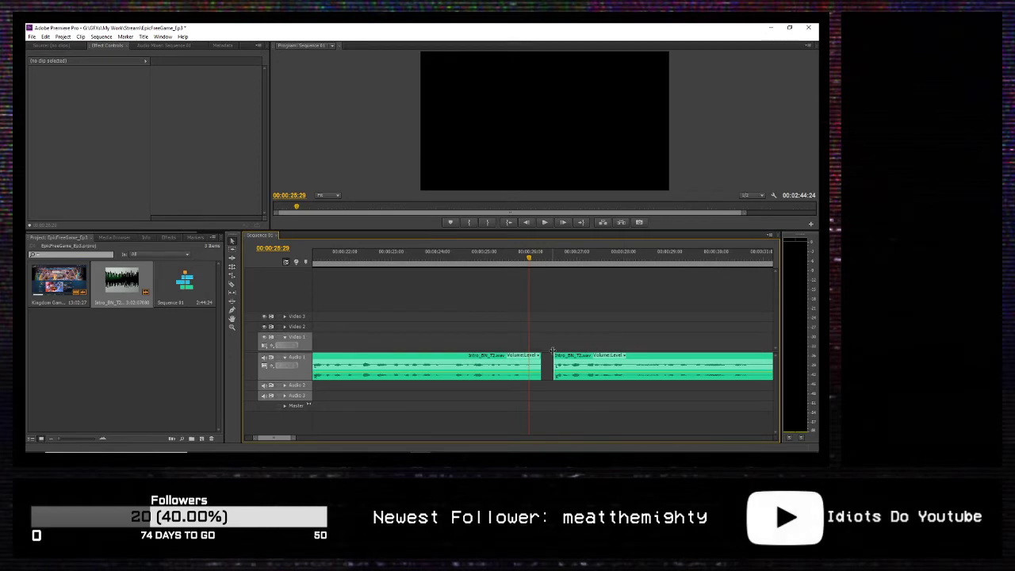
{"action": "key", "text": "Right"}
{"action": "key", "text": "l"}
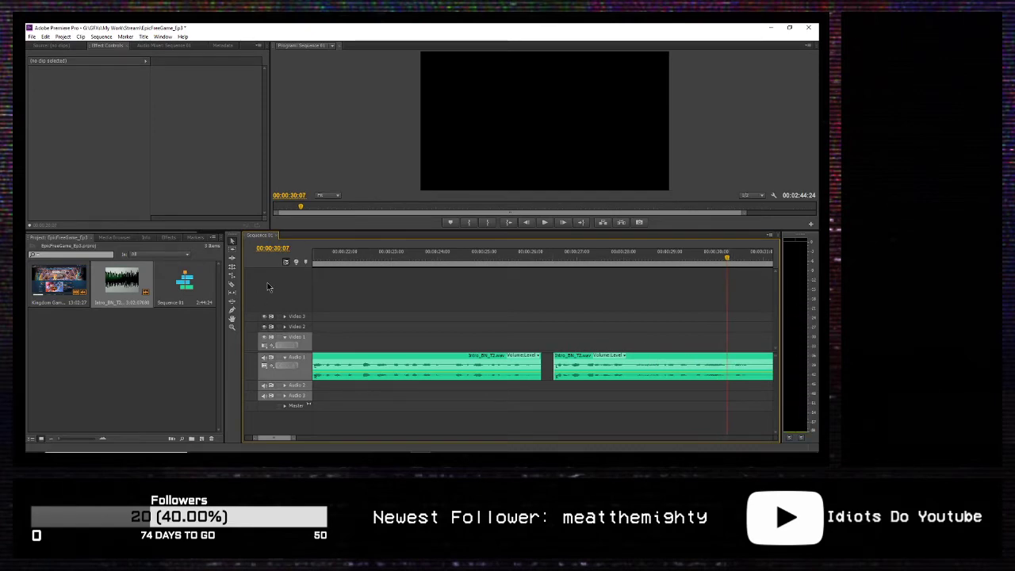
{"action": "left_click", "coordinate": [232, 283]}
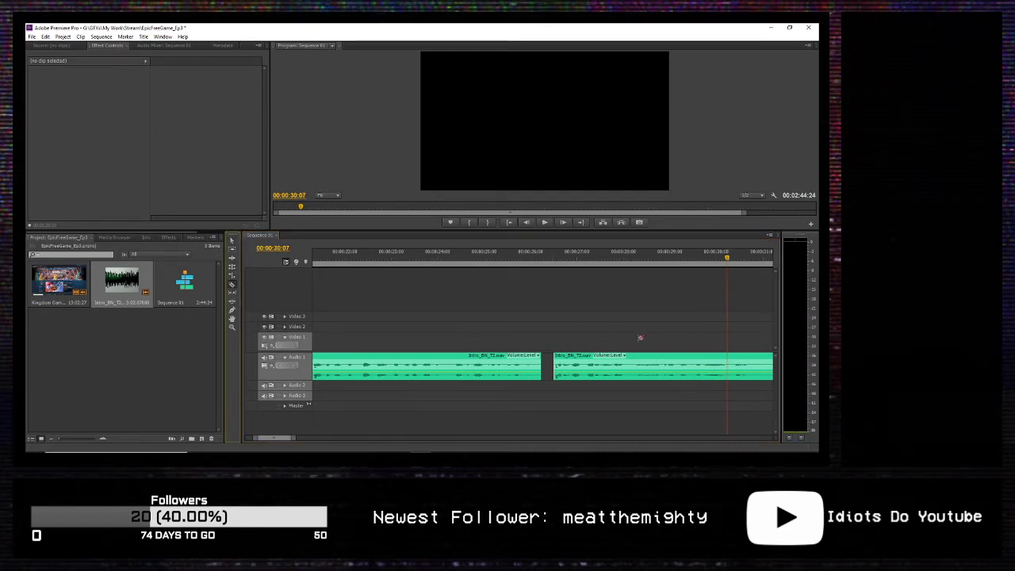
{"action": "left_click", "coordinate": [730, 376]}
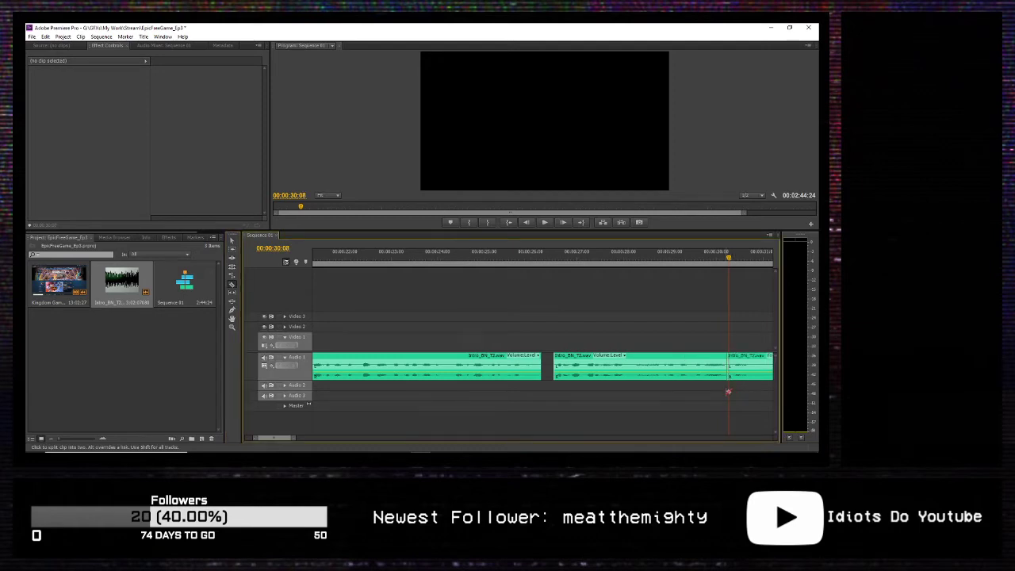
Step: Split the voice-over at 00:00:30:10, delete the small piece before it and close its gap with Ripple Delete
{"action": "key", "text": "space"}
{"action": "key", "text": "Left"}
{"action": "key", "text": "Left"}
{"action": "key", "text": "Left"}
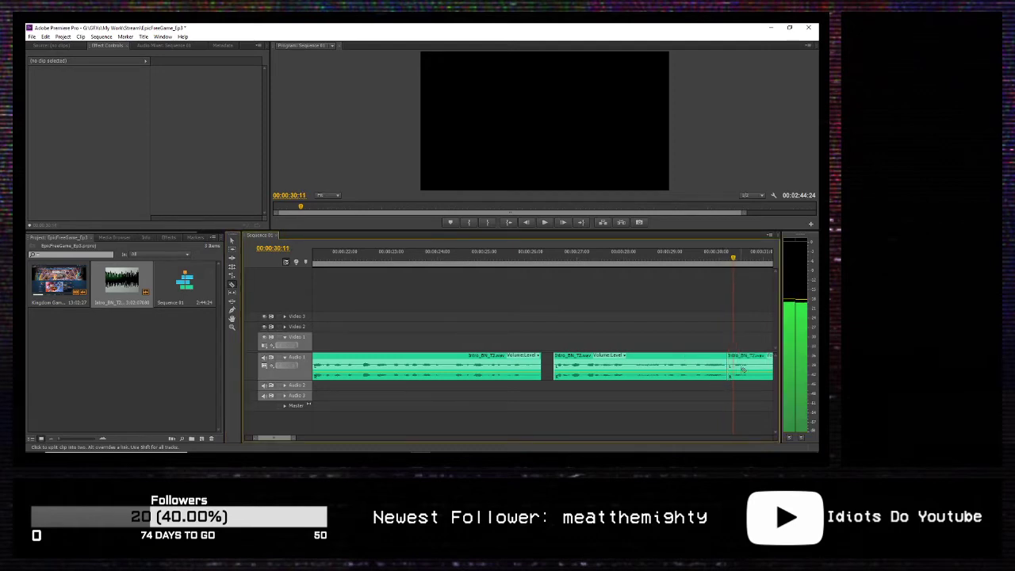
{"action": "key", "text": "Left"}
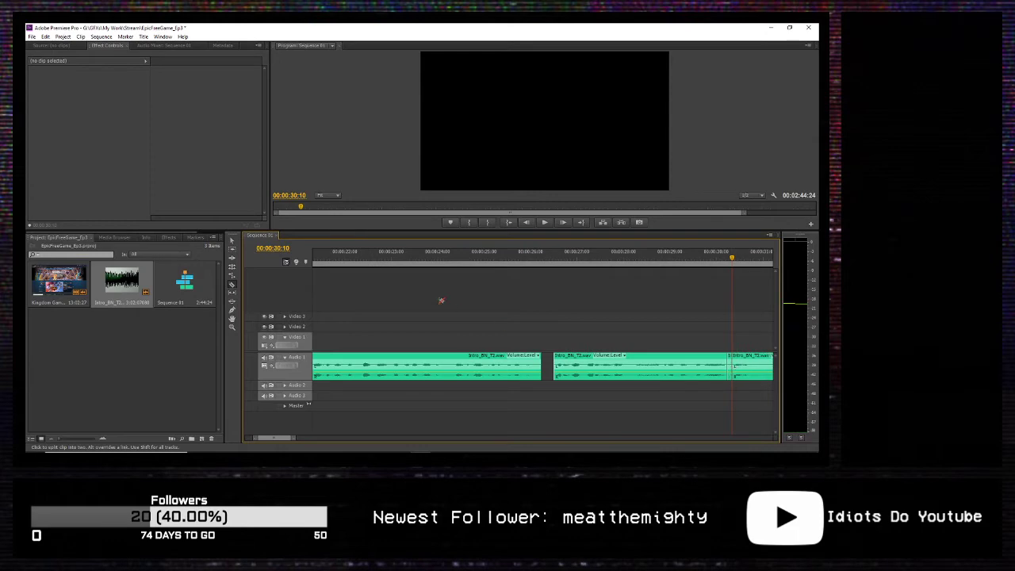
{"action": "left_click", "coordinate": [232, 240]}
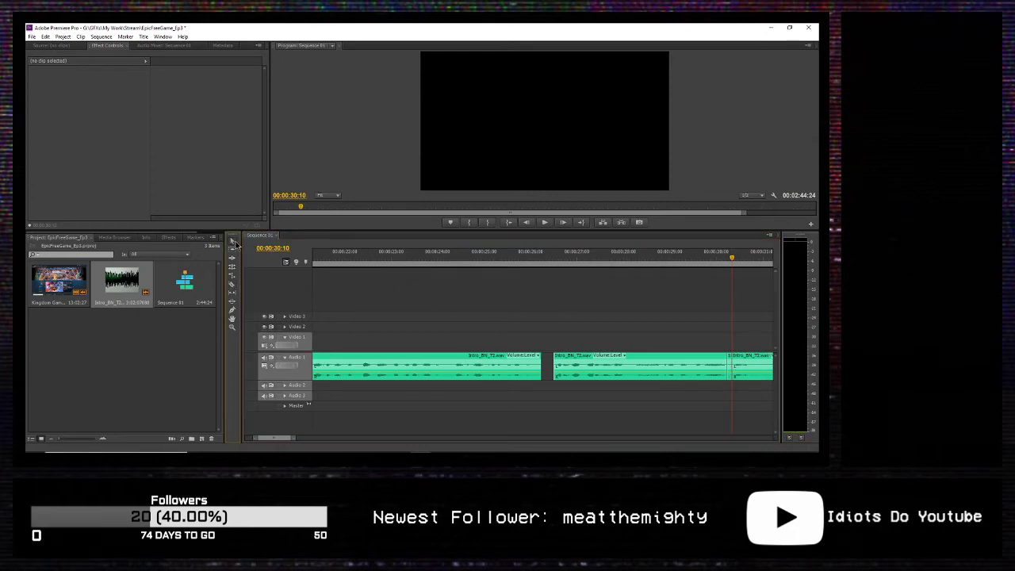
{"action": "left_click", "coordinate": [731, 362]}
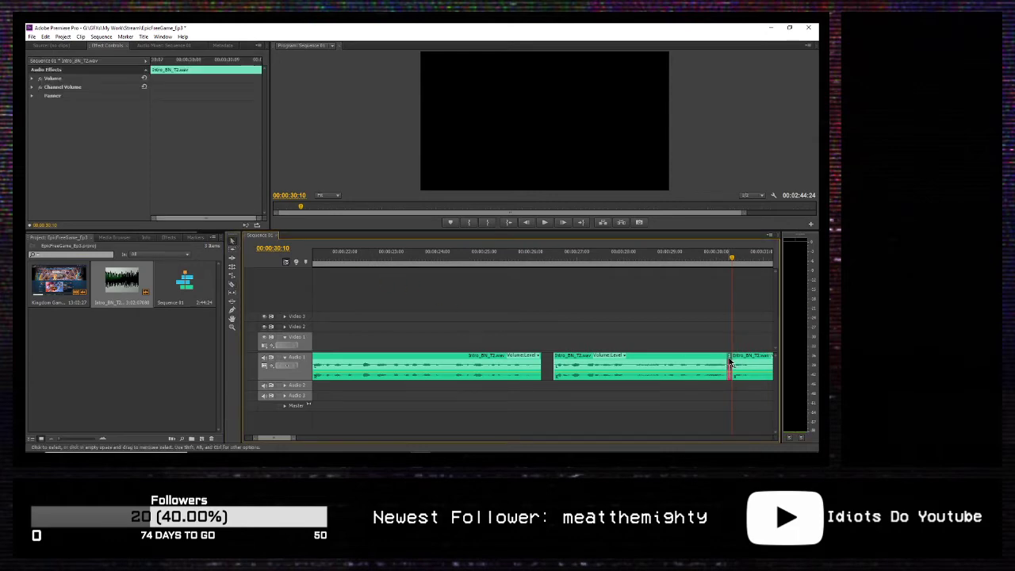
{"action": "left_click", "coordinate": [730, 362]}
{"action": "right_click", "coordinate": [734, 363]}
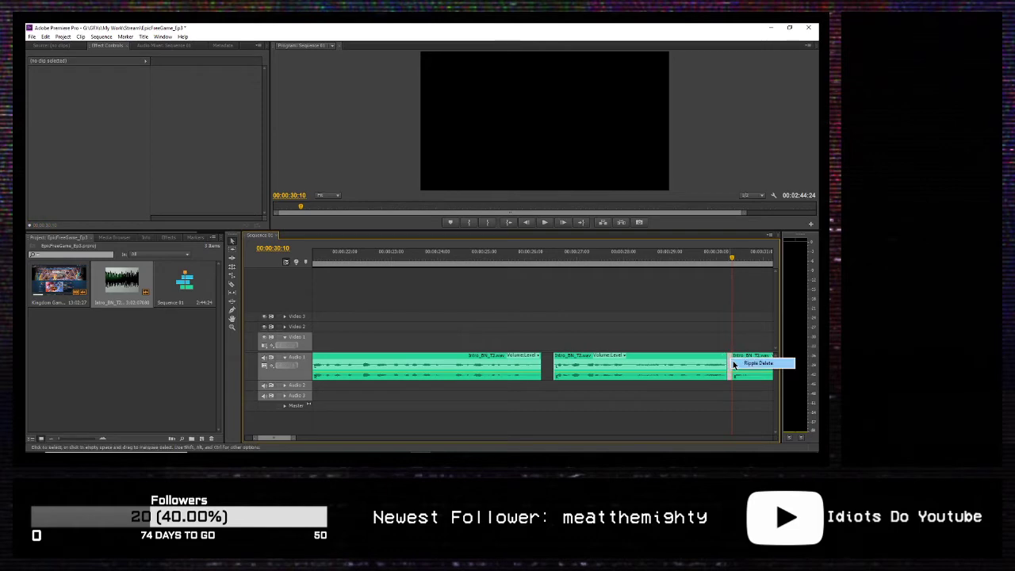
{"action": "left_click", "coordinate": [741, 363]}
Step: Play across the closed join and split the following voice-over clip at 00:00:30:21
{"action": "left_click", "coordinate": [706, 267]}
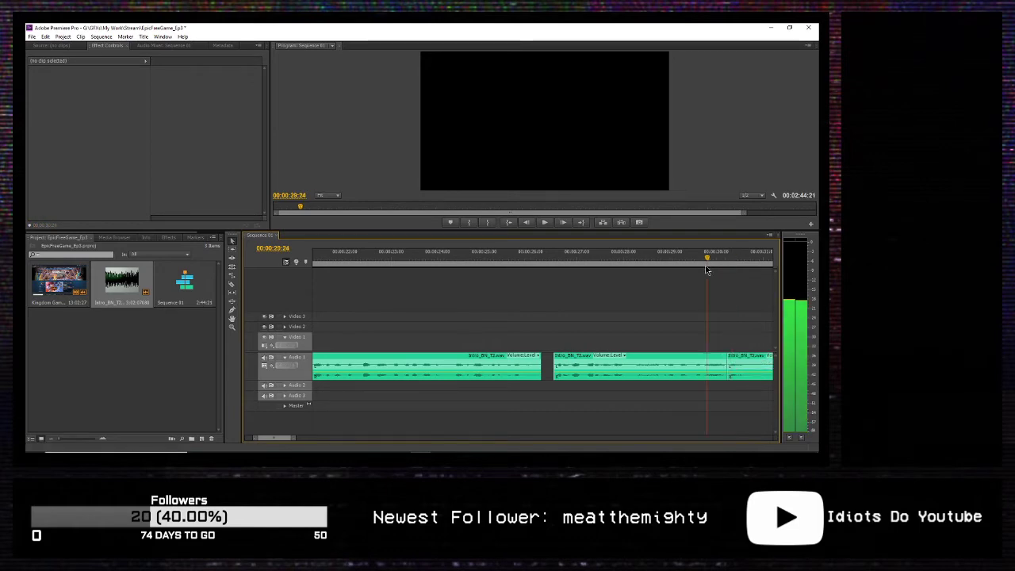
{"action": "key", "text": "space"}
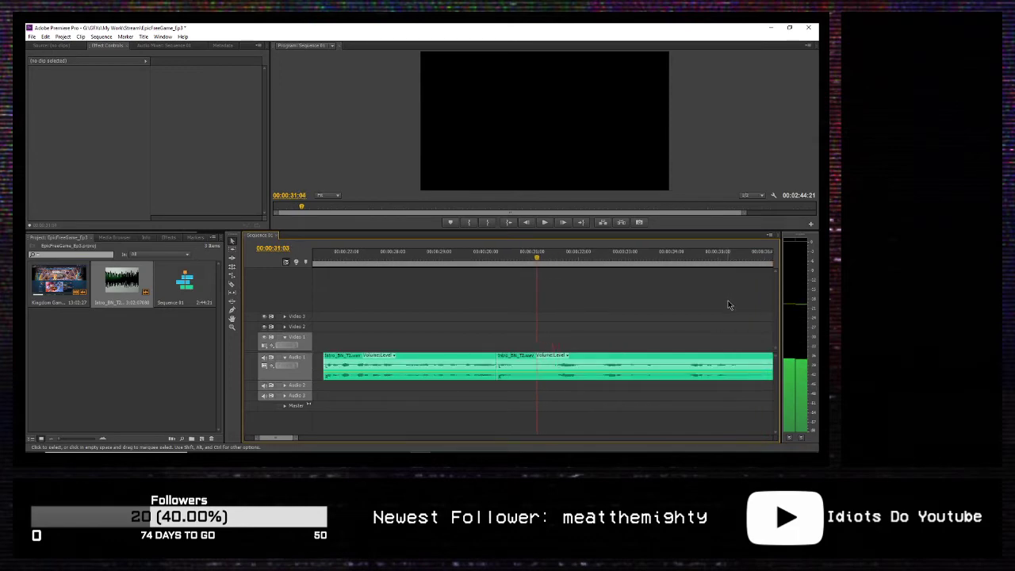
{"action": "key", "text": "Left"}
{"action": "key", "text": "Left"}
{"action": "key", "text": "Left"}
{"action": "key", "text": "Left"}
{"action": "key", "text": "Left"}
{"action": "key", "text": "Left"}
{"action": "key", "text": "Left"}
{"action": "key", "text": "Left"}
{"action": "key", "text": "Left"}
{"action": "key", "text": "Left"}
{"action": "key", "text": "Left"}
{"action": "key", "text": "Left"}
{"action": "key", "text": "Left"}
{"action": "key", "text": "Left"}
{"action": "key", "text": "Left"}
{"action": "key", "text": "Left"}
{"action": "key", "text": "Left"}
{"action": "key", "text": "Left"}
{"action": "key", "text": "Right"}
{"action": "key", "text": "Right"}
{"action": "key", "text": "Right"}
{"action": "key", "text": "Right"}
{"action": "key", "text": "Right"}
{"action": "key", "text": "Right"}
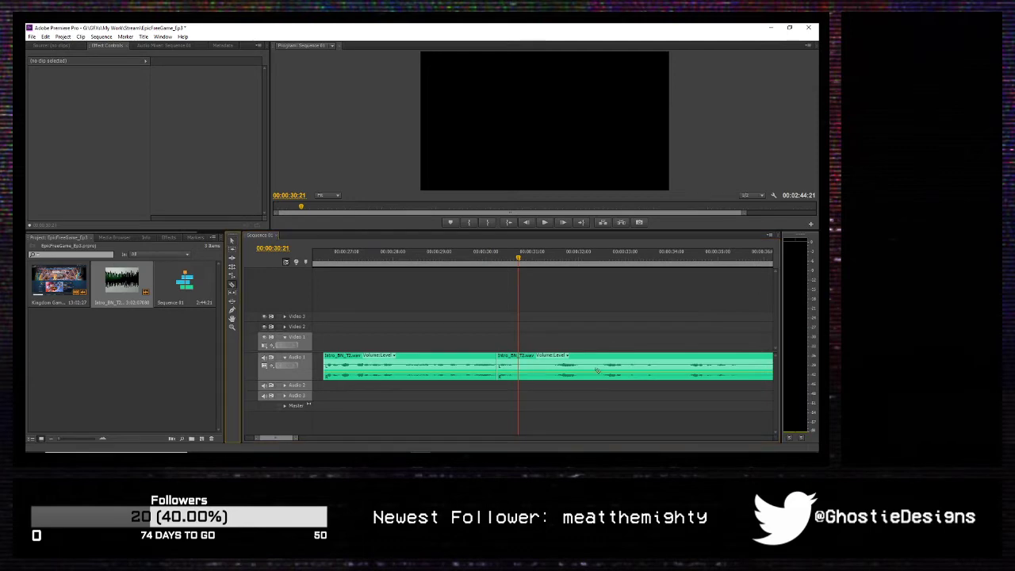
{"action": "left_click", "coordinate": [519, 363]}
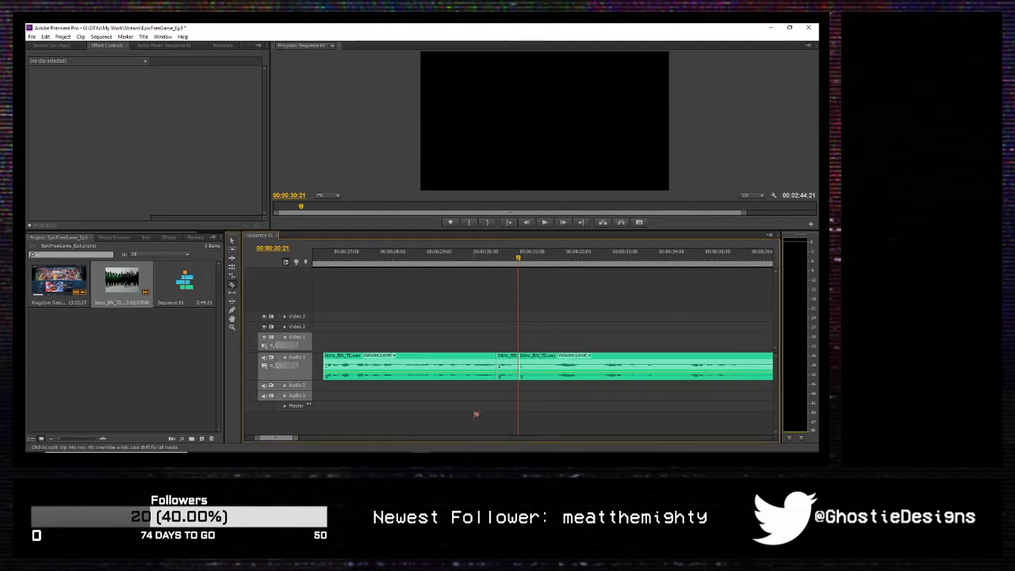
Step: Play on from the last cut and split the voice-over at 00:00:31:12
{"action": "key", "text": "space"}
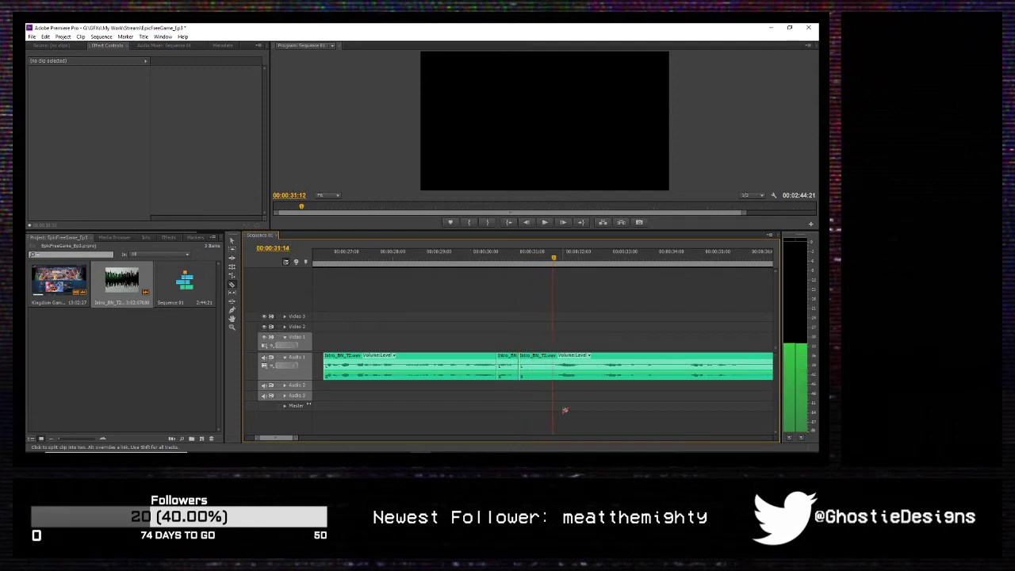
{"action": "key", "text": "Left"}
{"action": "key", "text": "Left"}
{"action": "key", "text": "Left"}
{"action": "key", "text": "Left"}
{"action": "key", "text": "Left"}
{"action": "key", "text": "Left"}
{"action": "key", "text": "Left"}
{"action": "key", "text": "Left"}
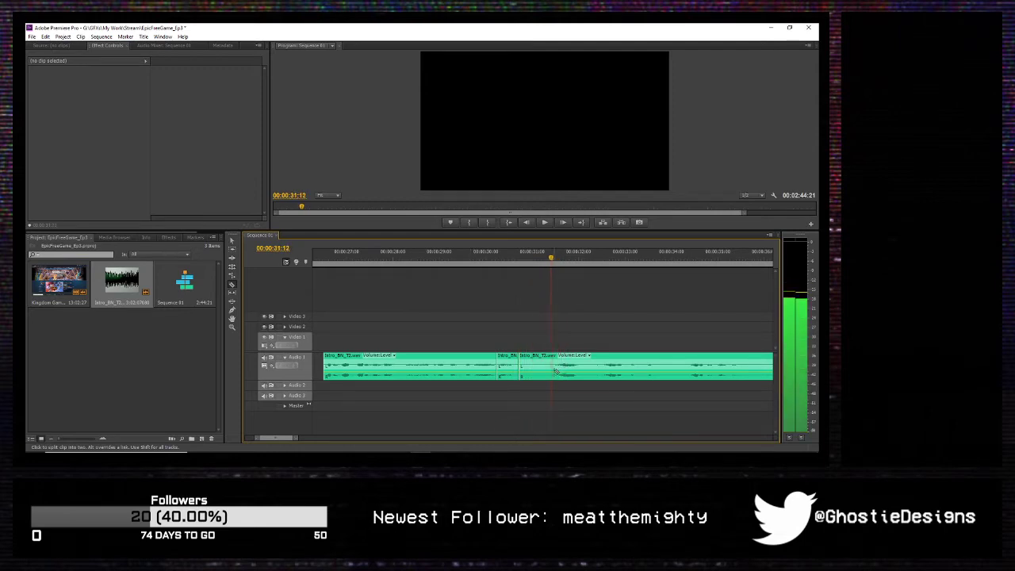
{"action": "left_click", "coordinate": [550, 367]}
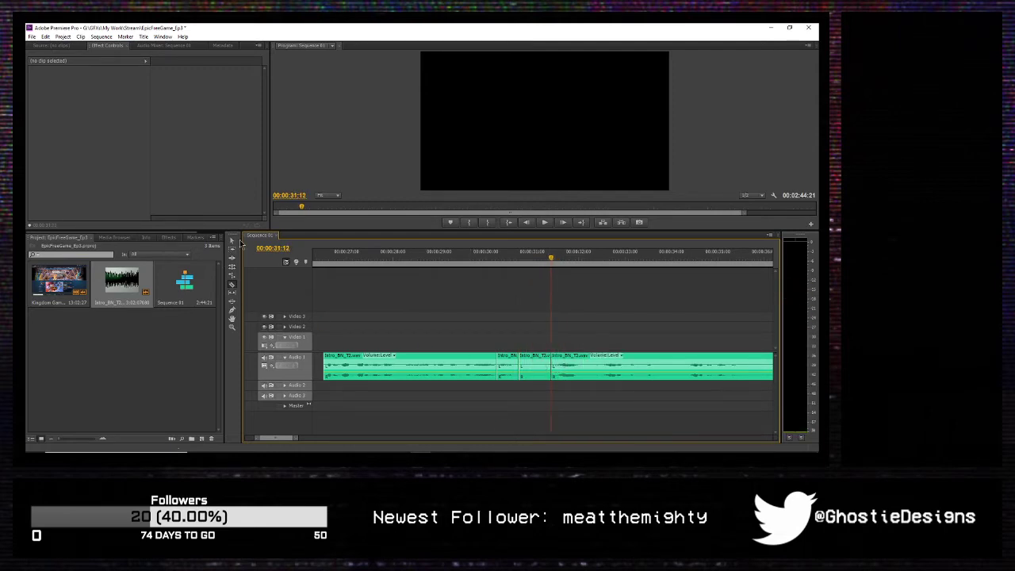
Step: Delete the piece between the 00:00:30:21 and 00:00:31:12 cuts and move the following clip earlier, leaving a small gap
{"action": "left_click", "coordinate": [232, 241]}
{"action": "left_click", "coordinate": [536, 367]}
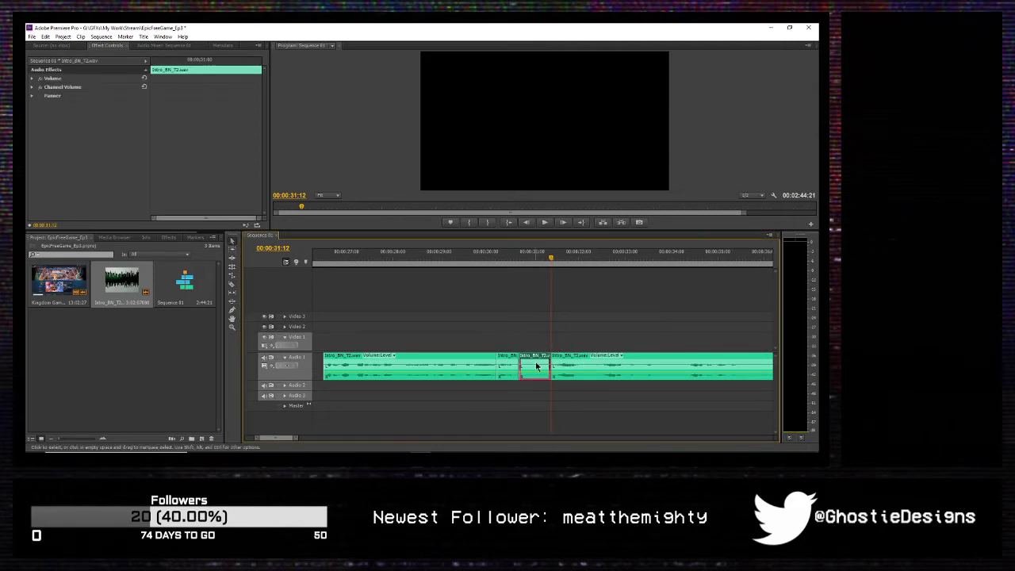
{"action": "key", "text": "Delete"}
{"action": "left_click_drag", "start_coordinate": [572, 357], "coordinate": [553, 361]}
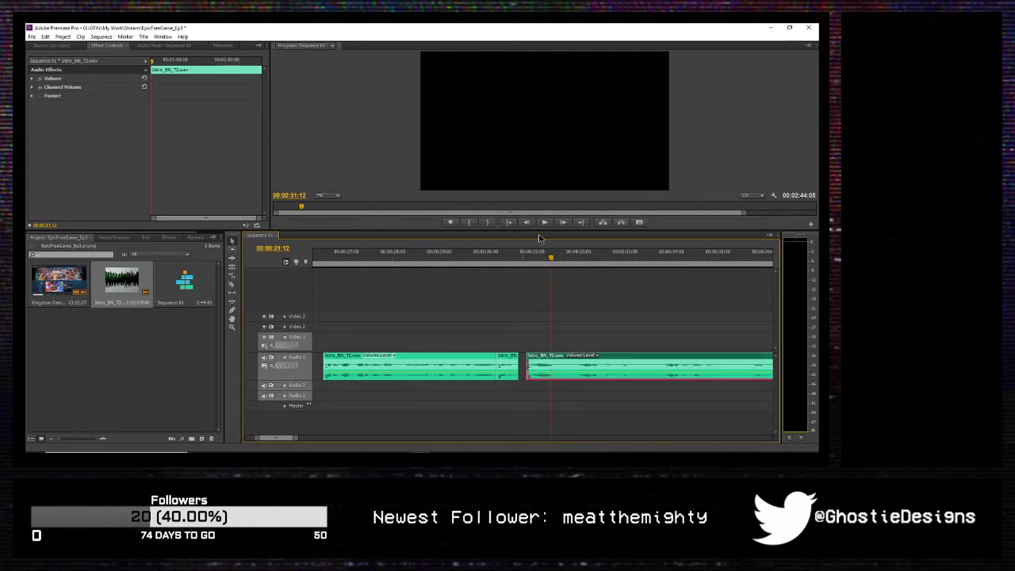
Step: Play the voice-over from the small gap after 00:00:30:21 and split the clip at 00:00:37:21
{"action": "left_click_drag", "start_coordinate": [541, 263], "coordinate": [527, 271]}
{"action": "key", "text": "space"}
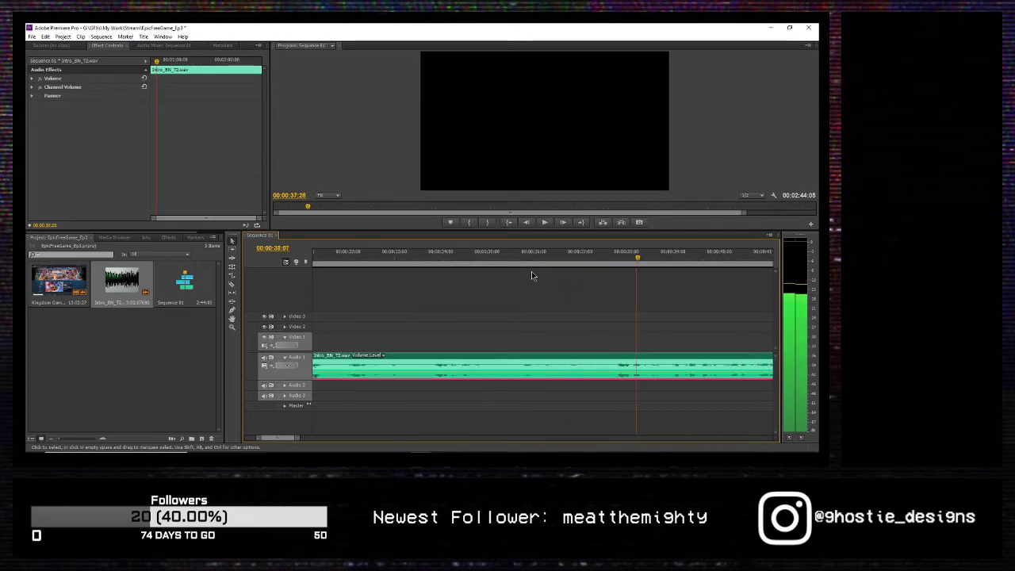
{"action": "key", "text": "j"}
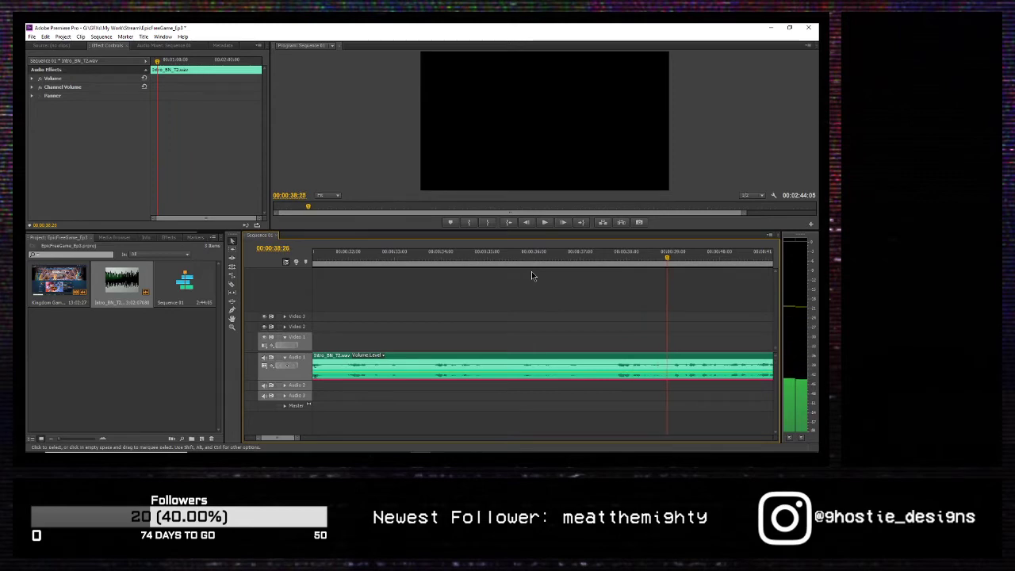
{"action": "key", "text": "Left"}
{"action": "key", "text": "Left"}
{"action": "key", "text": "Left"}
{"action": "key", "text": "Left"}
{"action": "key", "text": "Left"}
{"action": "key", "text": "Left"}
{"action": "key", "text": "Left"}
{"action": "key", "text": "Left"}
{"action": "key", "text": "Left"}
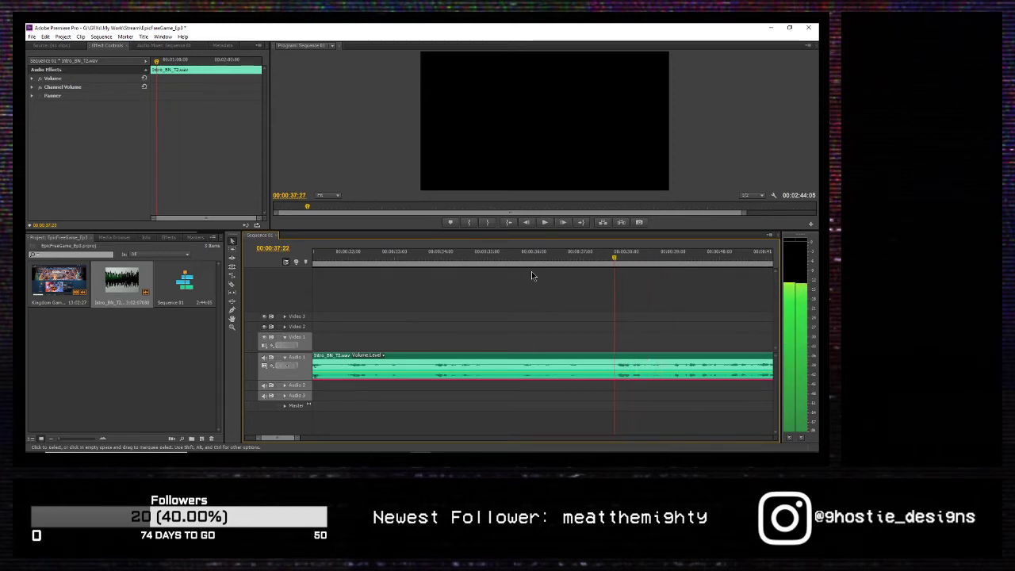
{"action": "key", "text": "Right"}
{"action": "key", "text": "Right"}
{"action": "key", "text": "Right"}
{"action": "key", "text": "Left"}
{"action": "key", "text": "Left"}
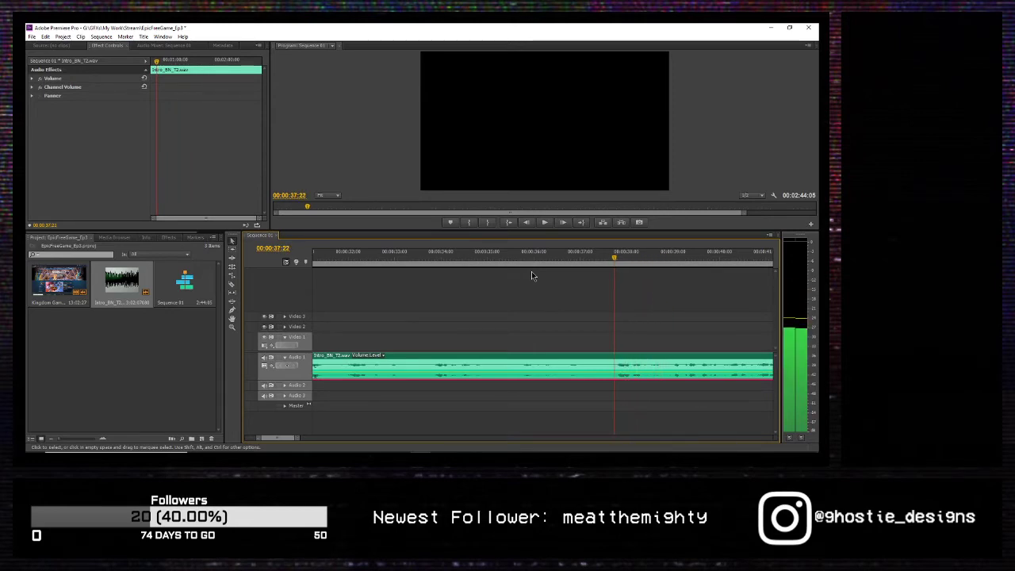
{"action": "left_click", "coordinate": [232, 284]}
{"action": "left_click", "coordinate": [615, 356]}
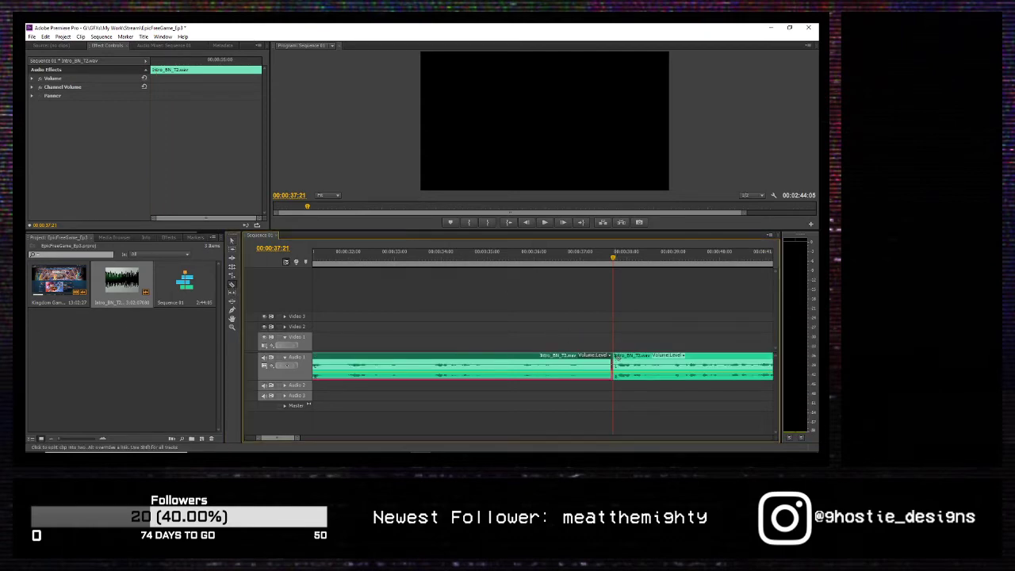
Step: Delete the clip before the 00:00:37:21 cut and move the following voice-over clip earlier, leaving a small gap after the previous clip
{"action": "left_click", "coordinate": [232, 241]}
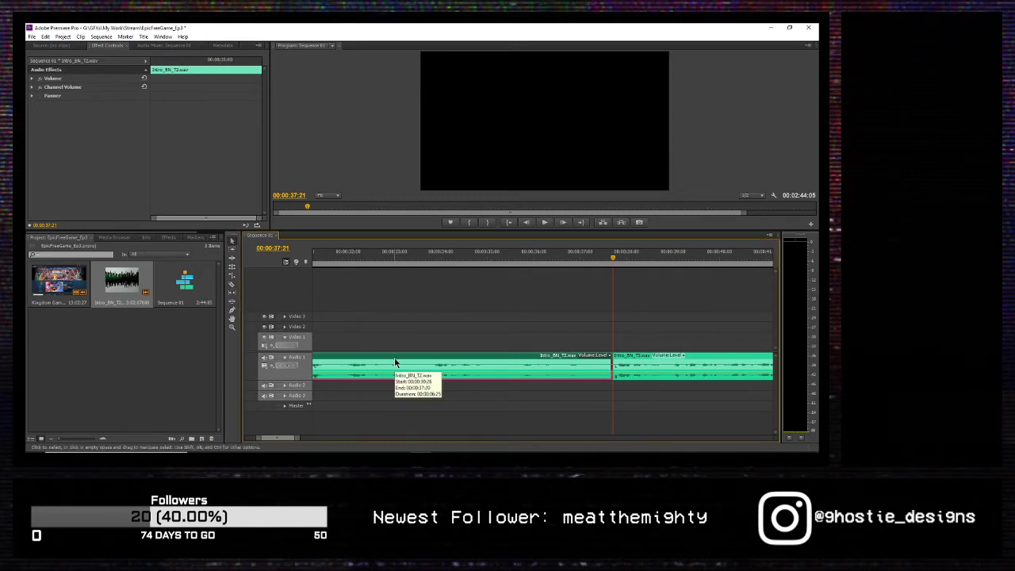
{"action": "key", "text": "Delete"}
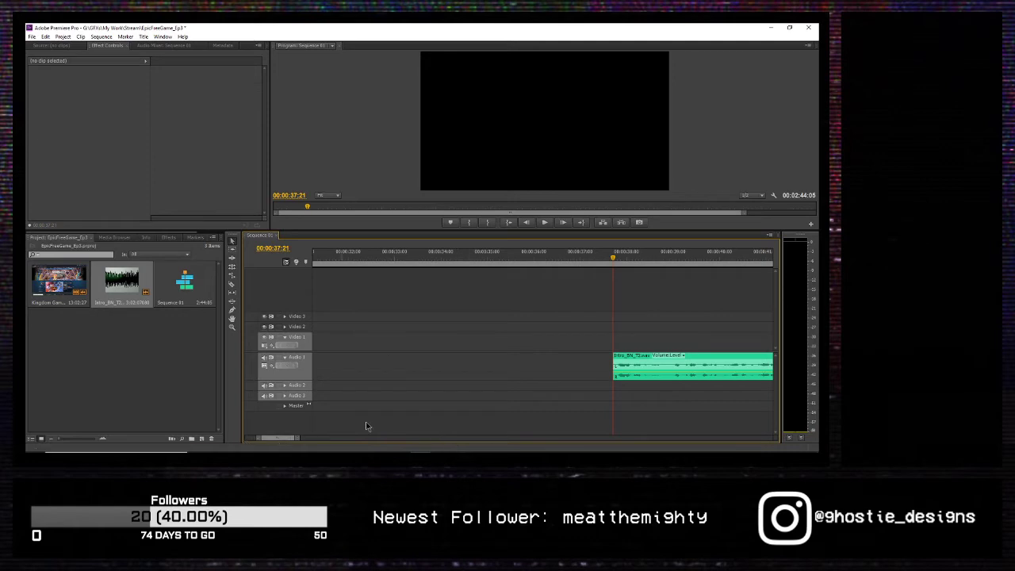
{"action": "left_click_drag", "start_coordinate": [646, 357], "coordinate": [377, 370]}
{"action": "left_click_drag", "start_coordinate": [260, 438], "coordinate": [248, 439]}
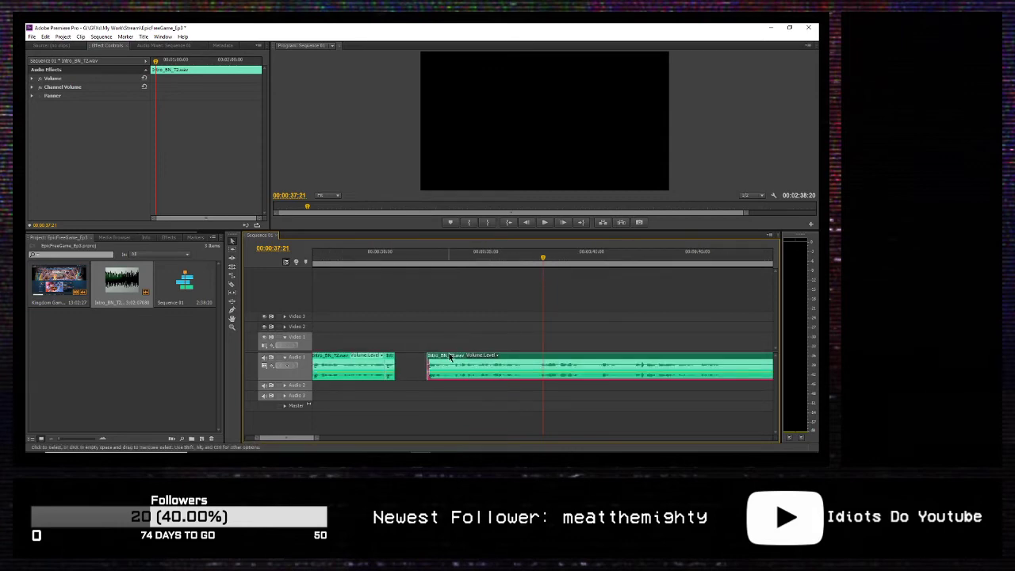
{"action": "left_click_drag", "start_coordinate": [450, 357], "coordinate": [422, 353]}
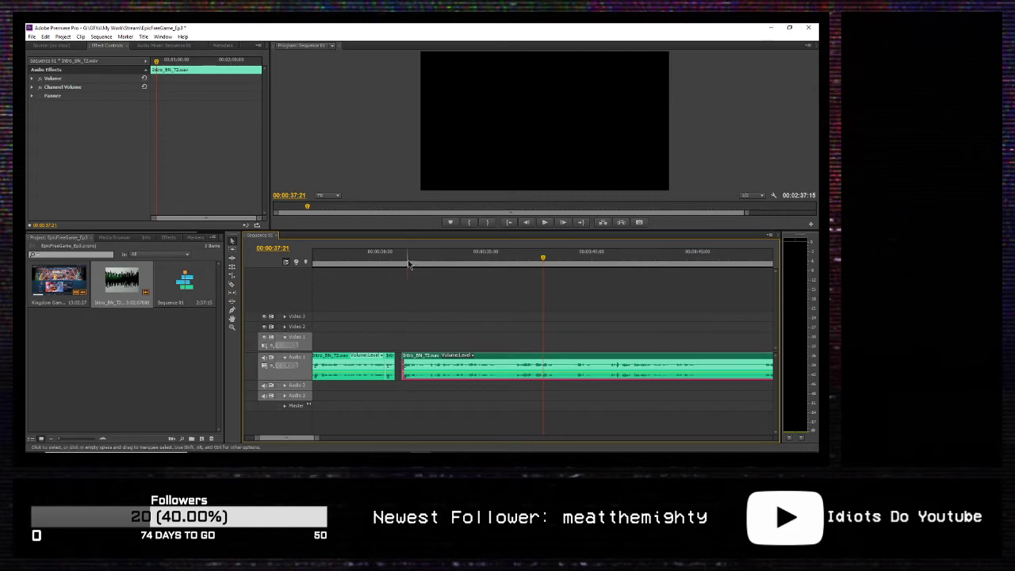
Step: Play the moved voice-over clip from the gap before it and split it at 00:00:35:18
{"action": "left_click_drag", "start_coordinate": [406, 259], "coordinate": [399, 269]}
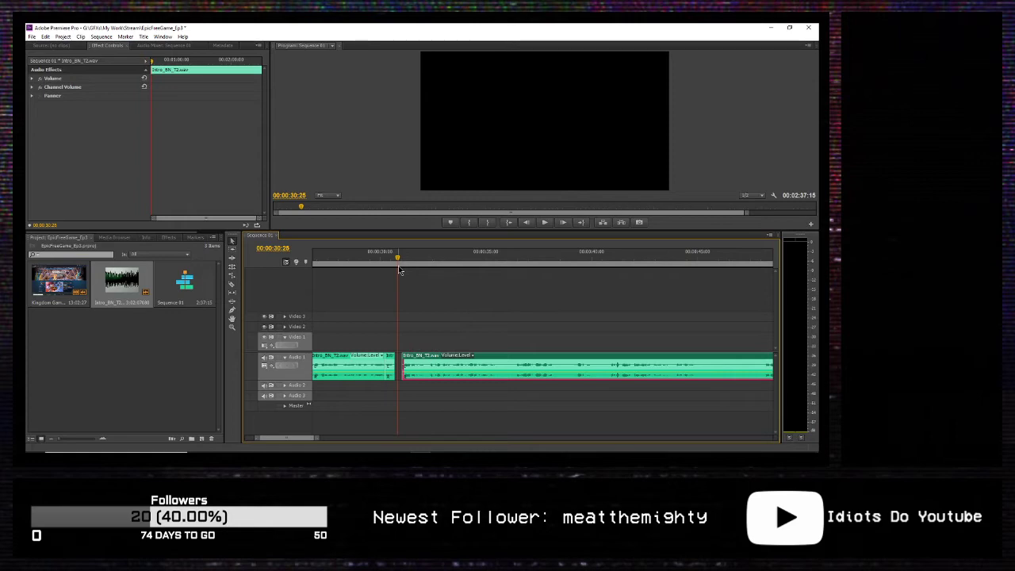
{"action": "key", "text": "space"}
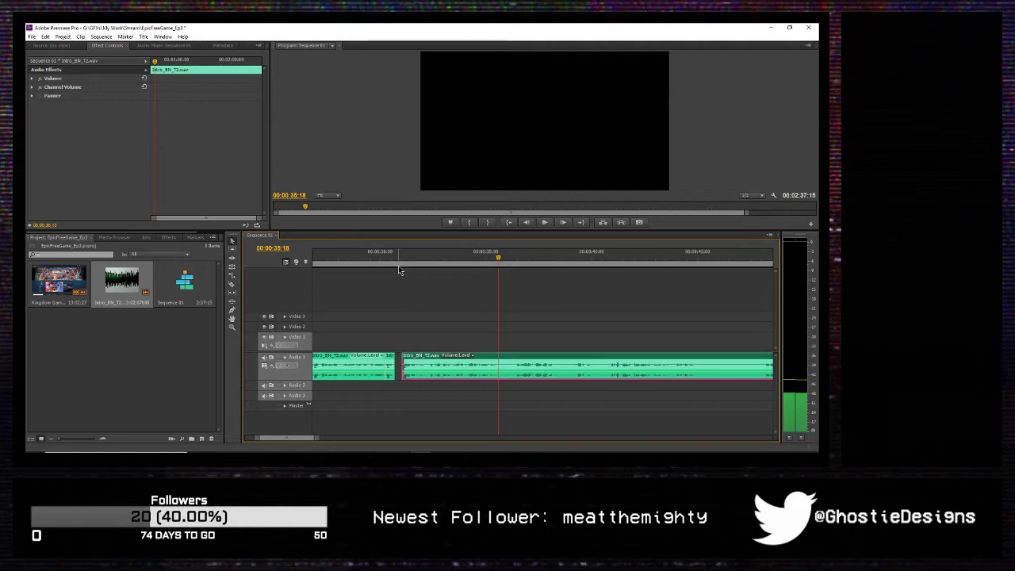
{"action": "left_click", "coordinate": [232, 283]}
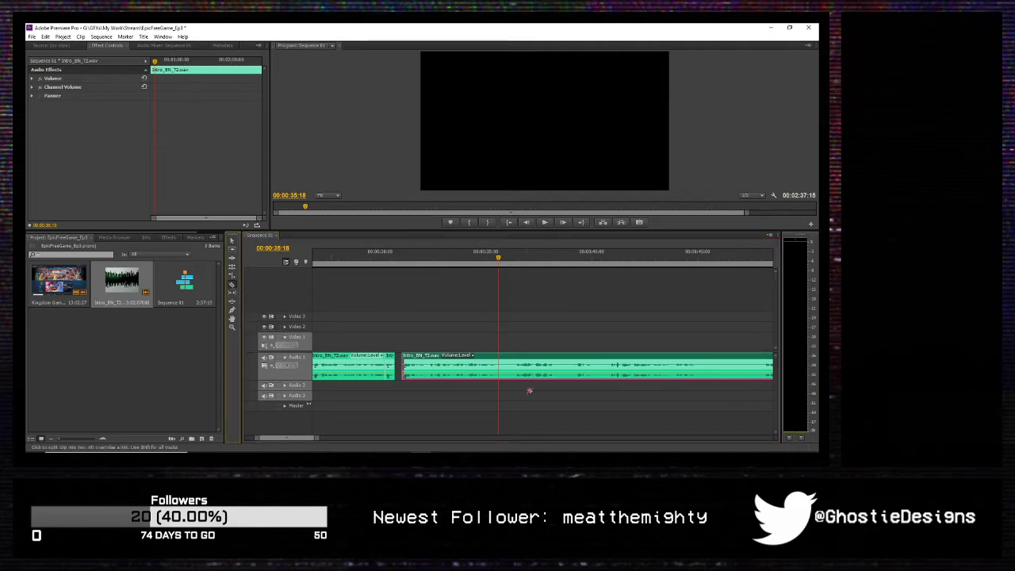
{"action": "left_click", "coordinate": [498, 371]}
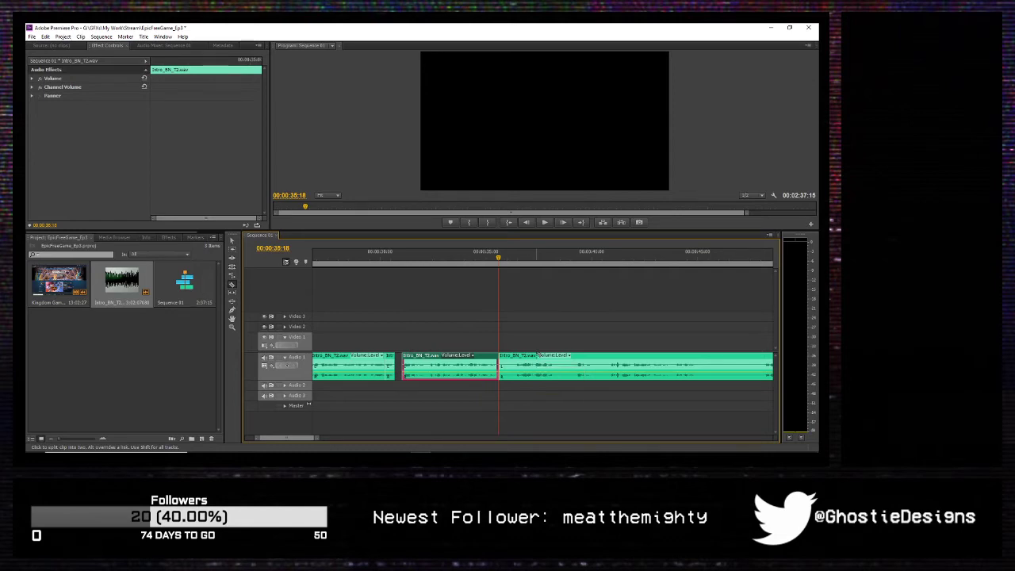
Step: Play on from the 00:00:35:18 cut and split the voice-over at 00:00:36:12
{"action": "key", "text": "space"}
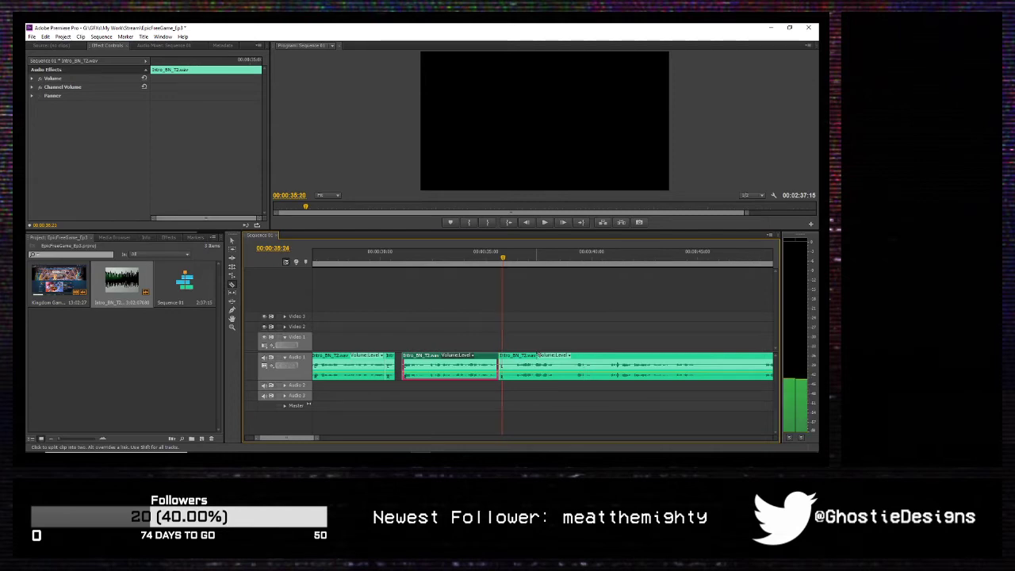
{"action": "key", "text": "Left"}
{"action": "key", "text": "Left"}
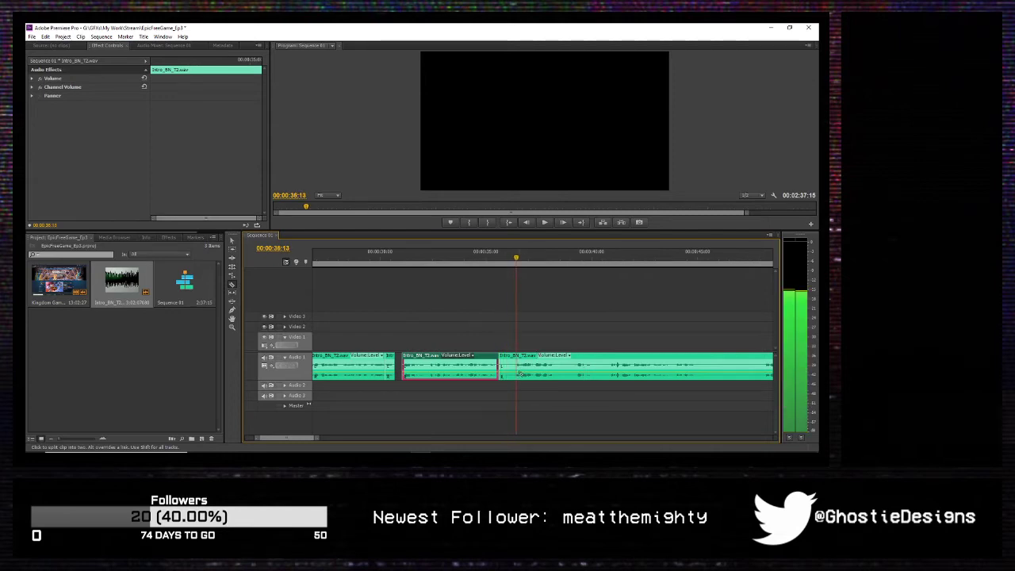
{"action": "left_click", "coordinate": [516, 372]}
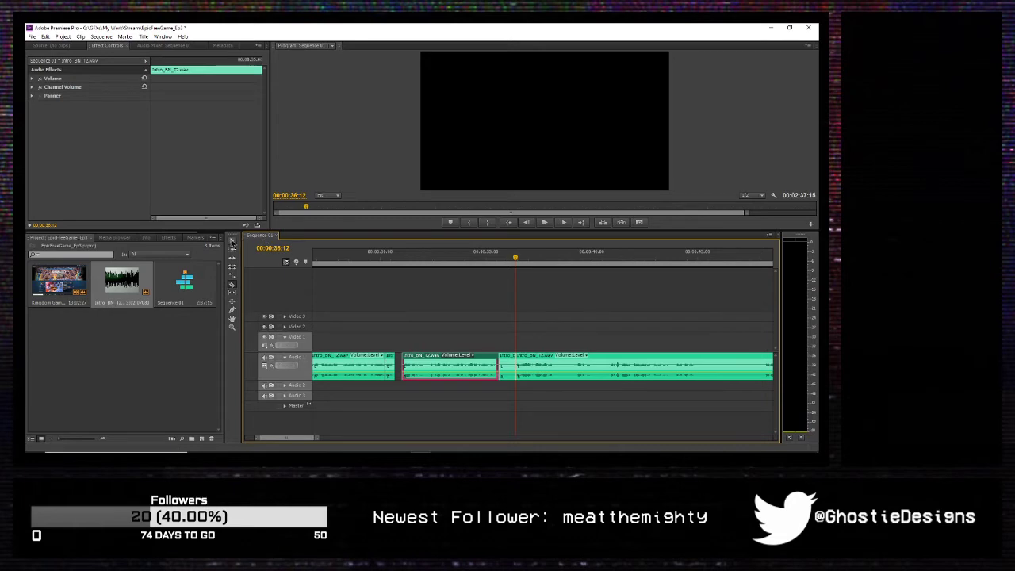
Step: Delete the short piece between the 00:00:35:18 and 00:00:36:12 cuts, leaving its gap open
{"action": "left_click", "coordinate": [231, 242]}
{"action": "left_click", "coordinate": [507, 361]}
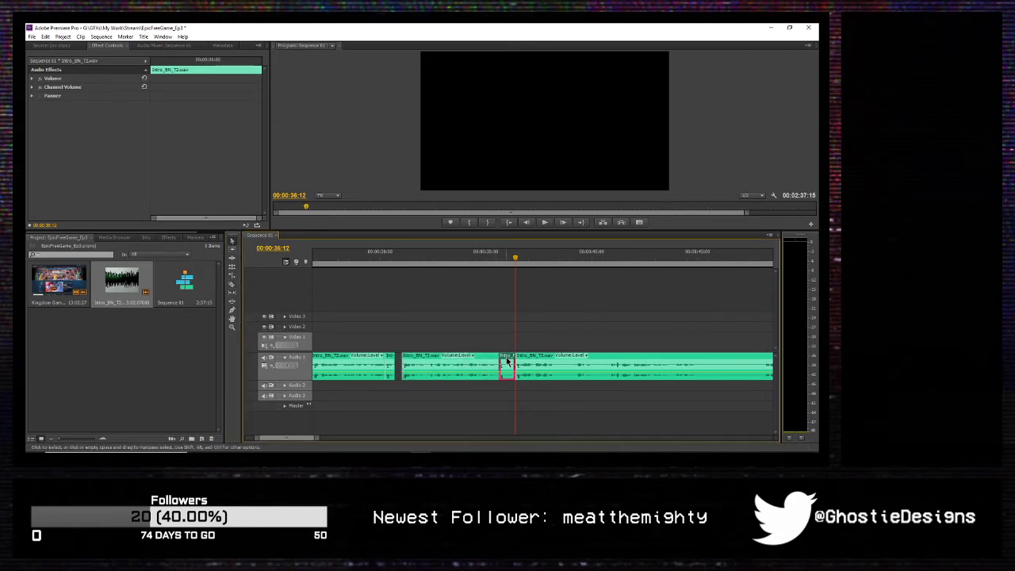
{"action": "key", "text": "Delete"}
Step: Play on from 00:00:36:12 and split the voice-over at 00:00:38:07
{"action": "key", "text": "space"}
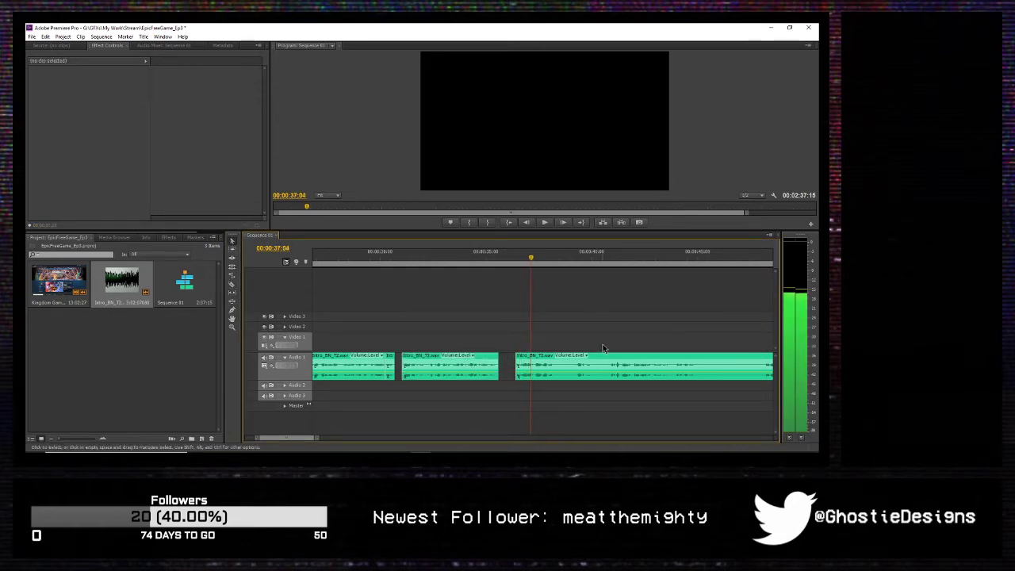
{"action": "key", "text": "space"}
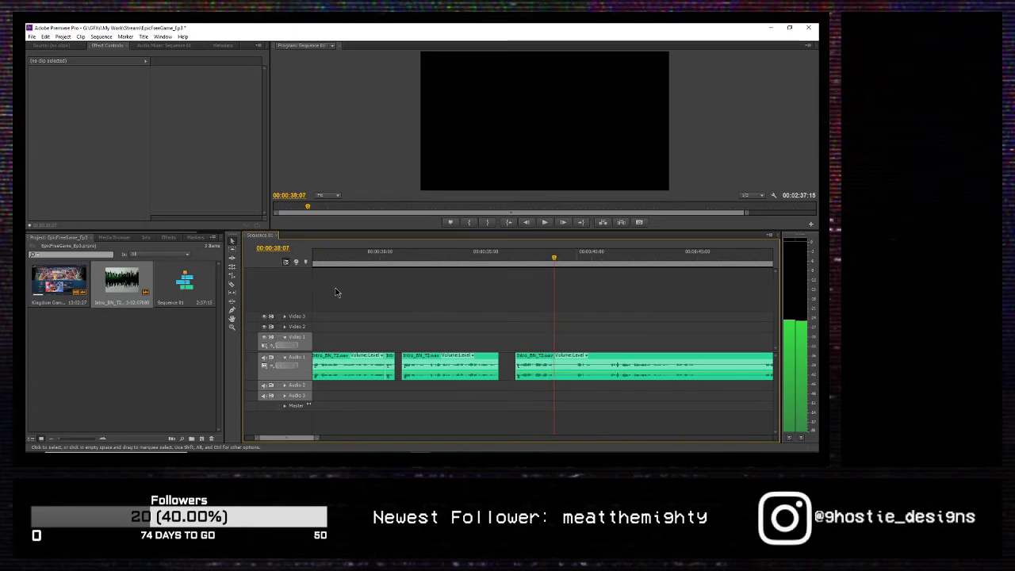
{"action": "left_click", "coordinate": [232, 284]}
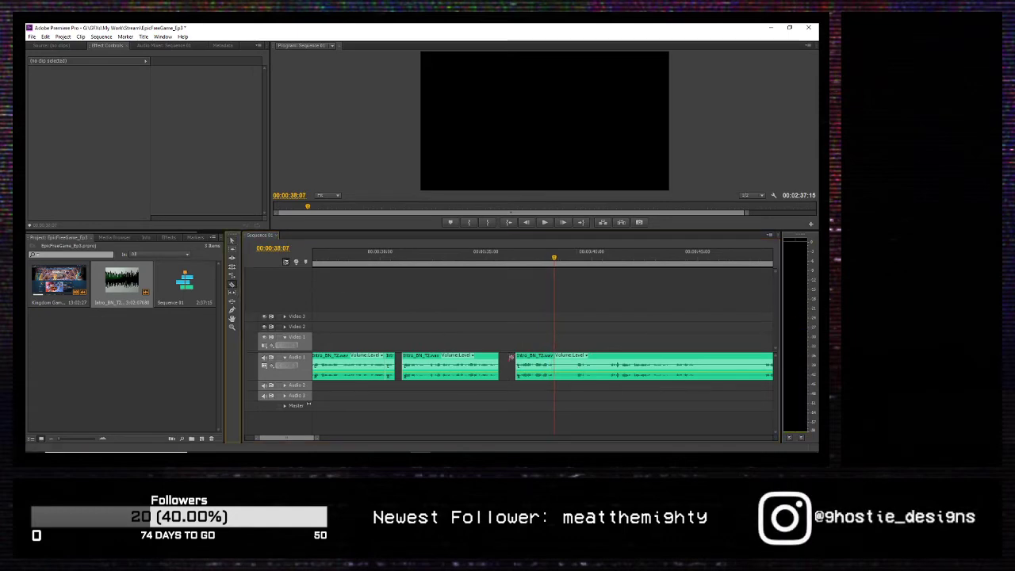
{"action": "left_click", "coordinate": [556, 367]}
Step: Play on from the 00:00:38:07 cut, step back frame by frame and split the voice-over at 00:00:39:02, undoing a slightly later split
{"action": "key", "text": "space"}
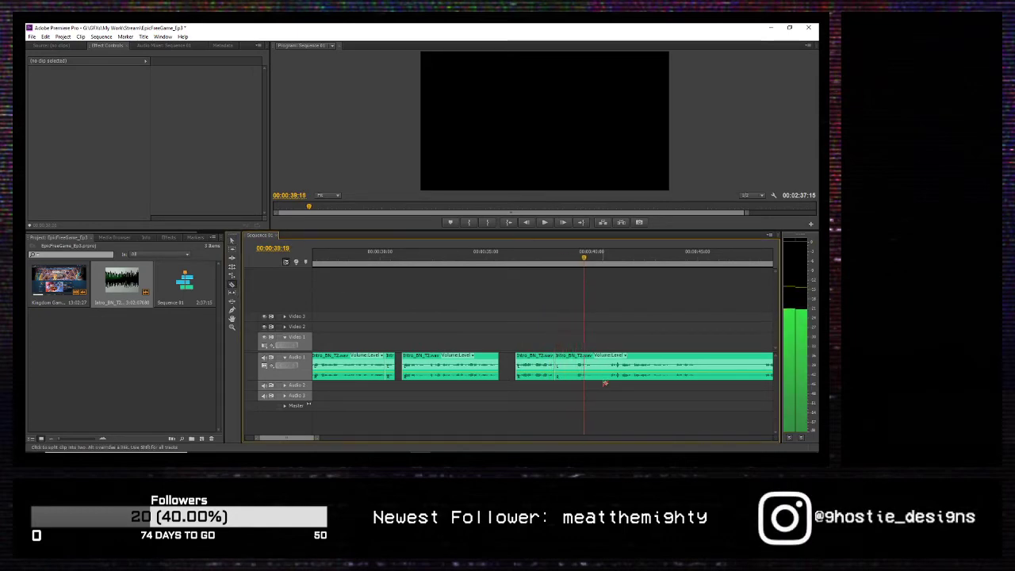
{"action": "key", "text": "space"}
{"action": "key", "text": "Left"}
{"action": "key", "text": "Left"}
{"action": "key", "text": "Left"}
{"action": "key", "text": "Left"}
{"action": "key", "text": "Left"}
{"action": "key", "text": "Left"}
{"action": "key", "text": "Left"}
{"action": "key", "text": "Left"}
{"action": "key", "text": "Left"}
{"action": "key", "text": "Left"}
{"action": "key", "text": "Left"}
{"action": "key", "text": "Left"}
{"action": "key", "text": "Left"}
{"action": "key", "text": "Left"}
{"action": "key", "text": "Left"}
{"action": "key", "text": "Left"}
{"action": "key", "text": "Left"}
{"action": "key", "text": "Left"}
{"action": "key", "text": "Left"}
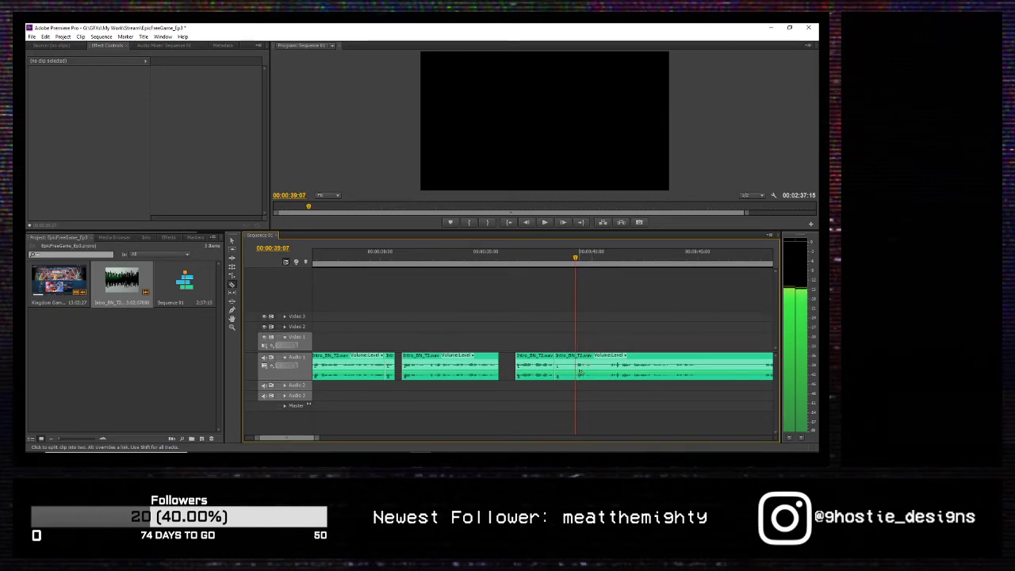
{"action": "key", "text": "Left"}
{"action": "left_click", "coordinate": [575, 366]}
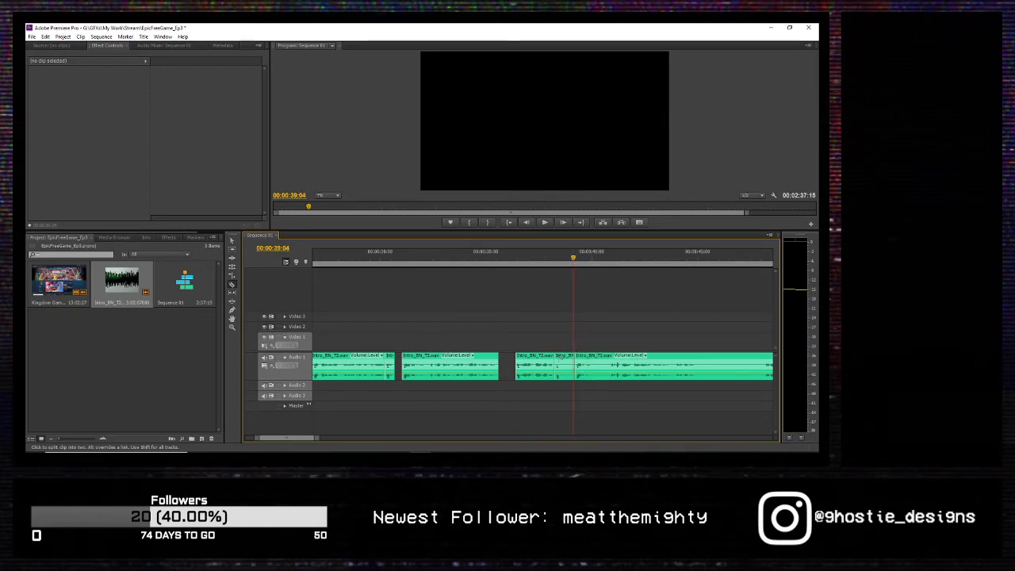
{"action": "key", "text": "Left"}
{"action": "key", "text": "Left"}
{"action": "key", "text": "ctrl+z"}
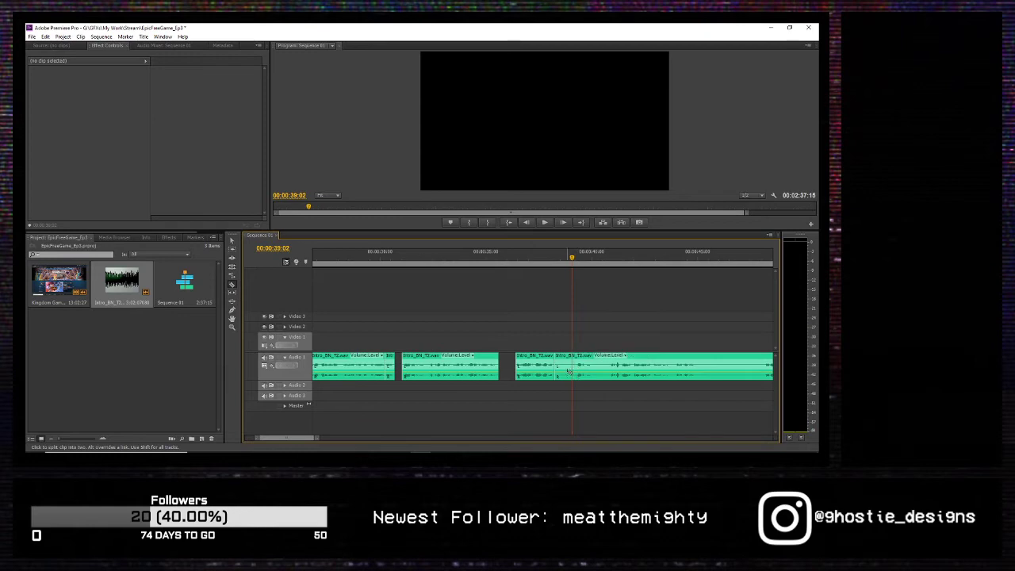
{"action": "left_click", "coordinate": [572, 367]}
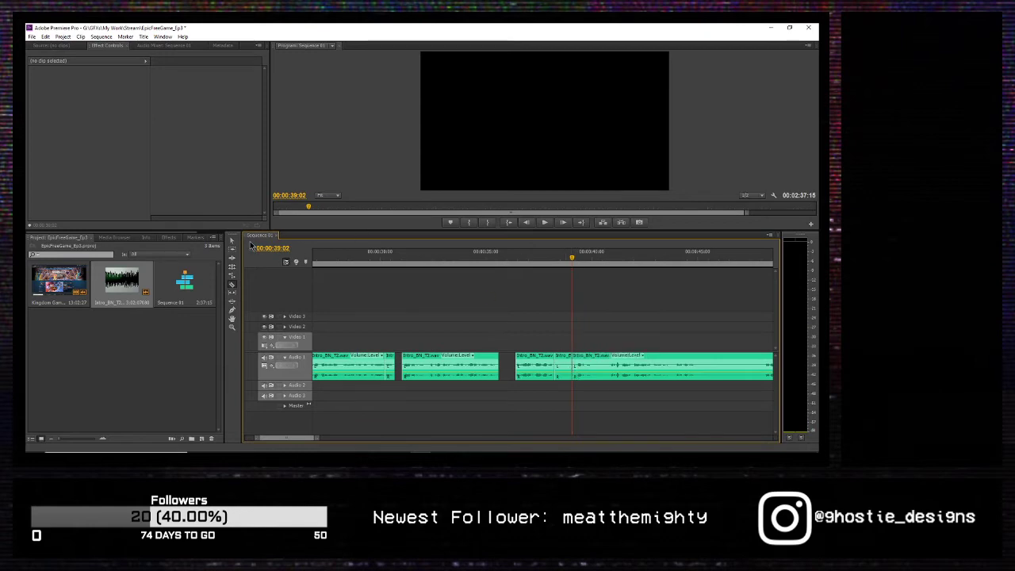
Step: Delete the piece between the 00:00:38:07 and 00:00:39:02 cuts and close its gap with Ripple Delete
{"action": "left_click", "coordinate": [232, 246]}
{"action": "left_click", "coordinate": [562, 360]}
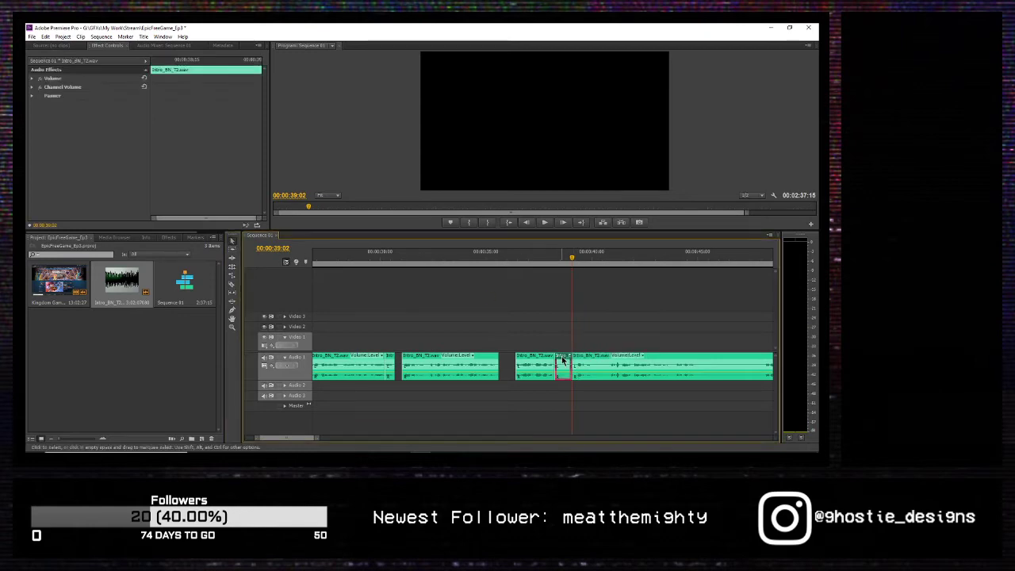
{"action": "key", "text": "Delete"}
{"action": "left_click", "coordinate": [563, 364]}
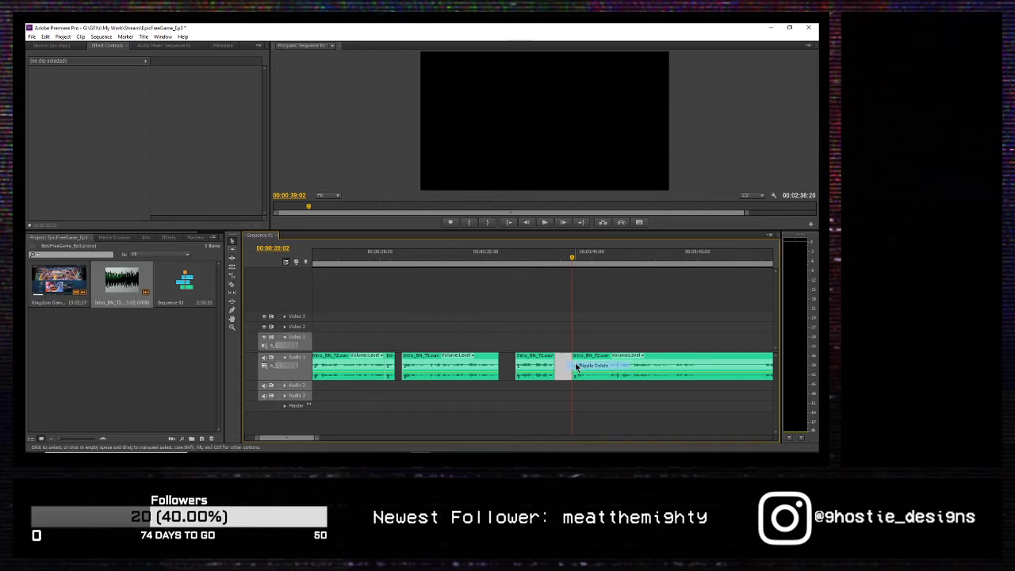
{"action": "key", "text": "Delete"}
Step: Move the playhead past the closed join and split the voice-over at 00:00:39:08
{"action": "mouse_move", "coordinate": [571, 260]}
{"action": "left_mouse_down"}
{"action": "mouse_move", "coordinate": [560, 262]}
{"action": "mouse_move", "coordinate": [576, 265]}
{"action": "left_mouse_up"}
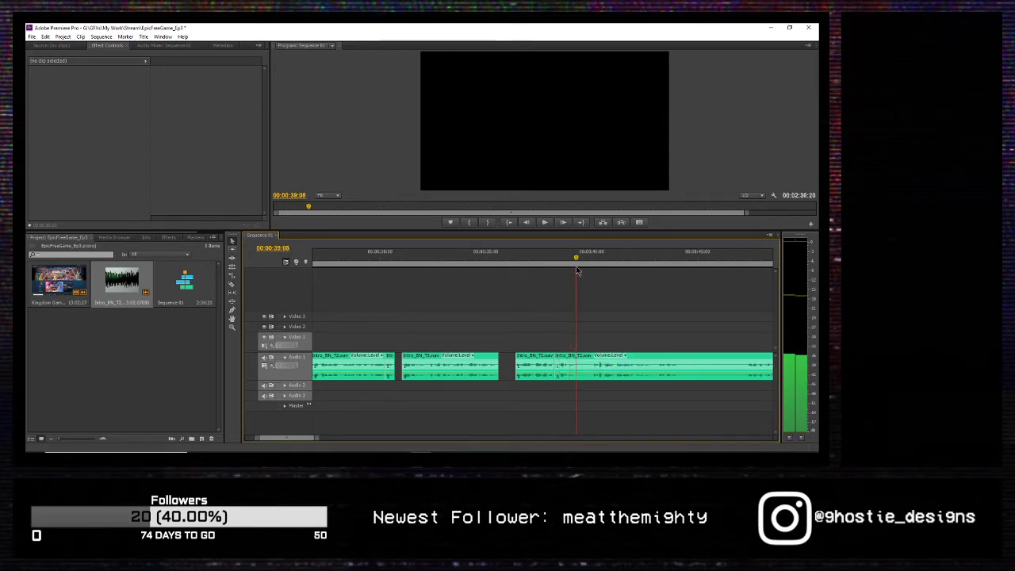
{"action": "left_click", "coordinate": [233, 284]}
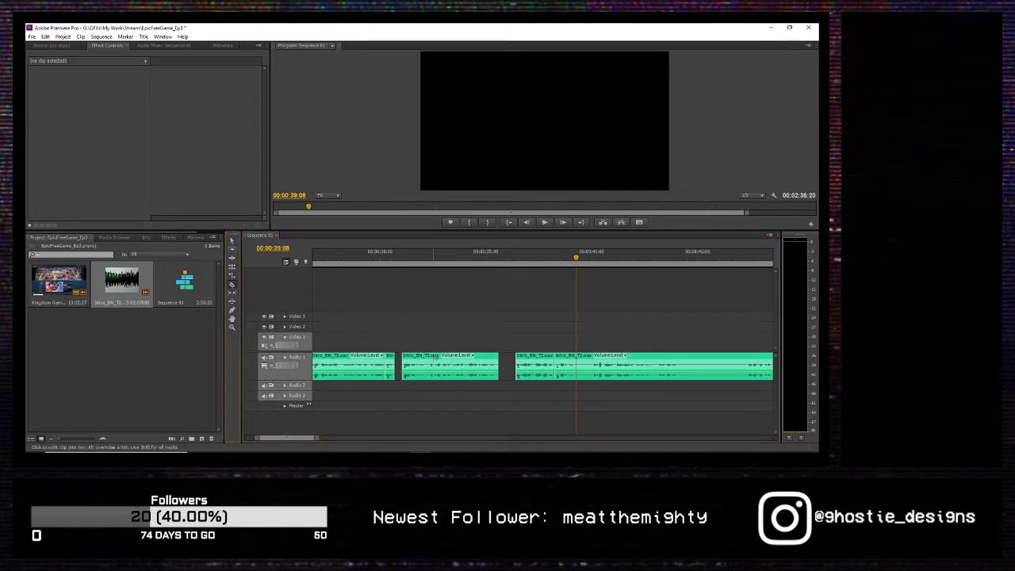
{"action": "left_click", "coordinate": [576, 372]}
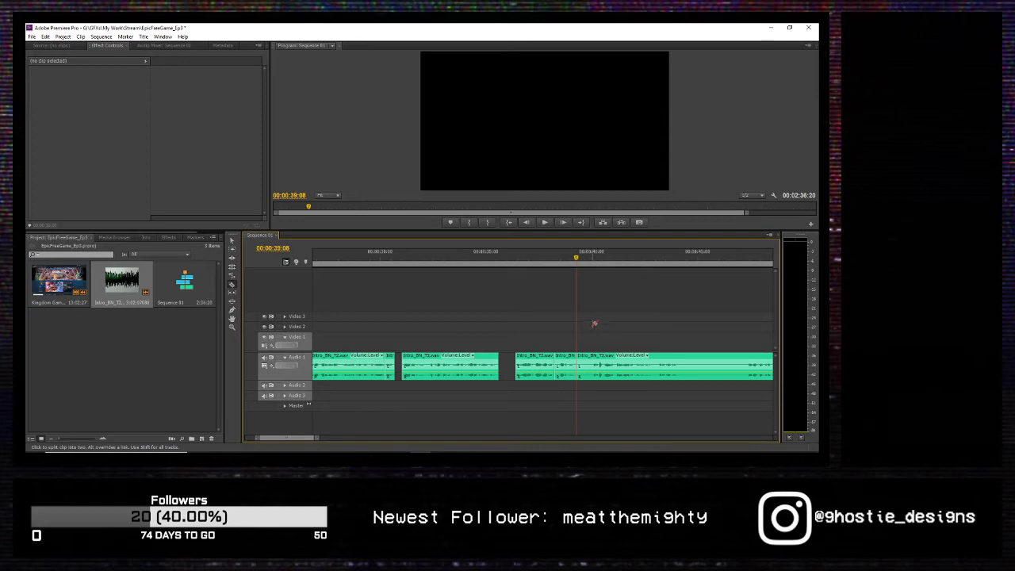
Step: Play on from the 00:00:39:08 cut, step back to just before the next words and split the voice-over at 00:00:39:28
{"action": "key", "text": "space"}
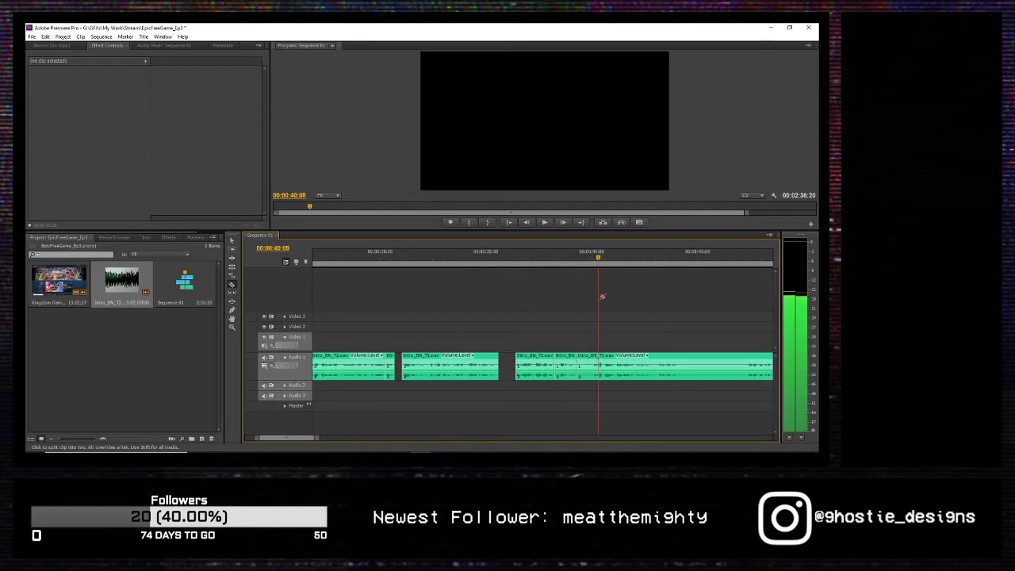
{"action": "key", "text": "space"}
{"action": "key", "text": "Left"}
{"action": "key", "text": "Left"}
{"action": "key", "text": "Left"}
{"action": "key", "text": "Left"}
{"action": "key", "text": "Left"}
{"action": "key", "text": "Left"}
{"action": "key", "text": "Left"}
{"action": "key", "text": "Left"}
{"action": "key", "text": "Left"}
{"action": "key", "text": "Left"}
{"action": "key", "text": "Left"}
{"action": "key", "text": "Left"}
{"action": "key", "text": "Left"}
{"action": "key", "text": "Left"}
{"action": "key", "text": "Left"}
{"action": "key", "text": "Left"}
{"action": "key", "text": "Left"}
{"action": "key", "text": "Left"}
{"action": "key", "text": "Left"}
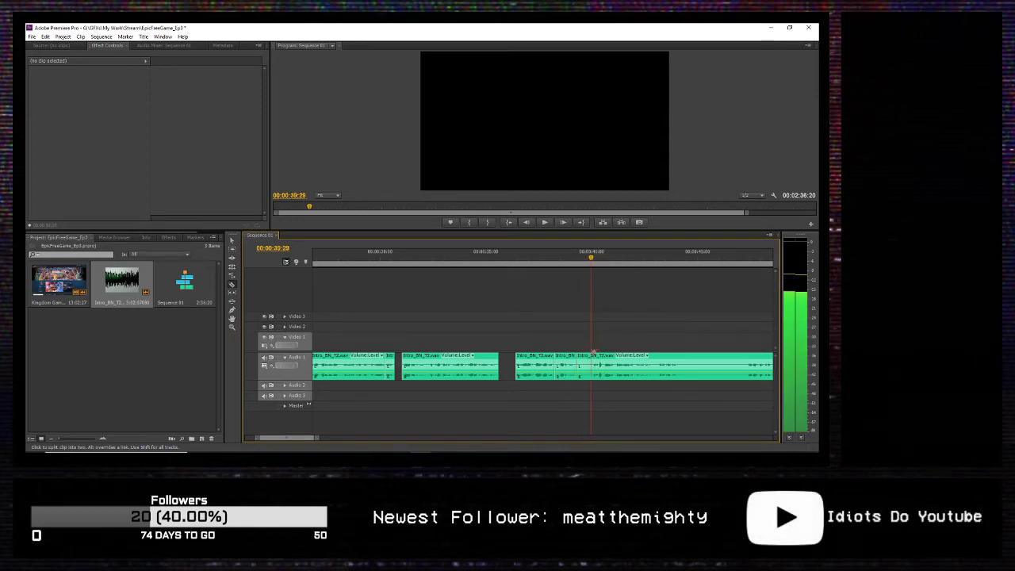
{"action": "key", "text": "Left"}
{"action": "left_click", "coordinate": [591, 358]}
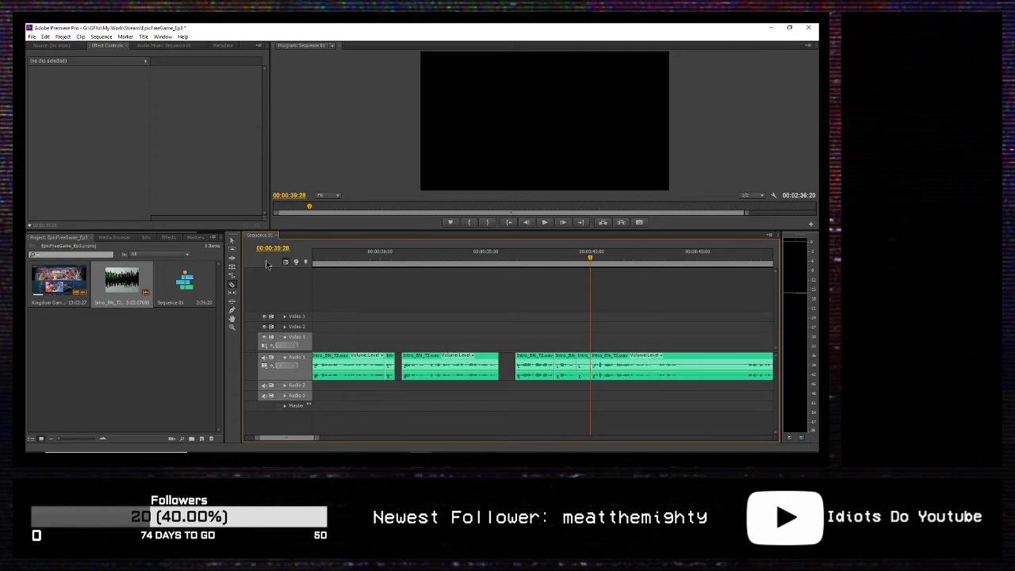
Step: Delete the piece between the 00:00:39:08 and 00:00:39:28 cuts and close its gap with Ripple Delete
{"action": "left_click", "coordinate": [232, 242]}
{"action": "left_click", "coordinate": [582, 359]}
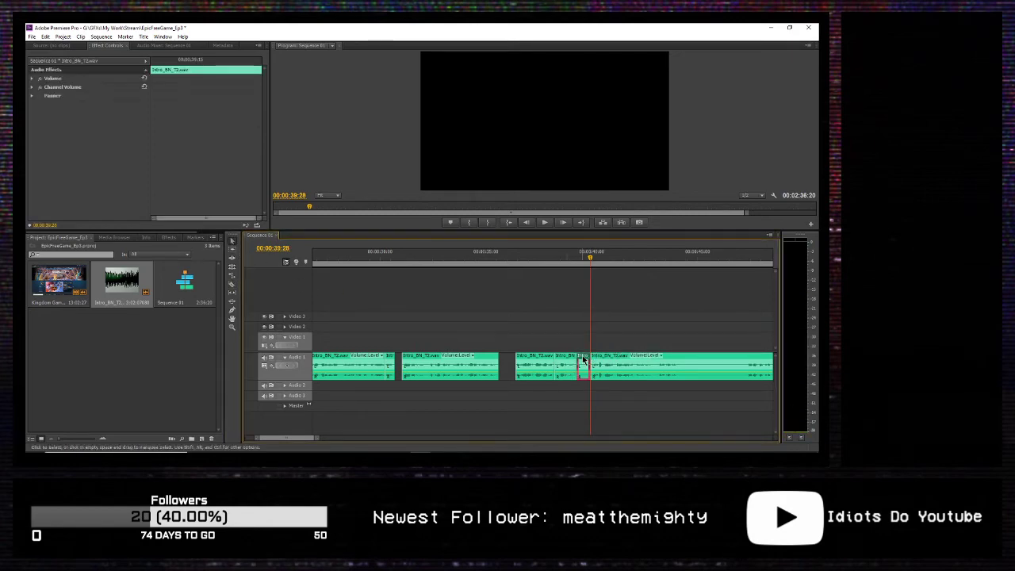
{"action": "key", "text": "Delete"}
{"action": "right_click", "coordinate": [586, 357]}
{"action": "left_click", "coordinate": [593, 363]}
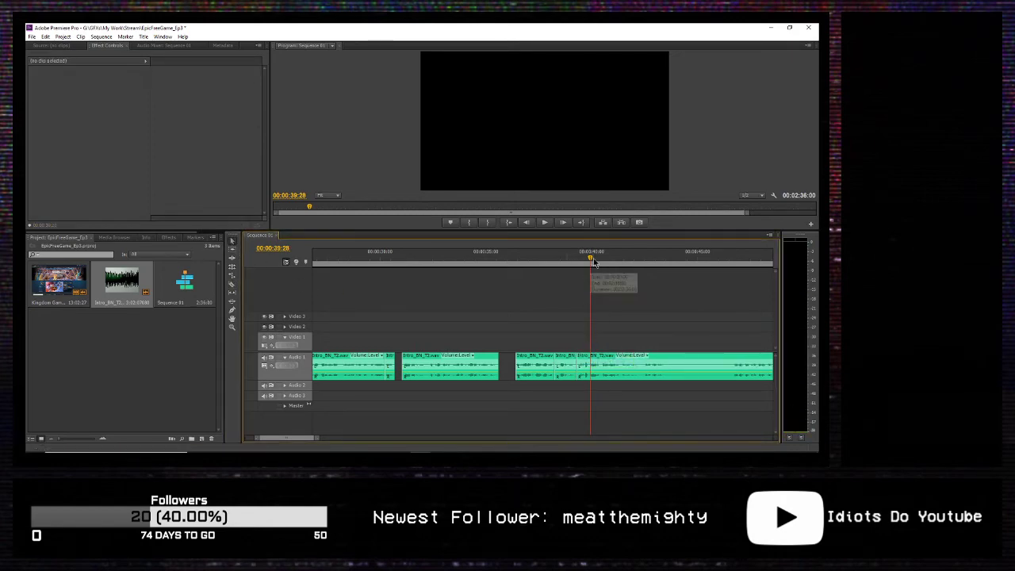
Step: Play the voice-over on from the closed join, return to the pause after the phrase and split the clip at 00:00:41:11
{"action": "left_click_drag", "start_coordinate": [590, 258], "coordinate": [578, 261]}
{"action": "key", "text": "space"}
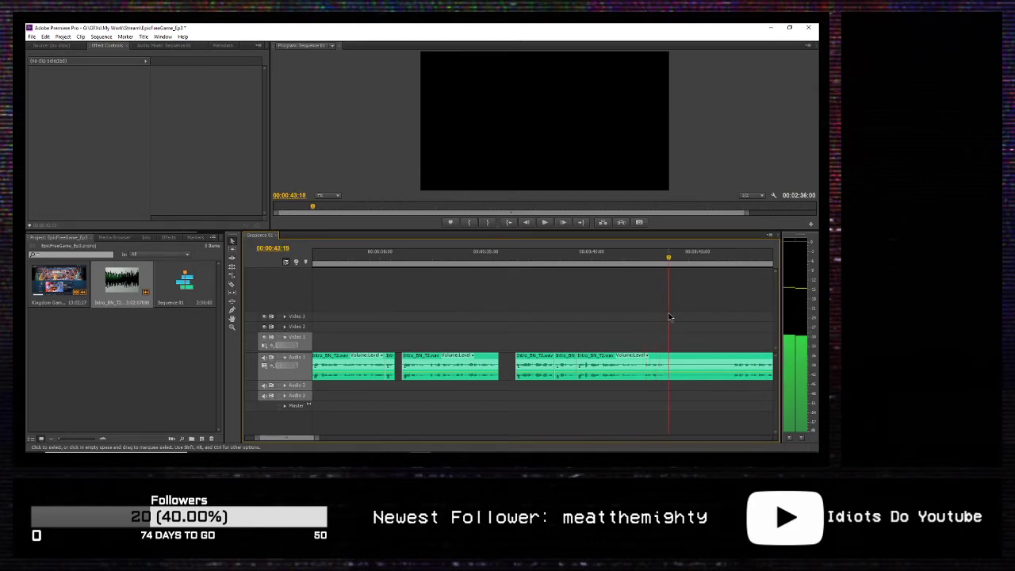
{"action": "key", "text": "space"}
{"action": "key", "text": "j"}
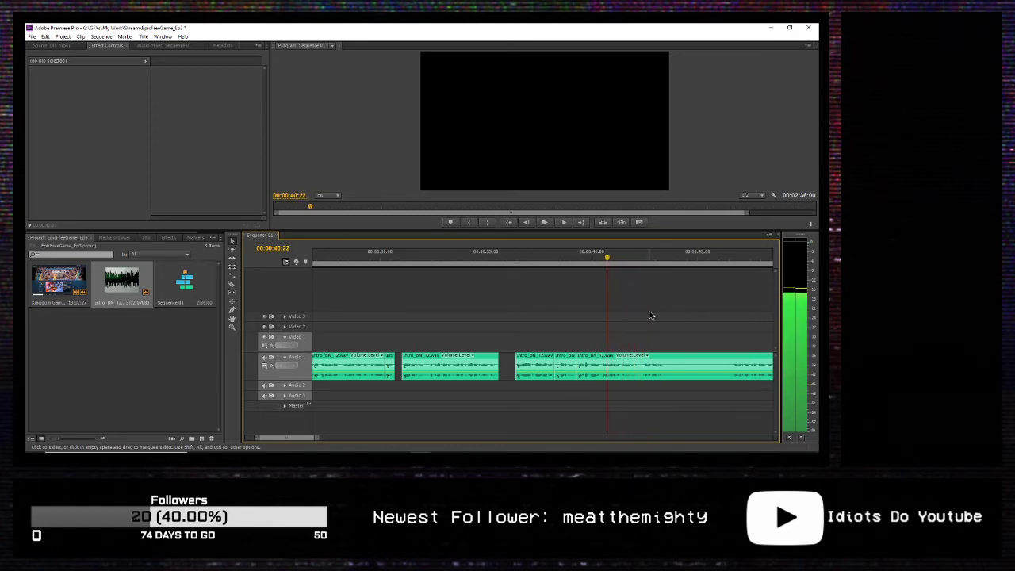
{"action": "key", "text": "l"}
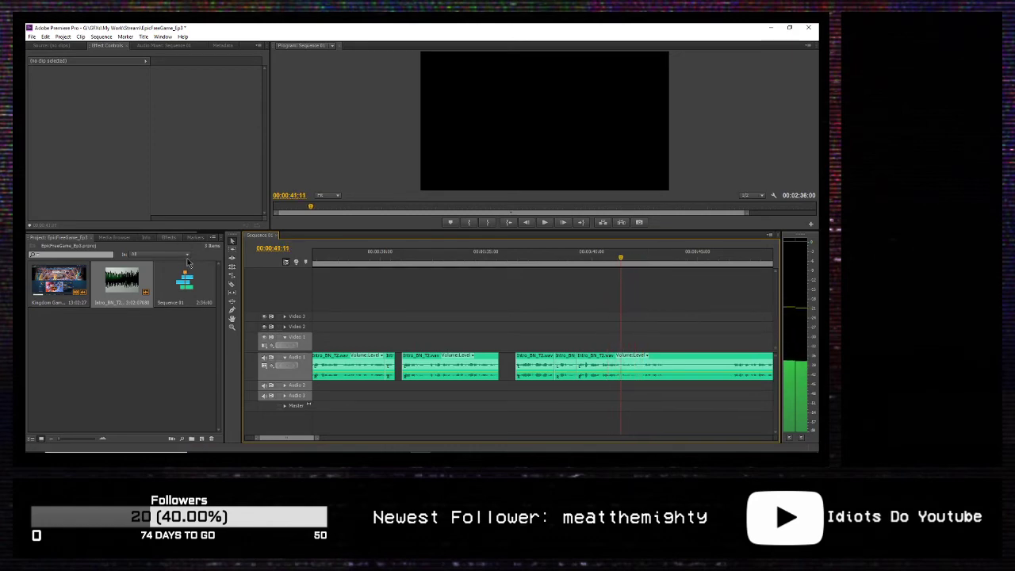
{"action": "key", "text": "c"}
{"action": "left_click", "coordinate": [620, 365]}
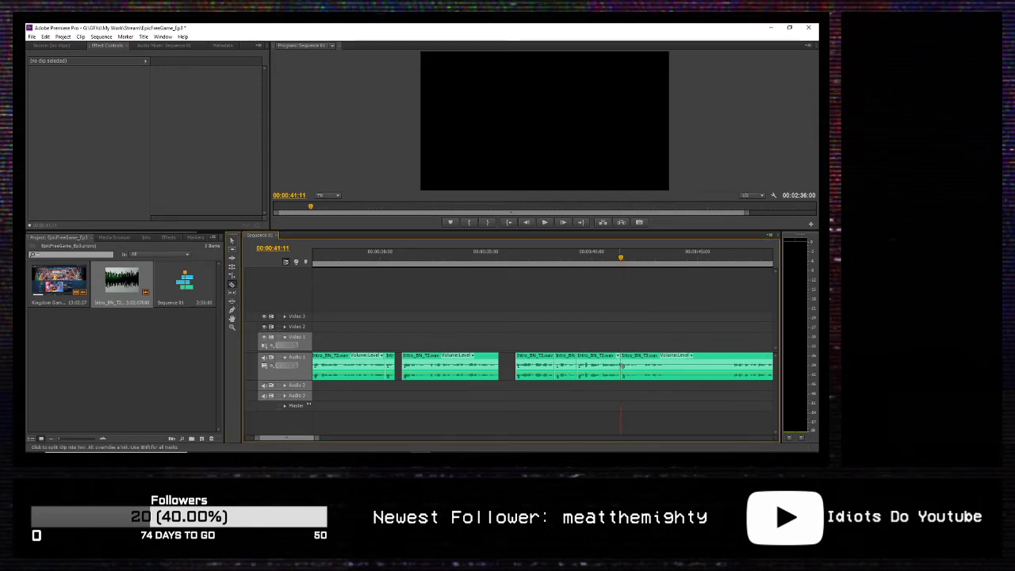
Step: Play on from the 00:00:41:11 cut, step back to just before the next words and split the voice-over at 00:00:42:14
{"action": "key", "text": "l"}
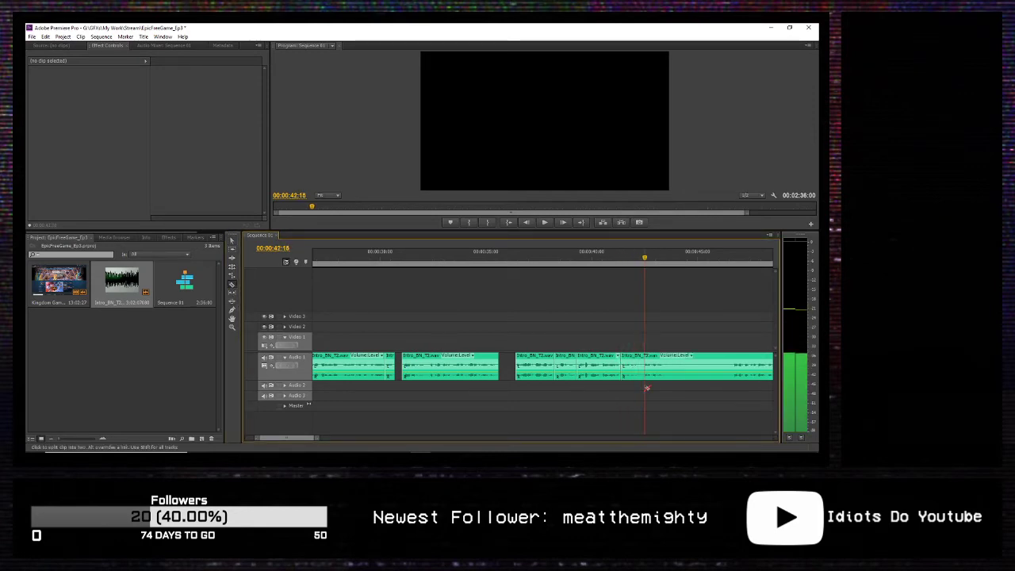
{"action": "key", "text": "Left"}
{"action": "key", "text": "Left"}
{"action": "left_click", "coordinate": [645, 372]}
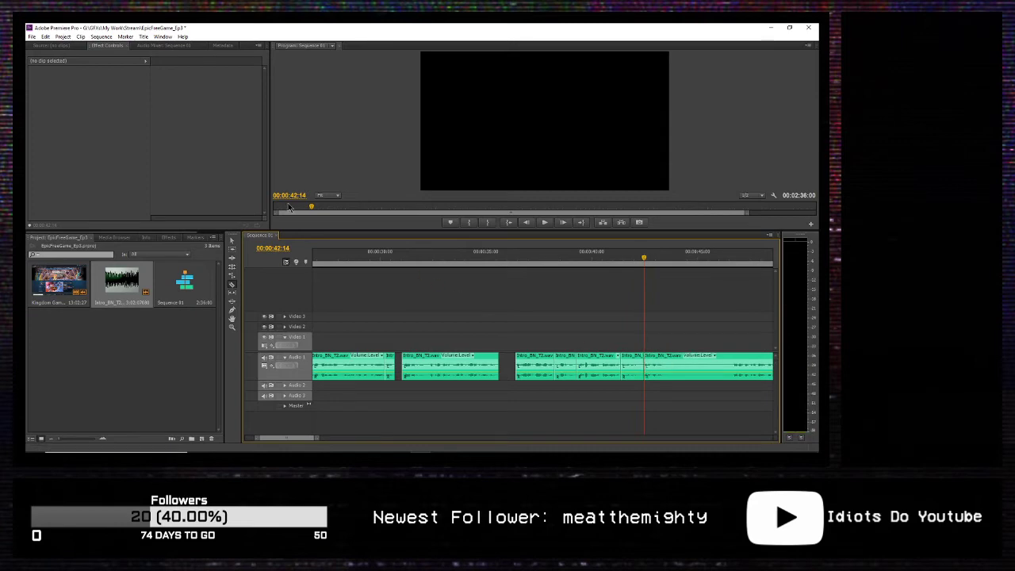
Step: Delete the piece between the 00:00:41:11 and 00:00:42:14 cuts and move the remaining voice-over back against the previous piece
{"action": "left_click", "coordinate": [639, 362]}
{"action": "key", "text": "Delete"}
{"action": "left_click_drag", "start_coordinate": [654, 363], "coordinate": [636, 360]}
Step: Play across the closed join to check it, stop at the end of the phrase and split the voice-over at 00:00:42:16
{"action": "left_click_drag", "start_coordinate": [643, 262], "coordinate": [609, 276]}
{"action": "key", "text": "space"}
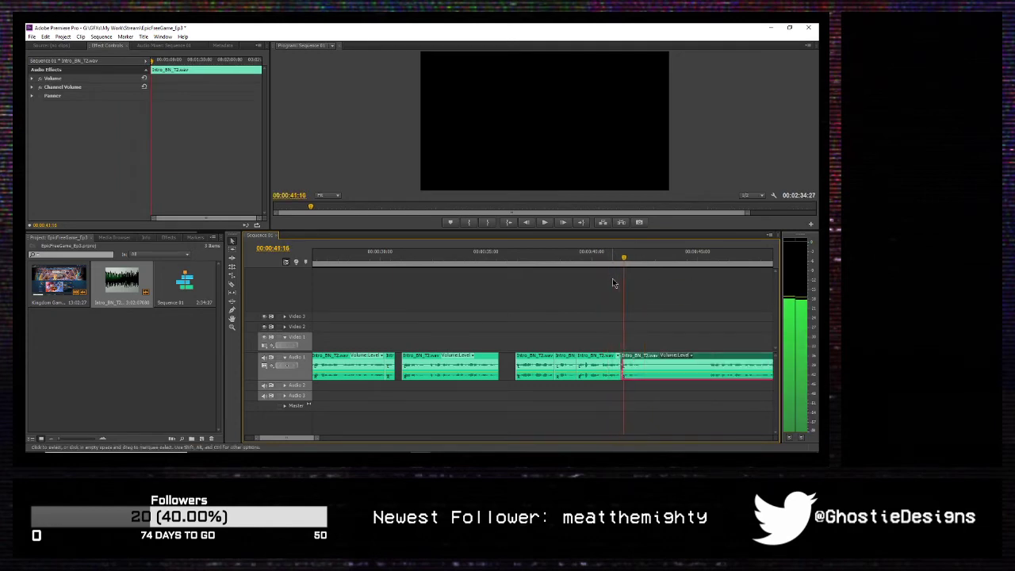
{"action": "key", "text": "space"}
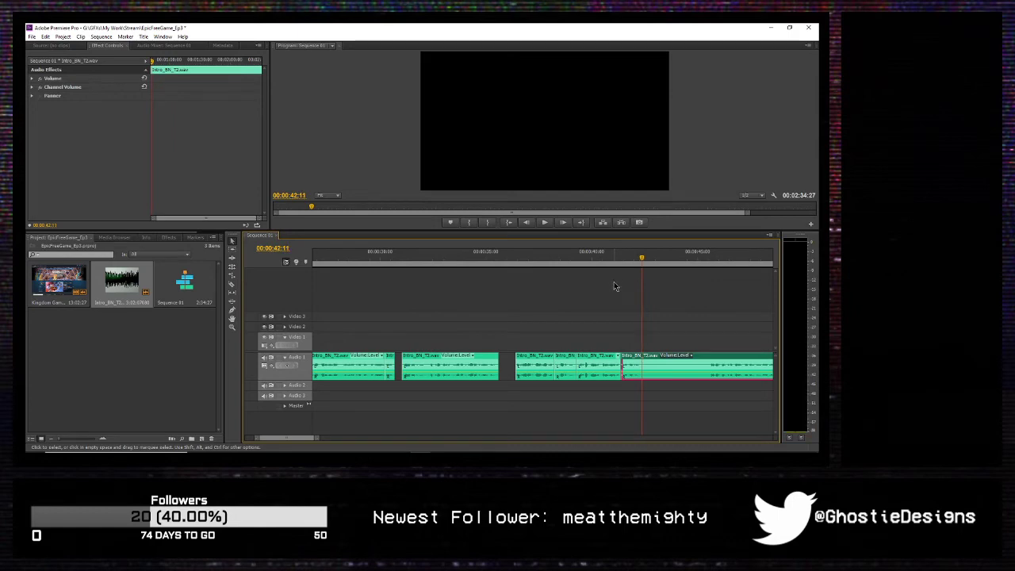
{"action": "key", "text": "space"}
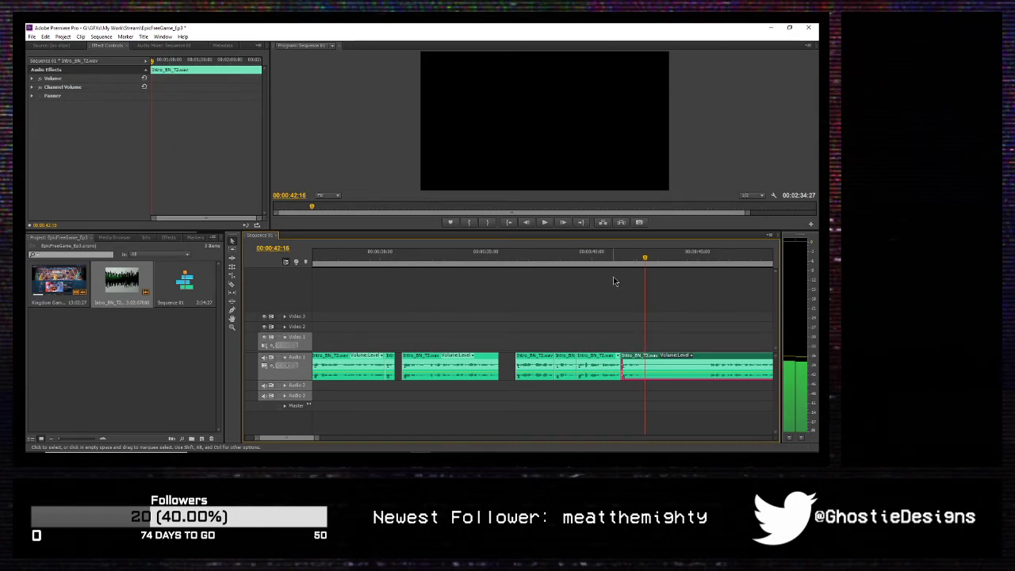
{"action": "key", "text": "c"}
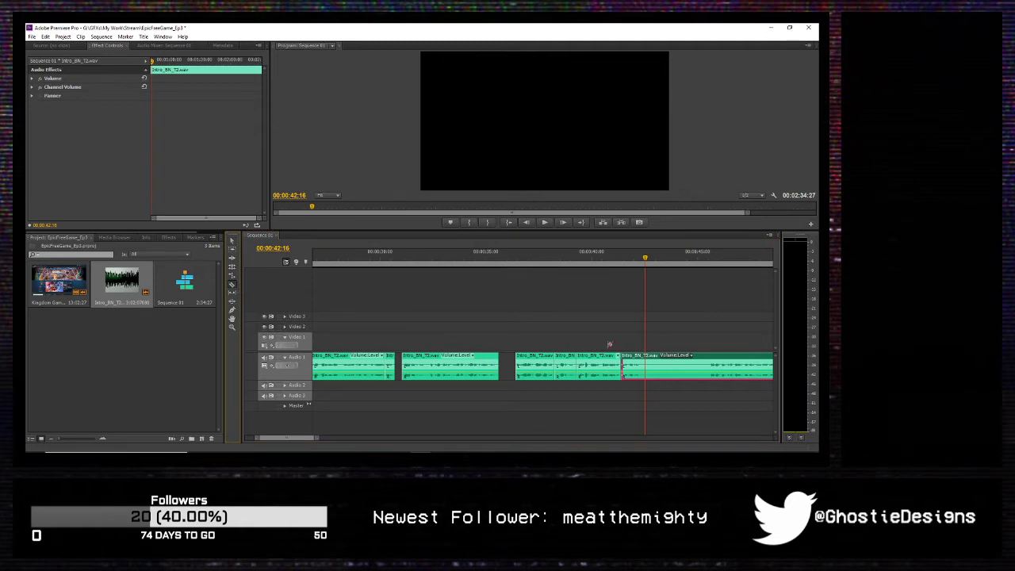
{"action": "left_click", "coordinate": [646, 366]}
Step: Play on from the 00:00:42:16 cut to the next usable words and split the voice-over at 00:00:45:16
{"action": "key", "text": "space"}
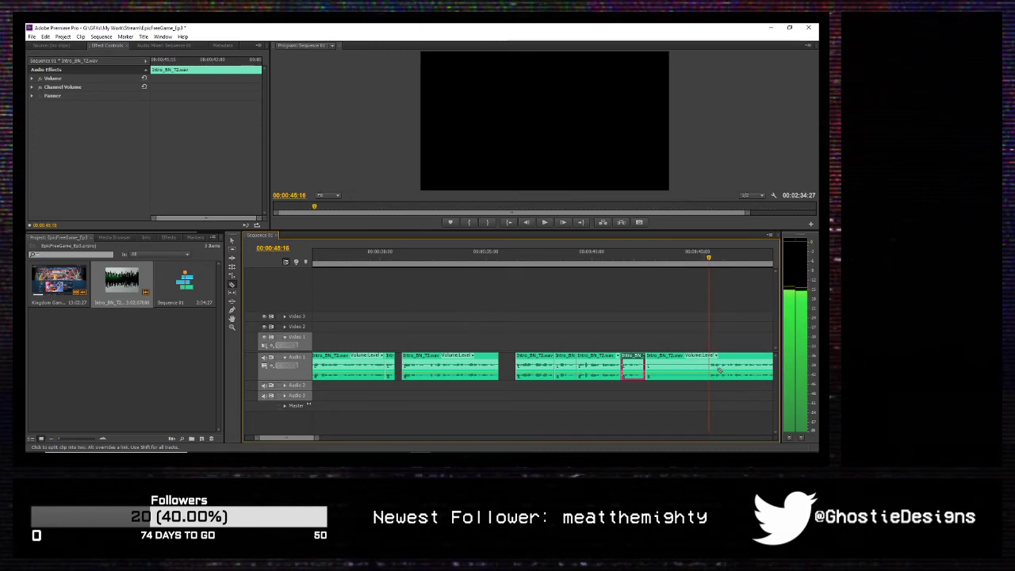
{"action": "key", "text": "space"}
{"action": "left_click", "coordinate": [709, 366]}
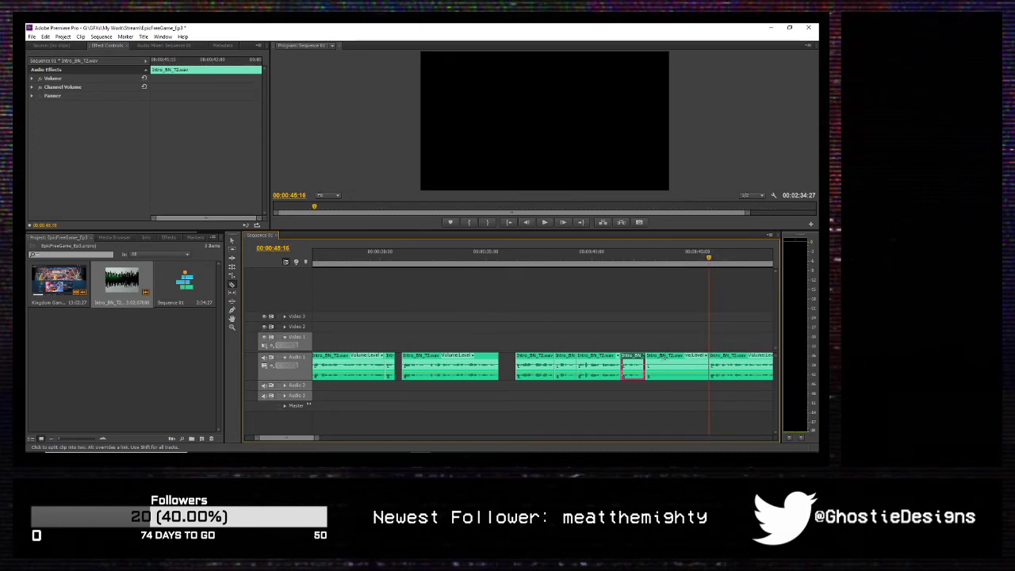
Step: Delete the piece between the 00:00:42:16 and 00:00:45:16 cuts and move the remaining voice-over earlier, leaving a short pause
{"action": "left_click", "coordinate": [233, 240]}
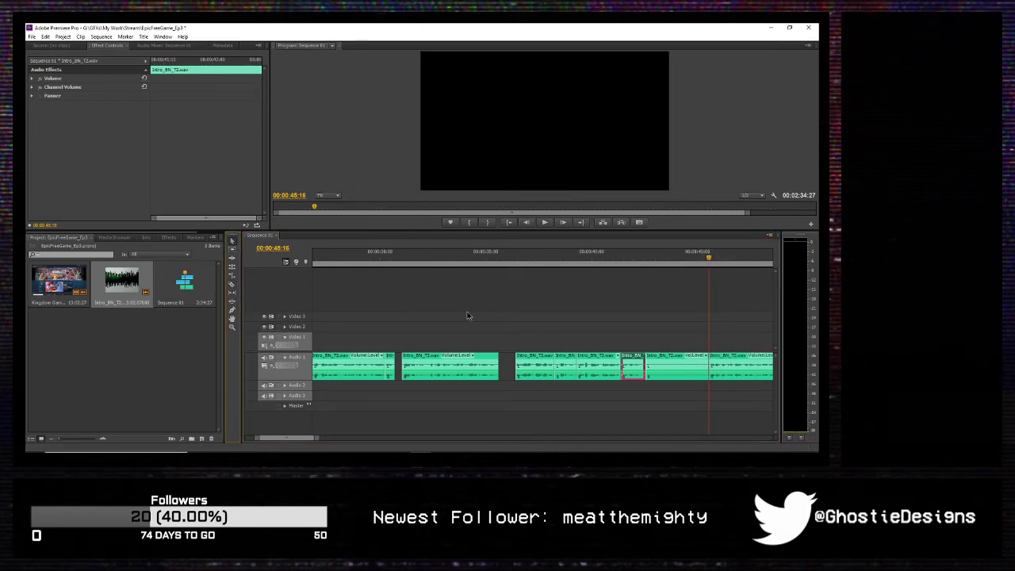
{"action": "left_click", "coordinate": [687, 370]}
{"action": "key", "text": "Delete"}
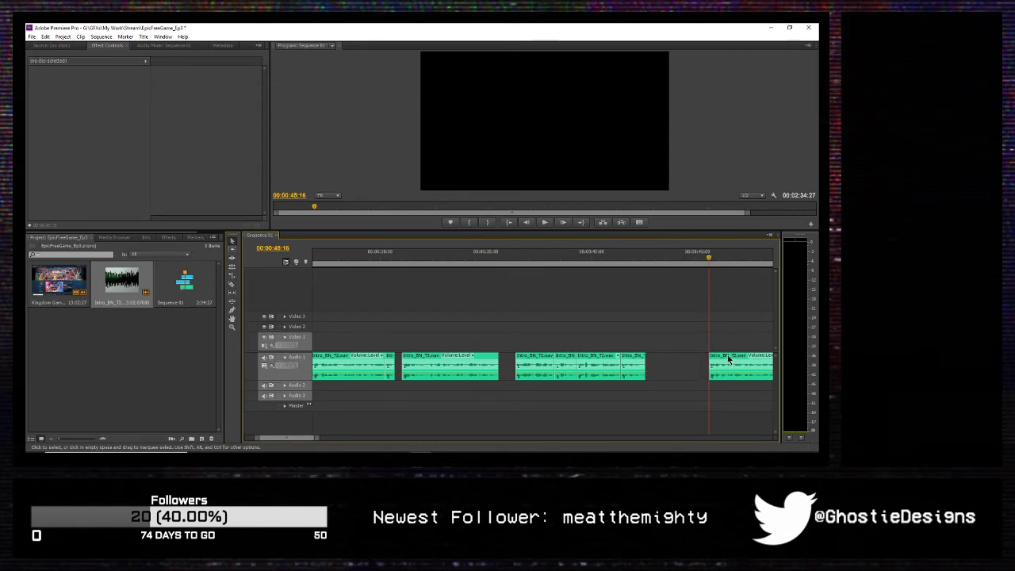
{"action": "left_click_drag", "start_coordinate": [728, 359], "coordinate": [677, 359]}
Step: Listen to the edited phrases around the short pause and split the voice-over at 00:00:46:10
{"action": "left_click", "coordinate": [652, 265]}
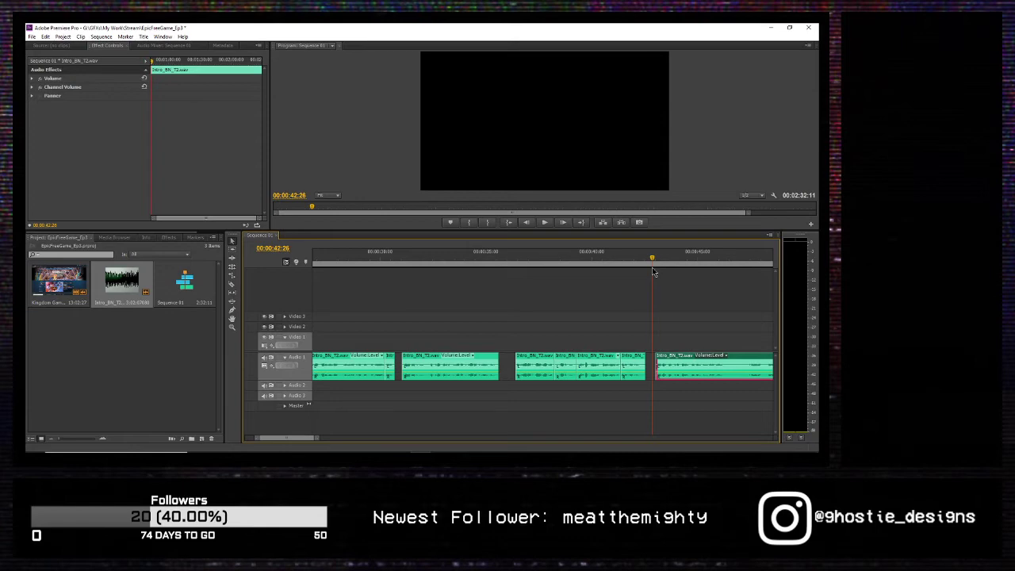
{"action": "key", "text": "space"}
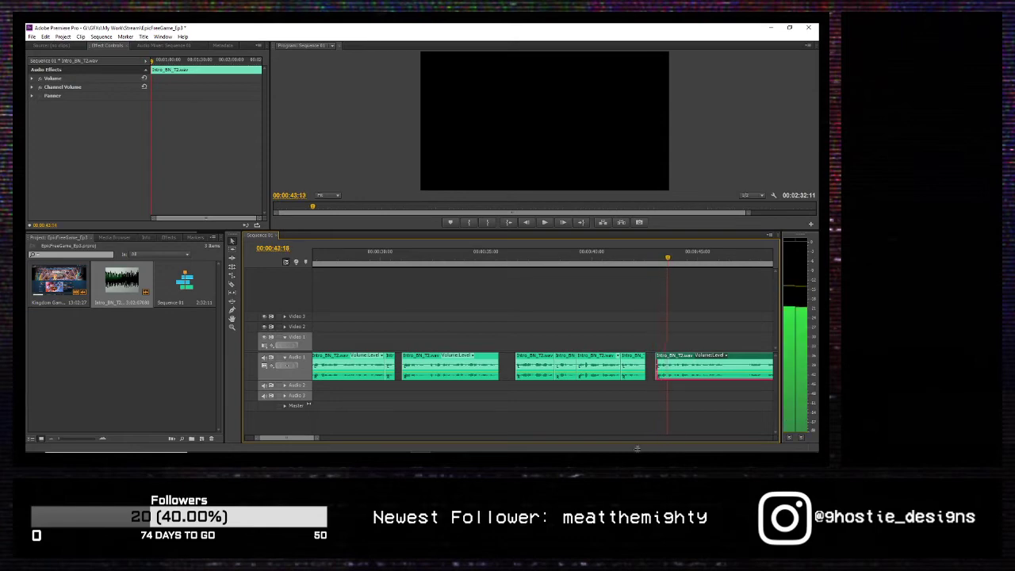
{"action": "key", "text": "space"}
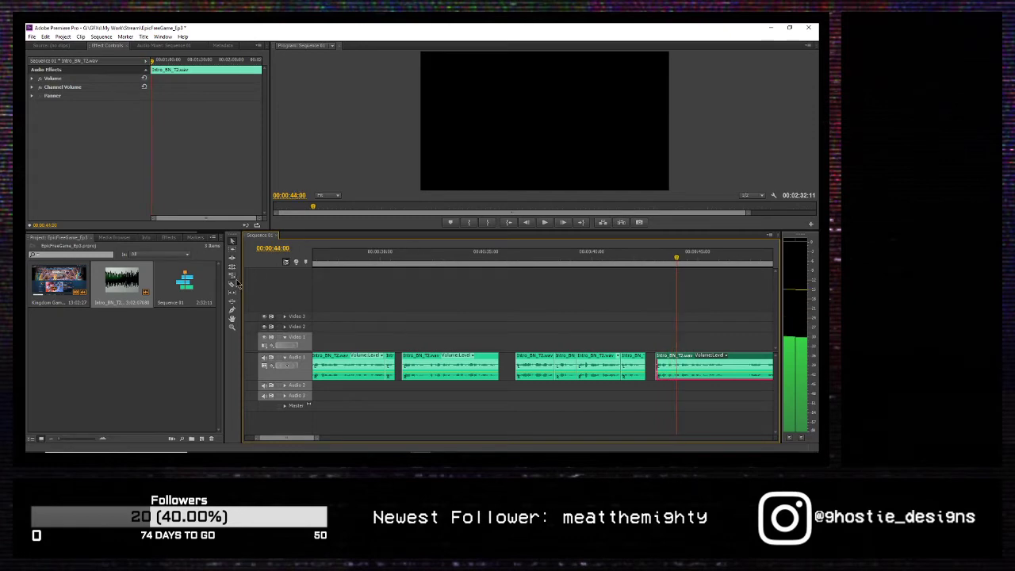
{"action": "left_click", "coordinate": [539, 260]}
{"action": "key", "text": "space"}
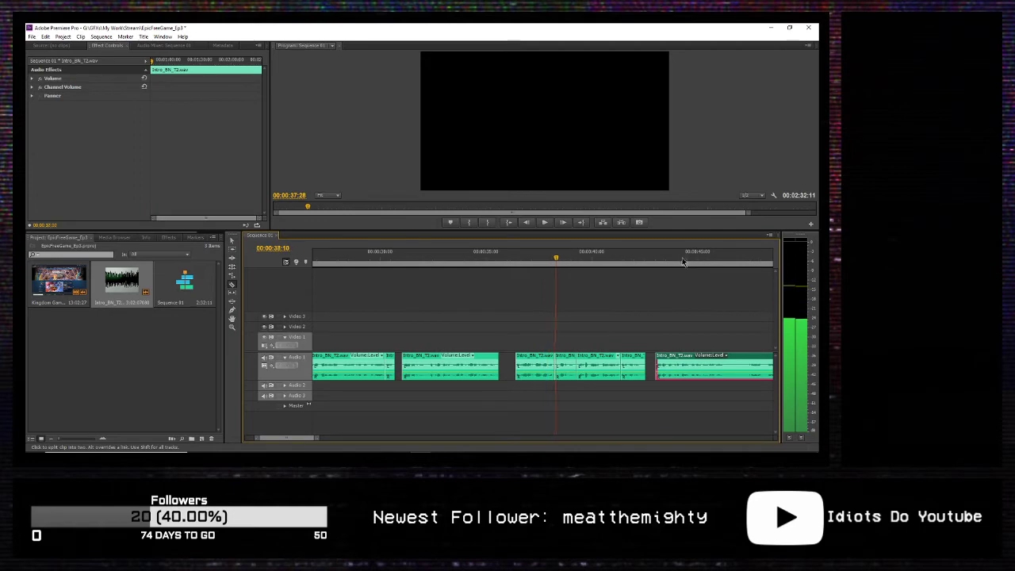
{"action": "left_click", "coordinate": [681, 260]}
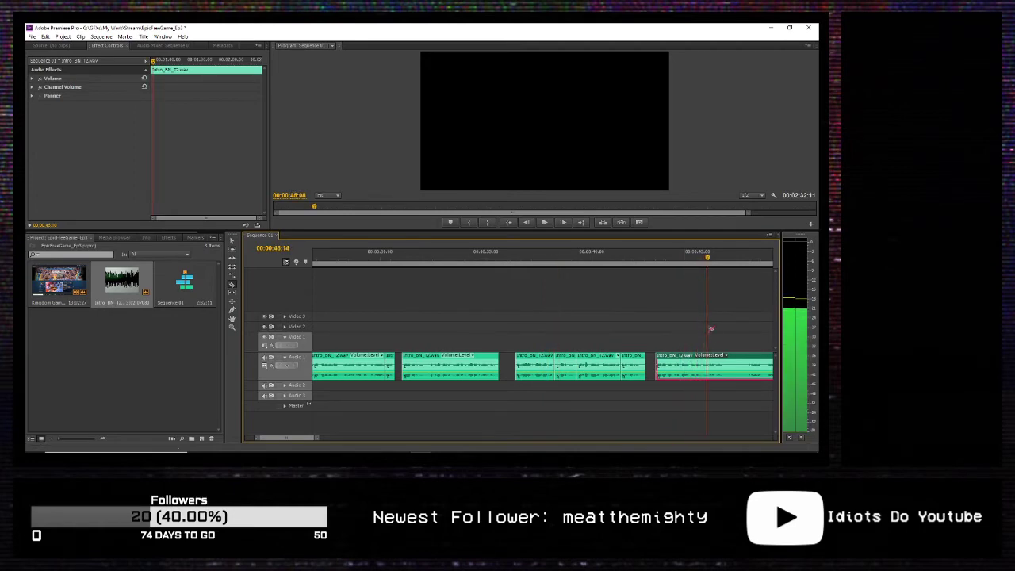
{"action": "left_click", "coordinate": [727, 370]}
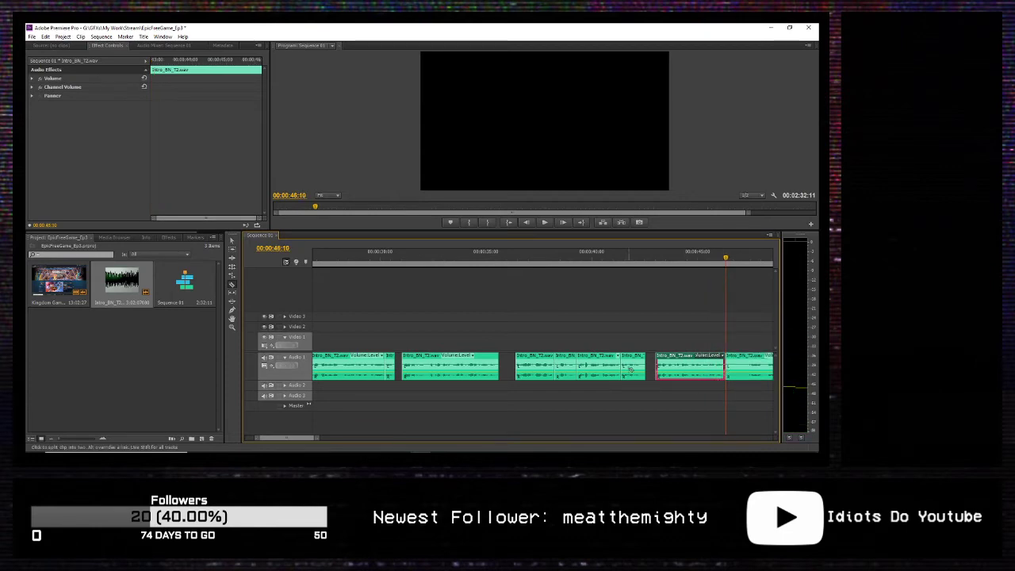
Step: Play on from the 00:00:46:10 cut, step frame by frame to just before the next words and split the voice-over at 00:00:47:09
{"action": "key", "text": "space"}
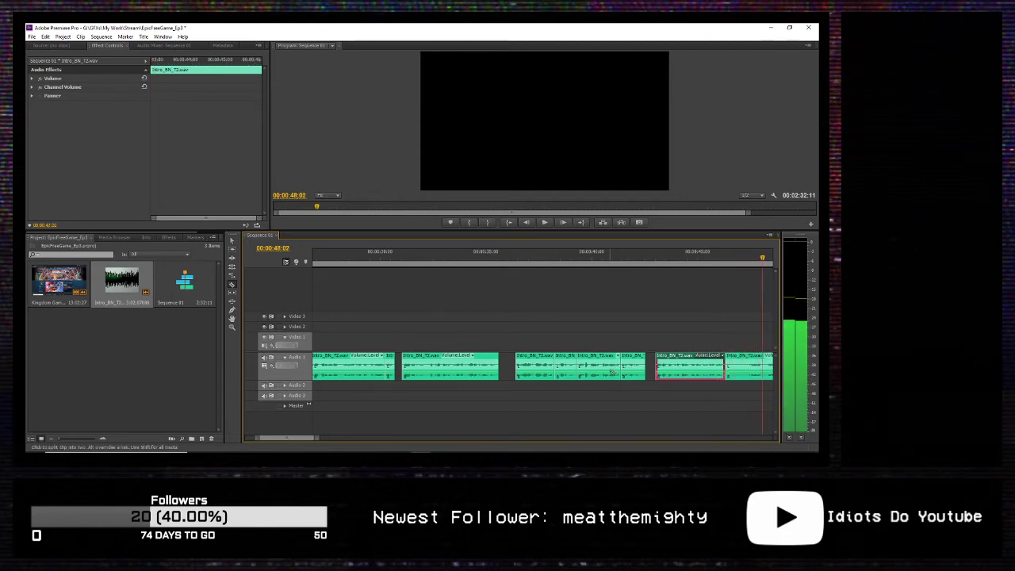
{"action": "key", "text": "Left"}
{"action": "key", "text": "Left"}
{"action": "key", "text": "Left"}
{"action": "key", "text": "Left"}
{"action": "key", "text": "Left"}
{"action": "key", "text": "Left"}
{"action": "key", "text": "Left"}
{"action": "key", "text": "Left"}
{"action": "key", "text": "Left"}
{"action": "key", "text": "Left"}
{"action": "key", "text": "Left"}
{"action": "key", "text": "Left"}
{"action": "key", "text": "Left"}
{"action": "key", "text": "Left"}
{"action": "key", "text": "Left"}
{"action": "key", "text": "Left"}
{"action": "key", "text": "Left"}
{"action": "key", "text": "Left"}
{"action": "key", "text": "Left"}
{"action": "key", "text": "Left"}
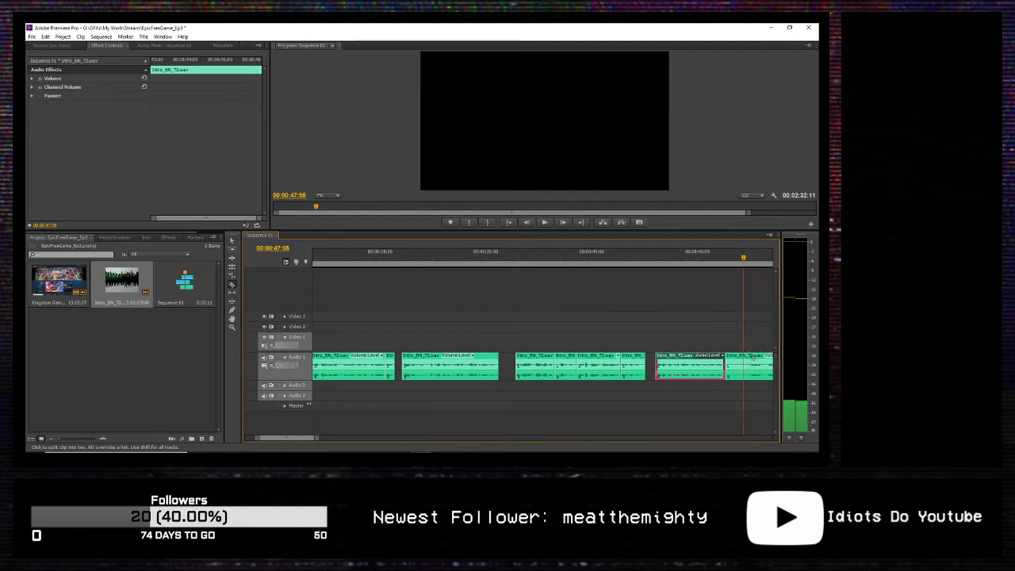
{"action": "key", "text": "Right"}
{"action": "key", "text": "Right"}
{"action": "key", "text": "Right"}
{"action": "key", "text": "Right"}
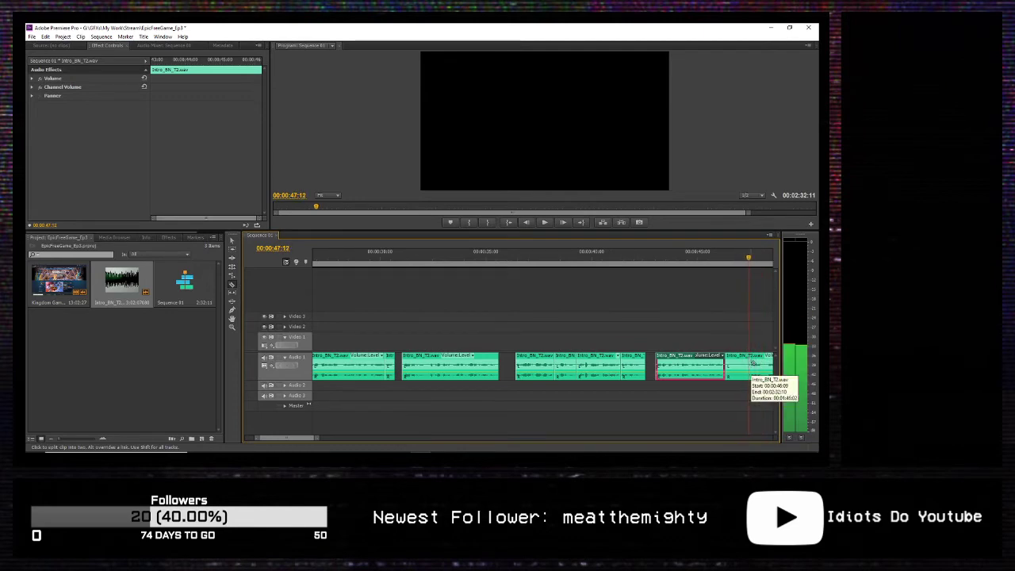
{"action": "key", "text": "Left"}
{"action": "key", "text": "Left"}
{"action": "key", "text": "Right"}
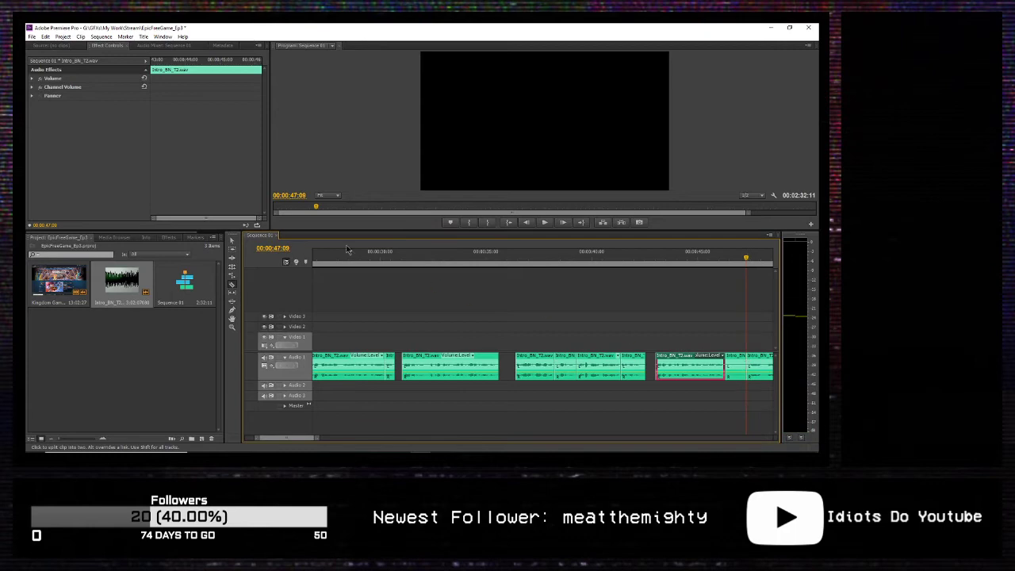
Step: Delete the piece between the 00:00:46:10 and 00:00:47:09 cuts and move the remaining voice-over earlier, leaving a short pause
{"action": "left_click", "coordinate": [233, 242]}
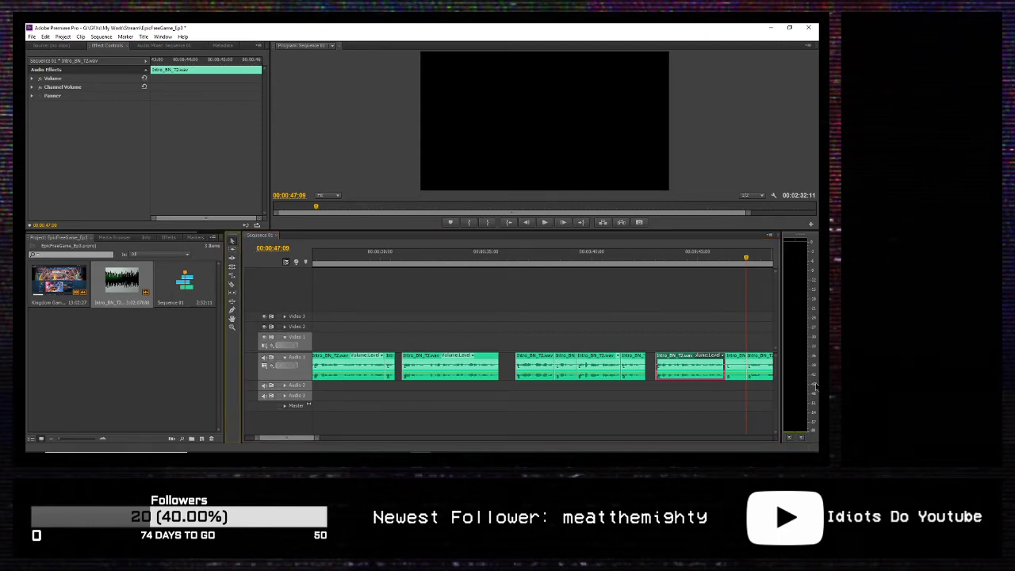
{"action": "left_click", "coordinate": [737, 360]}
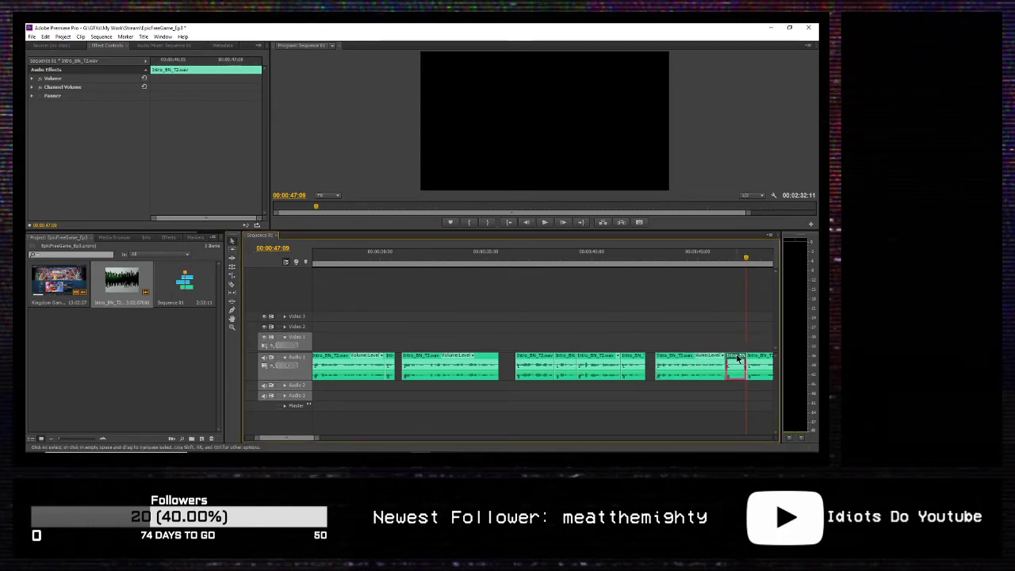
{"action": "key", "text": "Delete"}
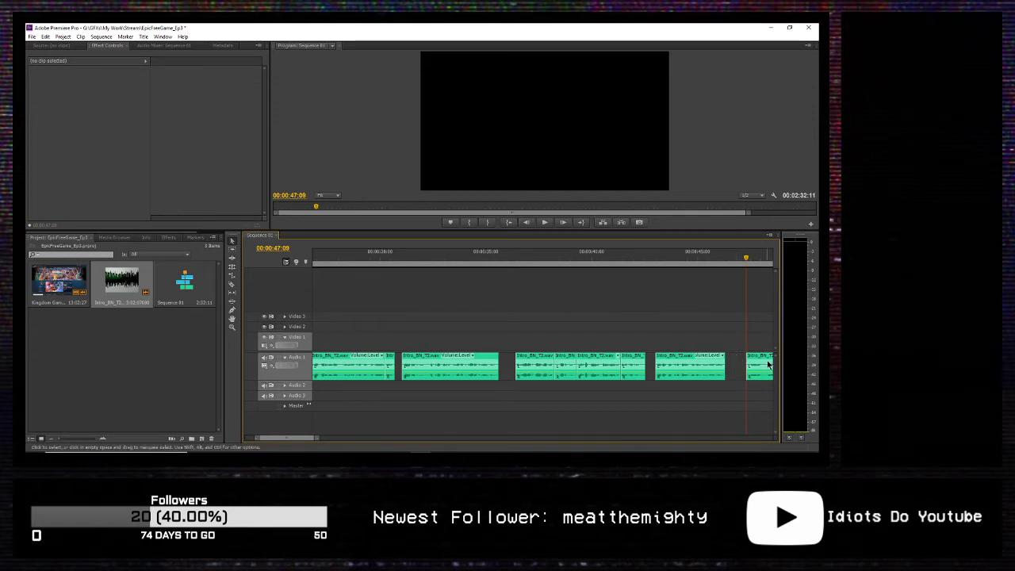
{"action": "left_click_drag", "start_coordinate": [754, 363], "coordinate": [745, 361]}
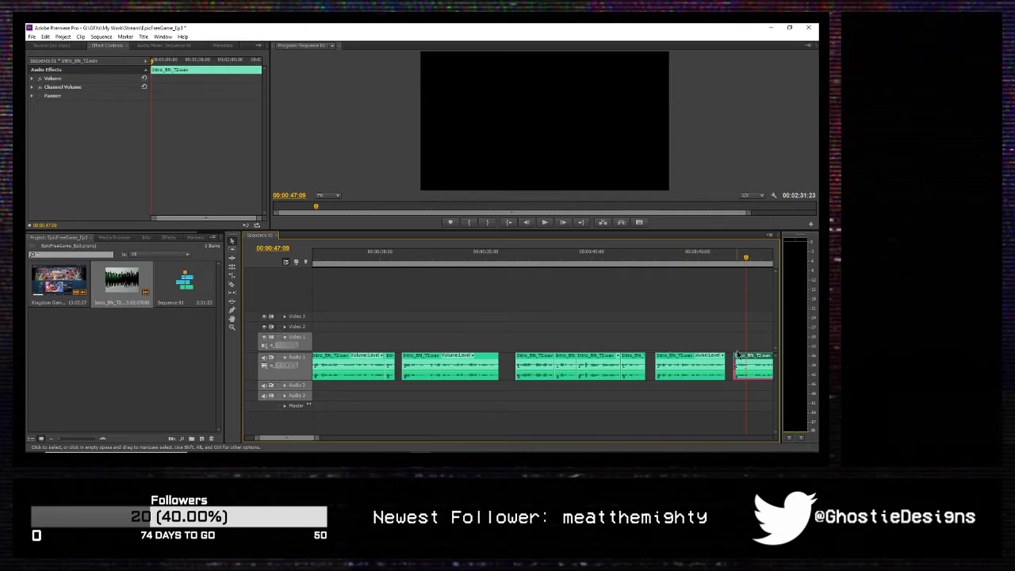
Step: Play the voice-over from the short pause at 00:00:46:12 and split it after the phrase at 00:00:52:02
{"action": "left_click_drag", "start_coordinate": [297, 438], "coordinate": [302, 437]}
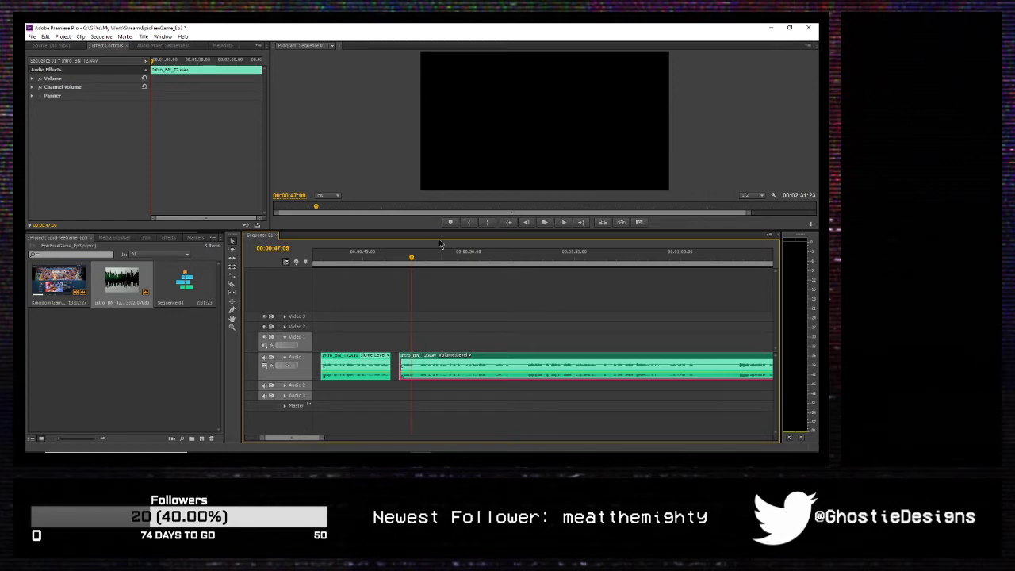
{"action": "left_click_drag", "start_coordinate": [412, 262], "coordinate": [392, 263]}
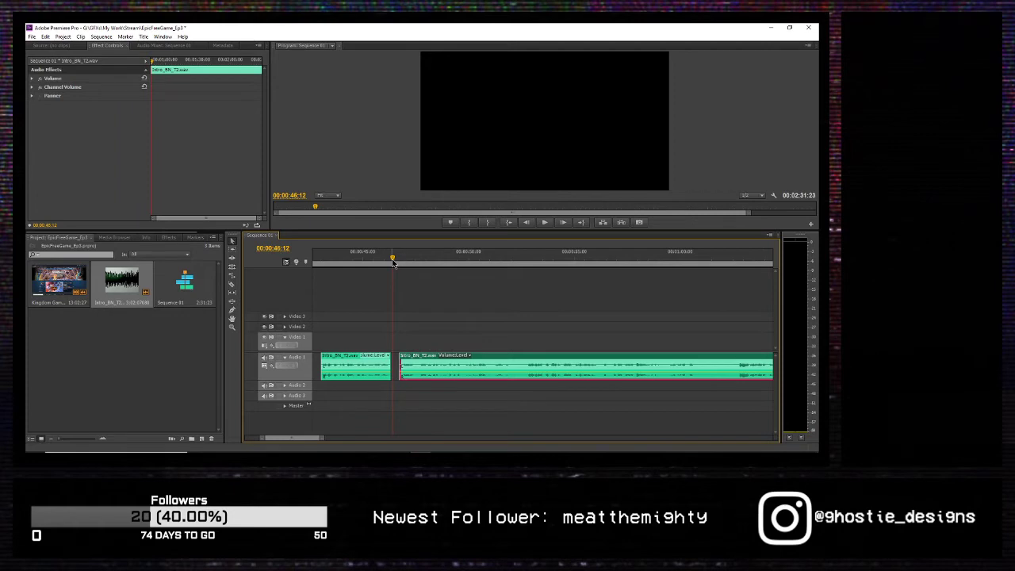
{"action": "key", "text": "space"}
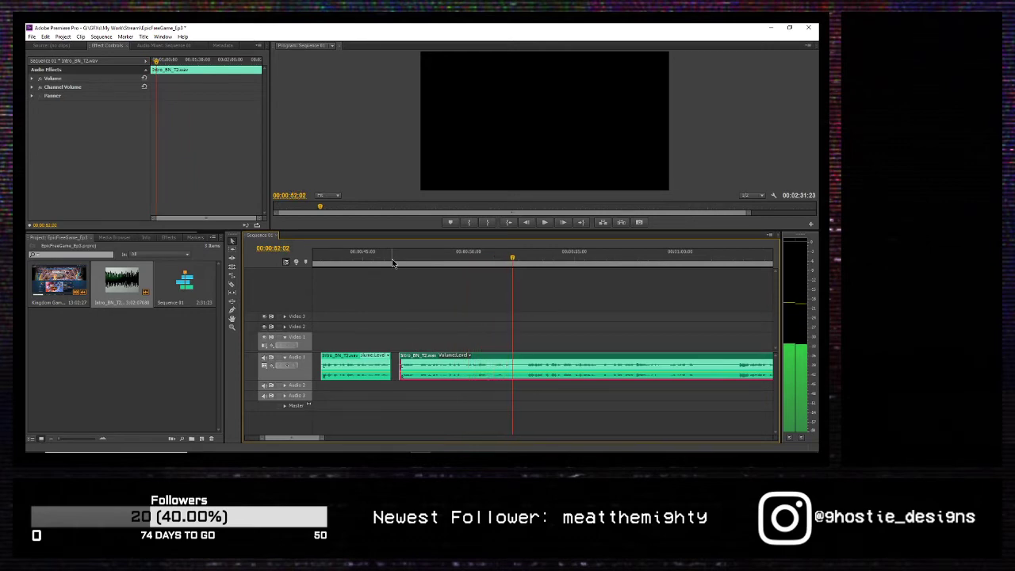
{"action": "left_click", "coordinate": [233, 284]}
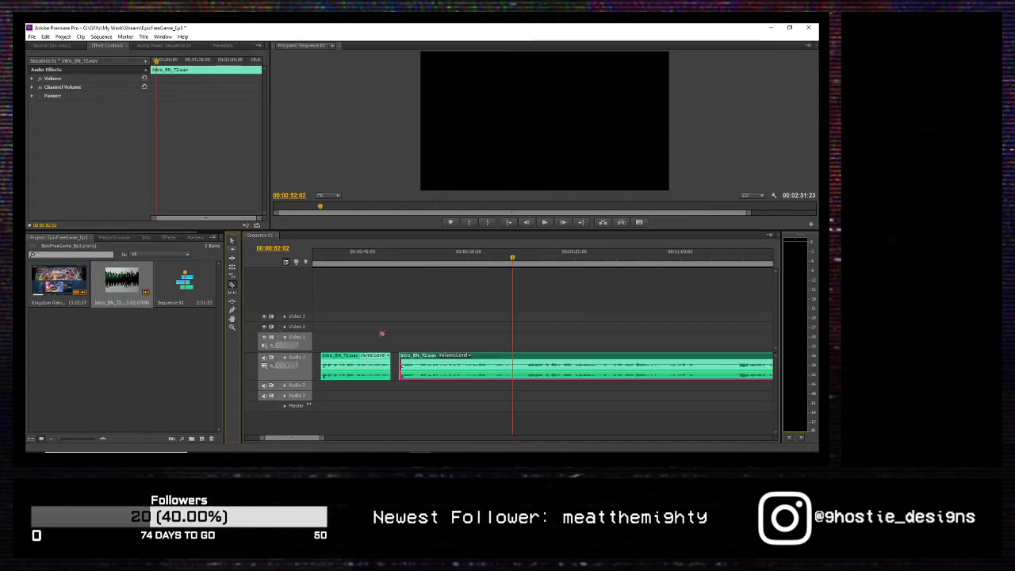
{"action": "left_click", "coordinate": [514, 364]}
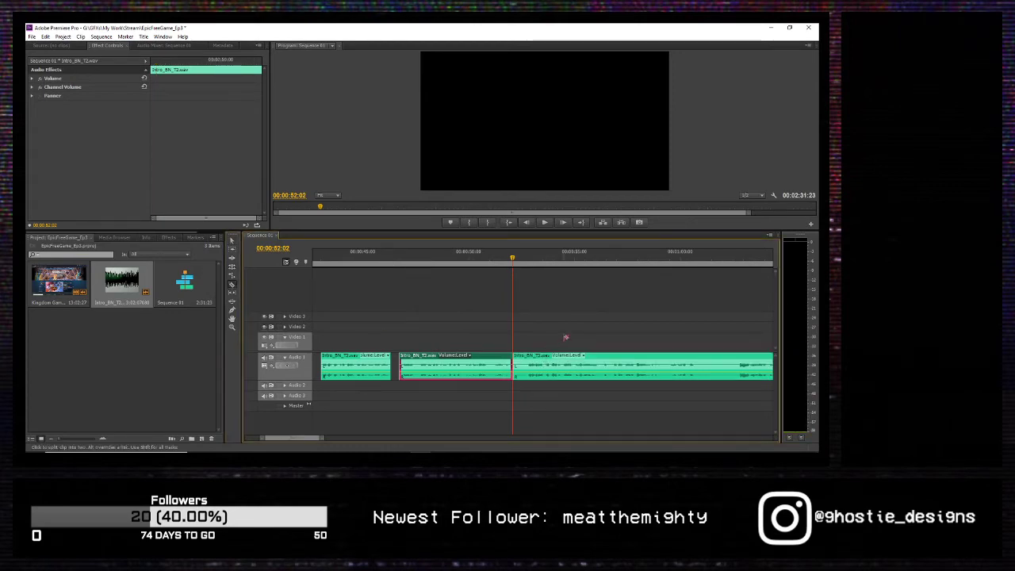
Step: Cut the piece between 00:00:52:02 and 00:00:52:20 out of the voice-over and move the remainder earlier, leaving a short pause
{"action": "key", "text": "space"}
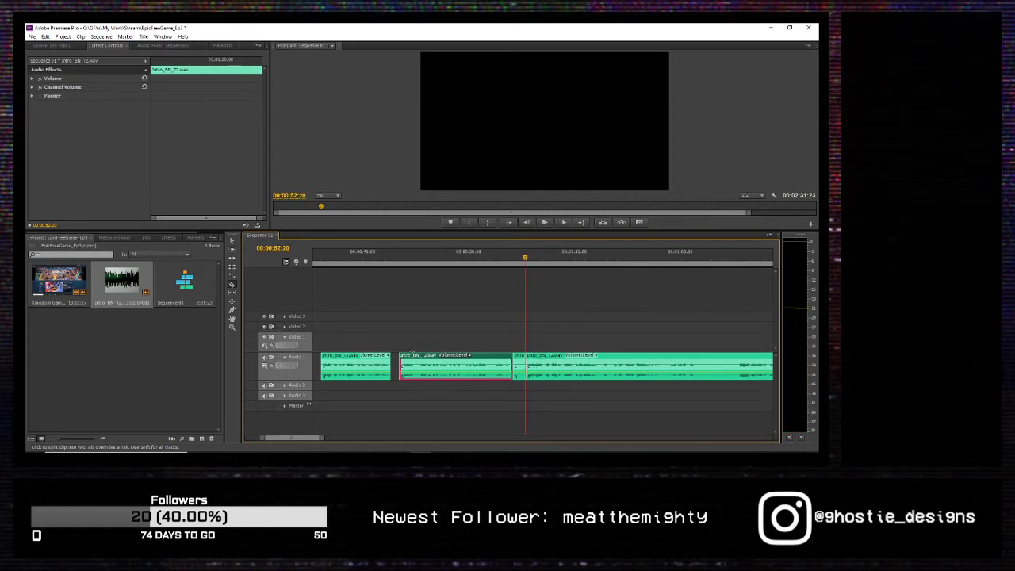
{"action": "left_click", "coordinate": [232, 240]}
{"action": "left_click", "coordinate": [521, 364]}
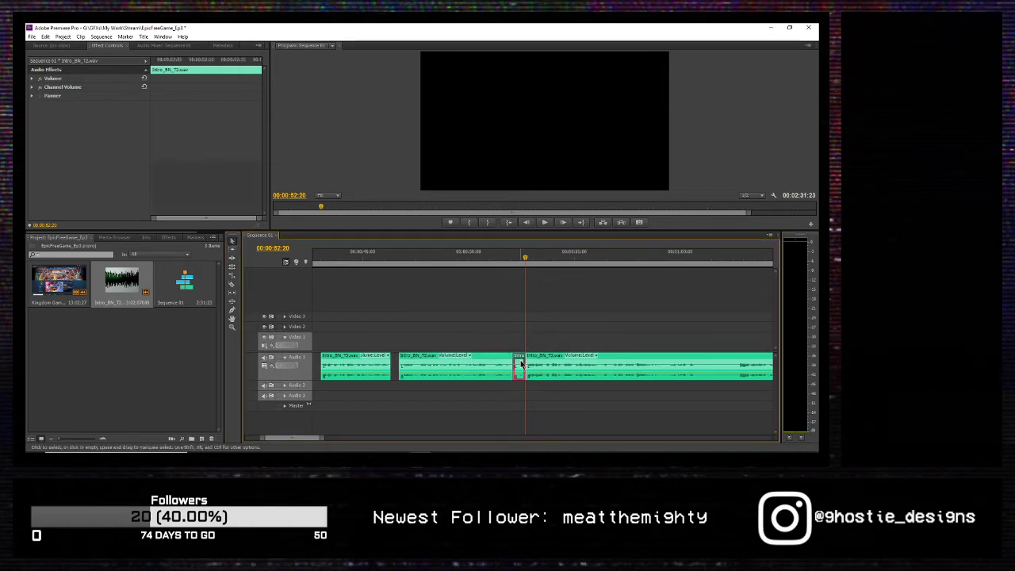
{"action": "left_click_drag", "start_coordinate": [520, 364], "coordinate": [534, 363]}
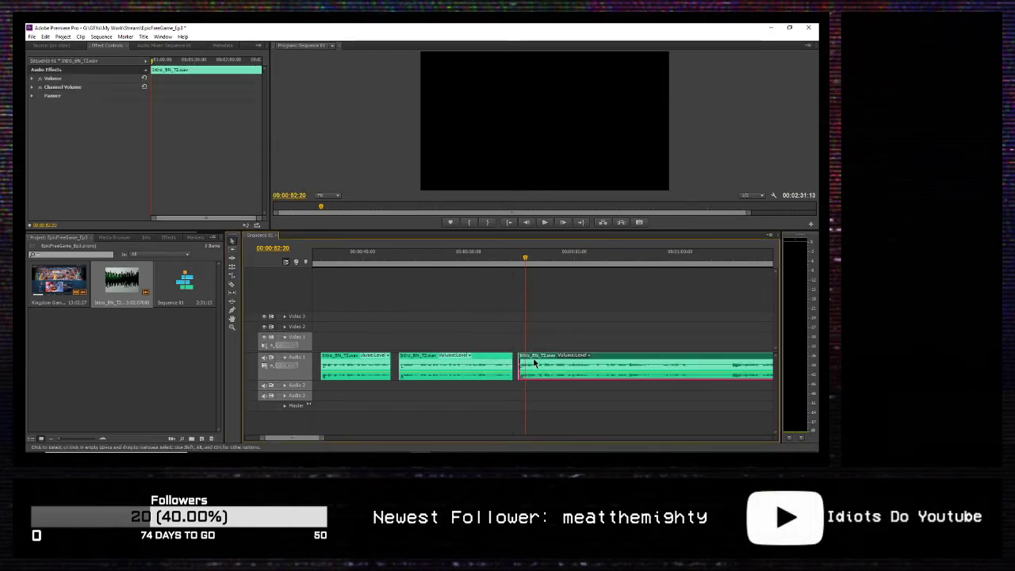
Step: Play the voice-over on from 00:00:52:20 and split it after the phrase at 00:01:00:11
{"action": "key", "text": "space"}
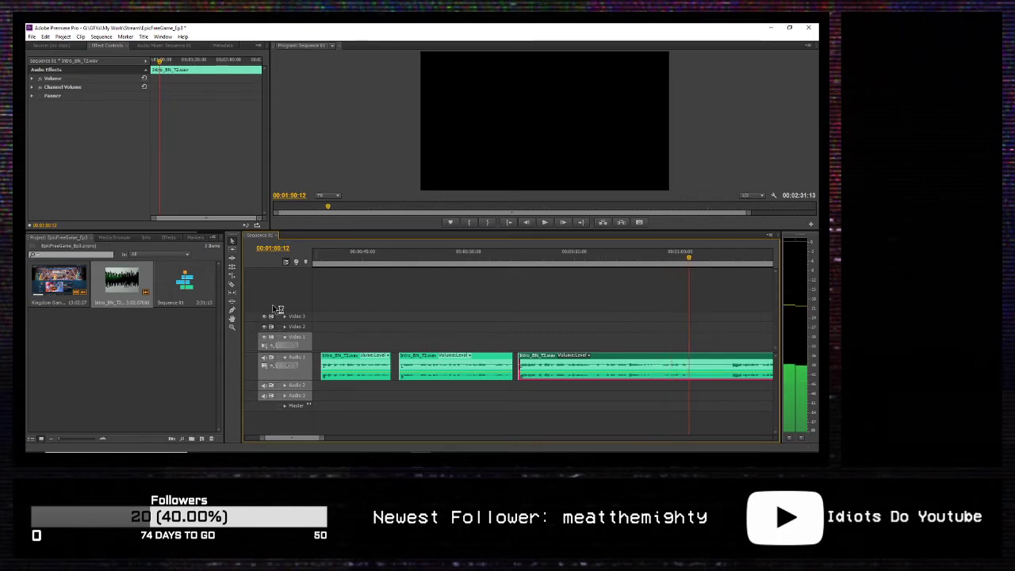
{"action": "left_click", "coordinate": [233, 285]}
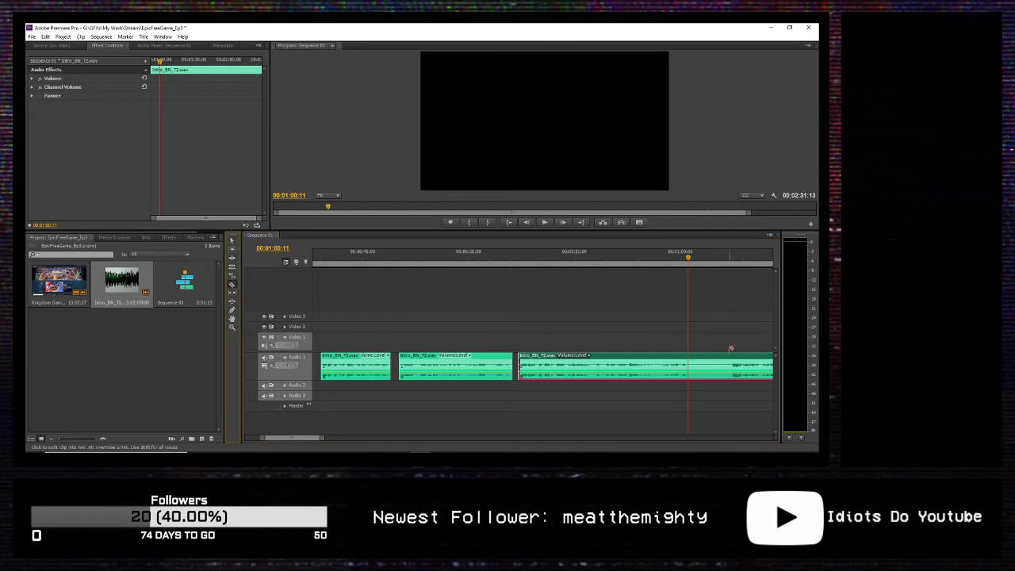
{"action": "left_click", "coordinate": [689, 369]}
Step: Listen past the 00:01:00:11 cut, go back to find the end of the preceding phrase and split the voice-over at 00:00:59:02
{"action": "key", "text": "space"}
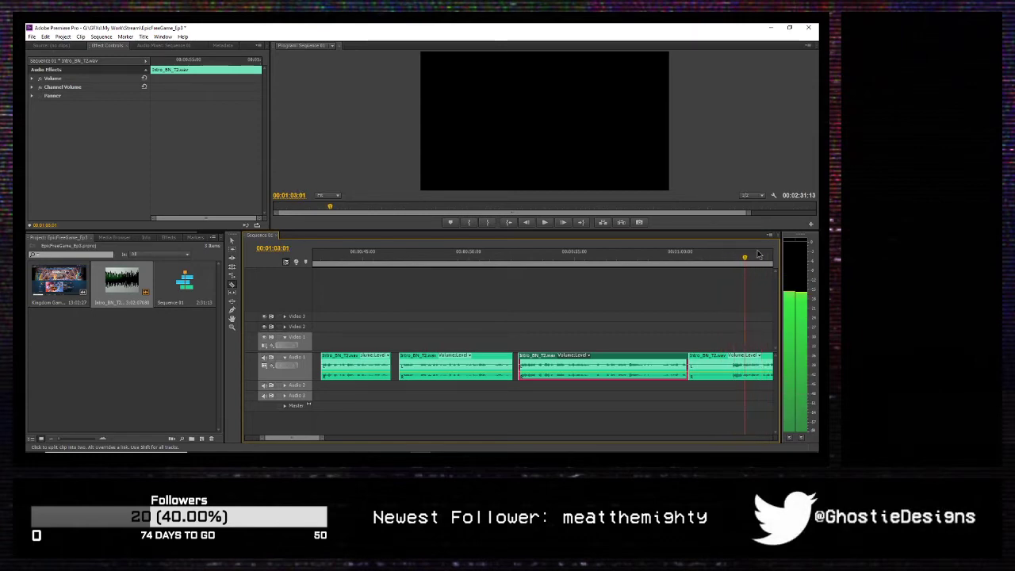
{"action": "left_click_drag", "start_coordinate": [727, 258], "coordinate": [655, 283]}
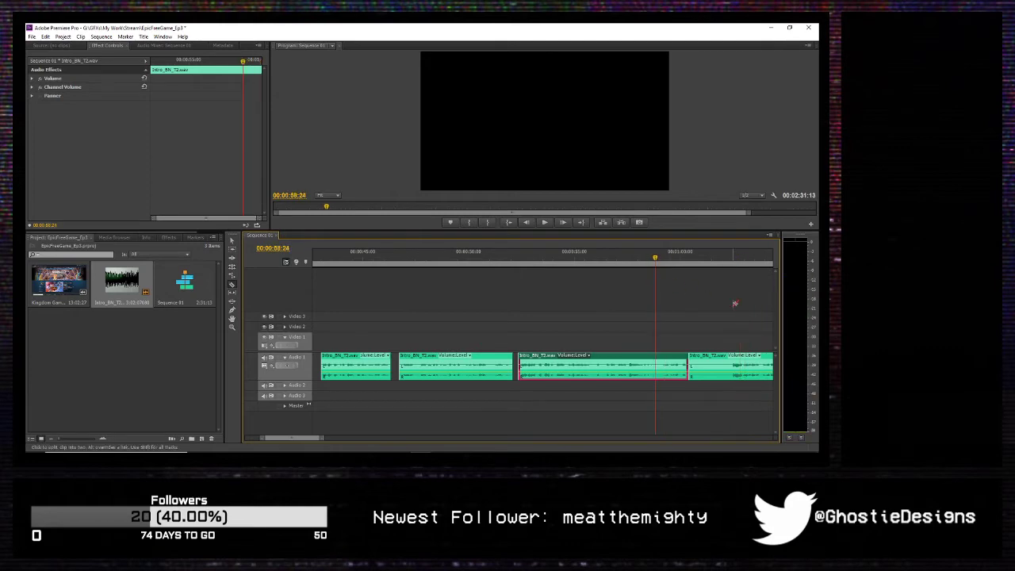
{"action": "key", "text": "space"}
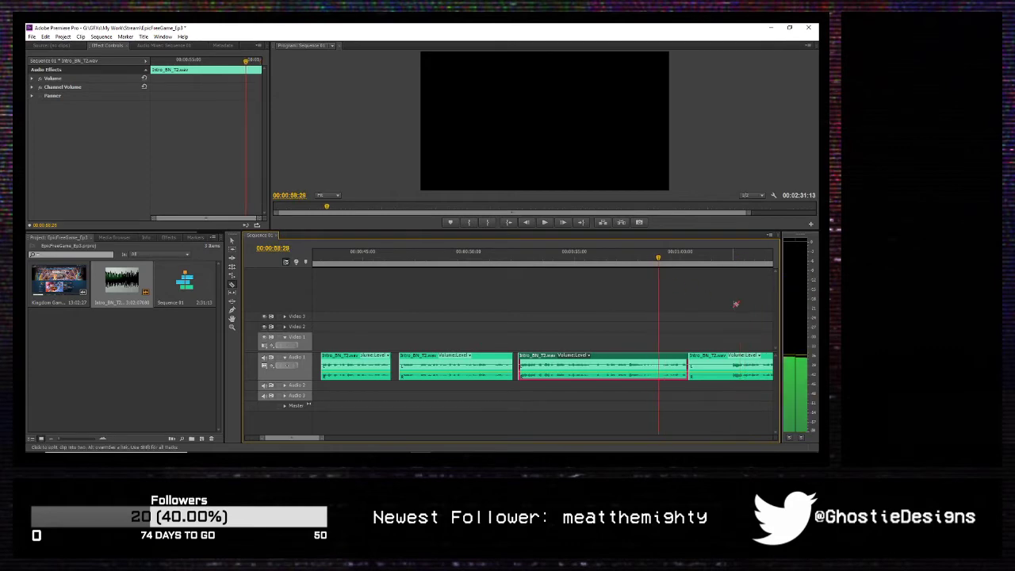
{"action": "key", "text": "Left"}
{"action": "key", "text": "Left"}
{"action": "key", "text": "Left"}
{"action": "key", "text": "Left"}
{"action": "key", "text": "Left"}
{"action": "key", "text": "Left"}
{"action": "left_click", "coordinate": [661, 368]}
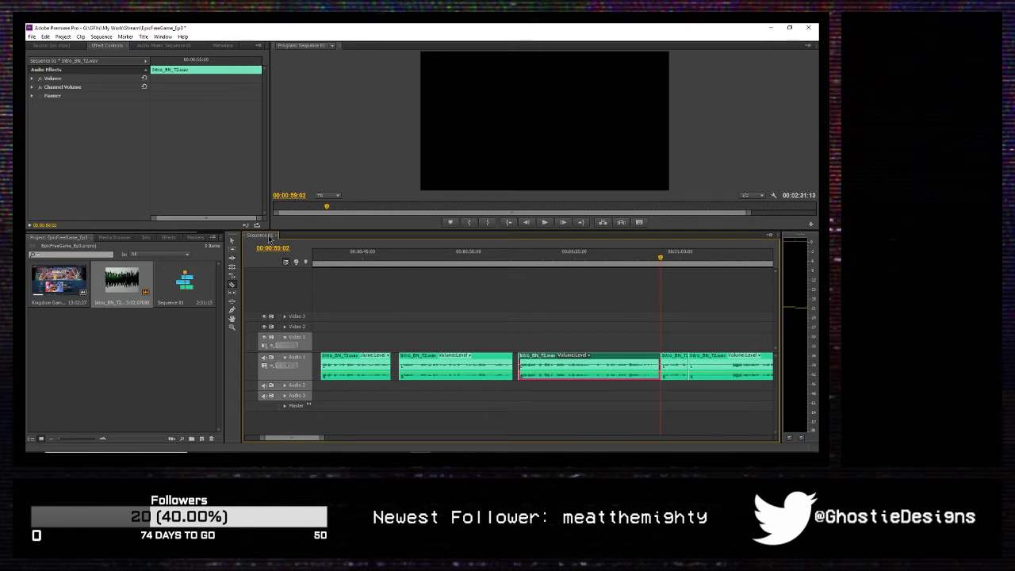
Step: Delete the piece between the 00:00:59:02 and 00:01:00:11 cuts and move the remaining voice-over earlier to close the gap
{"action": "left_click", "coordinate": [229, 244]}
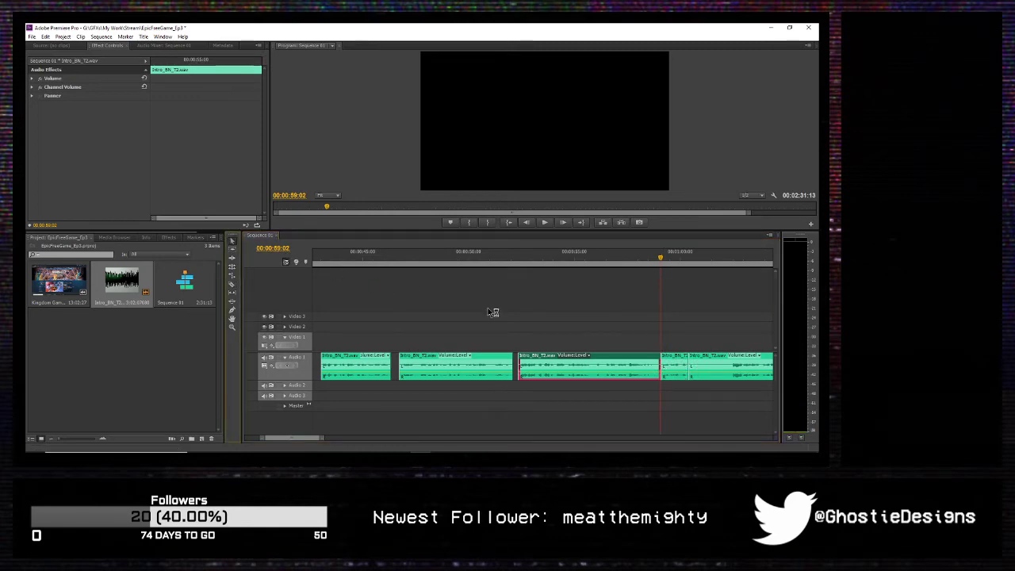
{"action": "left_click", "coordinate": [671, 364]}
{"action": "key", "text": "Delete"}
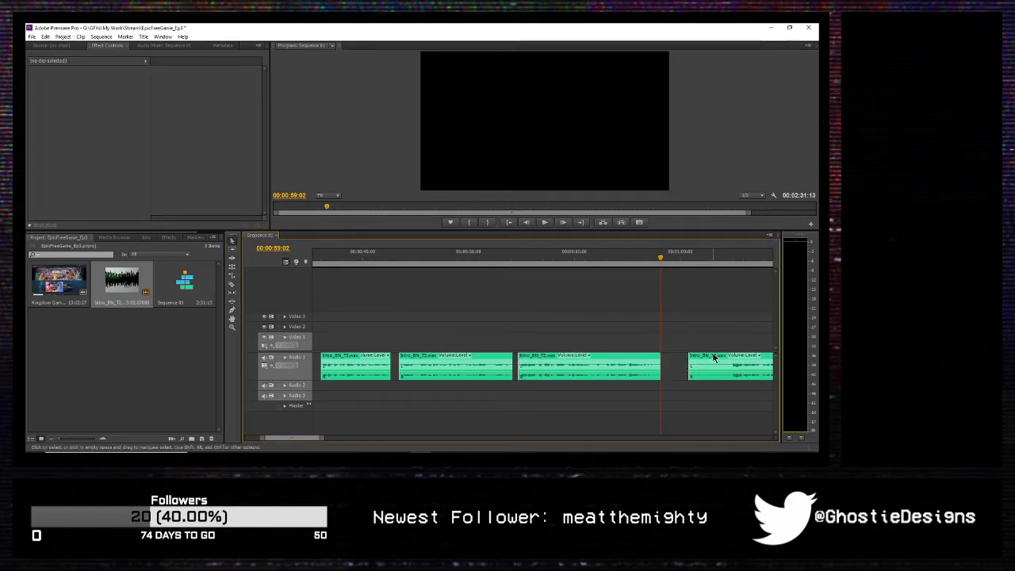
{"action": "left_click_drag", "start_coordinate": [712, 358], "coordinate": [689, 358]}
Step: Play on from the 00:00:59:02 join and split the voice-over just before the next words at 00:01:01:00
{"action": "key", "text": "space"}
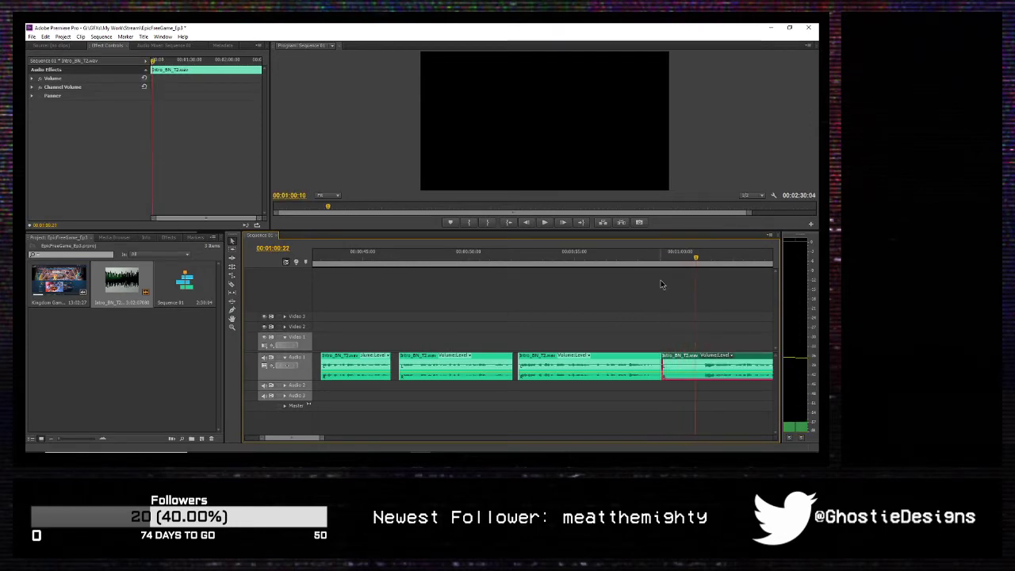
{"action": "key", "text": "space"}
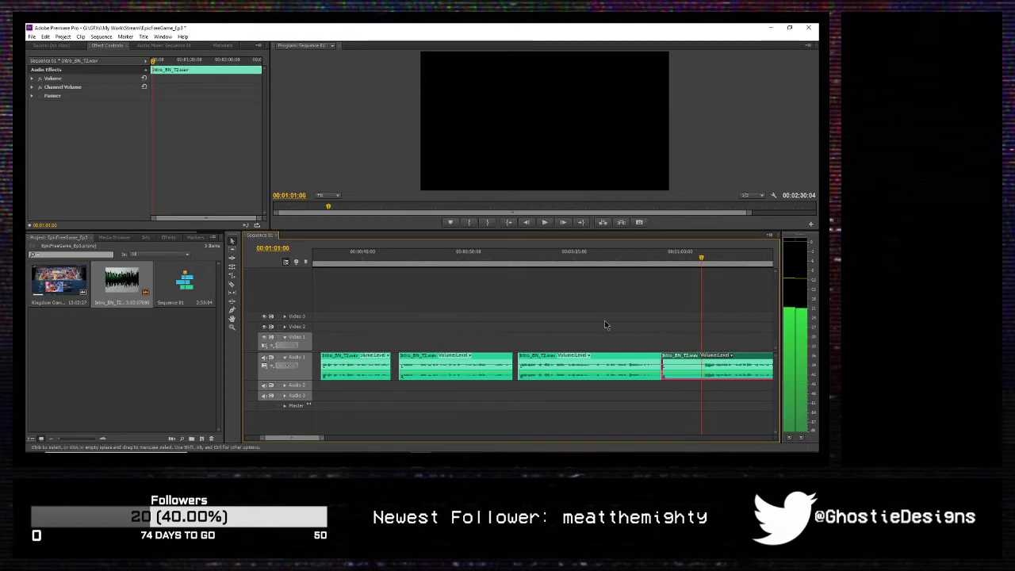
{"action": "left_click", "coordinate": [702, 366]}
{"action": "left_click", "coordinate": [232, 240]}
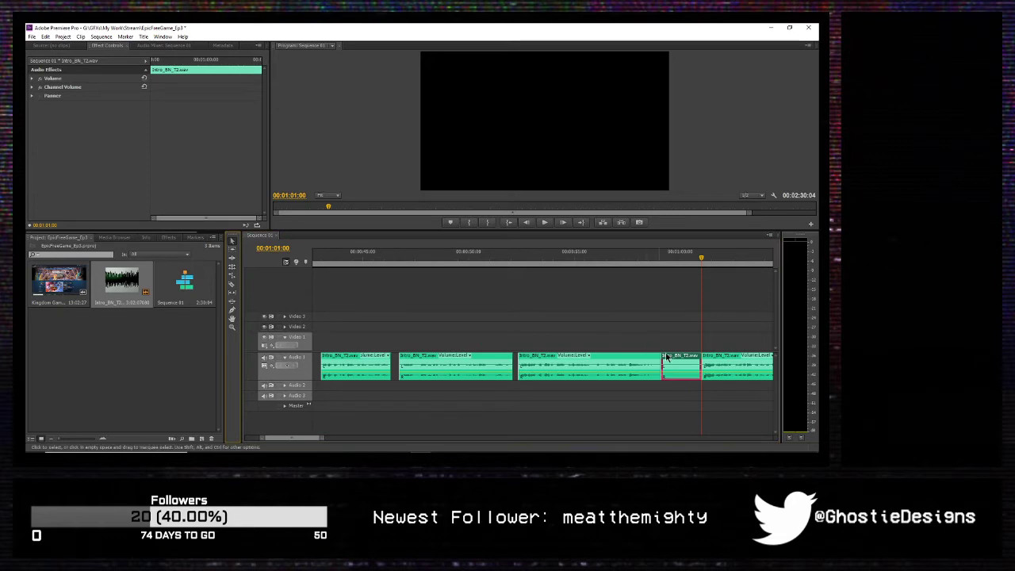
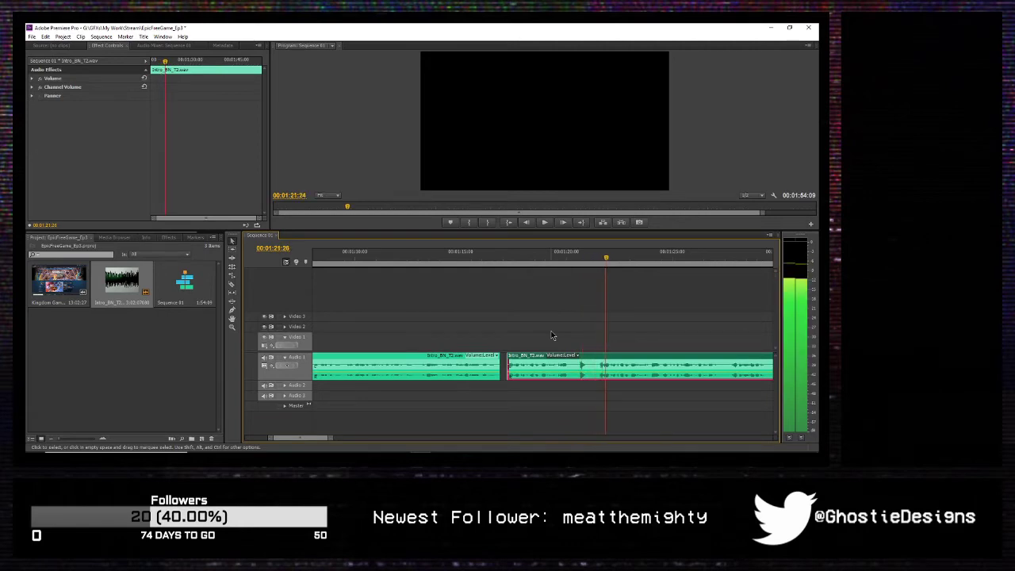
Step: Find the start of the phrase to keep and split the voice-over there at 00:01:21:14
{"action": "key", "text": "space"}
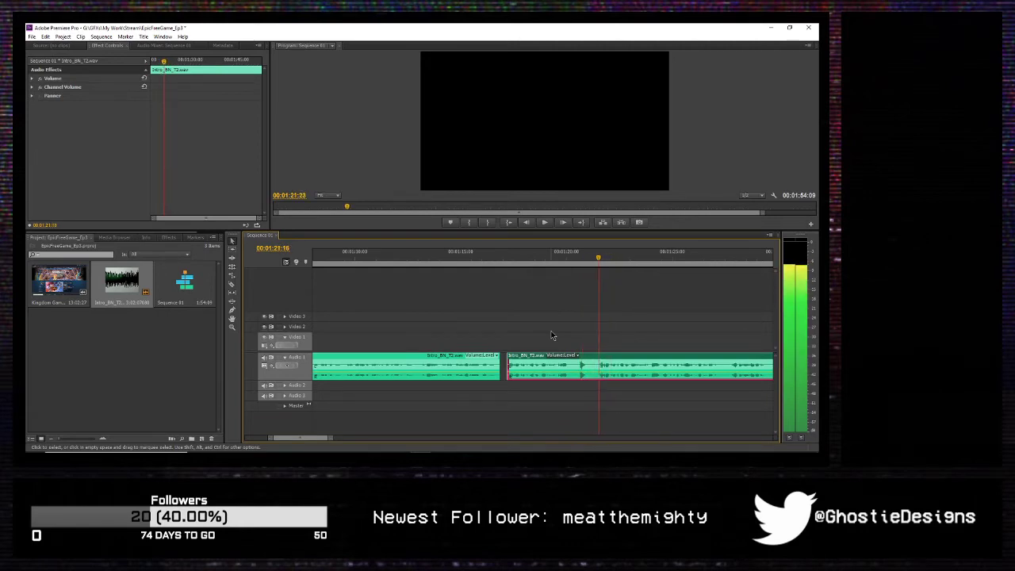
{"action": "key", "text": "space"}
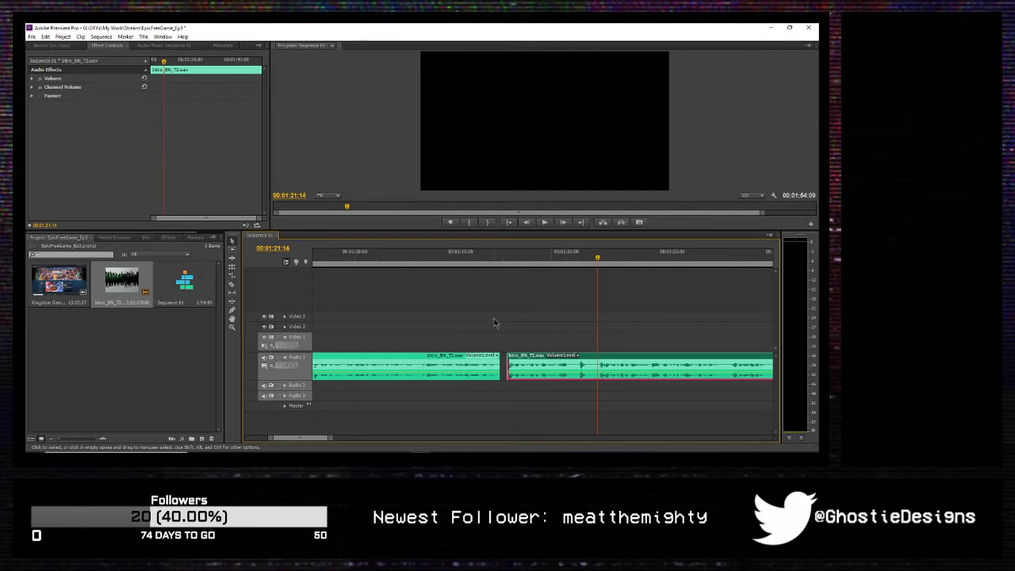
{"action": "left_click", "coordinate": [232, 285]}
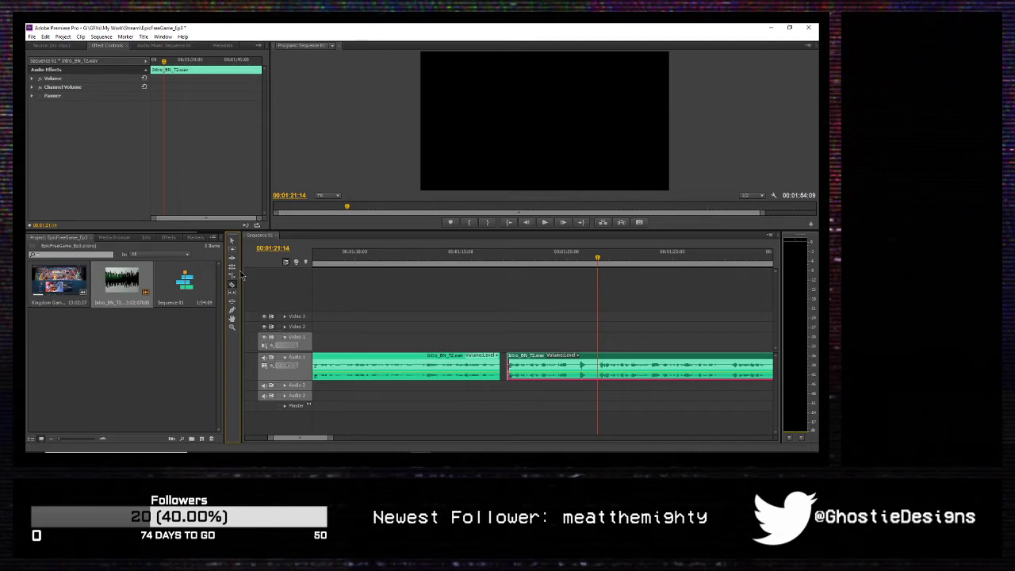
{"action": "left_click", "coordinate": [600, 368]}
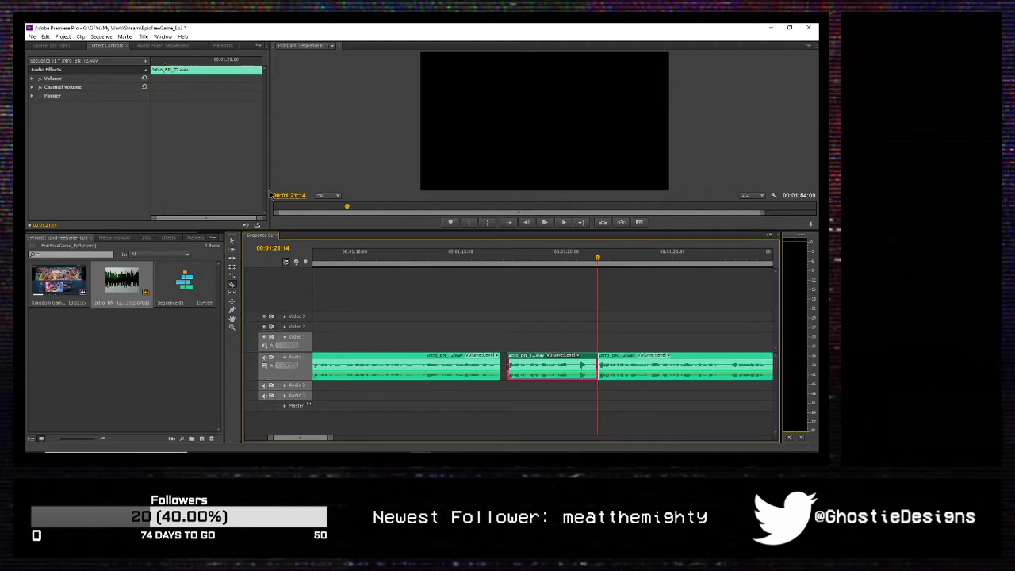
Step: Delete the voice-over piece just before the 00:01:21:14 cut and move the remainder earlier, leaving a short pause after the previous clip
{"action": "left_click", "coordinate": [232, 240]}
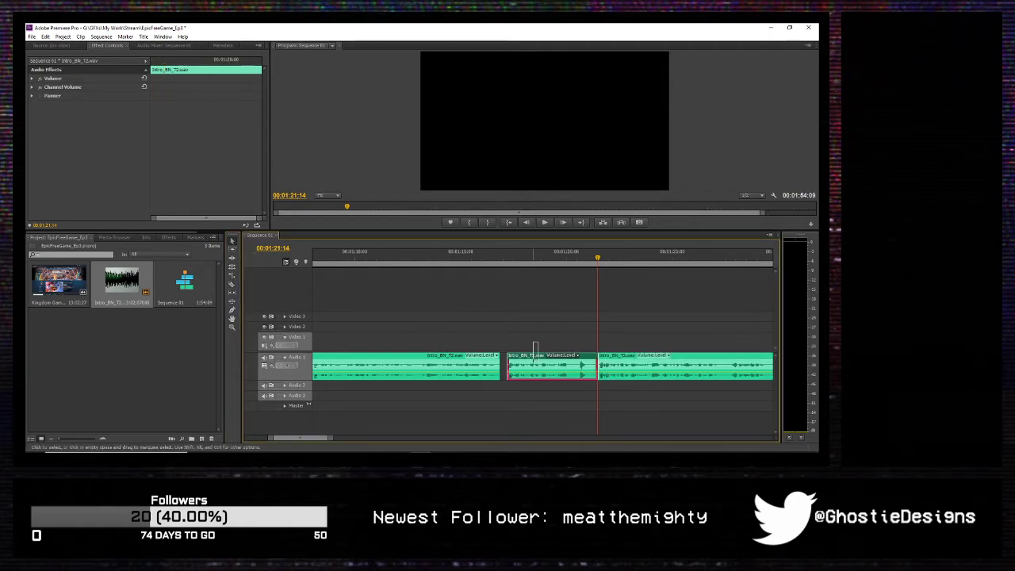
{"action": "key", "text": "Delete"}
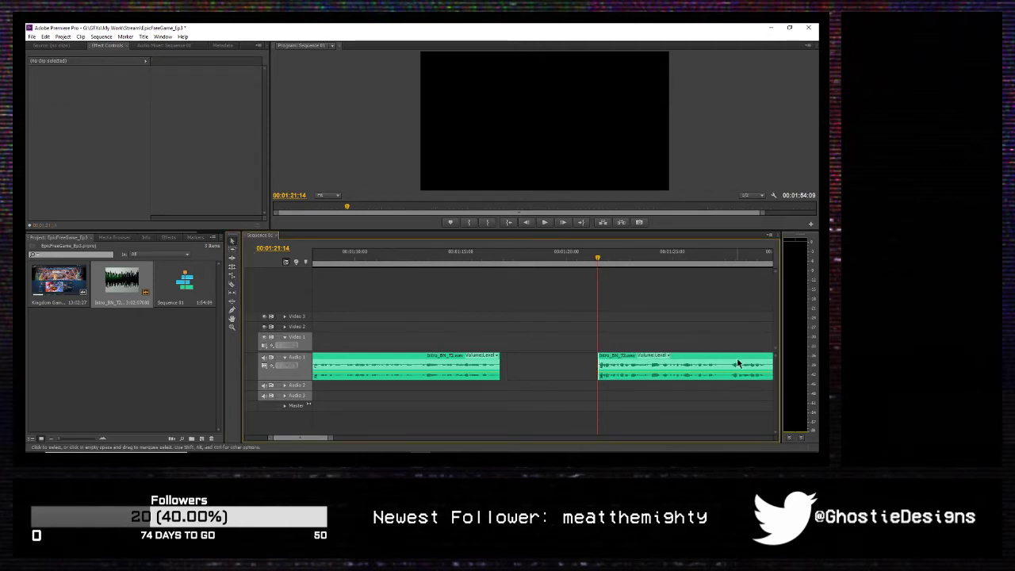
{"action": "left_click_drag", "start_coordinate": [737, 364], "coordinate": [650, 365]}
Step: Play the moved voice-over from the short pause at 00:01:17:04 and split it after the phrase at 00:01:23:02
{"action": "left_click", "coordinate": [505, 263]}
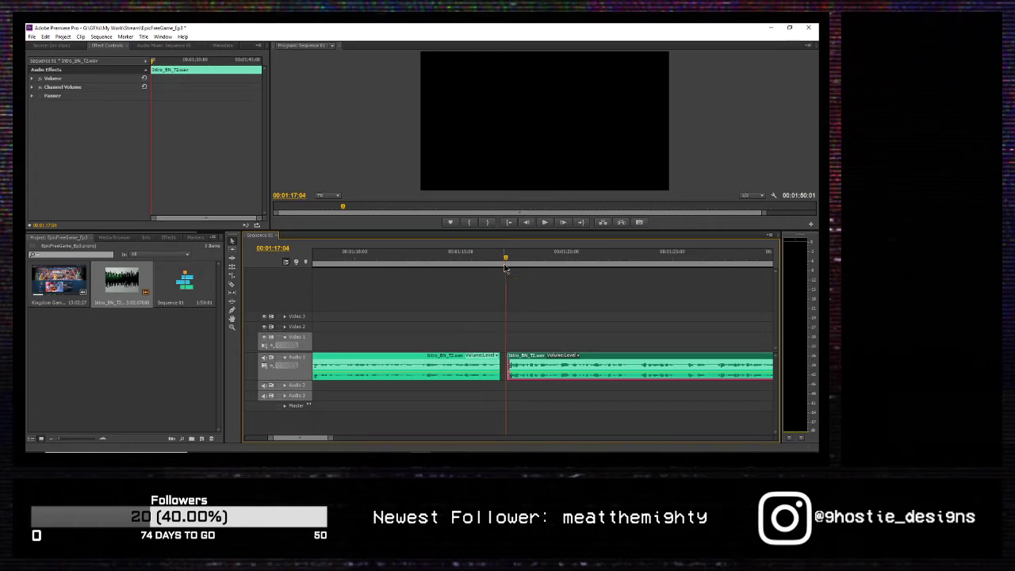
{"action": "key", "text": "space"}
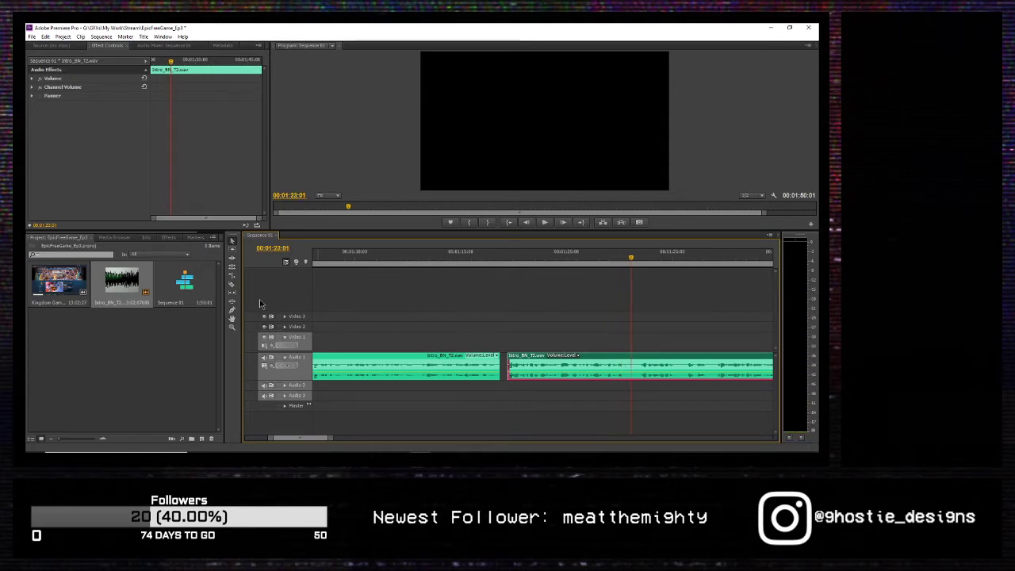
{"action": "left_click", "coordinate": [231, 284]}
{"action": "left_click", "coordinate": [632, 374]}
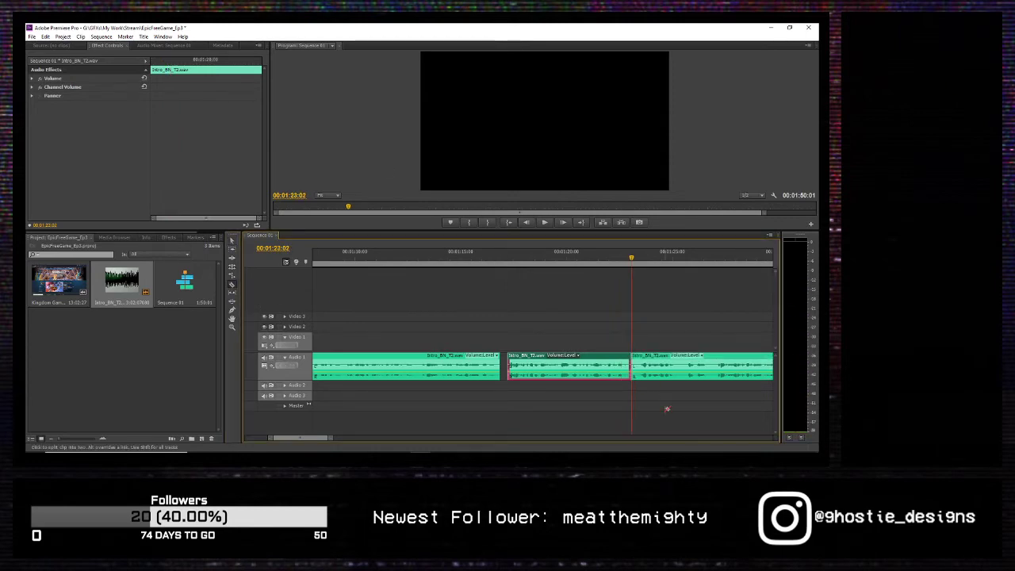
Step: Split the voice-over before the next words at 00:01:23:12 and delete the piece back to the 00:01:23:02 cut
{"action": "key", "text": "space"}
{"action": "key", "text": "space"}
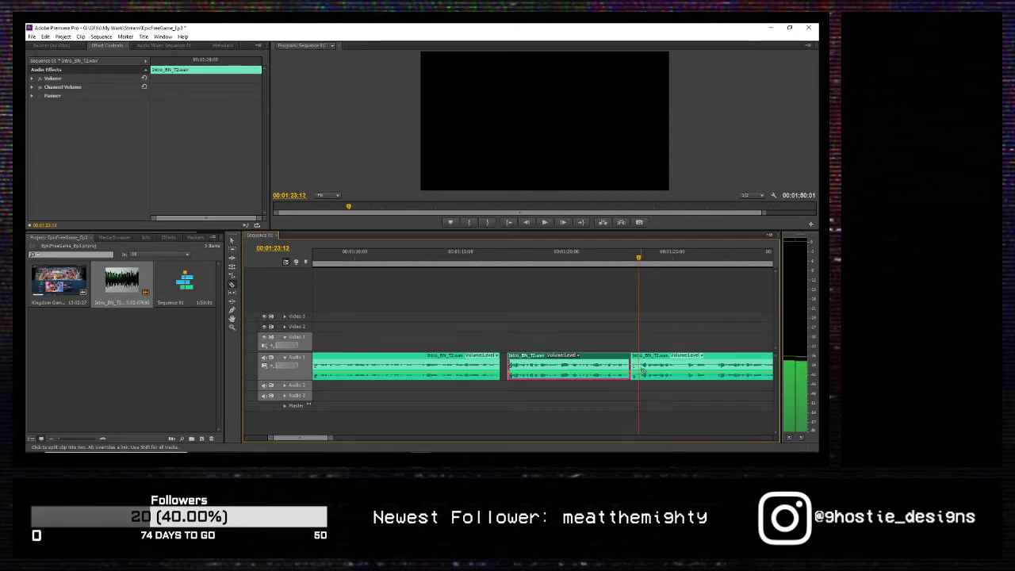
{"action": "left_click", "coordinate": [232, 240]}
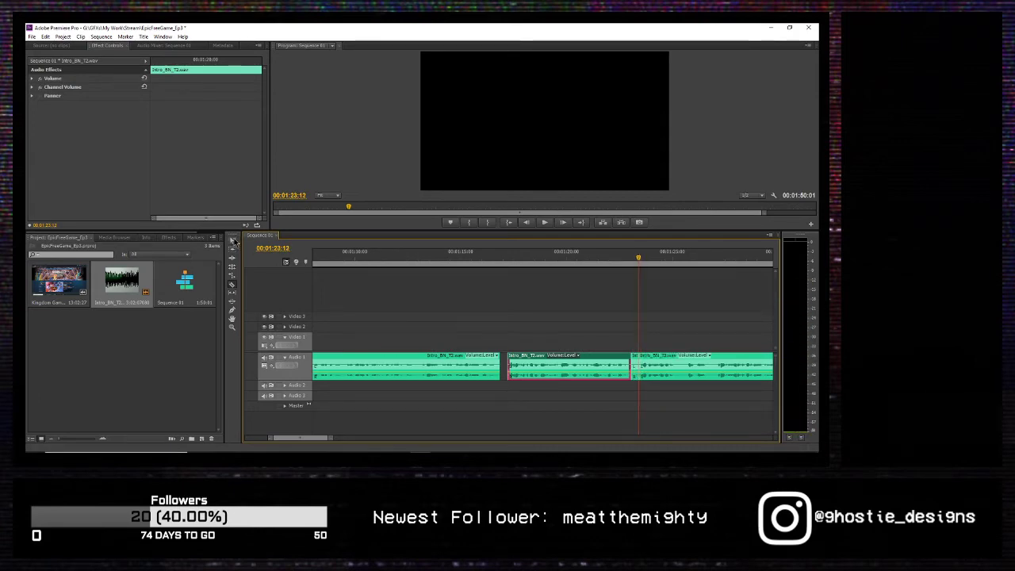
{"action": "left_click", "coordinate": [635, 364]}
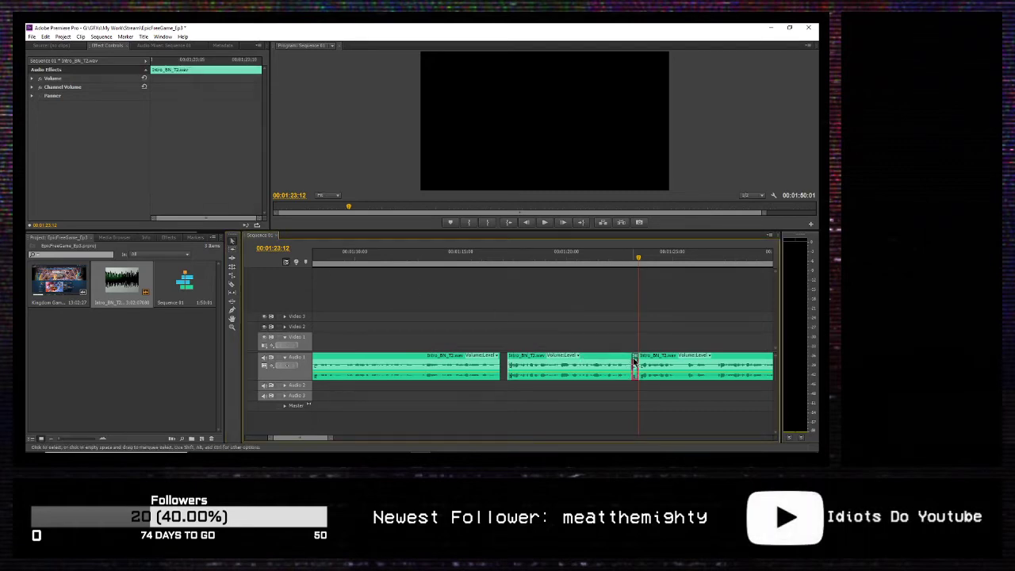
{"action": "key", "text": "Delete"}
Step: Play the voice-over on from 00:01:23:12 and split it at 00:01:26:19
{"action": "key", "text": "space"}
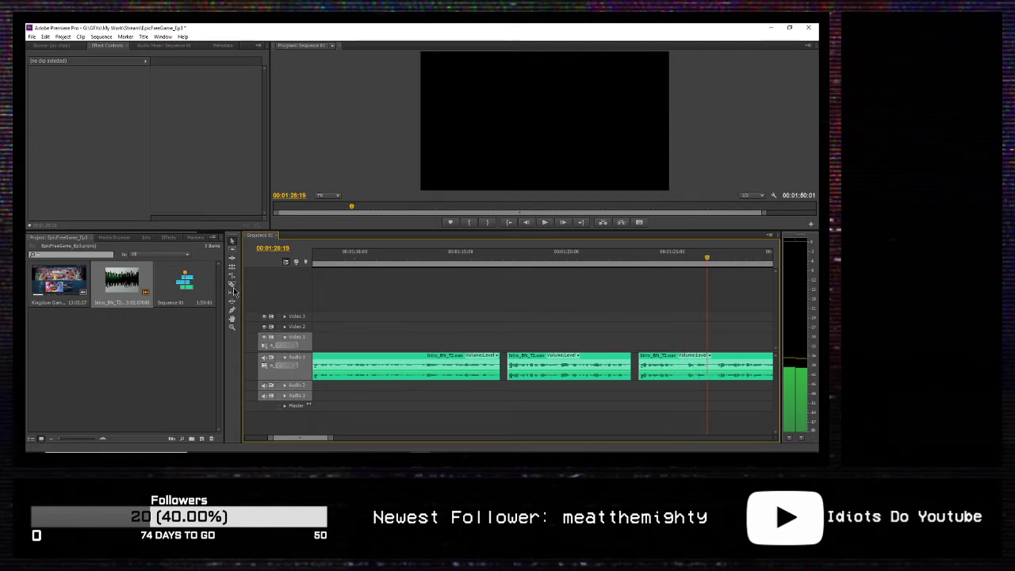
{"action": "left_click", "coordinate": [233, 286]}
{"action": "left_click", "coordinate": [707, 365]}
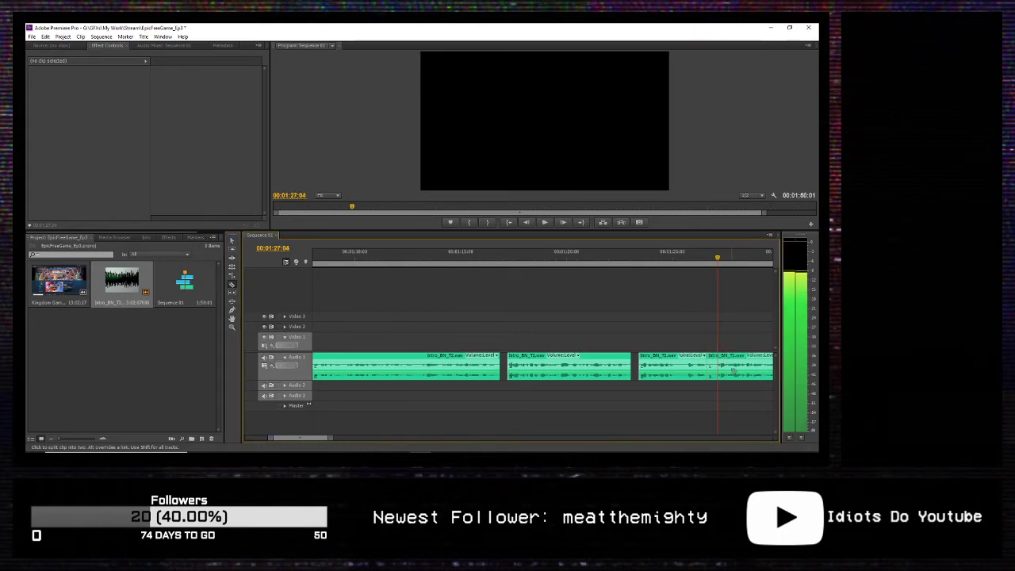
Step: Split the Intro_BN_T2.wav audio clip at 00:01:27:02 and delete the short piece just before the cut
{"action": "key", "text": "Left"}
{"action": "left_click", "coordinate": [716, 366]}
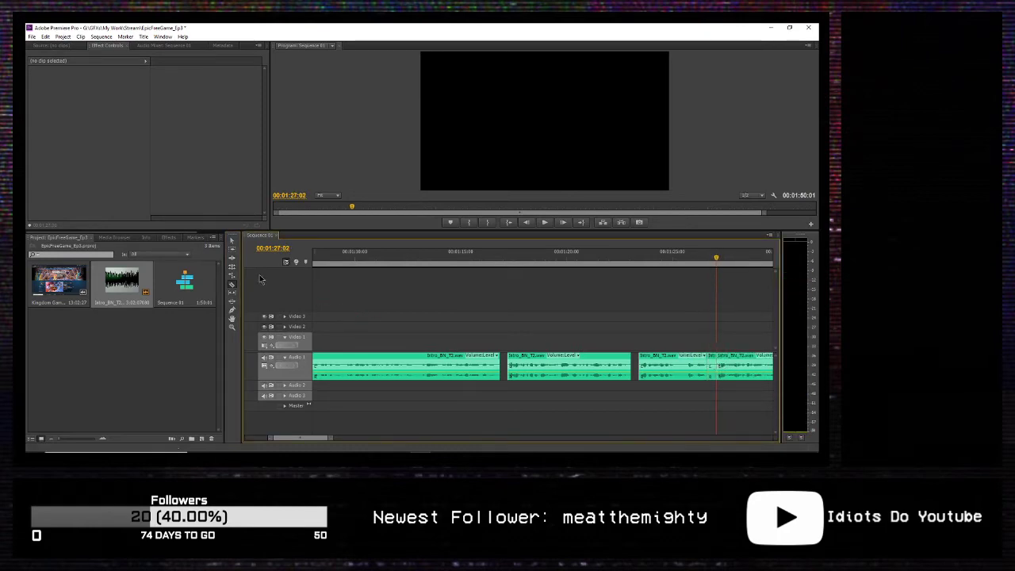
{"action": "left_click", "coordinate": [232, 241]}
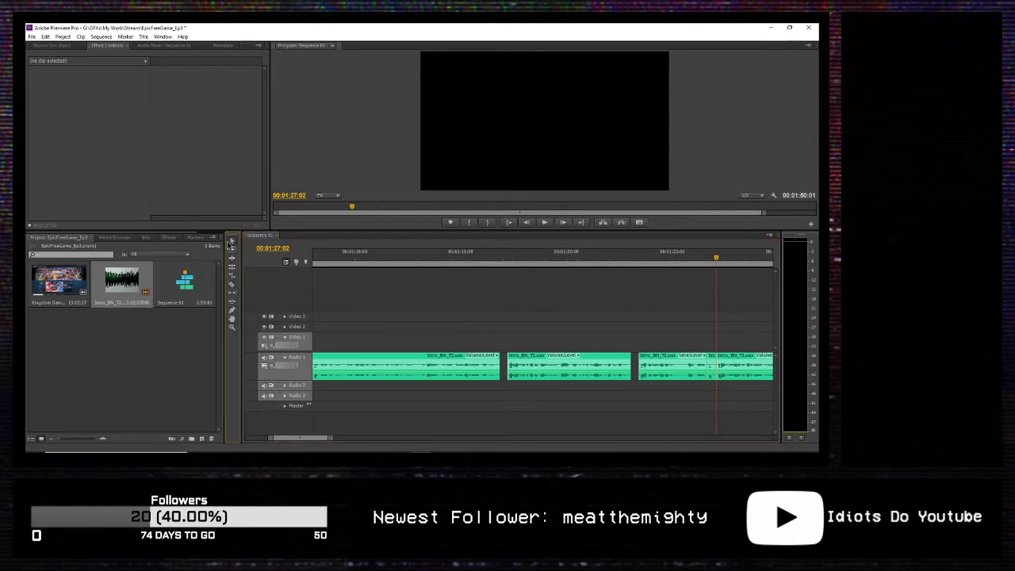
{"action": "left_click", "coordinate": [712, 362]}
{"action": "key", "text": "Delete"}
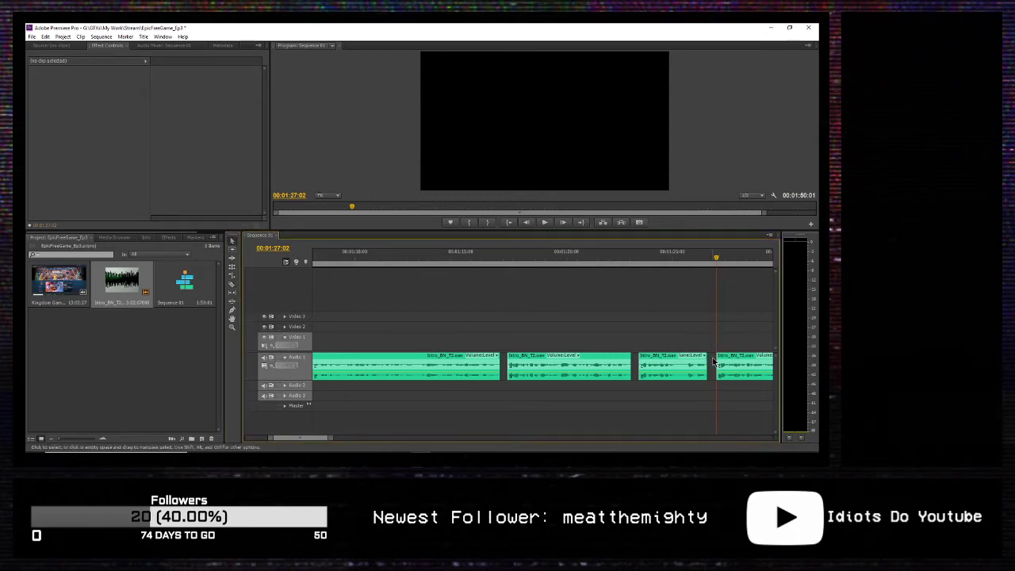
Step: Play on through the audio and split the clip on Audio 1 at 00:01:31:21
{"action": "key", "text": "space"}
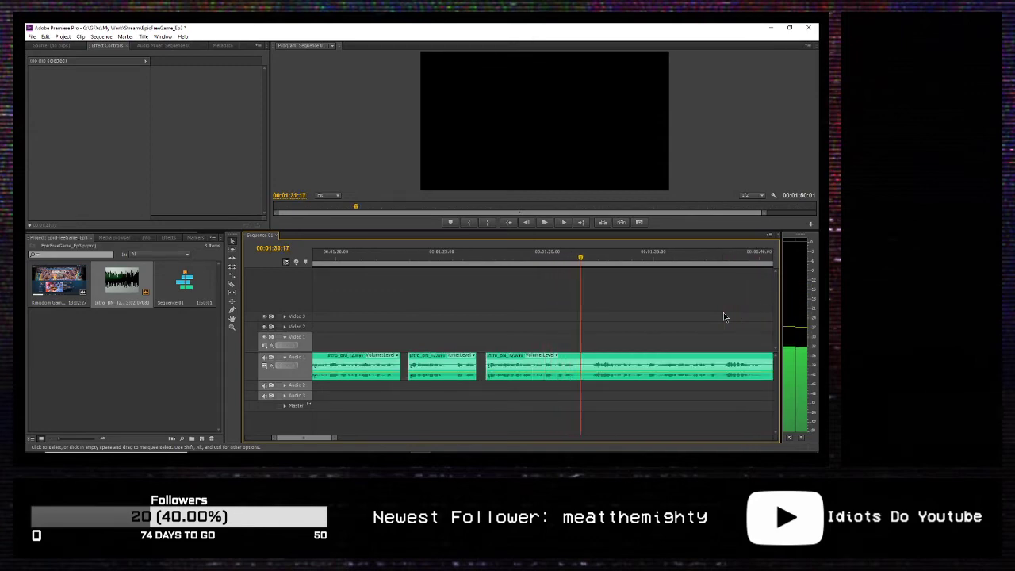
{"action": "key", "text": "space"}
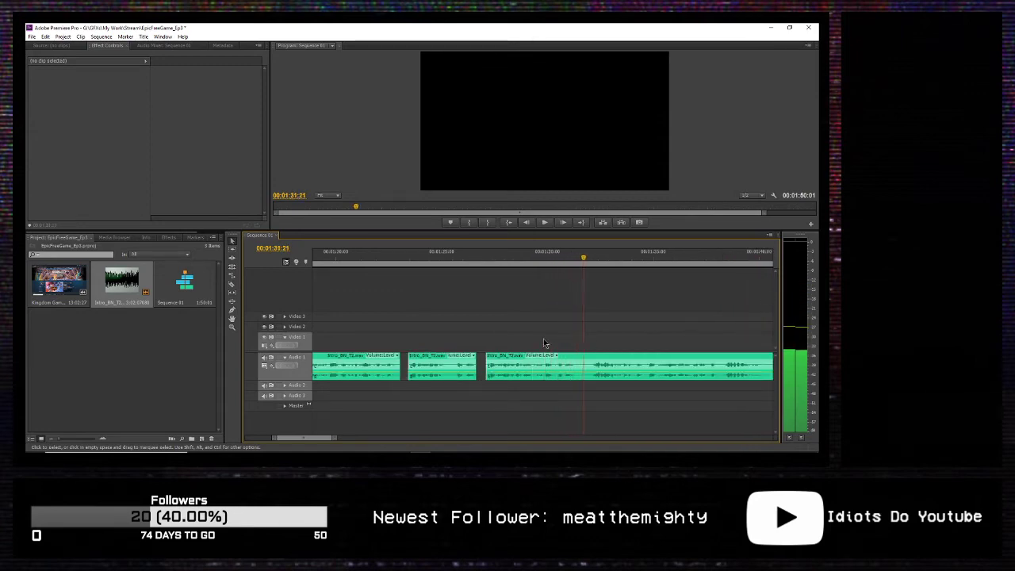
{"action": "left_click", "coordinate": [233, 293]}
{"action": "left_click", "coordinate": [584, 360]}
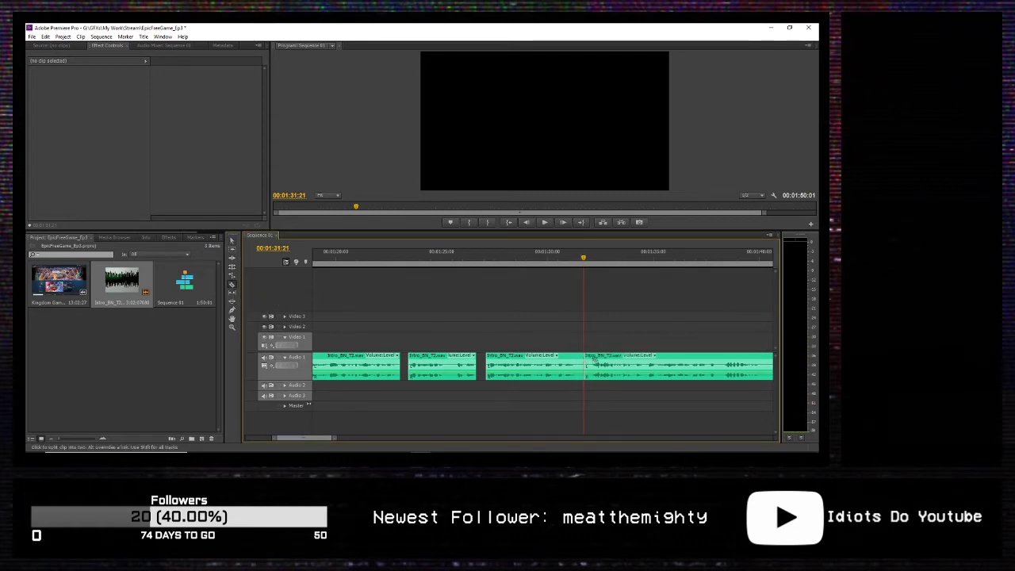
Step: Find where speech resumes, split the audio at 00:01:32:02, and delete the short piece between the two cuts
{"action": "key", "text": "space"}
{"action": "key", "text": "space"}
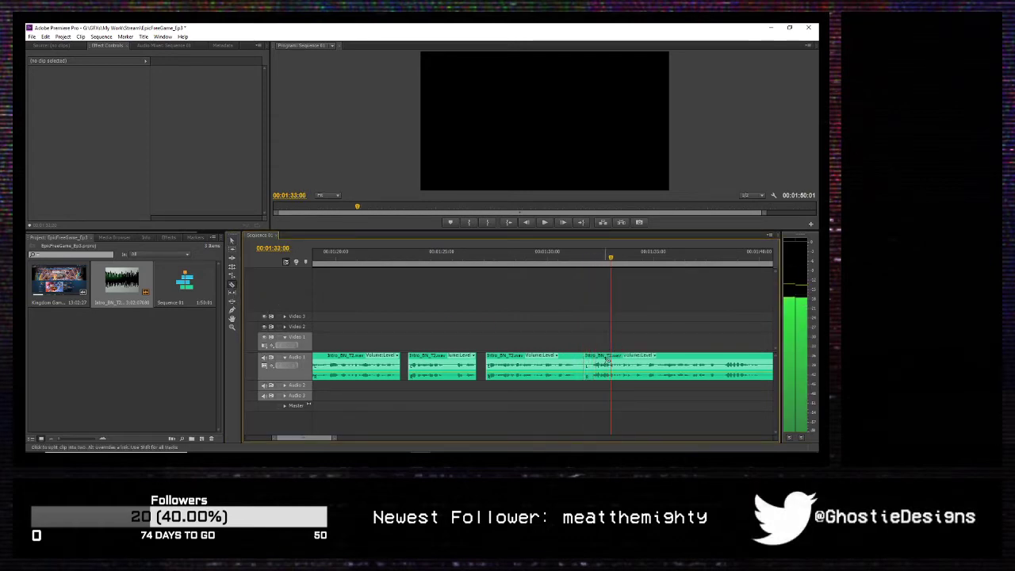
{"action": "key", "text": "Left"}
{"action": "key", "text": "Left"}
{"action": "key", "text": "Left"}
{"action": "key", "text": "Left"}
{"action": "key", "text": "Left"}
{"action": "key", "text": "Left"}
{"action": "key", "text": "Left"}
{"action": "key", "text": "Left"}
{"action": "key", "text": "Left"}
{"action": "key", "text": "Left"}
{"action": "key", "text": "Left"}
{"action": "key", "text": "Left"}
{"action": "key", "text": "Left"}
{"action": "key", "text": "Left"}
{"action": "key", "text": "Left"}
{"action": "key", "text": "Left"}
{"action": "key", "text": "Left"}
{"action": "key", "text": "Left"}
{"action": "key", "text": "Left"}
{"action": "key", "text": "Left"}
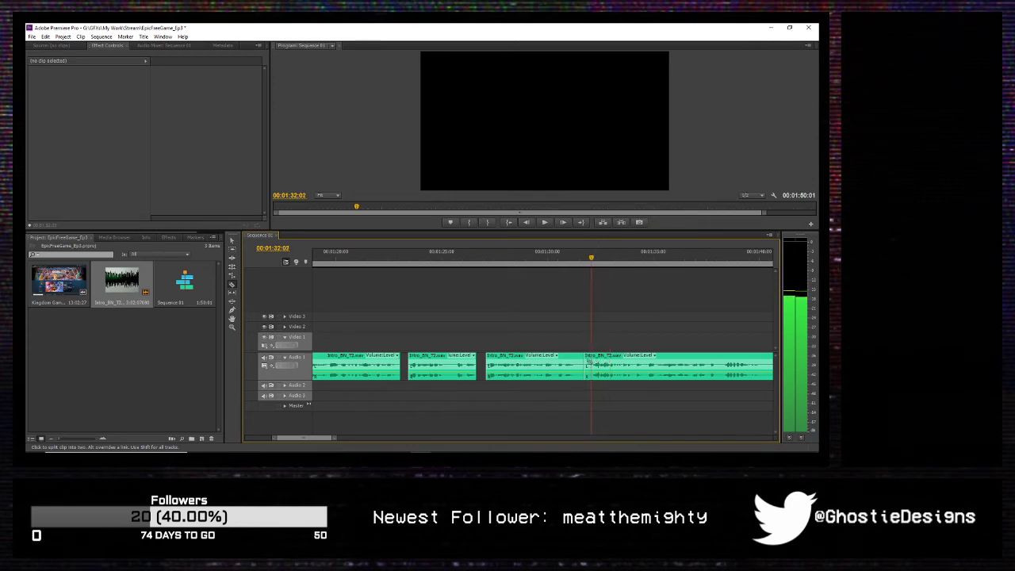
{"action": "left_click", "coordinate": [233, 241]}
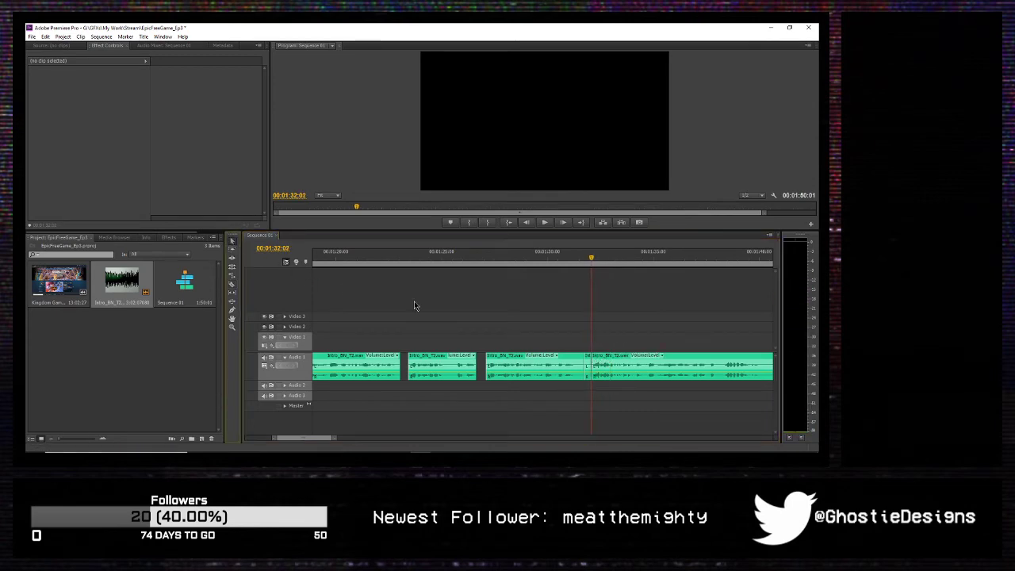
{"action": "left_click", "coordinate": [587, 360]}
{"action": "key", "text": "Delete"}
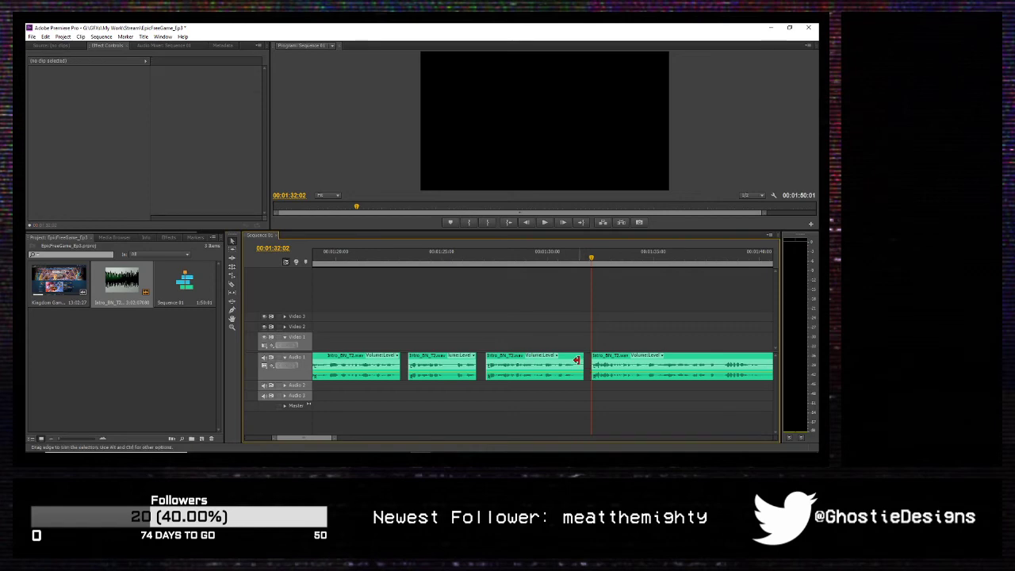
Step: Listen to the following audio section and split the clip at 00:01:37:25
{"action": "key", "text": "space"}
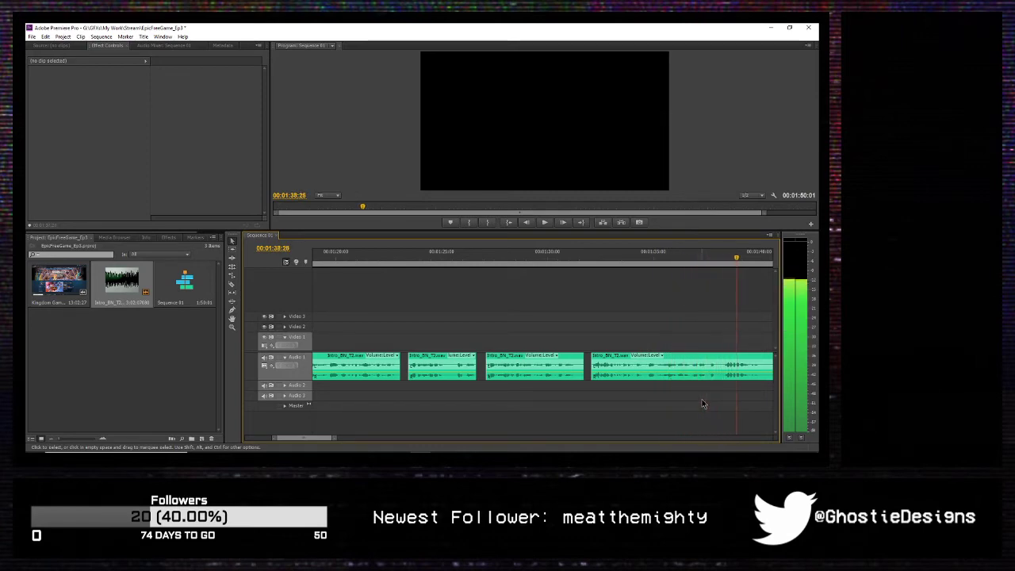
{"action": "key", "text": "space"}
{"action": "key", "text": "j"}
{"action": "key", "text": "k"}
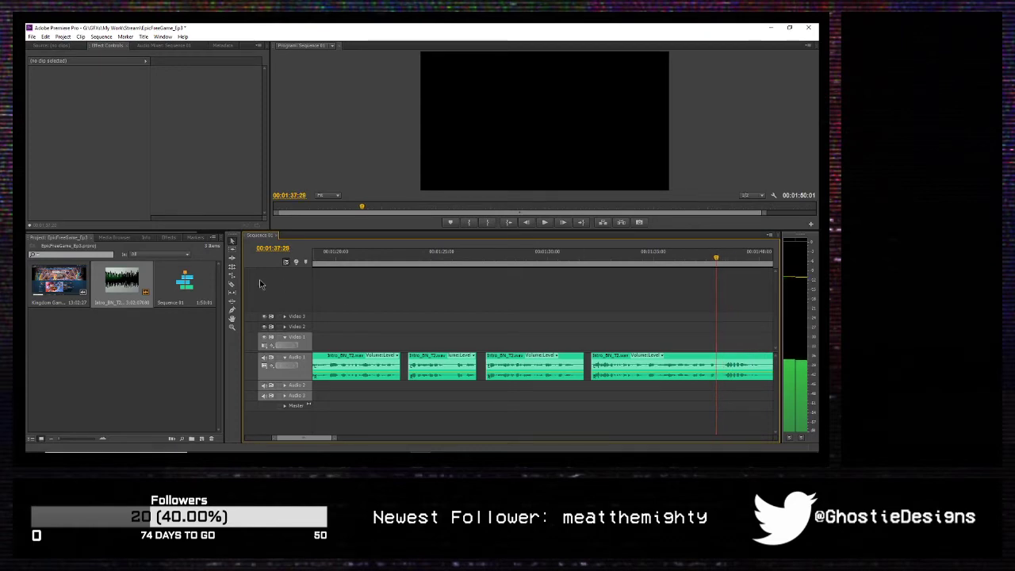
{"action": "left_click", "coordinate": [231, 283]}
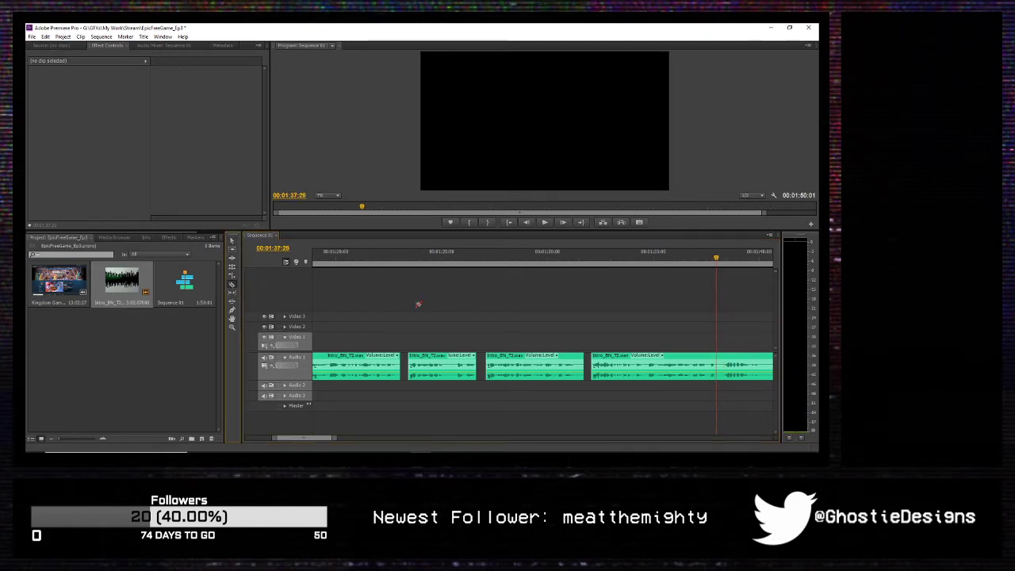
{"action": "left_click", "coordinate": [716, 358]}
Step: Cut out the short audio piece ending at 00:01:38:10 and close the gap with the following clip
{"action": "key", "text": "space"}
{"action": "key", "text": "space"}
{"action": "key", "text": "Left"}
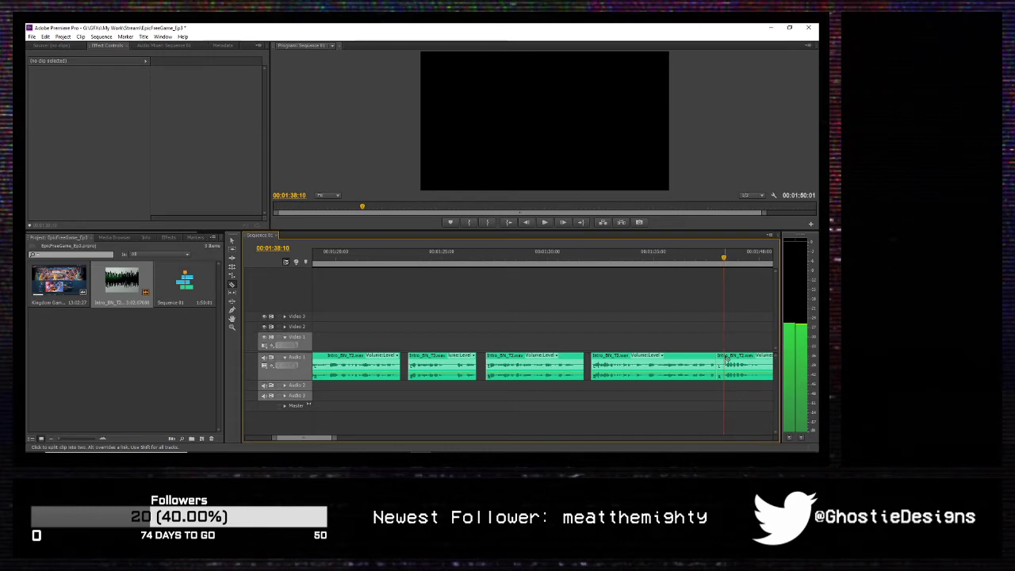
{"action": "left_click", "coordinate": [725, 358]}
{"action": "left_click", "coordinate": [231, 241]}
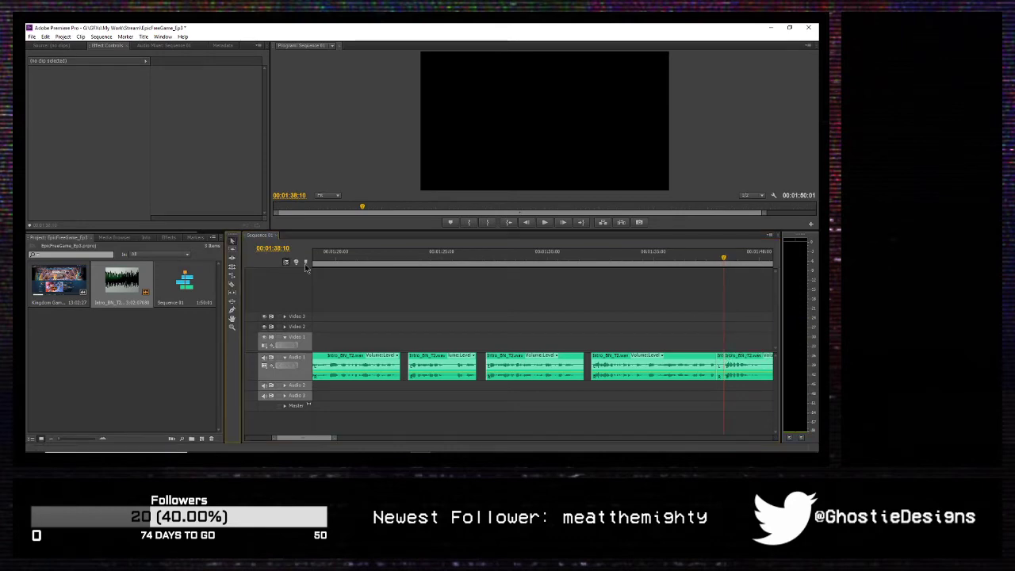
{"action": "left_click", "coordinate": [721, 361]}
{"action": "key", "text": "Delete"}
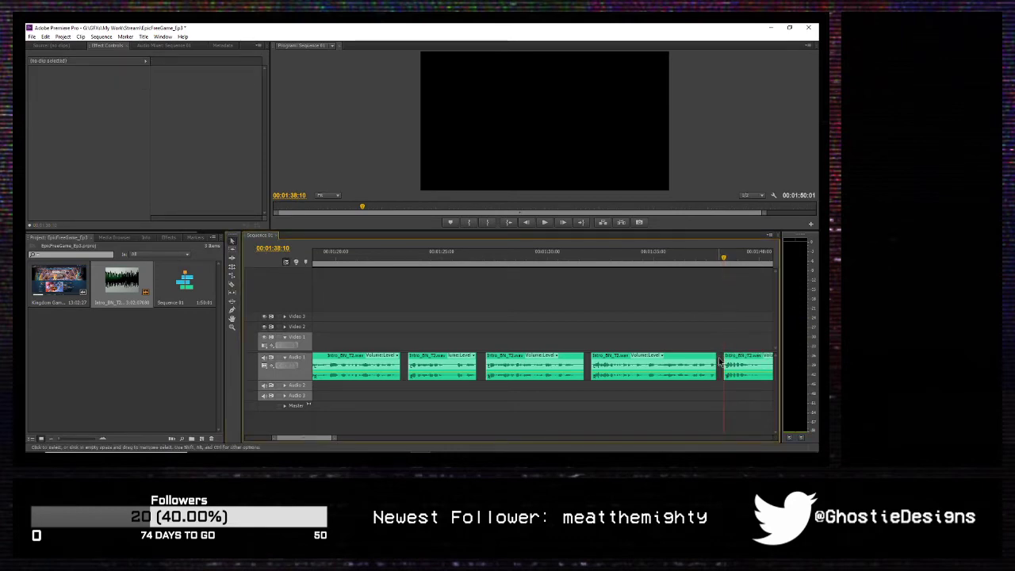
{"action": "left_click_drag", "start_coordinate": [744, 358], "coordinate": [736, 358]}
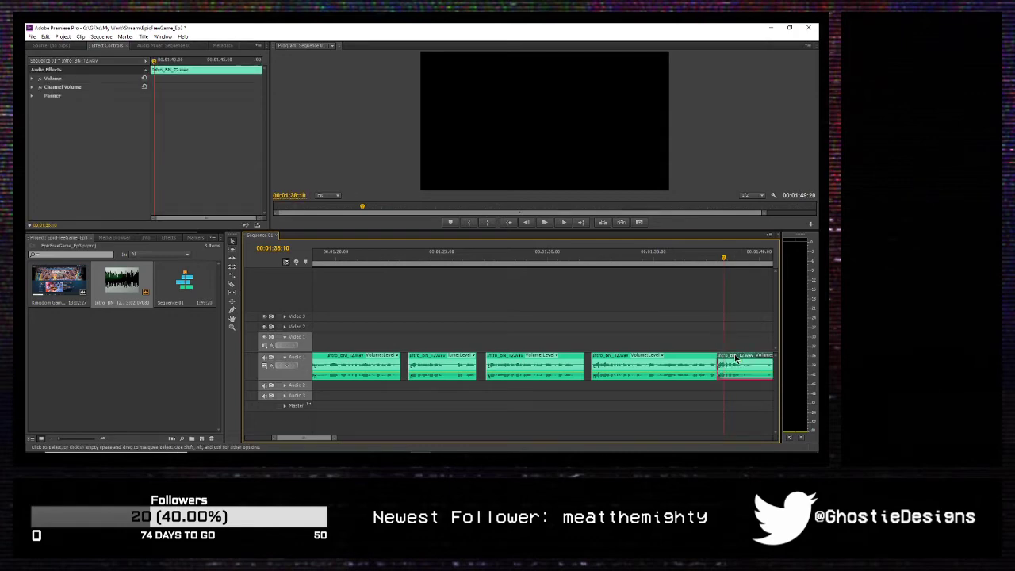
Step: Play across the joined clips and split the audio at 00:01:39:21
{"action": "key", "text": "space"}
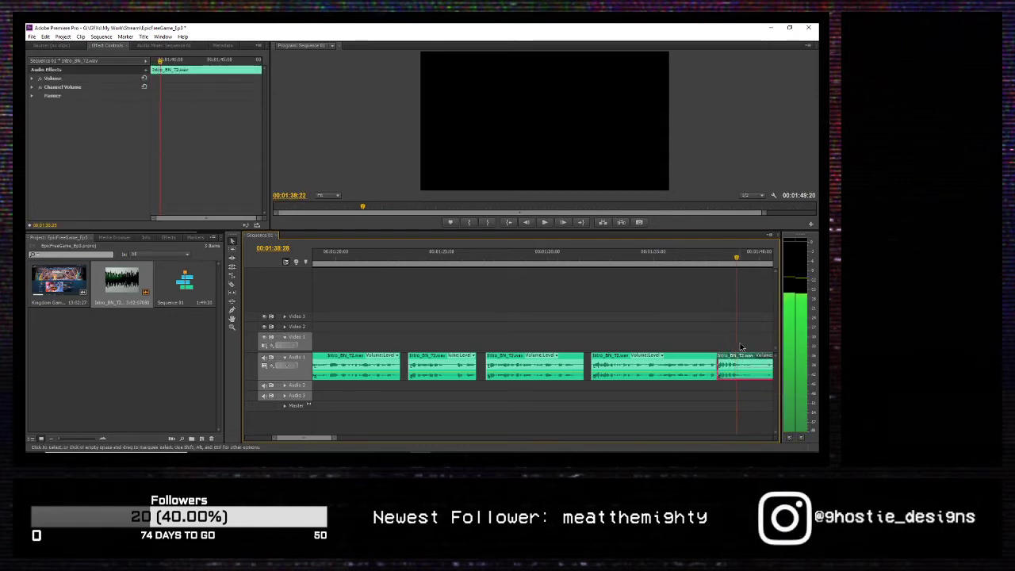
{"action": "key", "text": "space"}
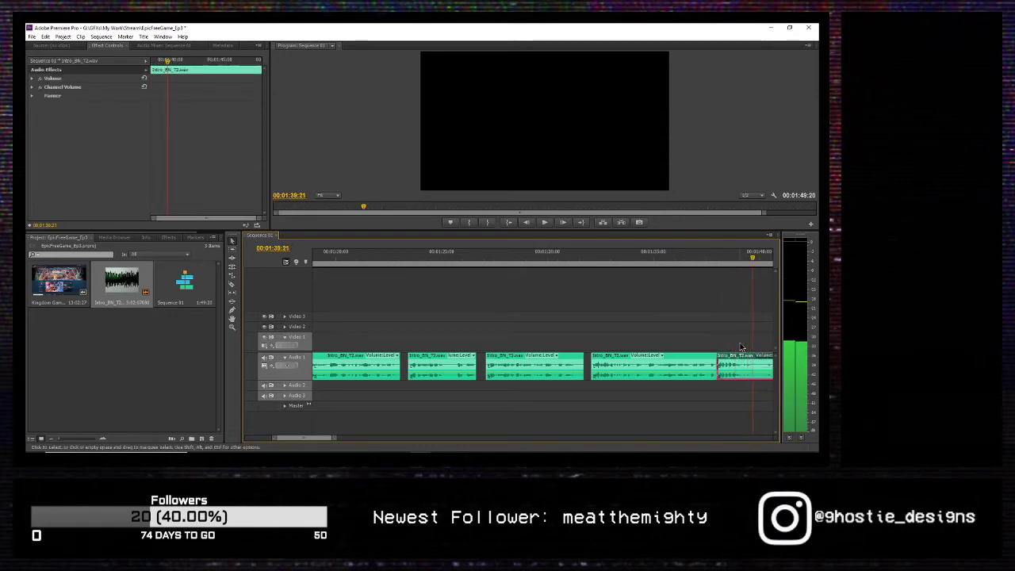
{"action": "key", "text": "c"}
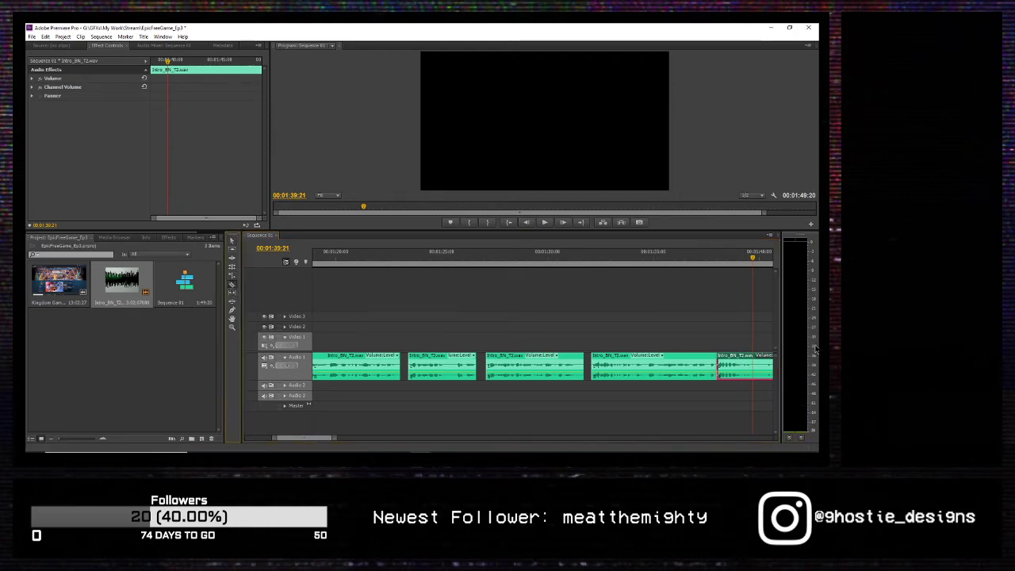
{"action": "left_click", "coordinate": [753, 361]}
Step: Split the audio again at 00:01:40:11 and delete the piece between this cut and the one at 00:01:39:21
{"action": "key", "text": "space"}
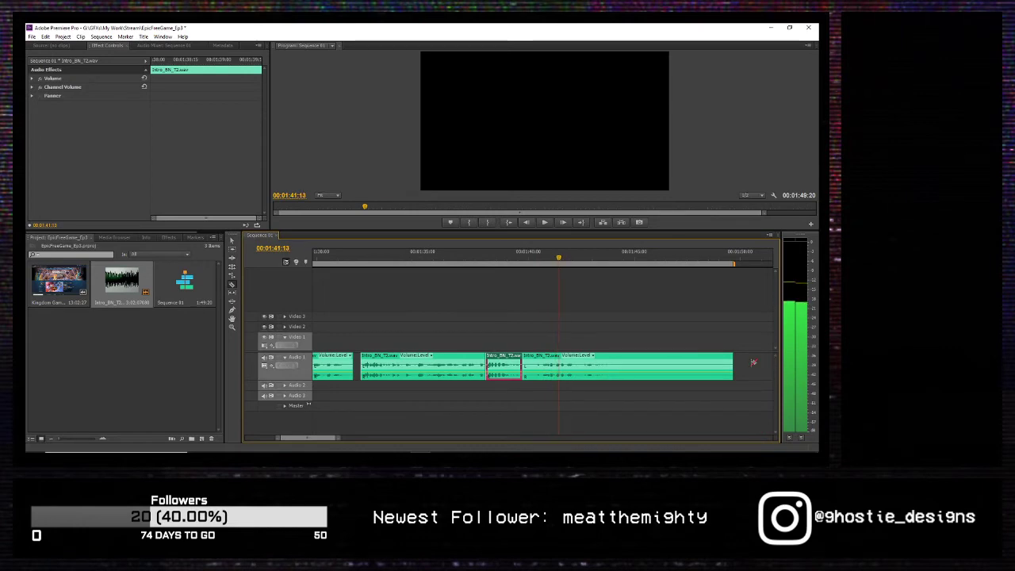
{"action": "key", "text": "Left"}
{"action": "key", "text": "Left"}
{"action": "key", "text": "Left"}
{"action": "key", "text": "Left"}
{"action": "key", "text": "Left"}
{"action": "key", "text": "Left"}
{"action": "key", "text": "Left"}
{"action": "key", "text": "Left"}
{"action": "key", "text": "Left"}
{"action": "key", "text": "Left"}
{"action": "key", "text": "Left"}
{"action": "key", "text": "Left"}
{"action": "key", "text": "Left"}
{"action": "key", "text": "Left"}
{"action": "key", "text": "Left"}
{"action": "key", "text": "Left"}
{"action": "key", "text": "Left"}
{"action": "key", "text": "Left"}
{"action": "key", "text": "Left"}
{"action": "key", "text": "Left"}
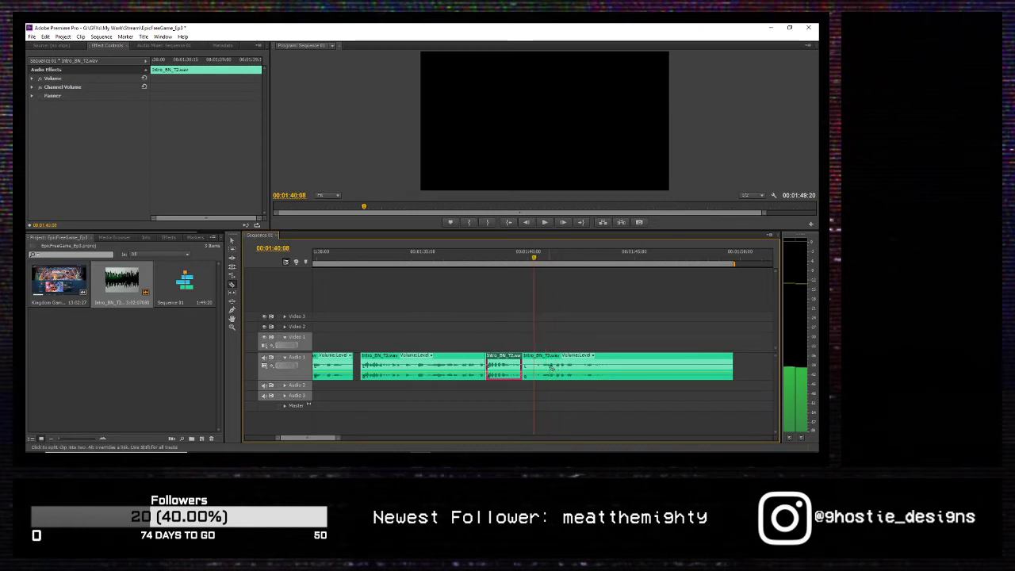
{"action": "key", "text": "Right"}
{"action": "key", "text": "Right"}
{"action": "key", "text": "Right"}
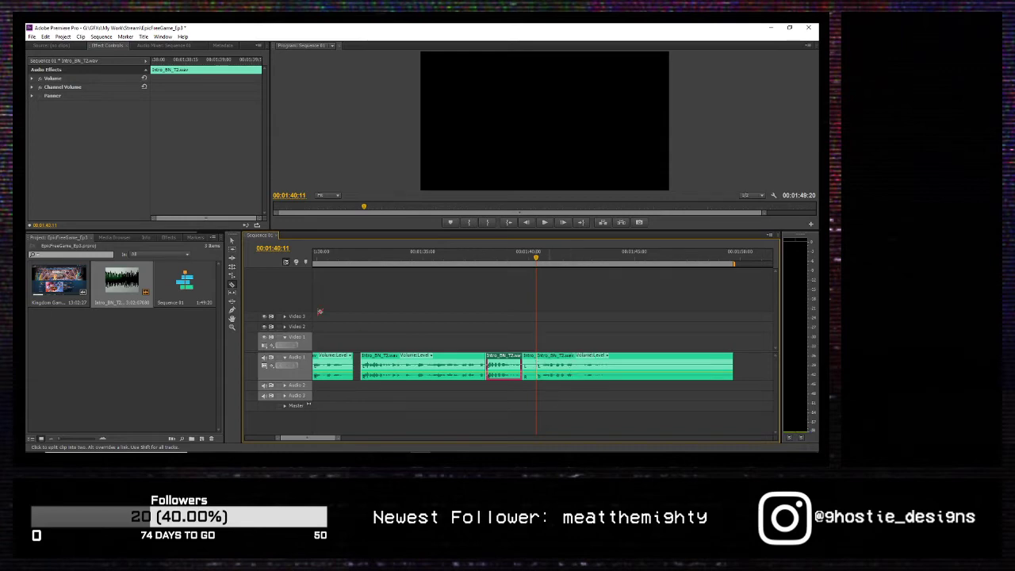
{"action": "left_click", "coordinate": [232, 239]}
{"action": "left_click", "coordinate": [530, 363]}
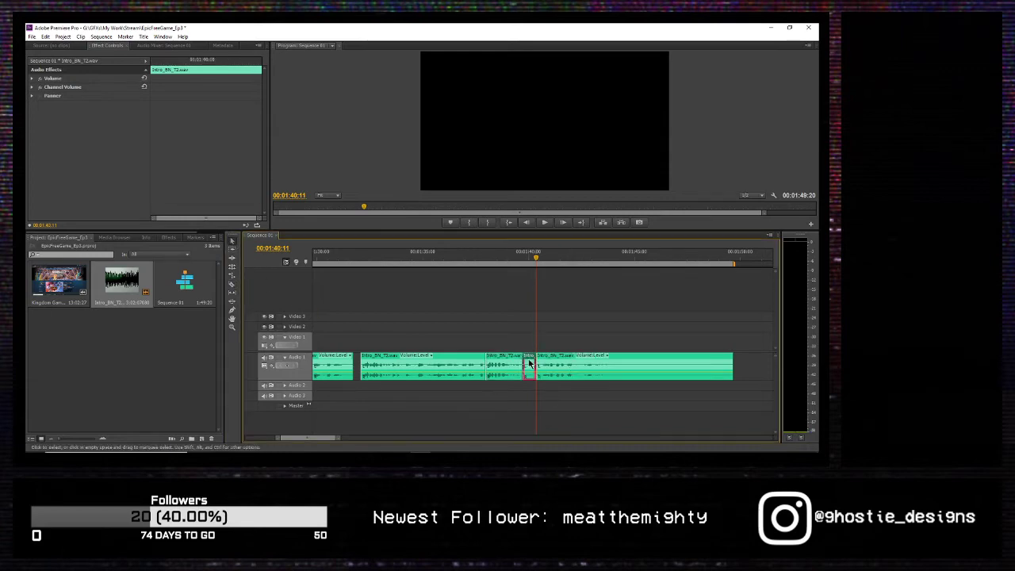
{"action": "key", "text": "Delete"}
Step: Split the last audio clip at 00:01:43:29, where the speech ends, and delete the remainder
{"action": "key", "text": "space"}
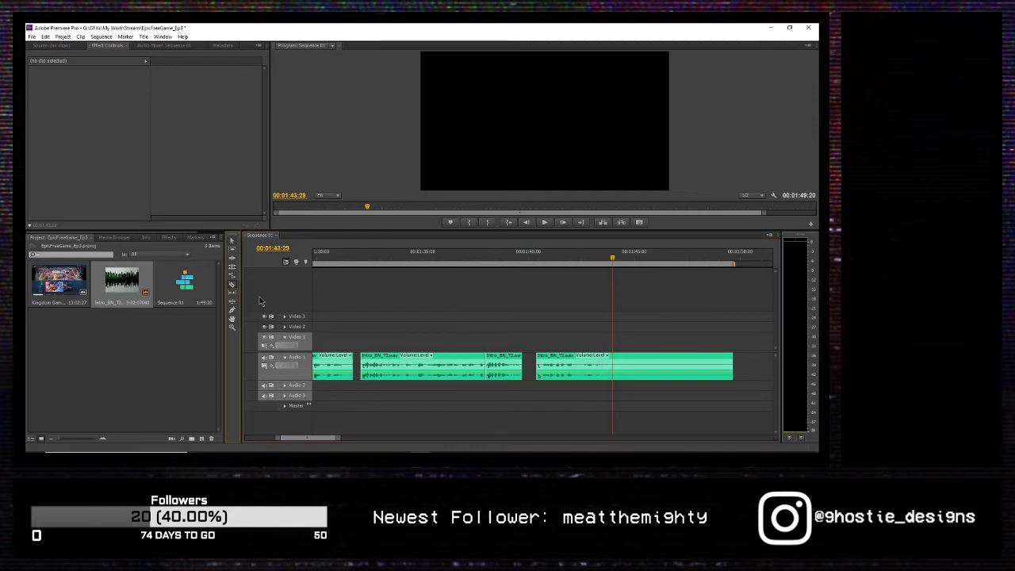
{"action": "key", "text": "c"}
{"action": "left_click", "coordinate": [613, 364]}
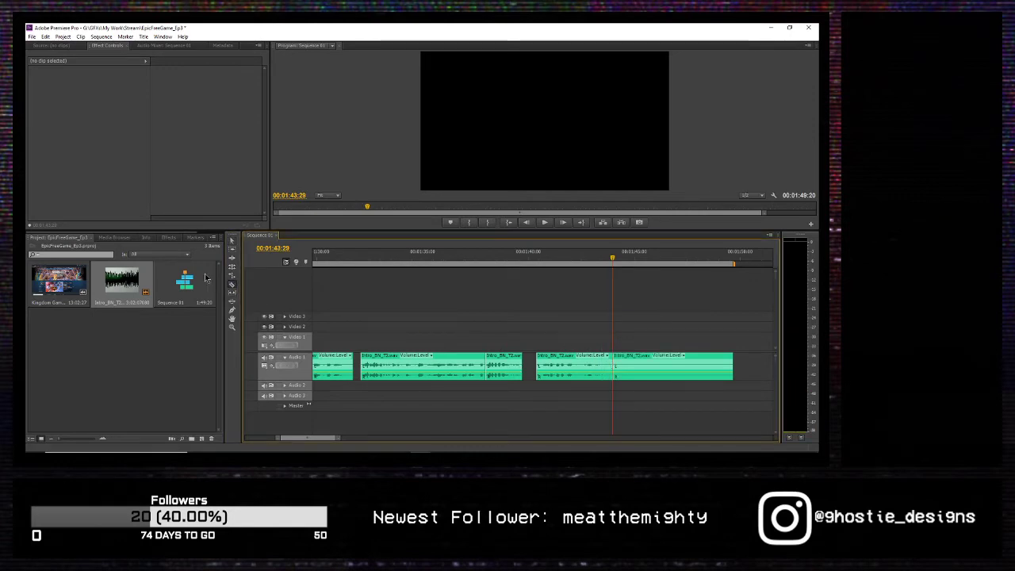
{"action": "left_click", "coordinate": [233, 241]}
{"action": "left_click", "coordinate": [718, 367]}
{"action": "key", "text": "Delete"}
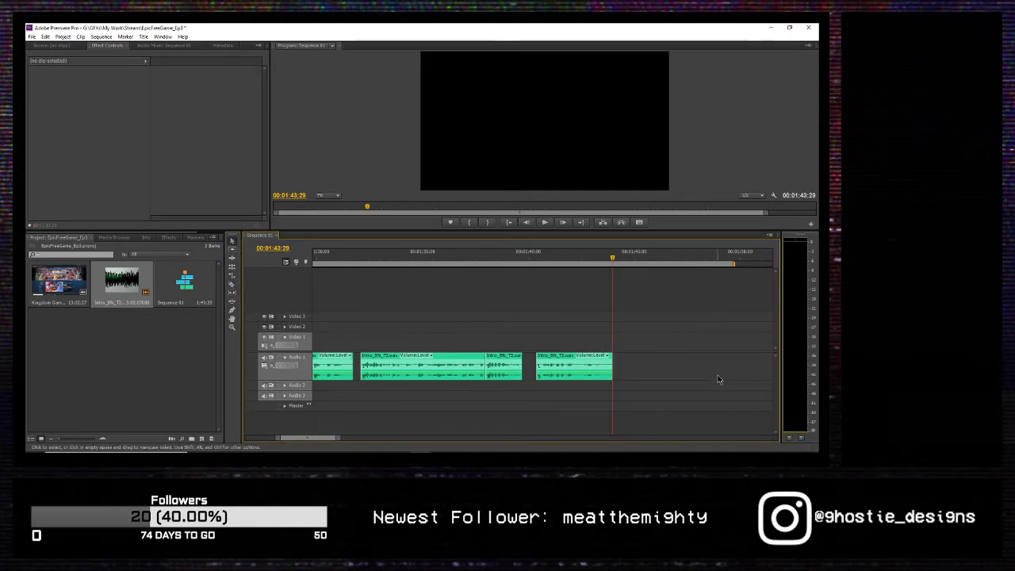
Step: Ripple delete the empty gap at the start of Audio 1 so the clips begin at zero
{"action": "left_click_drag", "start_coordinate": [339, 437], "coordinate": [464, 437]}
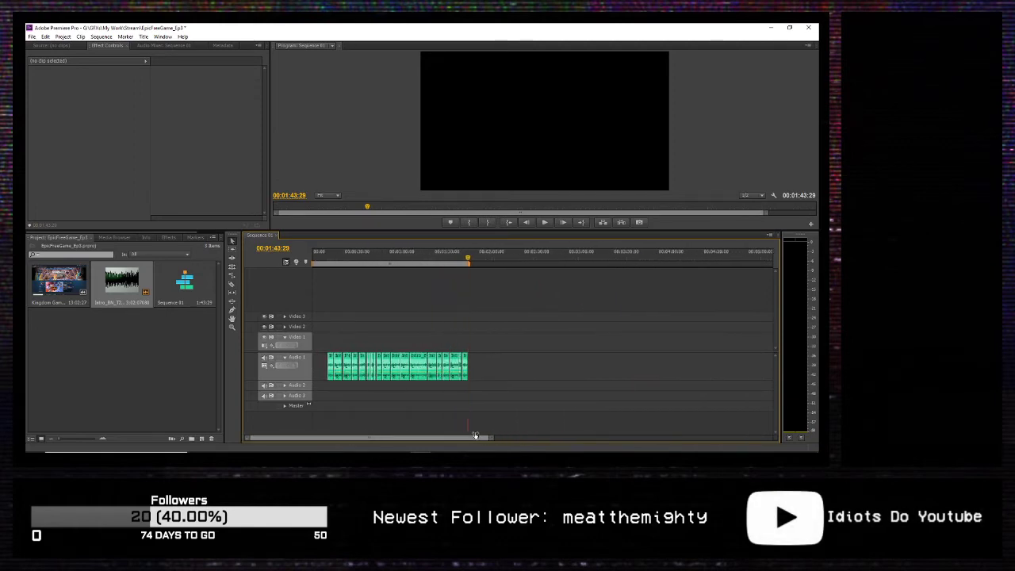
{"action": "left_click", "coordinate": [316, 373]}
{"action": "key", "text": "Delete"}
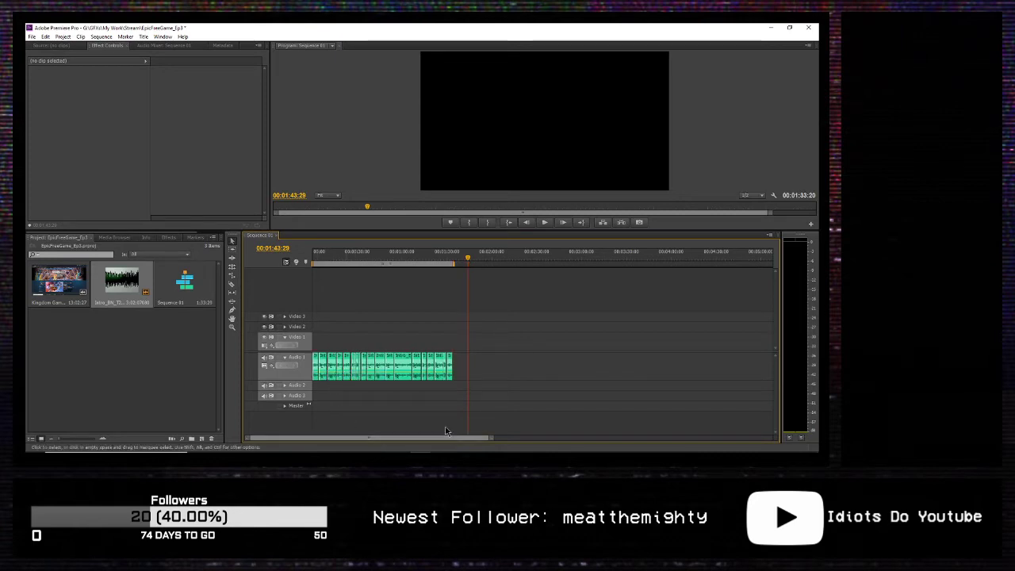
Step: Select all the audio clips on Audio 1 and shift them together about 35 seconds later in the sequence
{"action": "left_click_drag", "start_coordinate": [453, 403], "coordinate": [304, 345]}
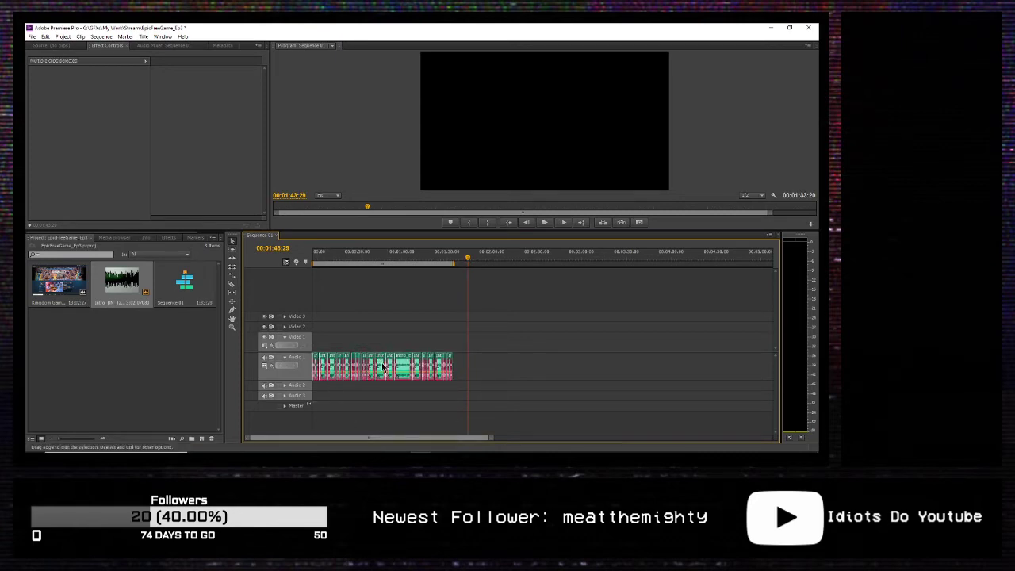
{"action": "left_click_drag", "start_coordinate": [401, 368], "coordinate": [452, 369]}
{"action": "left_click", "coordinate": [405, 410]}
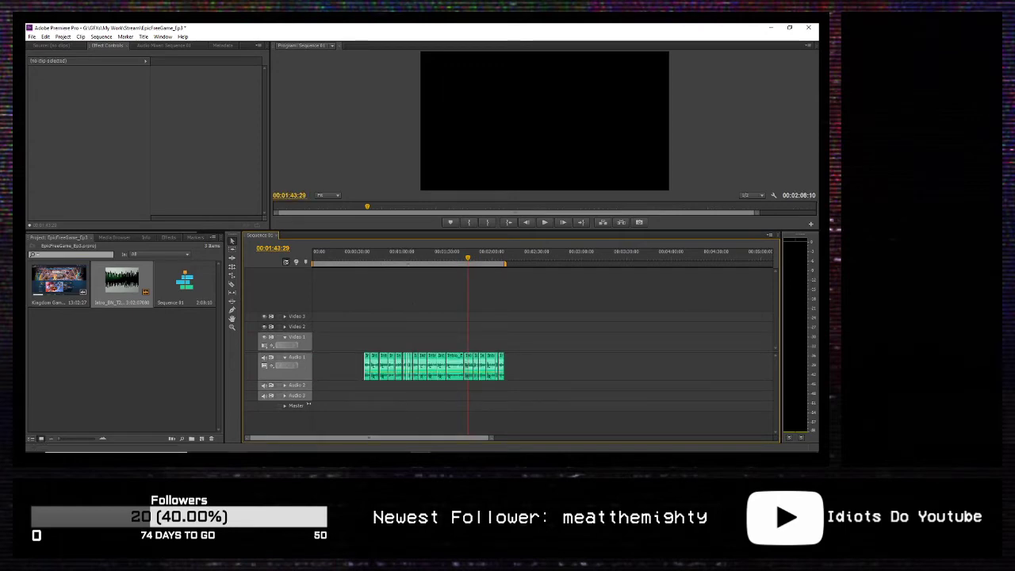
Step: Switch to File Explorer to reach the open video asset folders
{"action": "left_click", "coordinate": [238, 459]}
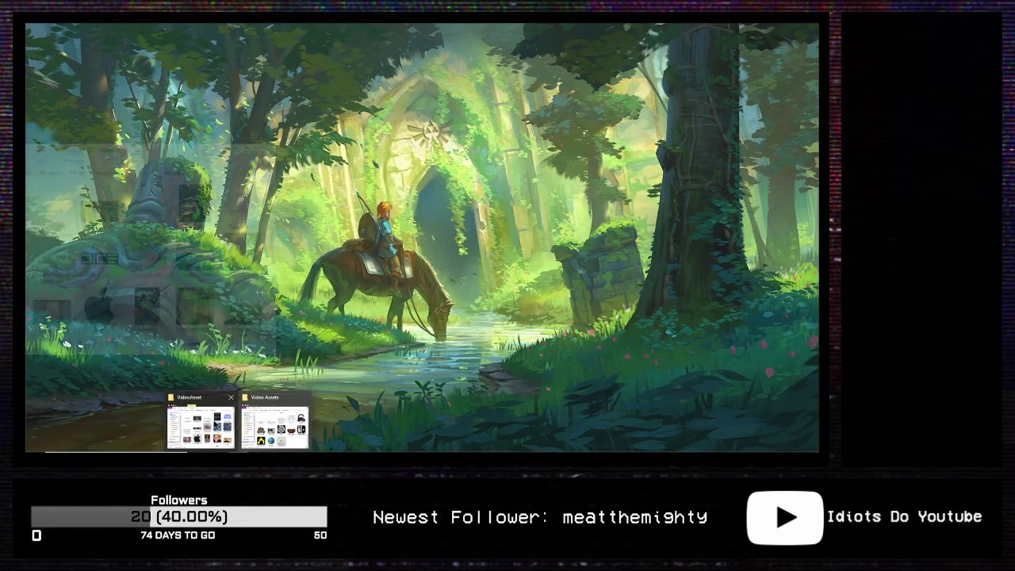
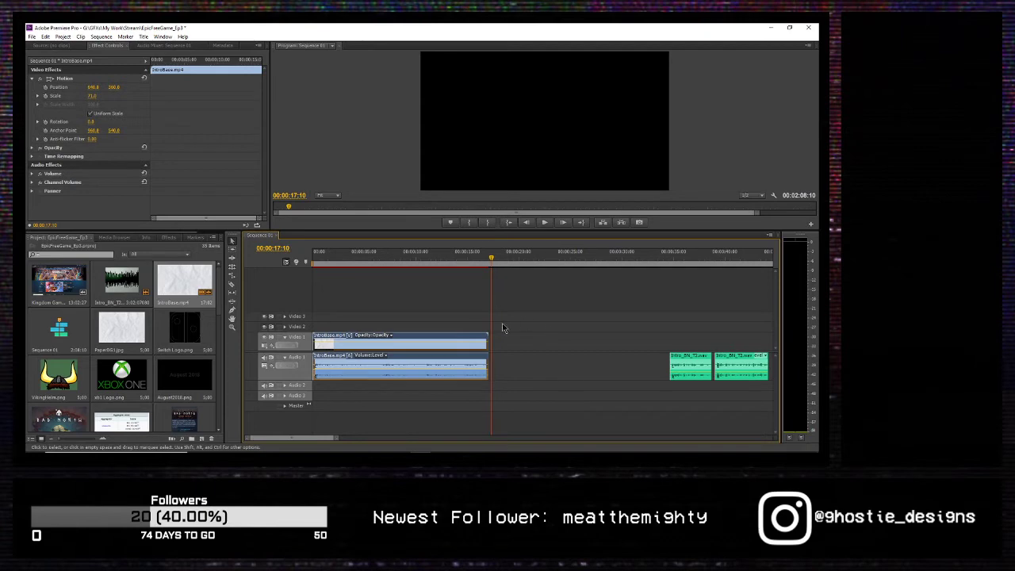
Step: Move the first Intro_BN_T2.wav clip to start at about 19 seconds, after IntroBase.mp4, and play it back
{"action": "left_click_drag", "start_coordinate": [696, 359], "coordinate": [534, 372]}
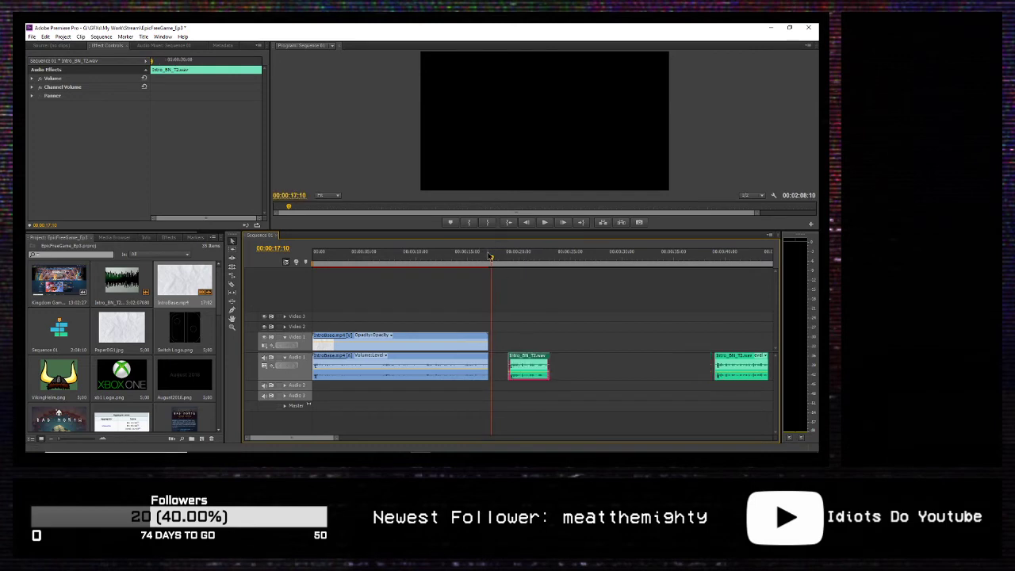
{"action": "left_click", "coordinate": [512, 262]}
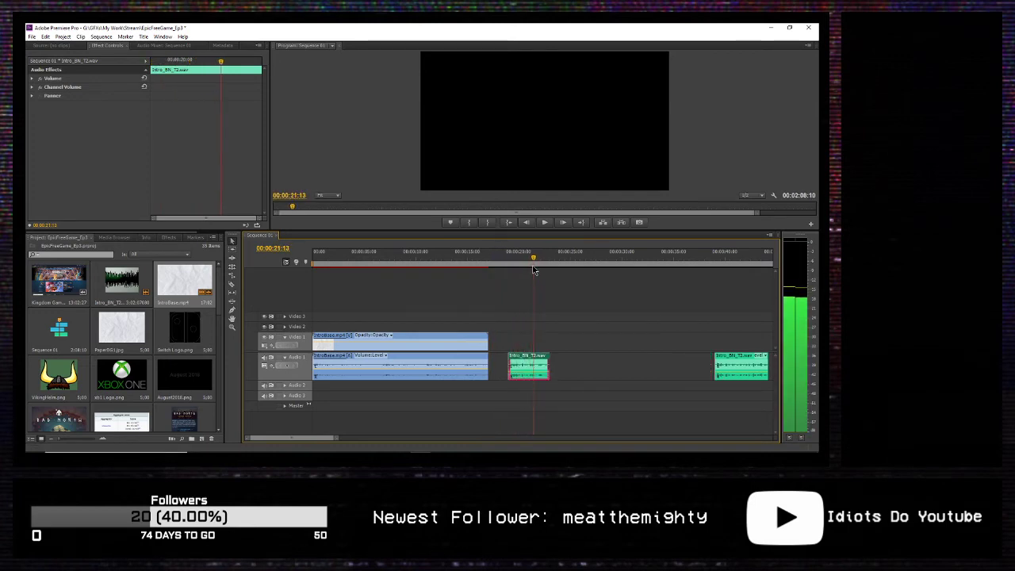
Step: Split the first Intro_BN_T2.wav clip at 00:00:21:18 and delete the portion before the cut
{"action": "key", "text": "space"}
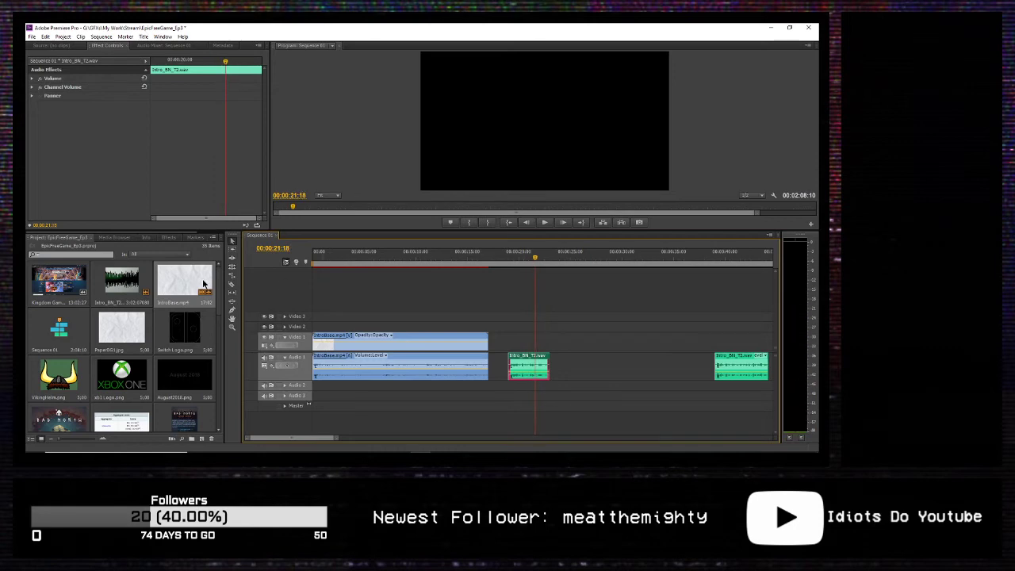
{"action": "left_click", "coordinate": [536, 371]}
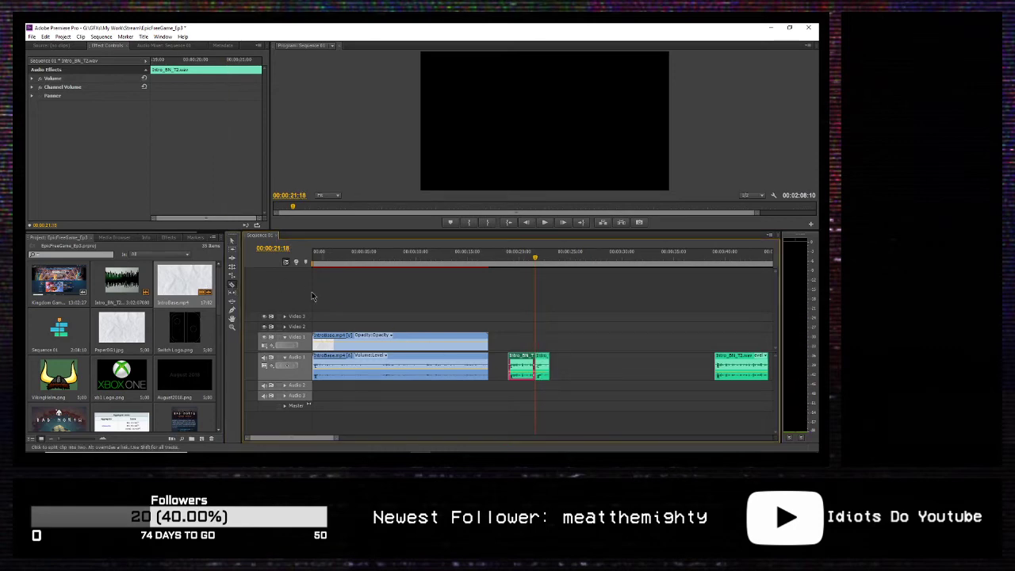
{"action": "key", "text": "v"}
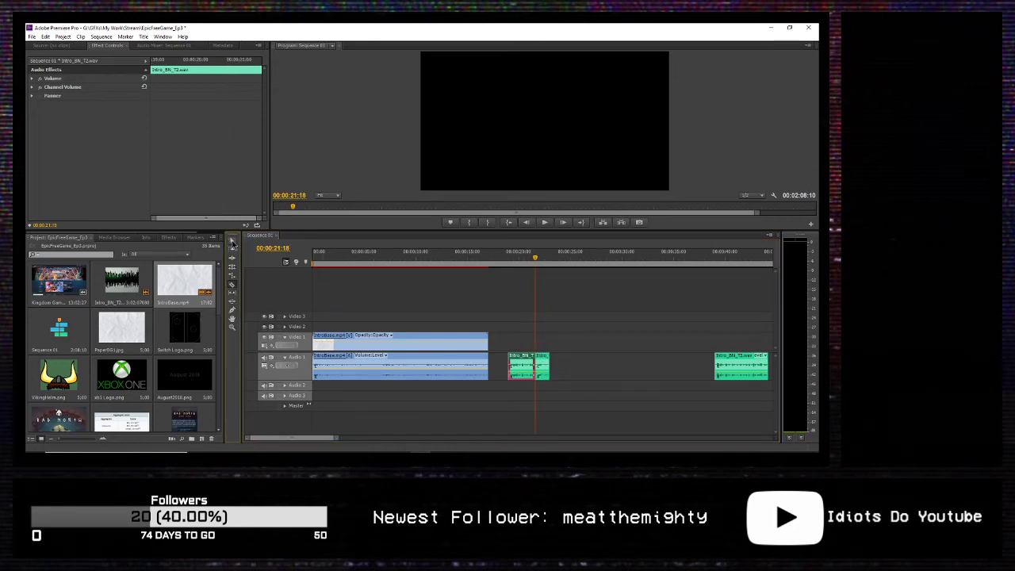
{"action": "left_click", "coordinate": [516, 349]}
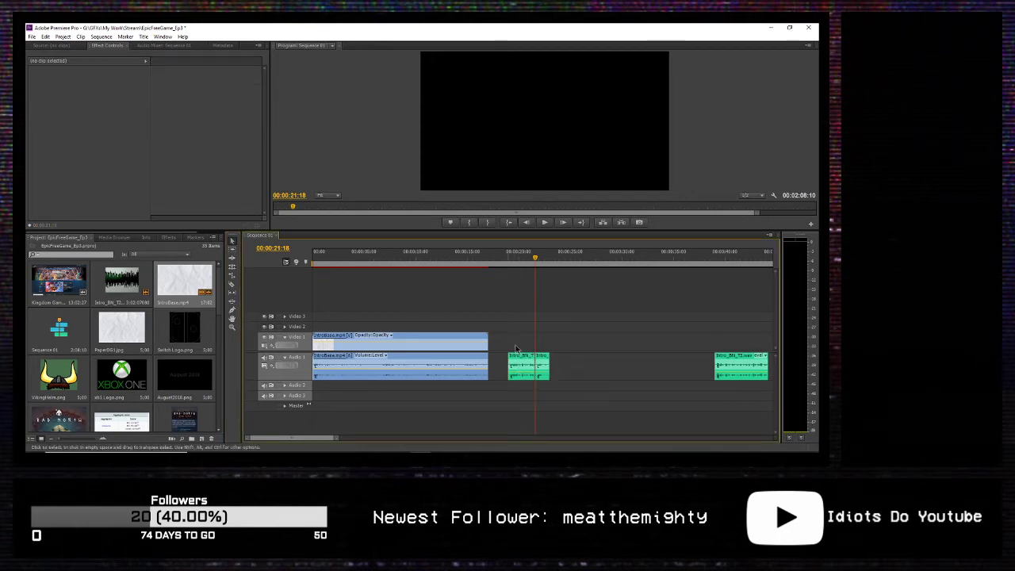
{"action": "left_click", "coordinate": [517, 357]}
{"action": "key", "text": "Delete"}
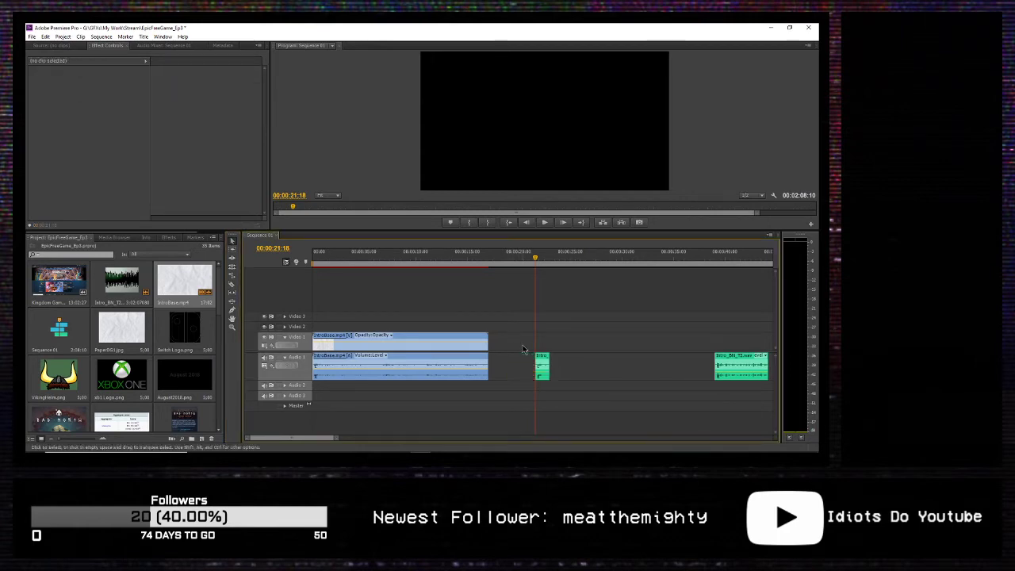
Step: Ripple delete the gap after IntroBase.mp4 on Audio 1 and play back the joined voice clip
{"action": "left_click", "coordinate": [513, 369]}
{"action": "left_click", "coordinate": [548, 369]}
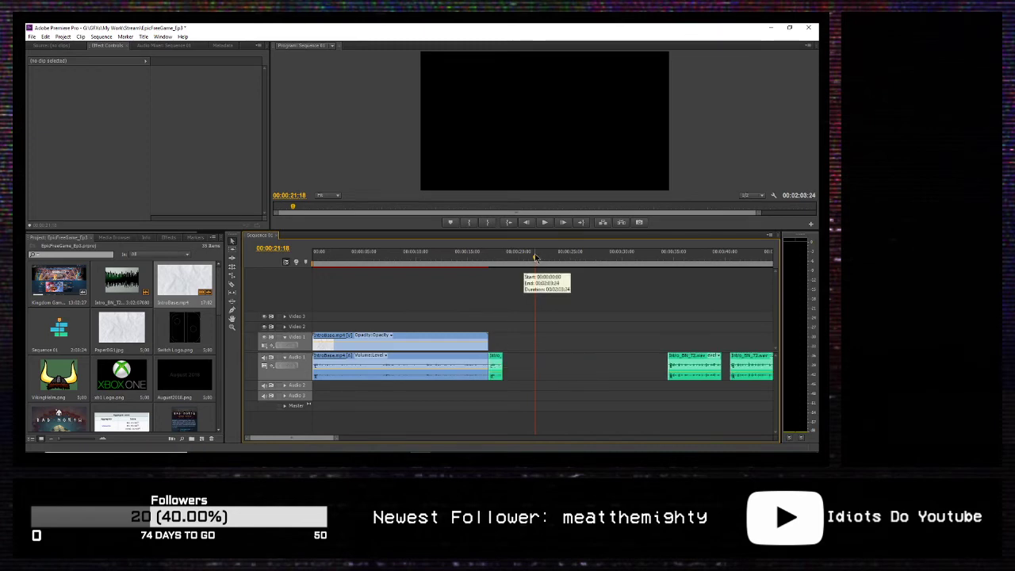
{"action": "left_click", "coordinate": [487, 266]}
{"action": "left_click", "coordinate": [545, 222]}
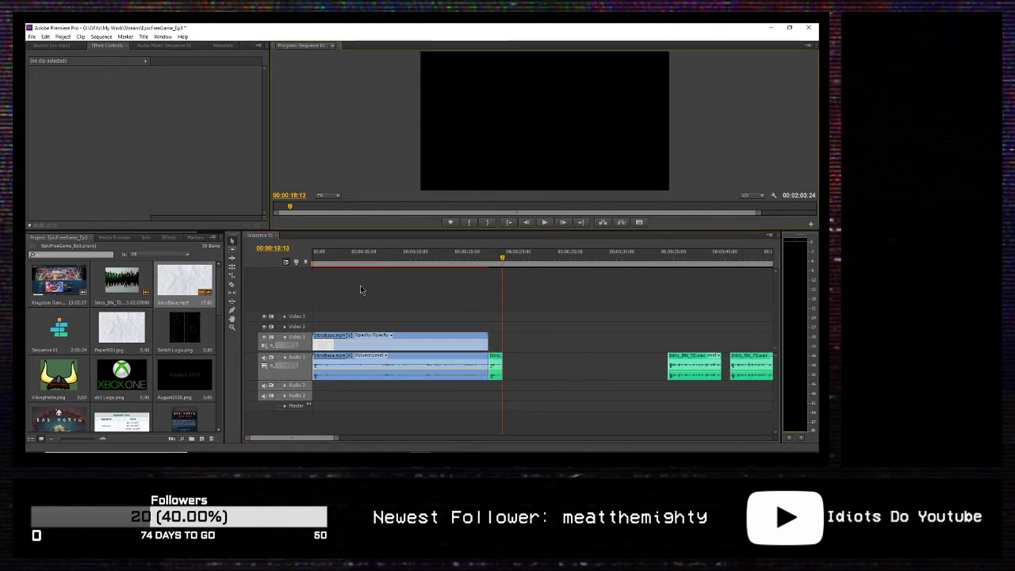
{"action": "left_click", "coordinate": [545, 222]}
Step: Place PaperBG1.jpg on Video 1 directly after IntroBase.mp4 and scale it up to fill the frame
{"action": "left_click_drag", "start_coordinate": [139, 323], "coordinate": [498, 340]}
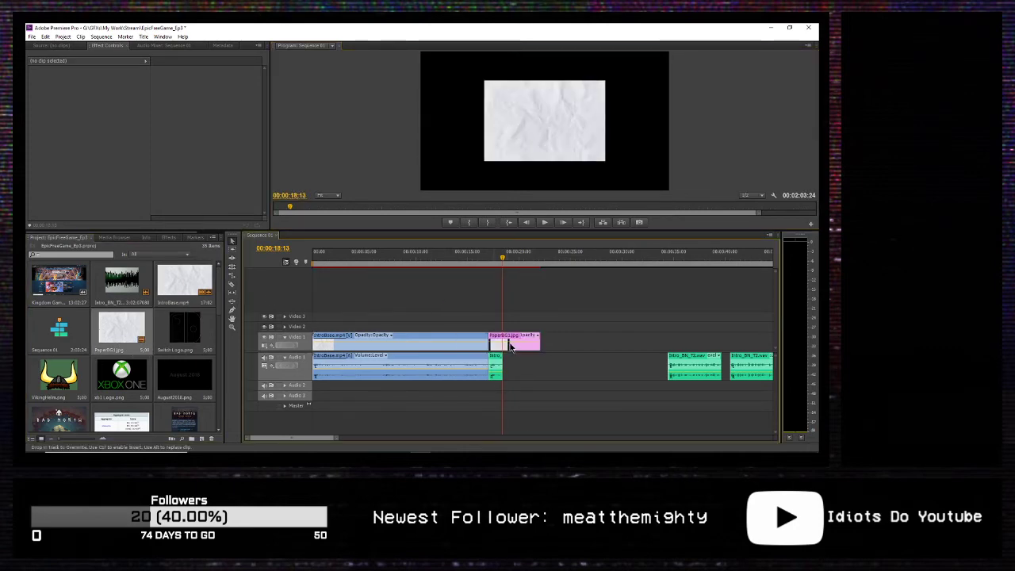
{"action": "left_click", "coordinate": [514, 343]}
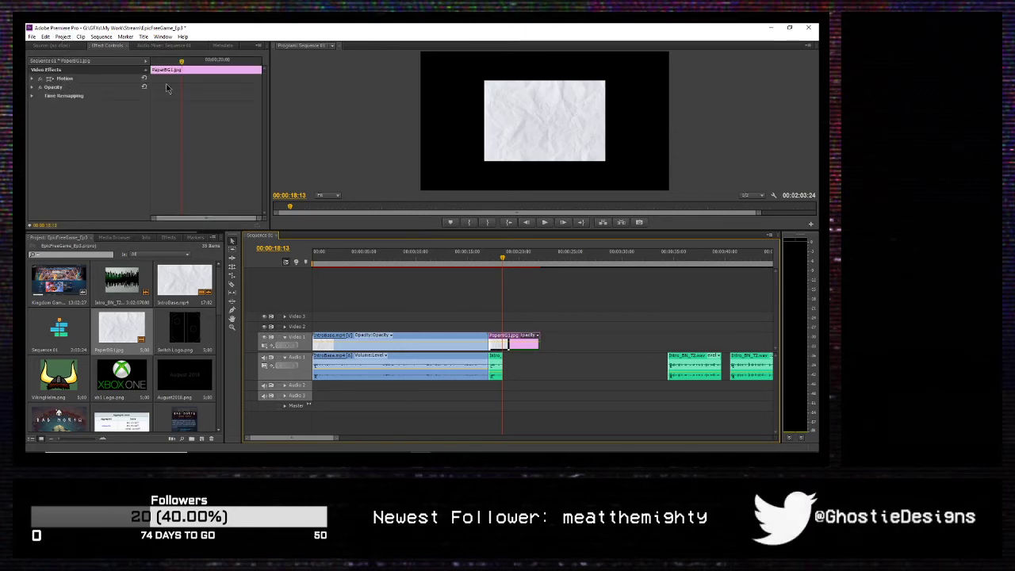
{"action": "left_click", "coordinate": [33, 79]}
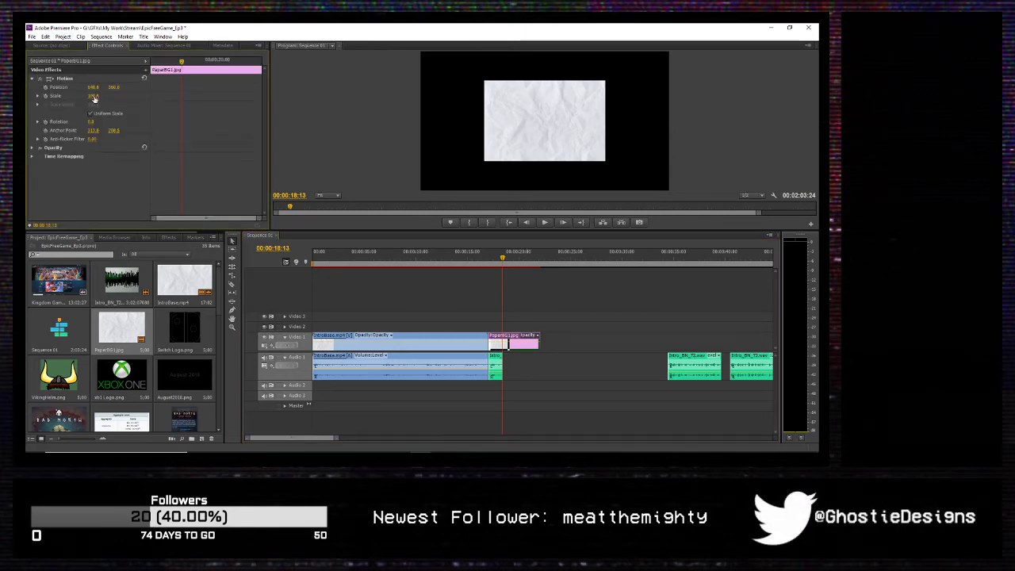
{"action": "left_click_drag", "start_coordinate": [93, 97], "coordinate": [208, 96]}
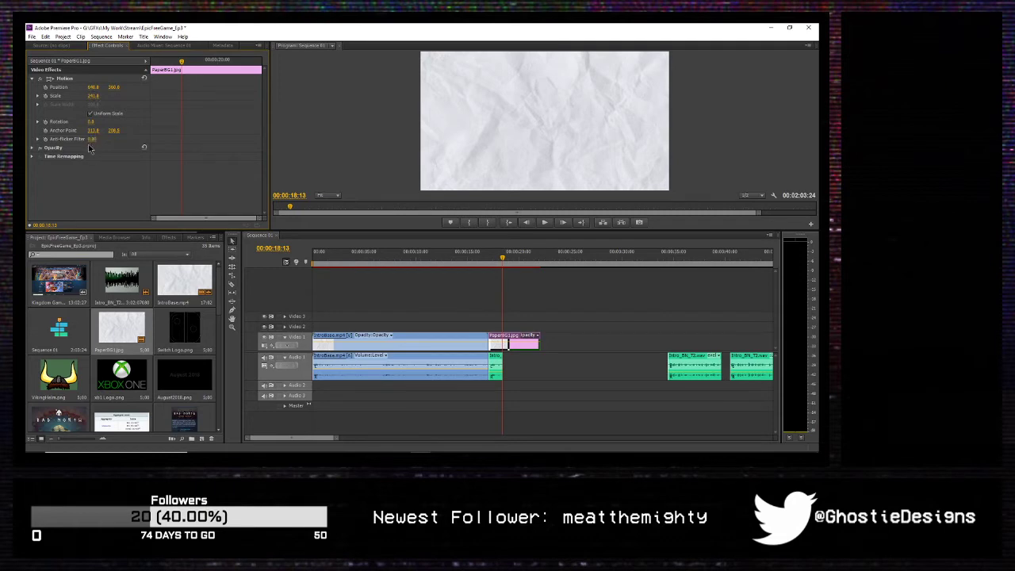
Step: Apply the Camera Blur effect to PaperBG1.jpg and lower its Percent Blur so the paper texture is only slightly blurred
{"action": "left_click", "coordinate": [168, 238]}
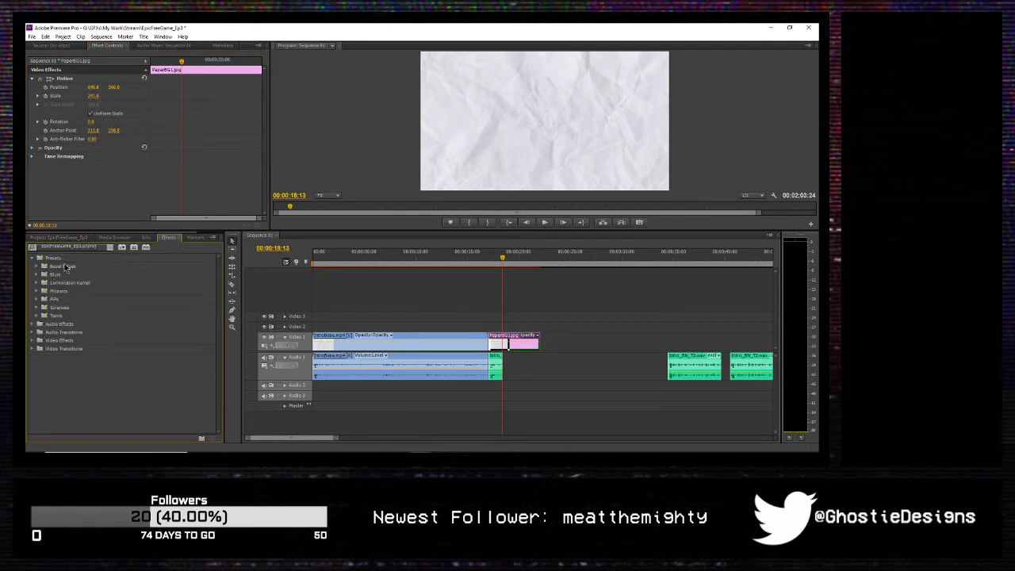
{"action": "left_click", "coordinate": [57, 247]}
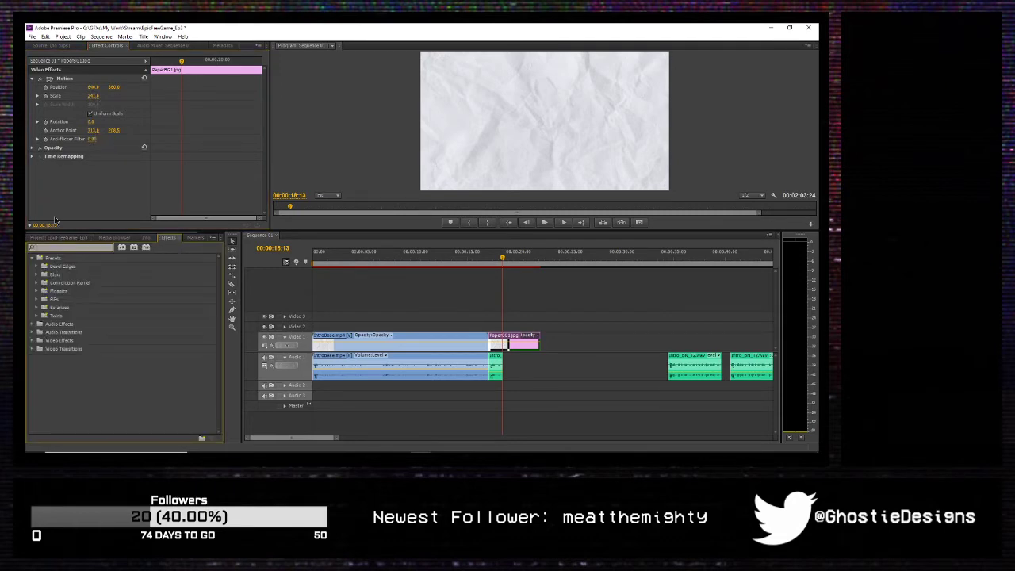
{"action": "type", "text": "camer"}
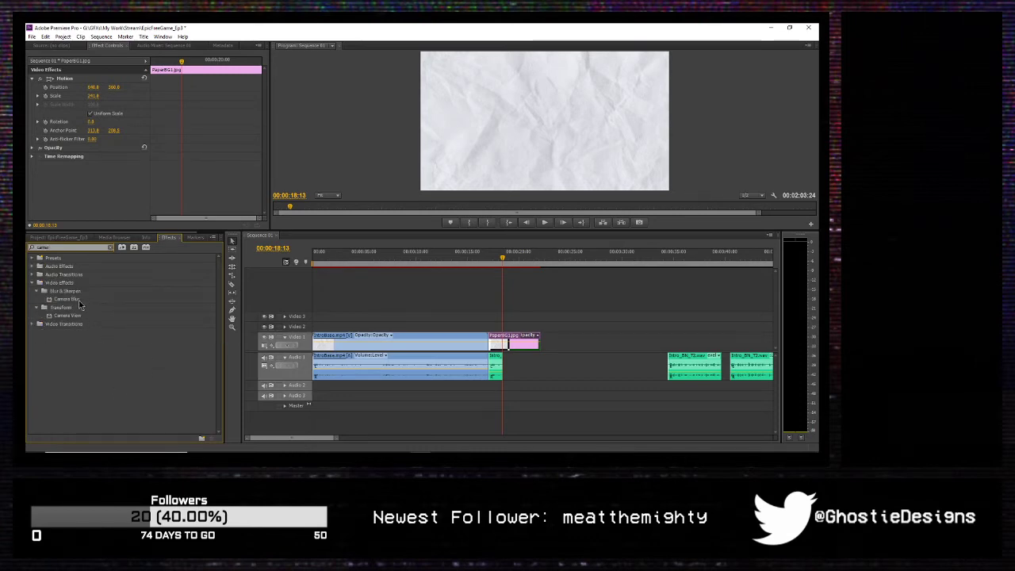
{"action": "left_click_drag", "start_coordinate": [79, 304], "coordinate": [103, 170]}
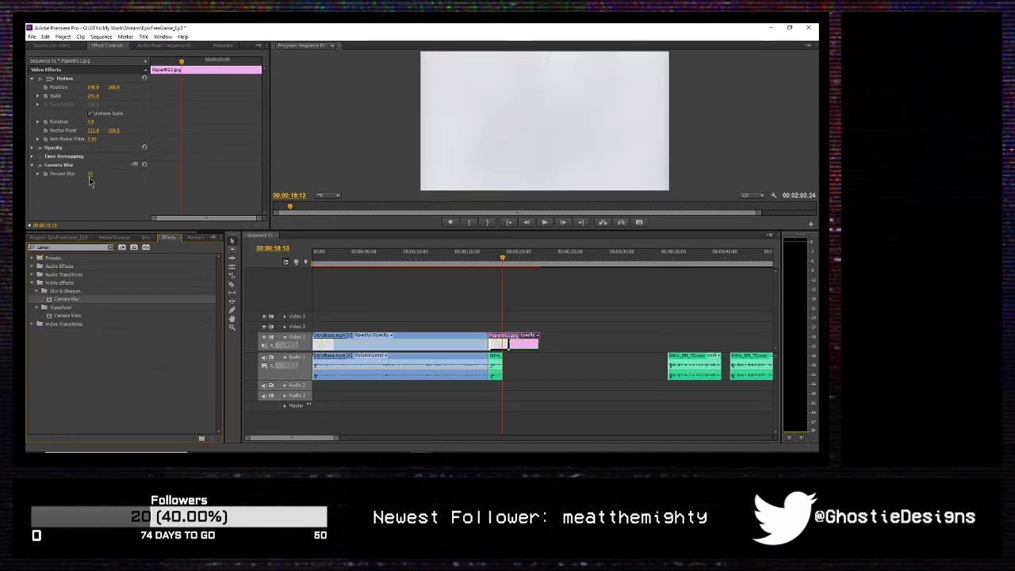
{"action": "left_click", "coordinate": [90, 174]}
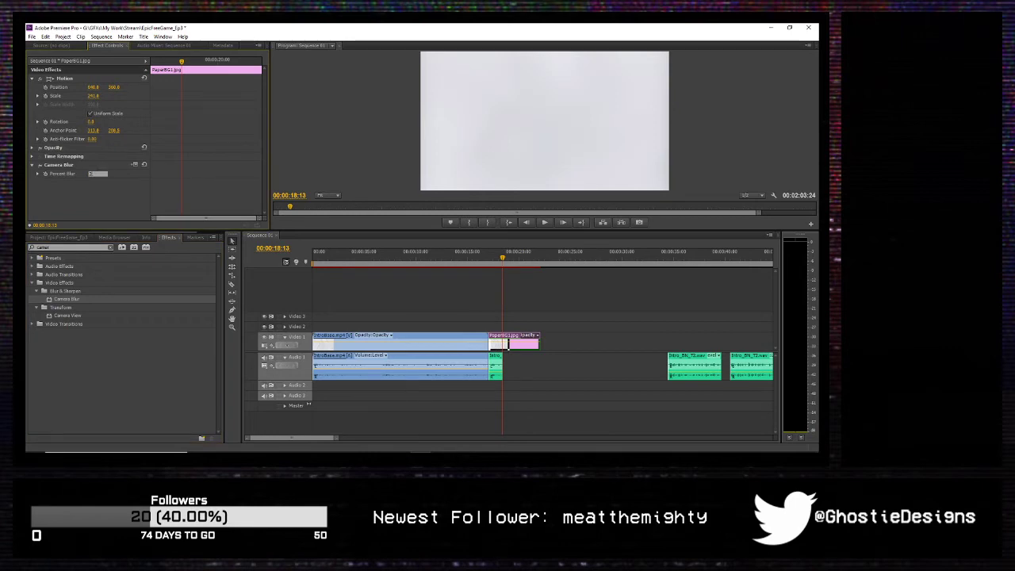
{"action": "type", "text": "0"}
{"action": "key", "text": "Return"}
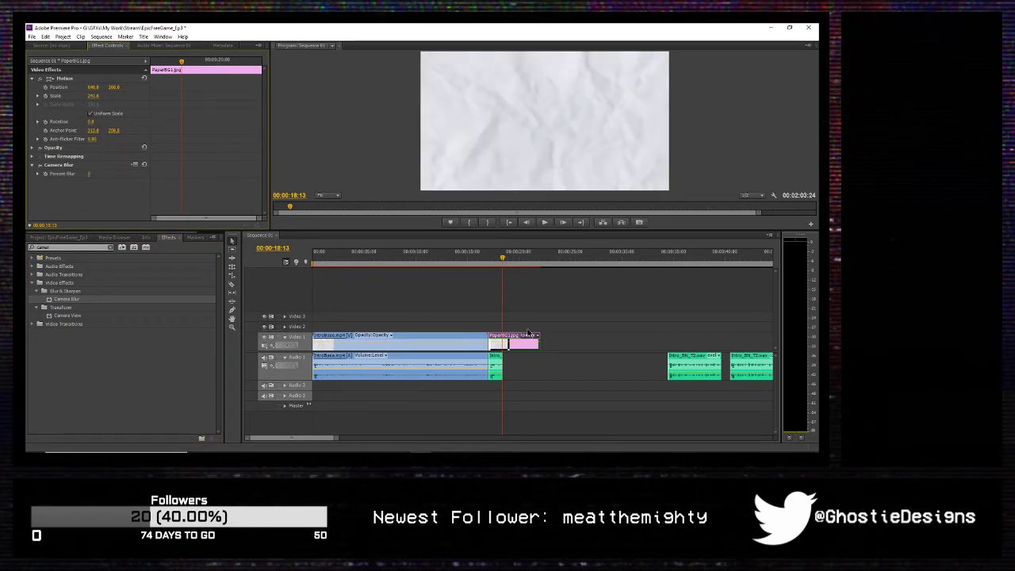
Step: Extend the PaperBG1.jpg clip on Video 1 well past the voice clips, to end at about 00:07:58:05
{"action": "left_click_drag", "start_coordinate": [336, 438], "coordinate": [496, 437]}
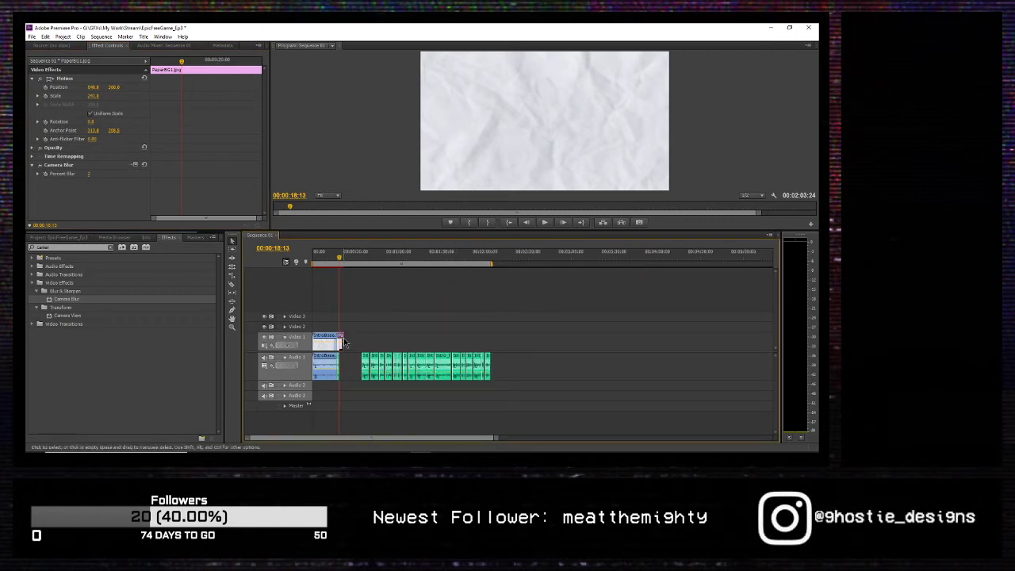
{"action": "left_click_drag", "start_coordinate": [343, 340], "coordinate": [743, 341]}
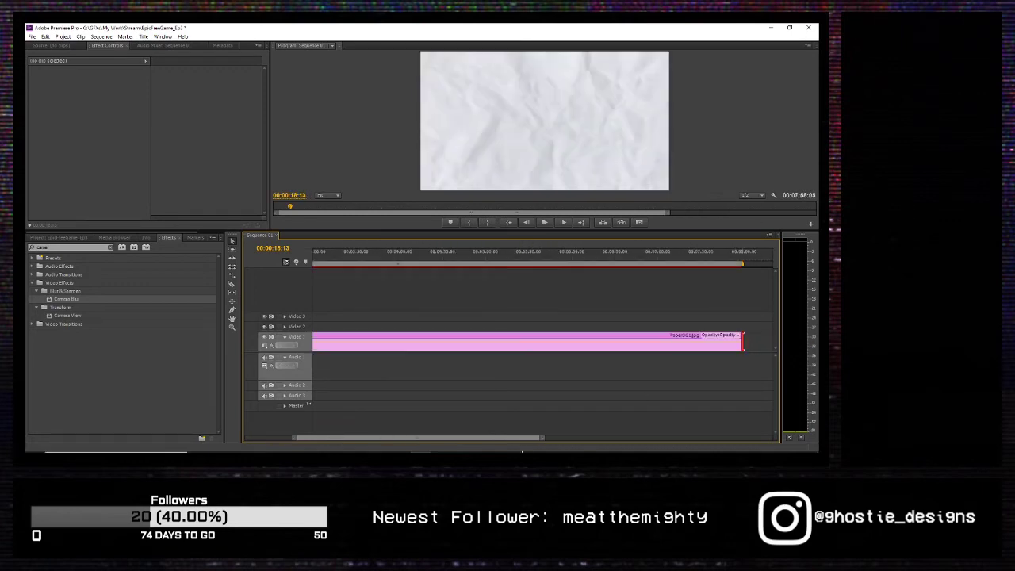
{"action": "left_click_drag", "start_coordinate": [525, 442], "coordinate": [476, 443]}
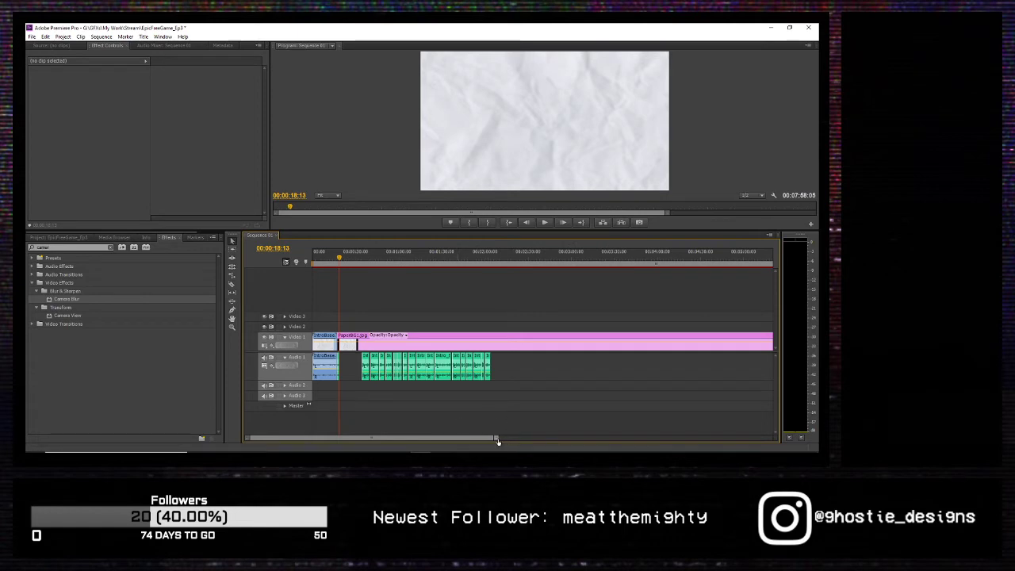
{"action": "left_click_drag", "start_coordinate": [496, 438], "coordinate": [430, 432]}
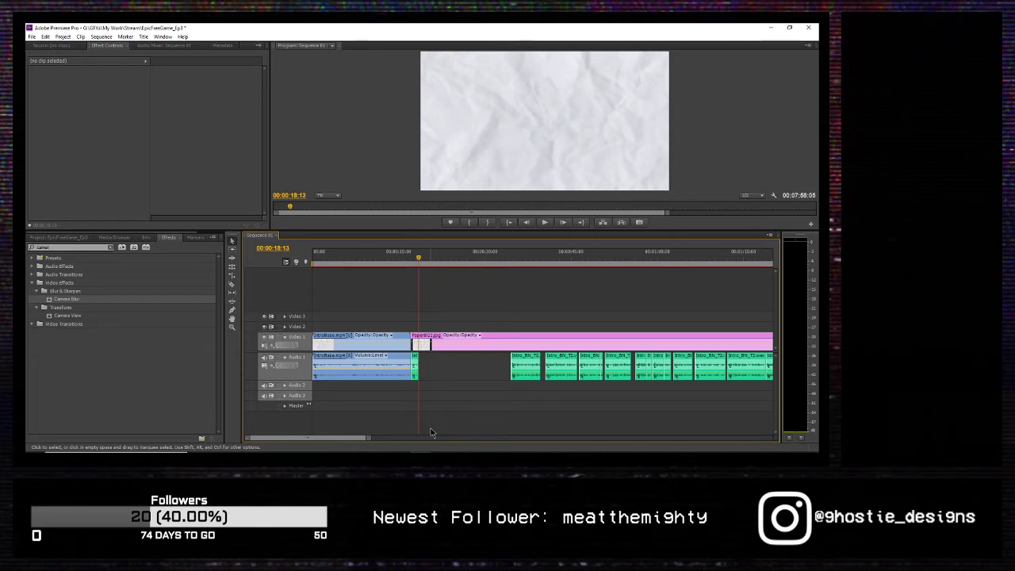
Step: Find BadNorthLogo.png among the project assets and place it on Video 2 above the beginning of the paper background
{"action": "left_click", "coordinate": [54, 238]}
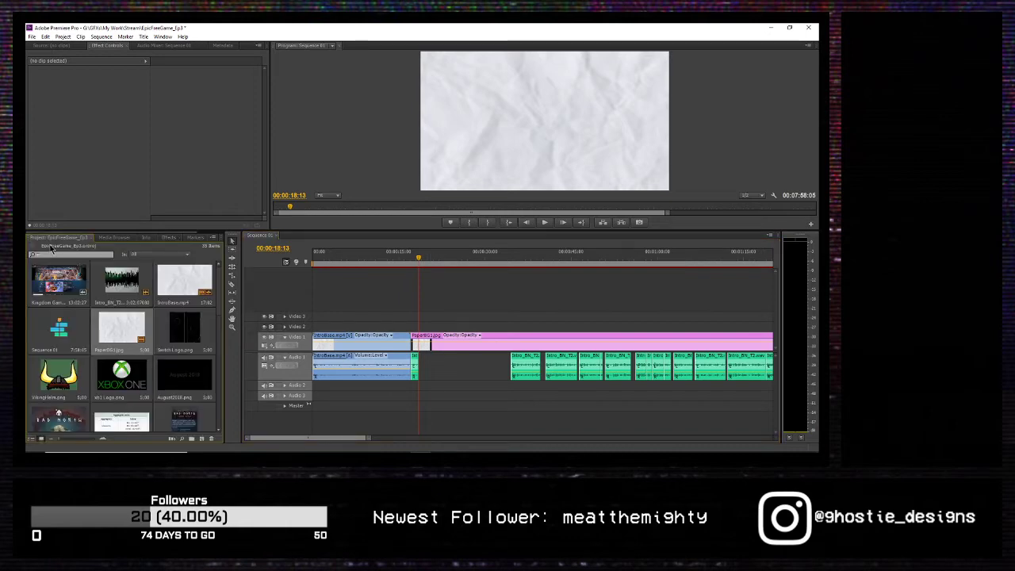
{"action": "scroll", "coordinate": [101, 388], "scroll_direction": "down", "scroll_amount": 2}
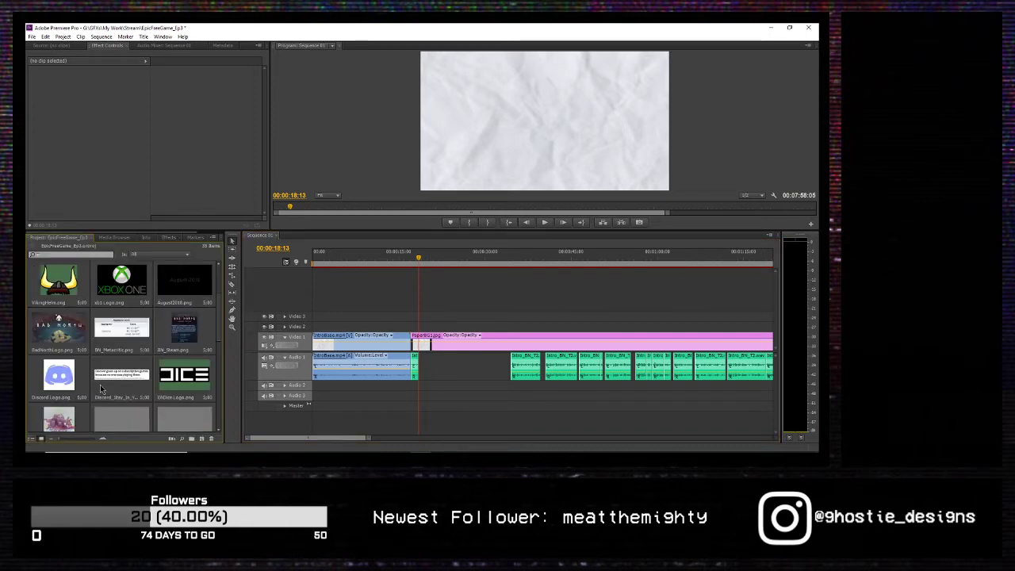
{"action": "scroll", "coordinate": [101, 389], "scroll_direction": "down", "scroll_amount": 6}
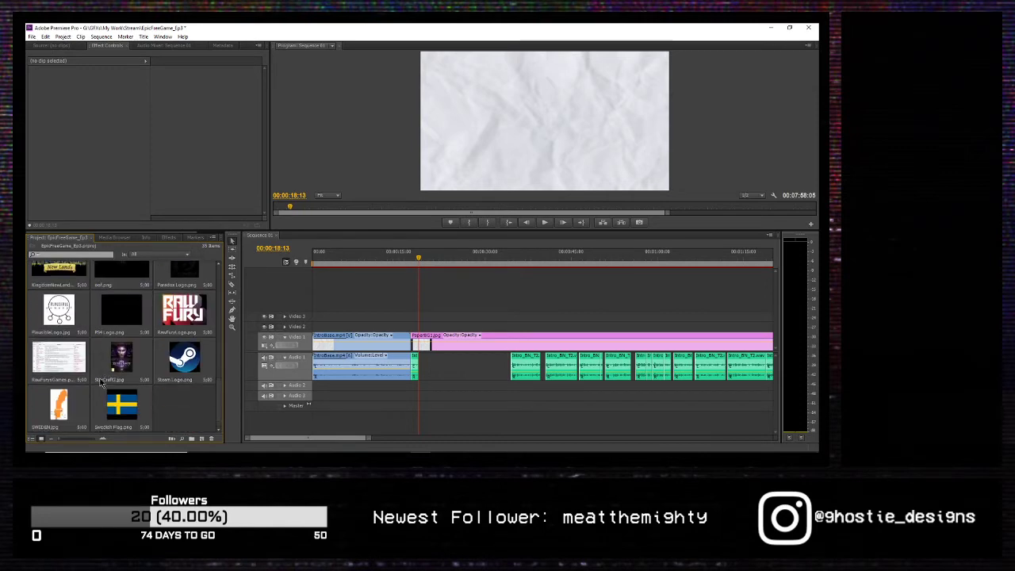
{"action": "scroll", "coordinate": [101, 383], "scroll_direction": "up", "scroll_amount": 3}
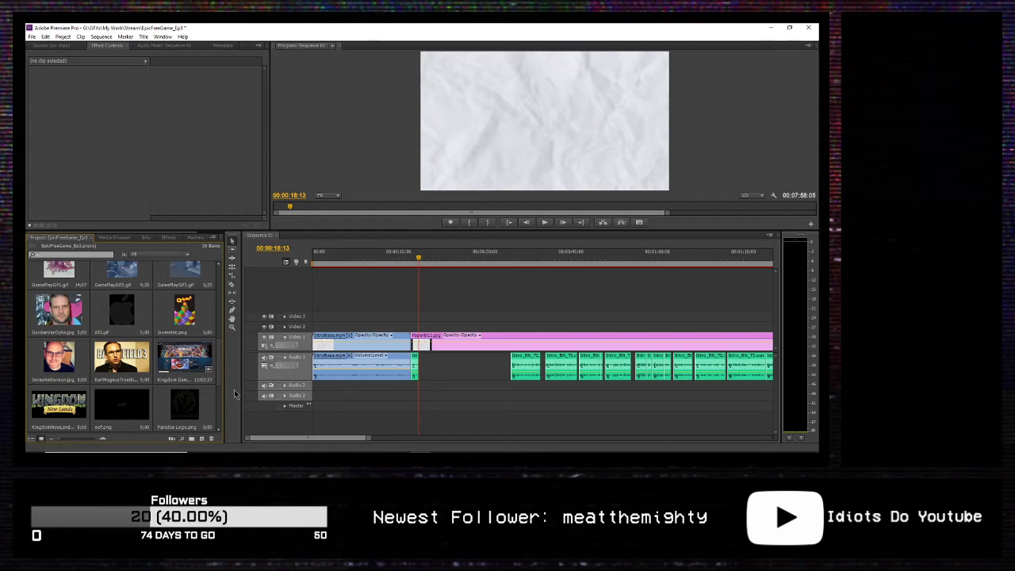
{"action": "left_click_drag", "start_coordinate": [365, 438], "coordinate": [349, 441]}
{"action": "scroll", "coordinate": [101, 338], "scroll_direction": "up", "scroll_amount": 5}
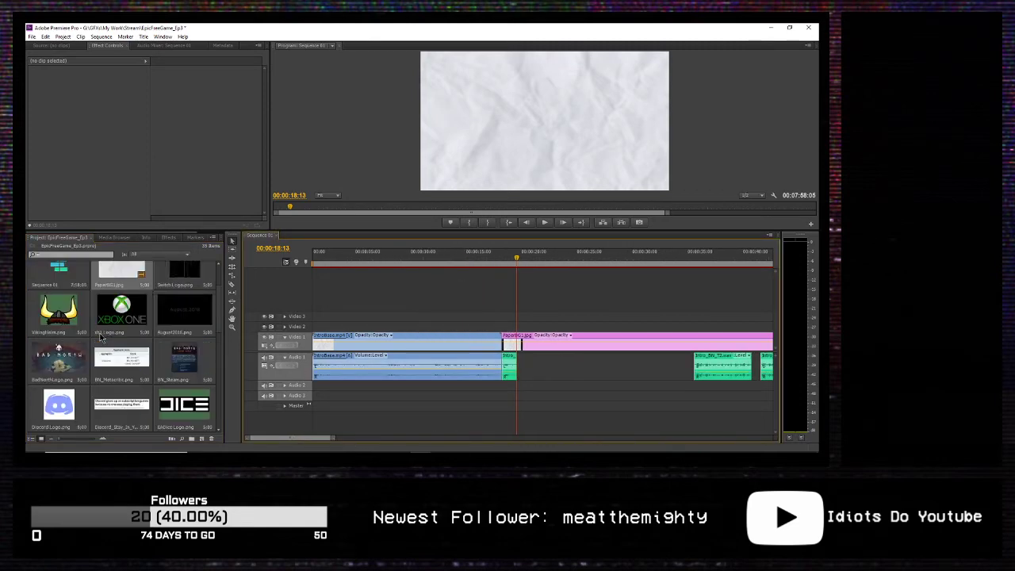
{"action": "scroll", "coordinate": [101, 338], "scroll_direction": "up", "scroll_amount": 3}
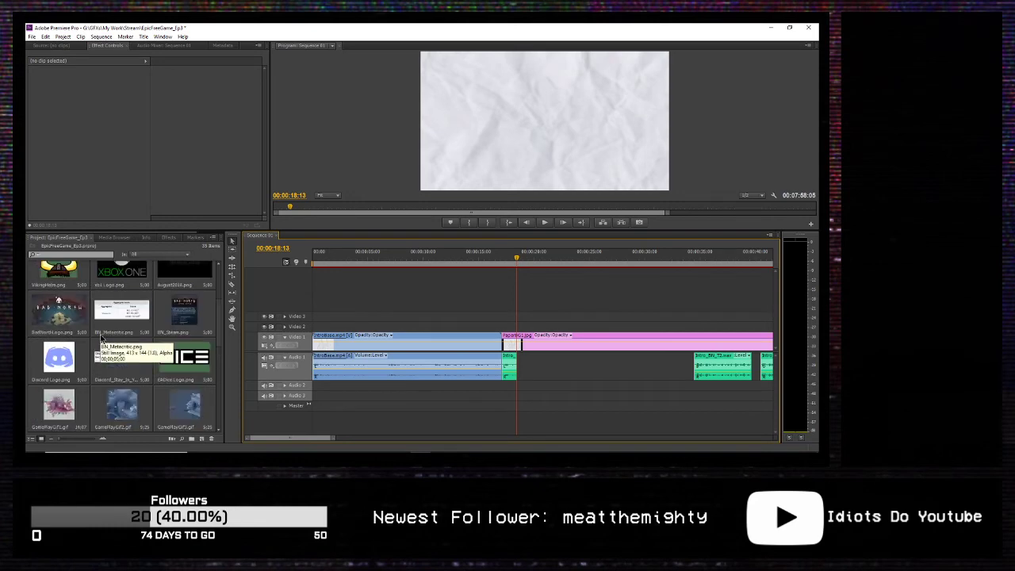
{"action": "scroll", "coordinate": [95, 333], "scroll_direction": "down", "scroll_amount": 2}
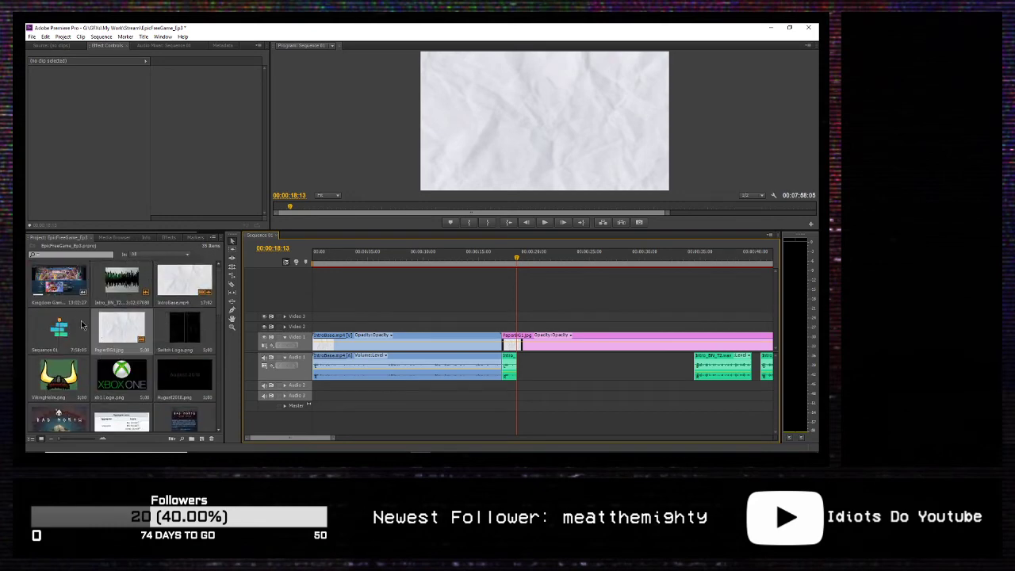
{"action": "left_click_drag", "start_coordinate": [77, 325], "coordinate": [514, 327]}
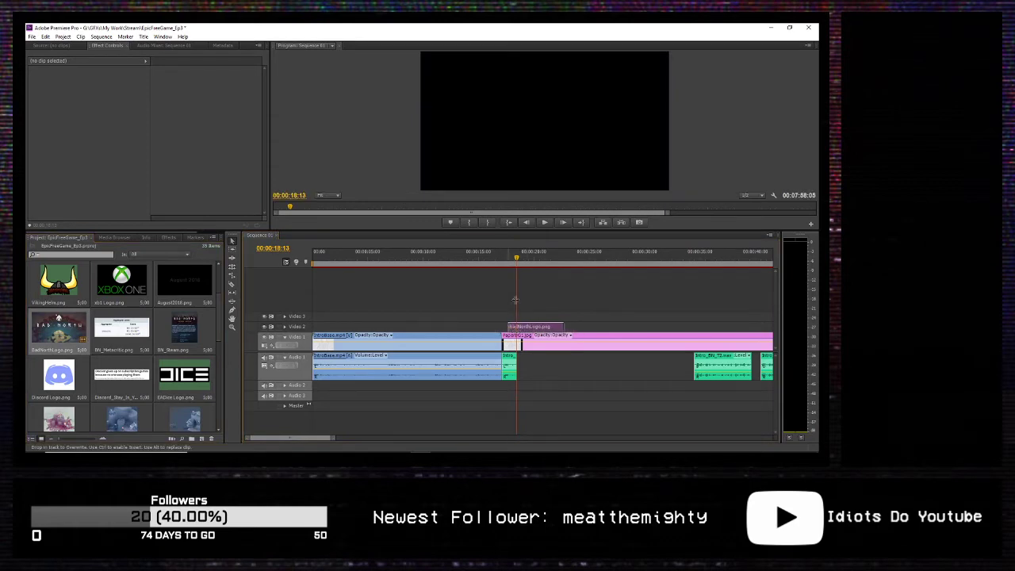
Step: Play the transition from IntroBase.mp4 into the paper background and step frame by frame to 00:00:17:15
{"action": "left_click_drag", "start_coordinate": [514, 260], "coordinate": [490, 260]}
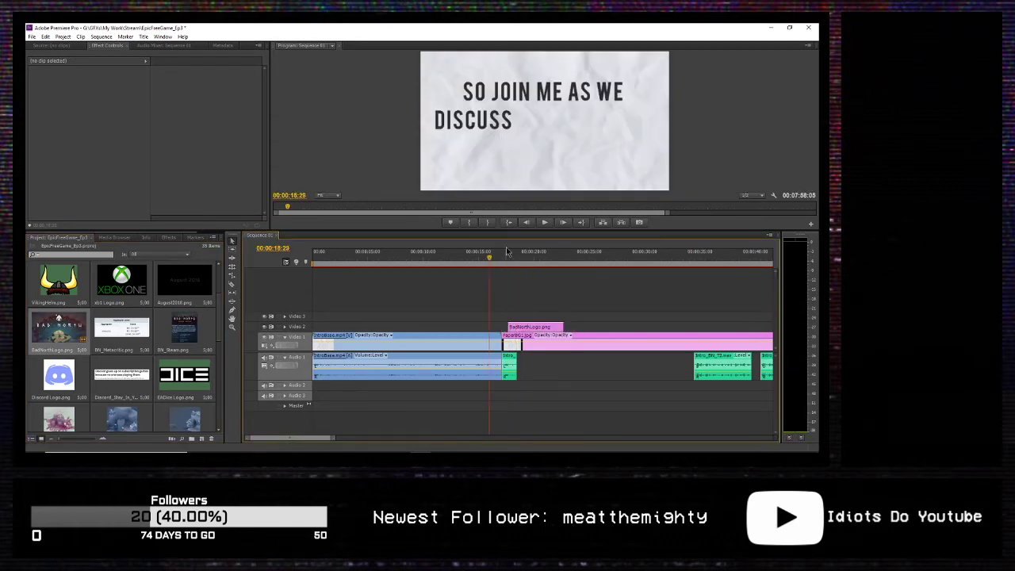
{"action": "key", "text": "space"}
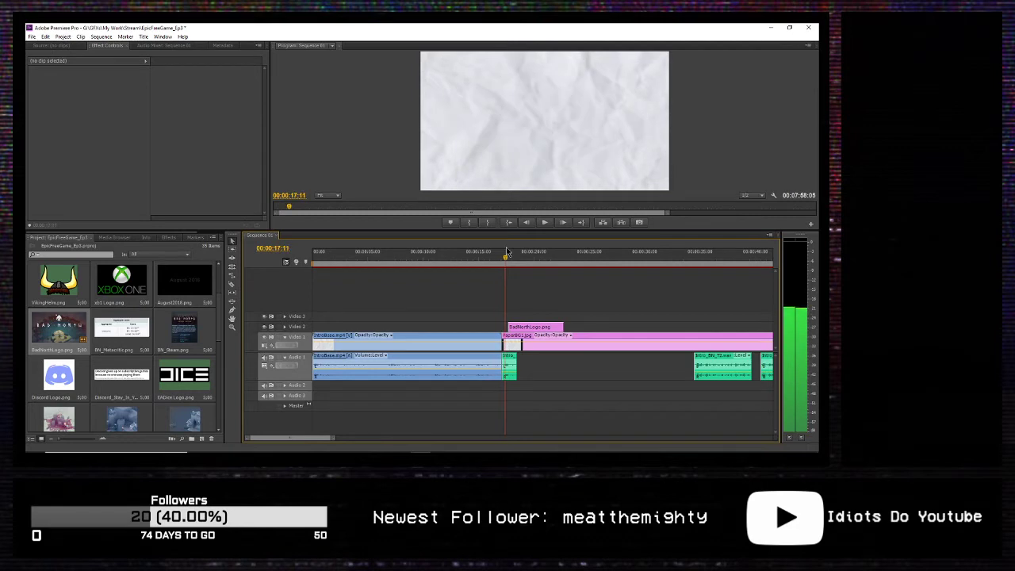
{"action": "key", "text": "space"}
{"action": "key", "text": "Left"}
{"action": "key", "text": "Left"}
{"action": "key", "text": "Left"}
{"action": "key", "text": "Left"}
{"action": "key", "text": "Left"}
{"action": "key", "text": "Left"}
{"action": "key", "text": "Left"}
{"action": "key", "text": "Left"}
{"action": "key", "text": "Left"}
{"action": "key", "text": "Left"}
{"action": "key", "text": "Left"}
{"action": "key", "text": "Left"}
{"action": "key", "text": "Left"}
{"action": "key", "text": "Left"}
{"action": "key", "text": "Left"}
{"action": "key", "text": "Left"}
{"action": "key", "text": "Left"}
{"action": "key", "text": "Left"}
{"action": "key", "text": "Left"}
{"action": "key", "text": "Left"}
{"action": "key", "text": "Right"}
{"action": "key", "text": "Right"}
{"action": "key", "text": "Right"}
{"action": "key", "text": "Right"}
{"action": "key", "text": "Right"}
{"action": "key", "text": "Right"}
{"action": "key", "text": "Right"}
{"action": "key", "text": "Right"}
{"action": "key", "text": "Right"}
{"action": "key", "text": "Right"}
{"action": "key", "text": "Right"}
{"action": "key", "text": "Right"}
{"action": "key", "text": "Right"}
{"action": "key", "text": "Right"}
{"action": "key", "text": "Right"}
{"action": "key", "text": "Right"}
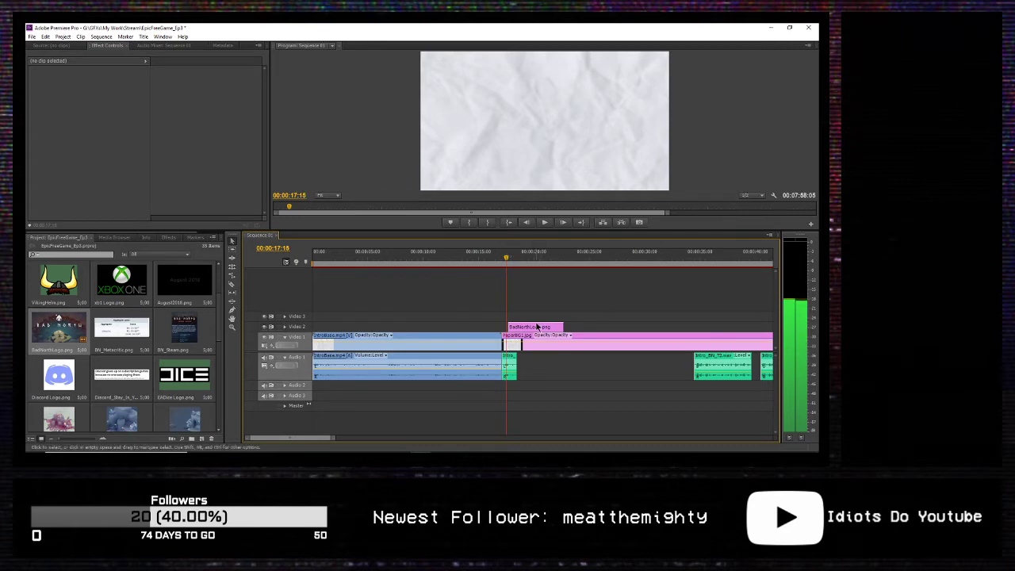
Step: Align the start of BadNorthLogo.png with PaperBG1.jpg and scale the logo down to leave a paper border around it
{"action": "left_click_drag", "start_coordinate": [520, 326], "coordinate": [523, 327]}
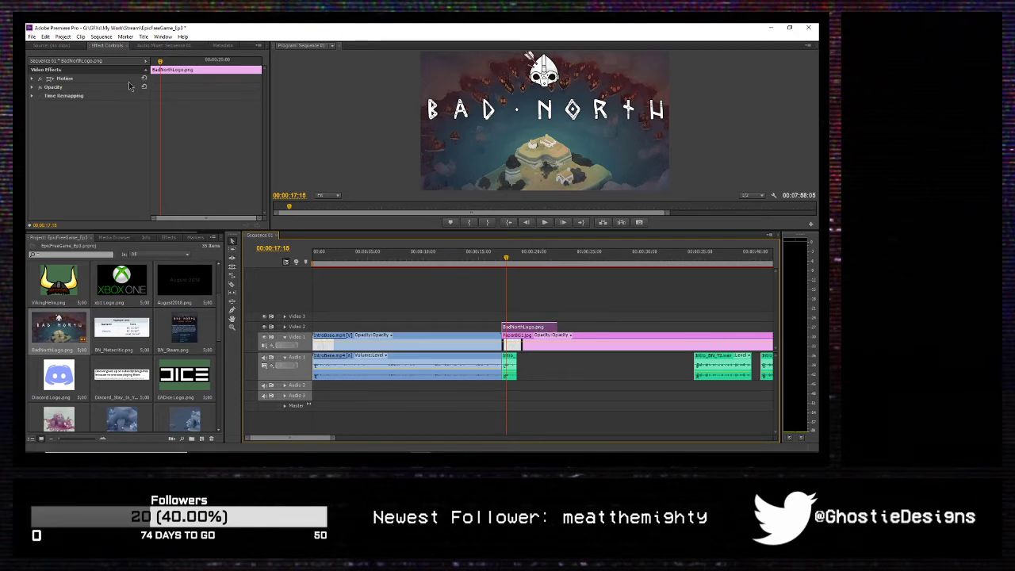
{"action": "left_click", "coordinate": [33, 79]}
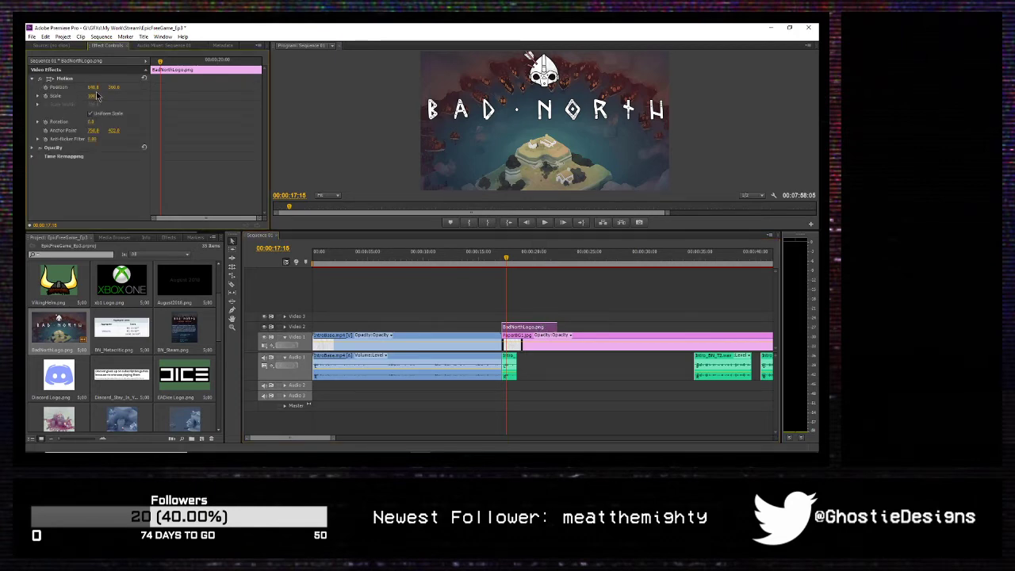
{"action": "left_click_drag", "start_coordinate": [95, 96], "coordinate": [82, 96]}
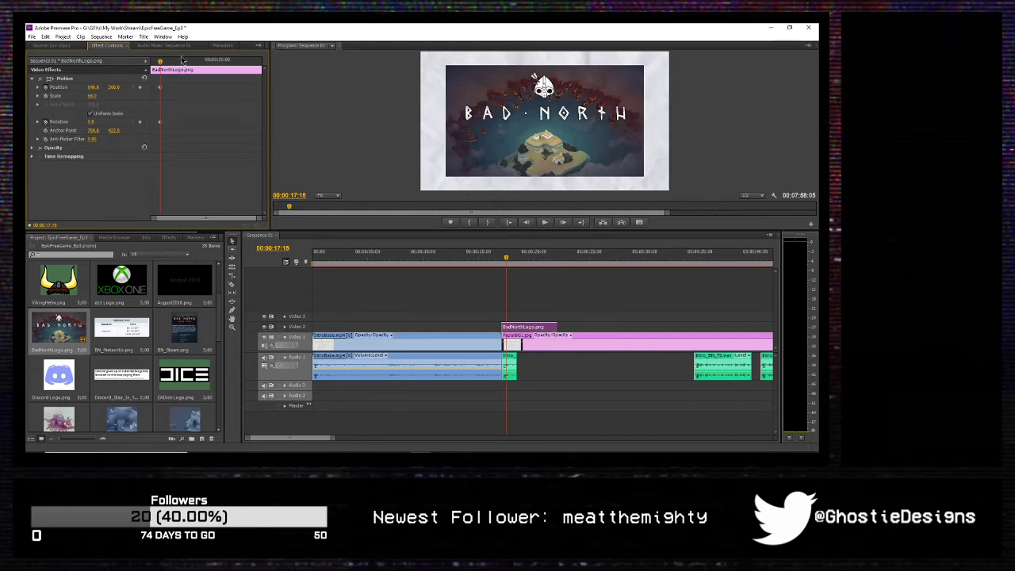
Step: At 00:00:17:02, rotate BadNorthLogo.png nearly upside down, move it off-frame beyond the left edge, and bend its motion path into an upward arc
{"action": "left_click_drag", "start_coordinate": [160, 63], "coordinate": [152, 63]}
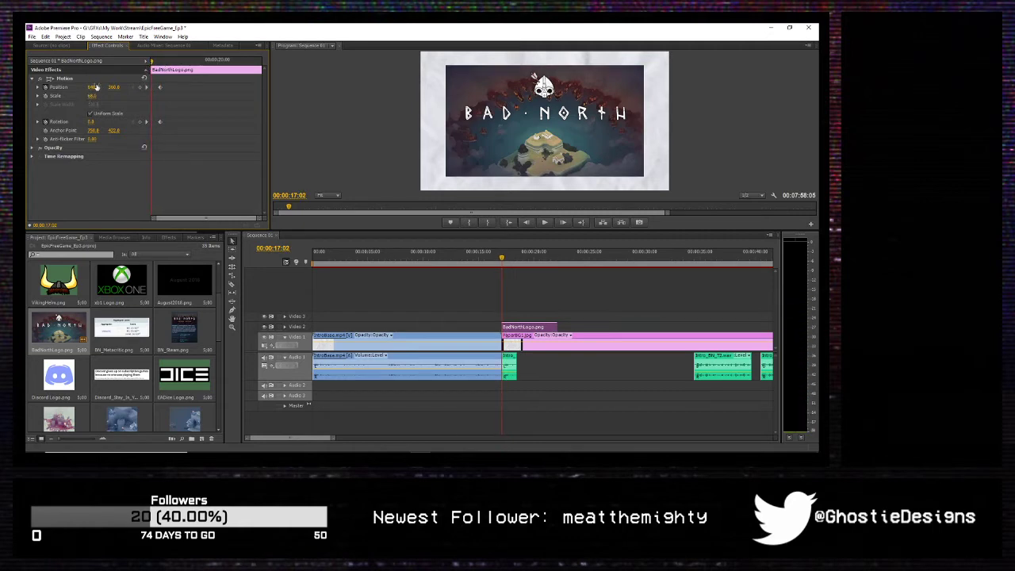
{"action": "left_click", "coordinate": [57, 79]}
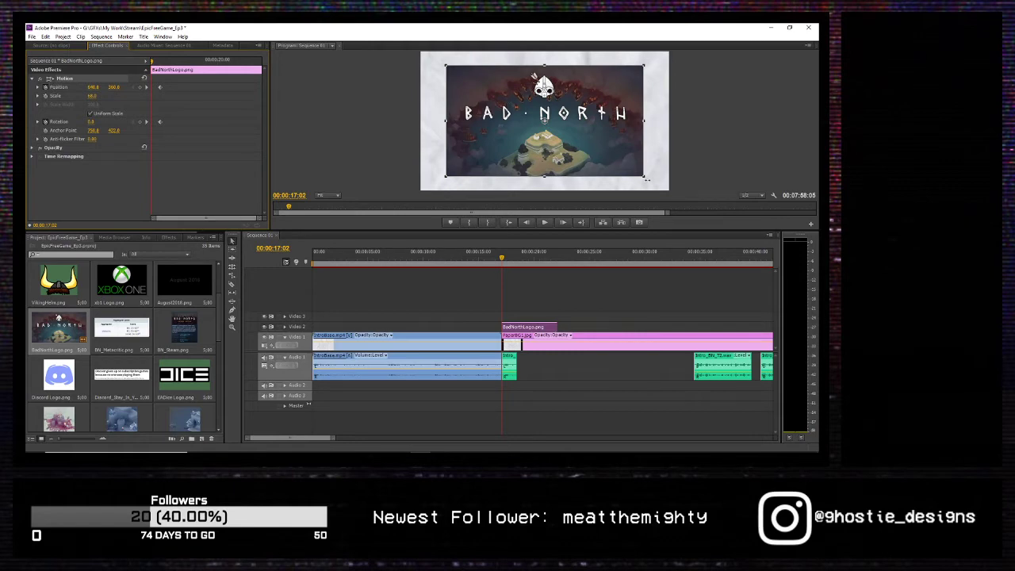
{"action": "left_click_drag", "start_coordinate": [649, 186], "coordinate": [491, 68]}
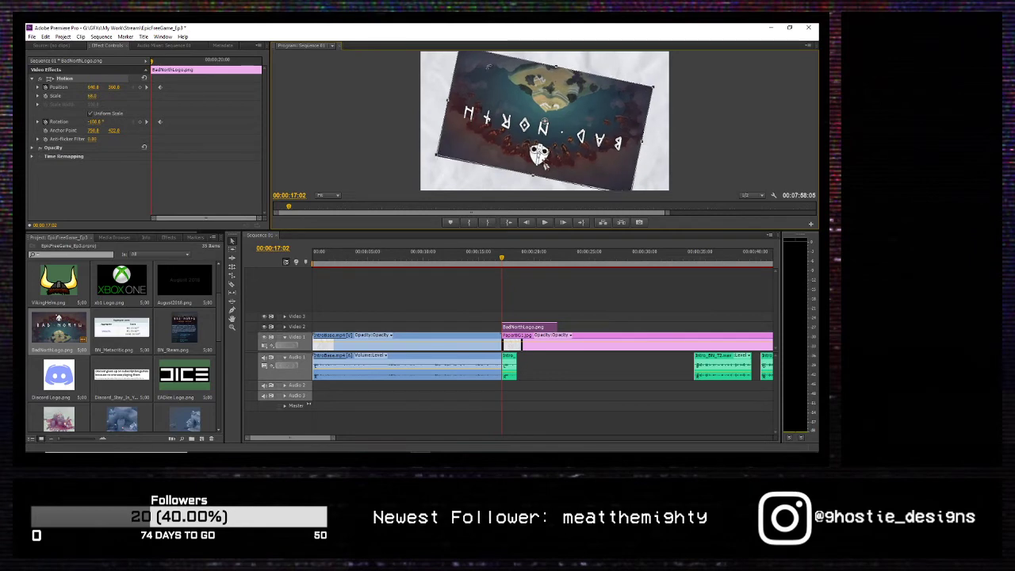
{"action": "left_click_drag", "start_coordinate": [537, 156], "coordinate": [343, 158]}
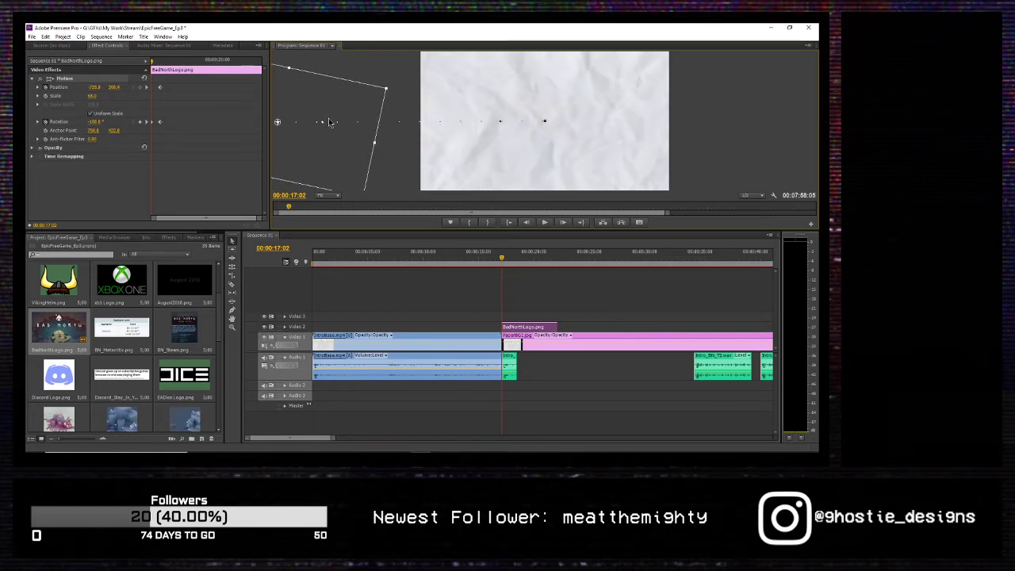
{"action": "left_click_drag", "start_coordinate": [322, 122], "coordinate": [489, 27]}
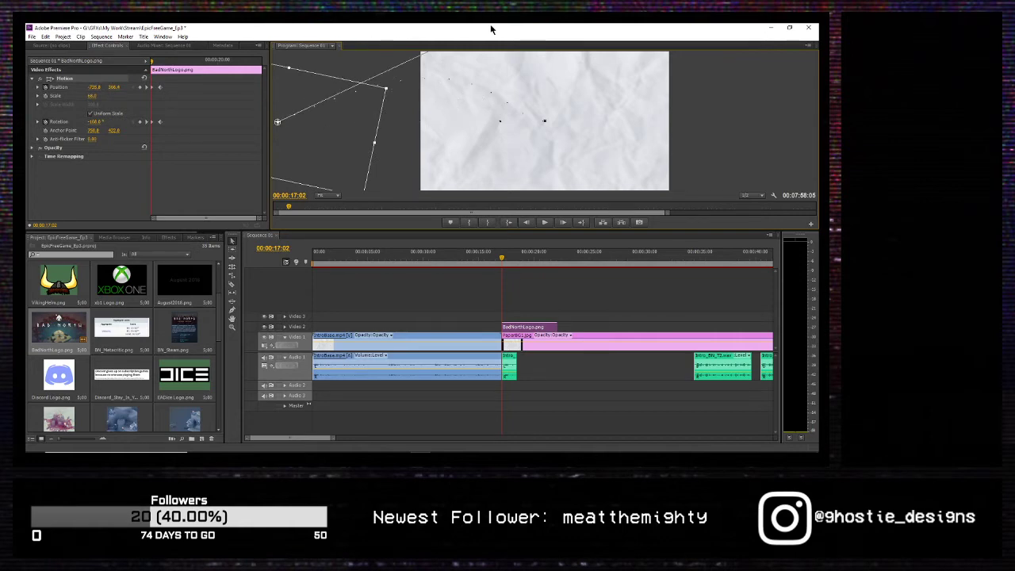
Step: Play the logo's fly-in and add a slight clockwise overshoot rotation of about 1.5° at 00:00:17:19
{"action": "key", "text": "space"}
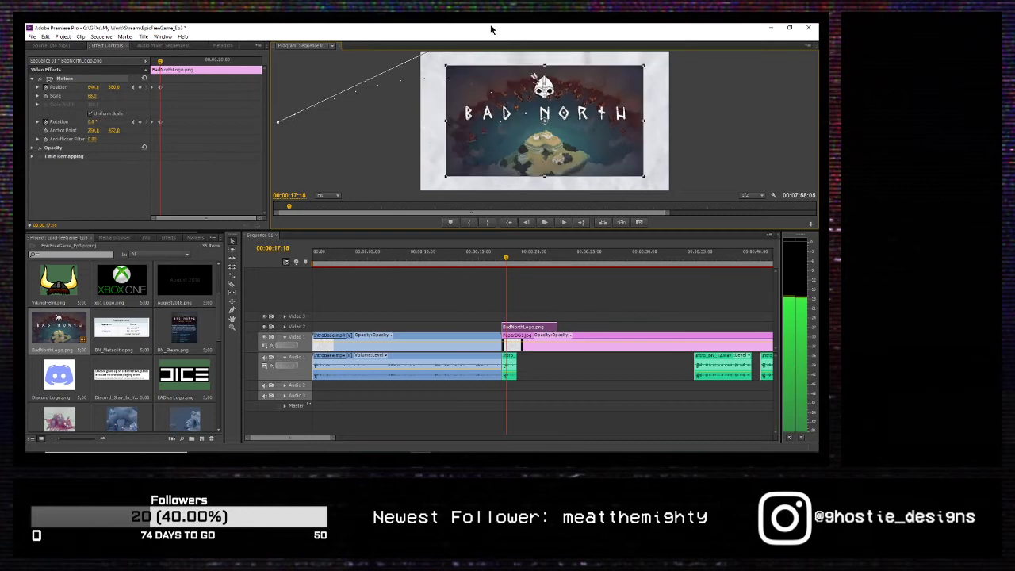
{"action": "key", "text": "Left"}
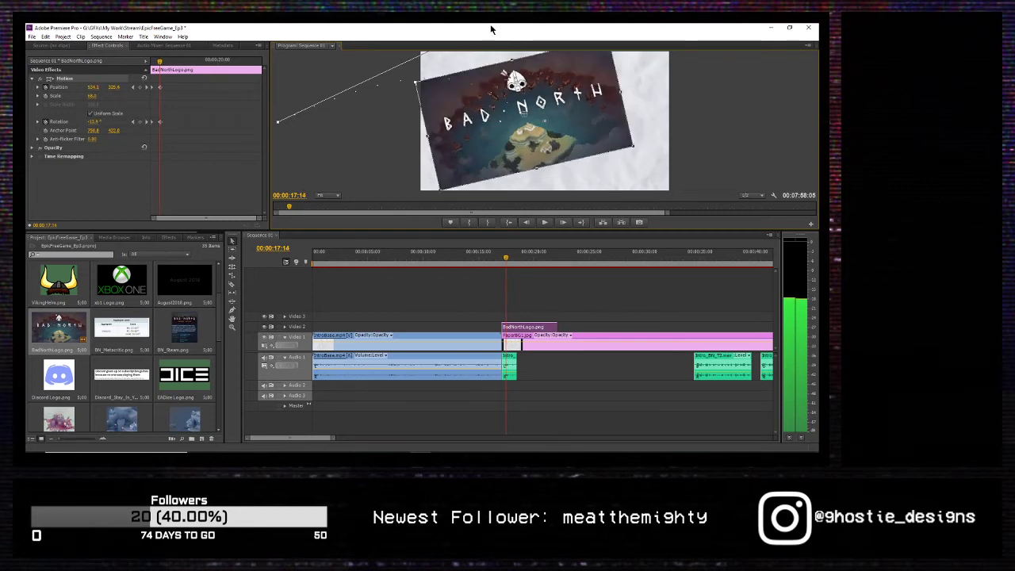
{"action": "key", "text": "Right"}
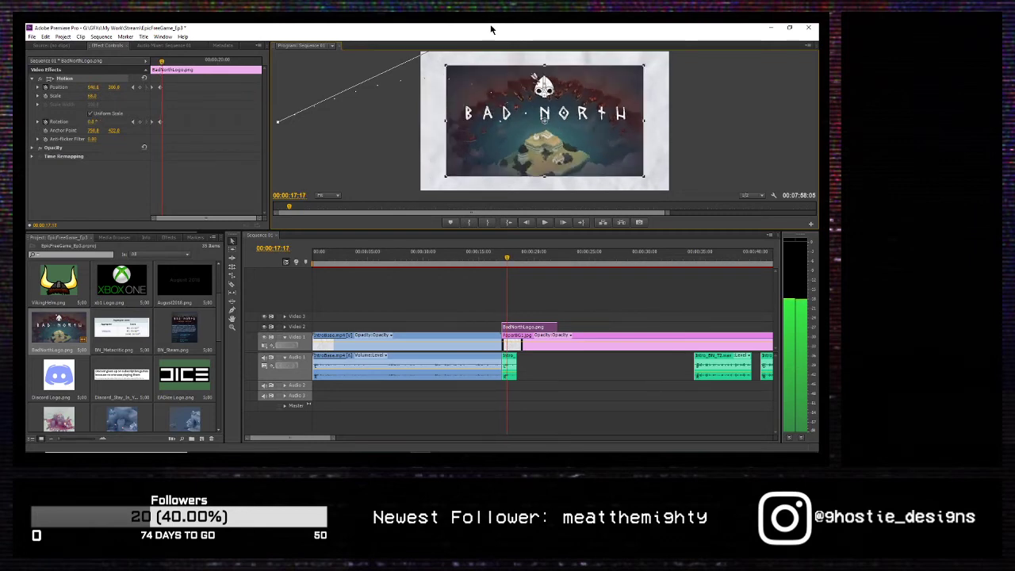
{"action": "key", "text": "Right"}
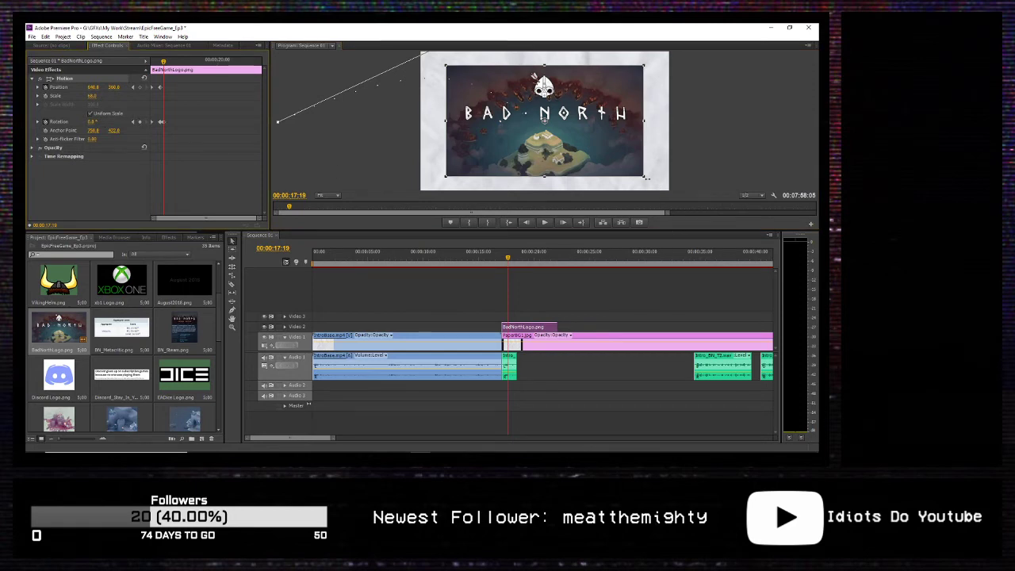
{"action": "left_click_drag", "start_coordinate": [653, 179], "coordinate": [652, 187]}
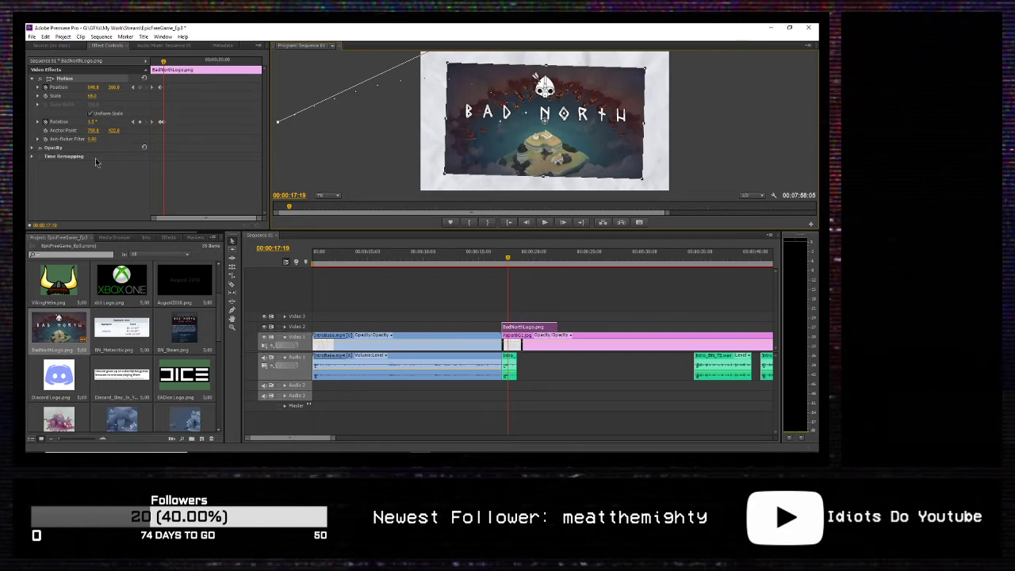
Step: Set the logo's rotation to 0 at 00:00:17:22 so it settles level after the overshoot
{"action": "key", "text": "Right"}
{"action": "key", "text": "Right"}
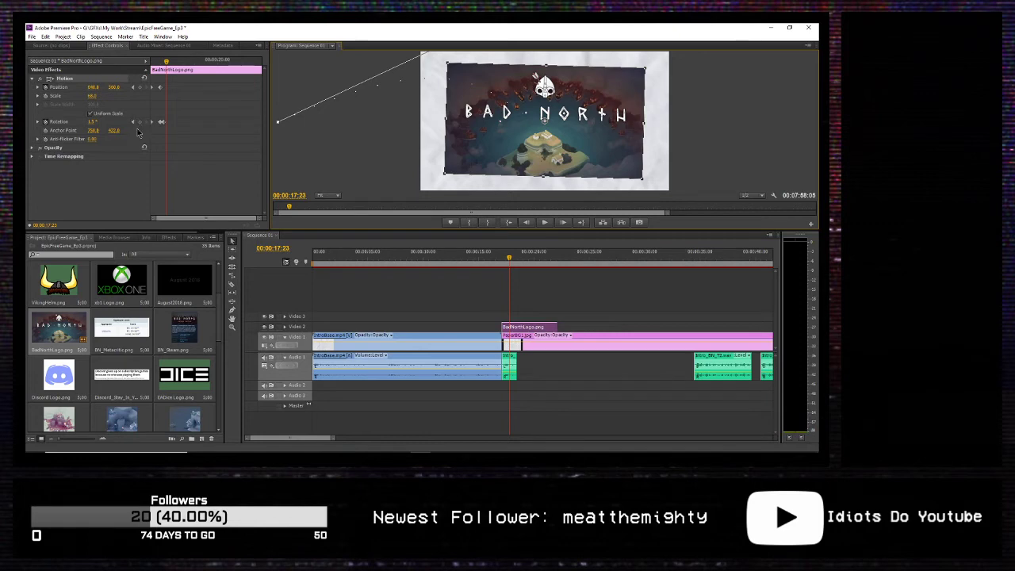
{"action": "key", "text": "Left"}
{"action": "key", "text": "Right"}
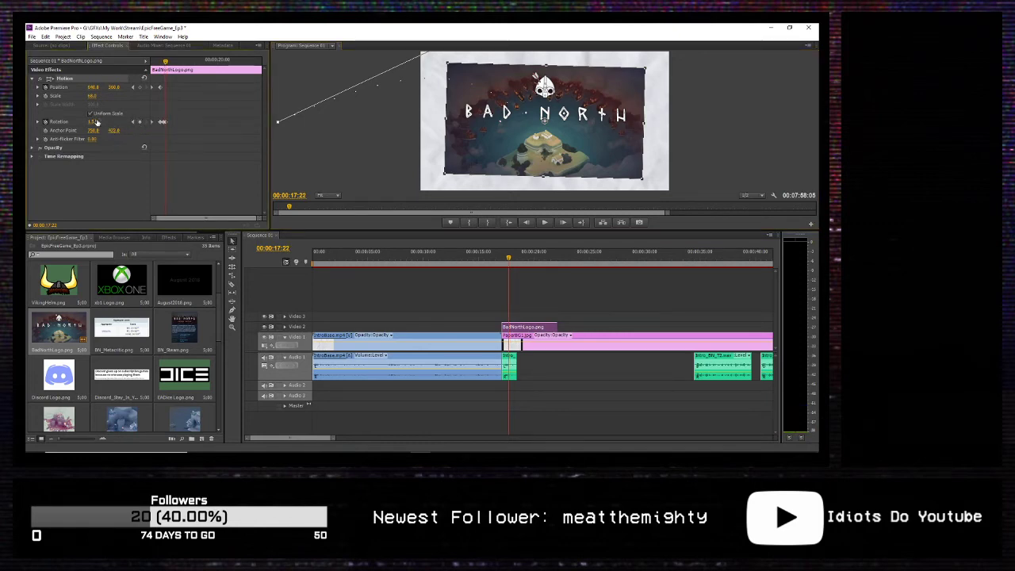
{"action": "type", "text": "0"}
{"action": "key", "text": "Return"}
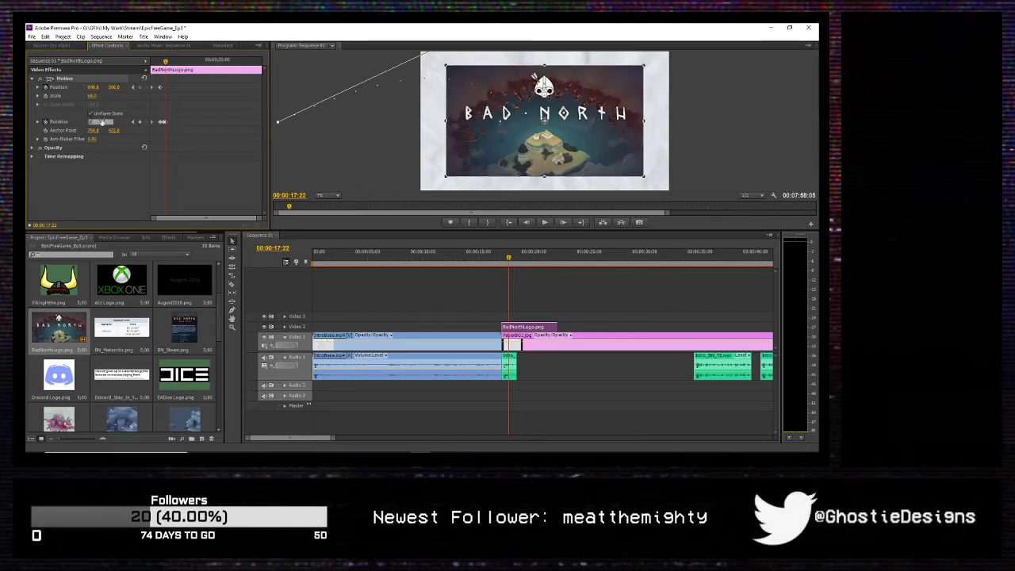
Step: Step back and forth through the logo's fly-in frames to examine its rotation and landing between 00:00:17:02 and 00:00:18:00
{"action": "key", "text": "Left"}
{"action": "key", "text": "Left"}
{"action": "key", "text": "Left"}
{"action": "key", "text": "Left"}
{"action": "key", "text": "Left"}
{"action": "key", "text": "Left"}
{"action": "key", "text": "Left"}
{"action": "key", "text": "Left"}
{"action": "key", "text": "Left"}
{"action": "key", "text": "Left"}
{"action": "key", "text": "Left"}
{"action": "key", "text": "Left"}
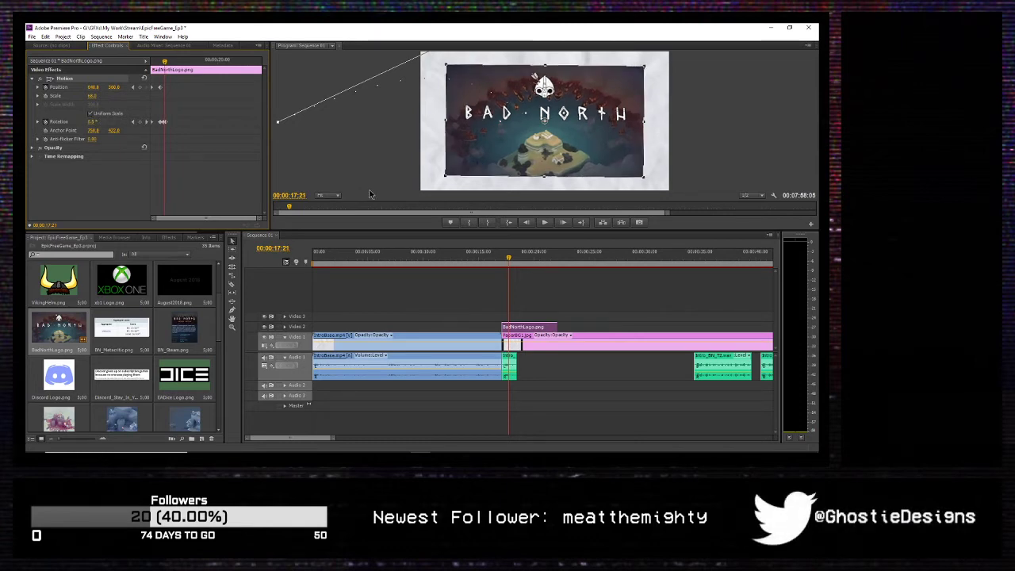
{"action": "key", "text": "Right"}
{"action": "key", "text": "Right"}
{"action": "key", "text": "Right"}
{"action": "key", "text": "Right"}
{"action": "key", "text": "Right"}
{"action": "key", "text": "Right"}
{"action": "key", "text": "Right"}
{"action": "key", "text": "Right"}
{"action": "key", "text": "Right"}
{"action": "key", "text": "Right"}
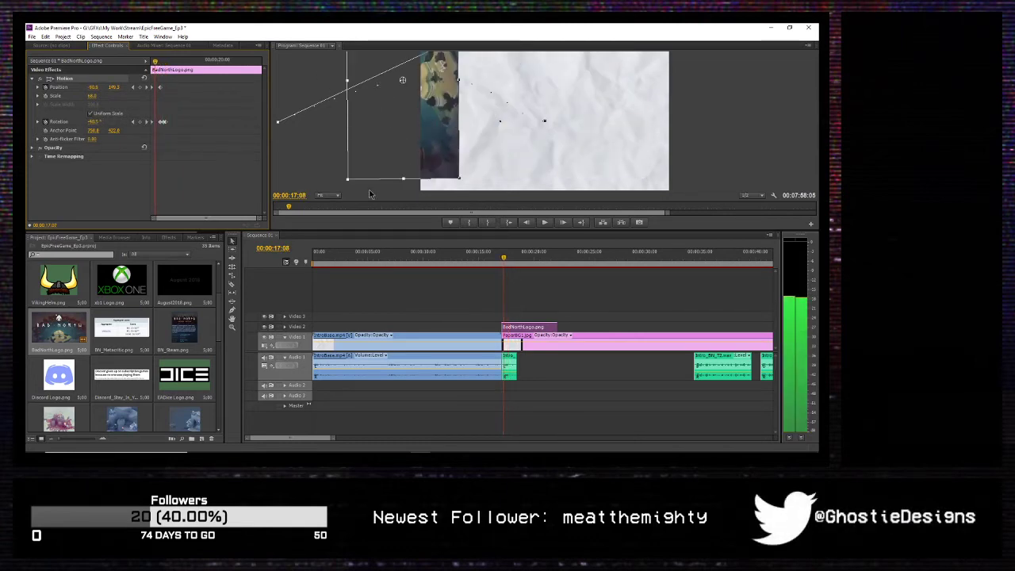
{"action": "key", "text": "Right"}
{"action": "key", "text": "Right"}
{"action": "key", "text": "Right"}
{"action": "key", "text": "Right"}
{"action": "key", "text": "Right"}
{"action": "key", "text": "Right"}
{"action": "key", "text": "Right"}
{"action": "key", "text": "Right"}
{"action": "key", "text": "Right"}
{"action": "key", "text": "Right"}
{"action": "key", "text": "Right"}
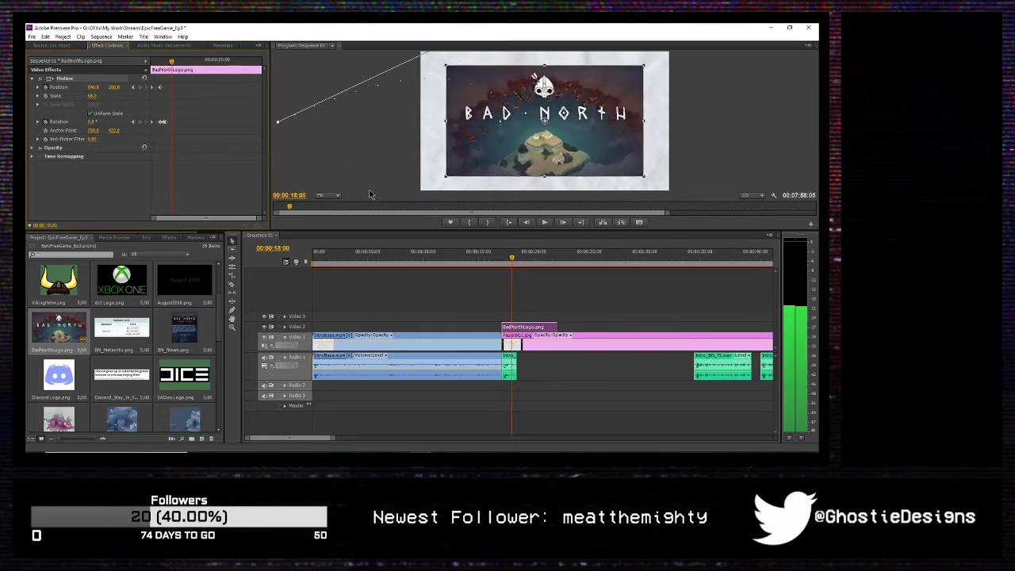
{"action": "key", "text": "Left"}
{"action": "key", "text": "Left"}
{"action": "key", "text": "Left"}
{"action": "key", "text": "Left"}
{"action": "key", "text": "Left"}
{"action": "key", "text": "Left"}
{"action": "key", "text": "Left"}
{"action": "key", "text": "Left"}
{"action": "key", "text": "Left"}
{"action": "key", "text": "Left"}
{"action": "key", "text": "Left"}
{"action": "key", "text": "Left"}
{"action": "key", "text": "Left"}
{"action": "key", "text": "Left"}
{"action": "key", "text": "Left"}
{"action": "key", "text": "Left"}
{"action": "key", "text": "Left"}
{"action": "key", "text": "Left"}
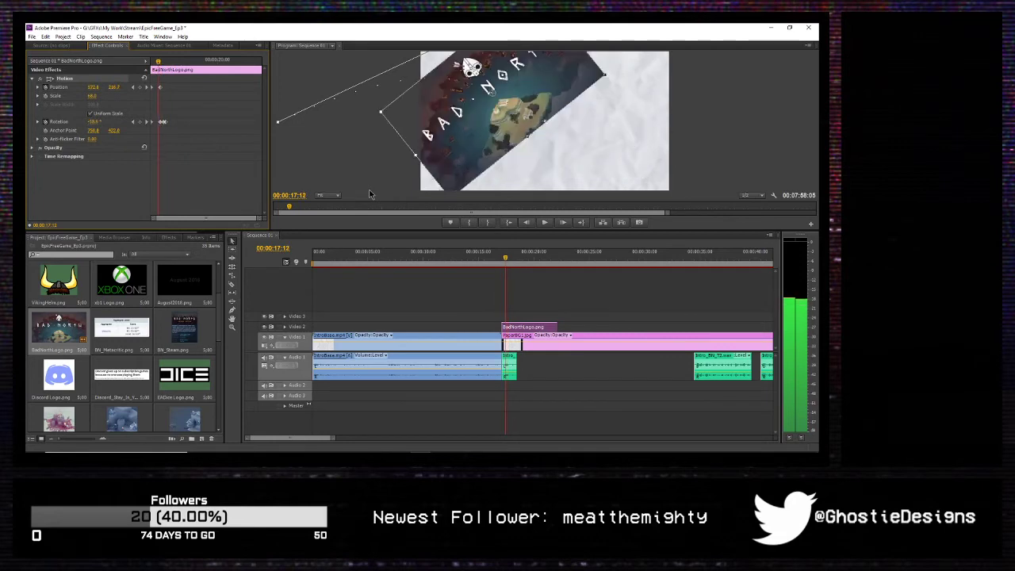
{"action": "key", "text": "Left"}
{"action": "key", "text": "Left"}
{"action": "key", "text": "Left"}
{"action": "key", "text": "Left"}
{"action": "key", "text": "Right"}
{"action": "key", "text": "Right"}
{"action": "key", "text": "Right"}
{"action": "key", "text": "Right"}
{"action": "key", "text": "Right"}
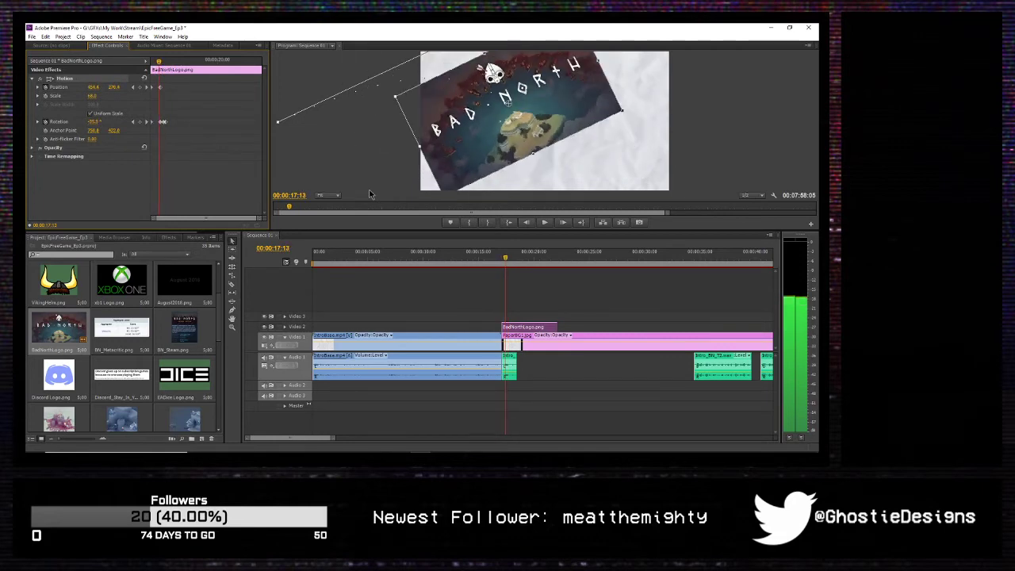
{"action": "key", "text": "Right"}
{"action": "key", "text": "Right"}
{"action": "key", "text": "Right"}
{"action": "key", "text": "Right"}
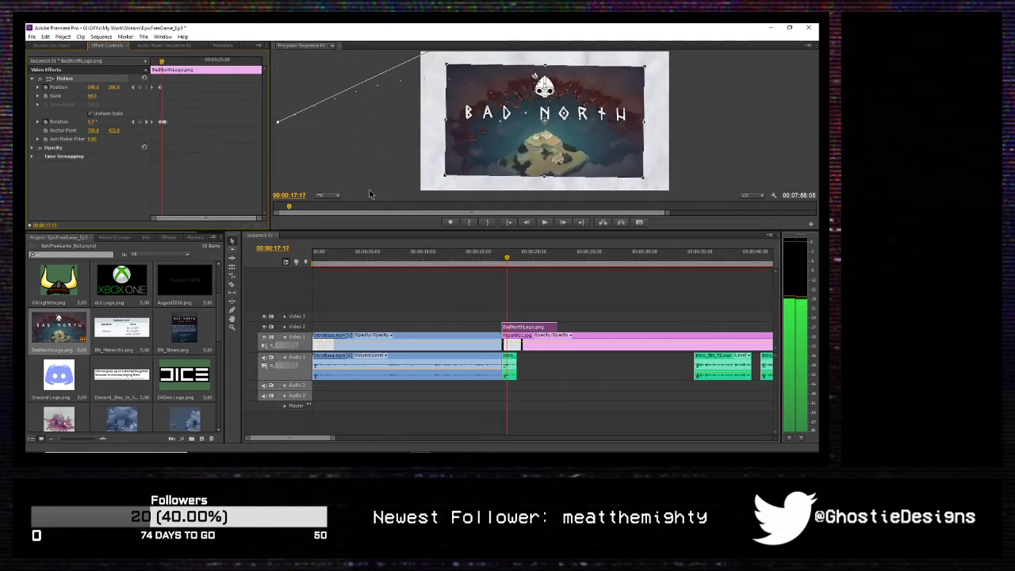
Step: Increase the logo's clockwise overshoot at 00:00:17:19 to about 7° and play the fly-in to check it
{"action": "key", "text": "Right"}
{"action": "key", "text": "Right"}
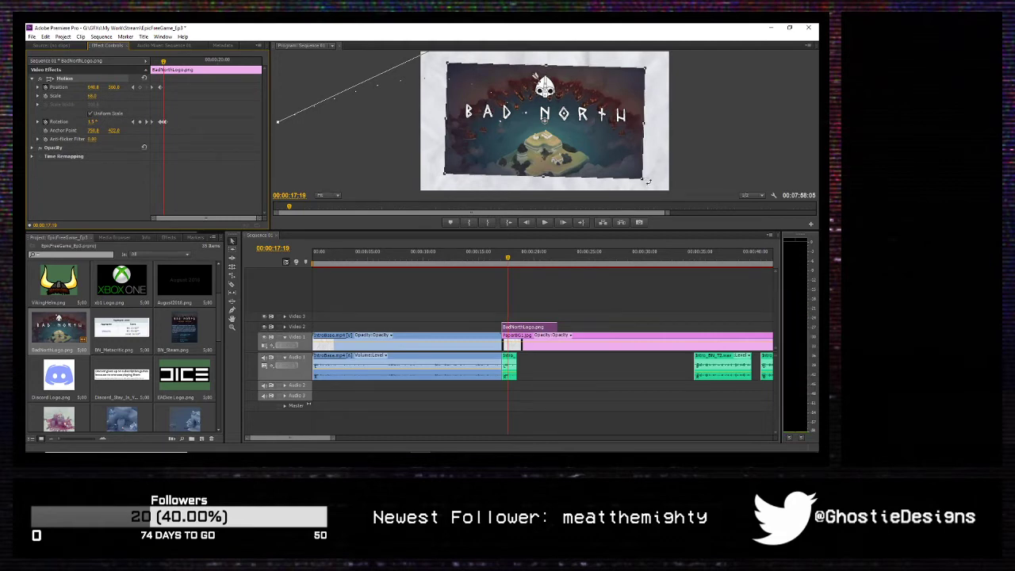
{"action": "left_click_drag", "start_coordinate": [649, 181], "coordinate": [641, 201]}
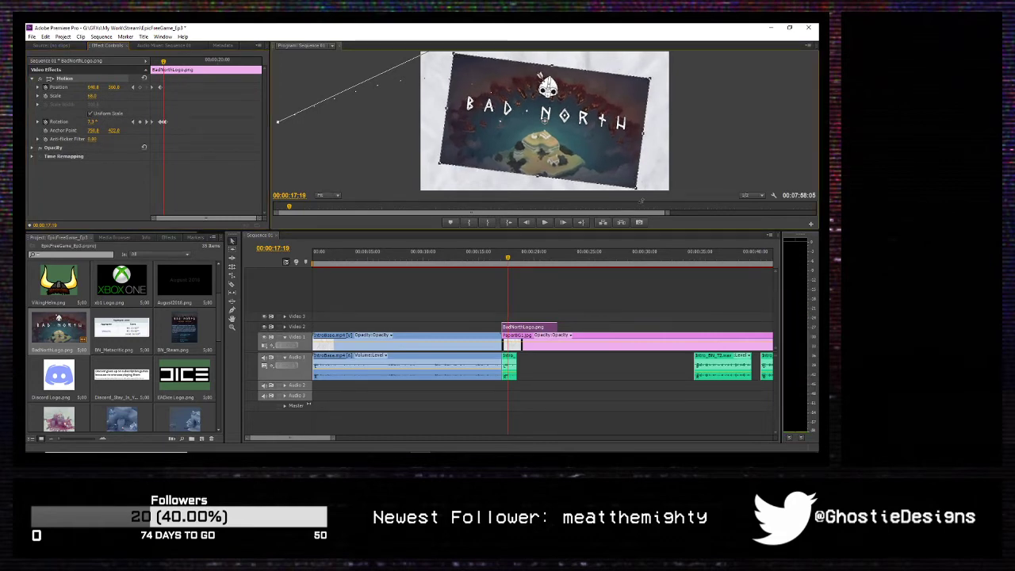
{"action": "key", "text": "space"}
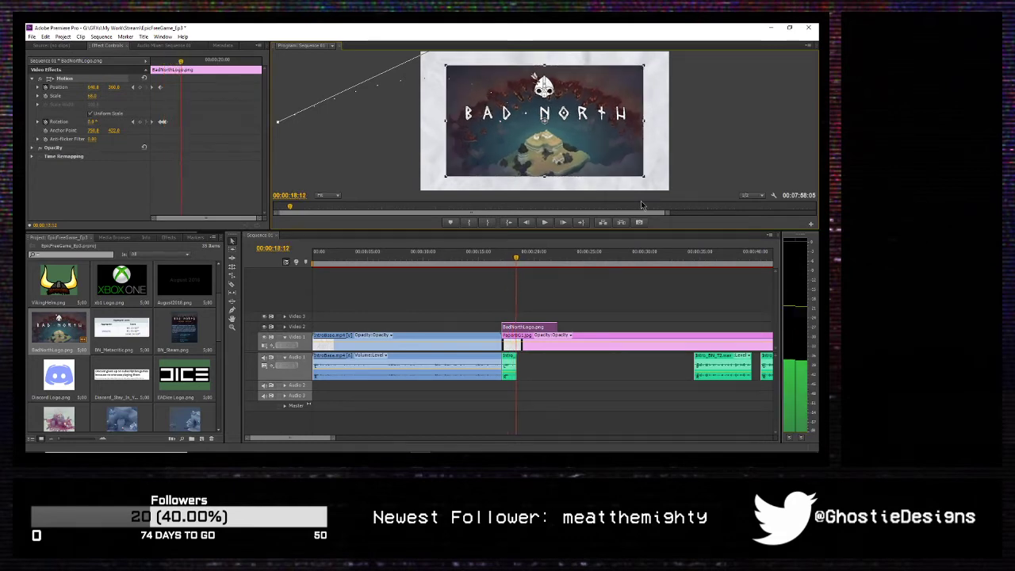
{"action": "left_click_drag", "start_coordinate": [504, 255], "coordinate": [489, 263]}
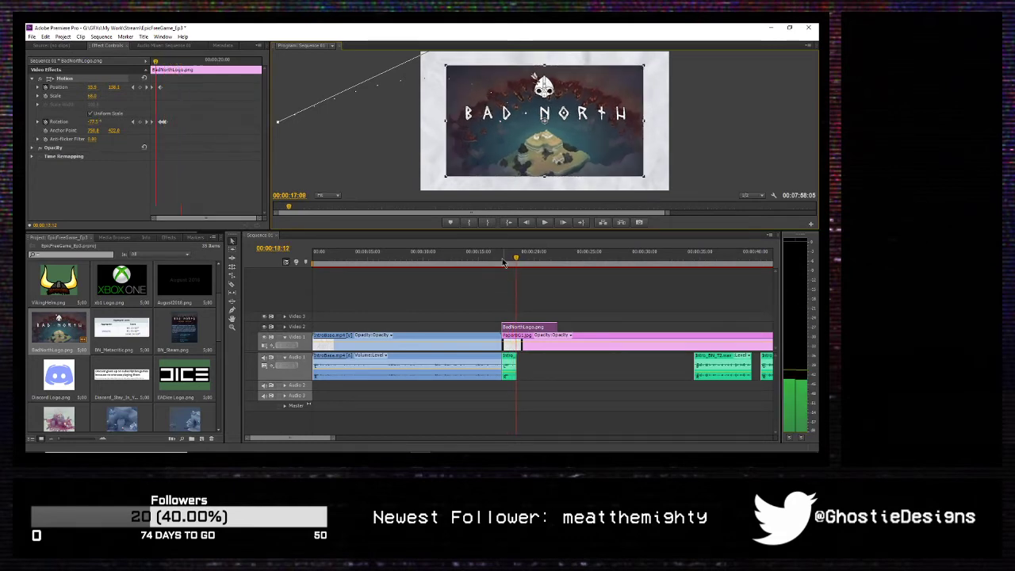
{"action": "left_click", "coordinate": [544, 222]}
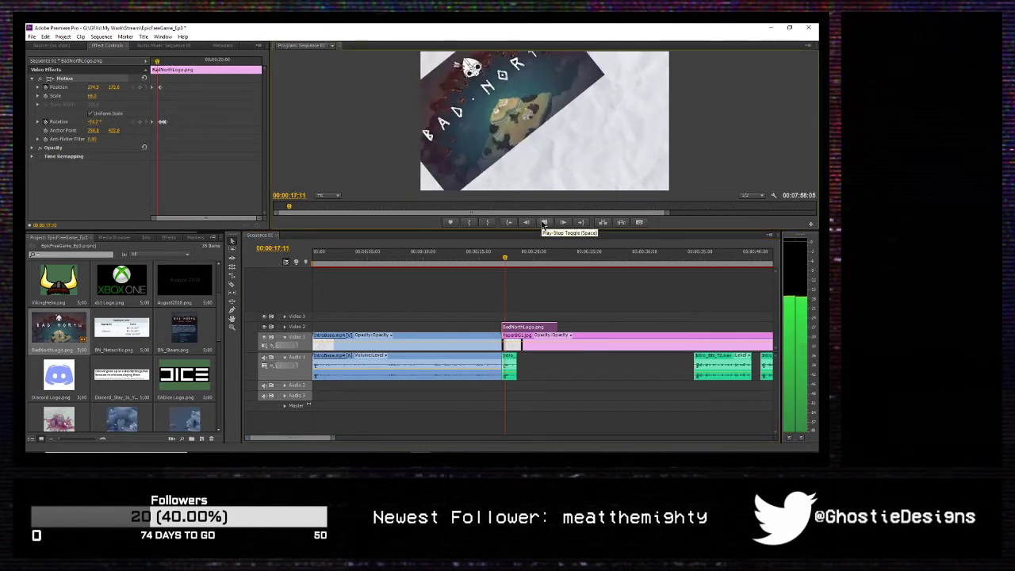
{"action": "left_click", "coordinate": [544, 223]}
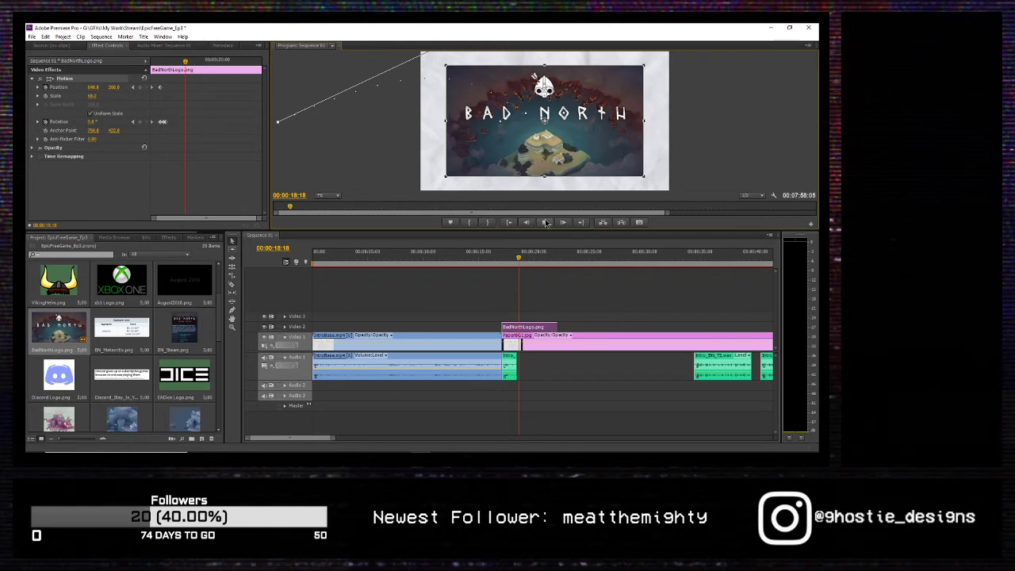
Step: Move Intro_BN_T2.wav on Audio 1 to start shortly after the first voice clip, at about 00:00:18:25
{"action": "left_click", "coordinate": [545, 225]}
{"action": "left_click", "coordinate": [544, 225]}
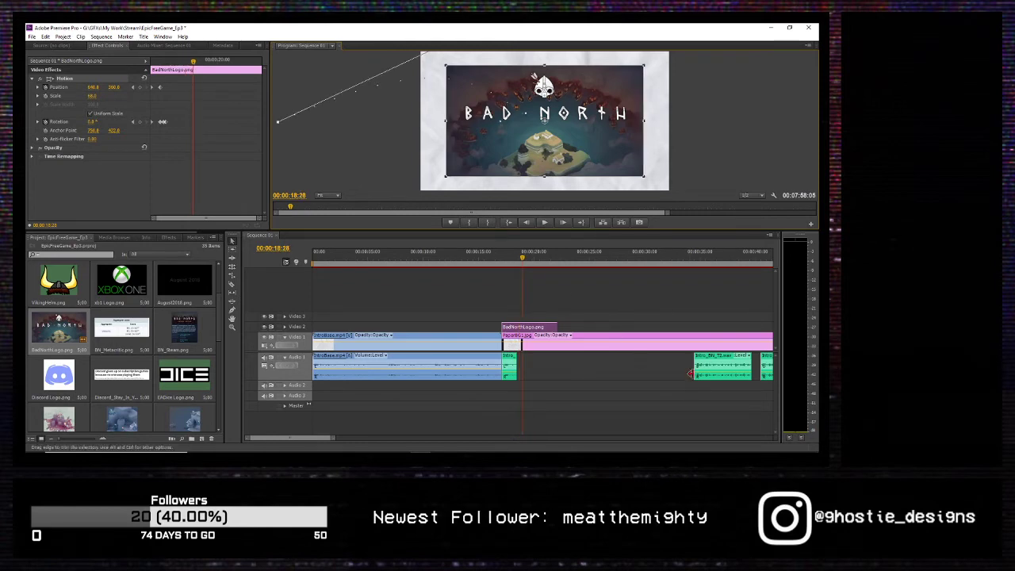
{"action": "key", "text": "Left"}
{"action": "key", "text": "Left"}
{"action": "key", "text": "Left"}
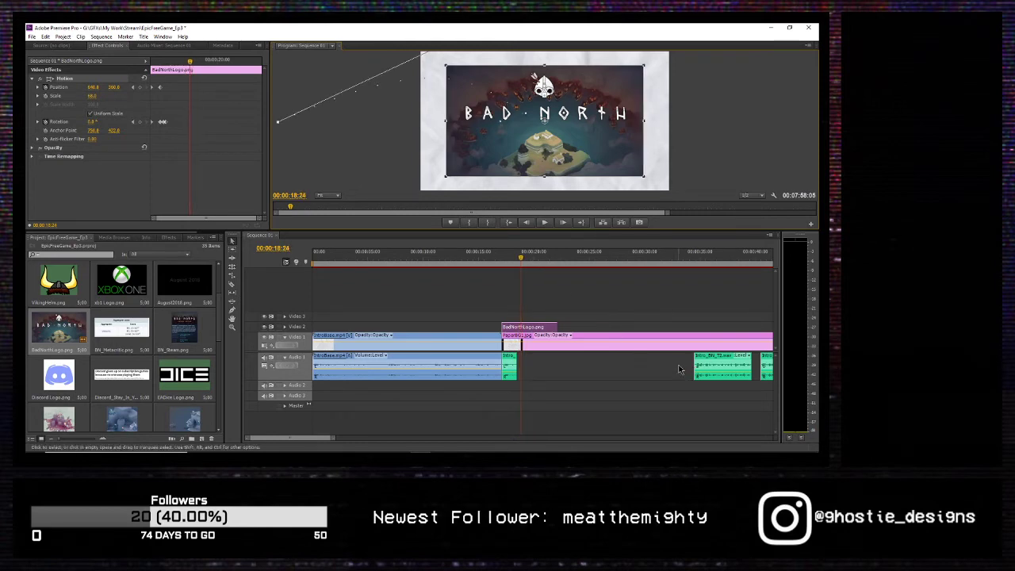
{"action": "left_click_drag", "start_coordinate": [707, 357], "coordinate": [531, 361]}
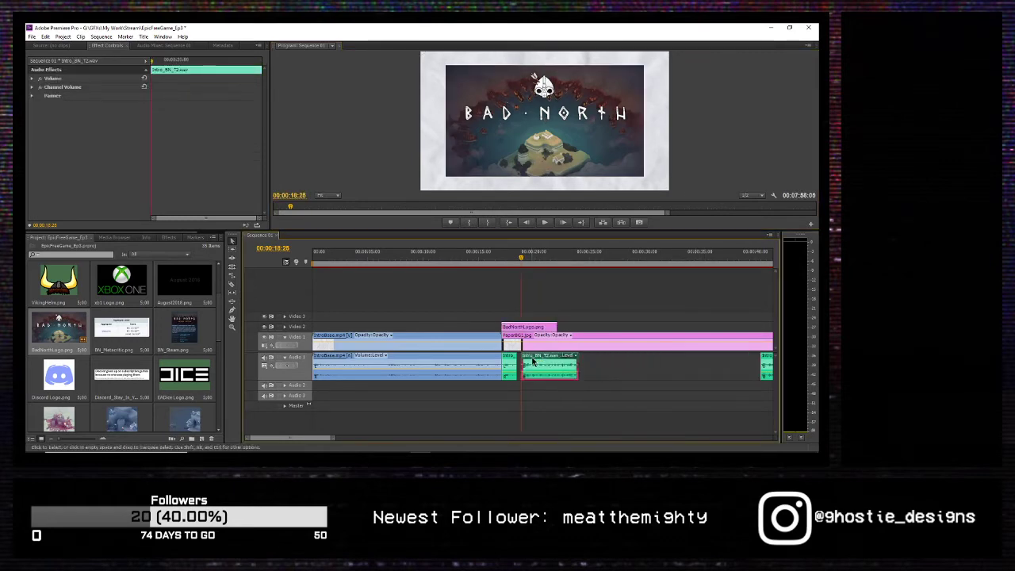
Step: Play Intro_BN_T2.wav beneath the logo and step through the narration to 00:00:21:07
{"action": "key", "text": "space"}
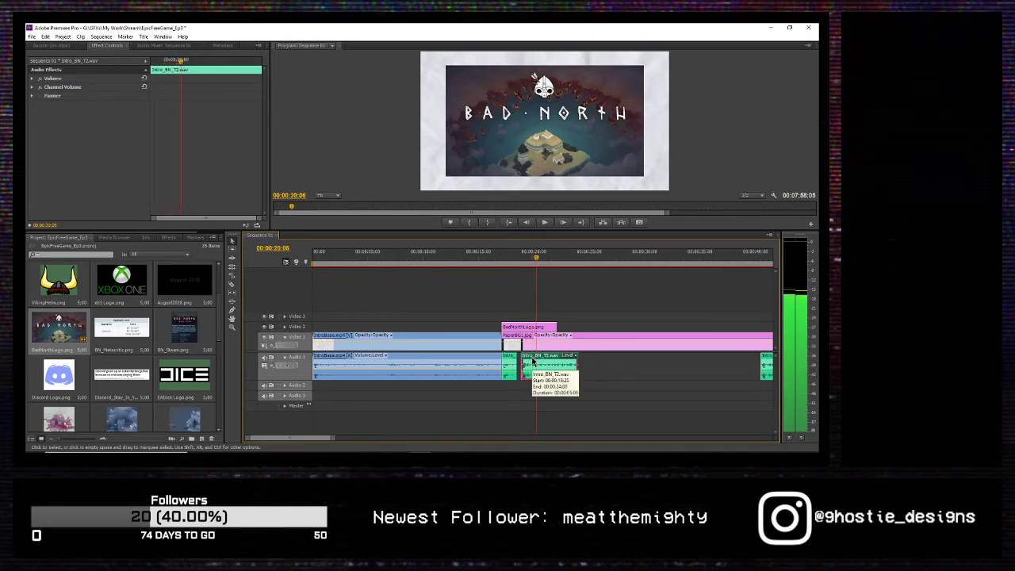
{"action": "left_click", "coordinate": [526, 328]}
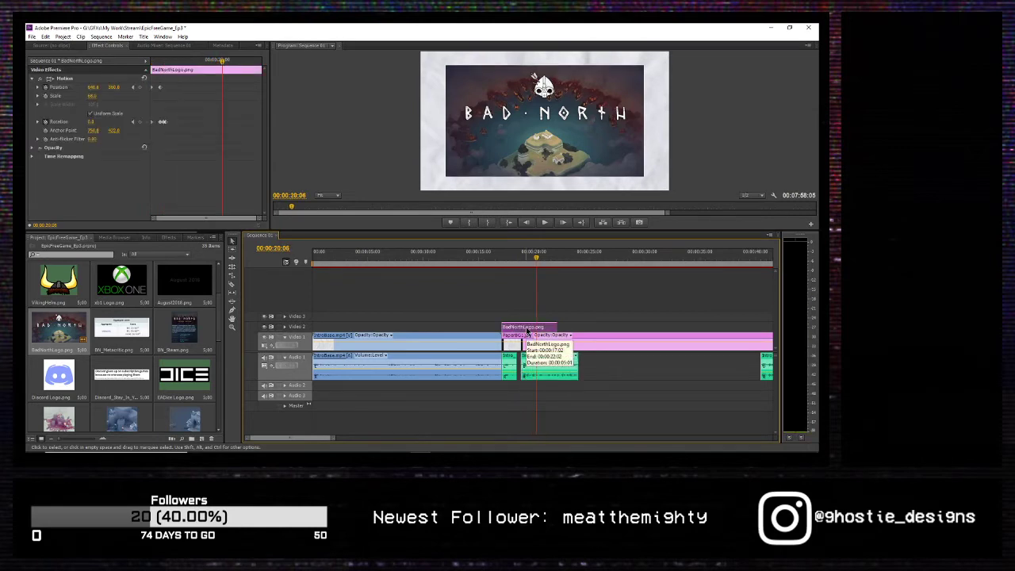
{"action": "key", "text": "j"}
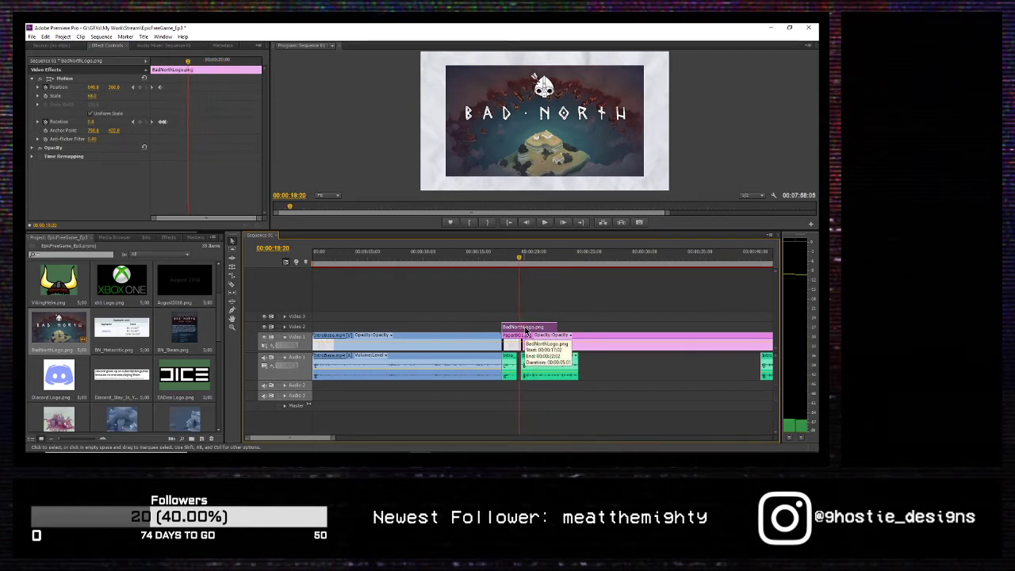
{"action": "key", "text": "l"}
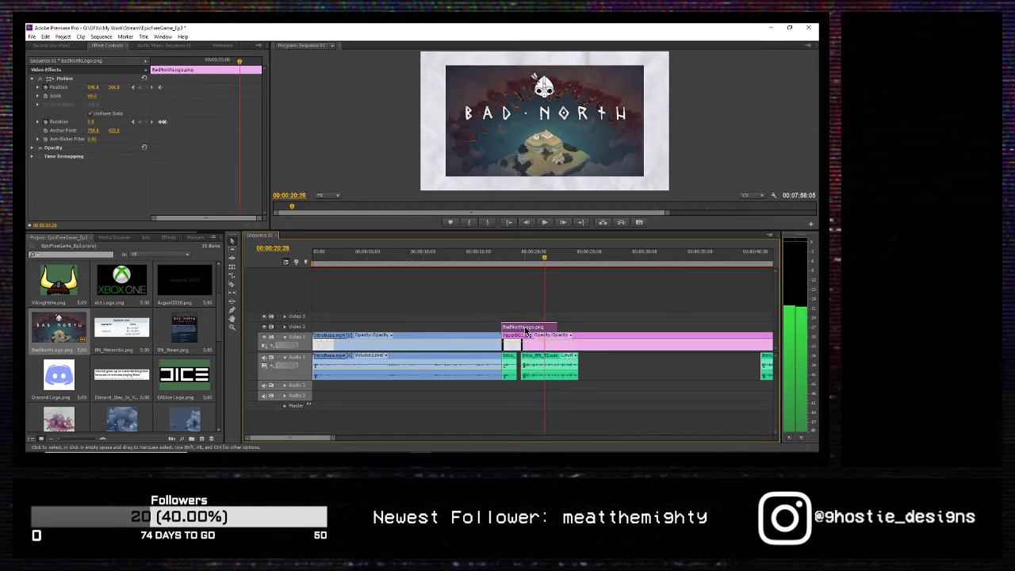
{"action": "key", "text": "Right"}
{"action": "key", "text": "Right"}
{"action": "key", "text": "Right"}
{"action": "key", "text": "Right"}
{"action": "key", "text": "Right"}
{"action": "key", "text": "Left"}
{"action": "key", "text": "Left"}
{"action": "key", "text": "Left"}
{"action": "key", "text": "Left"}
{"action": "key", "text": "Left"}
{"action": "key", "text": "Left"}
{"action": "key", "text": "Left"}
{"action": "key", "text": "Left"}
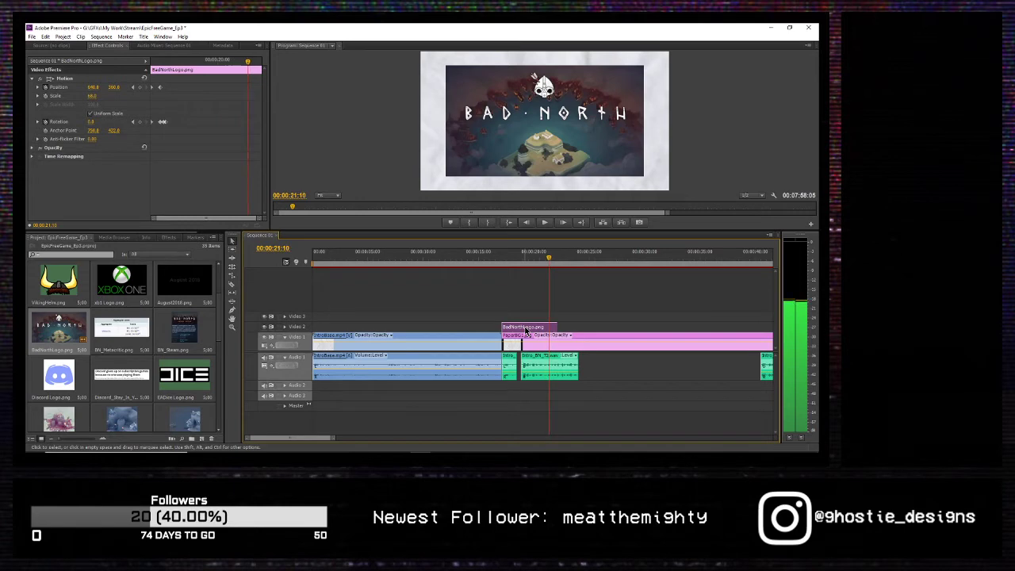
{"action": "key", "text": "Right"}
{"action": "key", "text": "Right"}
{"action": "key", "text": "Right"}
{"action": "key", "text": "Right"}
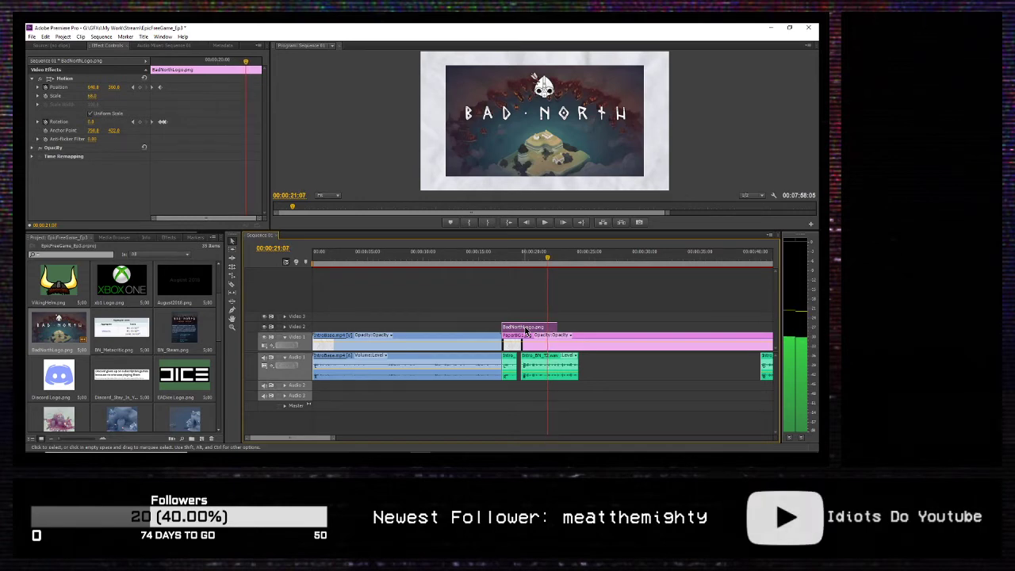
Step: Extend BadNorthLogo.png on Video 2 to end together with Intro_BN_T2.wav
{"action": "left_click_drag", "start_coordinate": [560, 326], "coordinate": [574, 327]}
{"action": "left_click", "coordinate": [542, 328]}
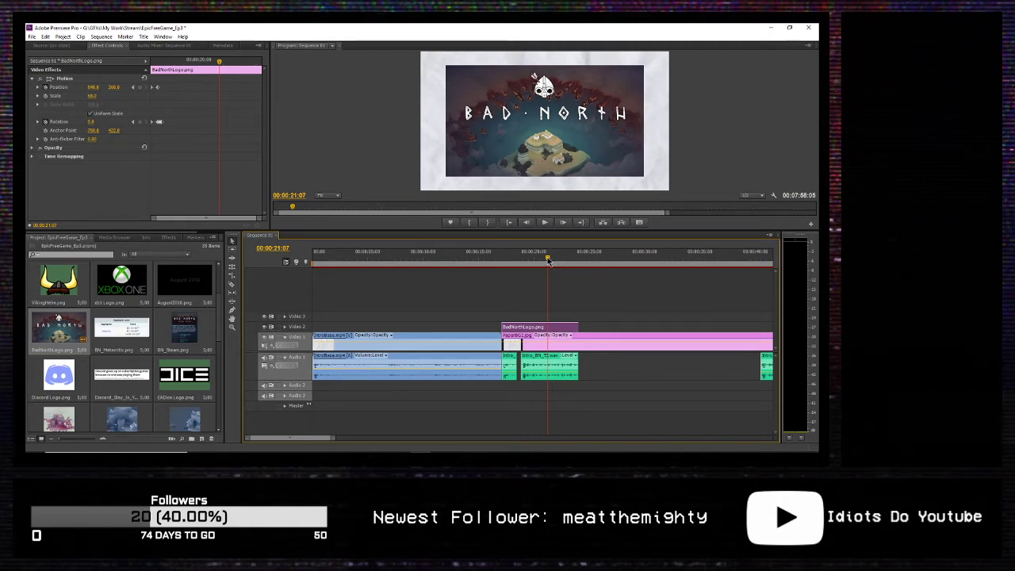
Step: Apply Camera Blur to BadNorthLogo.png and keyframe Percent Blur at 0 at 00:00:20:29
{"action": "left_click_drag", "start_coordinate": [546, 260], "coordinate": [546, 262]}
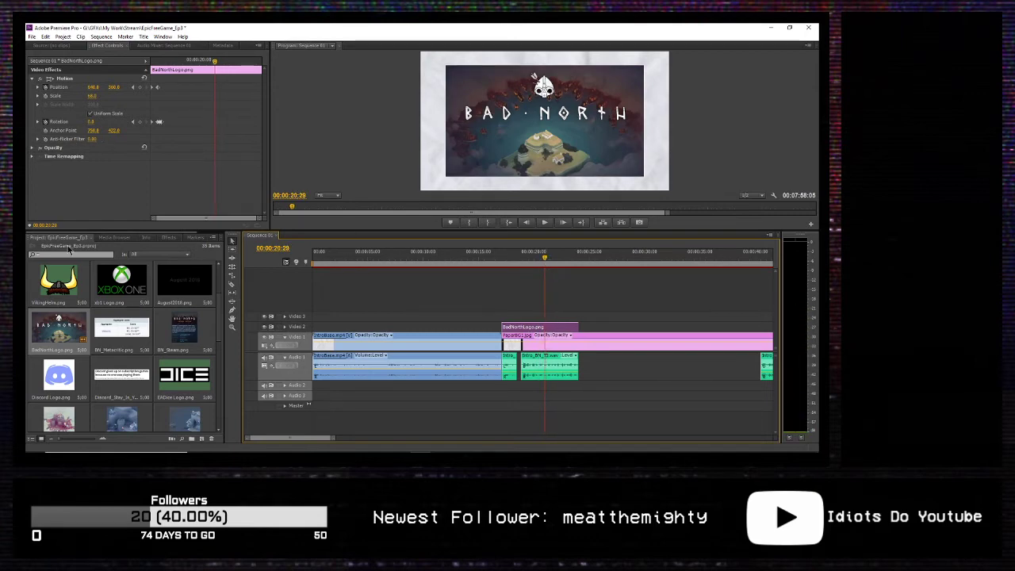
{"action": "left_click", "coordinate": [168, 238]}
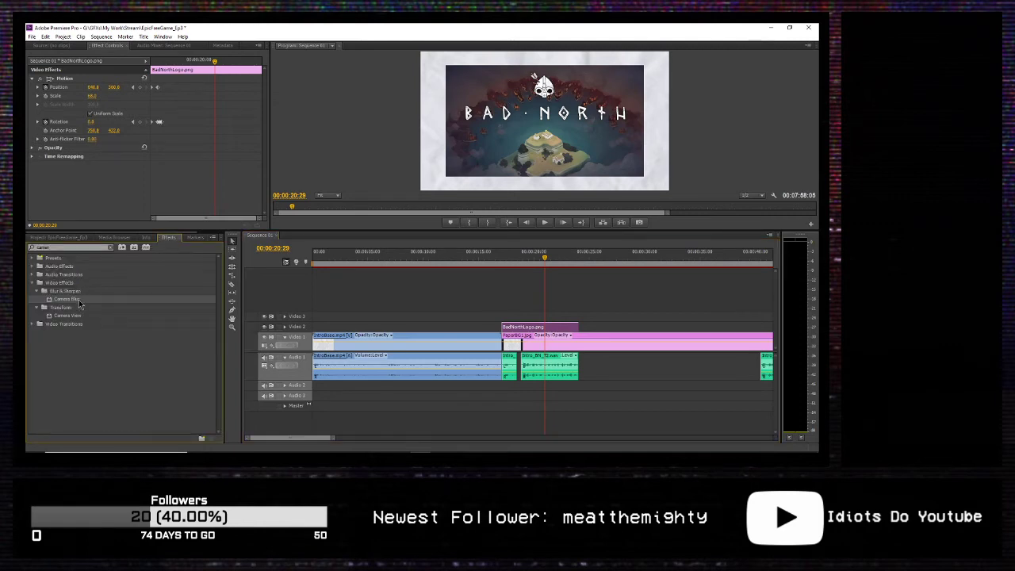
{"action": "left_click_drag", "start_coordinate": [73, 293], "coordinate": [60, 186]}
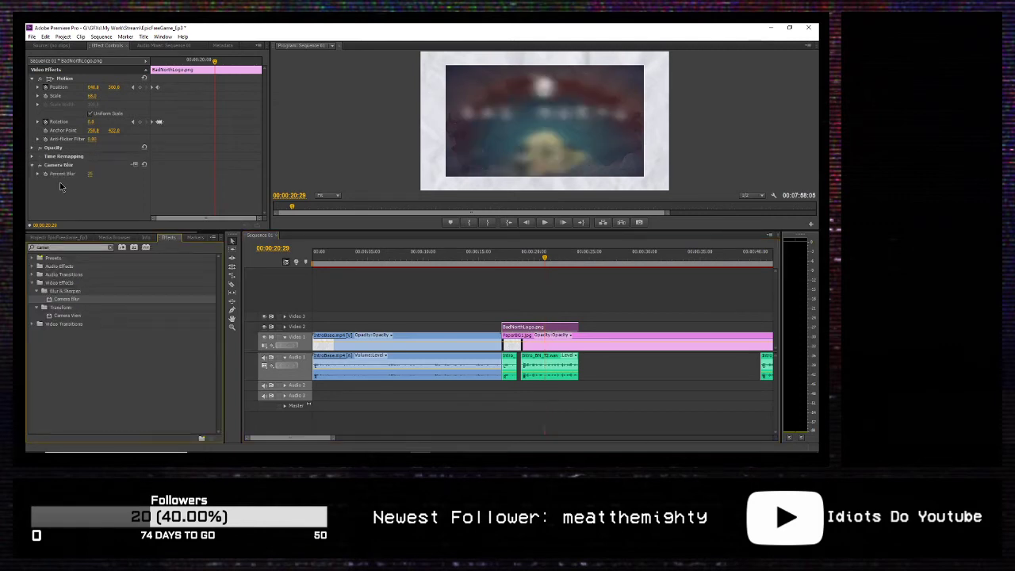
{"action": "left_click", "coordinate": [92, 174]}
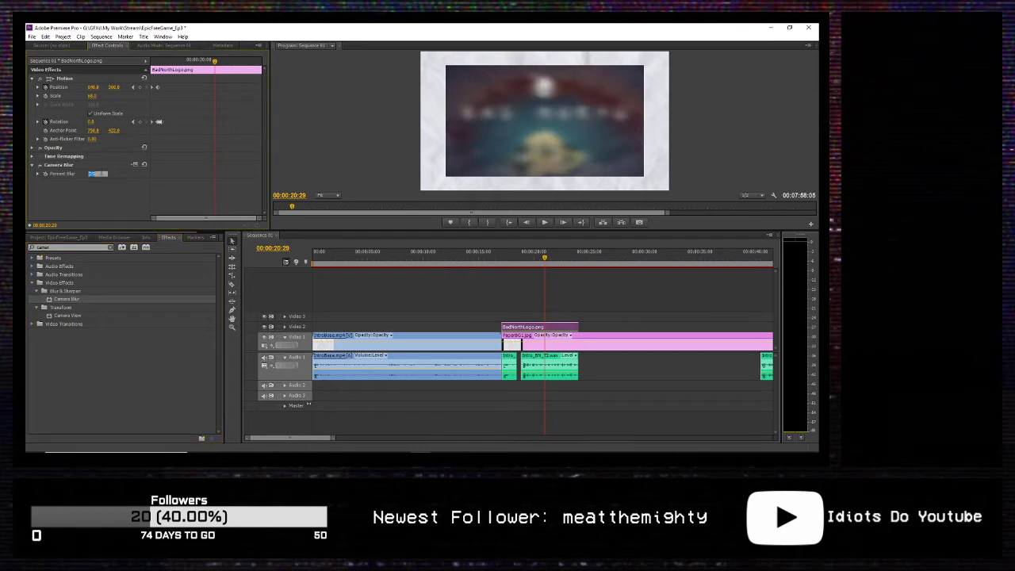
{"action": "type", "text": "0"}
{"action": "key", "text": "Return"}
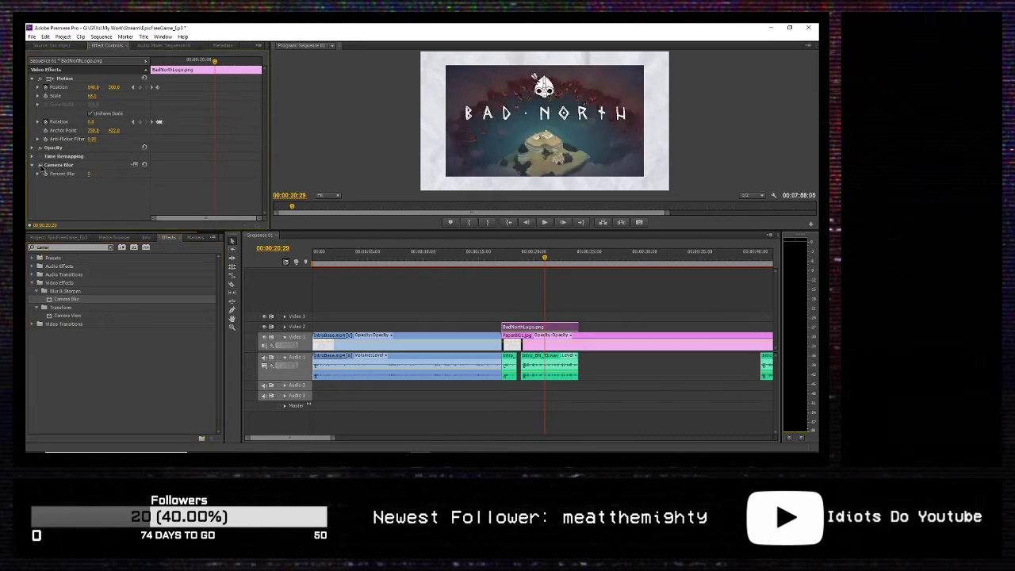
{"action": "left_click", "coordinate": [45, 172]}
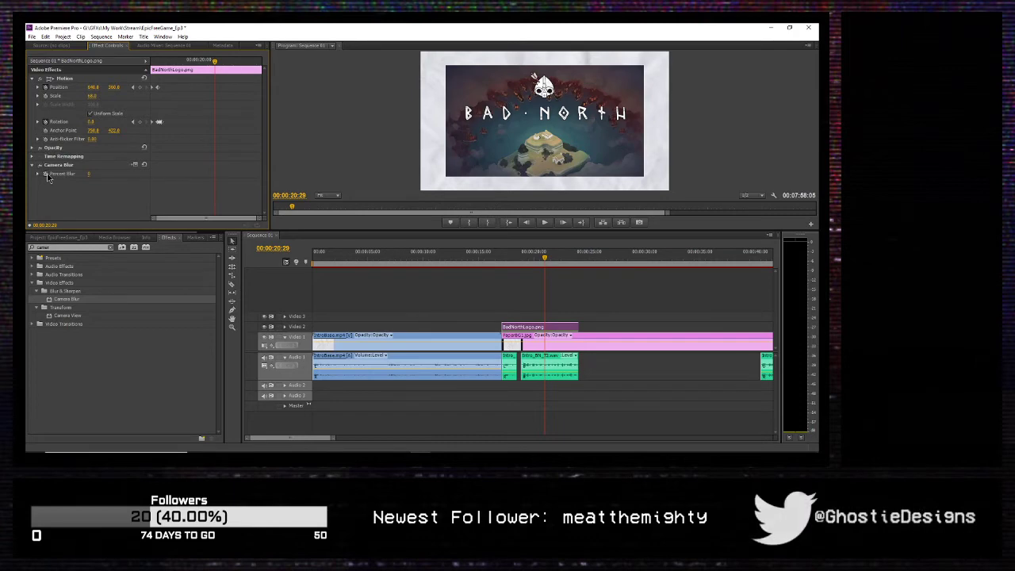
Step: Add a second Percent Blur keyframe on BadNorthLogo.png at 00:00:21:14 with a value of 11
{"action": "key", "text": "space"}
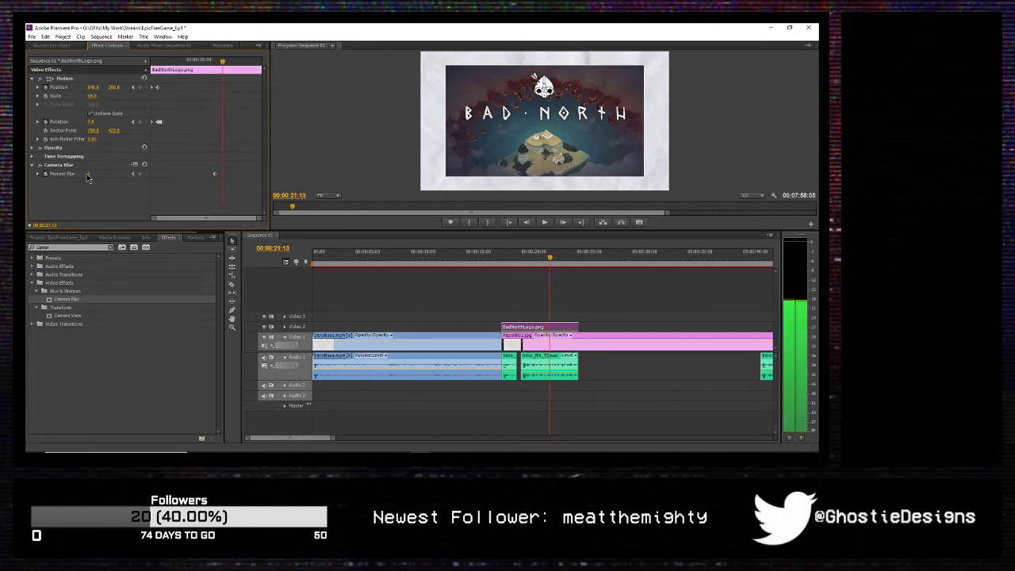
{"action": "key", "text": "Left"}
{"action": "key", "text": "Left"}
{"action": "key", "text": "Left"}
{"action": "key", "text": "Left"}
{"action": "key", "text": "Left"}
{"action": "key", "text": "Left"}
{"action": "key", "text": "Left"}
{"action": "key", "text": "Left"}
{"action": "key", "text": "Left"}
{"action": "key", "text": "Right"}
{"action": "key", "text": "Right"}
{"action": "key", "text": "Right"}
{"action": "key", "text": "Right"}
{"action": "key", "text": "Right"}
{"action": "key", "text": "Right"}
{"action": "key", "text": "Right"}
{"action": "key", "text": "Right"}
{"action": "key", "text": "Right"}
{"action": "key", "text": "Right"}
{"action": "key", "text": "Right"}
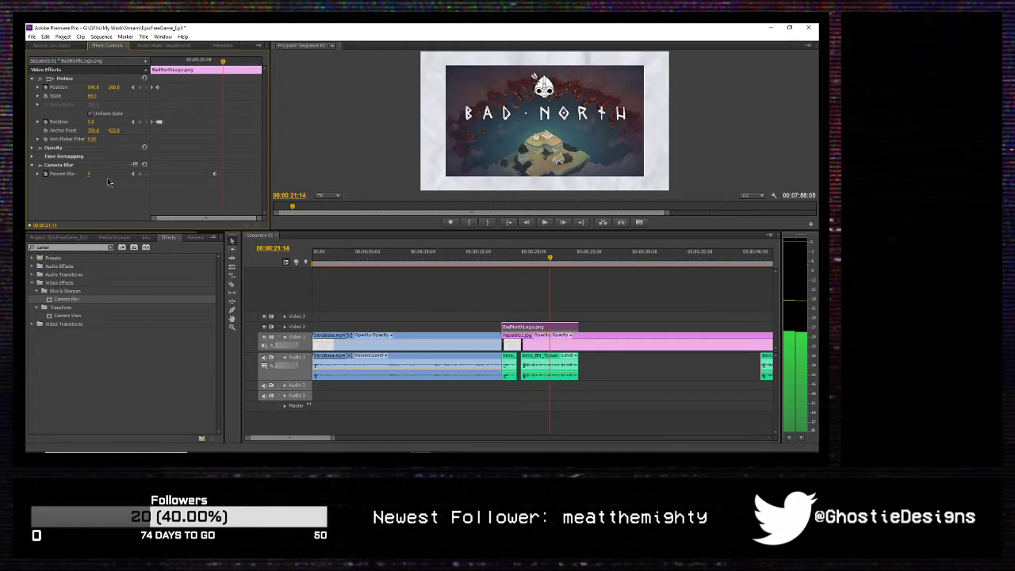
{"action": "left_click", "coordinate": [139, 174]}
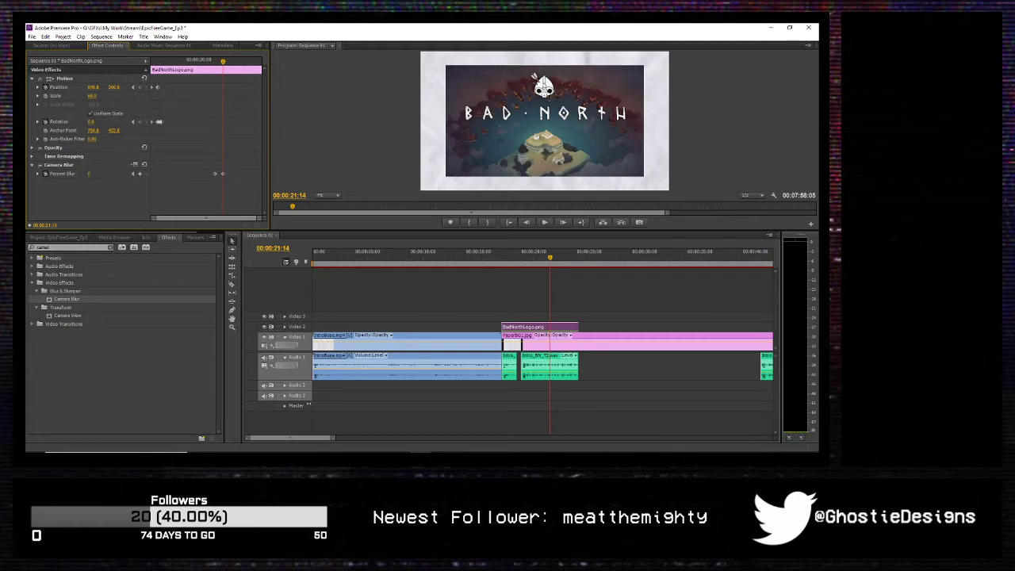
{"action": "mouse_move", "coordinate": [89, 173]}
{"action": "left_mouse_down"}
{"action": "mouse_move", "coordinate": [119, 173]}
{"action": "mouse_move", "coordinate": [84, 173]}
{"action": "left_mouse_up"}
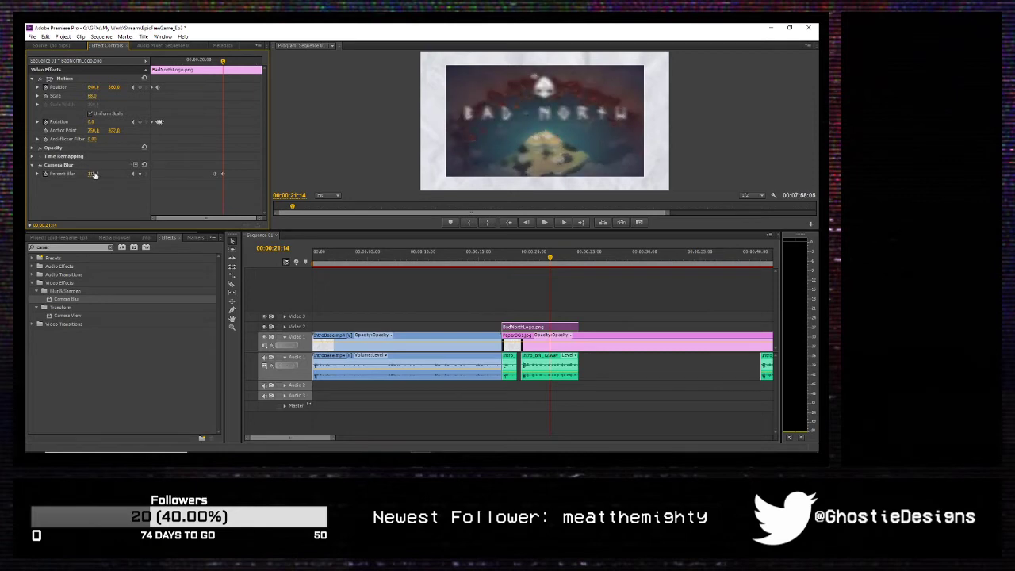
Step: Extend BadNorthLogo.png on Video 2 slightly past the end of Intro_BN_T2.wav, to 00:00:24:05
{"action": "key", "text": "space"}
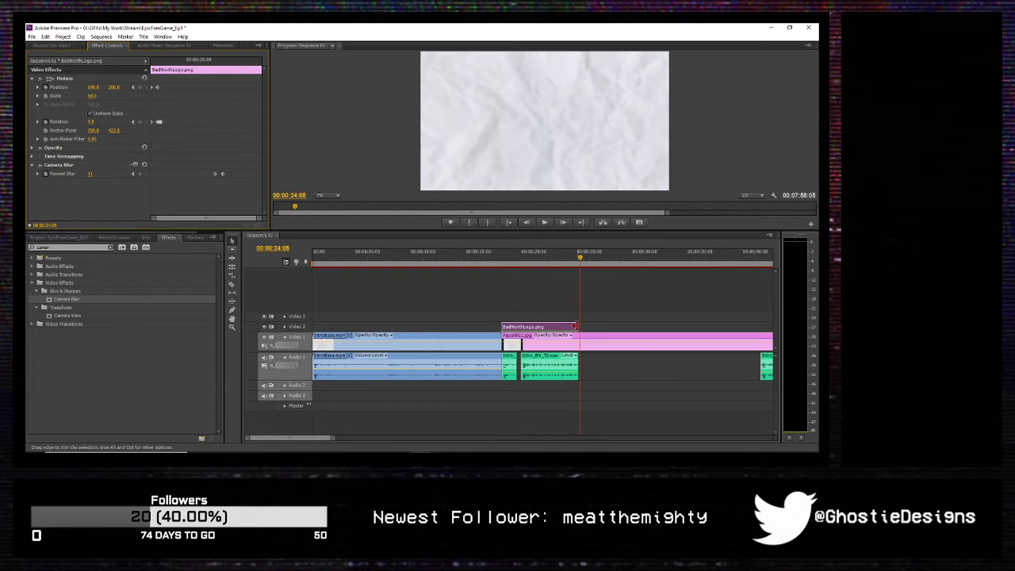
{"action": "left_click_drag", "start_coordinate": [574, 326], "coordinate": [583, 326]}
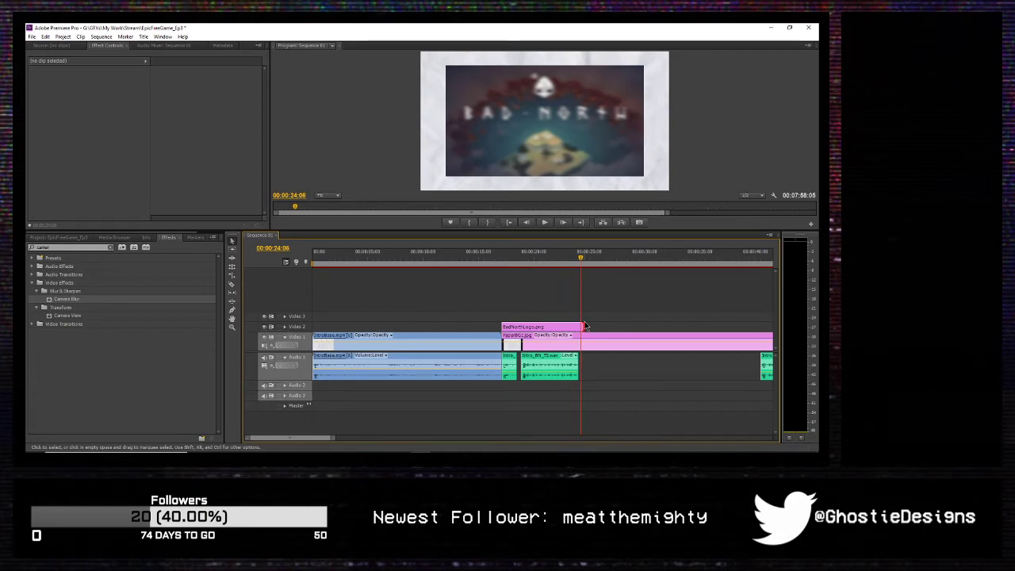
{"action": "left_click_drag", "start_coordinate": [582, 326], "coordinate": [579, 327]}
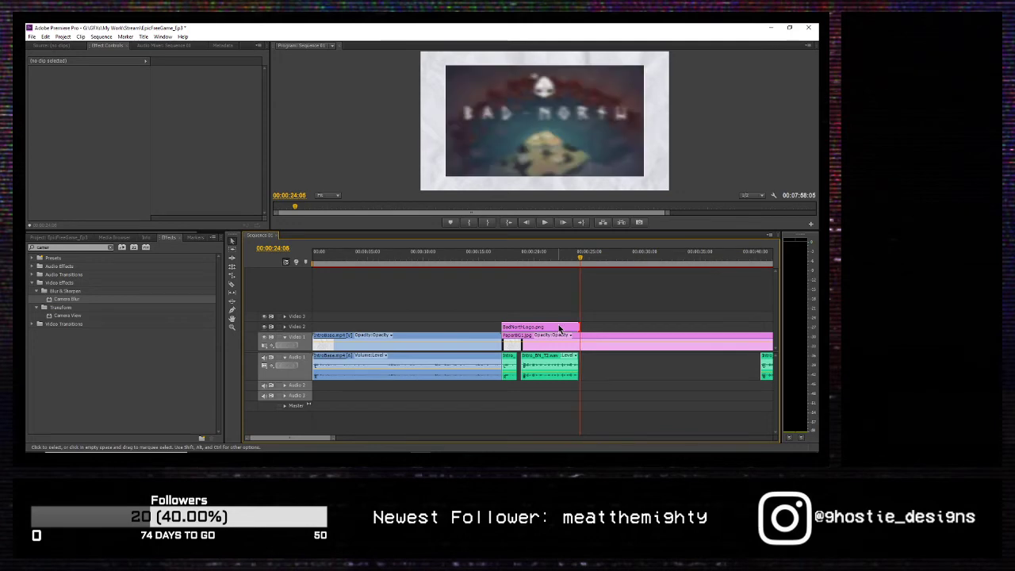
Step: Fade out BadNorthLogo.png with opacity keyframes of 100% at 00:00:23:29 and 0% at 00:00:24:05
{"action": "key", "text": "Left"}
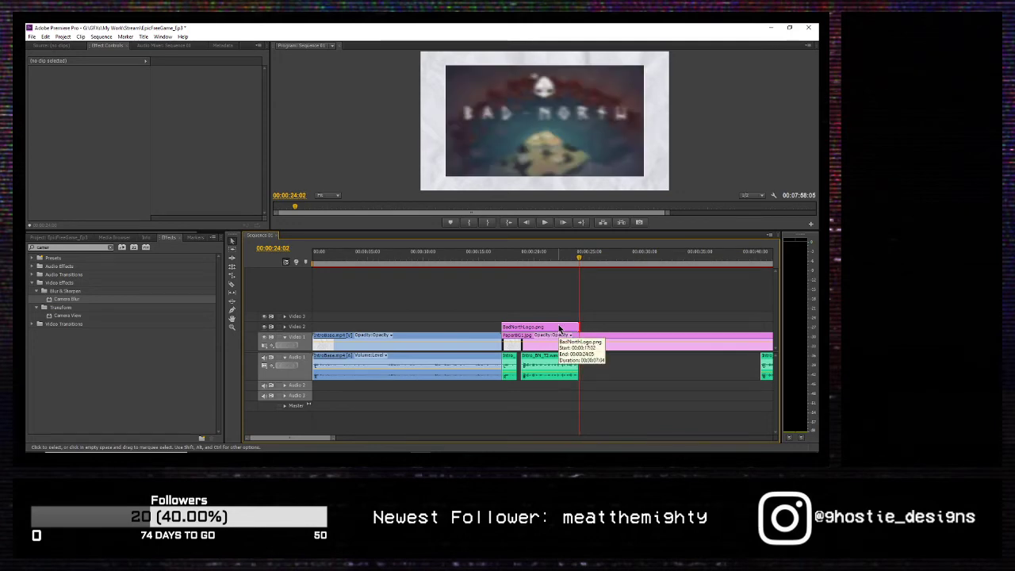
{"action": "key", "text": "Left"}
{"action": "key", "text": "Left"}
{"action": "left_click", "coordinate": [559, 328]}
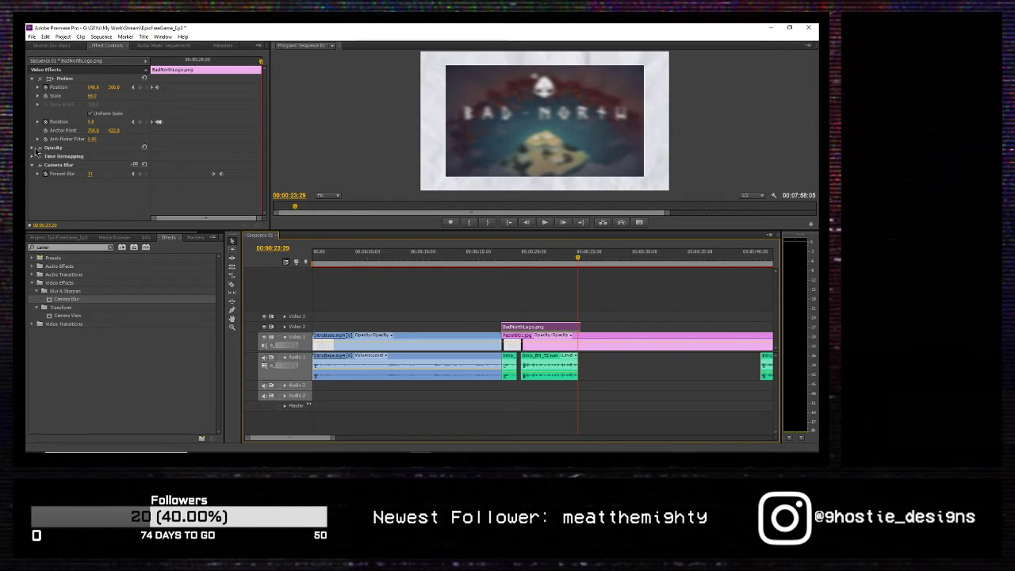
{"action": "left_click", "coordinate": [33, 148]}
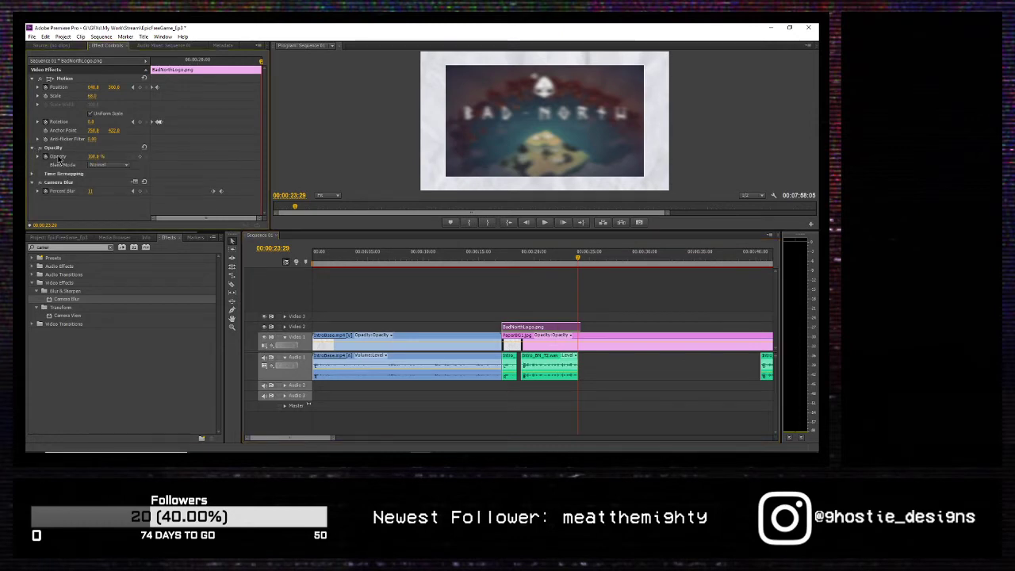
{"action": "left_click", "coordinate": [141, 157]}
{"action": "key", "text": "space"}
{"action": "key", "text": "space"}
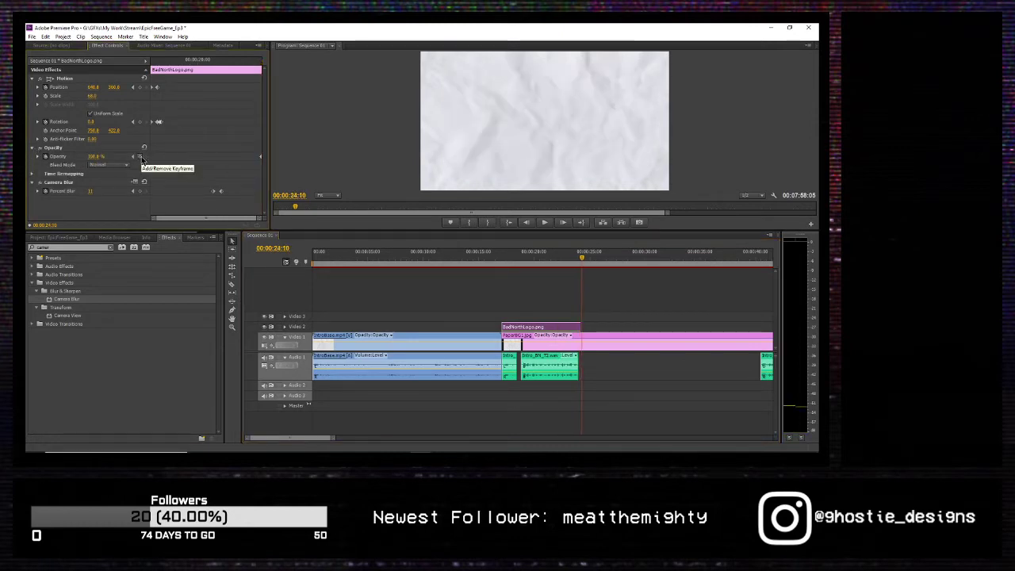
{"action": "key", "text": "Right"}
{"action": "key", "text": "Left"}
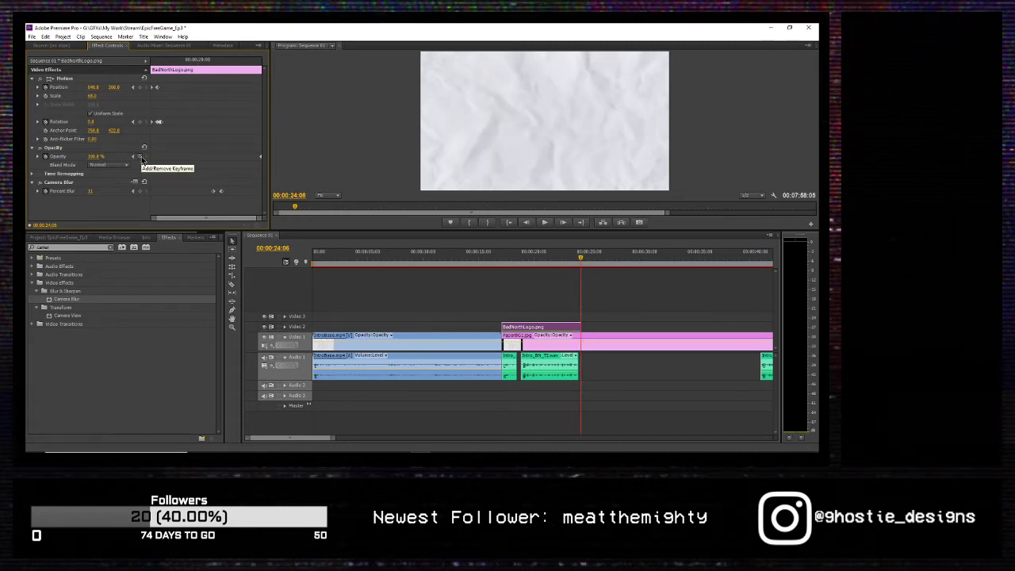
{"action": "key", "text": "Right"}
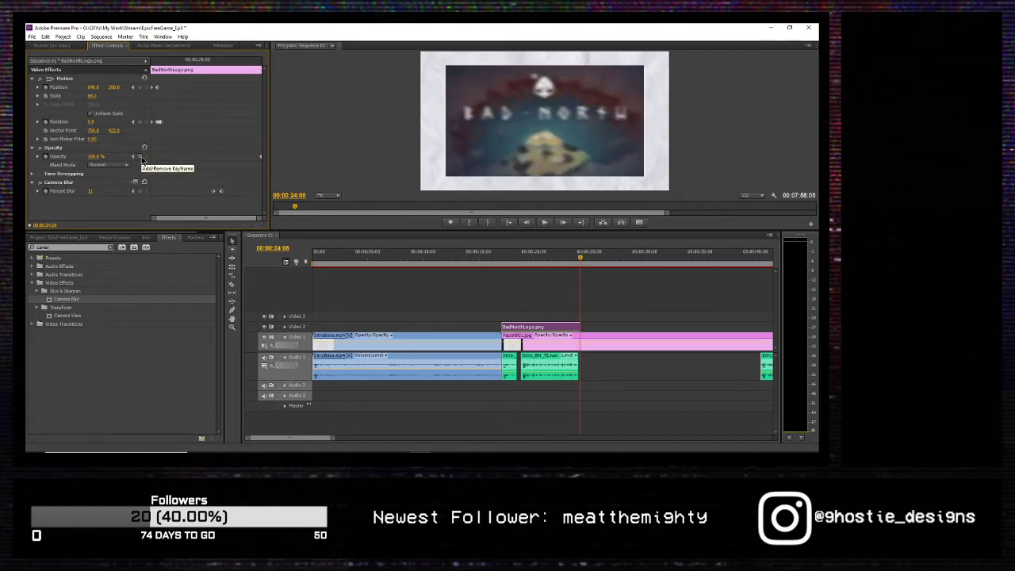
{"action": "left_click", "coordinate": [96, 156]}
{"action": "type", "text": "0"}
{"action": "key", "text": "Return"}
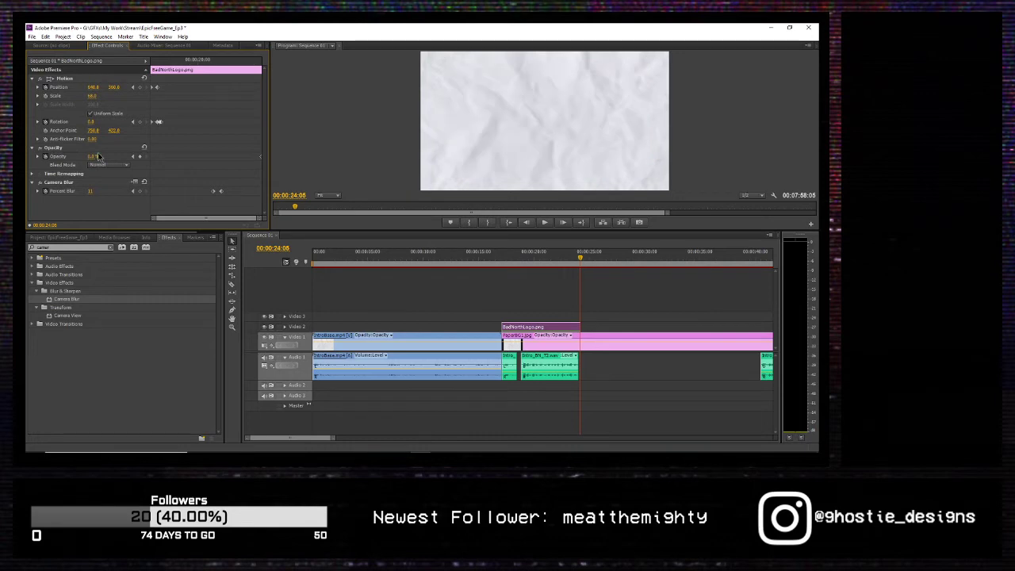
Step: Review the logo's blur transition against the narration by playing and stepping through the frames around 00:00:20:29
{"action": "key", "text": "Left"}
{"action": "key", "text": "Left"}
{"action": "key", "text": "Left"}
{"action": "key", "text": "Left"}
{"action": "key", "text": "Left"}
{"action": "key", "text": "j"}
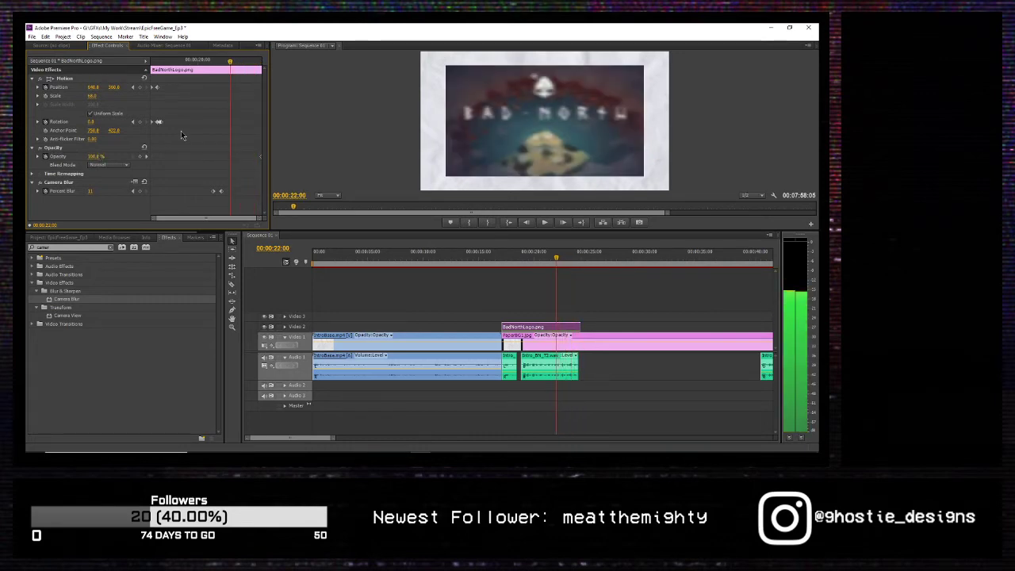
{"action": "left_click", "coordinate": [514, 263]}
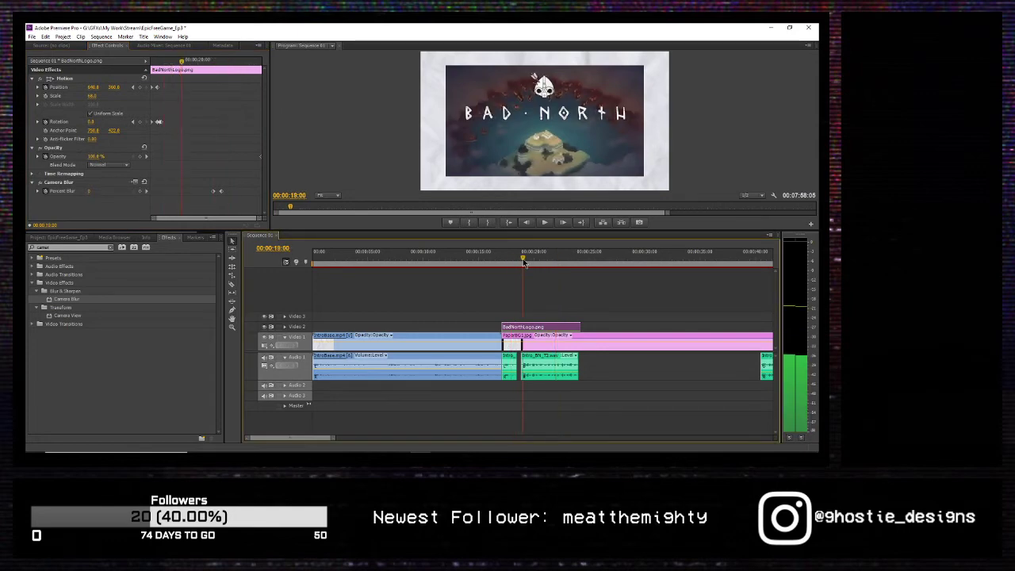
{"action": "left_click_drag", "start_coordinate": [514, 263], "coordinate": [548, 266]}
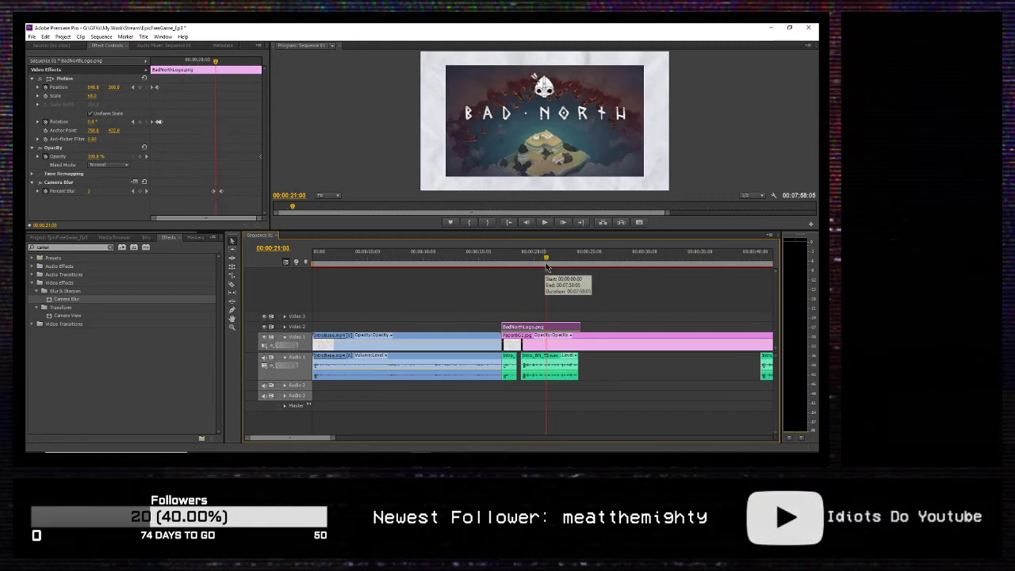
{"action": "key", "text": "Left"}
{"action": "key", "text": "Left"}
{"action": "key", "text": "Left"}
{"action": "key", "text": "Left"}
{"action": "key", "text": "Left"}
{"action": "key", "text": "Left"}
{"action": "key", "text": "Left"}
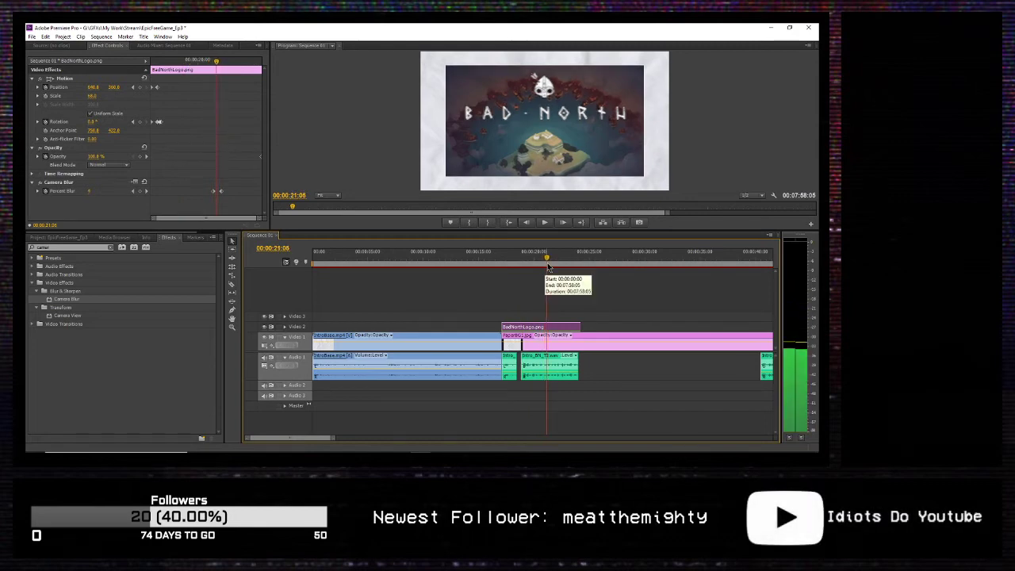
{"action": "key", "text": "Right"}
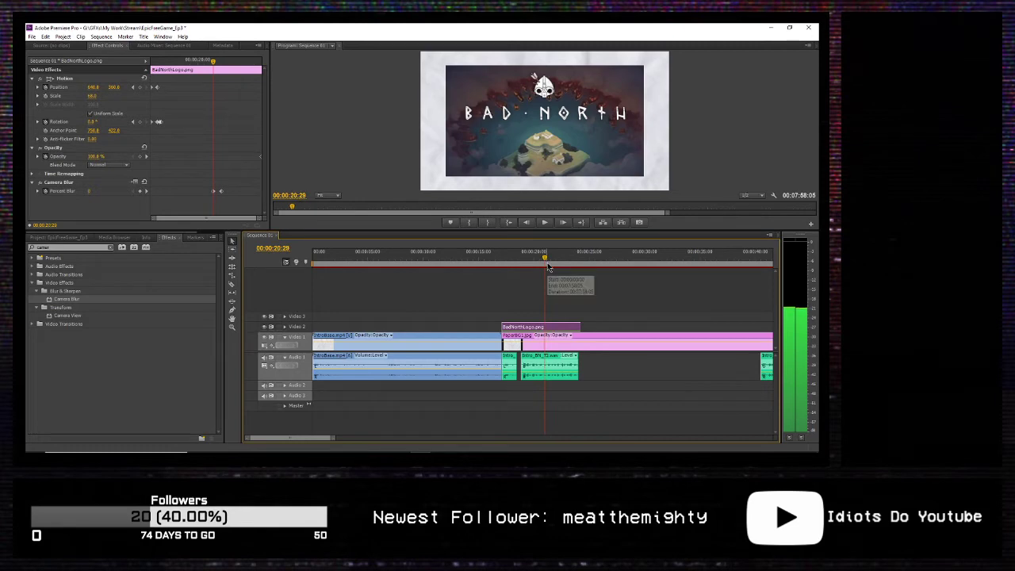
Step: Place PlausibleLogo.jpg on Video 3 from 00:00:20:29 and trim it to end together with BadNorthLogo.png
{"action": "left_click", "coordinate": [77, 237]}
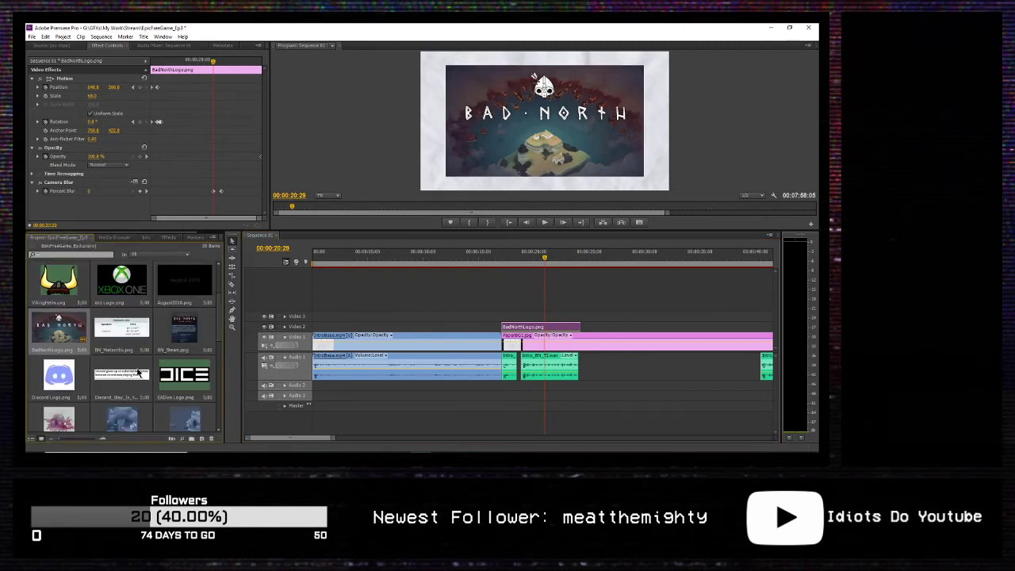
{"action": "scroll", "coordinate": [135, 375], "scroll_direction": "down", "scroll_amount": 4}
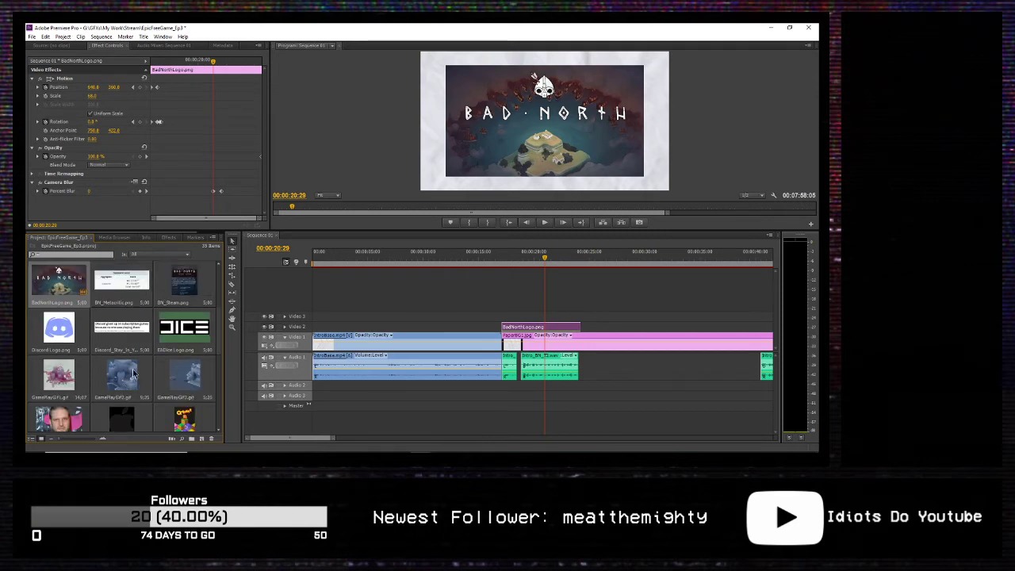
{"action": "scroll", "coordinate": [135, 374], "scroll_direction": "down", "scroll_amount": 3}
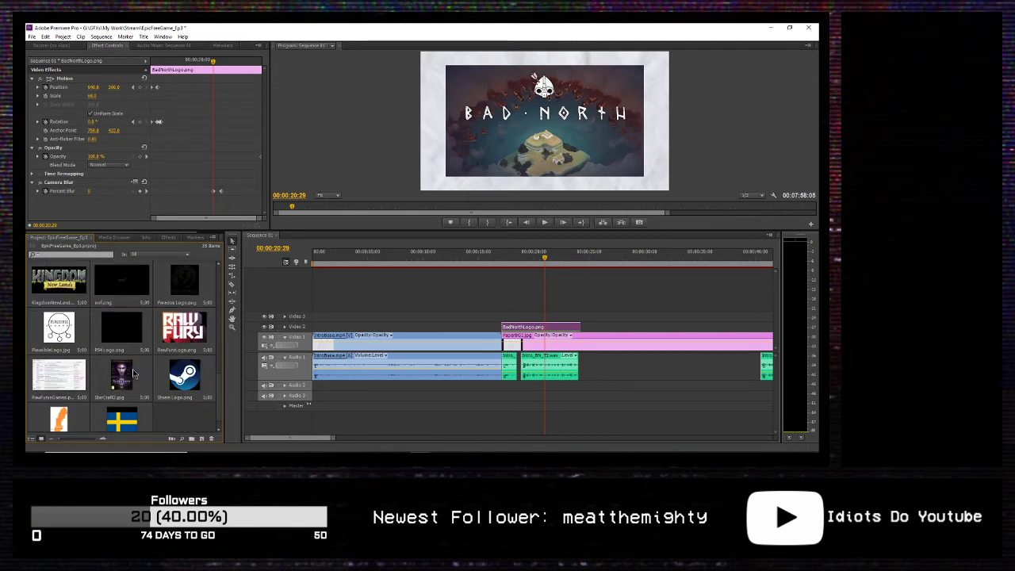
{"action": "left_click_drag", "start_coordinate": [50, 325], "coordinate": [579, 317]}
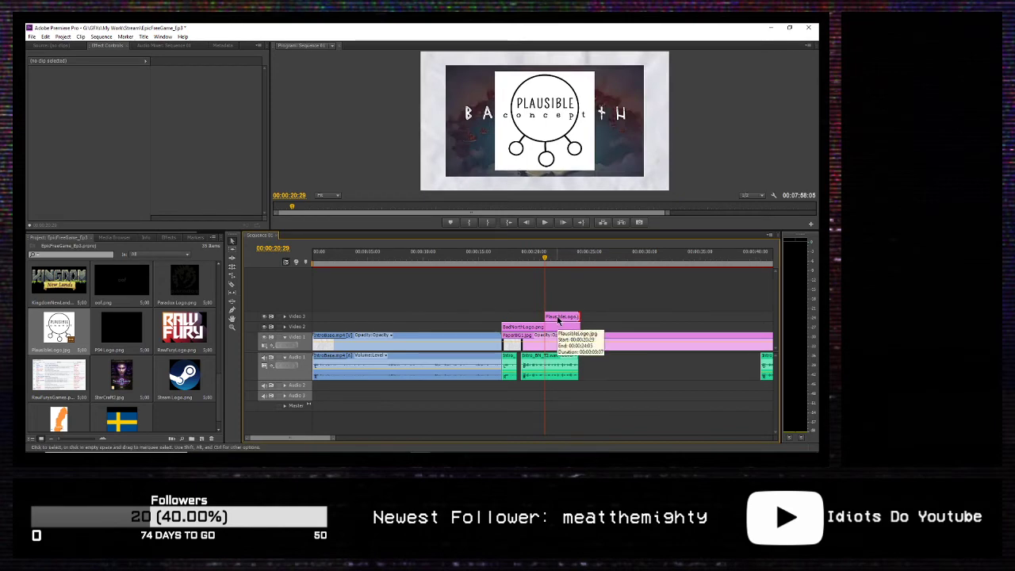
{"action": "left_click", "coordinate": [559, 320]}
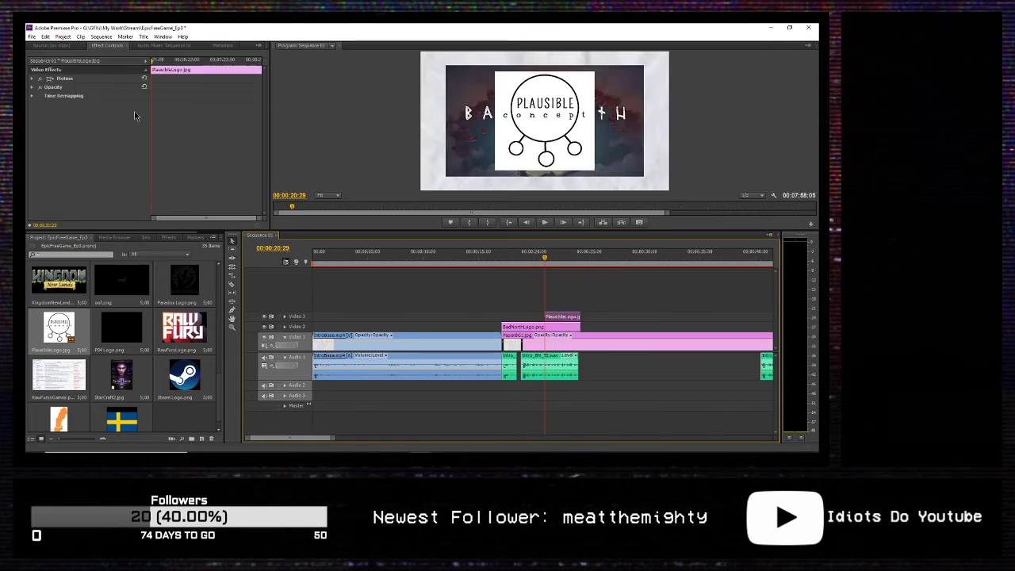
Step: Scale PlausibleLogo.jpg to about 89% over the fully blurred logo at 00:00:21:14
{"action": "key", "text": "space"}
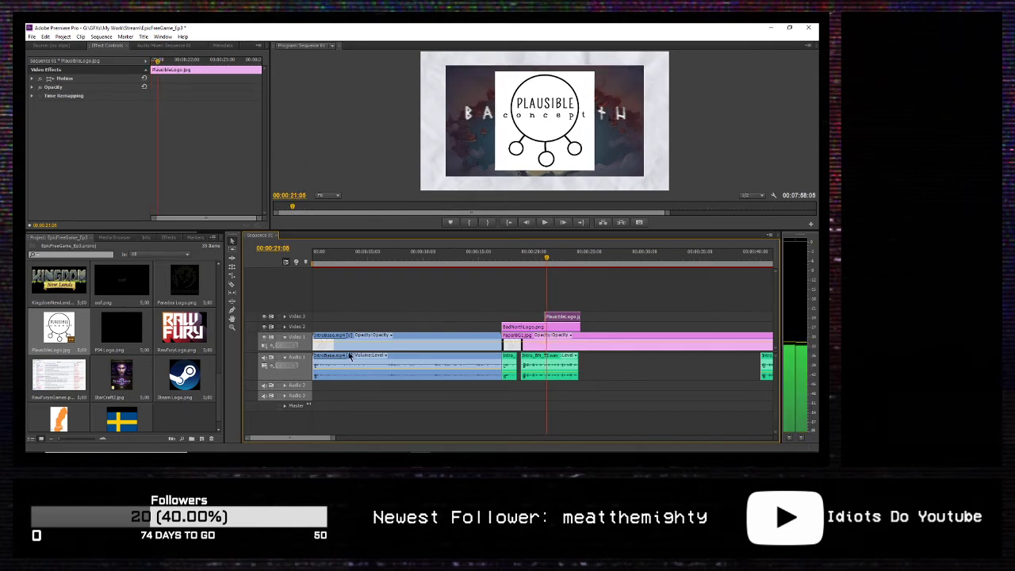
{"action": "left_click", "coordinate": [546, 328]}
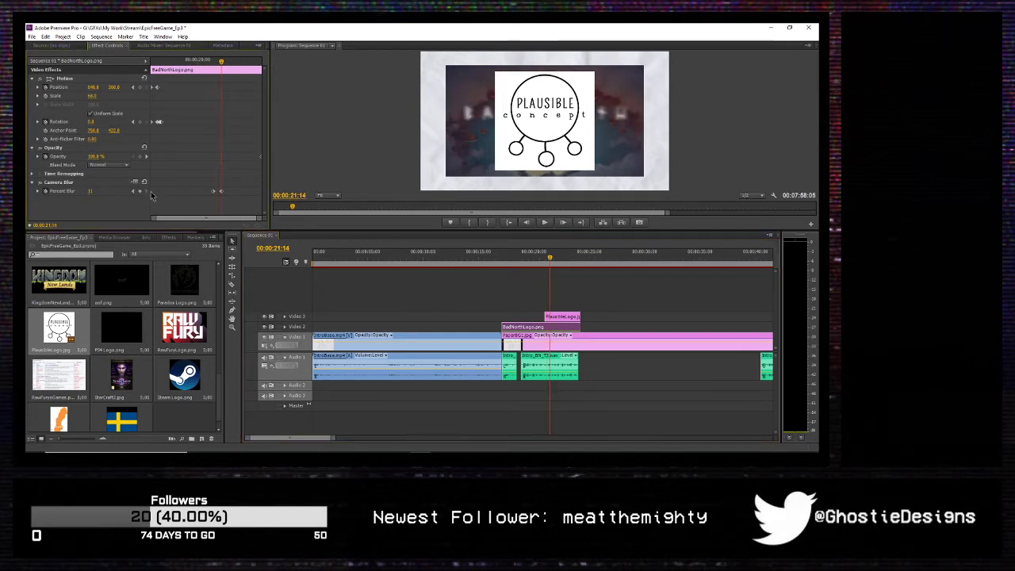
{"action": "left_click", "coordinate": [562, 318]}
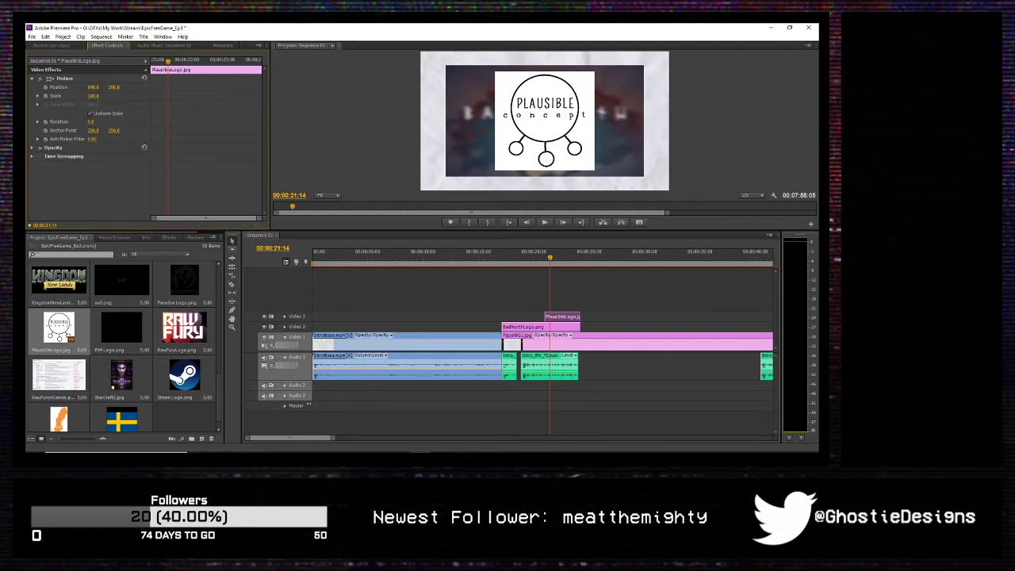
{"action": "mouse_move", "coordinate": [92, 96]}
{"action": "left_mouse_down"}
{"action": "mouse_move", "coordinate": [73, 96]}
{"action": "mouse_move", "coordinate": [100, 96]}
{"action": "left_mouse_up"}
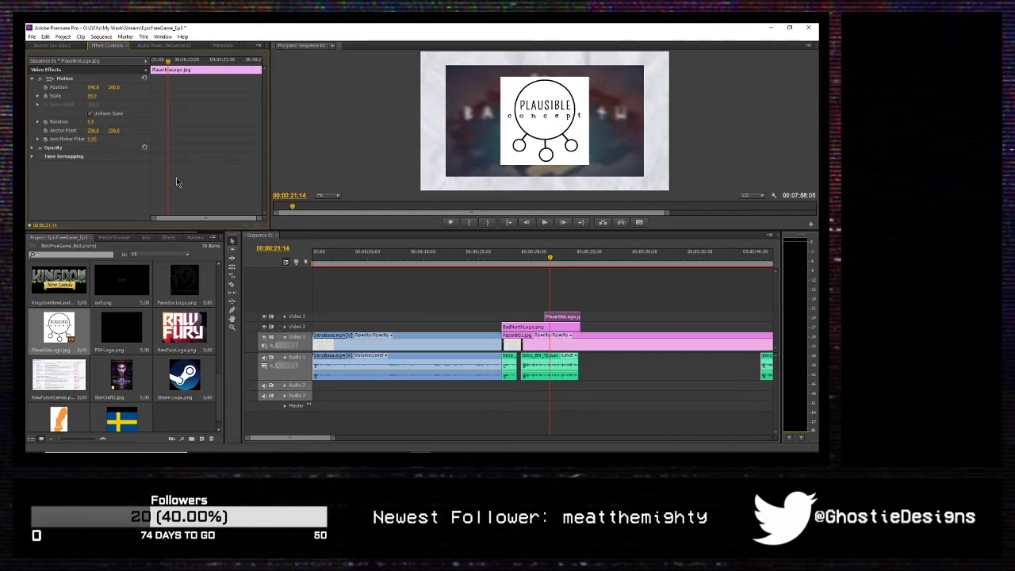
{"action": "scroll", "coordinate": [137, 296], "scroll_direction": "up", "scroll_amount": 5}
{"action": "scroll", "coordinate": [137, 292], "scroll_direction": "up", "scroll_amount": 3}
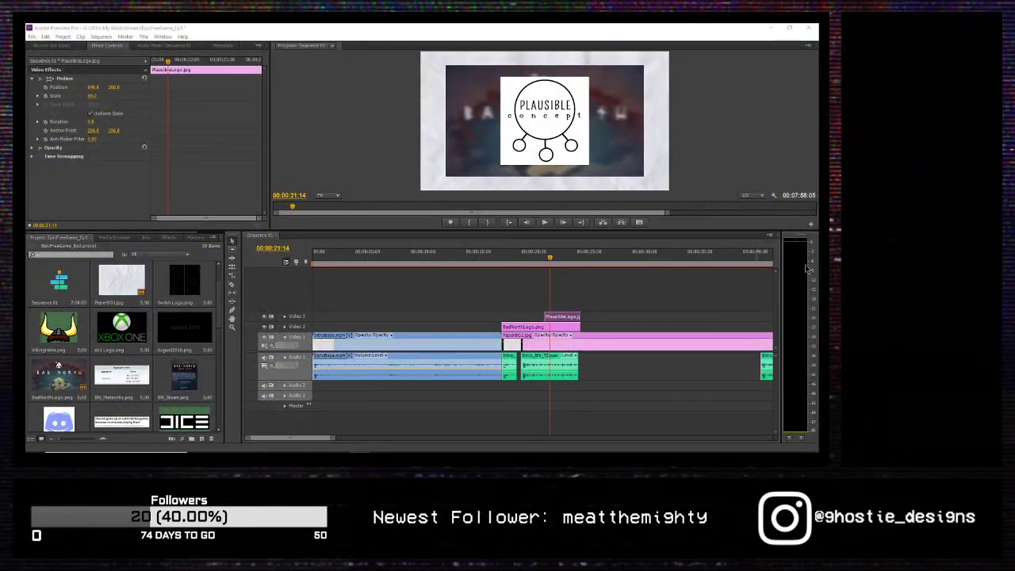
Step: Add a position keyframe to PlausibleLogo.jpg at 00:00:21:14, matching BadNorthLogo.png's final blur keyframe
{"action": "left_click", "coordinate": [543, 258]}
{"action": "left_click_drag", "start_coordinate": [544, 260], "coordinate": [544, 260]}
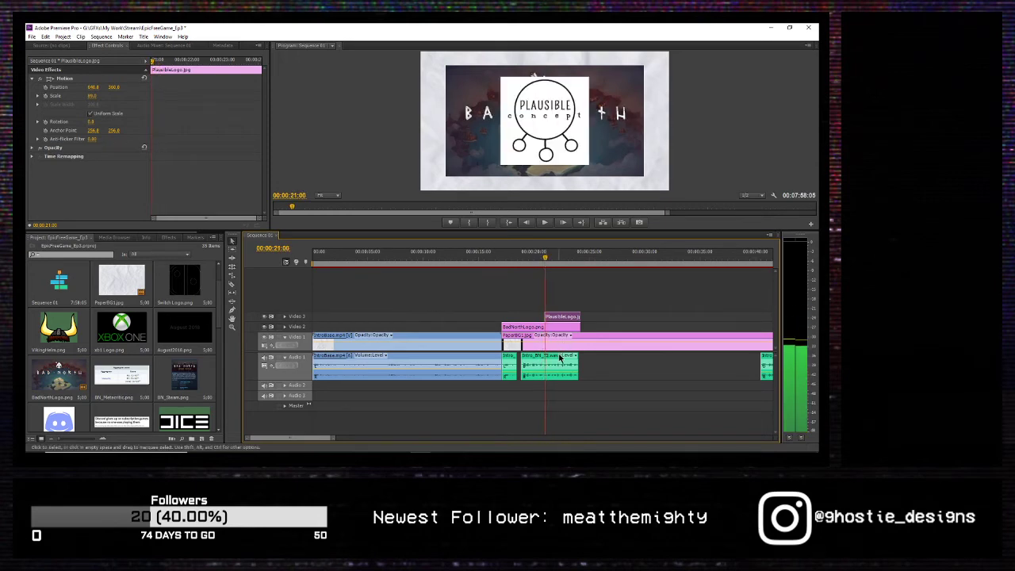
{"action": "left_click", "coordinate": [523, 327]}
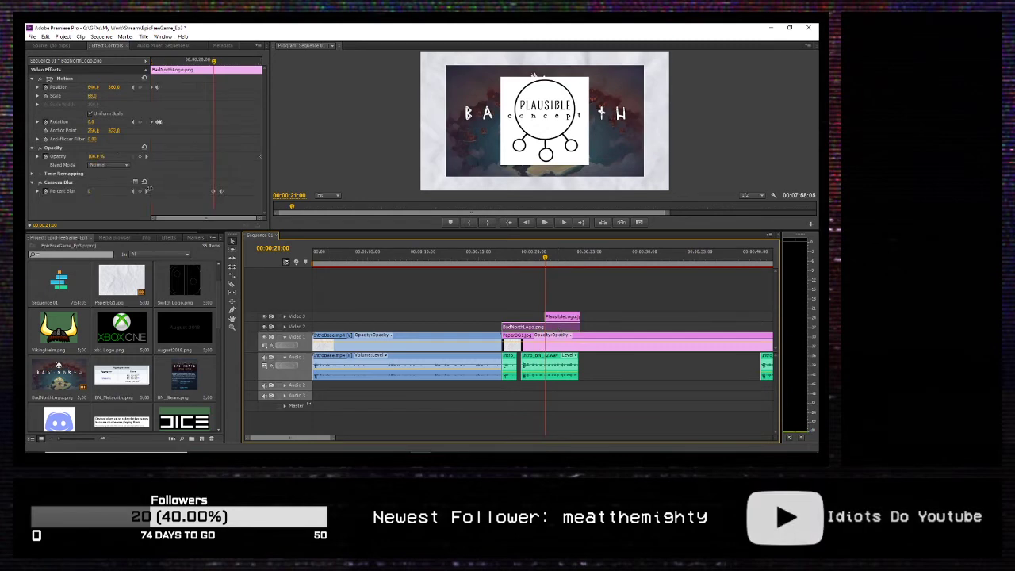
{"action": "left_click", "coordinate": [148, 191]}
{"action": "left_click", "coordinate": [564, 316]}
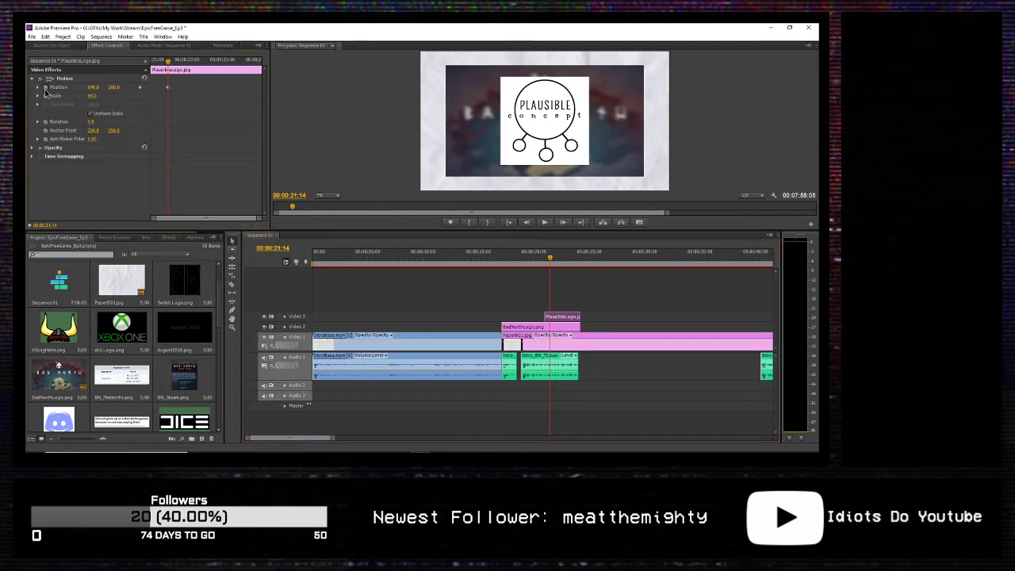
{"action": "left_click", "coordinate": [46, 86]}
{"action": "mouse_move", "coordinate": [168, 63]}
{"action": "left_mouse_down"}
{"action": "mouse_move", "coordinate": [134, 62]}
{"action": "mouse_move", "coordinate": [166, 68]}
{"action": "left_mouse_up"}
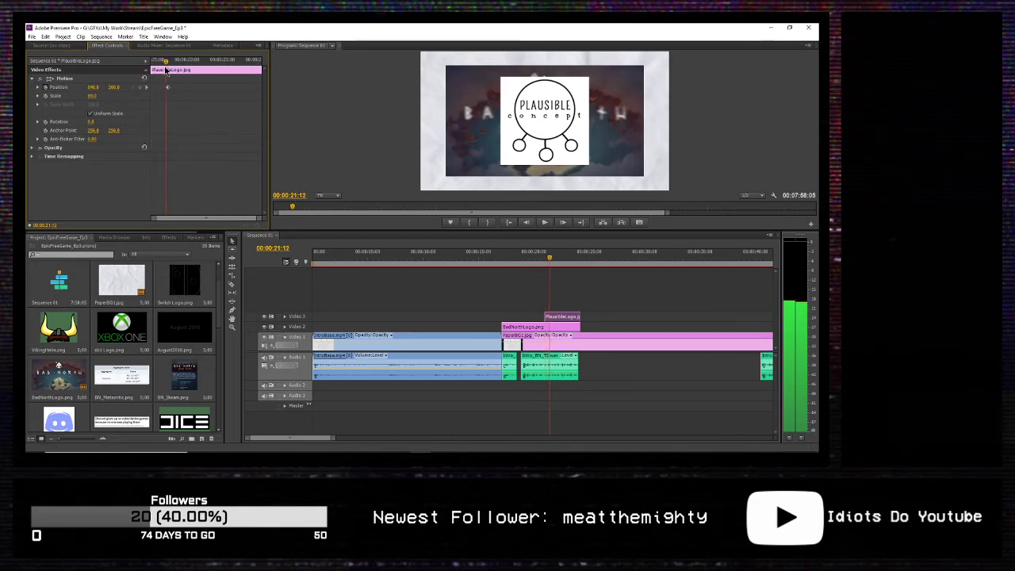
Step: Place VikingHelm.png on Video 4 directly above PlausibleLogo.jpg and scale it to about 32%
{"action": "left_click_drag", "start_coordinate": [65, 332], "coordinate": [579, 306]}
{"action": "left_click", "coordinate": [576, 310]}
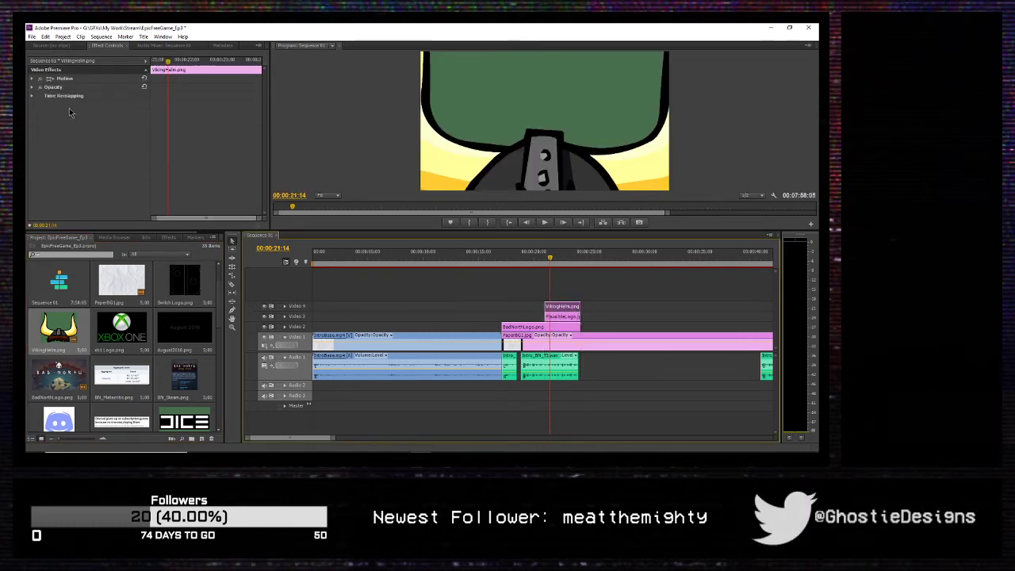
{"action": "left_click", "coordinate": [33, 80]}
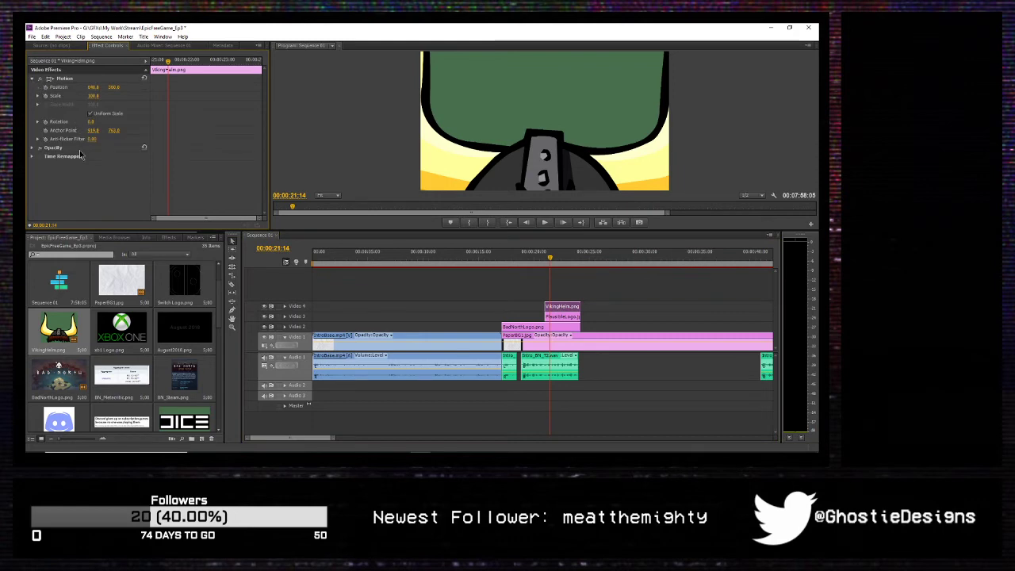
{"action": "left_click_drag", "start_coordinate": [94, 97], "coordinate": [64, 97]}
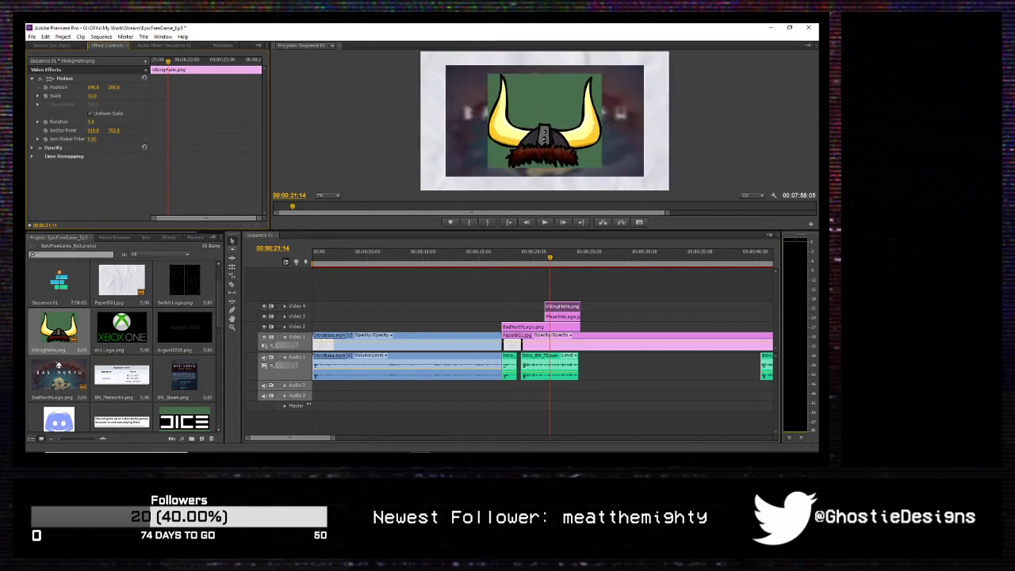
Step: Apply the Chroma Key effect to VikingHelm.png and key out its green background by sampling the colour from the image
{"action": "left_click", "coordinate": [167, 238]}
{"action": "left_click", "coordinate": [54, 247]}
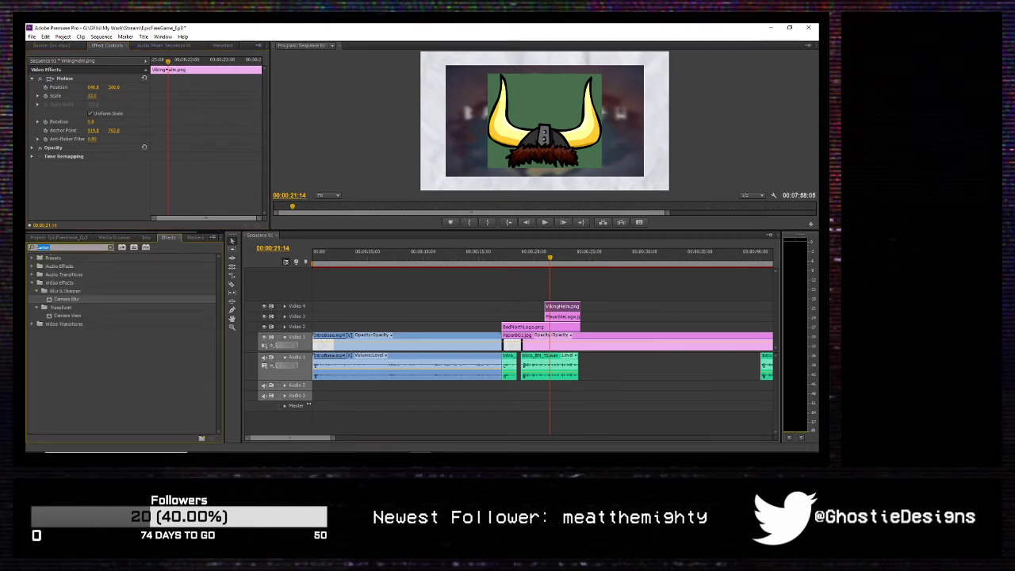
{"action": "type", "text": "chro"}
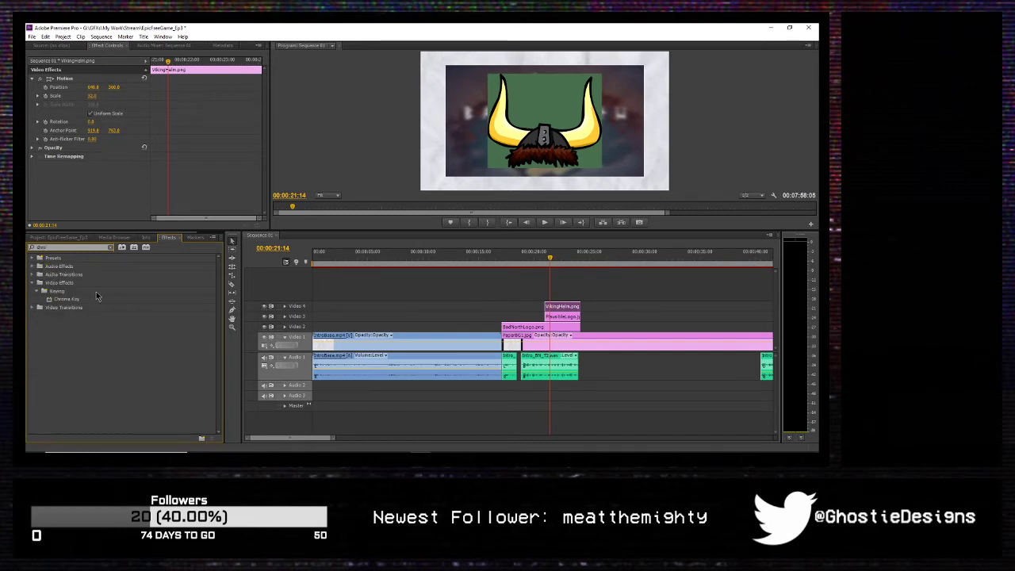
{"action": "left_click_drag", "start_coordinate": [96, 298], "coordinate": [112, 196]}
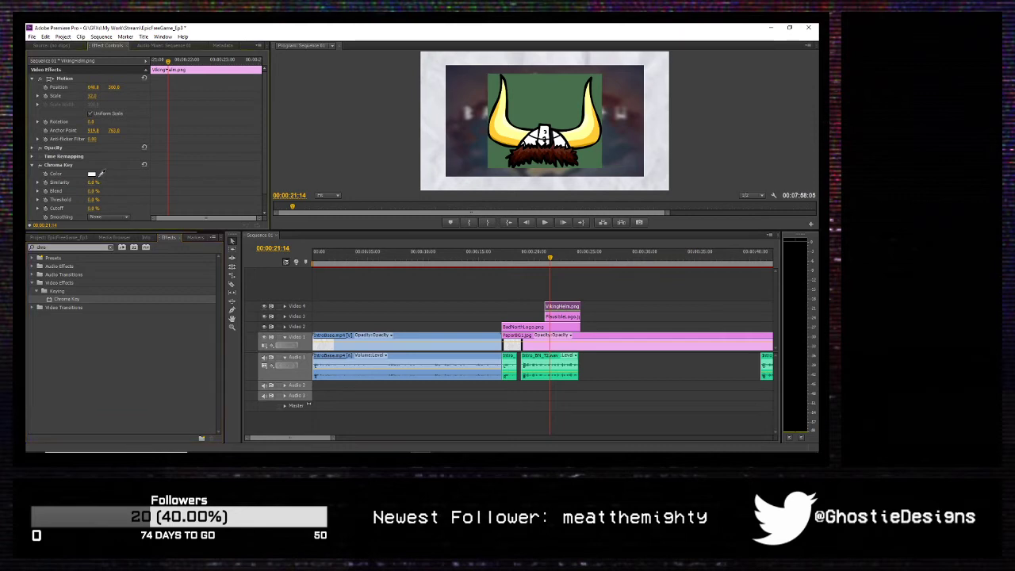
{"action": "left_click_drag", "start_coordinate": [100, 173], "coordinate": [637, 59]}
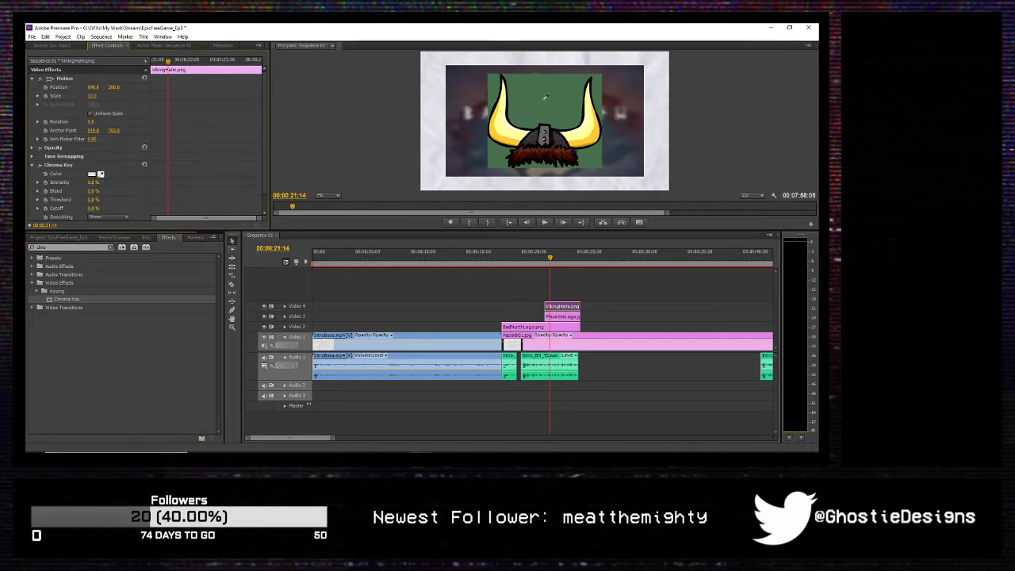
{"action": "left_click_drag", "start_coordinate": [544, 96], "coordinate": [546, 98]}
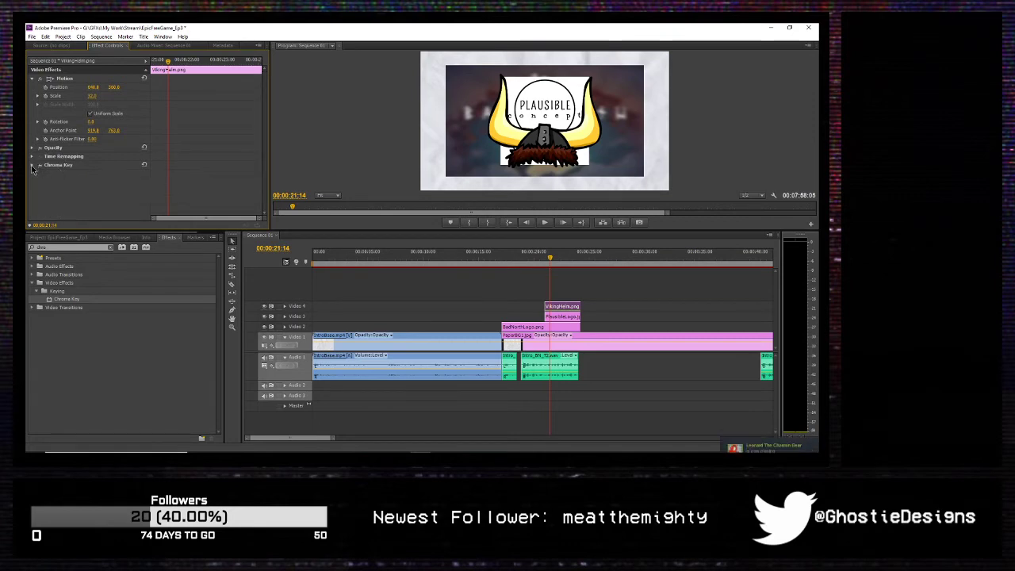
{"action": "left_click", "coordinate": [31, 165]}
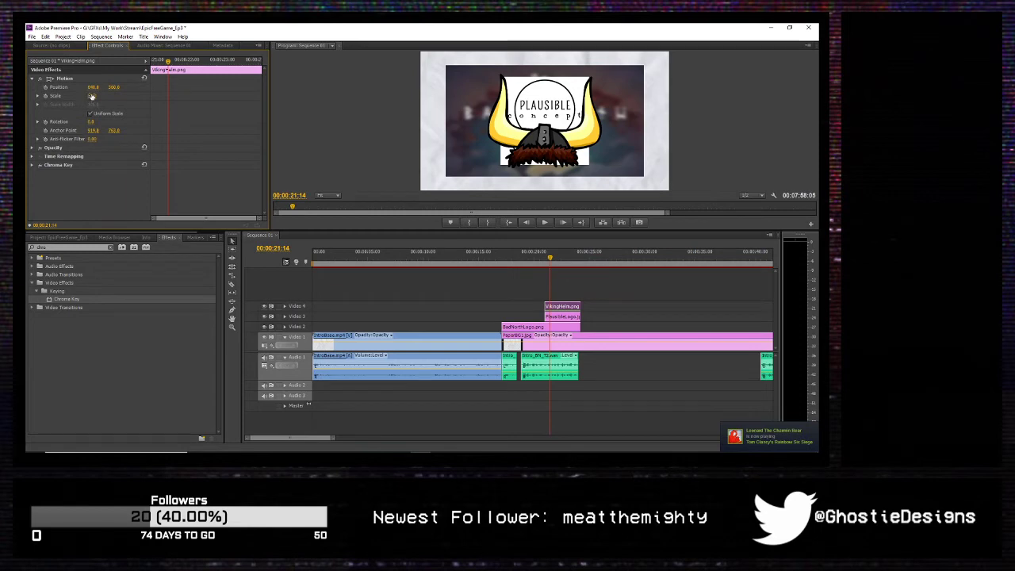
Step: Keyframe VikingHelm.png's position at 00:00:21:14, shrink it, and tilt it onto the logo's upper-left corner at about 422, 100
{"action": "left_click", "coordinate": [46, 88]}
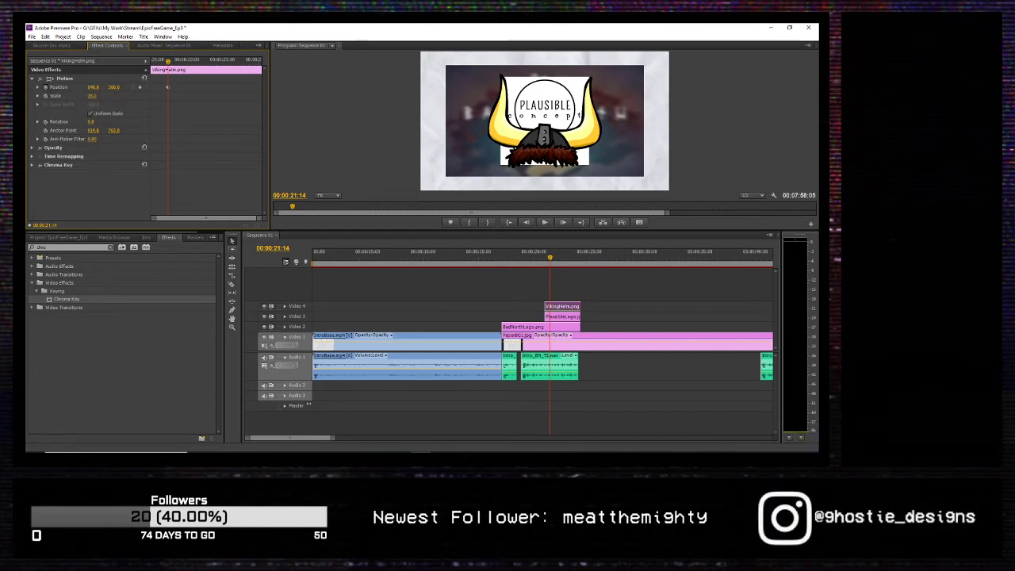
{"action": "left_click_drag", "start_coordinate": [92, 96], "coordinate": [85, 96]}
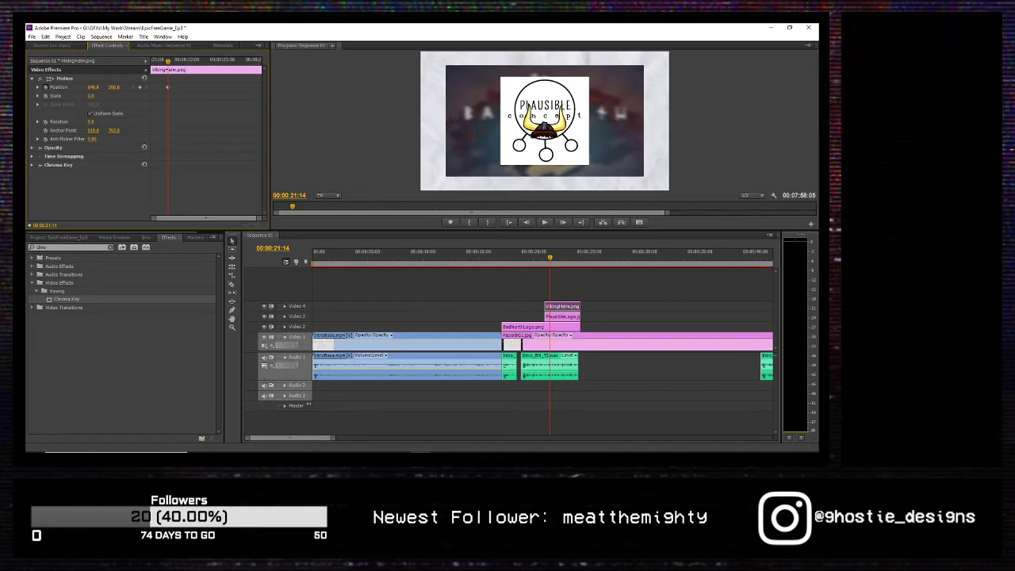
{"action": "left_click", "coordinate": [53, 78]}
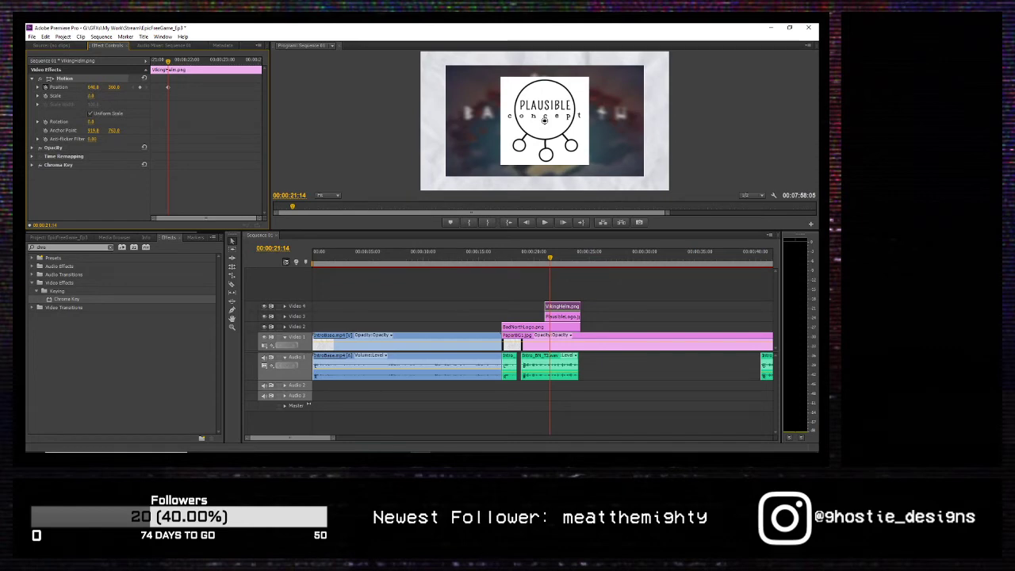
{"action": "left_click_drag", "start_coordinate": [544, 121], "coordinate": [502, 71]}
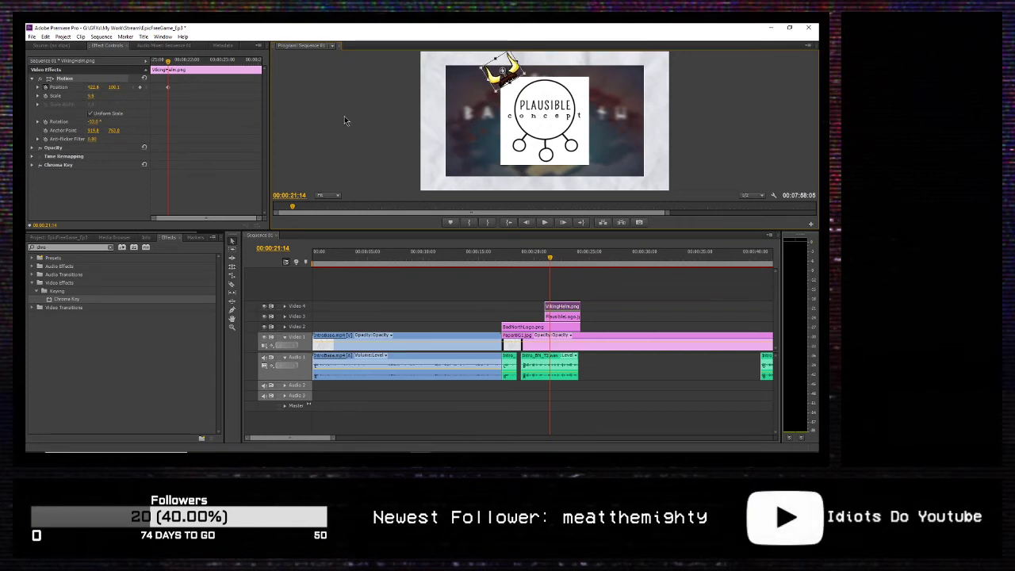
Step: Try to start PlausibleLogo.jpg beyond the frame's left edge with a position keyframe at 00:00:20:29, and undo that change
{"action": "left_click", "coordinate": [168, 67]}
{"action": "left_click_drag", "start_coordinate": [168, 65], "coordinate": [145, 65]}
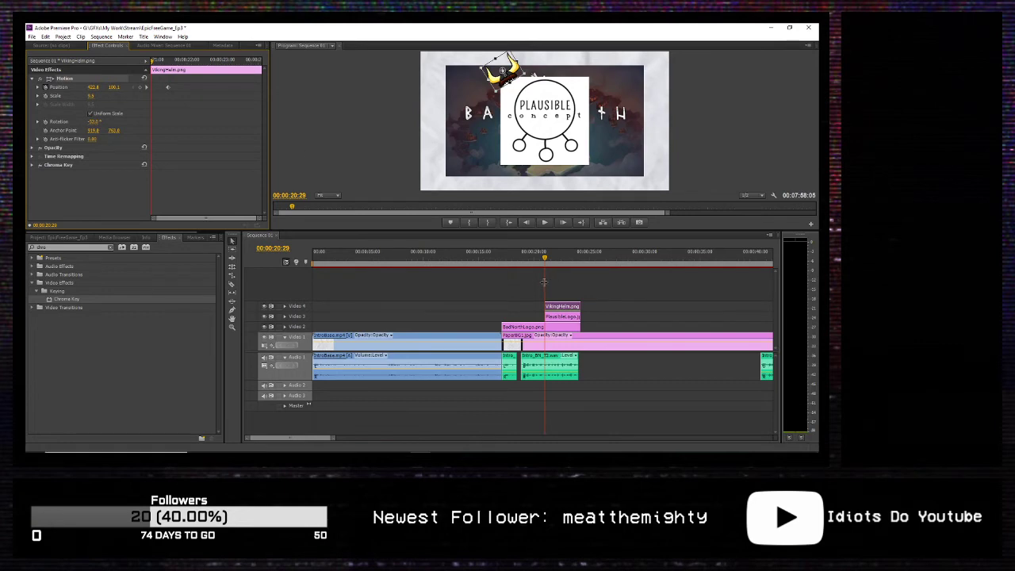
{"action": "left_click", "coordinate": [562, 318]}
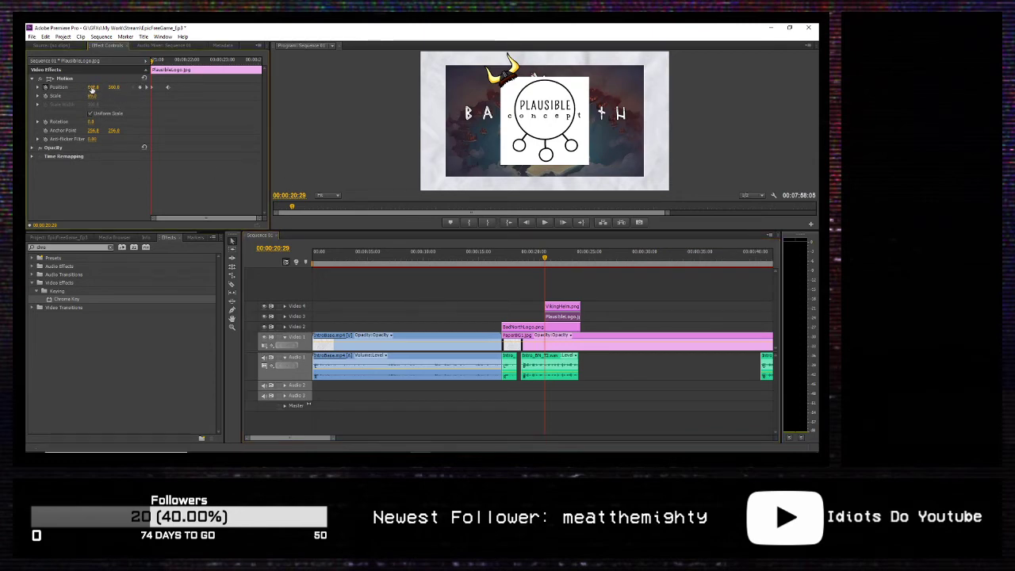
{"action": "left_click_drag", "start_coordinate": [93, 86], "coordinate": [26, 87]}
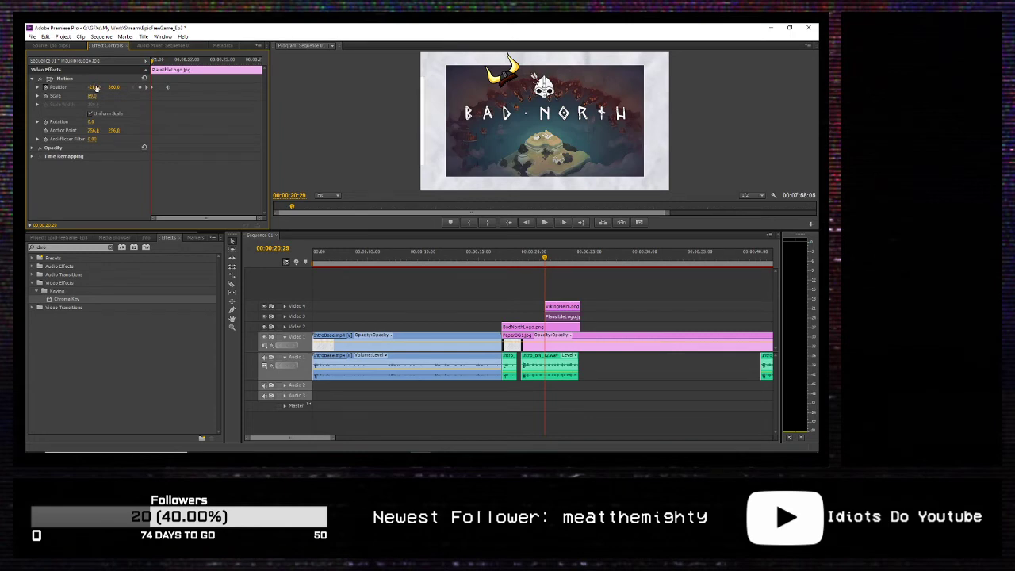
{"action": "key", "text": "ctrl+z"}
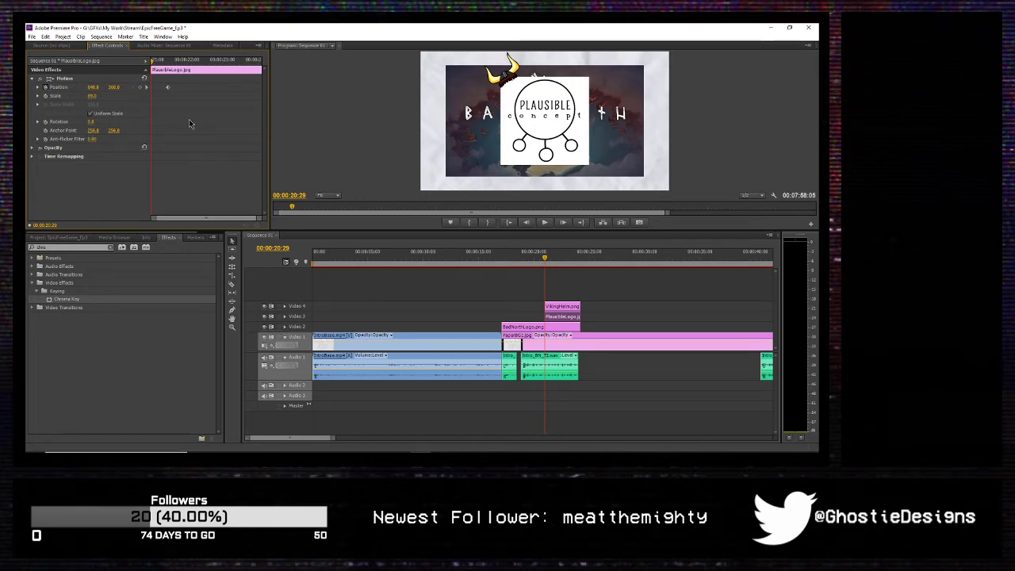
Step: Nest PlausibleLogo.jpg and VikingHelm.png together into one sequence clip
{"action": "left_click", "coordinate": [562, 307], "text": "shift"}
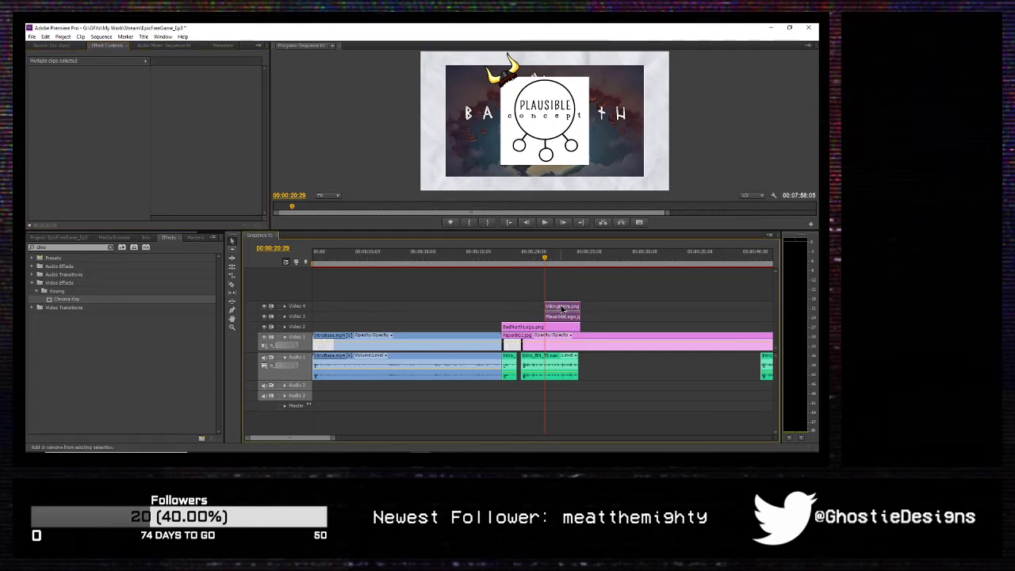
{"action": "right_click", "coordinate": [563, 310]}
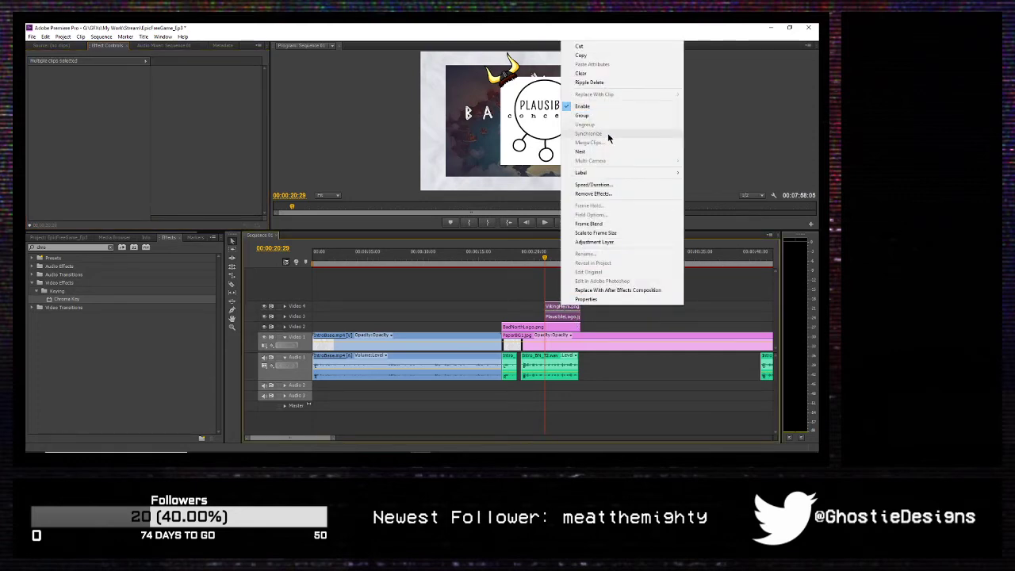
{"action": "left_click", "coordinate": [604, 152]}
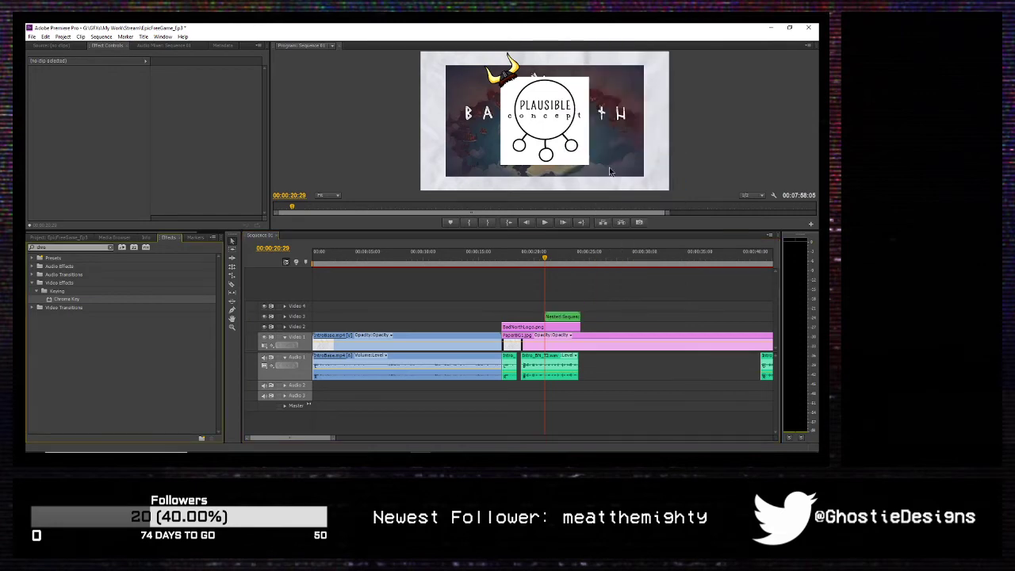
Step: Keyframe the nested clip's position at 00:00:20:29 with X about -270, beyond the frame's left edge, and play it back
{"action": "left_click", "coordinate": [569, 318]}
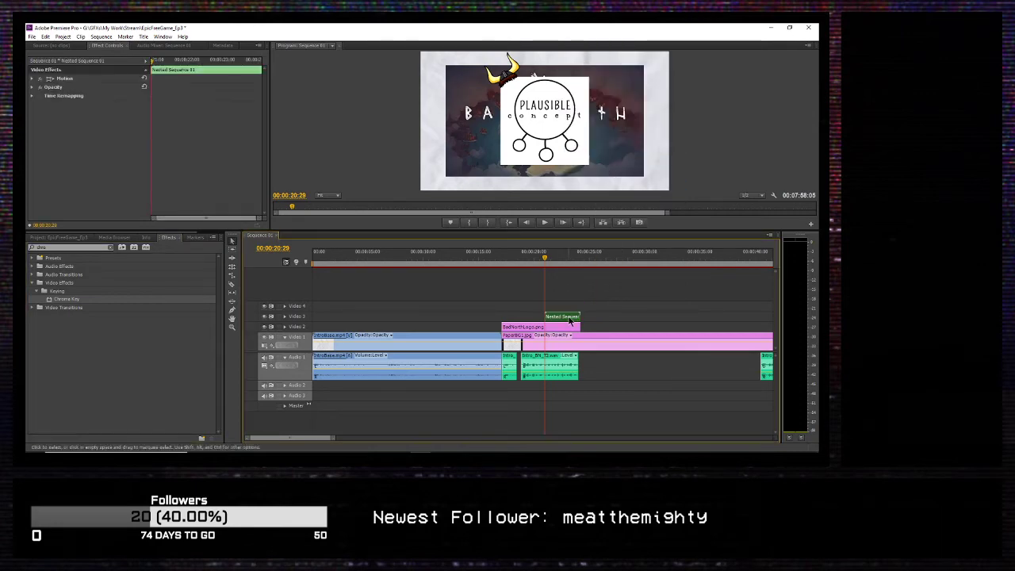
{"action": "left_click", "coordinate": [33, 79]}
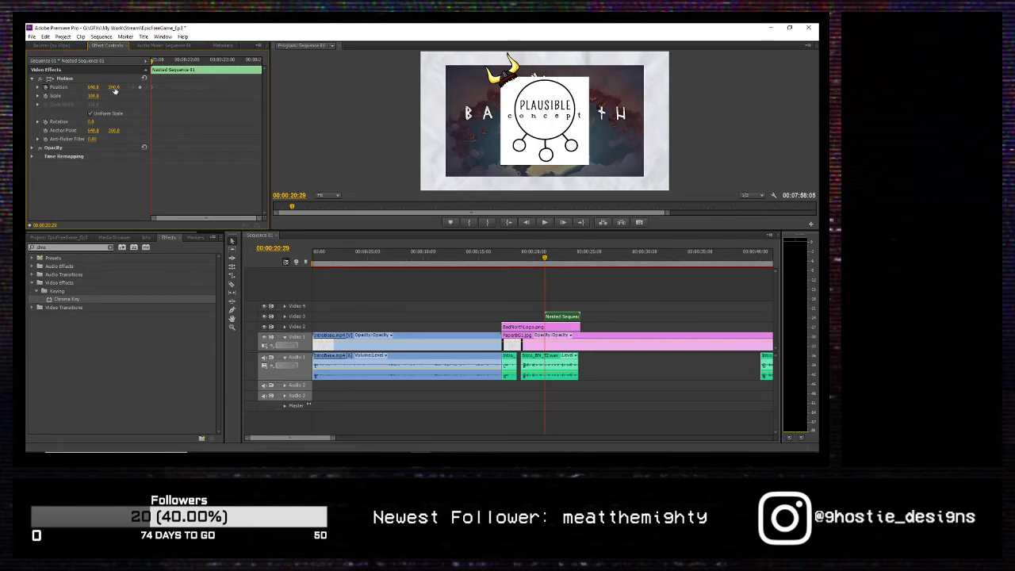
{"action": "left_click_drag", "start_coordinate": [93, 87], "coordinate": [25, 87]}
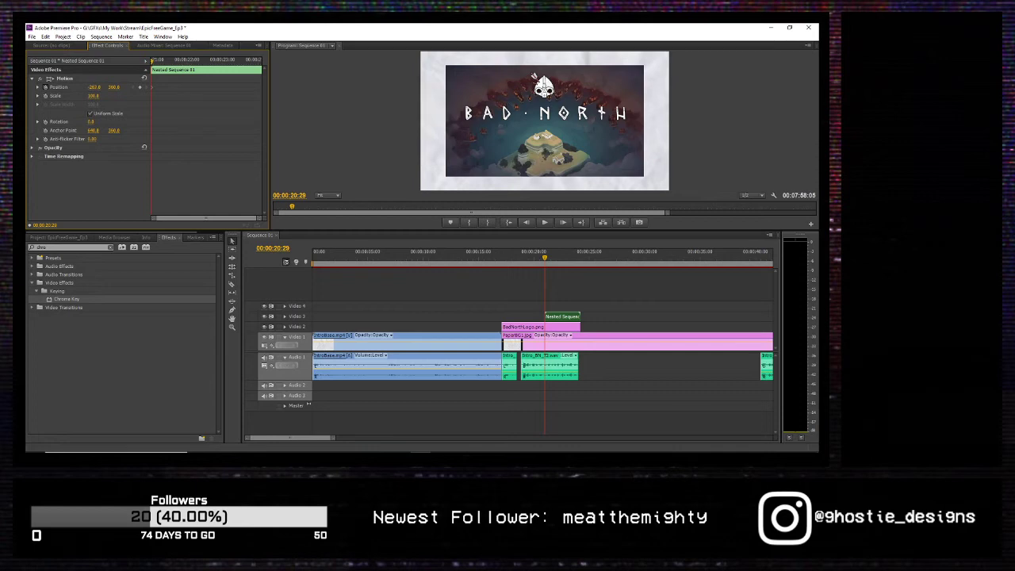
{"action": "key", "text": "space"}
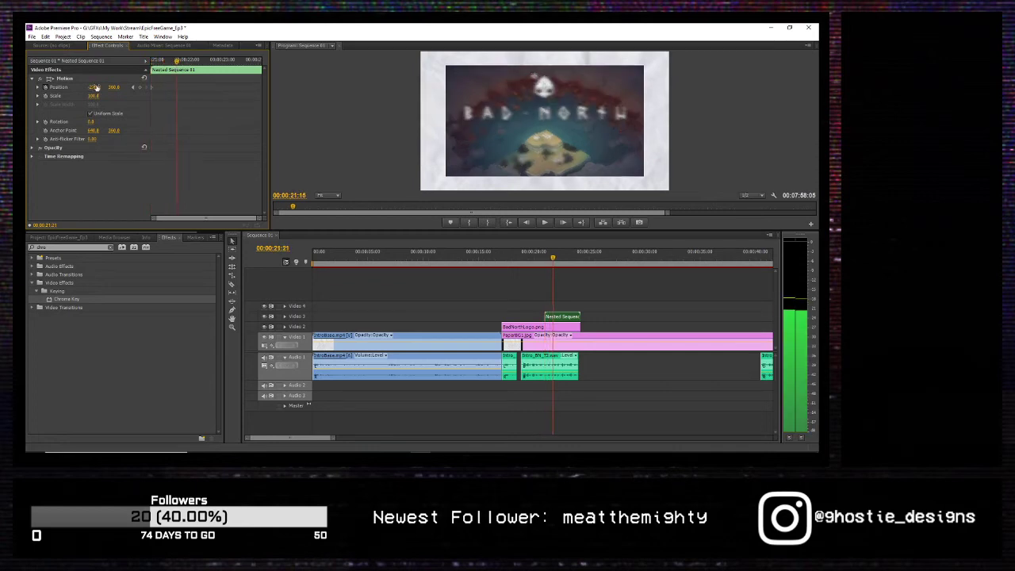
{"action": "key", "text": "space"}
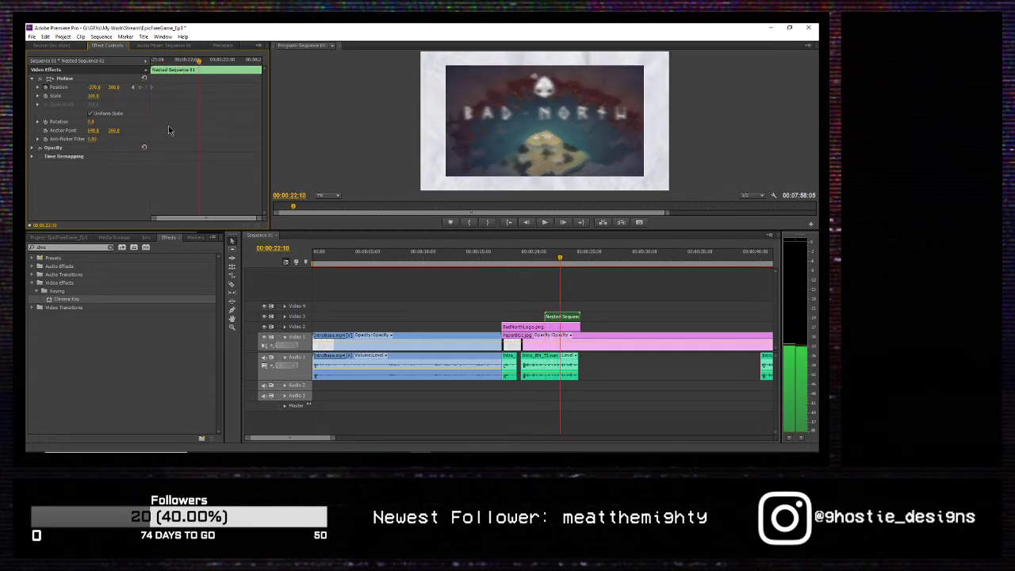
Step: Open the nested sequence and remove the existing position keyframe from PlausibleLogo.jpg
{"action": "left_click", "coordinate": [551, 319]}
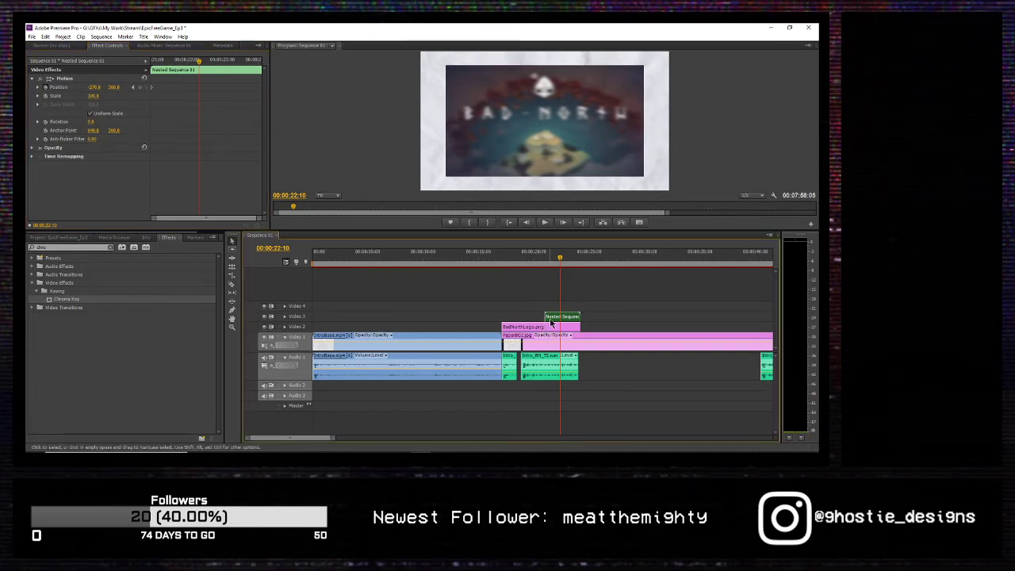
{"action": "double_click", "coordinate": [551, 321]}
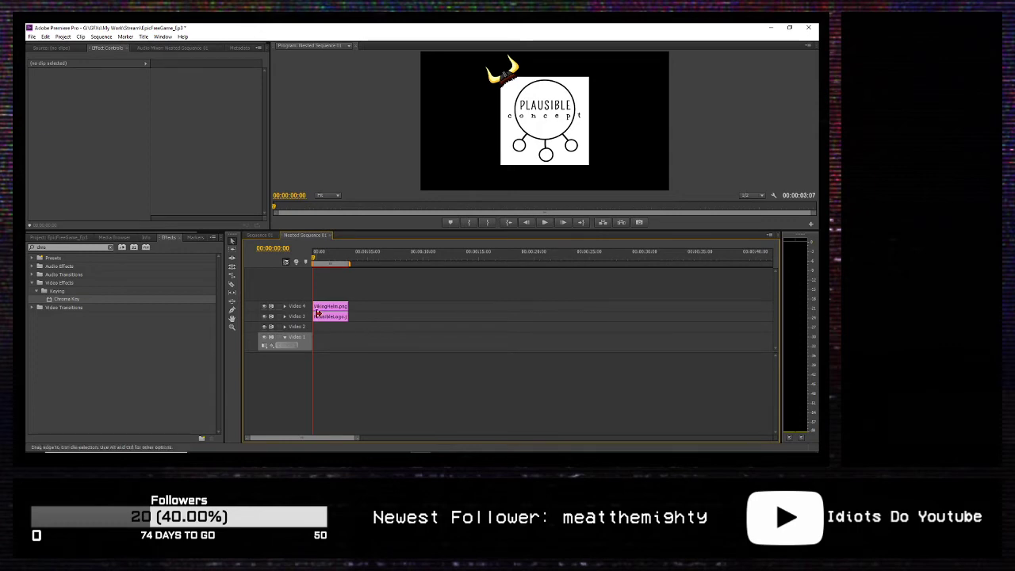
{"action": "left_click", "coordinate": [321, 317]}
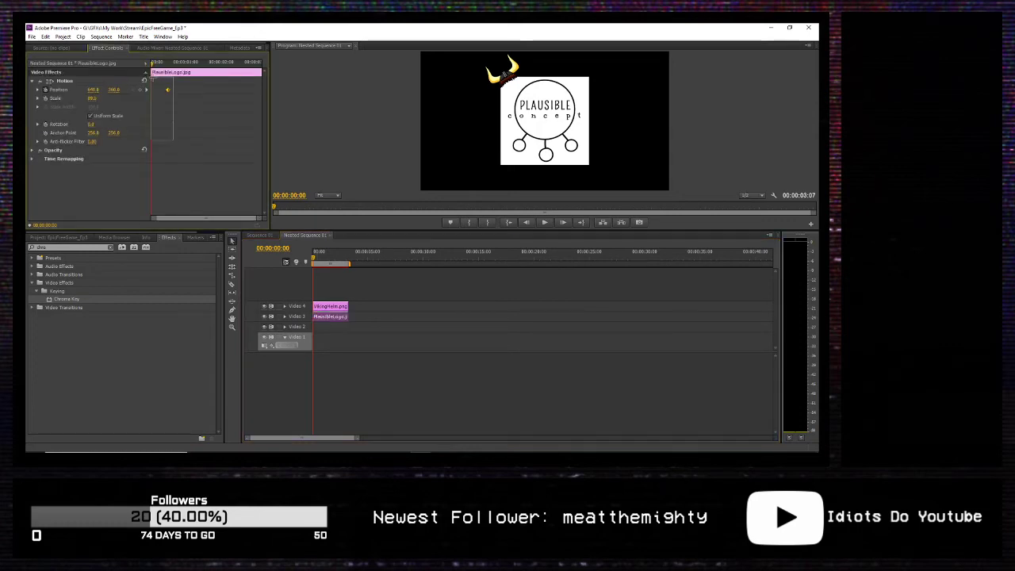
{"action": "left_click_drag", "start_coordinate": [159, 79], "coordinate": [161, 85]}
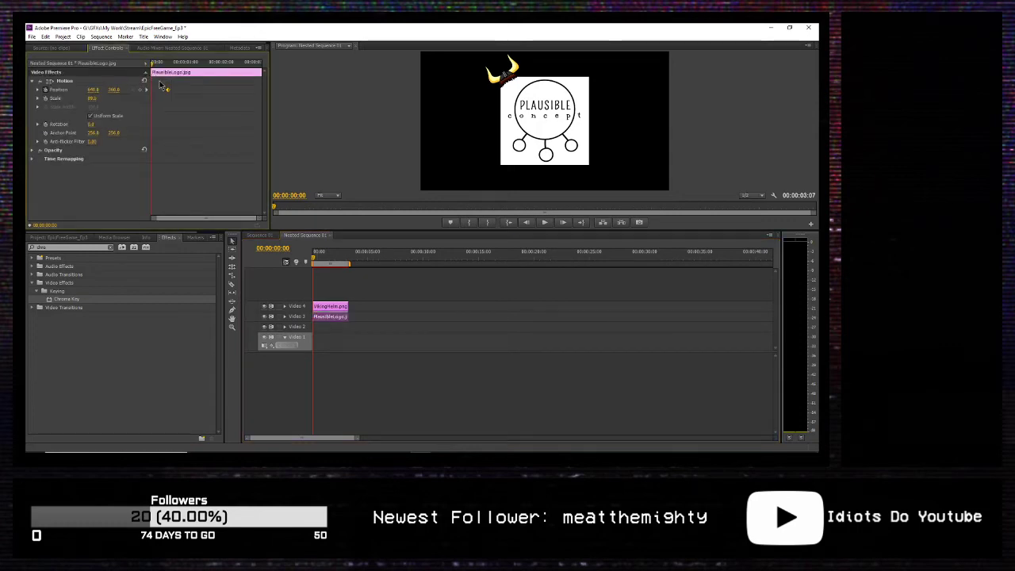
Step: Clear VikingHelm.png's position keyframes in the nested sequence and move the helmet back onto the logo's upper-left corner at about 415, 102
{"action": "left_click", "coordinate": [330, 306]}
{"action": "left_click_drag", "start_coordinate": [193, 112], "coordinate": [161, 82]}
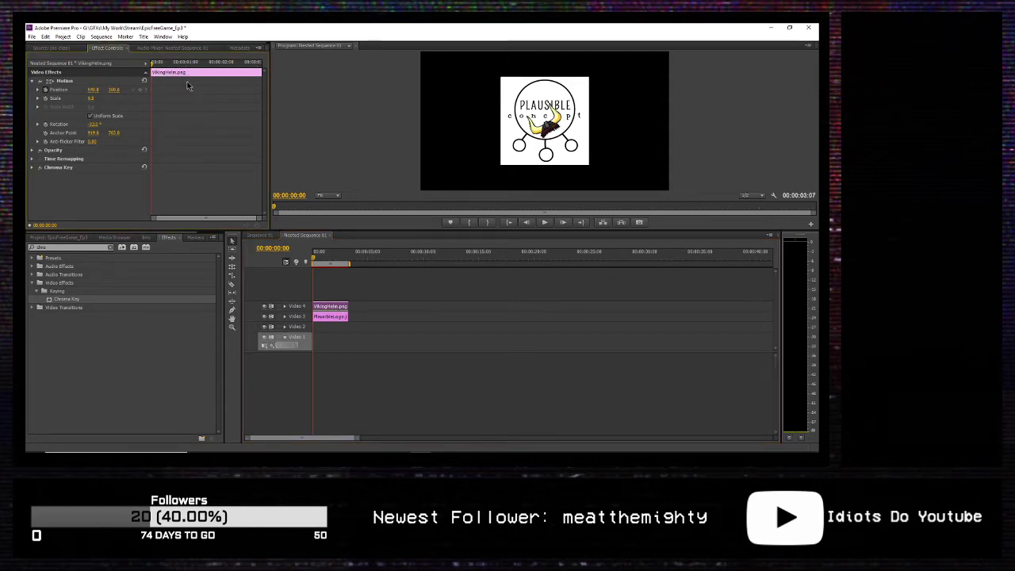
{"action": "left_click", "coordinate": [48, 82]}
{"action": "left_click_drag", "start_coordinate": [547, 126], "coordinate": [500, 73]}
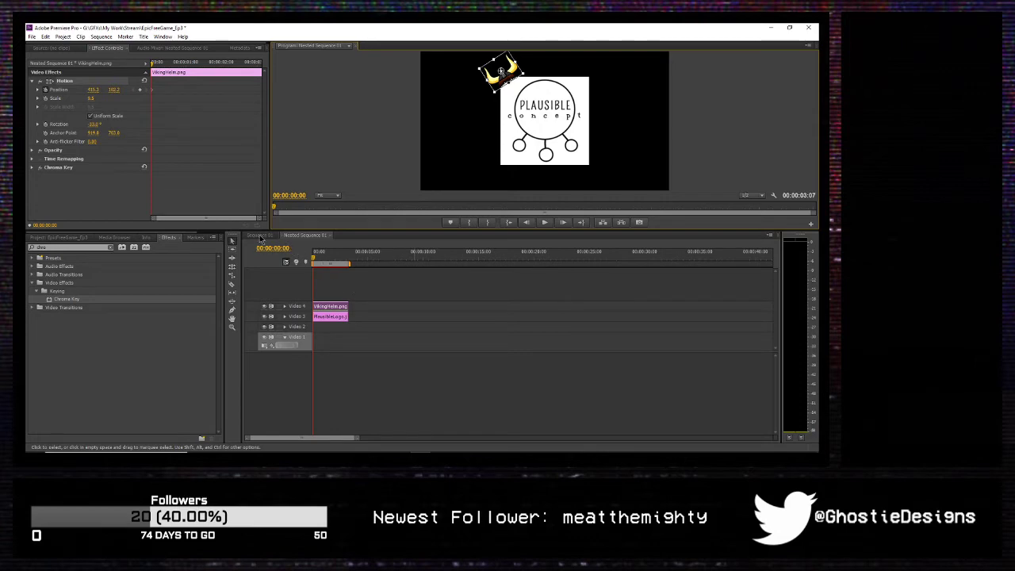
Step: Save the project and keyframe the nested Plausible Concept clip's position at 00:00:21:14 with X about 645, centring it in the frame
{"action": "key", "text": "ctrl+s"}
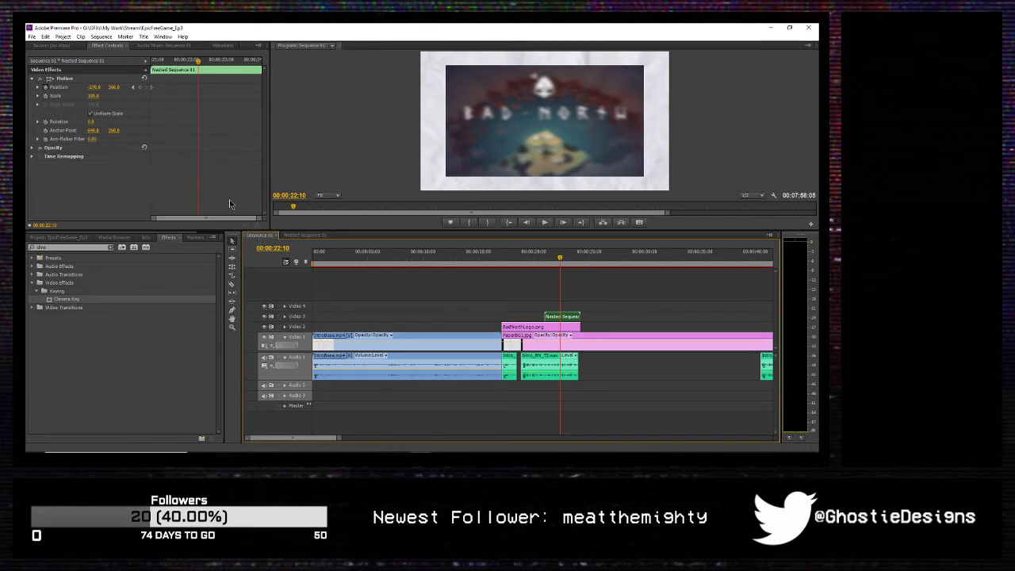
{"action": "left_click", "coordinate": [524, 328]}
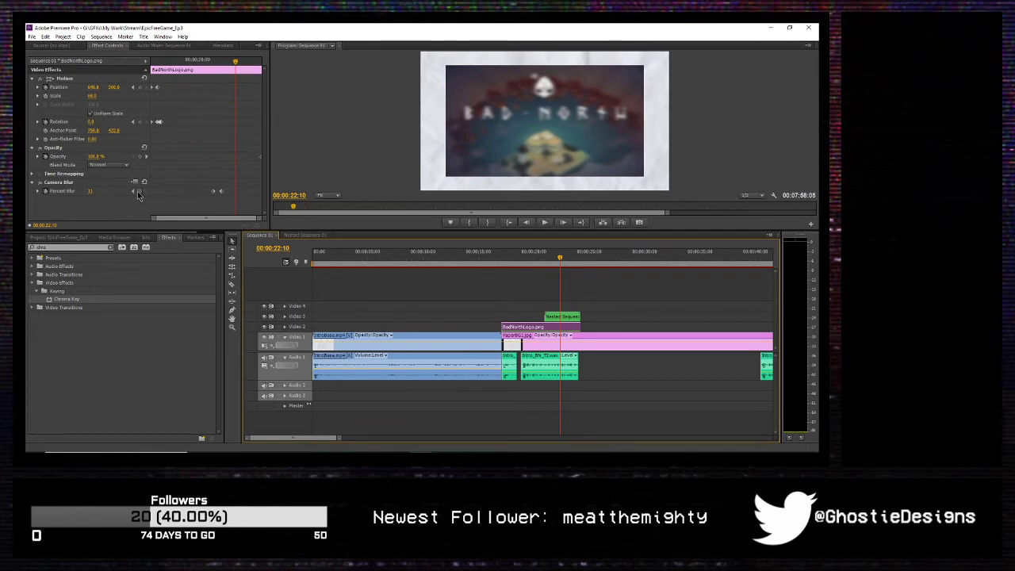
{"action": "left_click", "coordinate": [134, 192]}
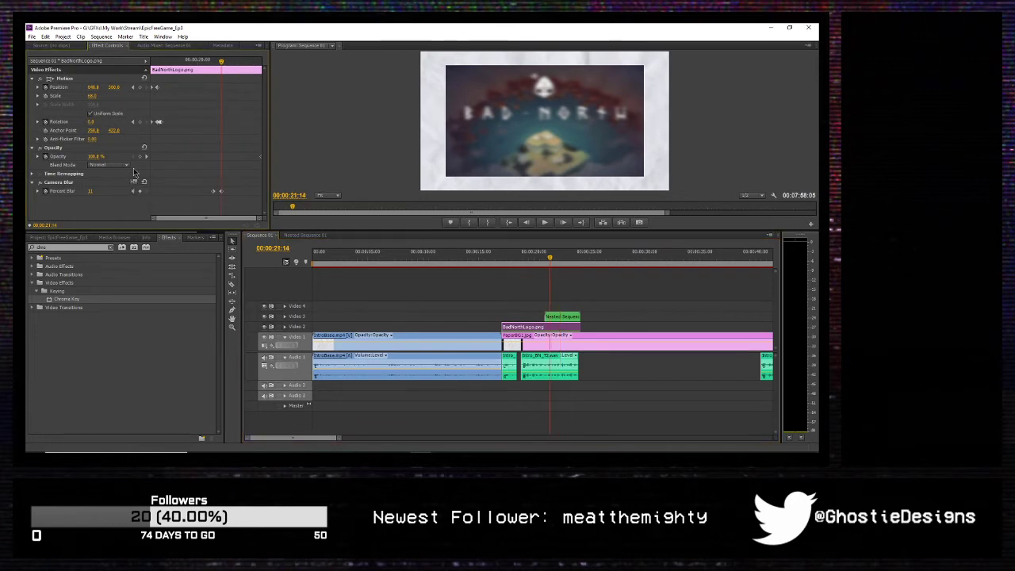
{"action": "left_click", "coordinate": [563, 316]}
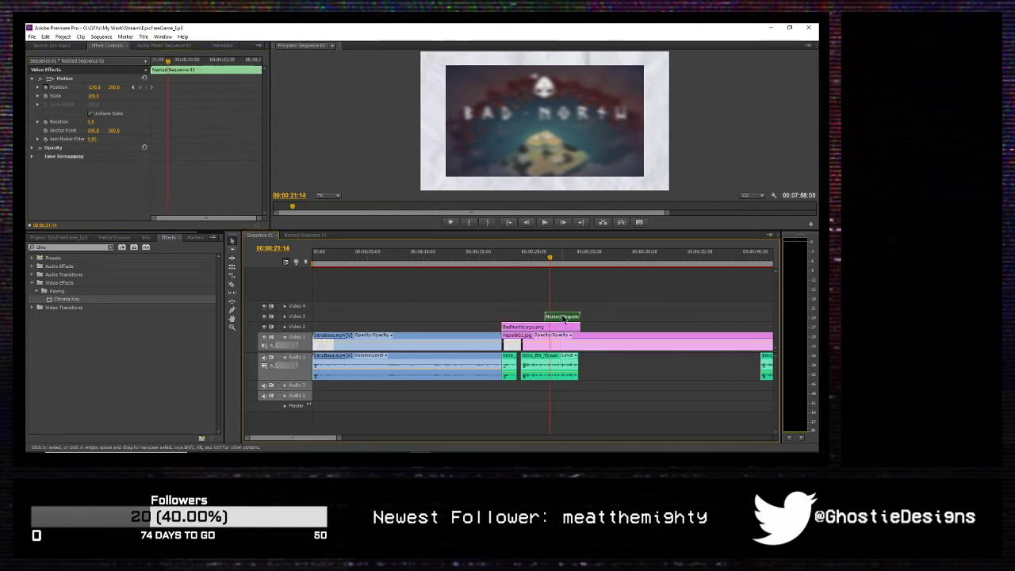
{"action": "left_click", "coordinate": [140, 87]}
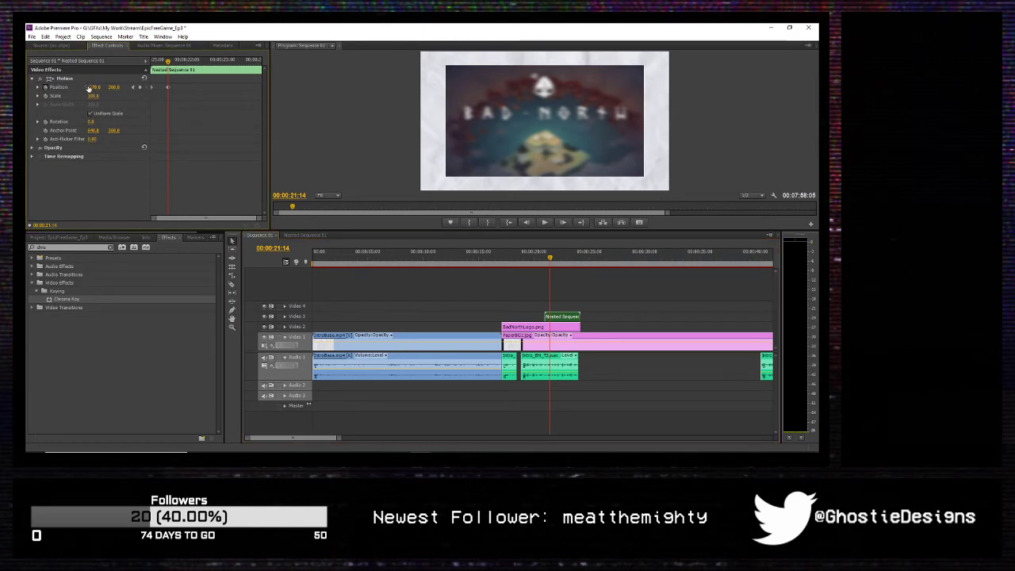
{"action": "left_click_drag", "start_coordinate": [89, 88], "coordinate": [622, 88]}
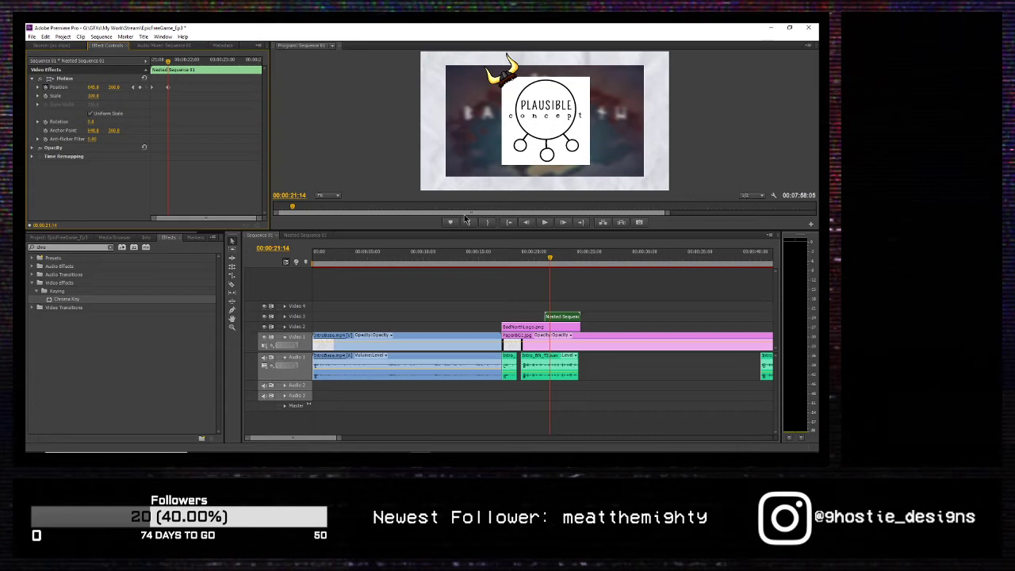
Step: Place RawFuryLogo.png on Video 4 from 00:00:22:17 to the end of the nested clip, and scale it to about 49%
{"action": "key", "text": "space"}
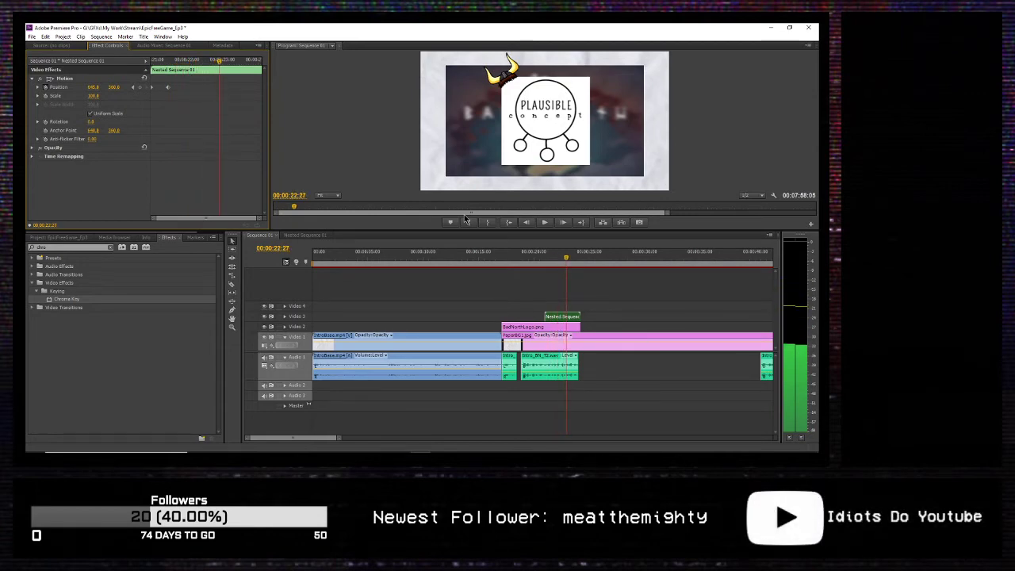
{"action": "key", "text": "shift+Left"}
{"action": "key", "text": "shift+Left"}
{"action": "key", "text": "shift+Left"}
{"action": "key", "text": "shift+Right"}
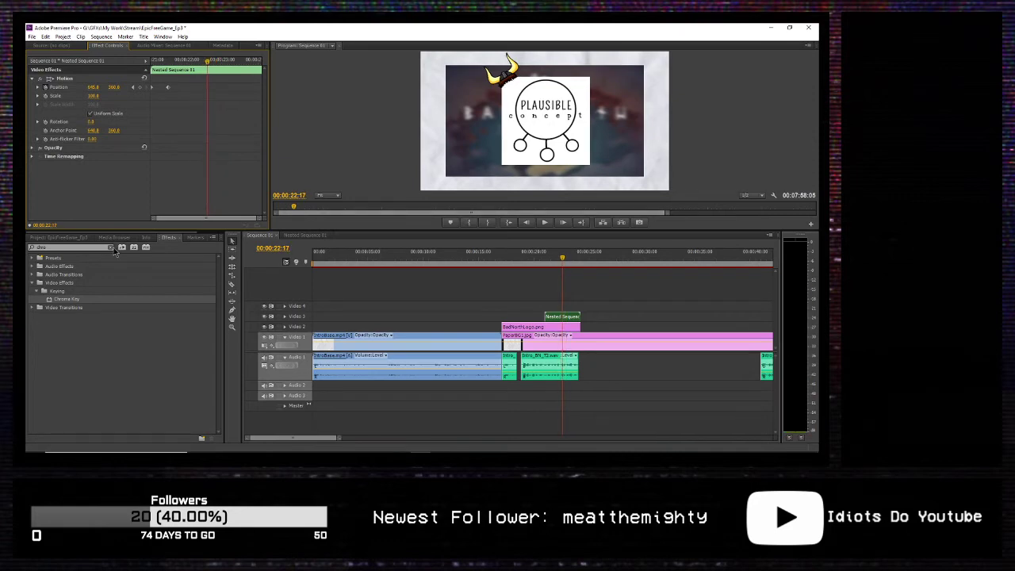
{"action": "left_click", "coordinate": [71, 238]}
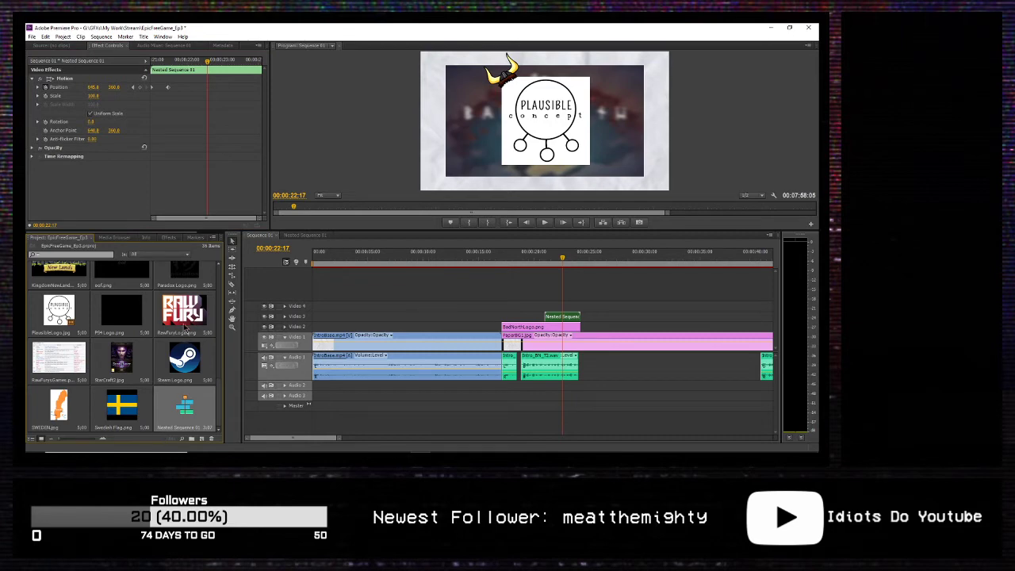
{"action": "left_click_drag", "start_coordinate": [184, 326], "coordinate": [581, 306]}
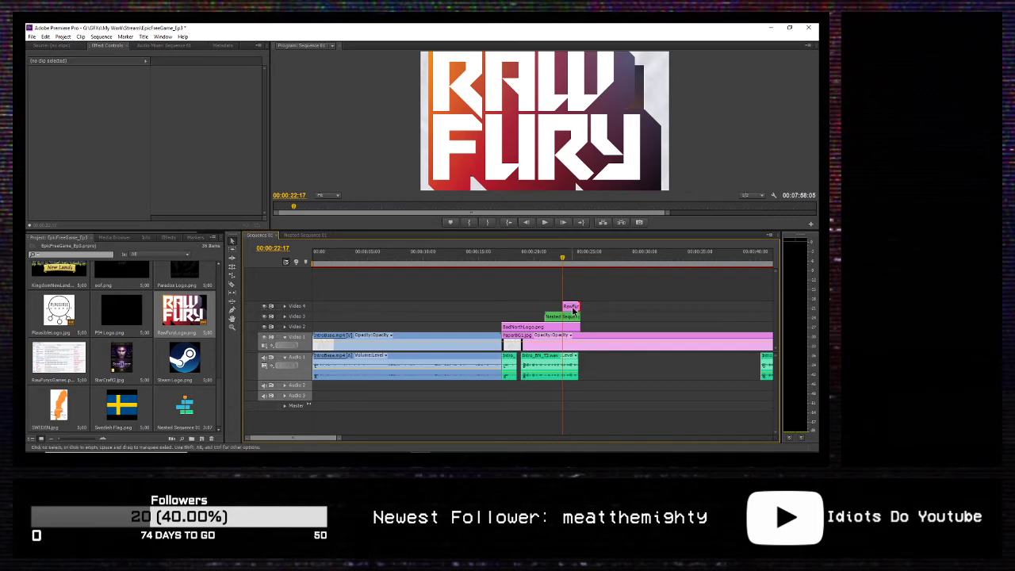
{"action": "left_click", "coordinate": [572, 309]}
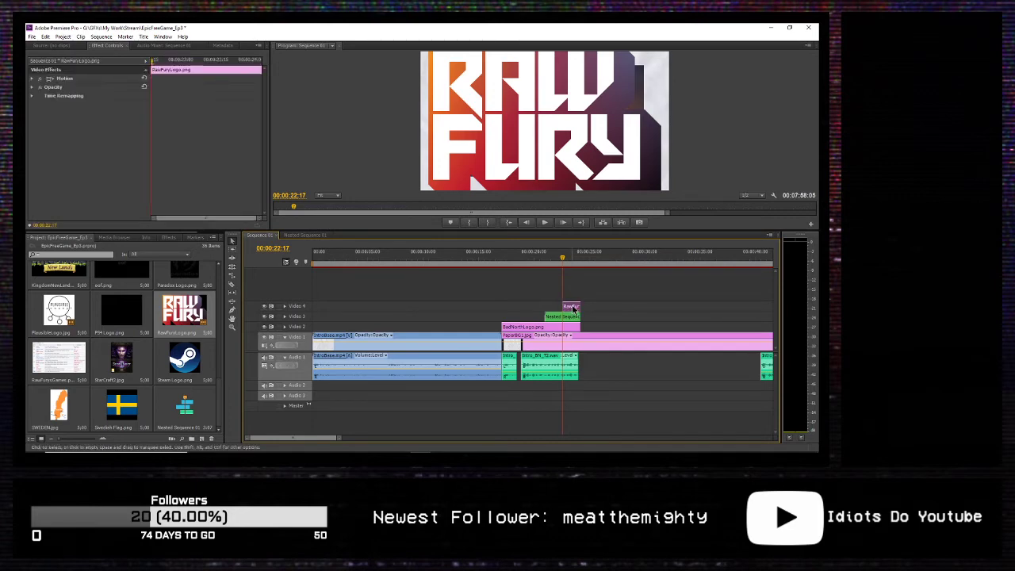
{"action": "left_click", "coordinate": [38, 78]}
{"action": "left_click_drag", "start_coordinate": [92, 96], "coordinate": [68, 96]}
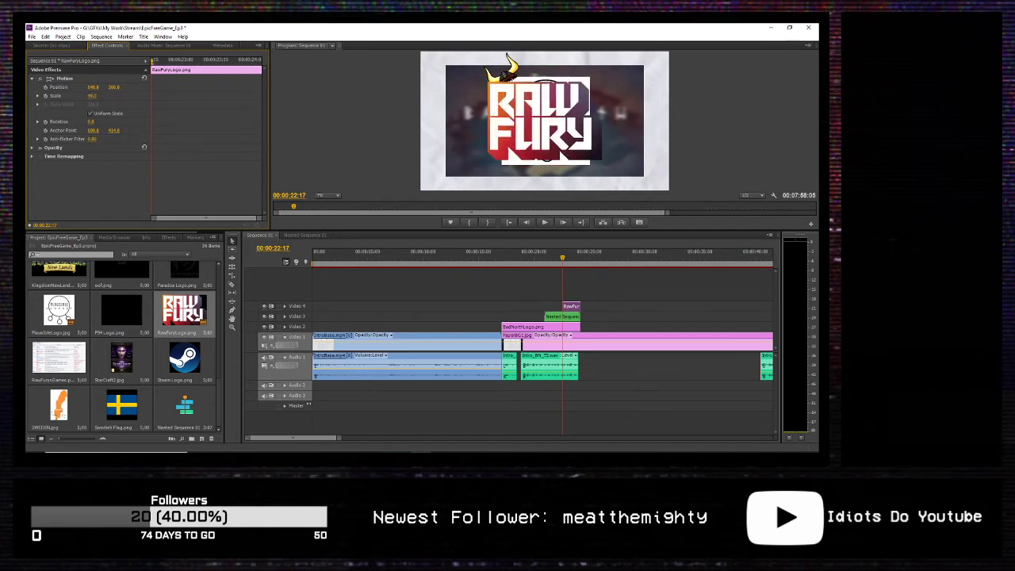
Step: Add VikingHelm.png above the Raw Fury logo at about 22% scale and key out its green background with Chroma Key
{"action": "scroll", "coordinate": [94, 332], "scroll_direction": "up", "scroll_amount": 4}
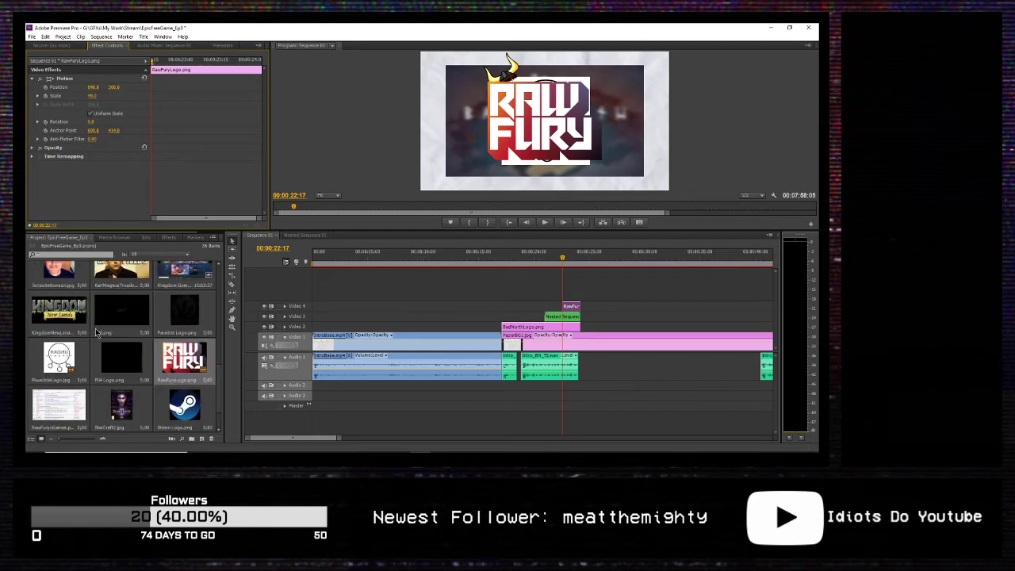
{"action": "scroll", "coordinate": [136, 360], "scroll_direction": "up", "scroll_amount": 2}
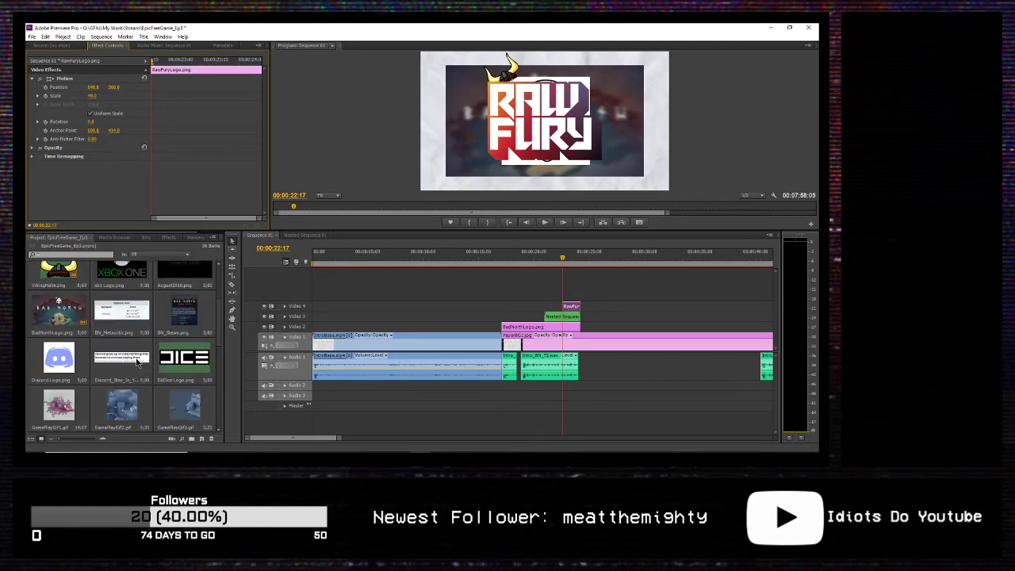
{"action": "left_click_drag", "start_coordinate": [75, 287], "coordinate": [577, 301]}
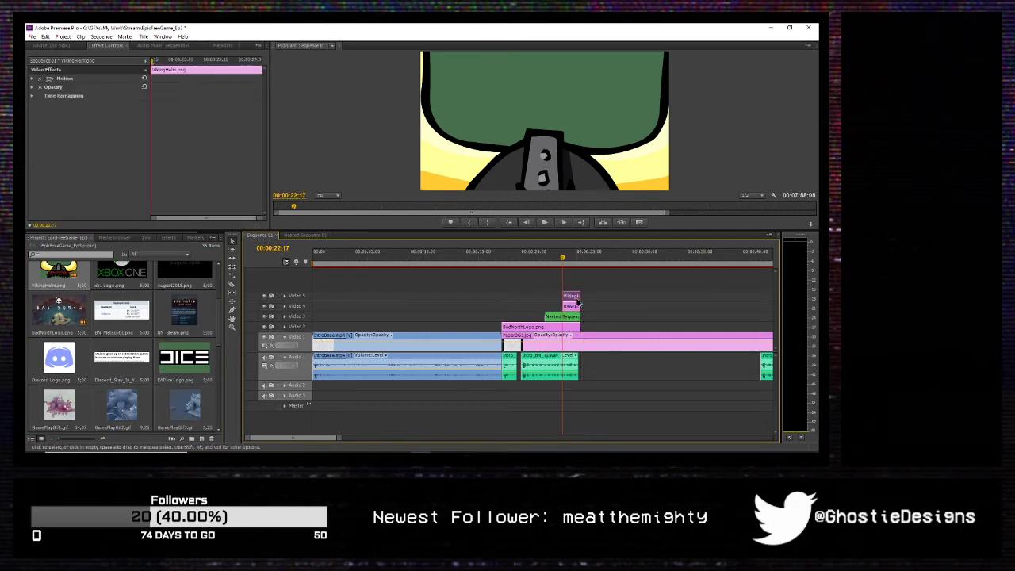
{"action": "left_click", "coordinate": [33, 80]}
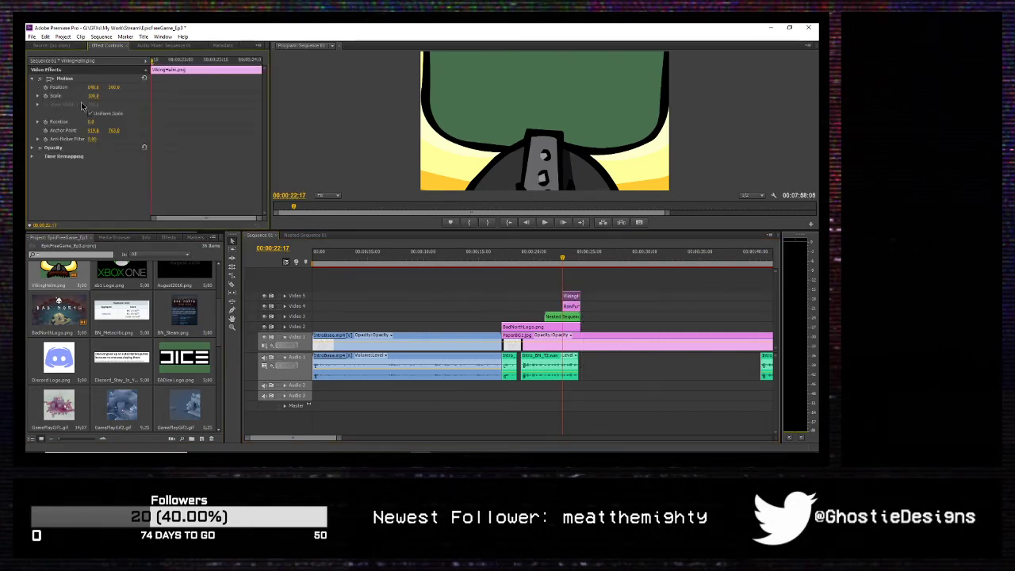
{"action": "left_click_drag", "start_coordinate": [93, 96], "coordinate": [60, 96]}
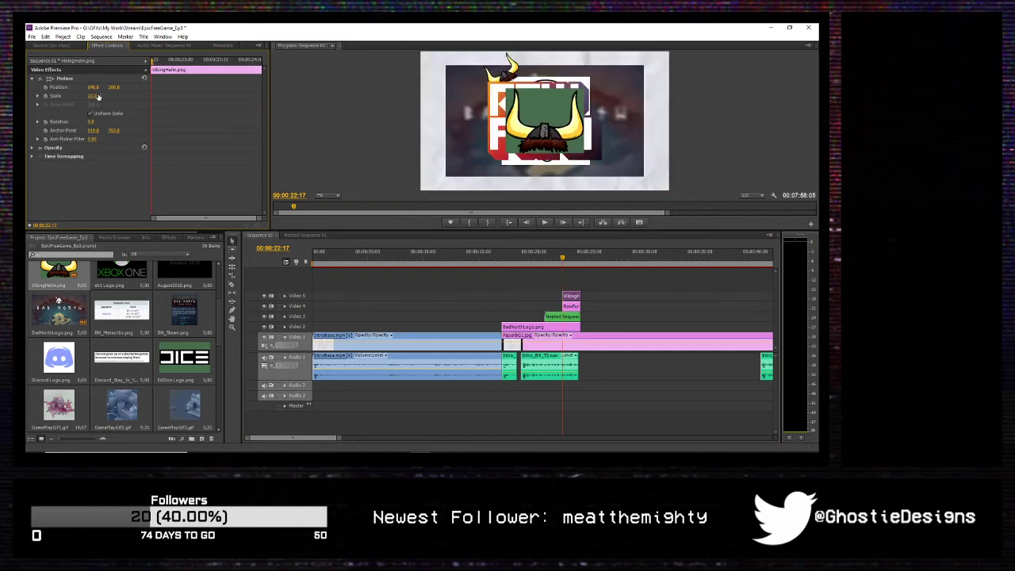
{"action": "left_click", "coordinate": [167, 238]}
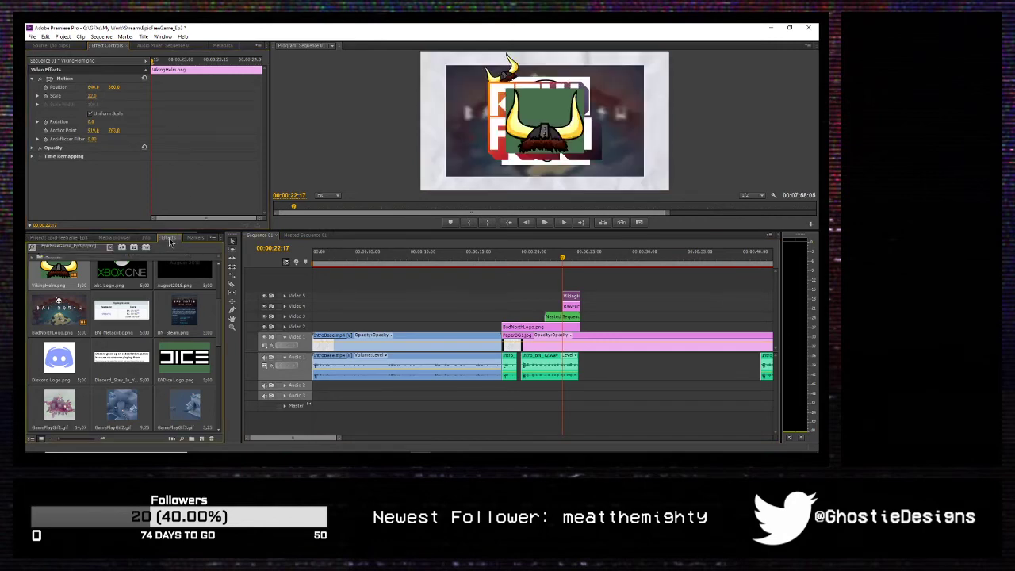
{"action": "left_click_drag", "start_coordinate": [64, 303], "coordinate": [560, 105]}
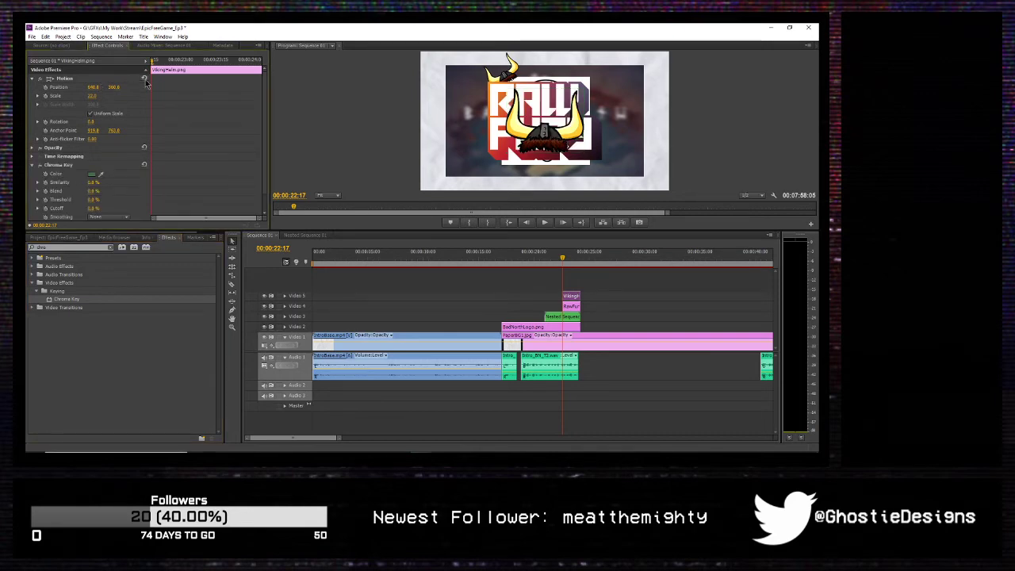
Step: Shrink the helmet, tilt it clockwise and place it on the Raw Fury logo's upper-right corner at about 855, 108
{"action": "left_click", "coordinate": [49, 80]}
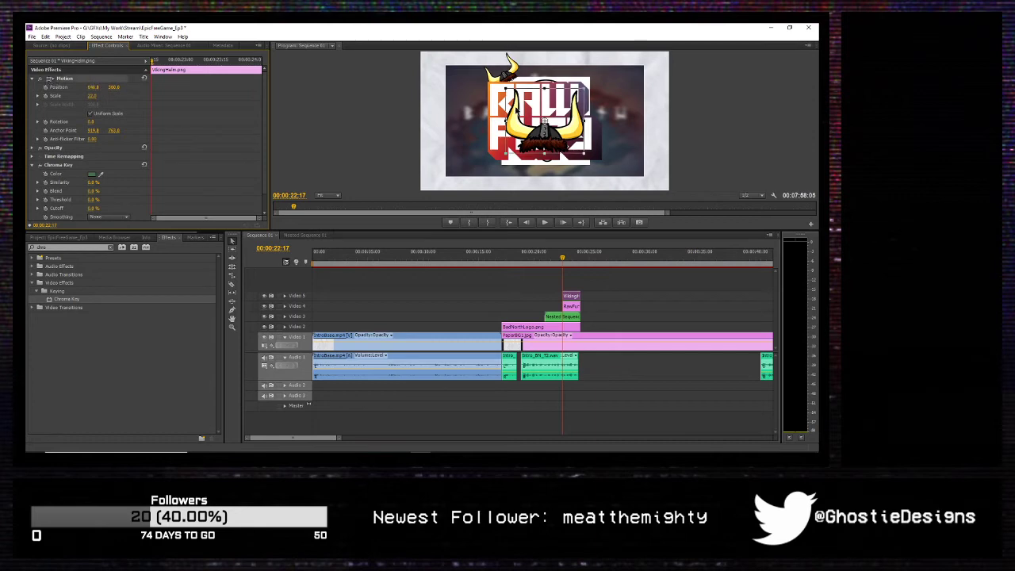
{"action": "left_click_drag", "start_coordinate": [582, 109], "coordinate": [616, 63]}
{"action": "left_click_drag", "start_coordinate": [610, 99], "coordinate": [597, 90]}
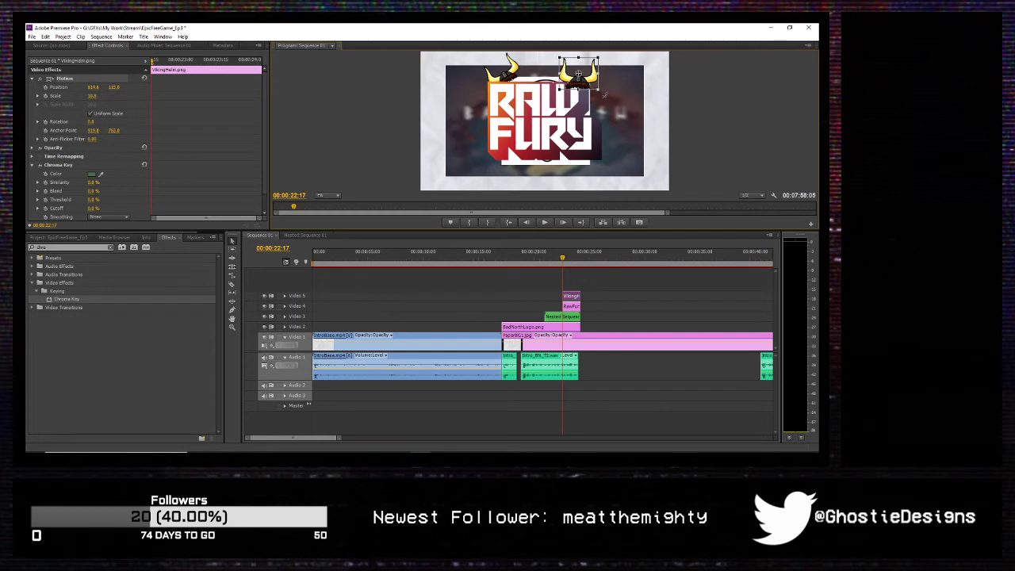
{"action": "mouse_move", "coordinate": [603, 99]}
{"action": "left_mouse_down"}
{"action": "mouse_move", "coordinate": [601, 112]}
{"action": "mouse_move", "coordinate": [593, 91]}
{"action": "left_mouse_up"}
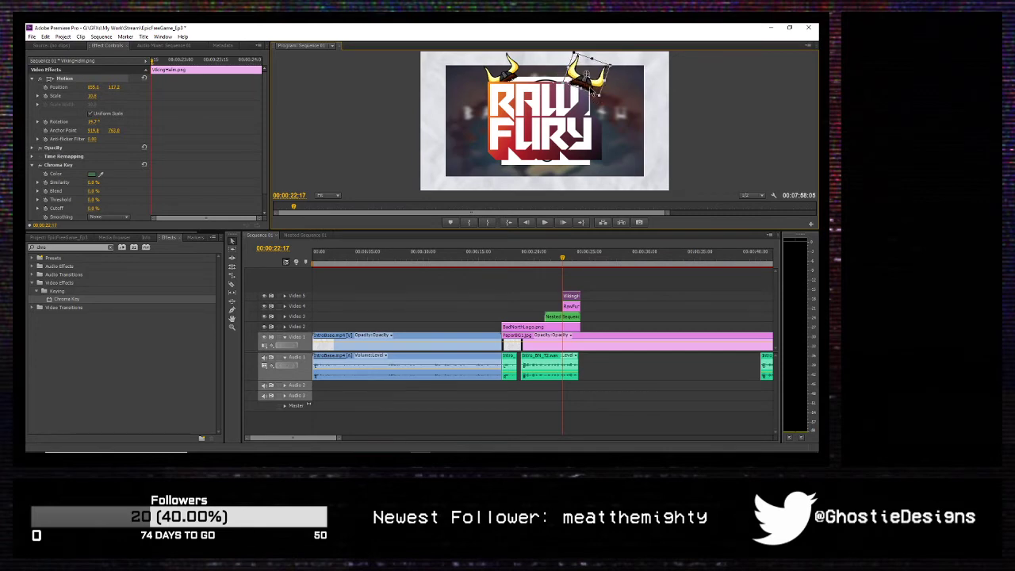
{"action": "left_click", "coordinate": [608, 98]}
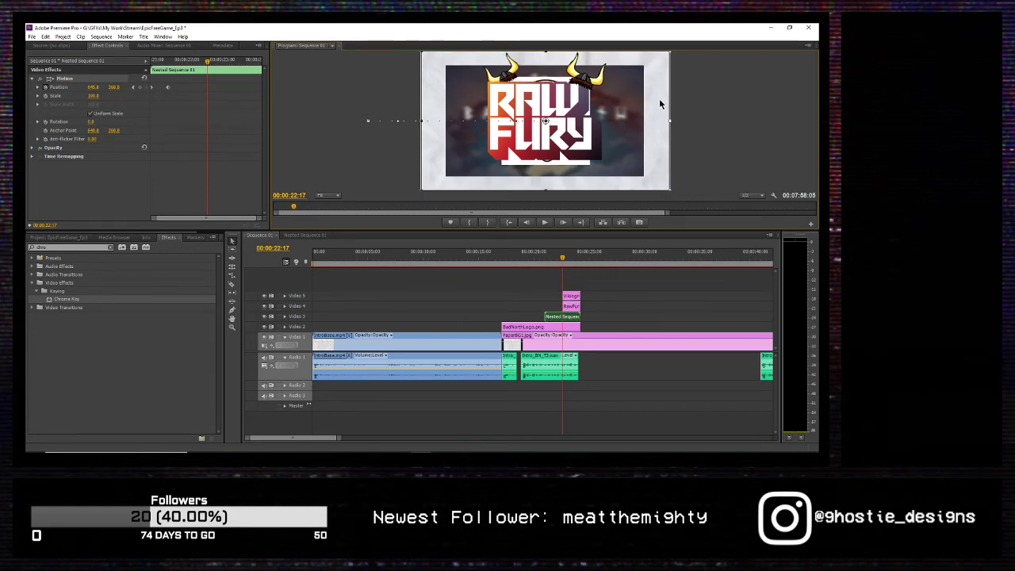
{"action": "left_click", "coordinate": [569, 297]}
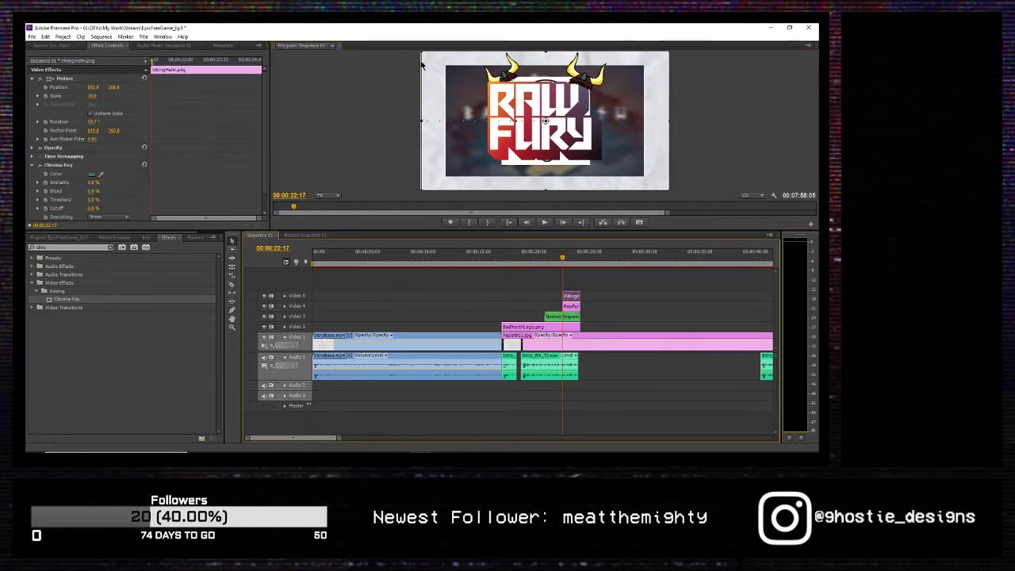
{"action": "left_click", "coordinate": [51, 80]}
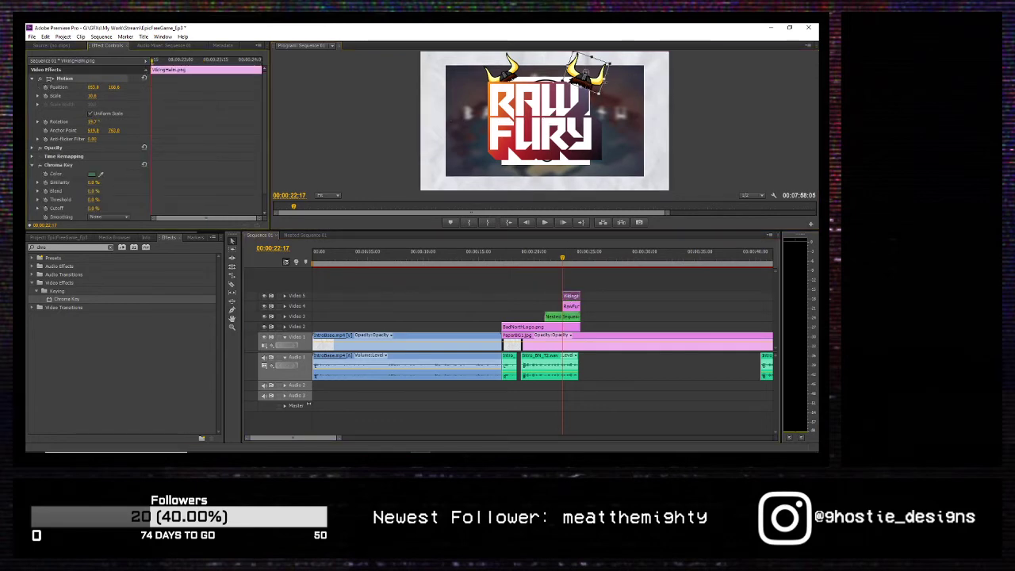
{"action": "left_click_drag", "start_coordinate": [601, 97], "coordinate": [600, 102]}
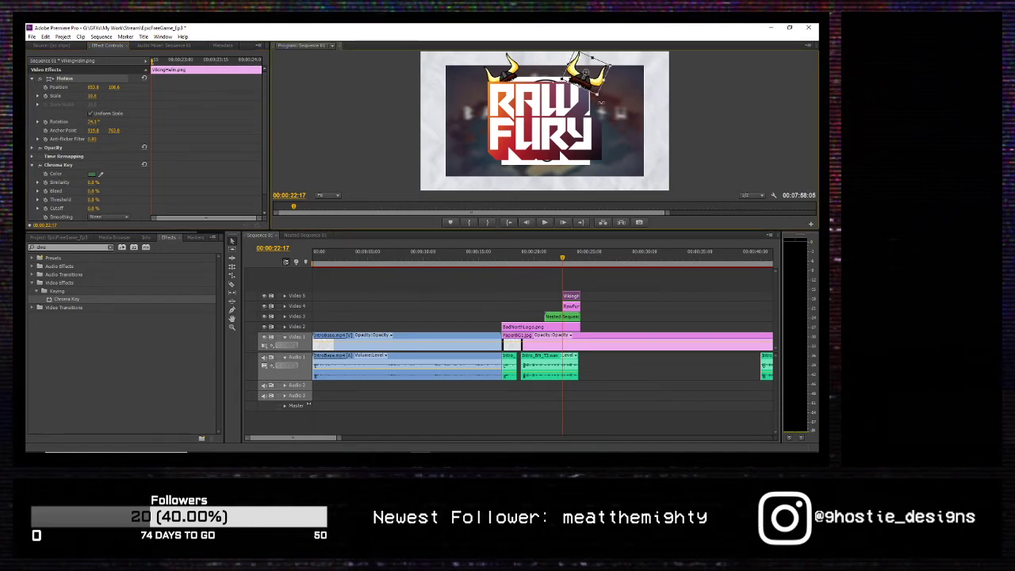
Step: Nest RawFuryLogo.png and its VikingHelm.png together into one sequence clip
{"action": "left_click", "coordinate": [575, 309]}
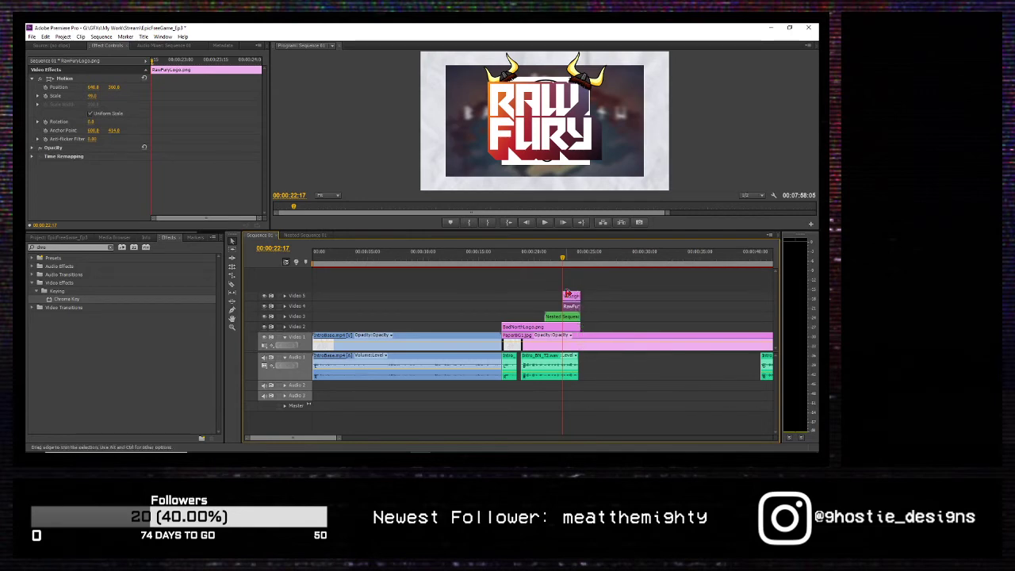
{"action": "left_click", "coordinate": [572, 280]}
{"action": "left_click", "coordinate": [571, 296]}
{"action": "left_click", "coordinate": [574, 308], "text": "shift"}
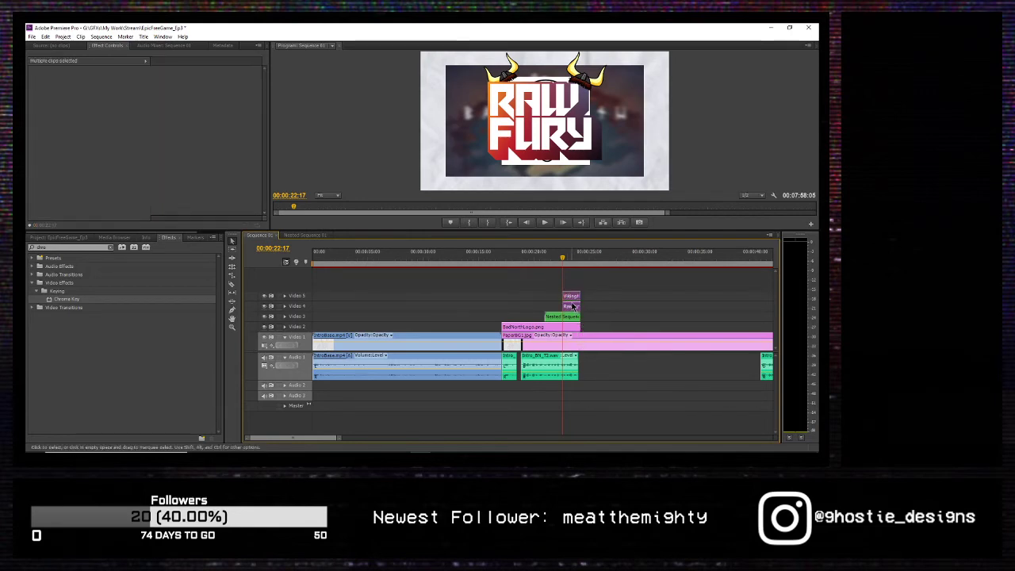
{"action": "right_click", "coordinate": [574, 307]}
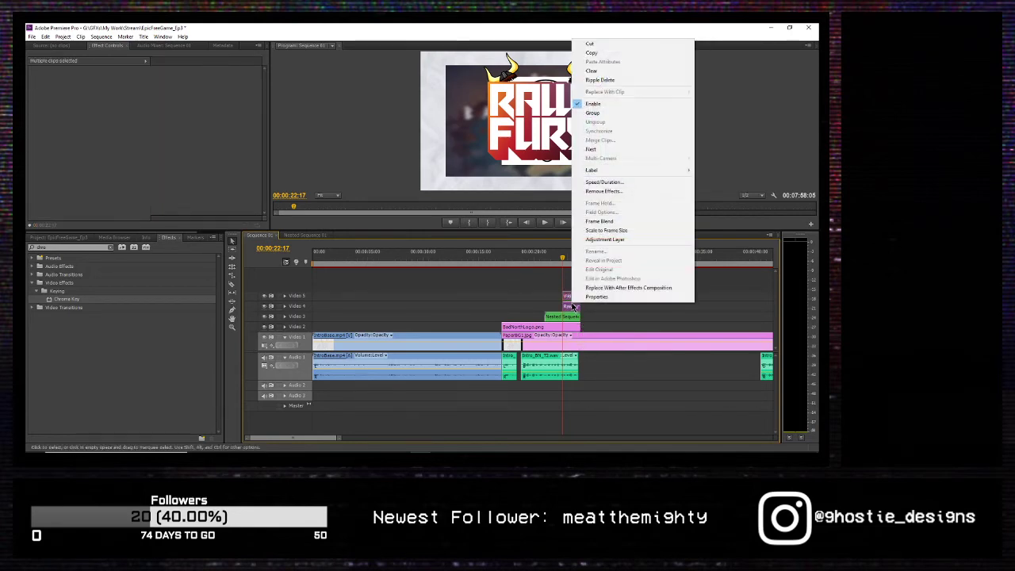
{"action": "left_click", "coordinate": [605, 150]}
{"action": "left_click", "coordinate": [574, 308]}
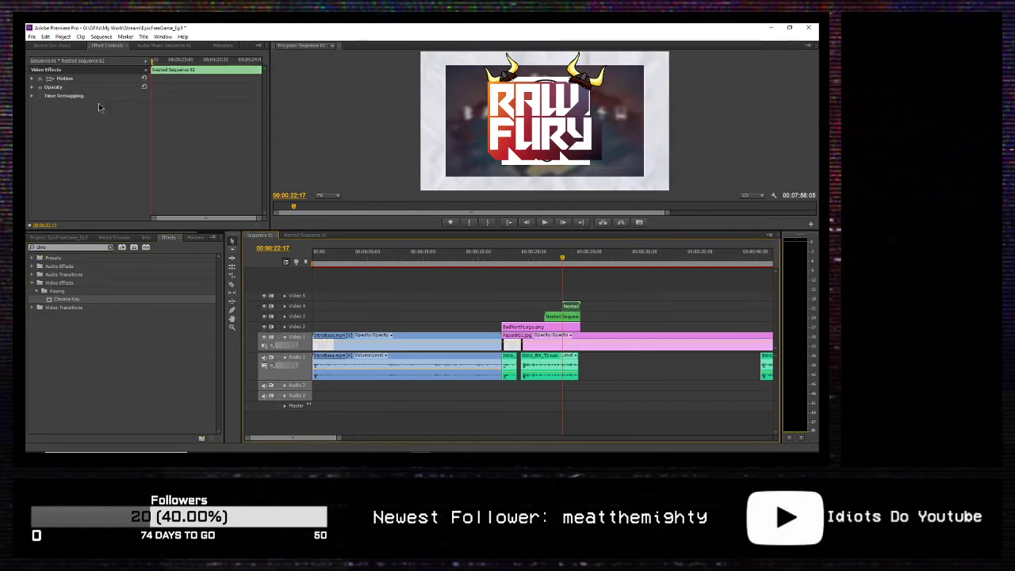
Step: Keyframe the Raw Fury nest's position centred at 00:00:23:06 and beyond the frame's right edge at 00:00:22:17
{"action": "key", "text": "space"}
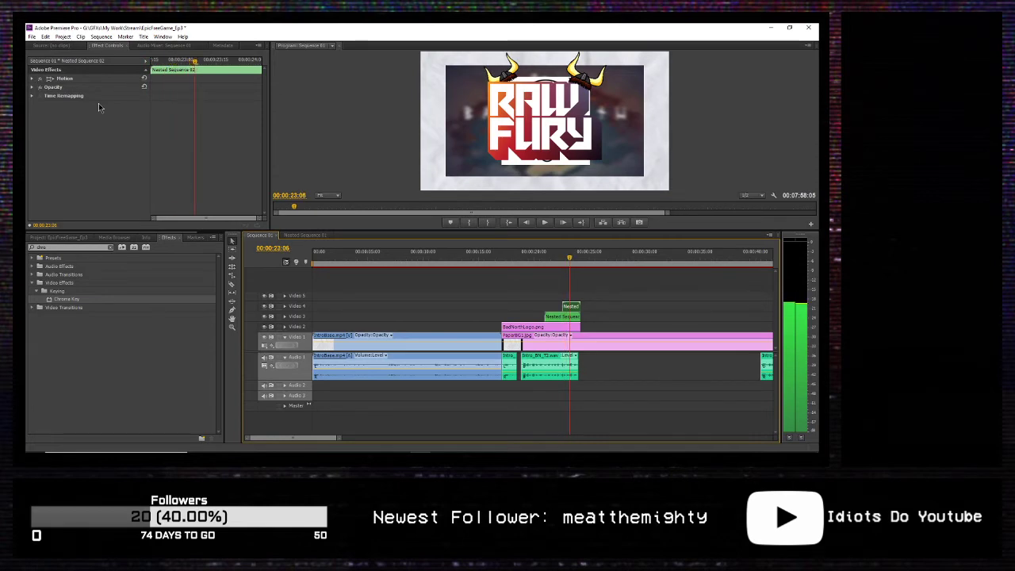
{"action": "left_click", "coordinate": [33, 78]}
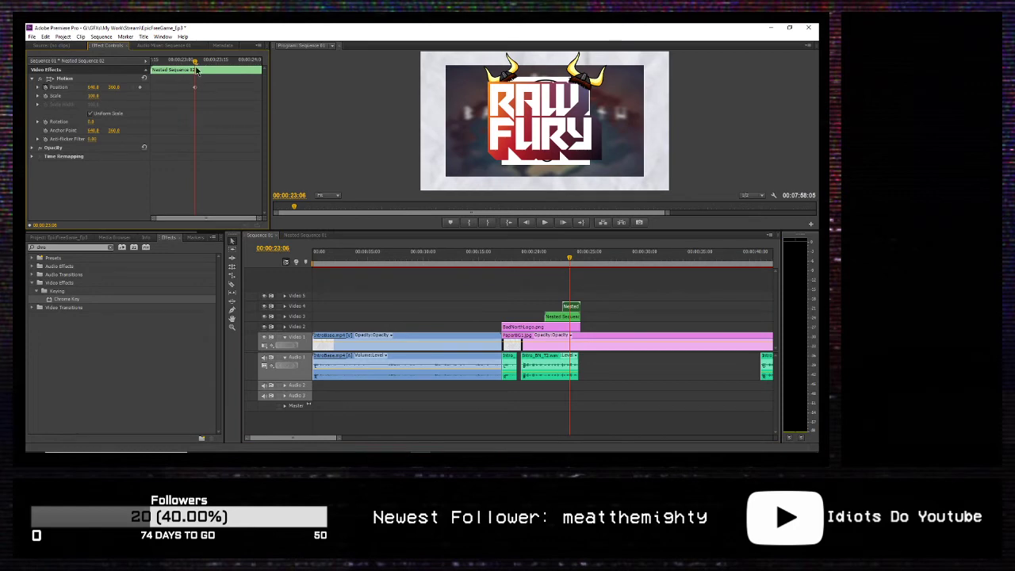
{"action": "left_click_drag", "start_coordinate": [195, 62], "coordinate": [146, 77]}
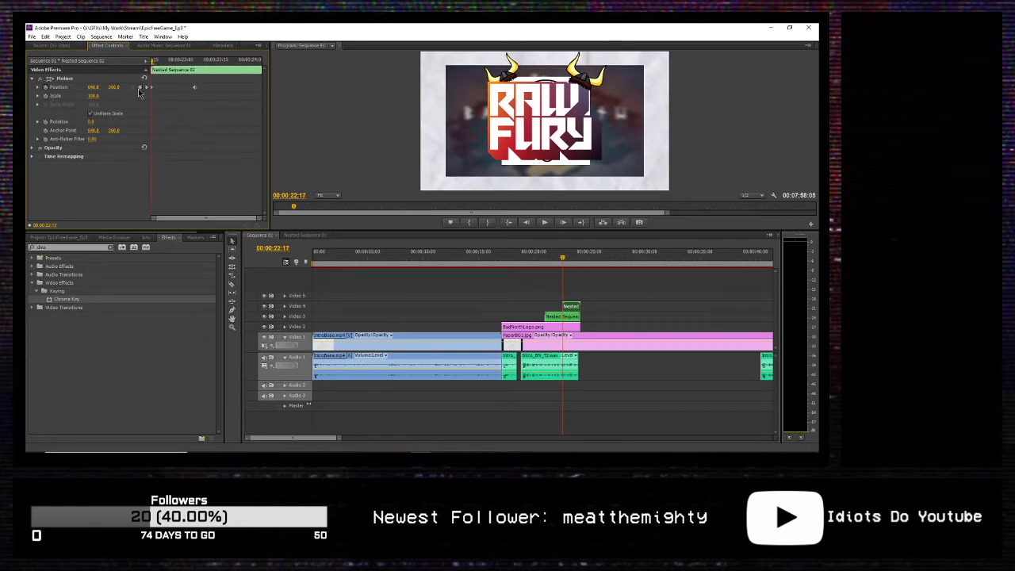
{"action": "left_click_drag", "start_coordinate": [92, 87], "coordinate": [496, 87]}
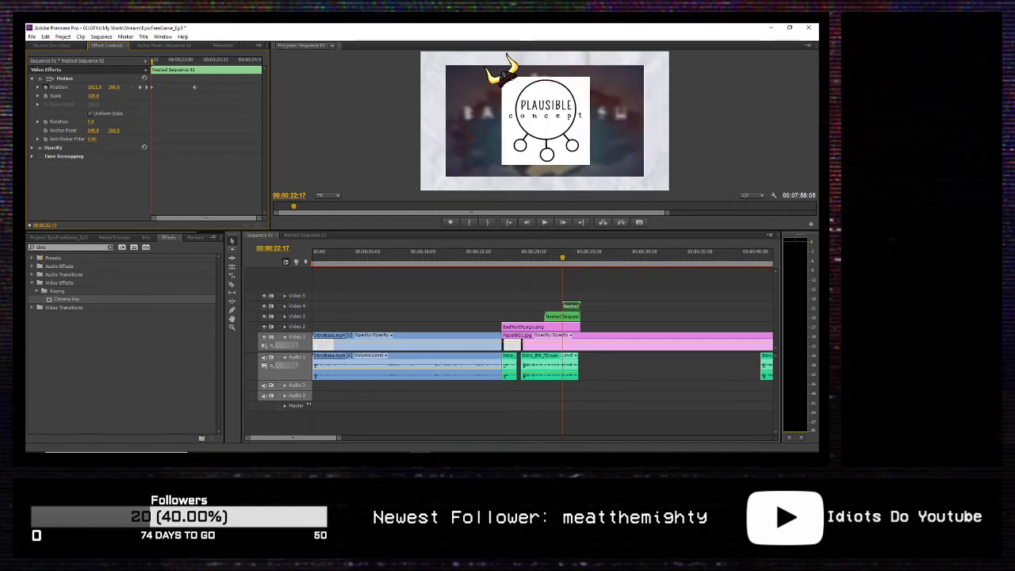
Step: Add a position keyframe at 00:00:22:17 to the nested Plausible Concept logo, keeping it centred
{"action": "left_click", "coordinate": [571, 309]}
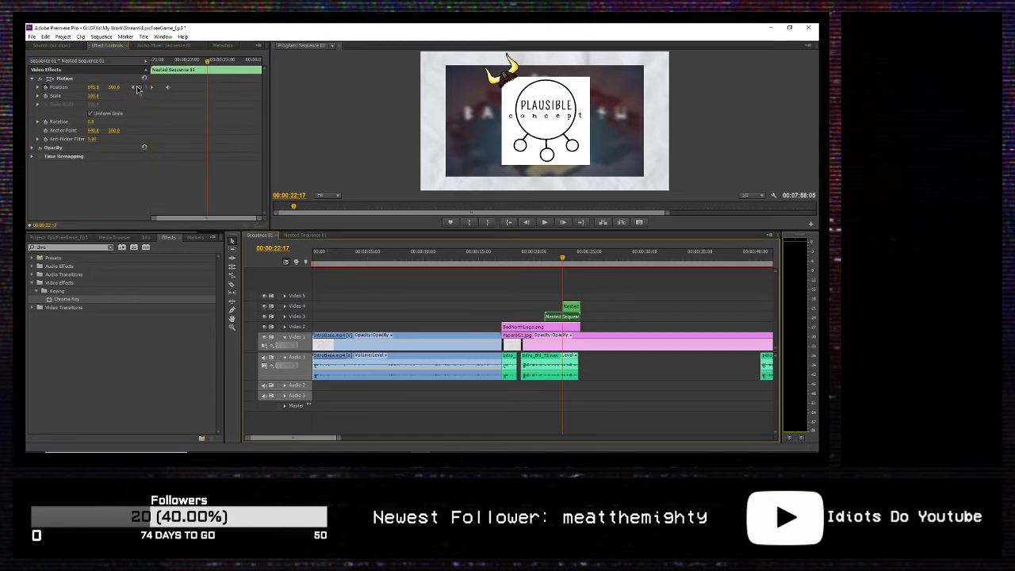
{"action": "left_click", "coordinate": [139, 87]}
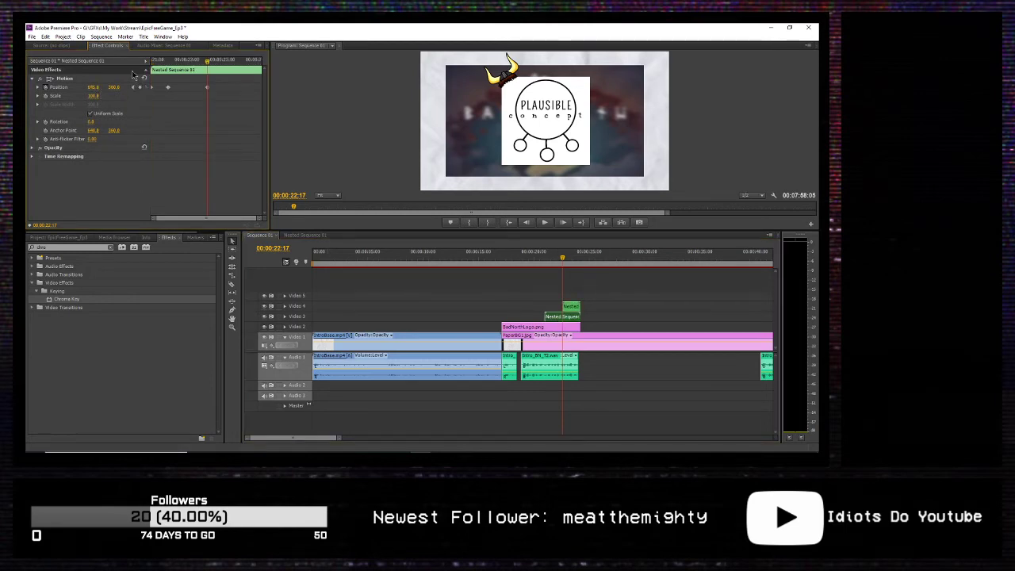
Step: Shift the Raw Fury nest's position keyframe at 00:00:23:06 into the frame's right half, at about X 915
{"action": "key", "text": "Right"}
{"action": "key", "text": "Right"}
{"action": "key", "text": "Right"}
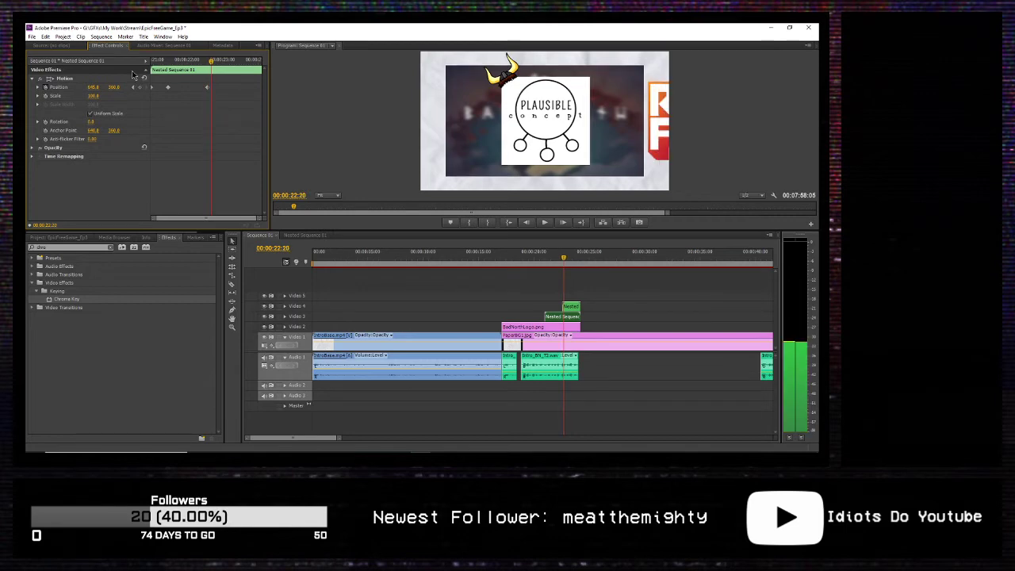
{"action": "key", "text": "Right"}
{"action": "key", "text": "Right"}
{"action": "key", "text": "Right"}
{"action": "key", "text": "Right"}
{"action": "key", "text": "Right"}
{"action": "key", "text": "Right"}
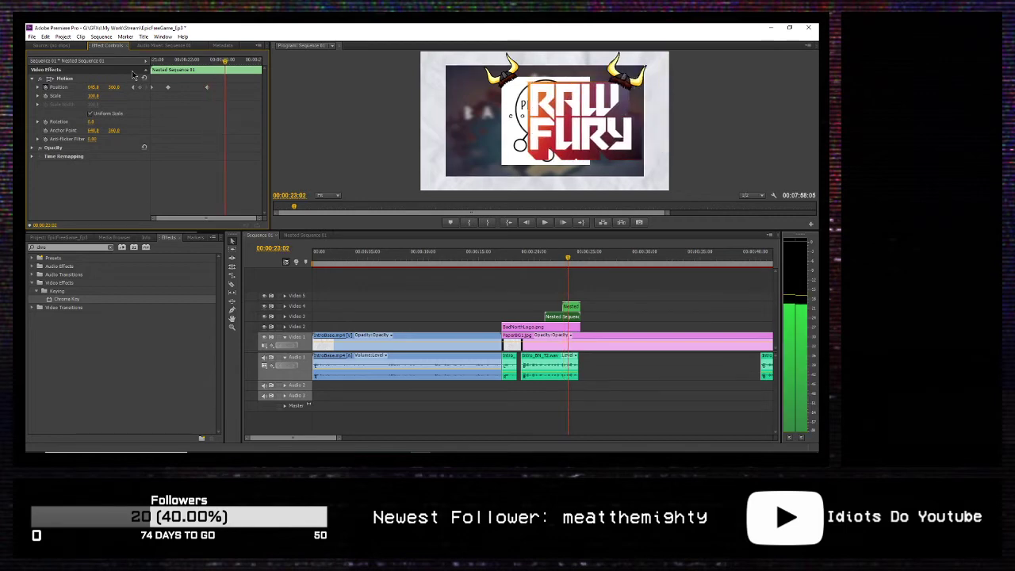
{"action": "left_click", "coordinate": [574, 309]}
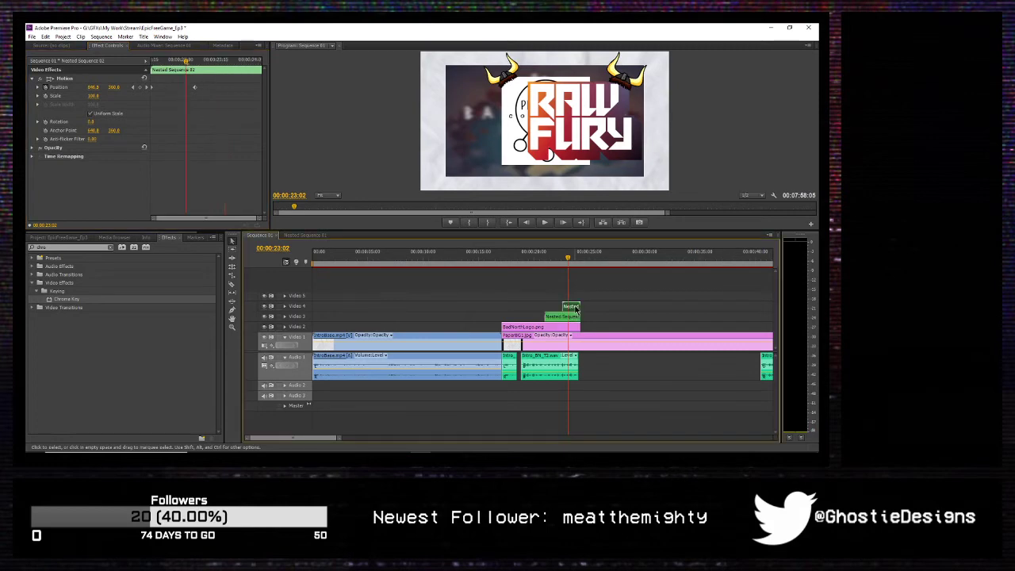
{"action": "key", "text": "Right"}
{"action": "key", "text": "Right"}
{"action": "key", "text": "Right"}
{"action": "key", "text": "Right"}
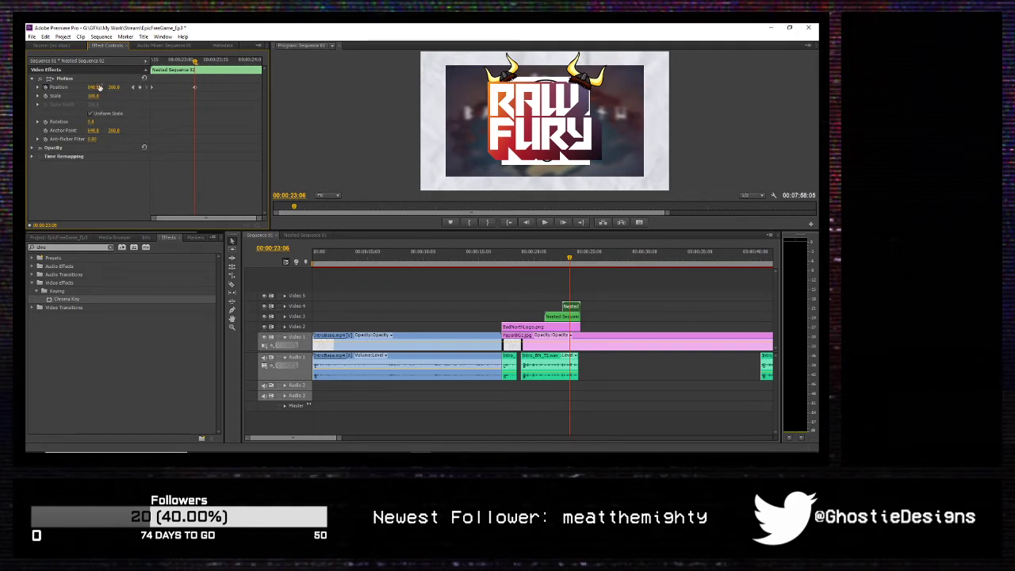
{"action": "left_click_drag", "start_coordinate": [98, 88], "coordinate": [198, 89]}
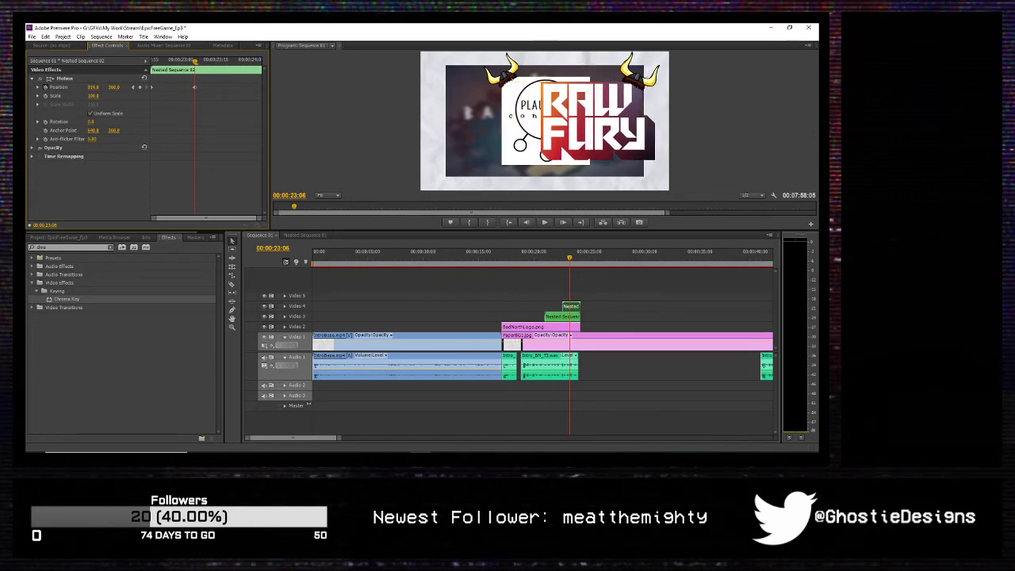
Step: Keyframe the Plausible Concept nest in the frame's left half at 00:00:23:06 and play back the slide
{"action": "left_click", "coordinate": [559, 321]}
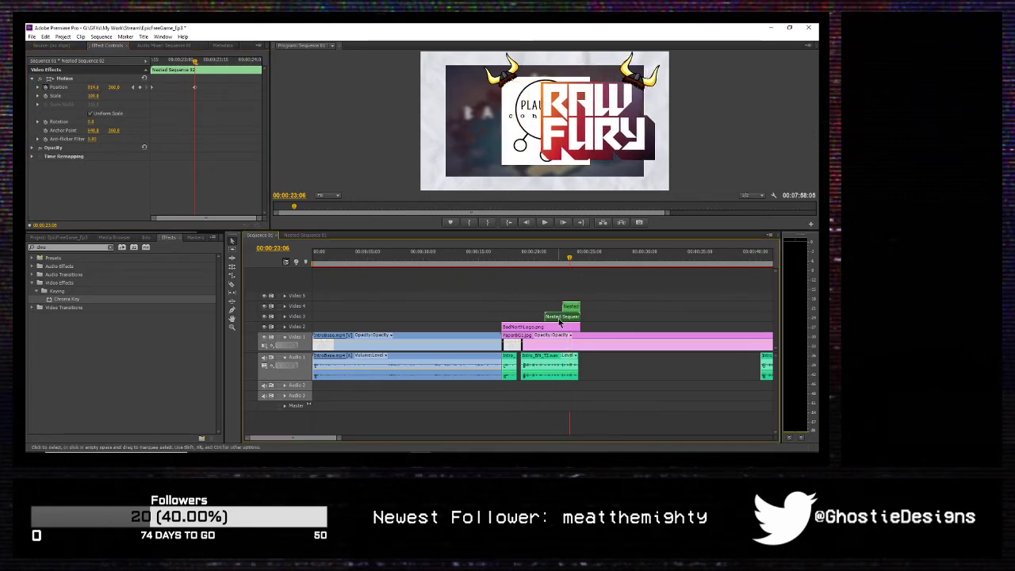
{"action": "left_click", "coordinate": [139, 88]}
{"action": "left_click_drag", "start_coordinate": [93, 86], "coordinate": [62, 87]}
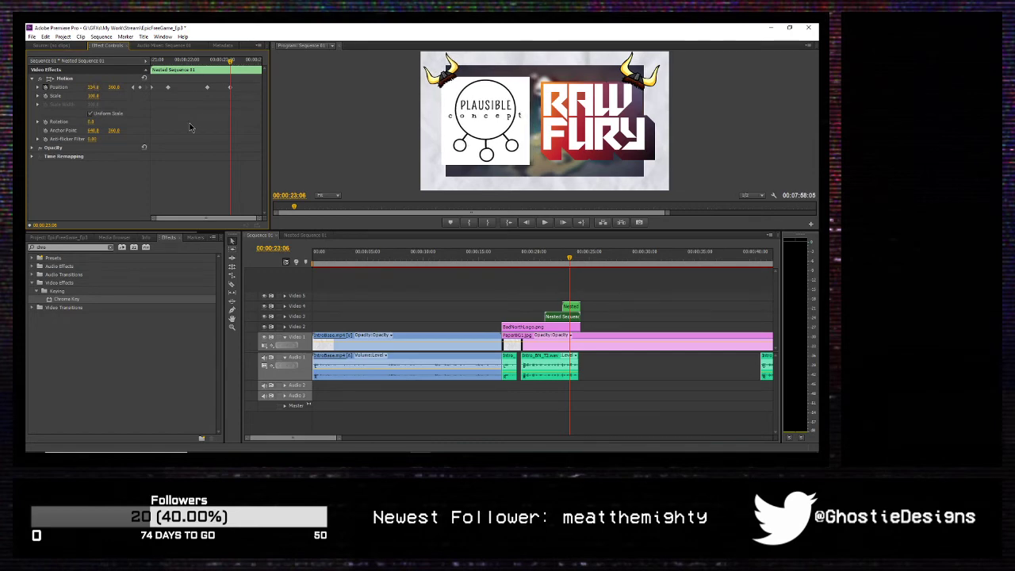
{"action": "key", "text": "space"}
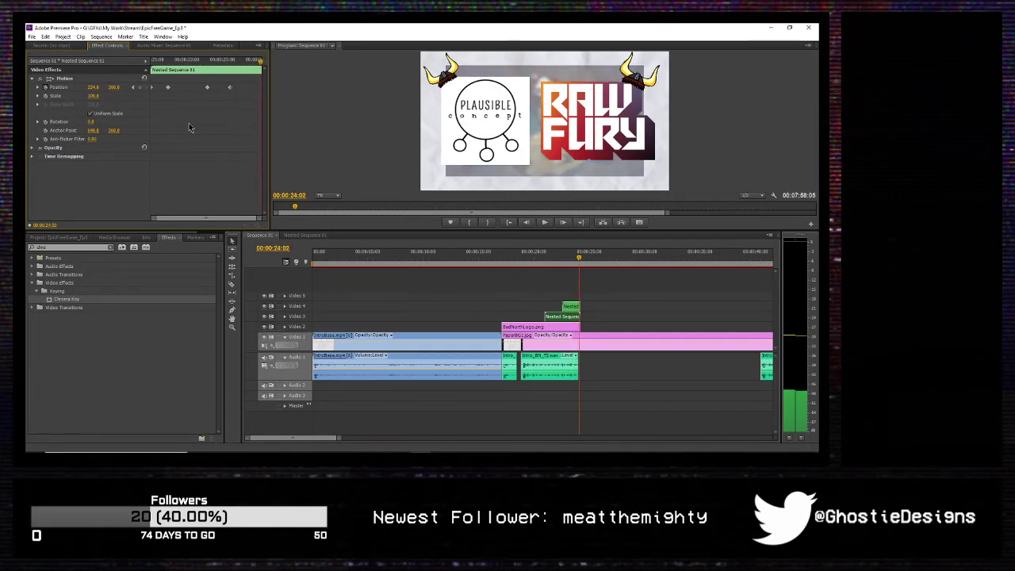
Step: Move the next Intro_BN_T2.wav voice clip against the previous one at about 00:00:24:06 and play it to its end
{"action": "key", "text": "Down"}
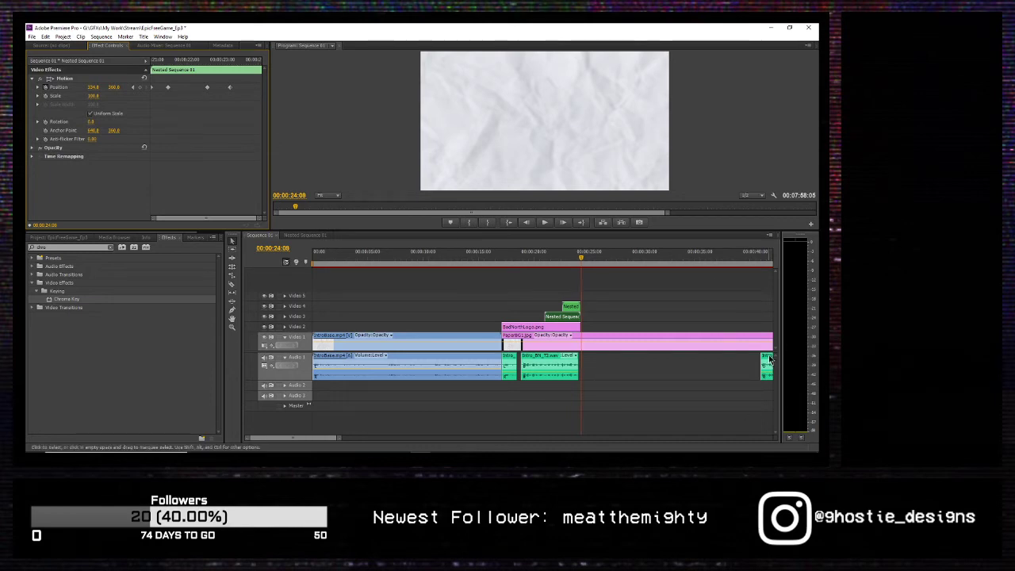
{"action": "left_click_drag", "start_coordinate": [769, 358], "coordinate": [592, 360]}
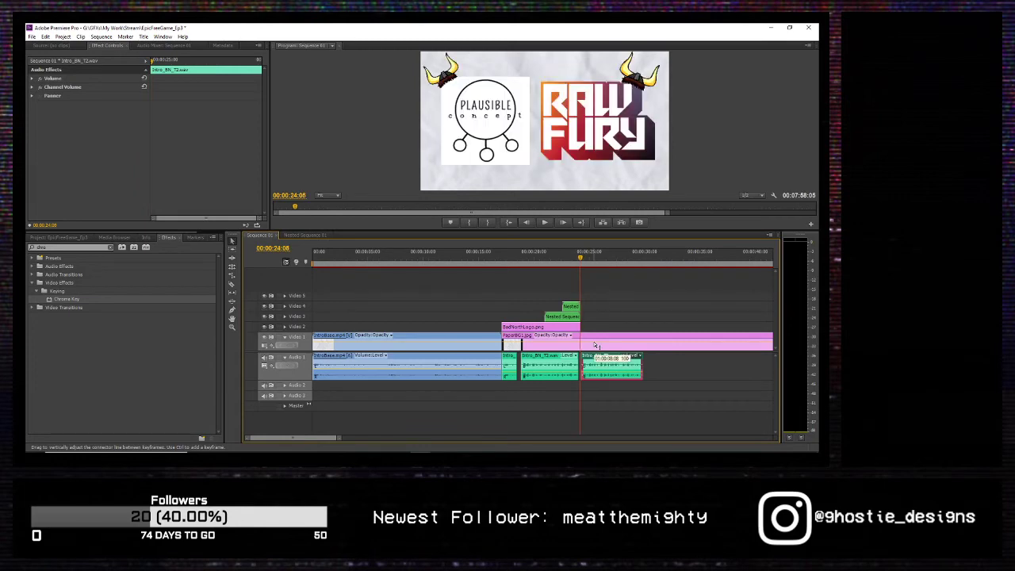
{"action": "left_click_drag", "start_coordinate": [595, 361], "coordinate": [598, 365]}
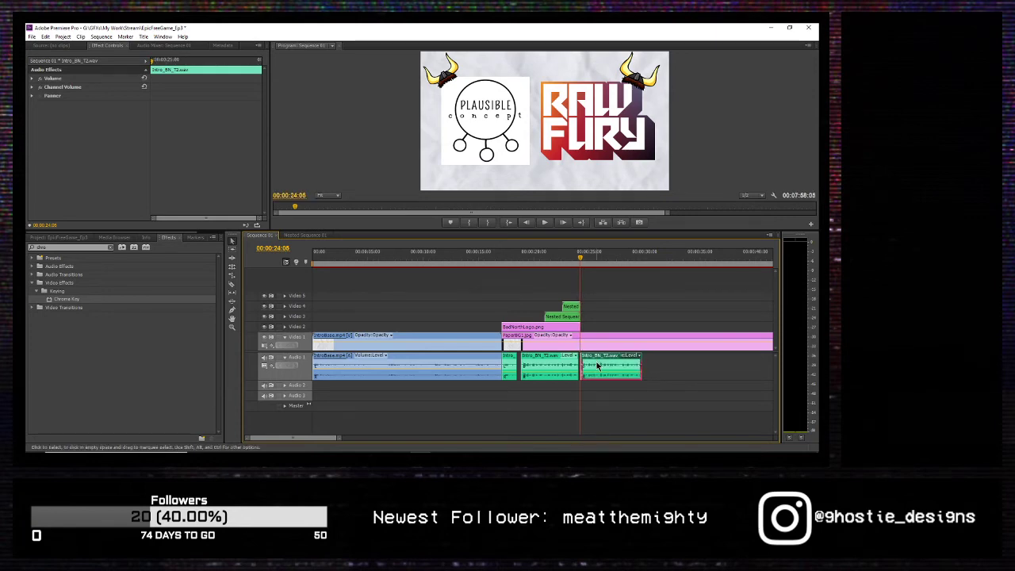
{"action": "key", "text": "space"}
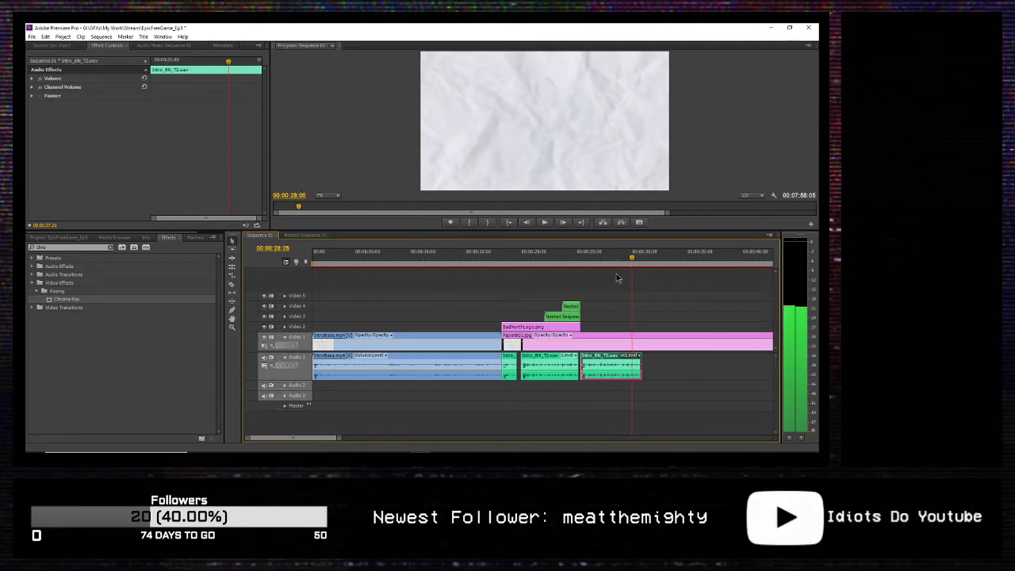
{"action": "left_click", "coordinate": [577, 257]}
{"action": "left_click_drag", "start_coordinate": [577, 287], "coordinate": [579, 295]}
{"action": "left_click", "coordinate": [632, 271]}
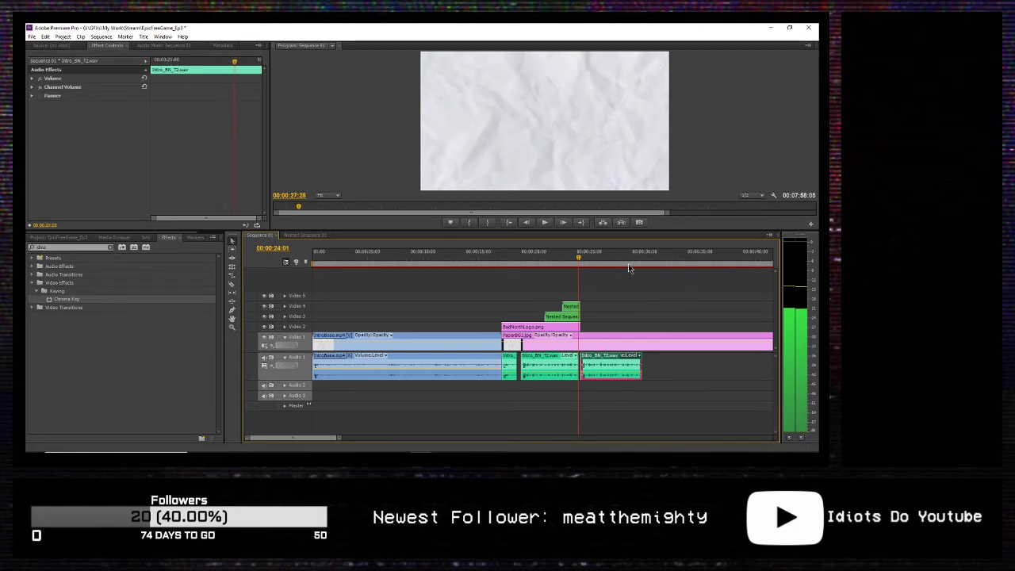
{"action": "mouse_move", "coordinate": [632, 268]}
{"action": "left_mouse_down"}
{"action": "mouse_move", "coordinate": [638, 278]}
{"action": "mouse_move", "coordinate": [619, 279]}
{"action": "mouse_move", "coordinate": [644, 284]}
{"action": "left_mouse_up"}
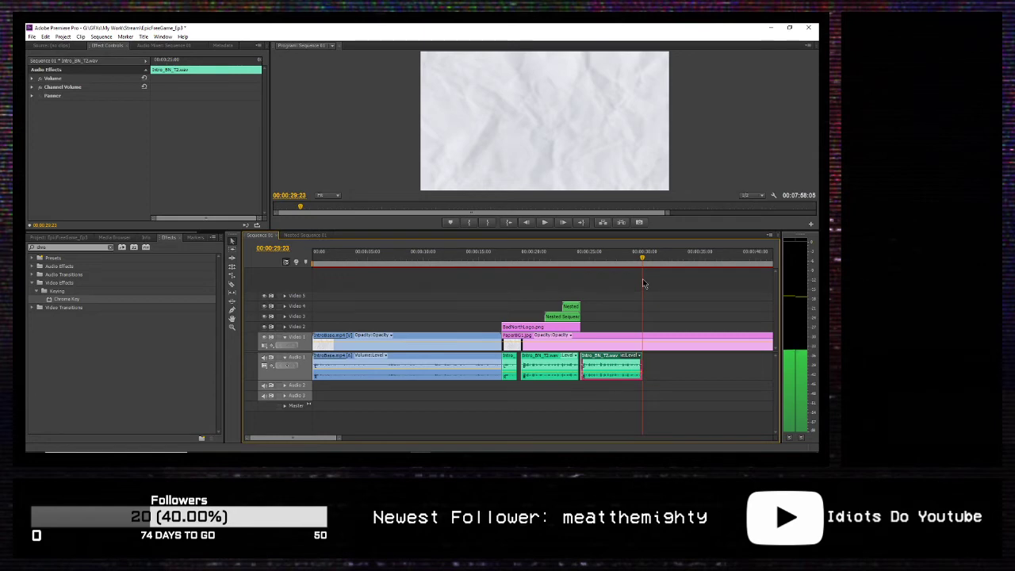
Step: Open the Plausible Concept nest and extend its VikingHelm.png and PlausibleLogo.jpg clips to about 40 seconds
{"action": "left_click", "coordinate": [563, 317]}
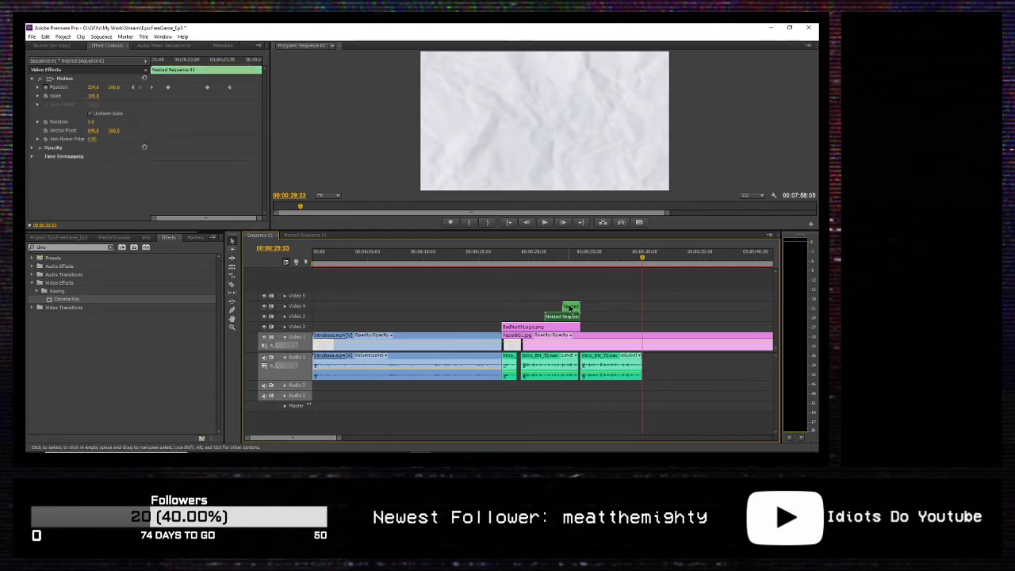
{"action": "double_click", "coordinate": [568, 320]}
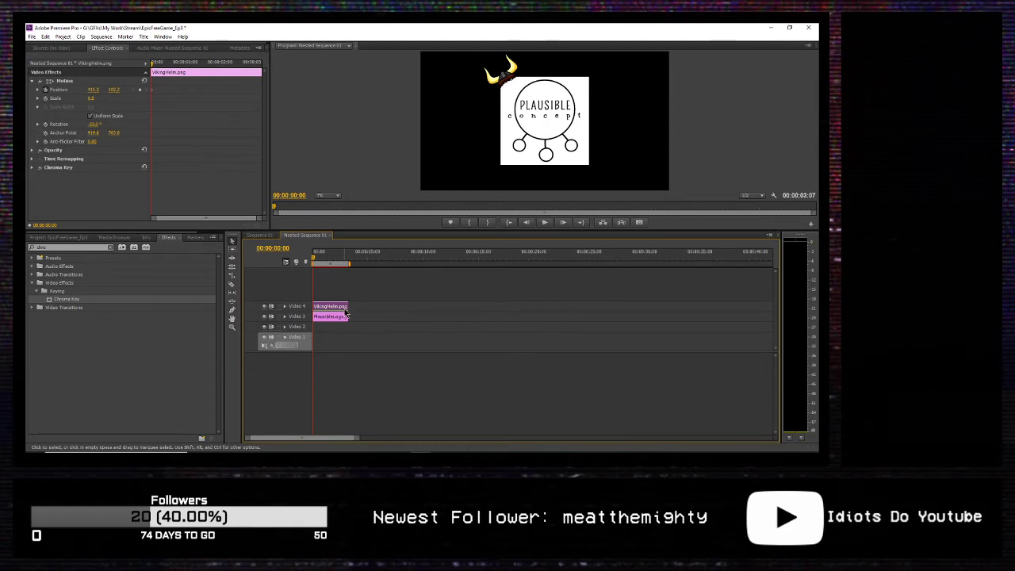
{"action": "left_click_drag", "start_coordinate": [346, 309], "coordinate": [753, 306]}
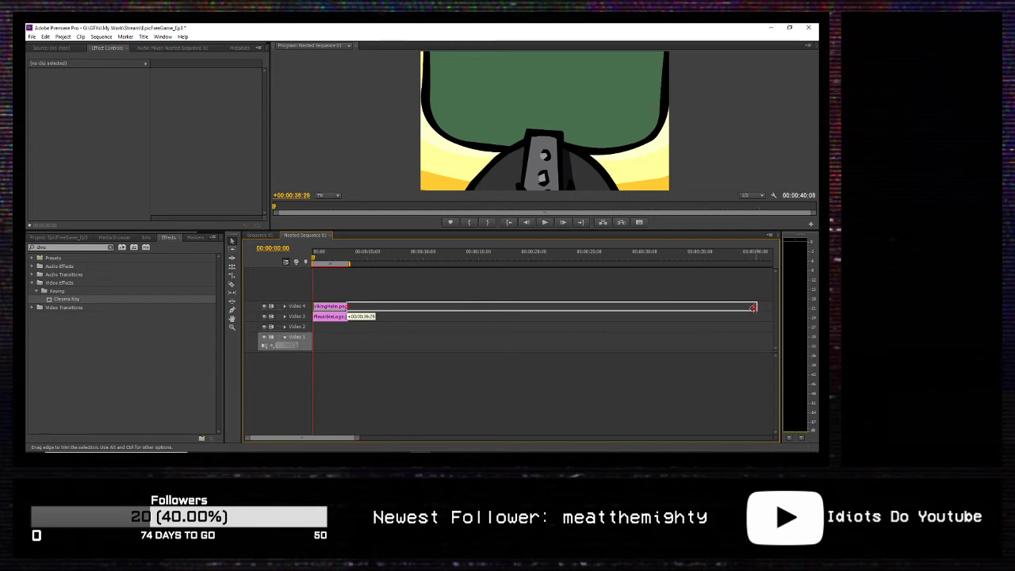
{"action": "left_click_drag", "start_coordinate": [753, 308], "coordinate": [753, 307]}
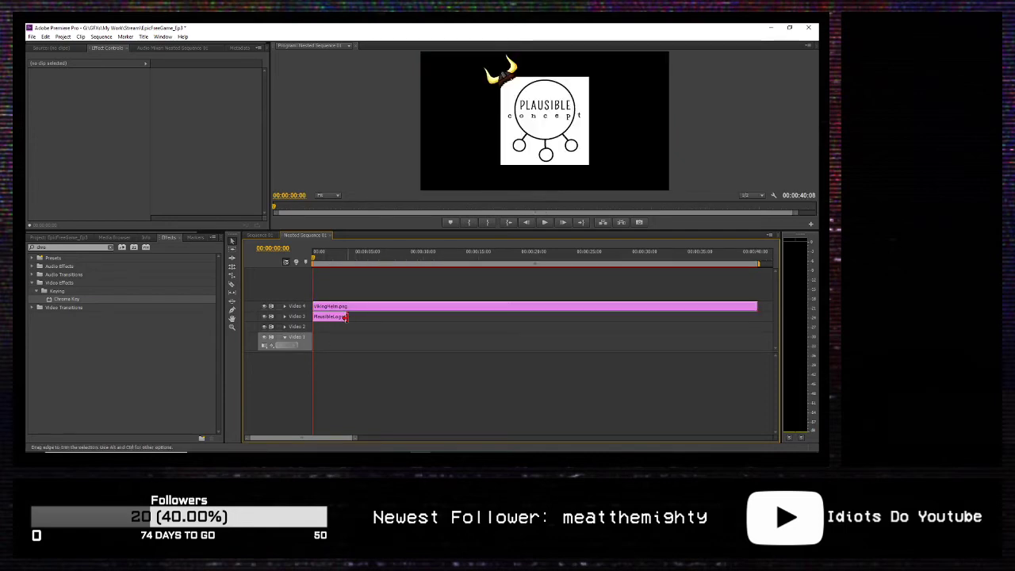
{"action": "left_click_drag", "start_coordinate": [345, 317], "coordinate": [757, 319]}
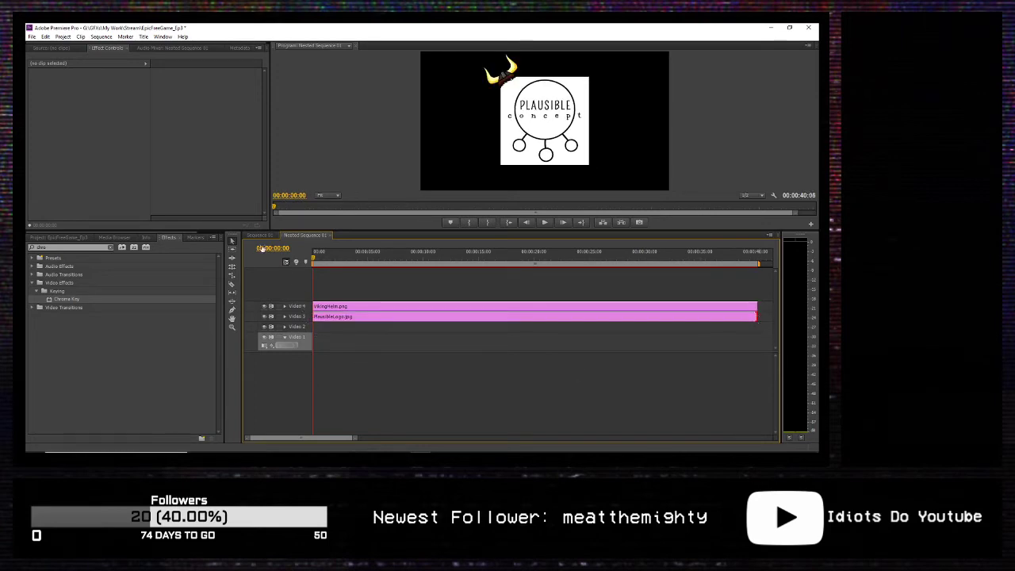
Step: Open the Raw Fury nest from Sequence 01 and extend its VikingHelm.png and RawFuryLogo.png clips to about 40 seconds
{"action": "left_click", "coordinate": [258, 235]}
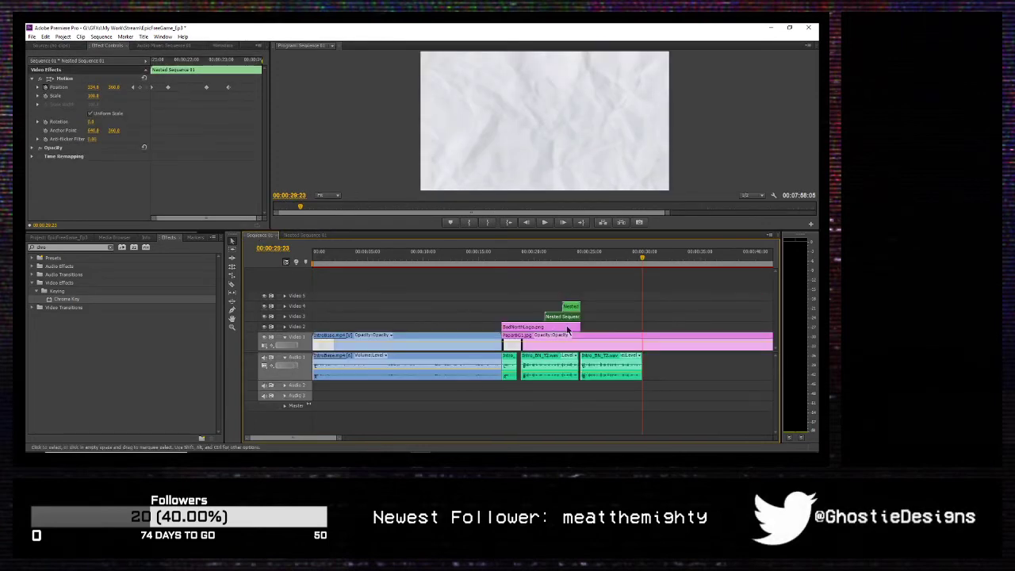
{"action": "double_click", "coordinate": [571, 308]}
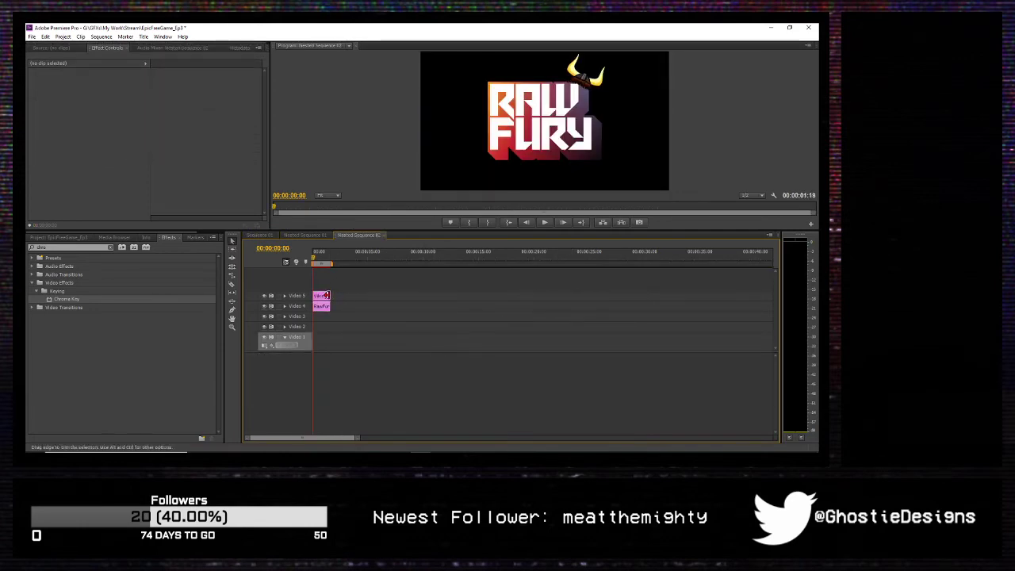
{"action": "left_click_drag", "start_coordinate": [329, 297], "coordinate": [753, 295]}
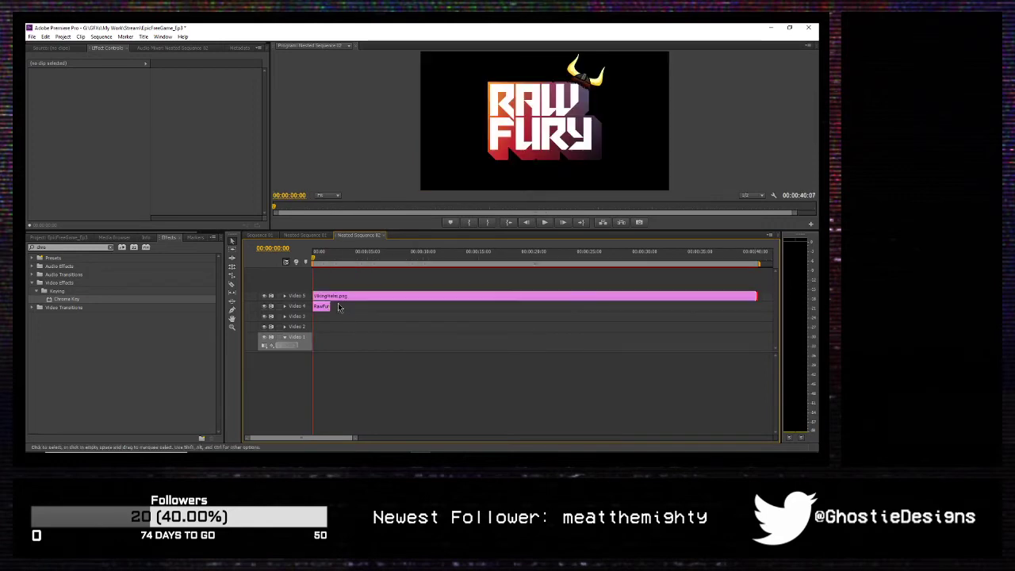
{"action": "left_click_drag", "start_coordinate": [329, 306], "coordinate": [724, 306]}
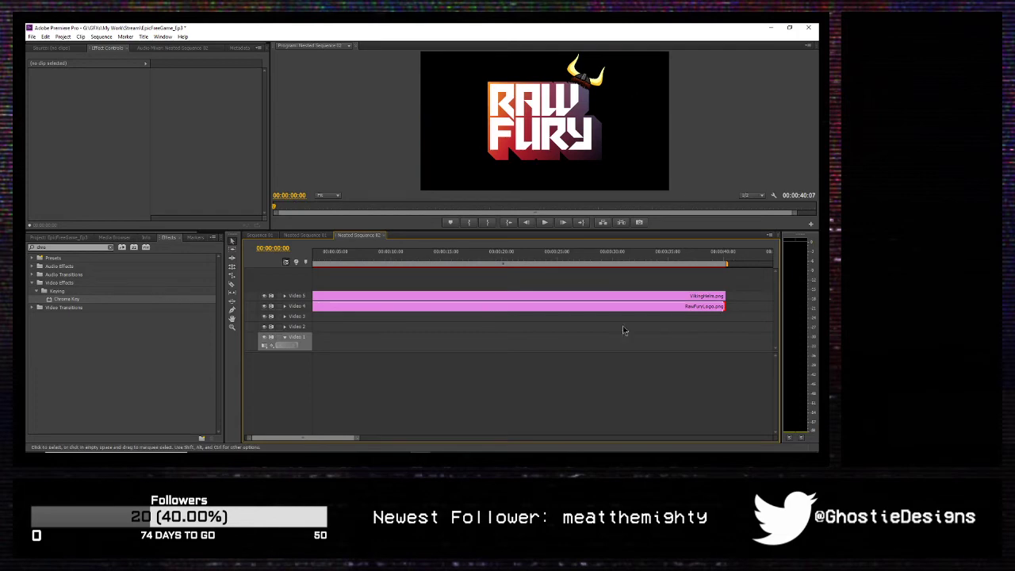
Step: Extend both nested logo clips in Sequence 01 to the latest voice clip's end at about 00:00:29:23
{"action": "left_click", "coordinate": [266, 236]}
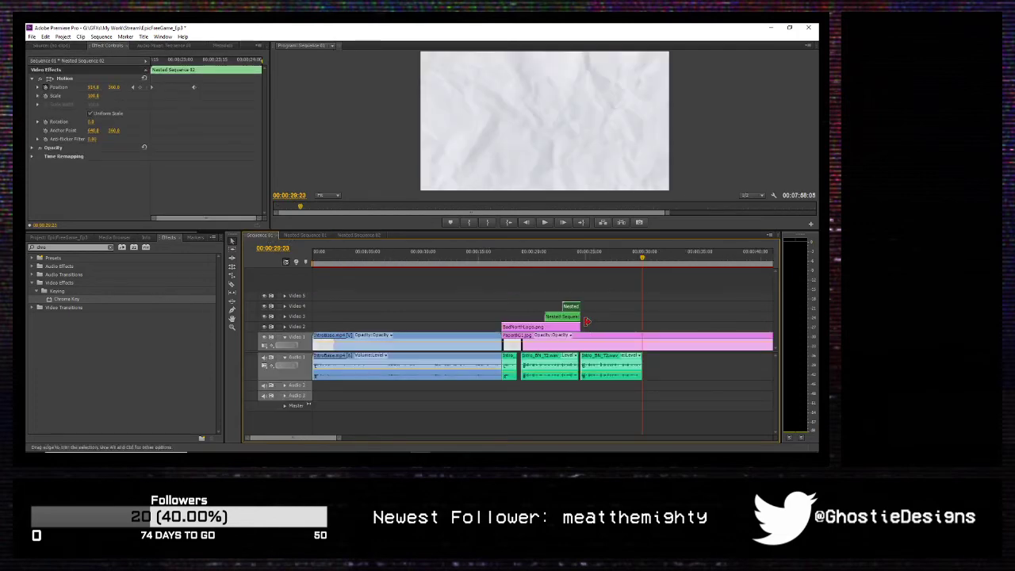
{"action": "left_click_drag", "start_coordinate": [576, 315], "coordinate": [641, 316]}
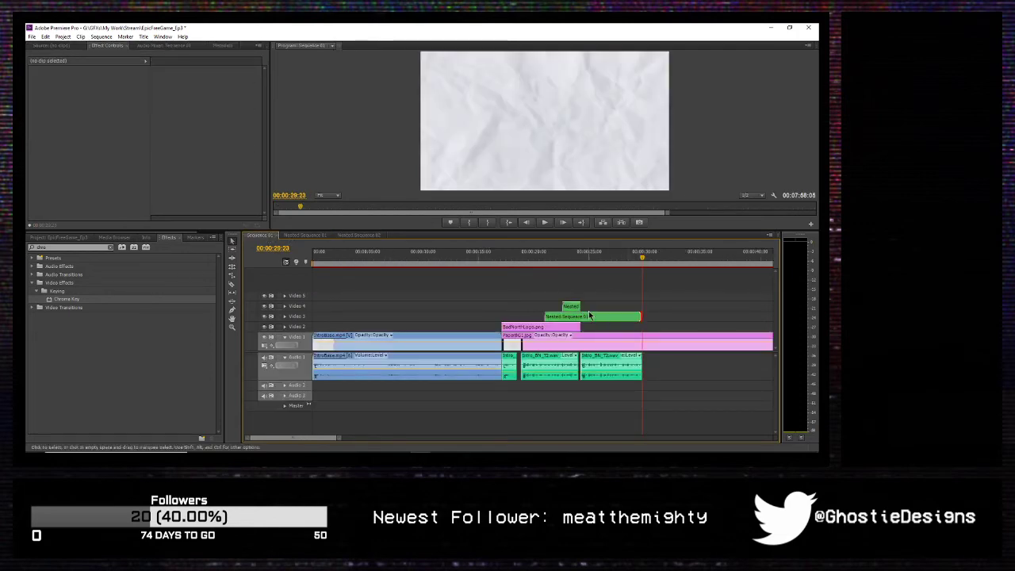
{"action": "left_click_drag", "start_coordinate": [577, 306], "coordinate": [639, 305]}
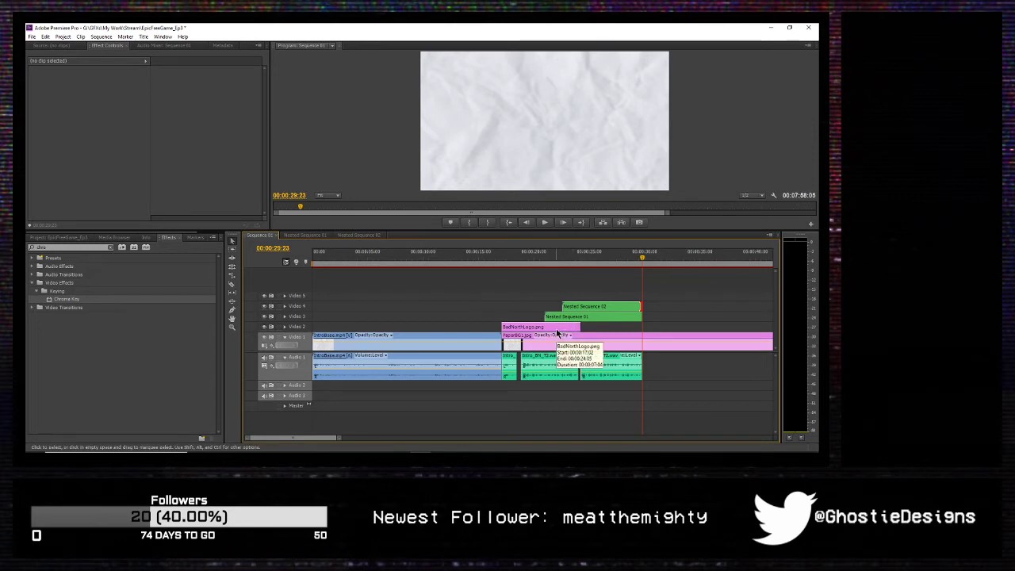
Step: Play the extended logo section and add a position keyframe to the Plausible Concept nest at 00:00:26:28
{"action": "left_click_drag", "start_coordinate": [561, 258], "coordinate": [610, 268]}
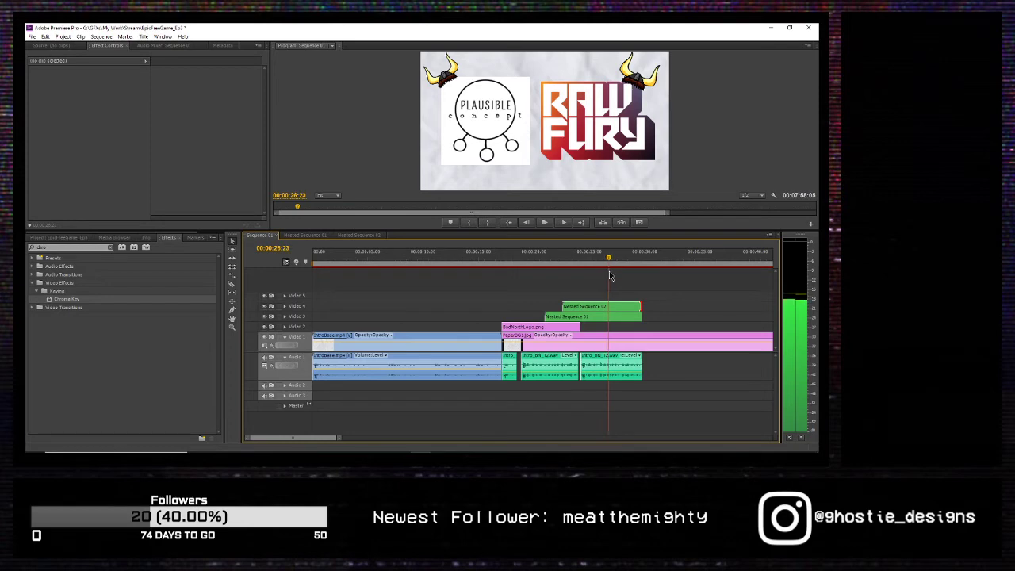
{"action": "key", "text": "Right"}
{"action": "left_click", "coordinate": [601, 319]}
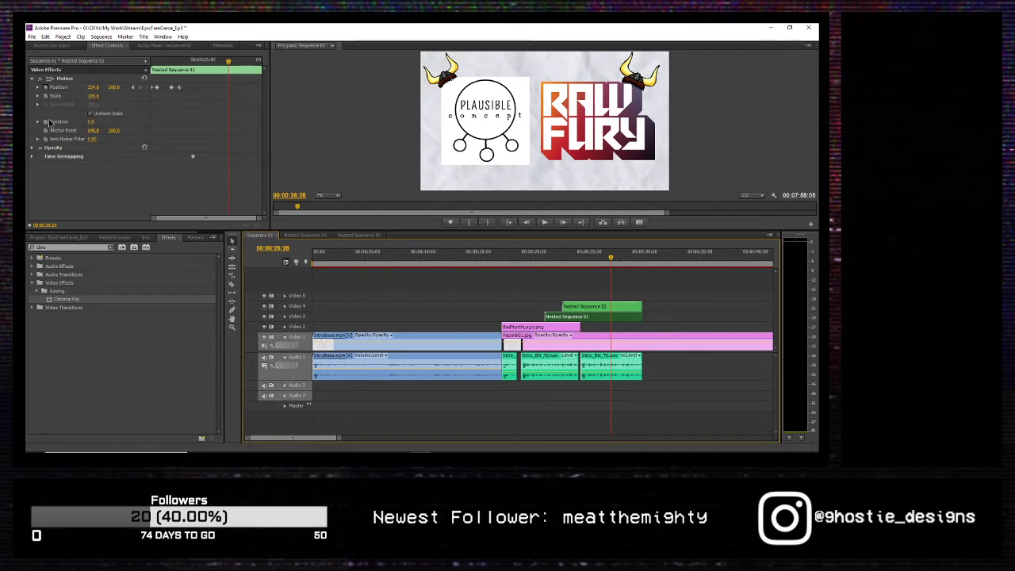
{"action": "left_click", "coordinate": [141, 89]}
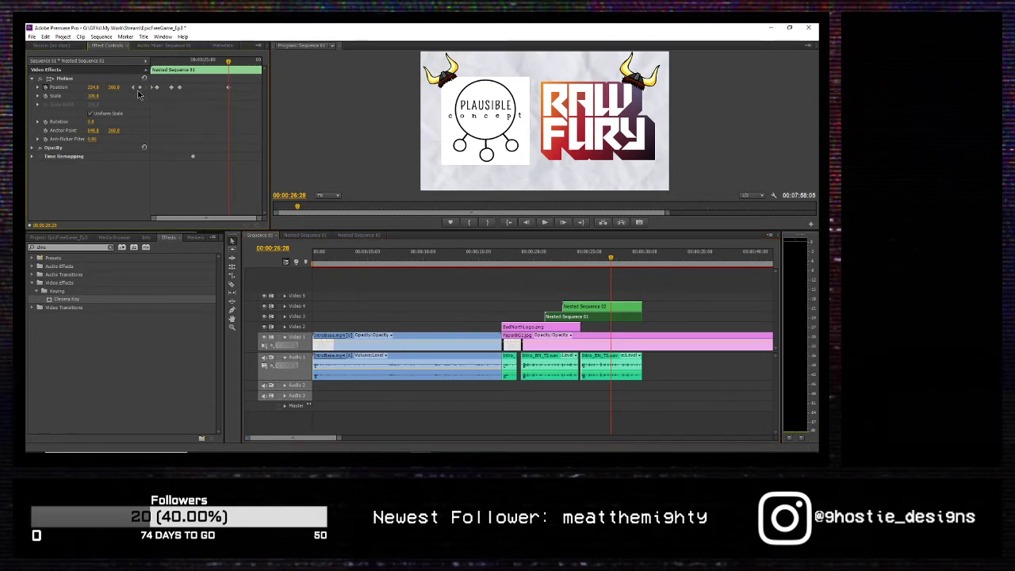
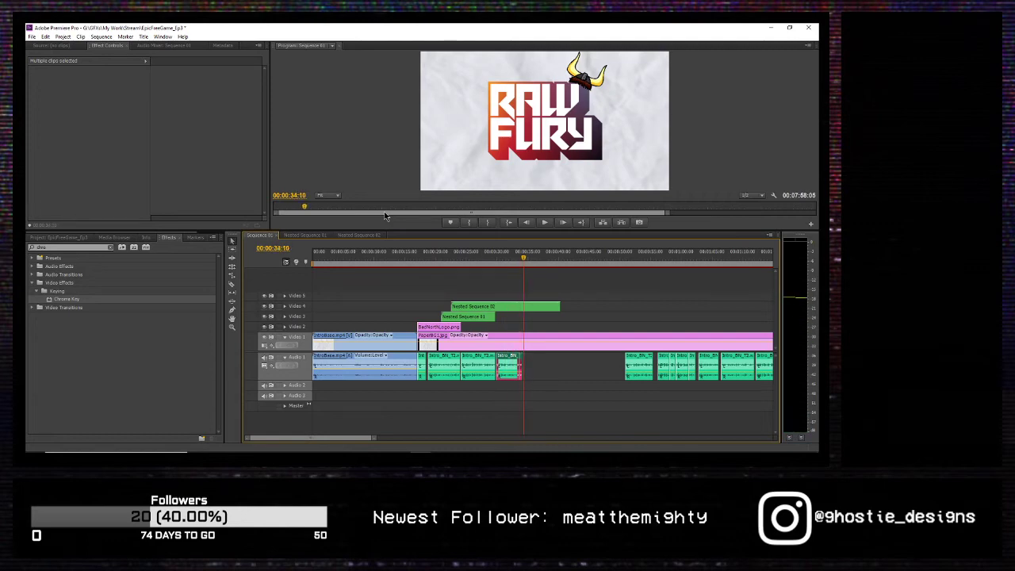
Step: Move the next voice clip to about 00:00:34:18 and extend the Raw Fury nest to about 50 seconds
{"action": "left_click_drag", "start_coordinate": [639, 367], "coordinate": [538, 367]}
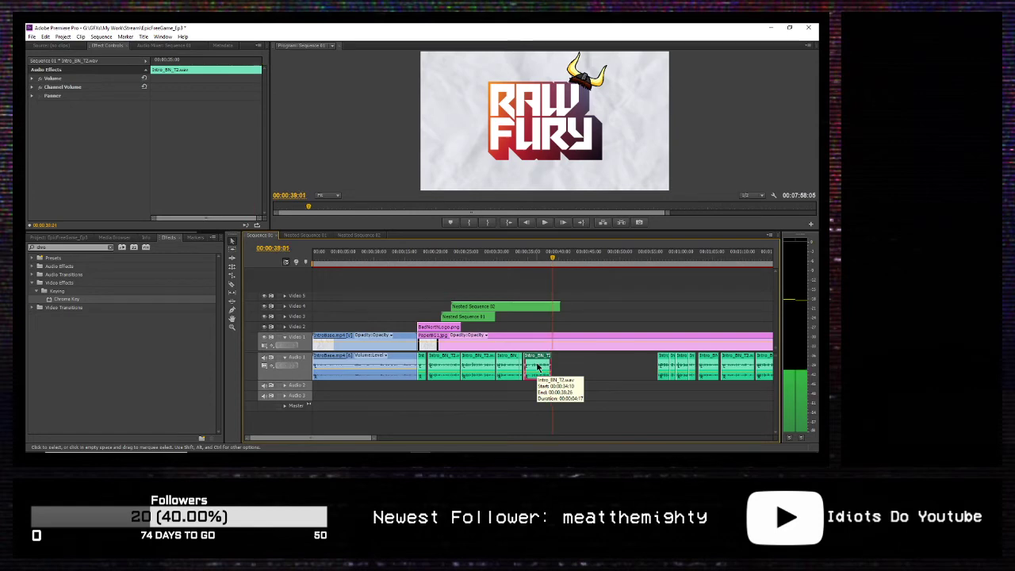
{"action": "key", "text": "space"}
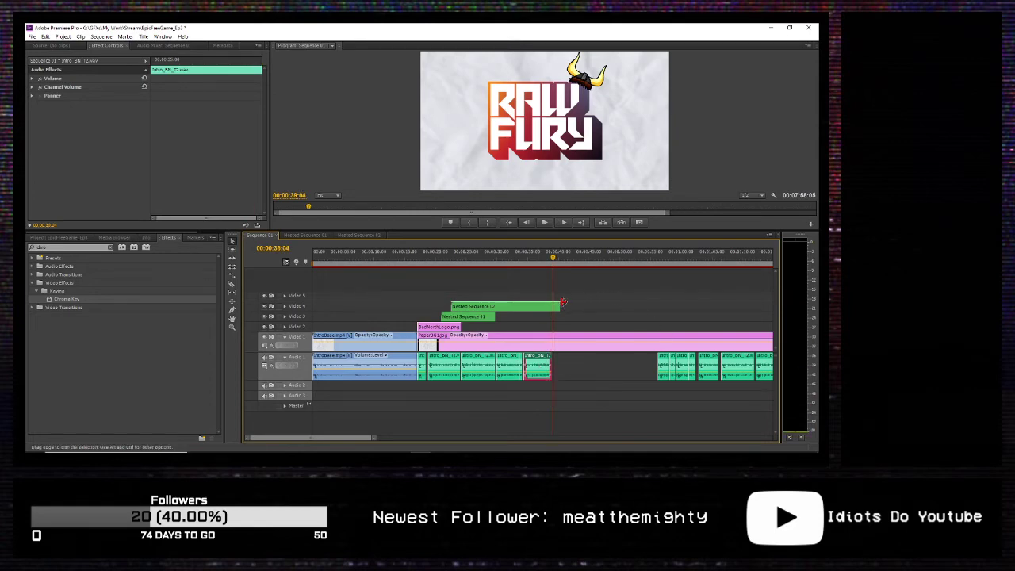
{"action": "left_click_drag", "start_coordinate": [561, 305], "coordinate": [623, 305]}
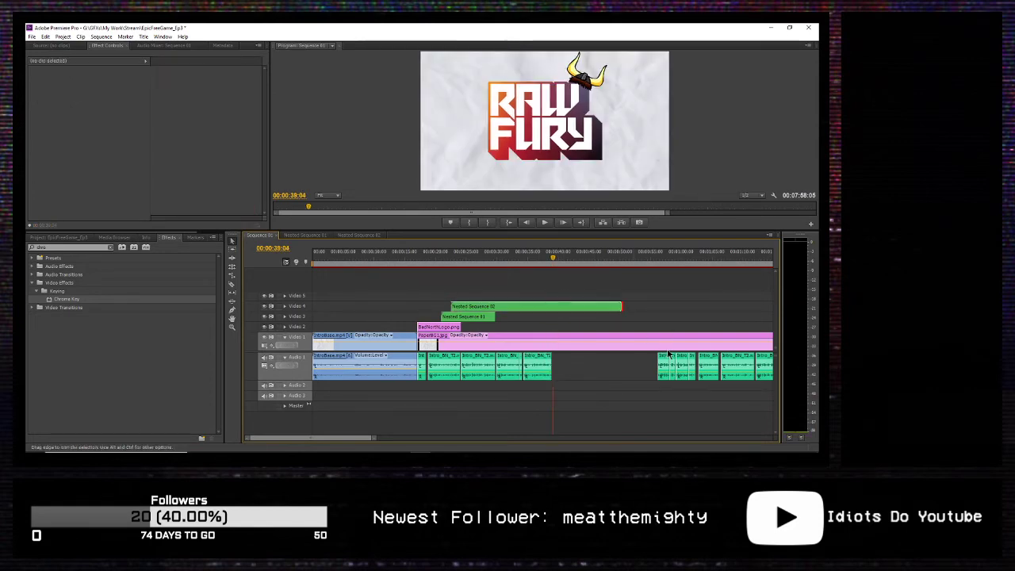
Step: Move the next group of voice clips to about 00:00:39:04, against the end of the preceding clip, and play them
{"action": "left_click_drag", "start_coordinate": [652, 365], "coordinate": [561, 349]}
{"action": "key", "text": "space"}
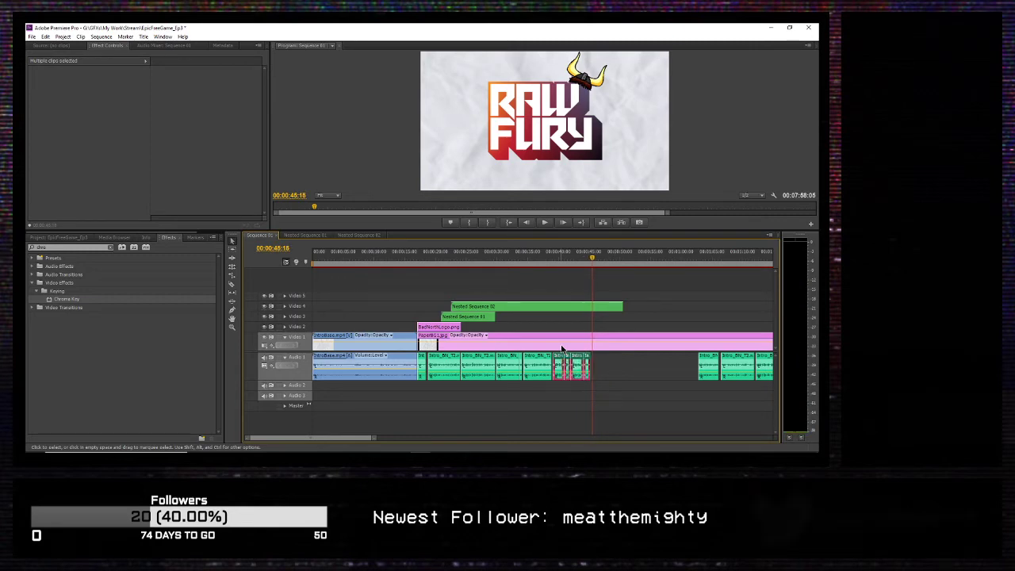
Step: Play the logo section from about 00:00:27:24 and add a position keyframe to the Raw Fury nest at 00:00:30:18
{"action": "left_click_drag", "start_coordinate": [591, 264], "coordinate": [479, 273]}
{"action": "key", "text": "space"}
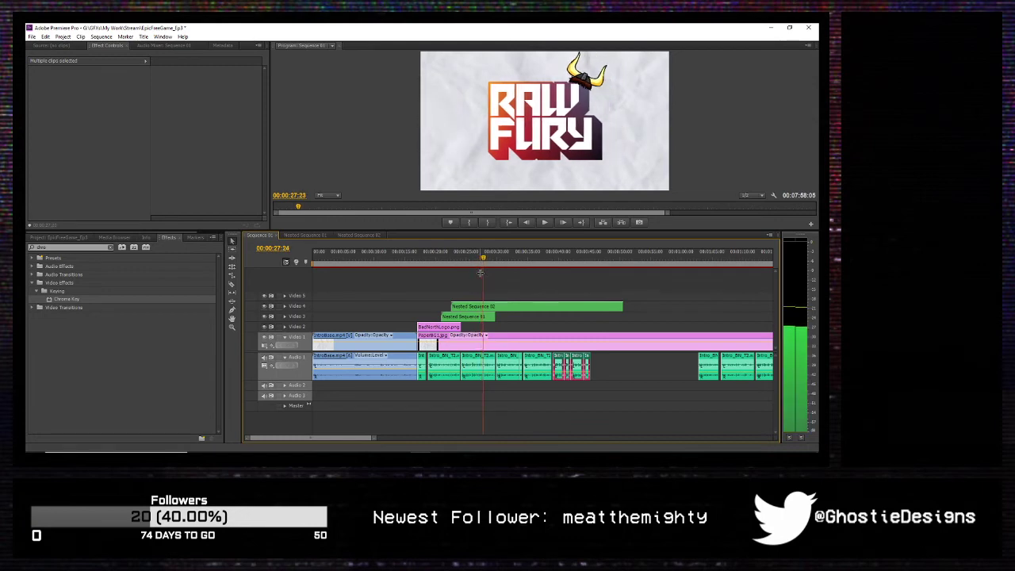
{"action": "key", "text": "space"}
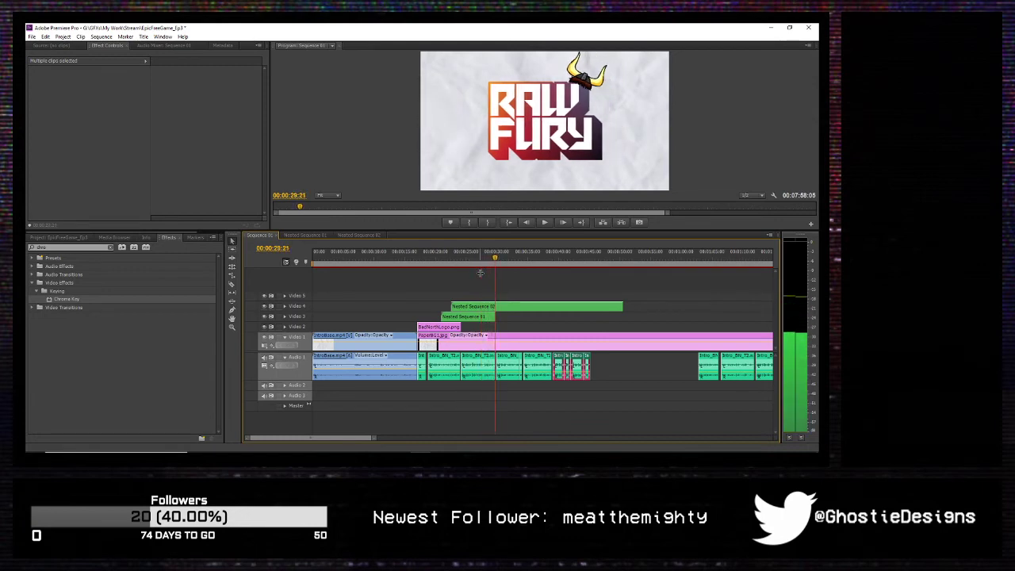
{"action": "key", "text": "space"}
{"action": "key", "text": "space"}
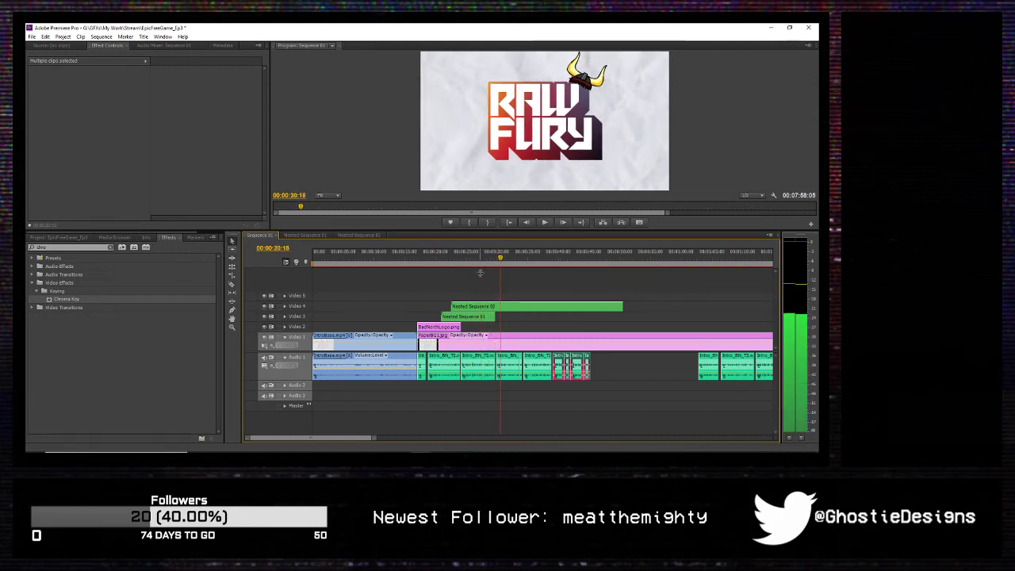
{"action": "left_click", "coordinate": [508, 307]}
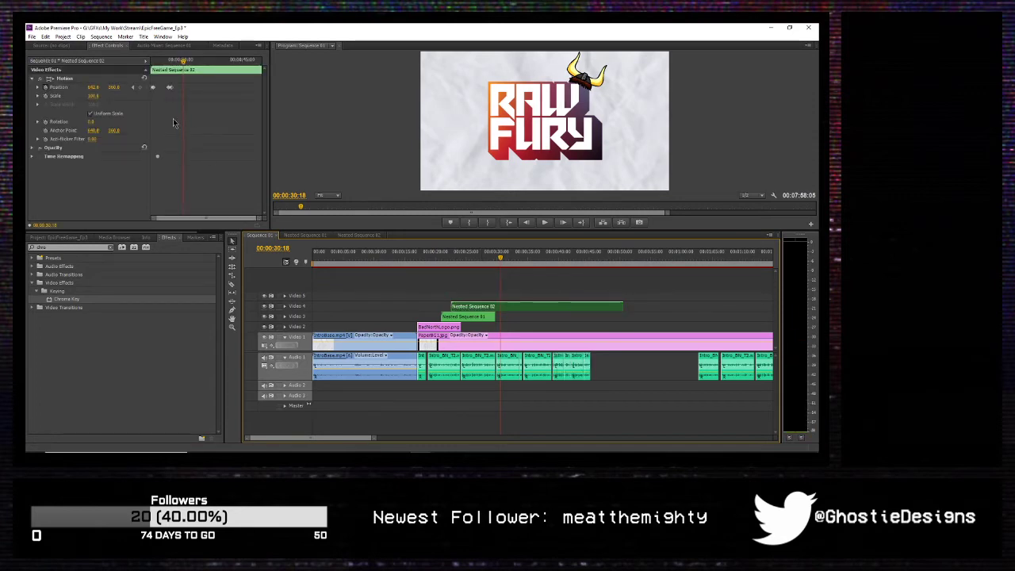
{"action": "left_click", "coordinate": [140, 88]}
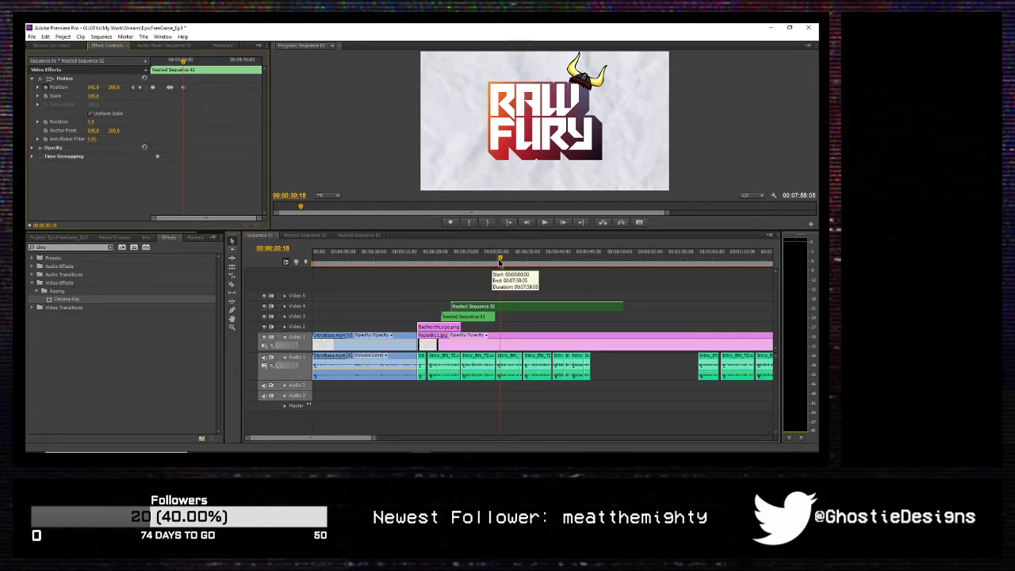
Step: Add position and scale keyframes to the Raw Fury nest at about 00:00:29:29
{"action": "left_click_drag", "start_coordinate": [501, 257], "coordinate": [497, 258]}
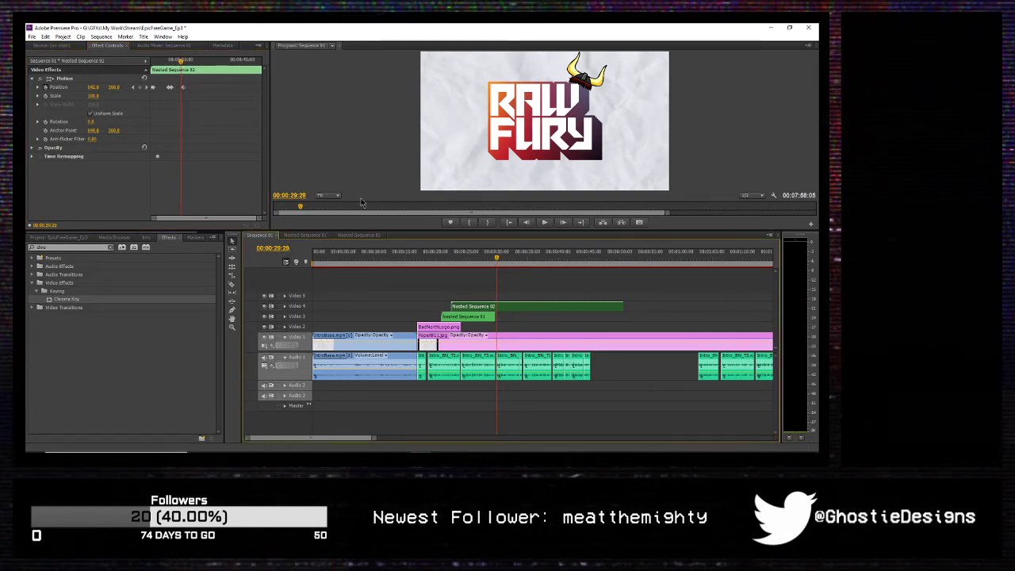
{"action": "left_click", "coordinate": [146, 88]}
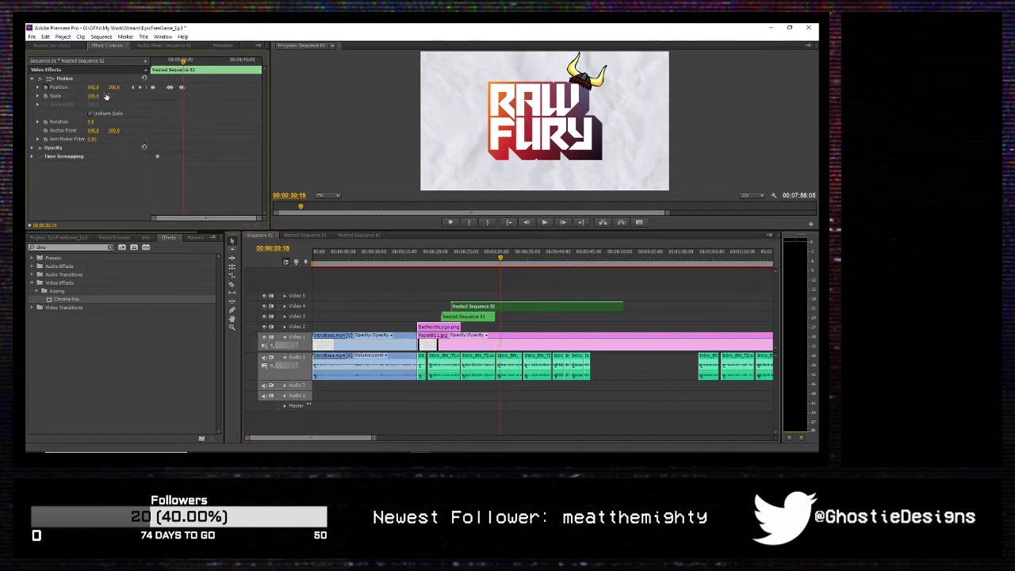
{"action": "left_click", "coordinate": [134, 88]}
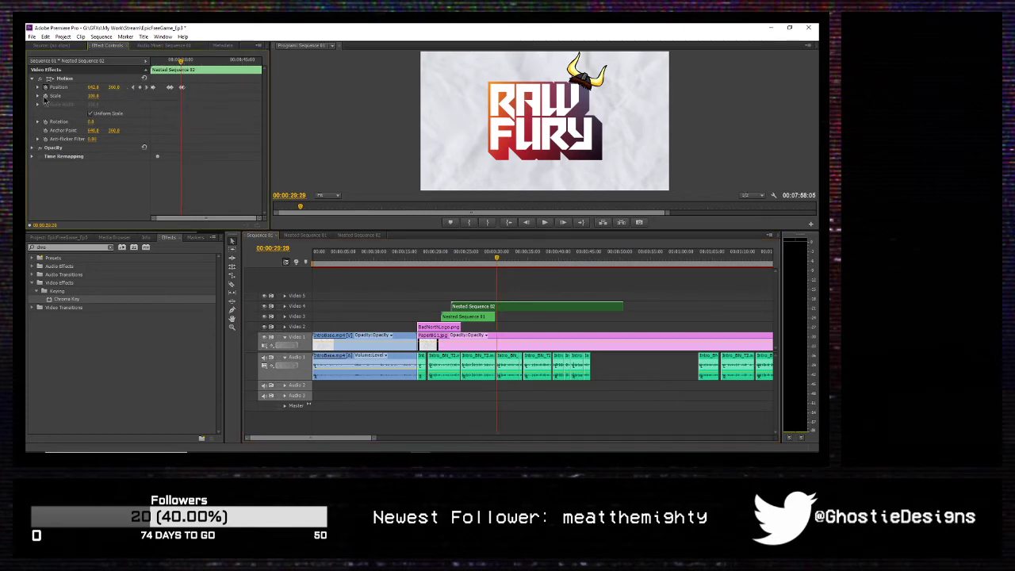
Step: At 00:00:30:18, scale the Raw Fury nest to about 55% and lower its vertical position to about 566
{"action": "left_click", "coordinate": [145, 92]}
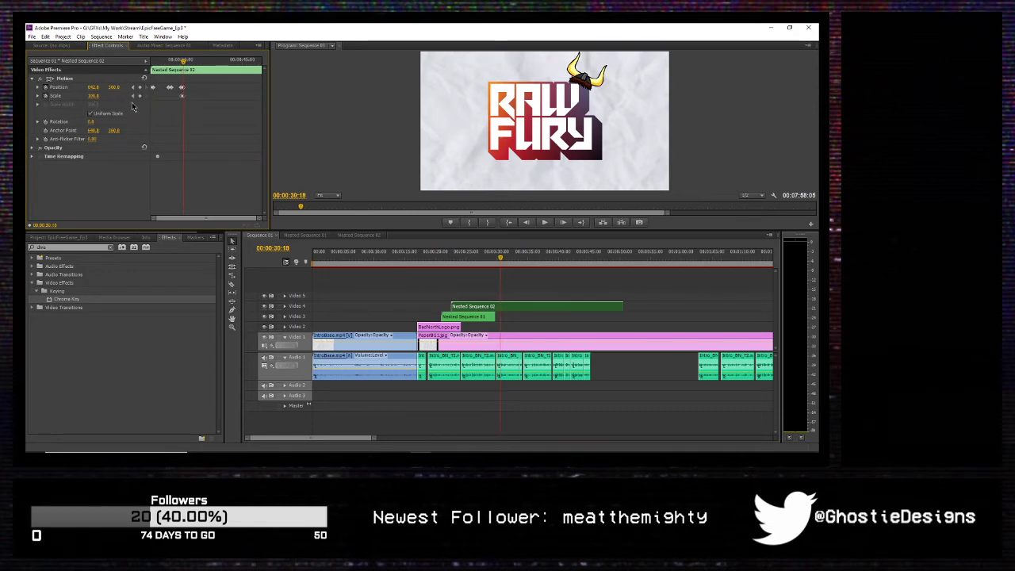
{"action": "left_click_drag", "start_coordinate": [92, 96], "coordinate": [142, 87]}
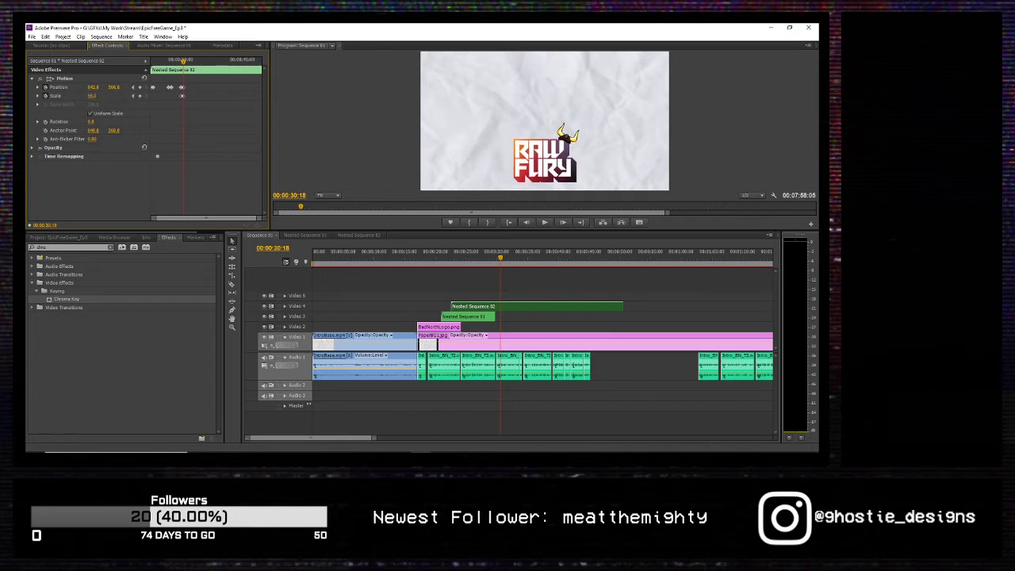
{"action": "mouse_move", "coordinate": [92, 96]}
{"action": "left_mouse_down"}
{"action": "mouse_move", "coordinate": [48, 96]}
{"action": "mouse_move", "coordinate": [92, 96]}
{"action": "left_mouse_up"}
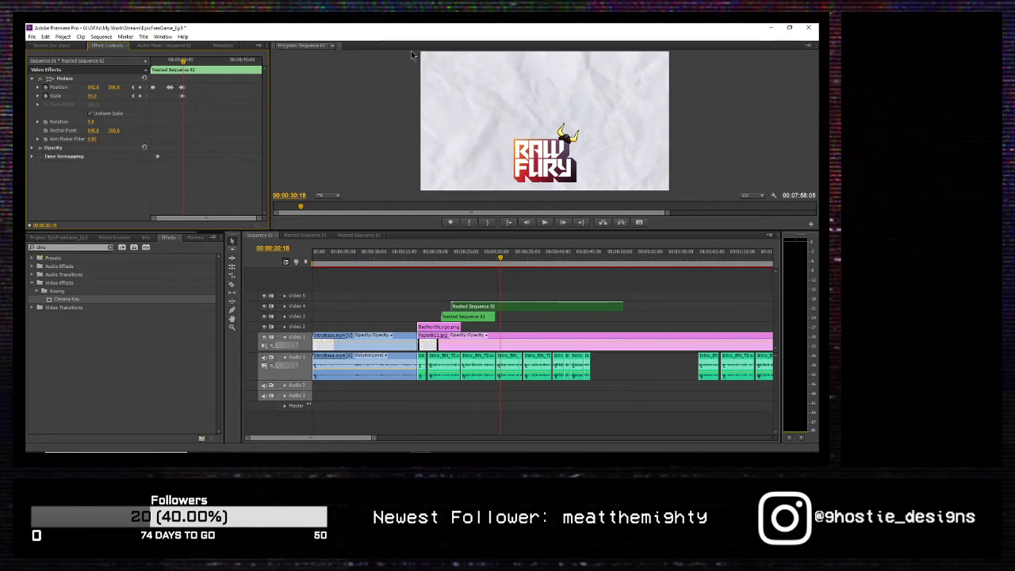
Step: Play back the Raw Fury logo's shrinking move from about 00:00:29:23
{"action": "key", "text": "Left"}
{"action": "key", "text": "Left"}
{"action": "key", "text": "Left"}
{"action": "key", "text": "Left"}
{"action": "key", "text": "Left"}
{"action": "key", "text": "Left"}
{"action": "key", "text": "Left"}
{"action": "key", "text": "Left"}
{"action": "key", "text": "Left"}
{"action": "key", "text": "Left"}
{"action": "key", "text": "Left"}
{"action": "key", "text": "Left"}
{"action": "key", "text": "Left"}
{"action": "key", "text": "Left"}
{"action": "key", "text": "Left"}
{"action": "key", "text": "Left"}
{"action": "key", "text": "Left"}
{"action": "key", "text": "Left"}
{"action": "key", "text": "Left"}
{"action": "key", "text": "Left"}
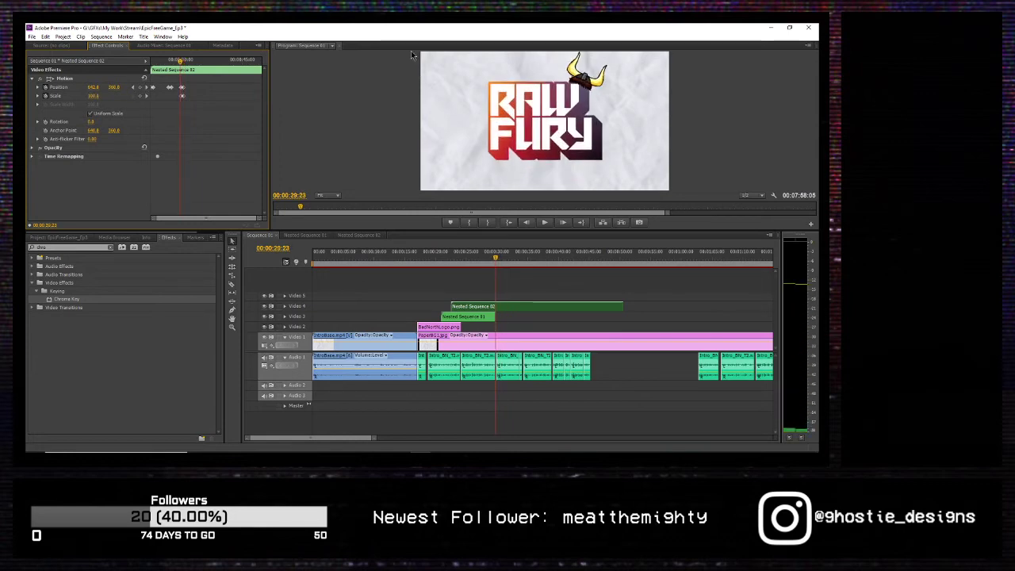
{"action": "key", "text": "space"}
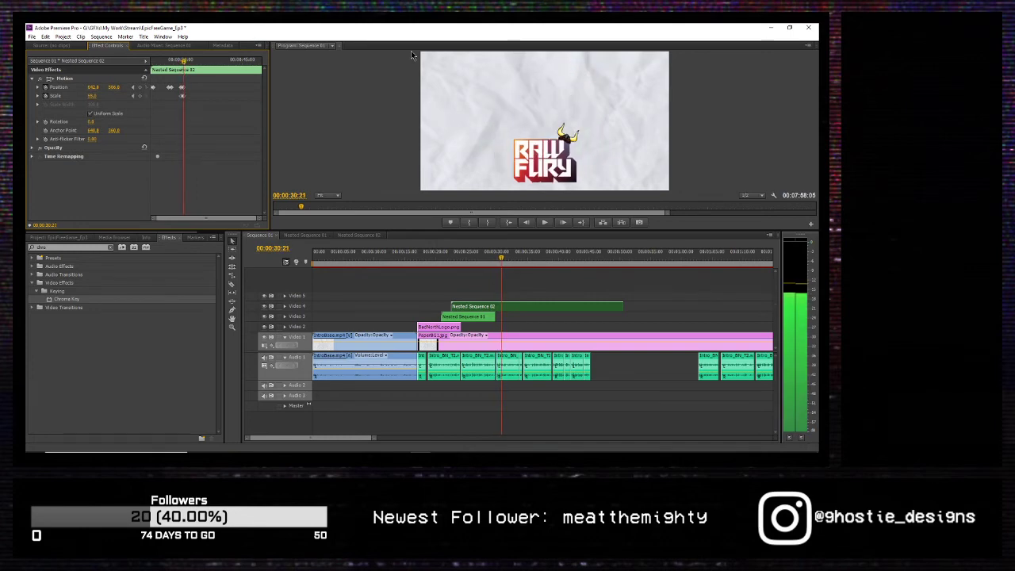
Step: Place the portrait photo of the man against the colourful background on Video 5 at 00:00:30:26, above the Raw Fury nest
{"action": "key", "text": "Left"}
{"action": "key", "text": "Left"}
{"action": "key", "text": "Left"}
{"action": "key", "text": "Right"}
{"action": "key", "text": "Right"}
{"action": "key", "text": "Right"}
{"action": "key", "text": "Right"}
{"action": "key", "text": "Right"}
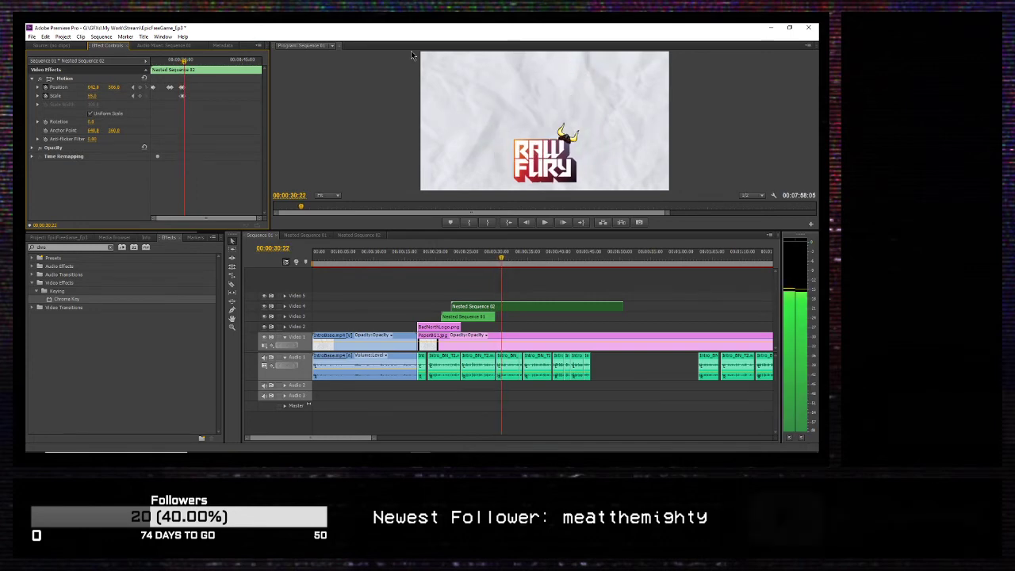
{"action": "key", "text": "Right"}
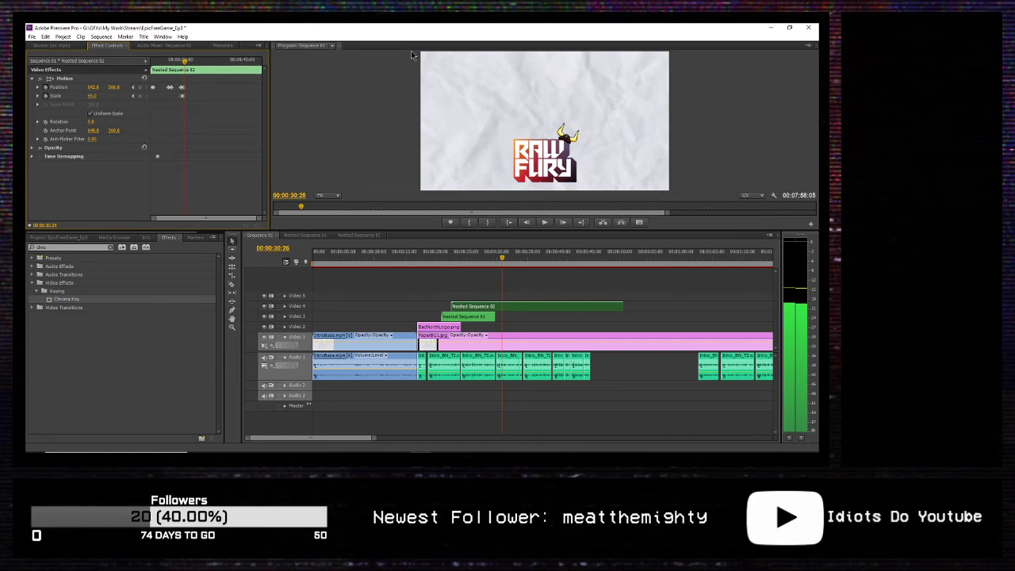
{"action": "left_click", "coordinate": [59, 237]}
{"action": "scroll", "coordinate": [138, 388], "scroll_direction": "up", "scroll_amount": 4}
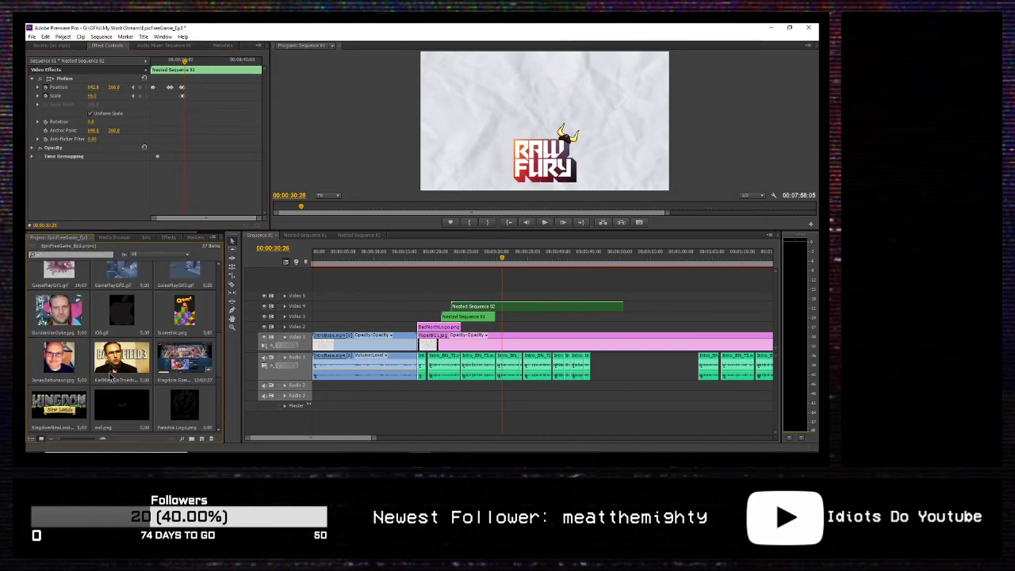
{"action": "left_click_drag", "start_coordinate": [58, 311], "coordinate": [509, 299]}
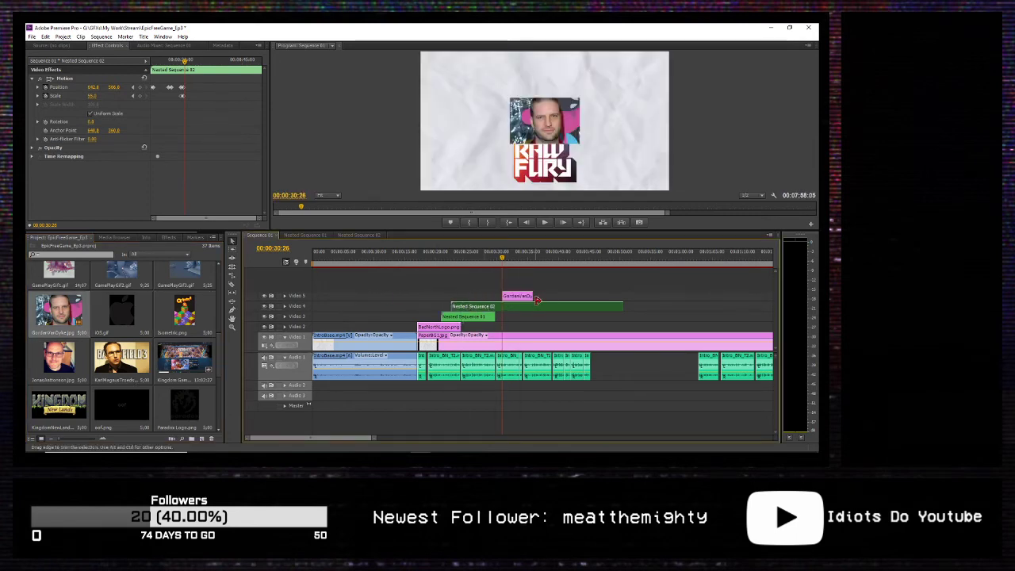
Step: Listen to the voice clip up to 00:00:33:11 and place EADice Logo.png on Video 6 directly above the portrait clip
{"action": "key", "text": "space"}
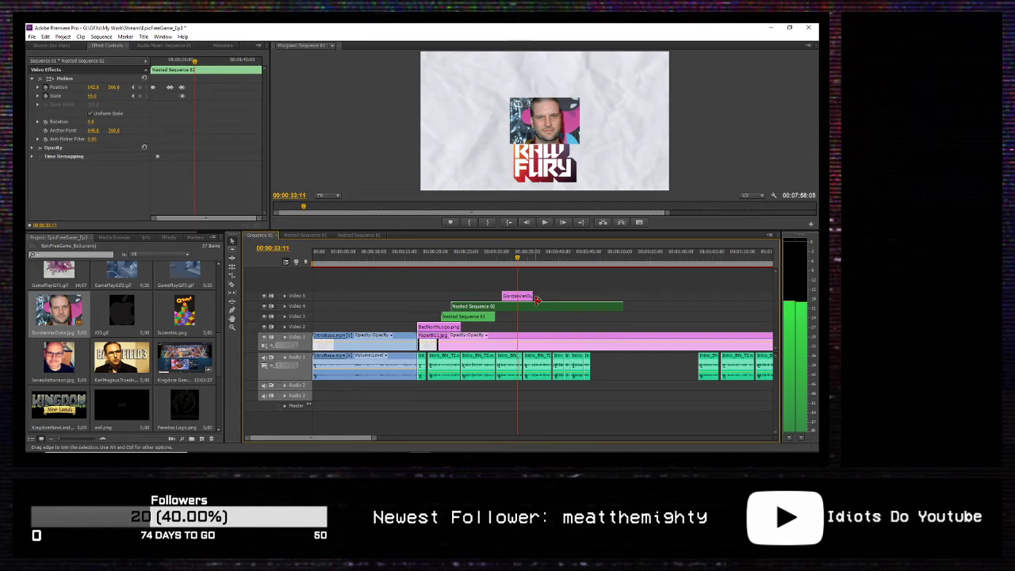
{"action": "scroll", "coordinate": [184, 349], "scroll_direction": "down", "scroll_amount": 3}
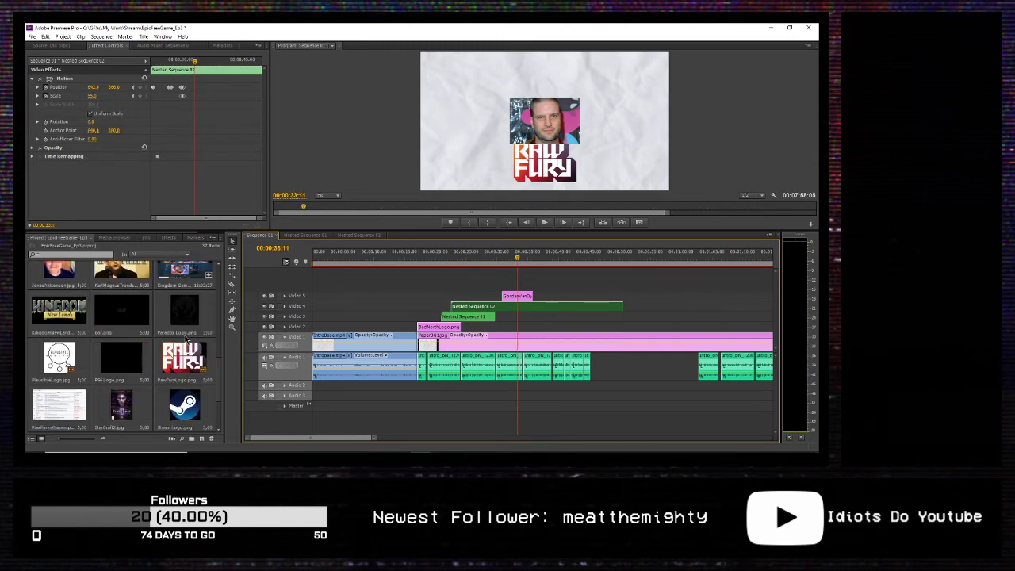
{"action": "scroll", "coordinate": [184, 349], "scroll_direction": "up", "scroll_amount": 2}
{"action": "scroll", "coordinate": [184, 347], "scroll_direction": "down", "scroll_amount": 3}
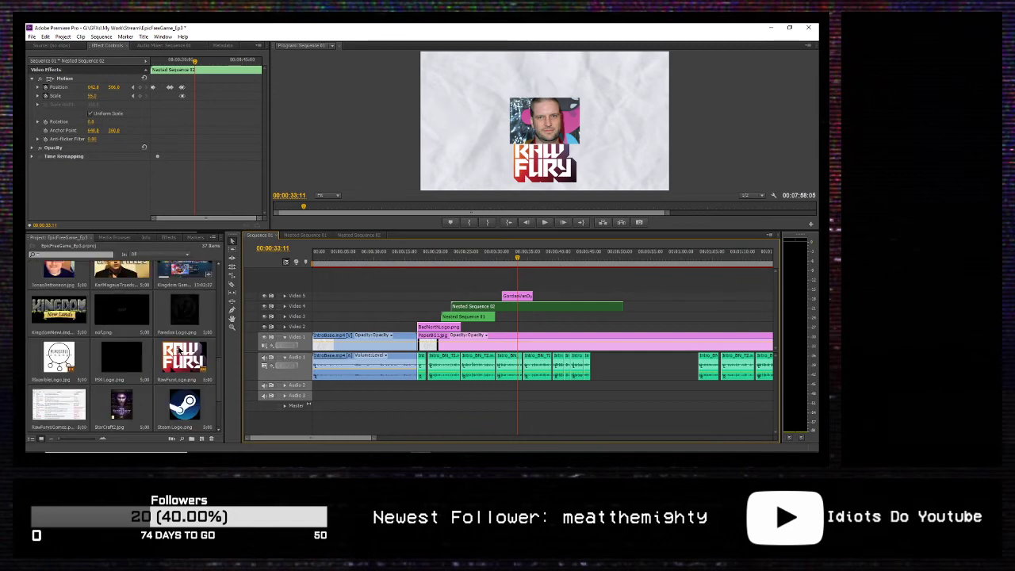
{"action": "scroll", "coordinate": [181, 353], "scroll_direction": "up", "scroll_amount": 5}
{"action": "scroll", "coordinate": [171, 361], "scroll_direction": "up", "scroll_amount": 1}
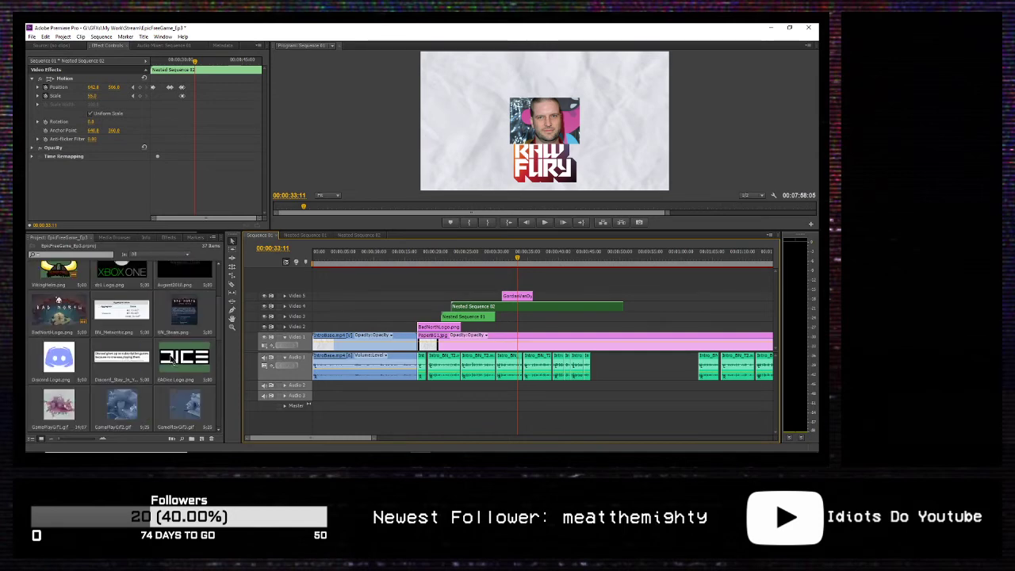
{"action": "left_click_drag", "start_coordinate": [179, 356], "coordinate": [537, 286]}
{"action": "left_click", "coordinate": [528, 286]}
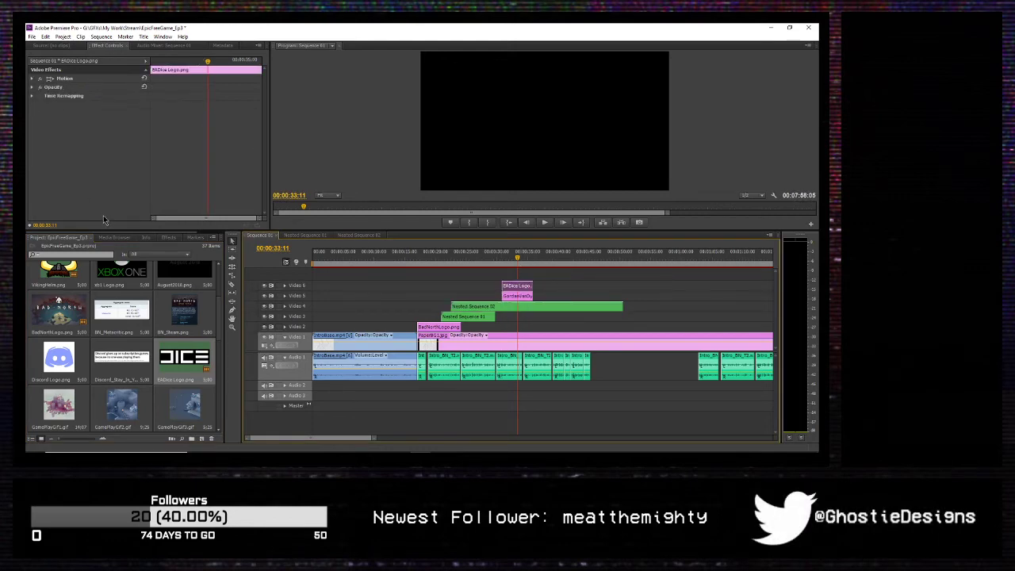
Step: Apply the Chroma Key effect to the EADice Logo clip and sample its green background as the key colour
{"action": "left_click", "coordinate": [168, 237]}
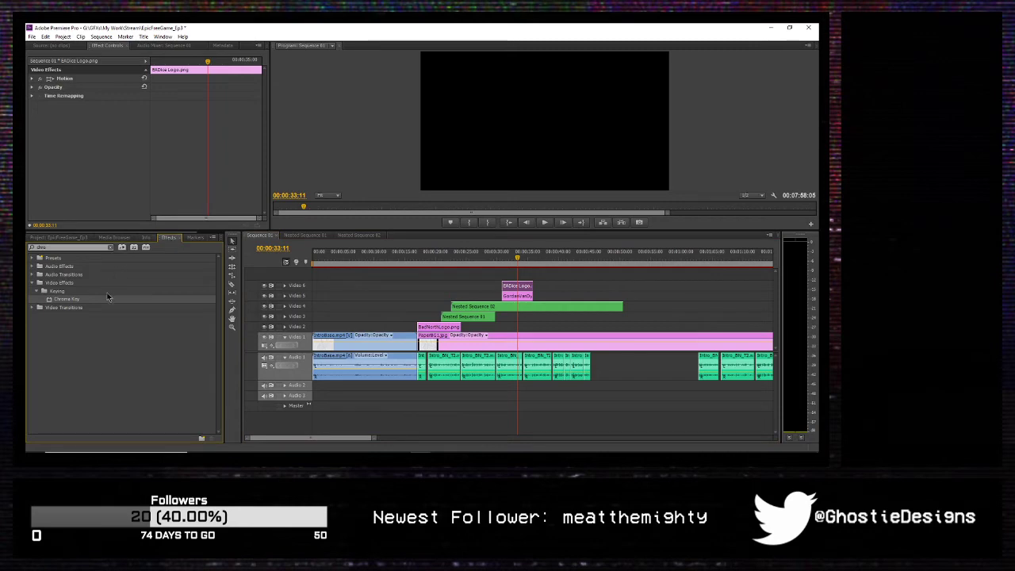
{"action": "left_click_drag", "start_coordinate": [107, 299], "coordinate": [87, 154]}
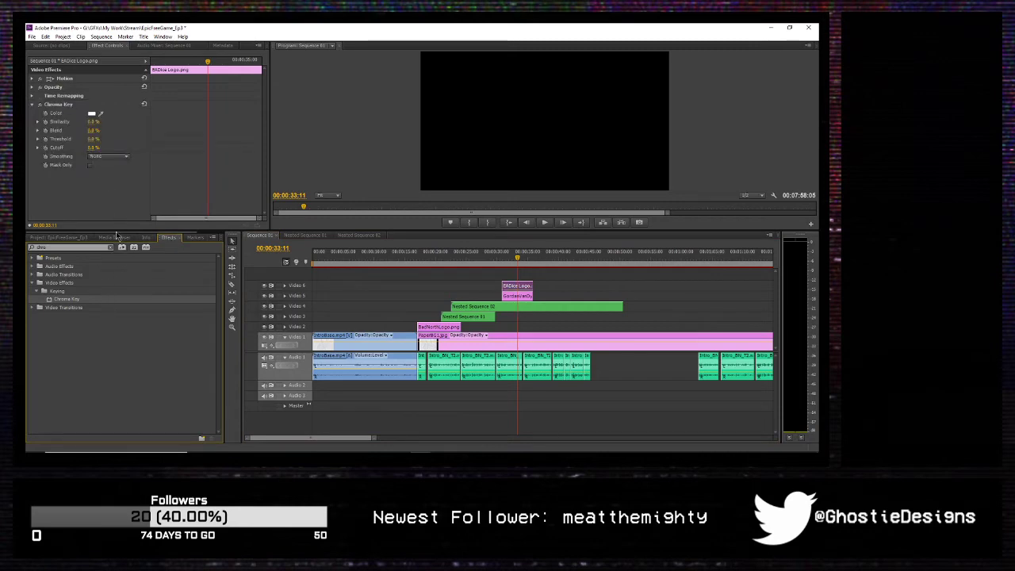
{"action": "left_click", "coordinate": [57, 237]}
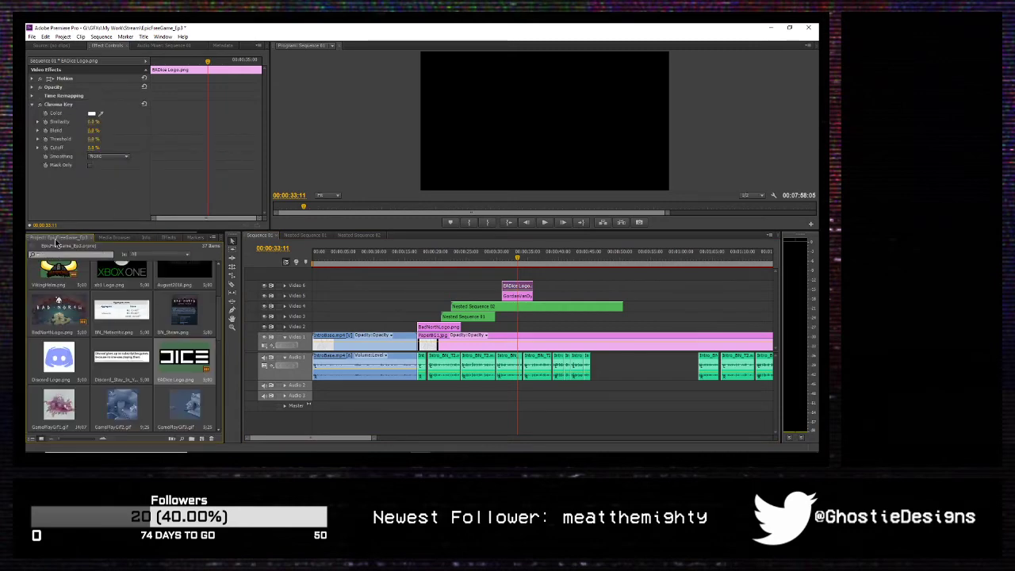
{"action": "left_click", "coordinate": [517, 261]}
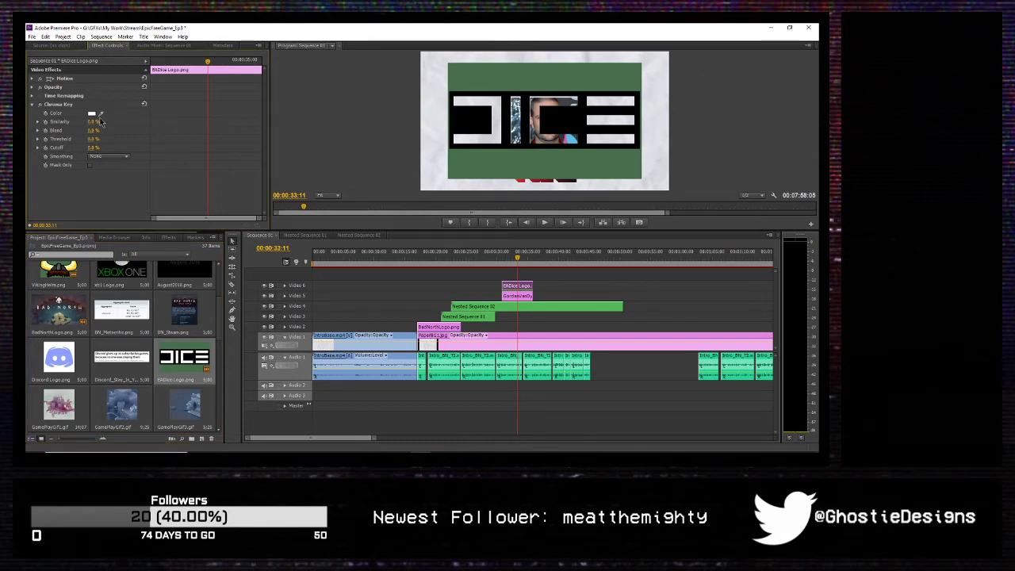
{"action": "left_click", "coordinate": [512, 152]}
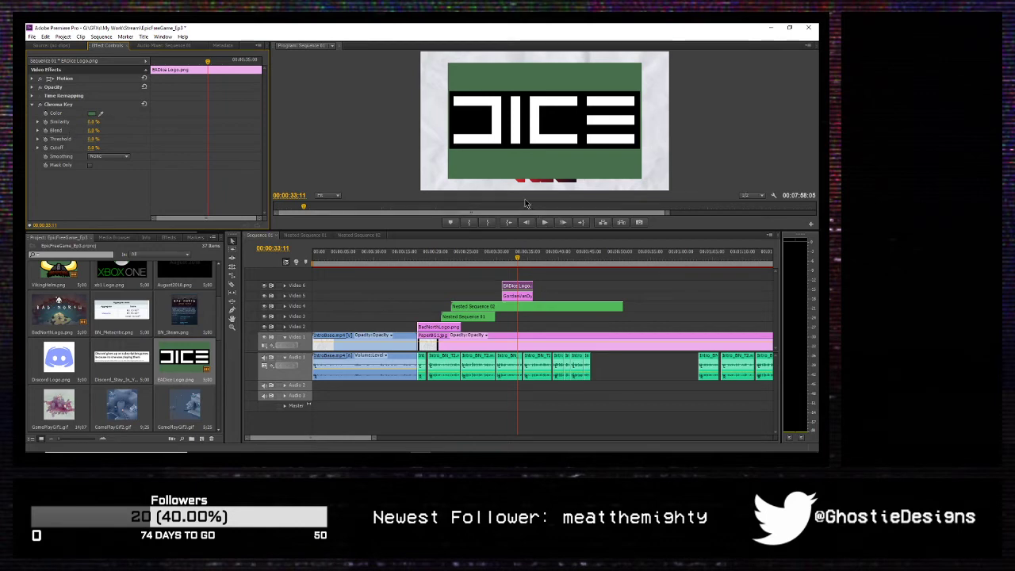
Step: Toggle the Chroma Key's Mask Only option and re-sample the DICE logo's green background as the key colour
{"action": "left_click_drag", "start_coordinate": [518, 261], "coordinate": [514, 261]}
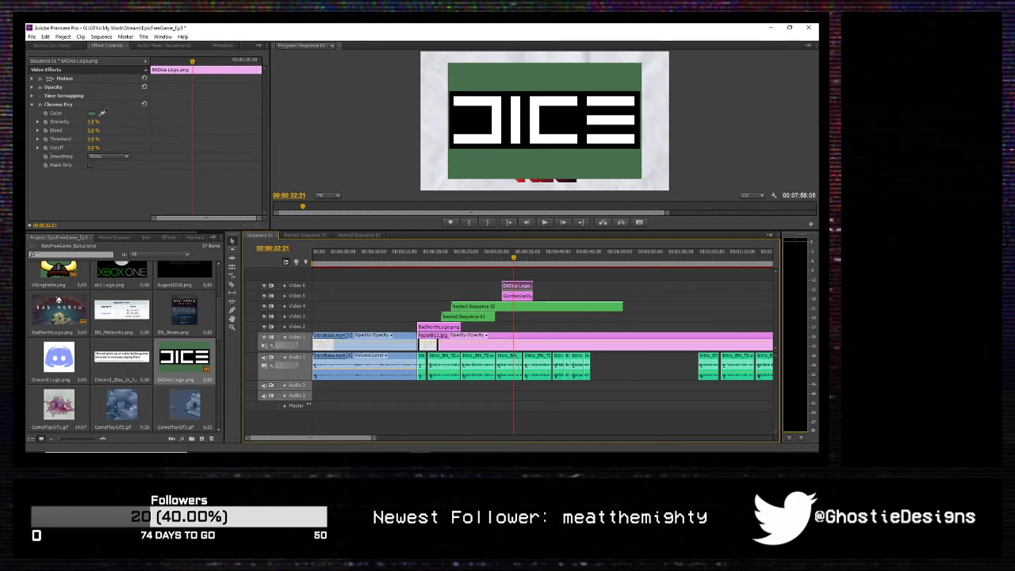
{"action": "left_click", "coordinate": [89, 169]}
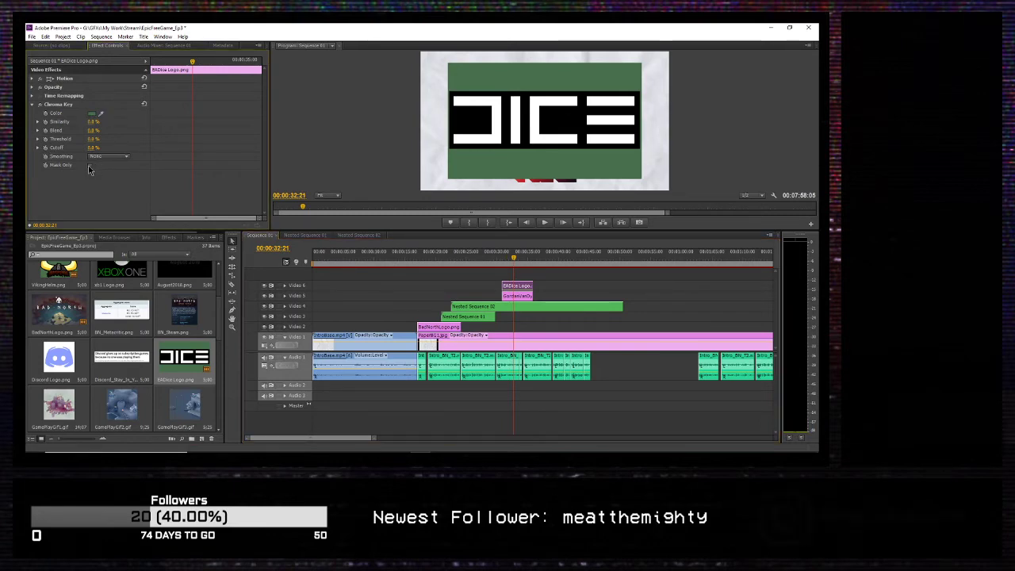
{"action": "left_click", "coordinate": [89, 167]}
{"action": "left_click", "coordinate": [89, 166]}
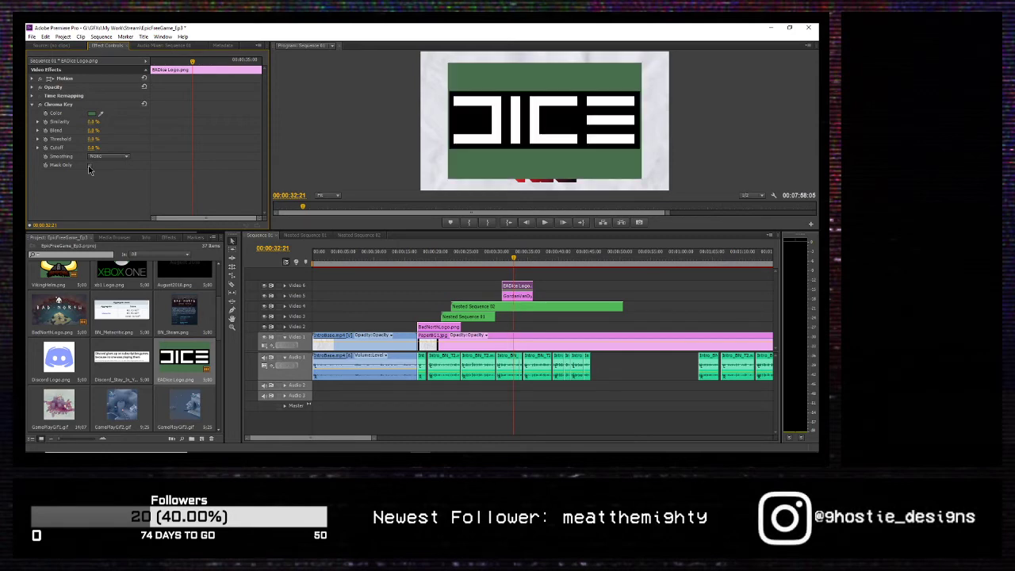
{"action": "left_click", "coordinate": [93, 113]}
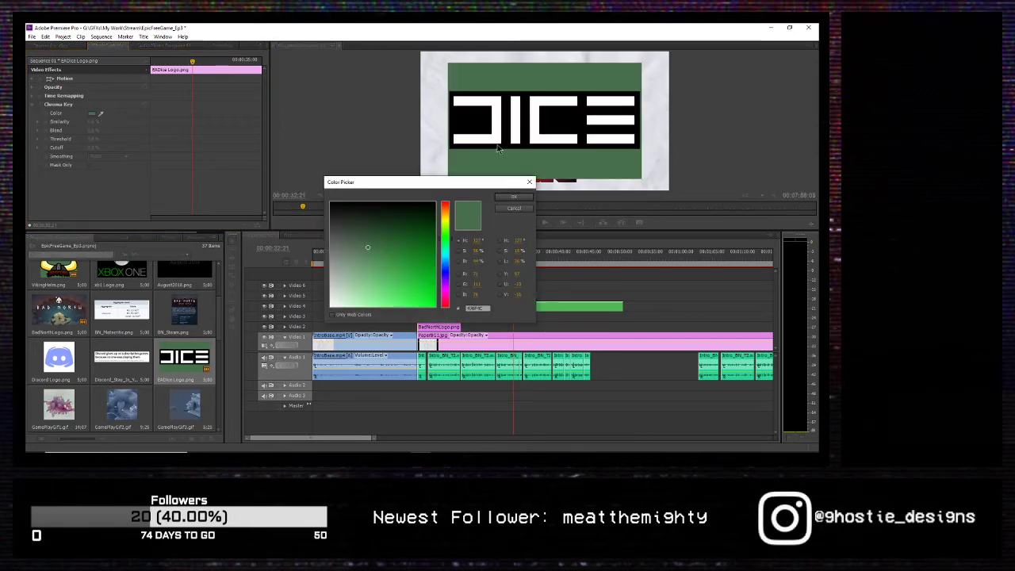
{"action": "left_click", "coordinate": [514, 198]}
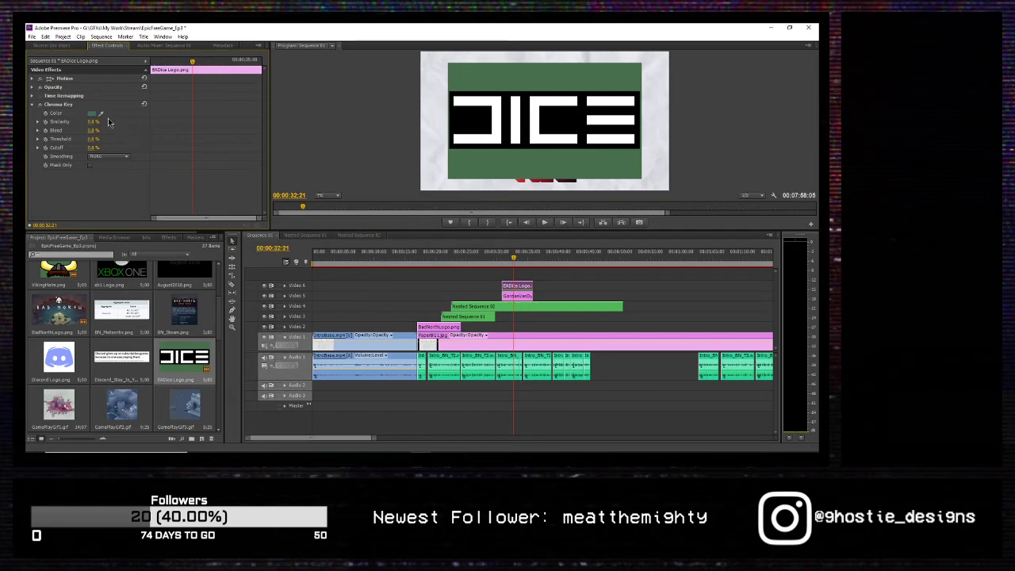
{"action": "left_click", "coordinate": [100, 114]}
{"action": "left_click", "coordinate": [475, 159]}
Step: Find the Crop effect and apply it to the EADice Logo clip on Video 6
{"action": "left_click", "coordinate": [32, 104]}
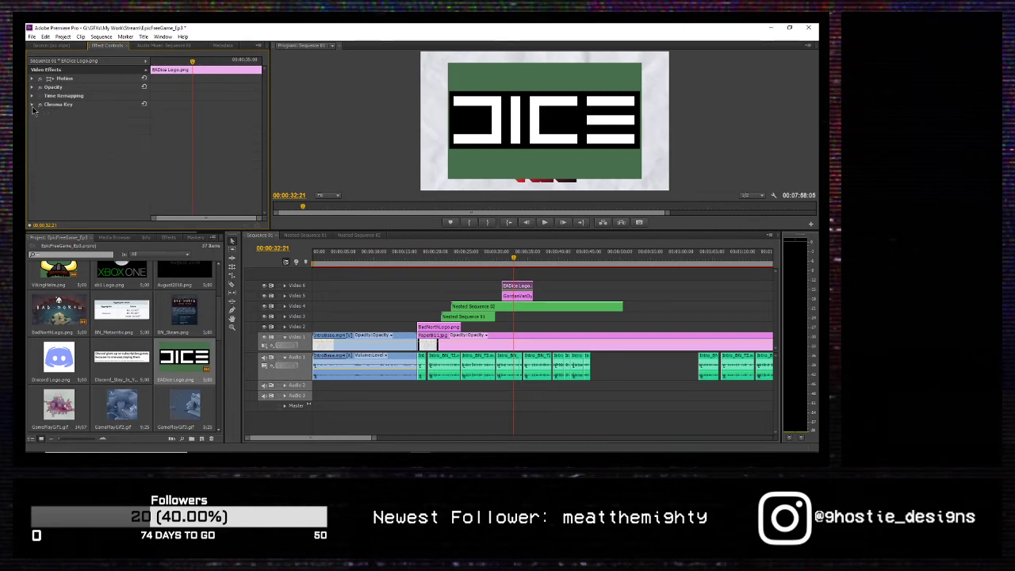
{"action": "left_click", "coordinate": [166, 238]}
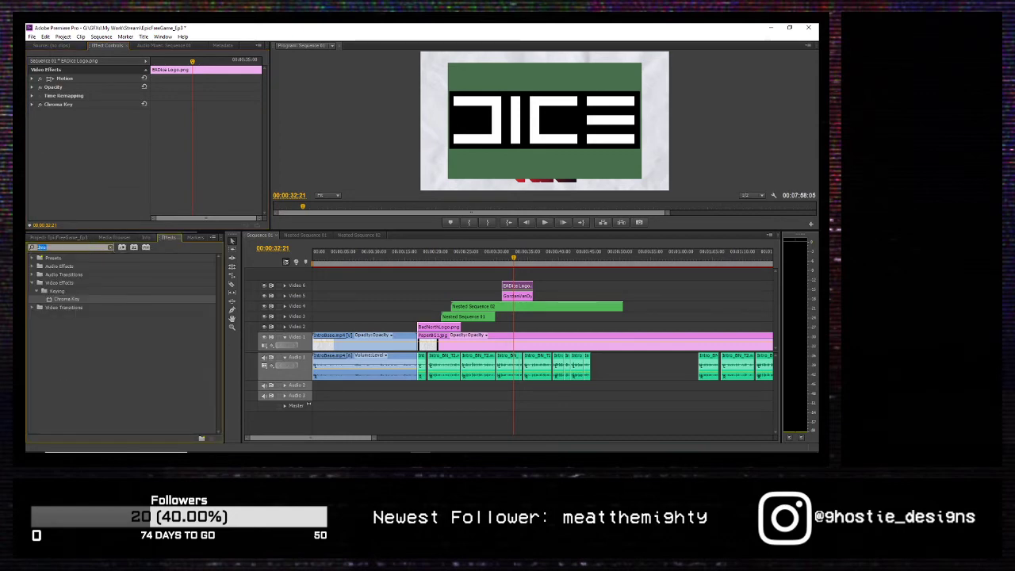
{"action": "type", "text": "crop"}
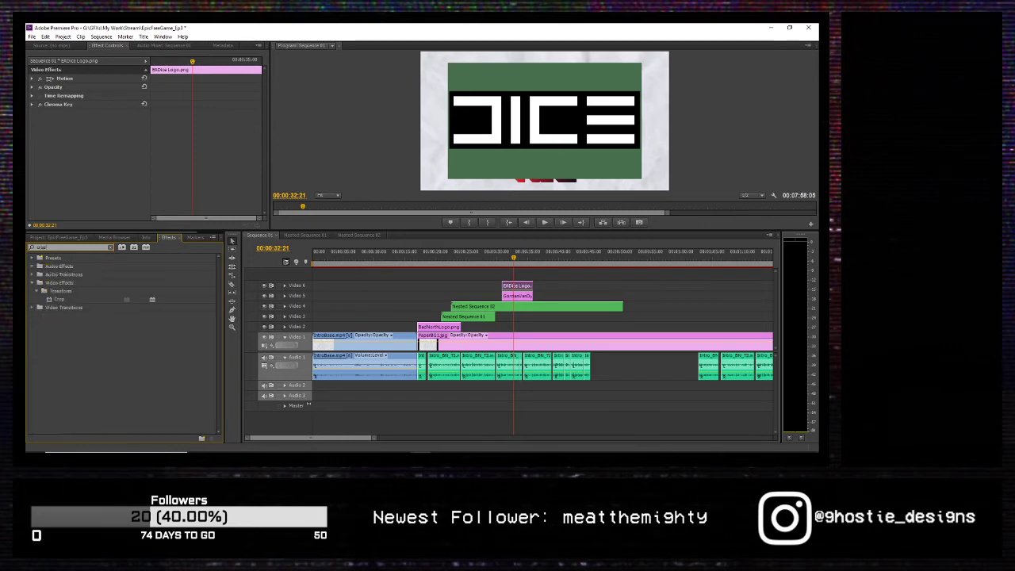
{"action": "left_click_drag", "start_coordinate": [62, 301], "coordinate": [94, 182]}
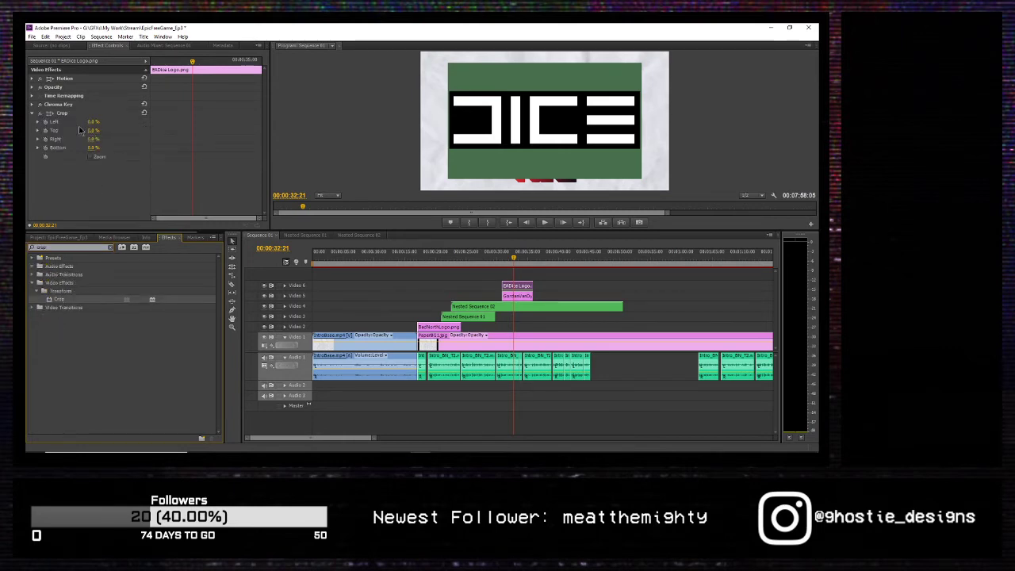
{"action": "left_click", "coordinate": [62, 113]}
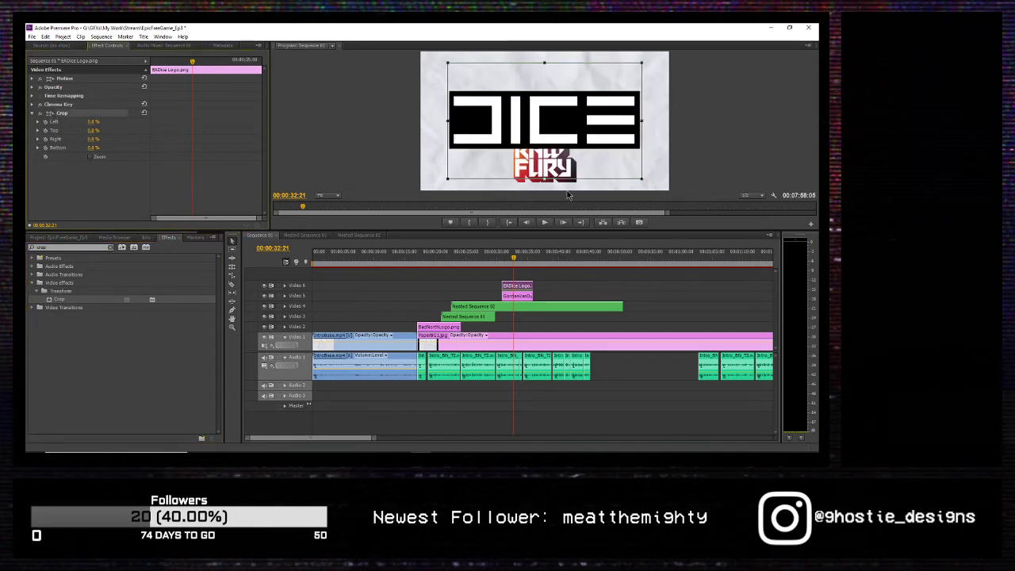
{"action": "left_click", "coordinate": [32, 114]}
{"action": "left_click", "coordinate": [88, 177]}
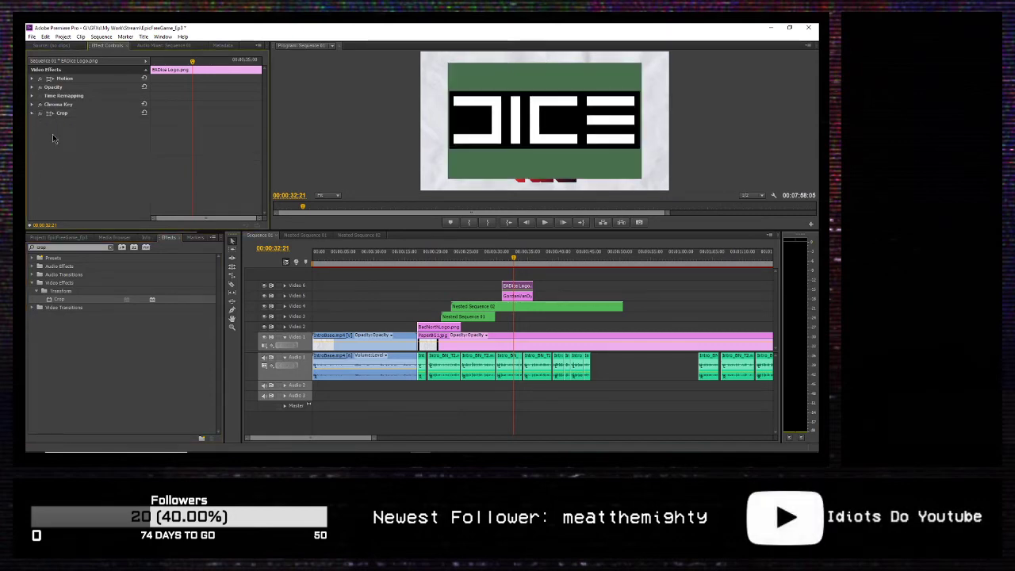
{"action": "left_click", "coordinate": [33, 113]}
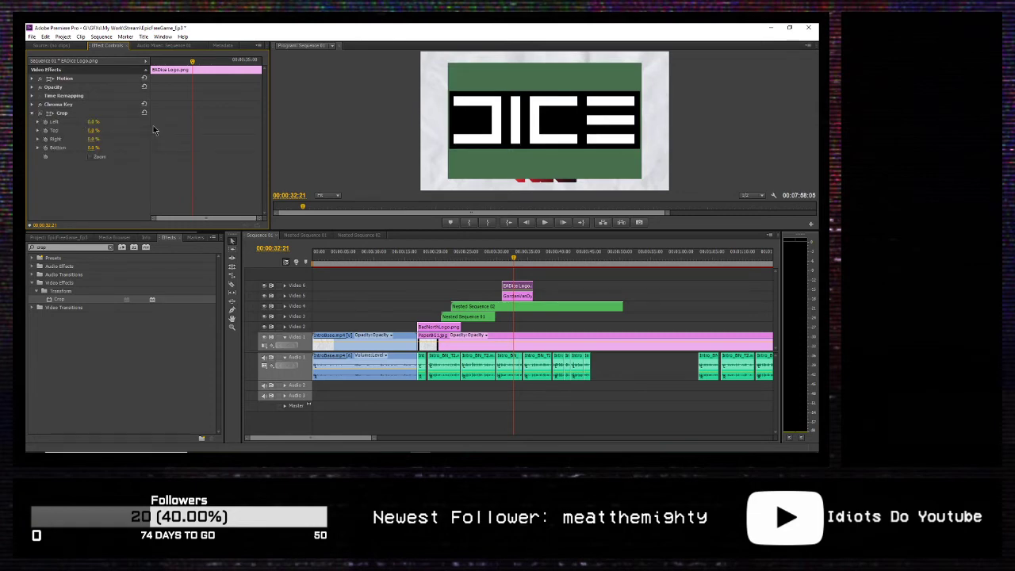
{"action": "left_click", "coordinate": [52, 79]}
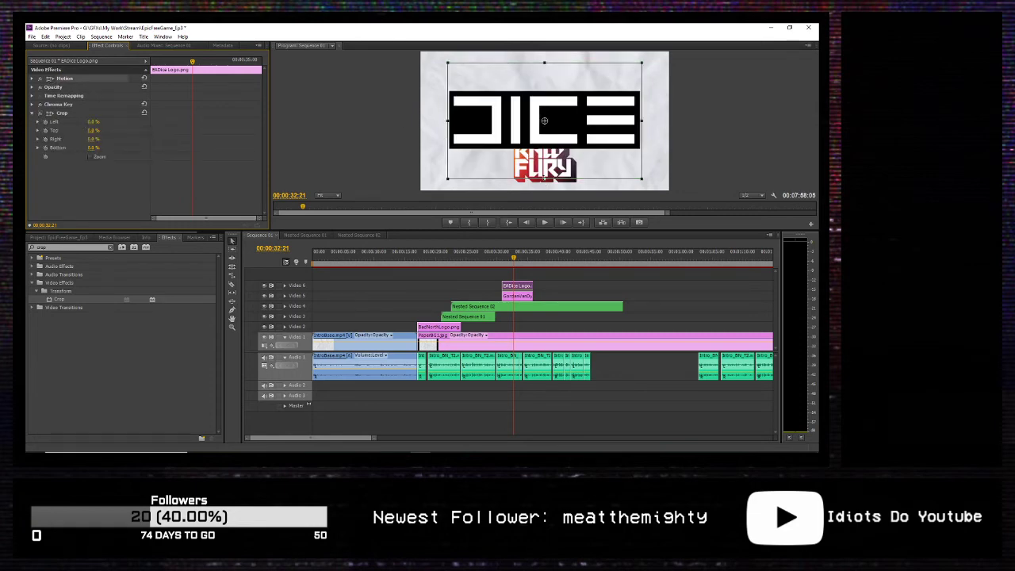
{"action": "left_click_drag", "start_coordinate": [544, 179], "coordinate": [546, 157]}
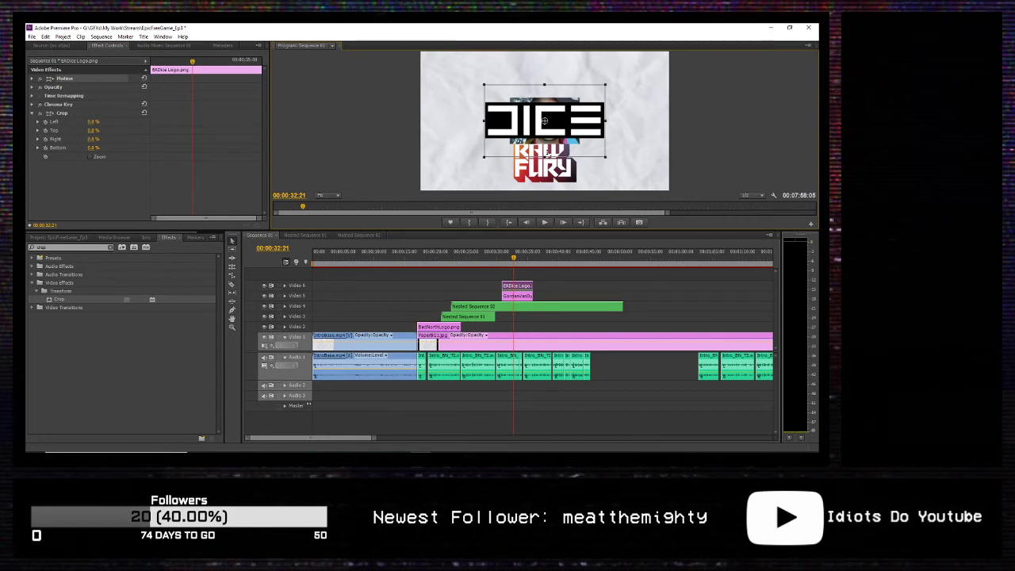
{"action": "key", "text": "ctrl+z"}
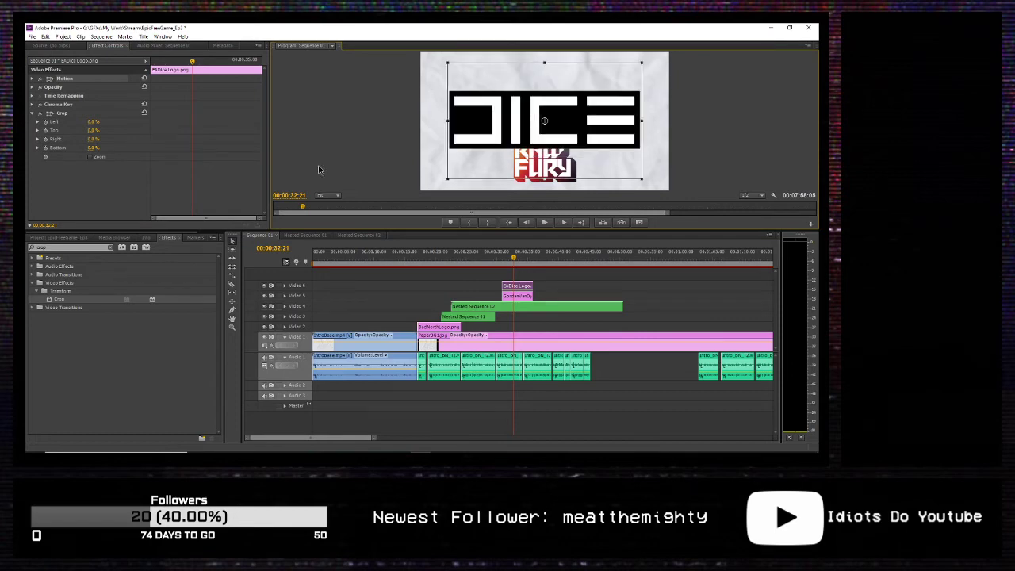
Step: Crop the DICE logo to its black rectangle, trimming about 1.1% from the left, 24.1% from the top and 26.2% from the bottom
{"action": "left_click", "coordinate": [51, 114]}
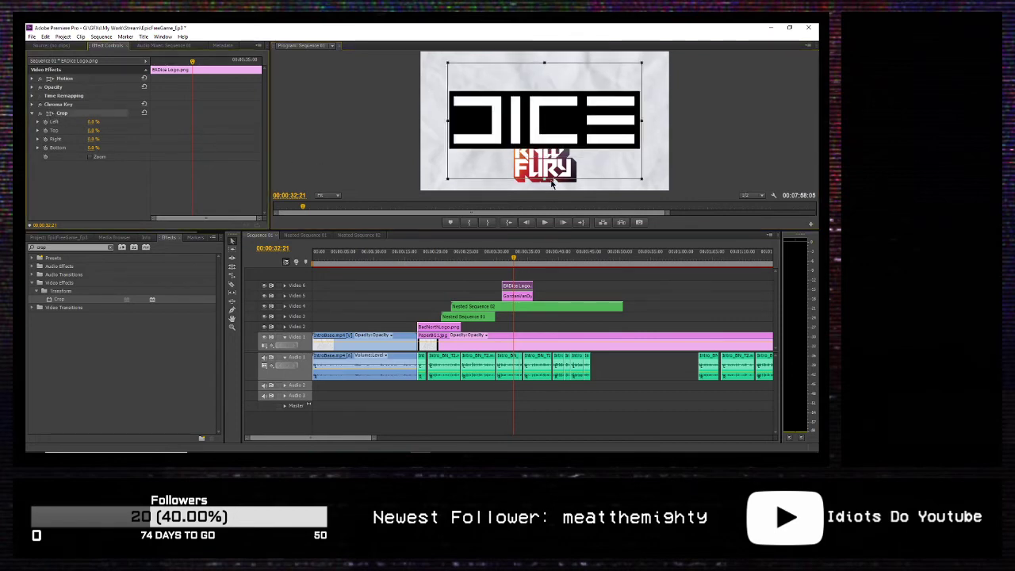
{"action": "left_click_drag", "start_coordinate": [544, 179], "coordinate": [544, 149]}
{"action": "left_click_drag", "start_coordinate": [547, 151], "coordinate": [546, 148]}
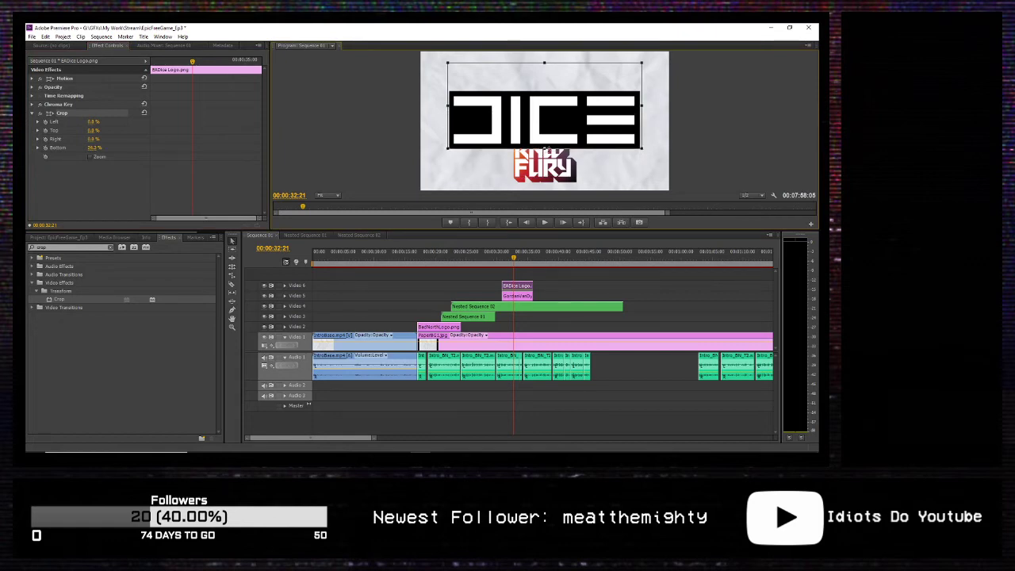
{"action": "left_click_drag", "start_coordinate": [448, 106], "coordinate": [452, 105]}
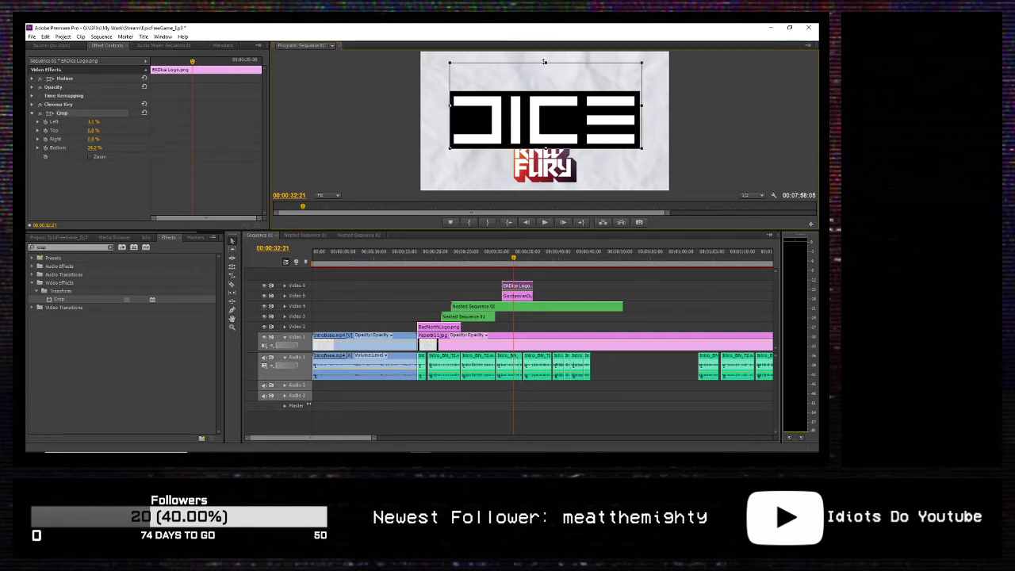
{"action": "left_click_drag", "start_coordinate": [541, 72], "coordinate": [544, 94]}
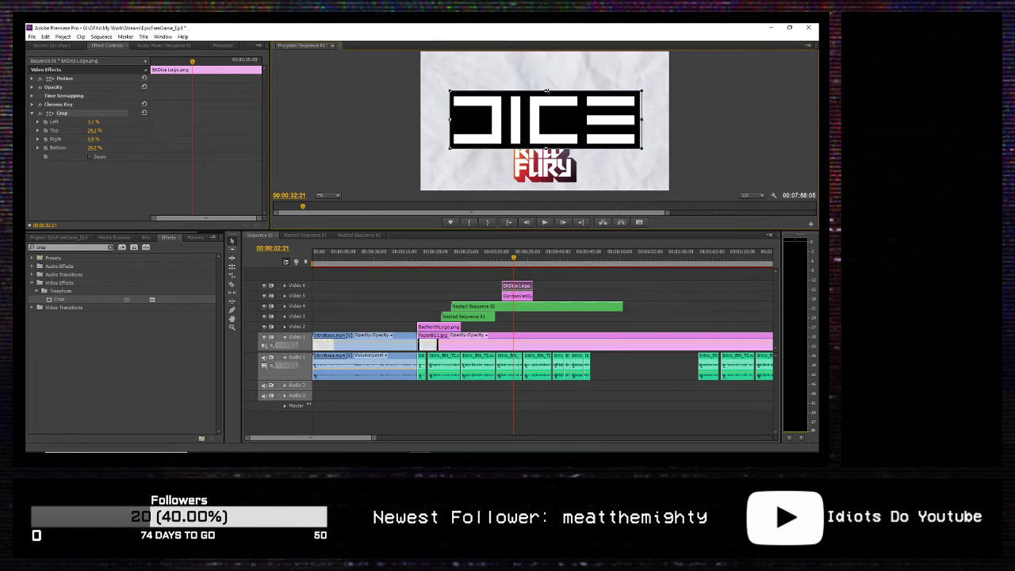
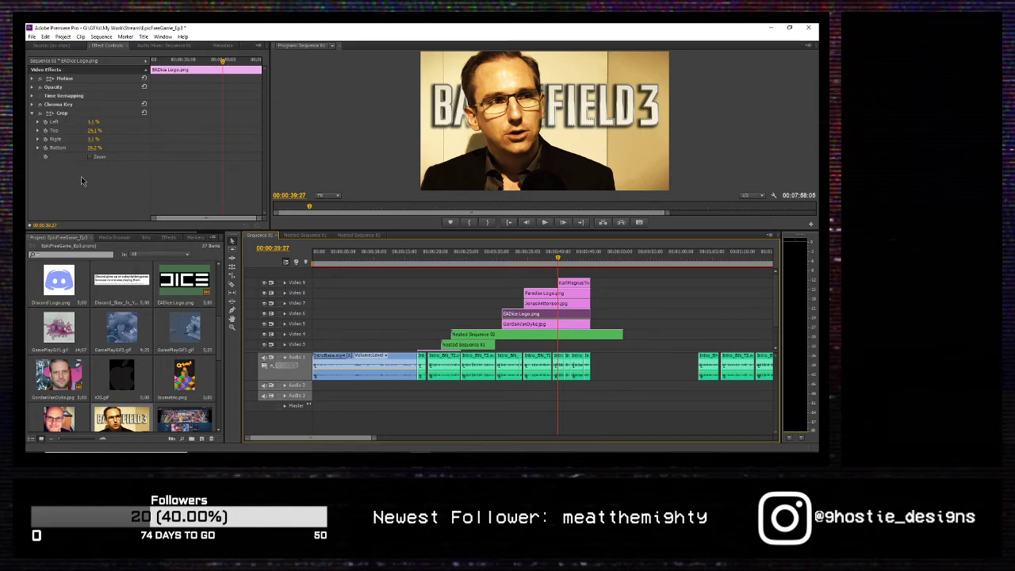
Step: Copy the Crop effect from the EADice Logo clip on Video 6
{"action": "right_click", "coordinate": [81, 176]}
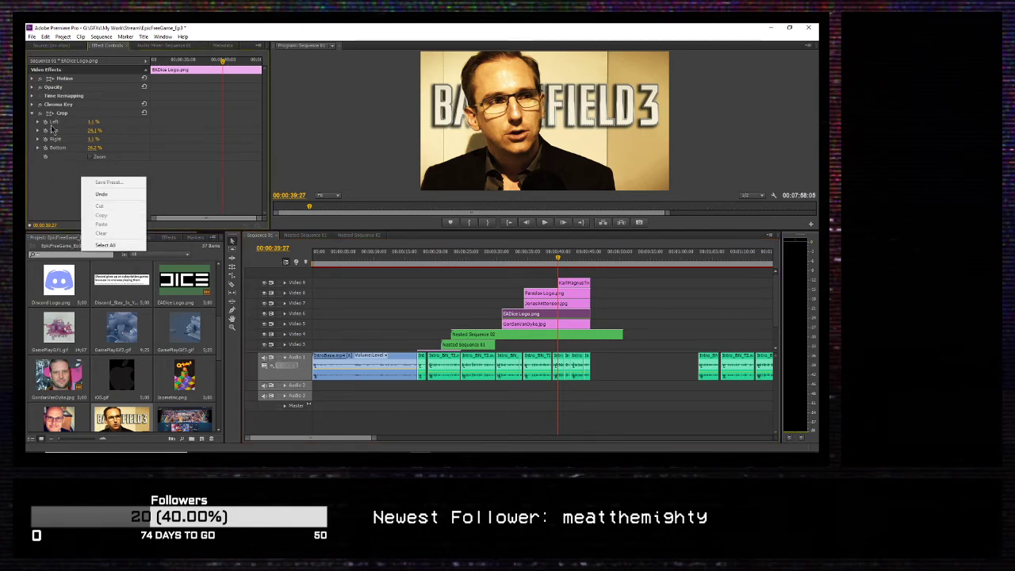
{"action": "left_click", "coordinate": [65, 110]}
{"action": "right_click", "coordinate": [64, 110]}
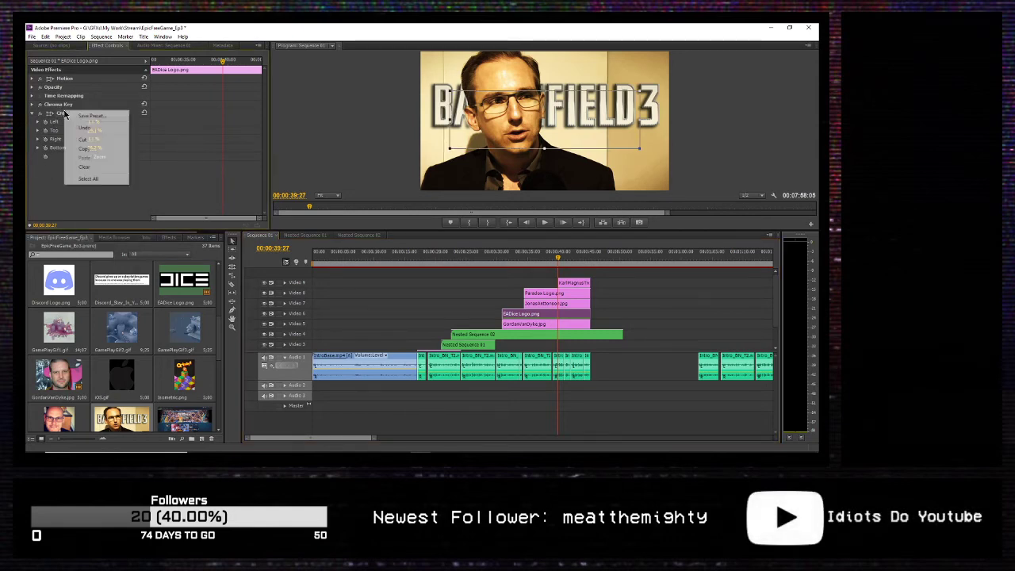
{"action": "left_click", "coordinate": [84, 148]}
Step: Place another EADice Logo.png on Video 10 at 00:00:39:27 above the Battlefield 3 portrait clip and match its end to that clip
{"action": "left_click_drag", "start_coordinate": [542, 265], "coordinate": [561, 274]}
{"action": "scroll", "coordinate": [587, 272], "scroll_direction": "down", "scroll_amount": 2}
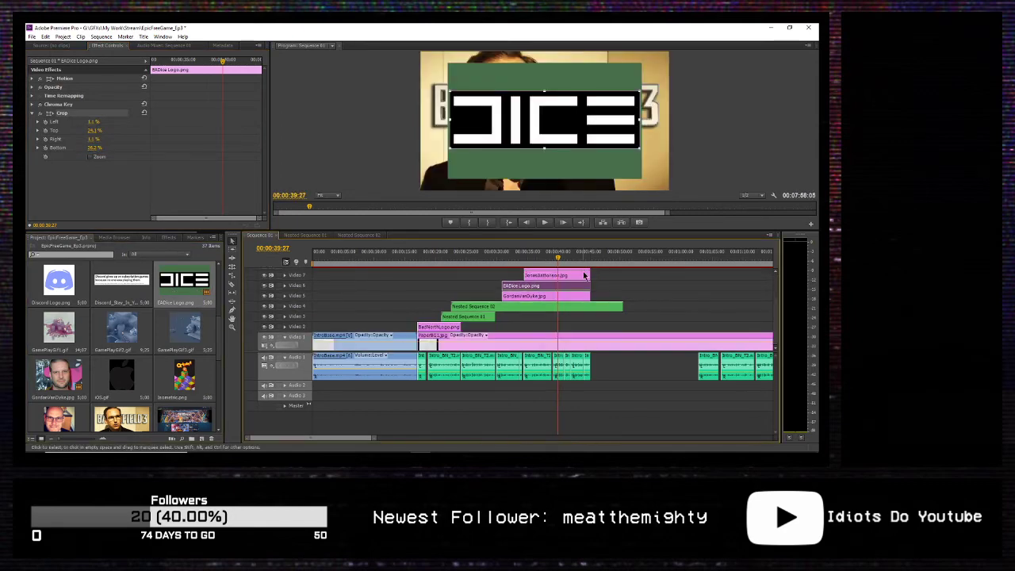
{"action": "scroll", "coordinate": [777, 320], "scroll_direction": "up", "scroll_amount": 3}
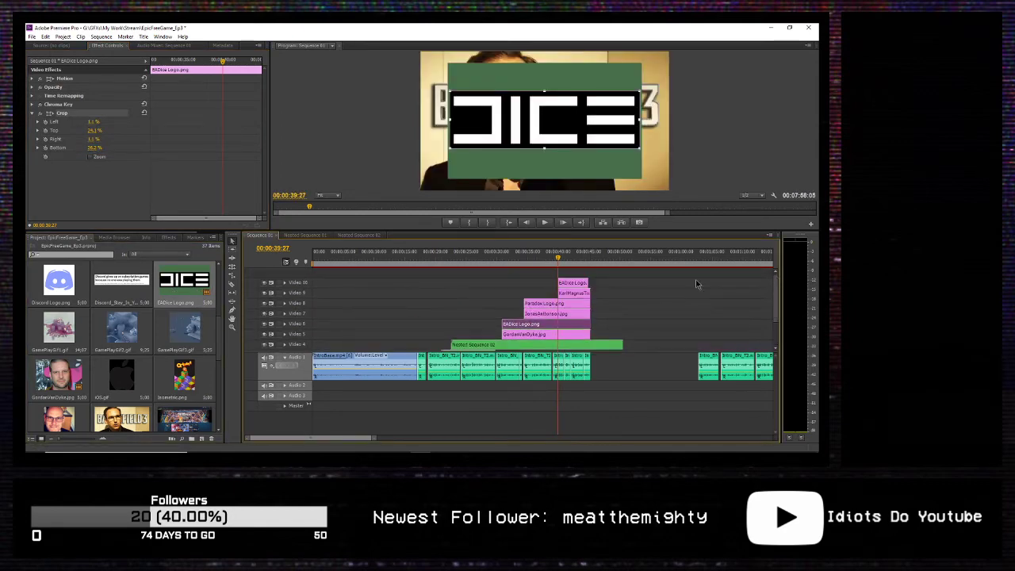
{"action": "left_click_drag", "start_coordinate": [586, 282], "coordinate": [588, 282]}
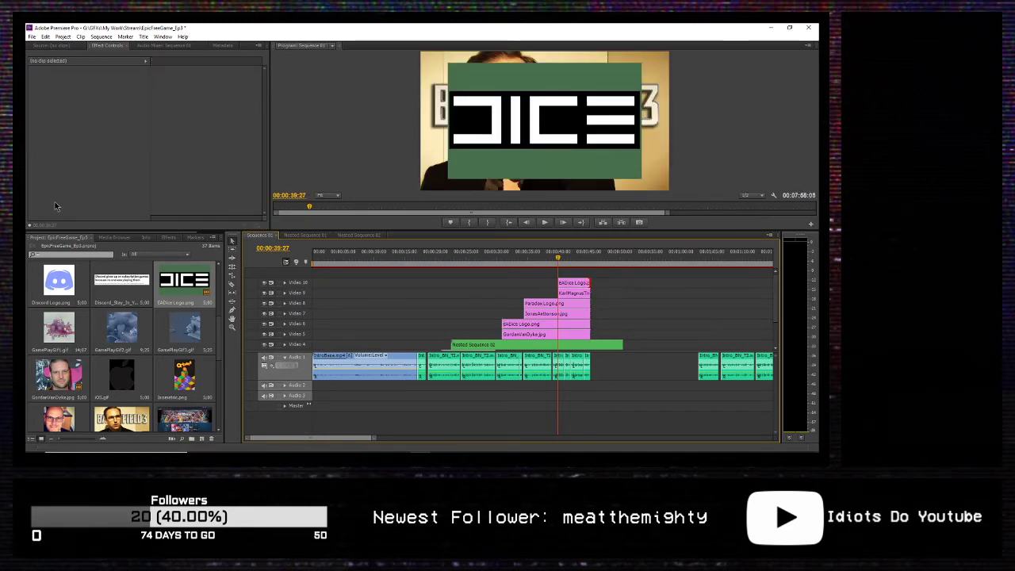
Step: Paste the copied Crop effect onto the EADice Logo clip on Video 10
{"action": "left_click", "coordinate": [568, 282]}
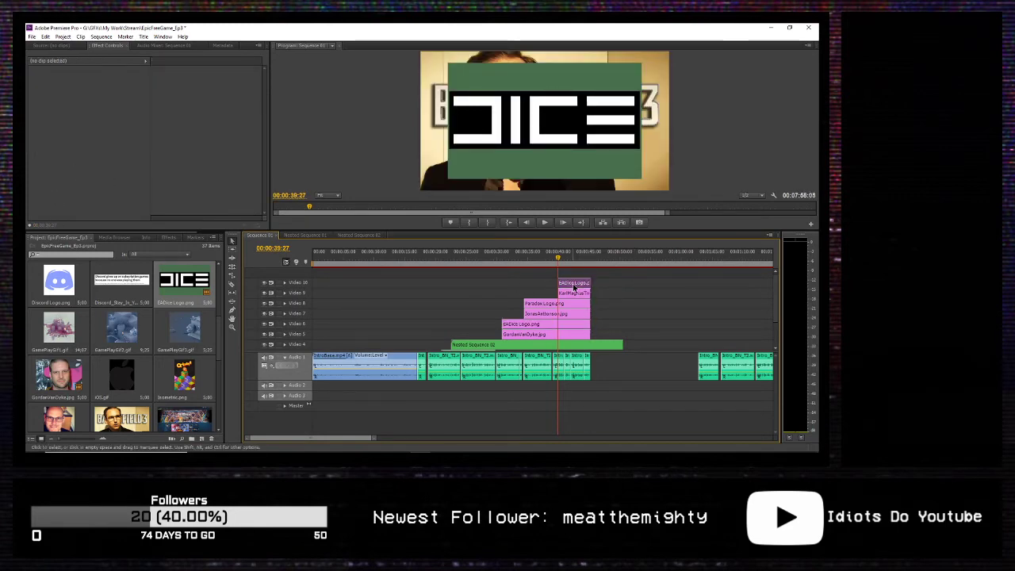
{"action": "right_click", "coordinate": [88, 158]}
{"action": "left_click", "coordinate": [127, 207]}
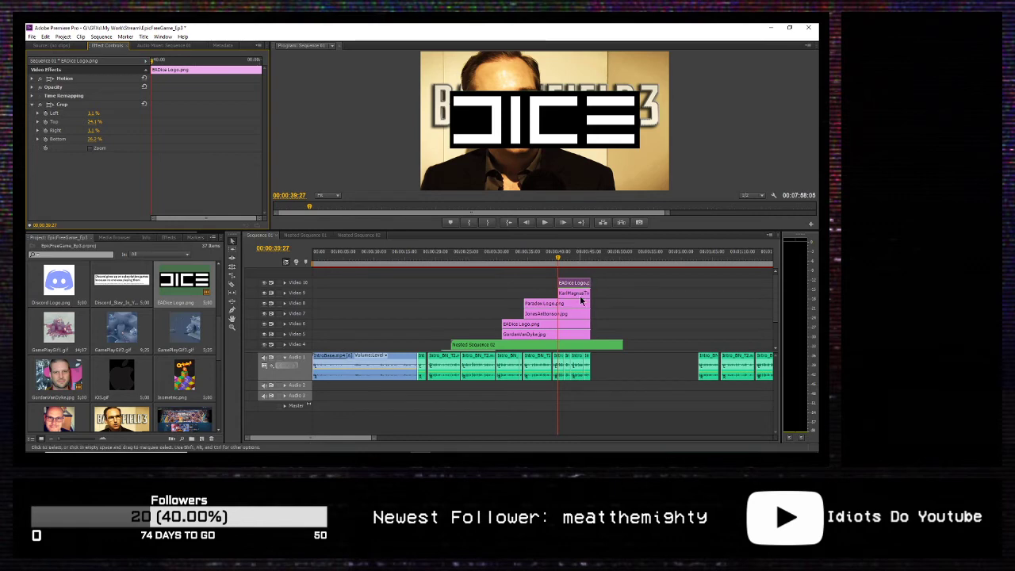
Step: Listen from 00:00:30:16 and extend the starts of the Video 5 portrait and Video 6 DICE logo clips back to 00:00:30:20
{"action": "left_click_drag", "start_coordinate": [539, 260], "coordinate": [499, 270]}
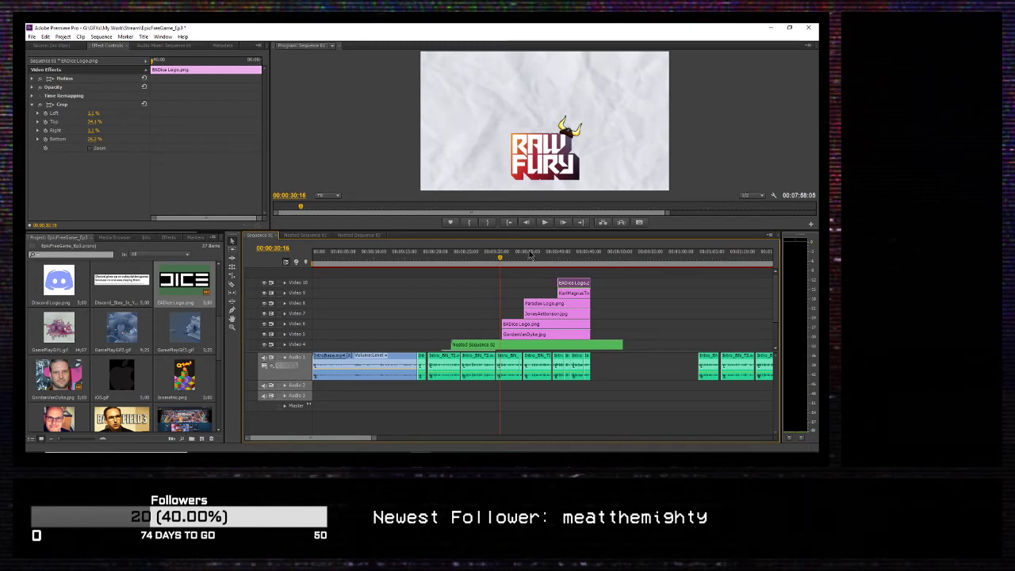
{"action": "key", "text": "space"}
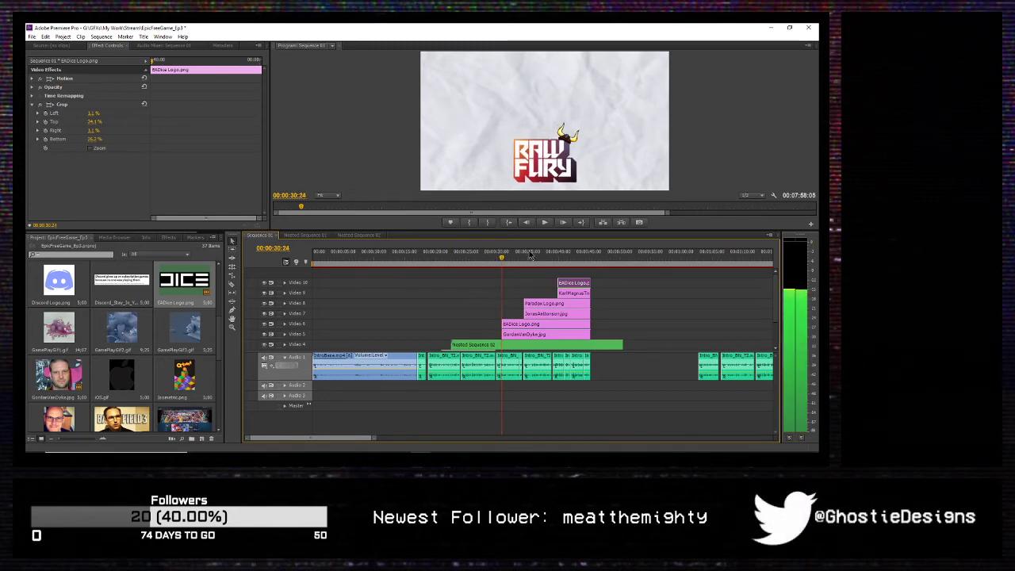
{"action": "key", "text": "space"}
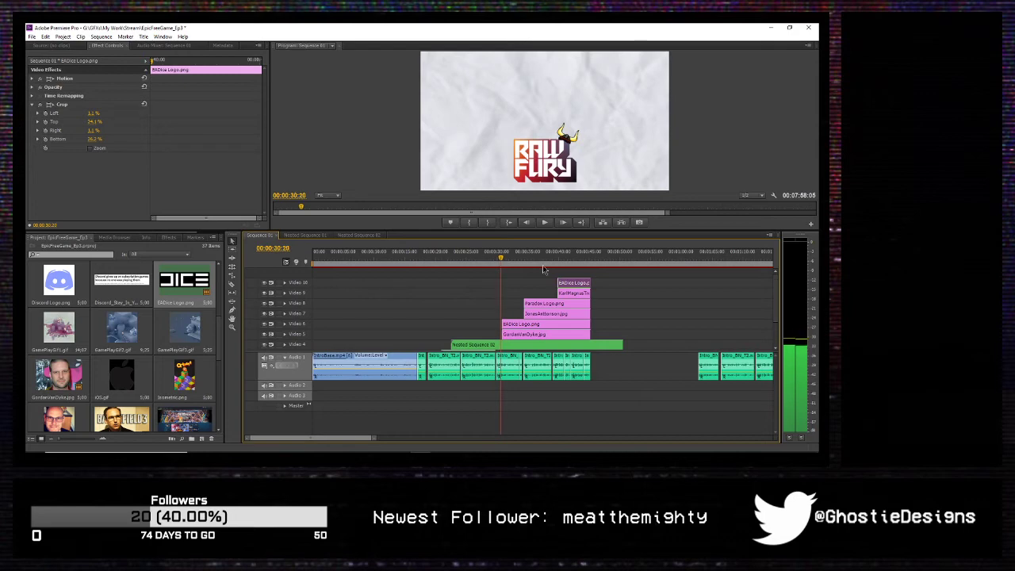
{"action": "left_click", "coordinate": [499, 334]}
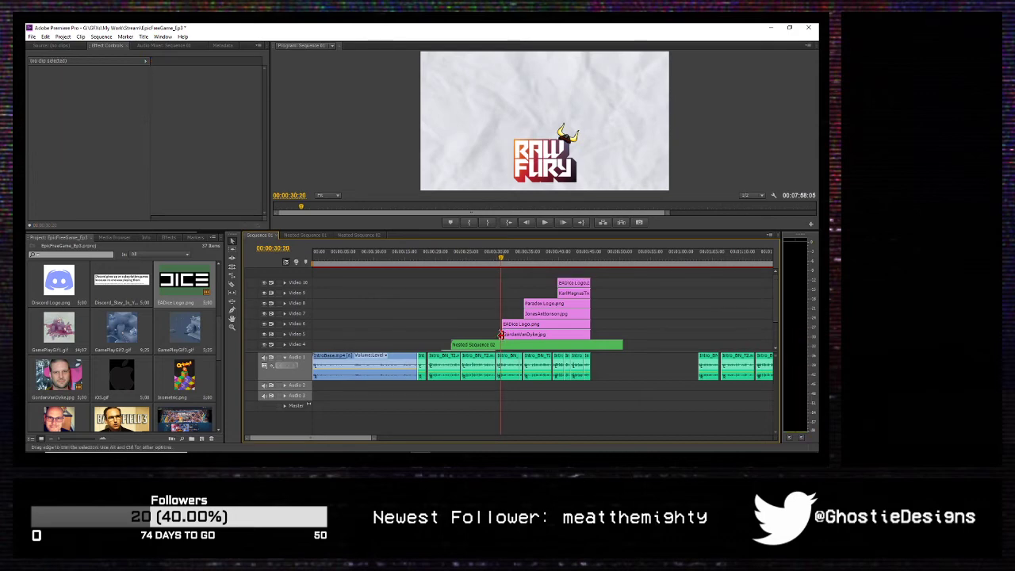
{"action": "left_click_drag", "start_coordinate": [498, 334], "coordinate": [501, 323]}
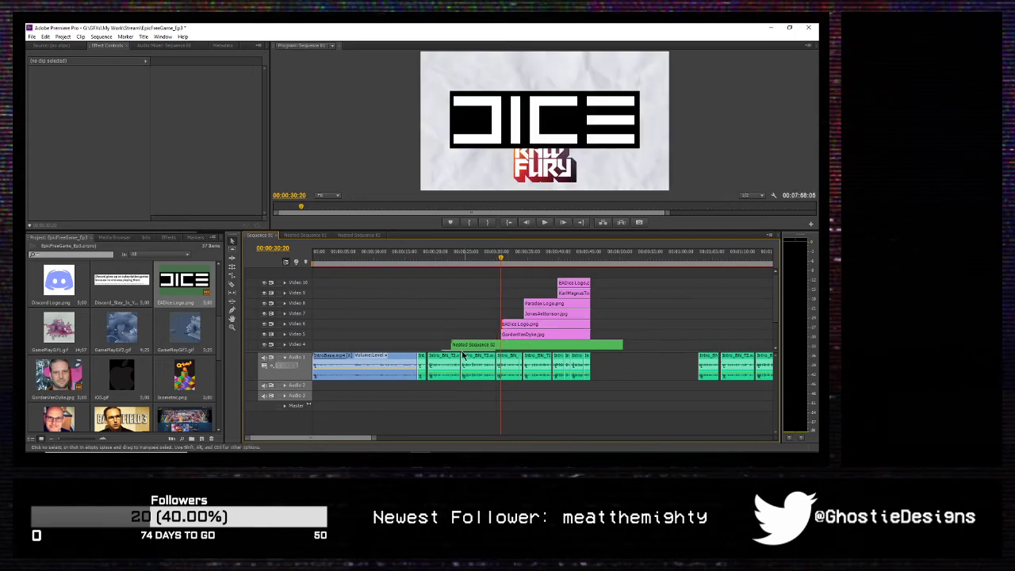
Step: Move the Video 5 portrait to the upper-left corner of the frame, enlarge it, and apply the Crop effect to it
{"action": "left_click", "coordinate": [511, 337]}
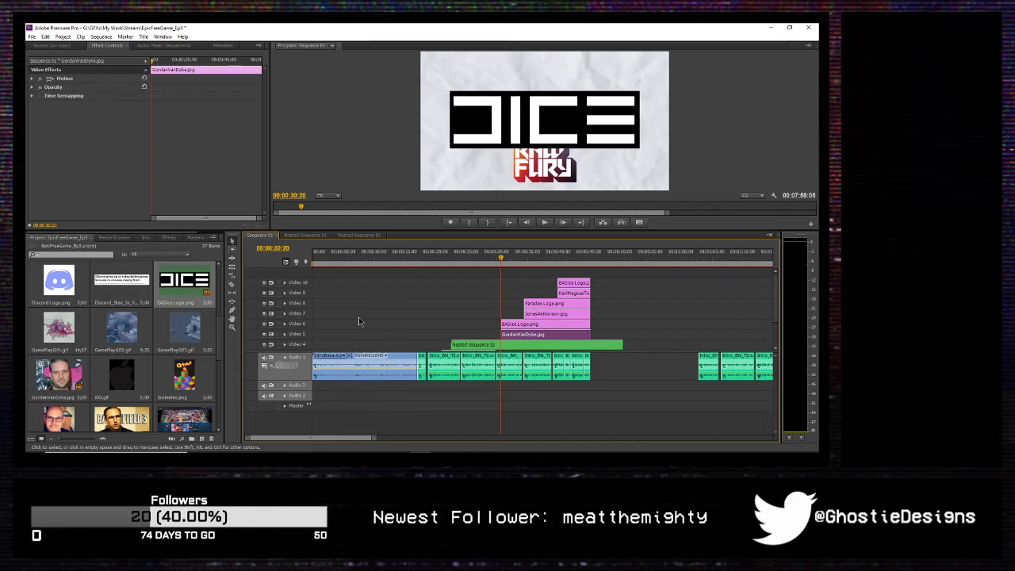
{"action": "left_click", "coordinate": [50, 80]}
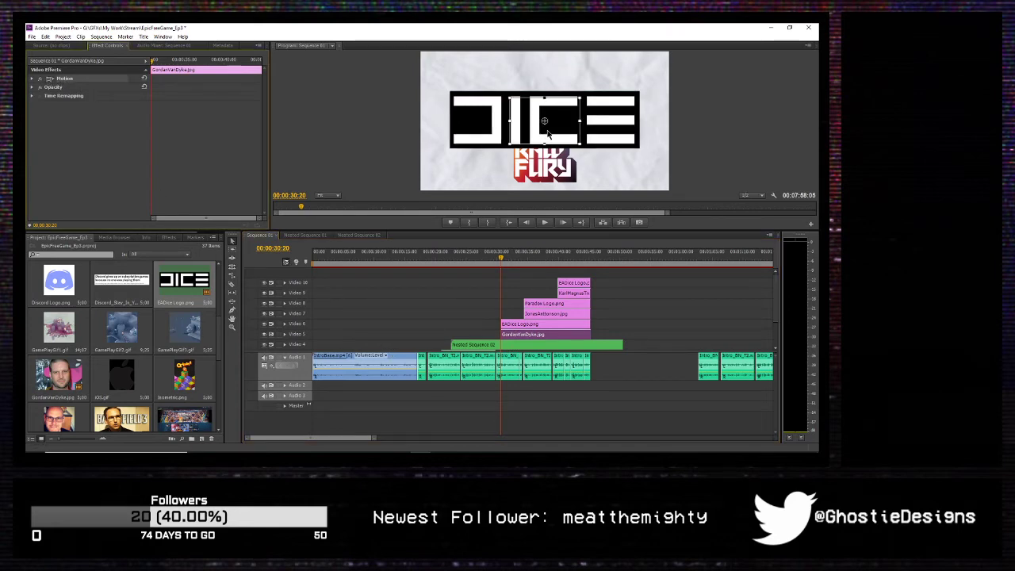
{"action": "left_click_drag", "start_coordinate": [557, 139], "coordinate": [483, 116]}
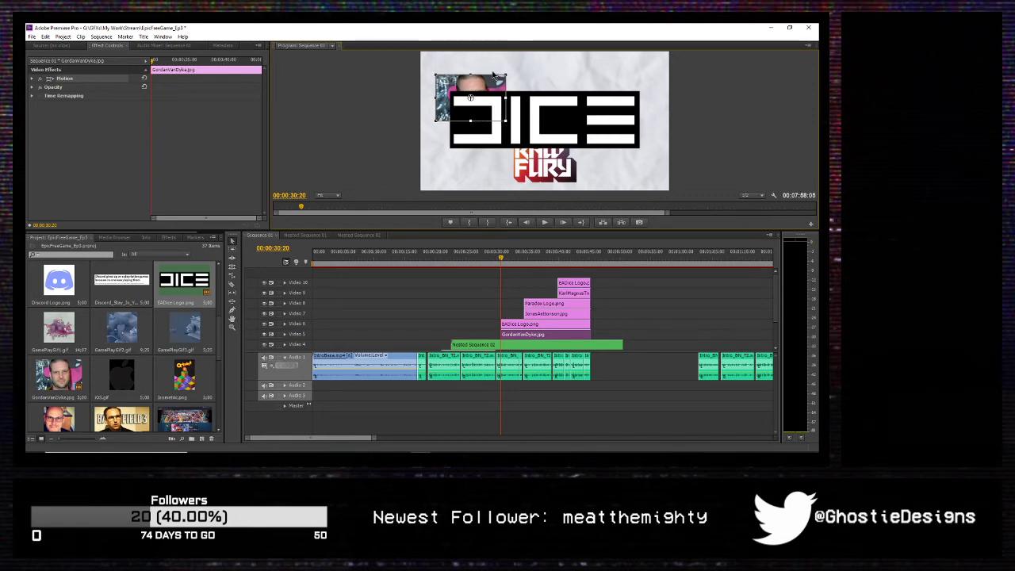
{"action": "mouse_move", "coordinate": [506, 74]}
{"action": "left_mouse_down"}
{"action": "mouse_move", "coordinate": [507, 59]}
{"action": "mouse_move", "coordinate": [521, 64]}
{"action": "left_mouse_up"}
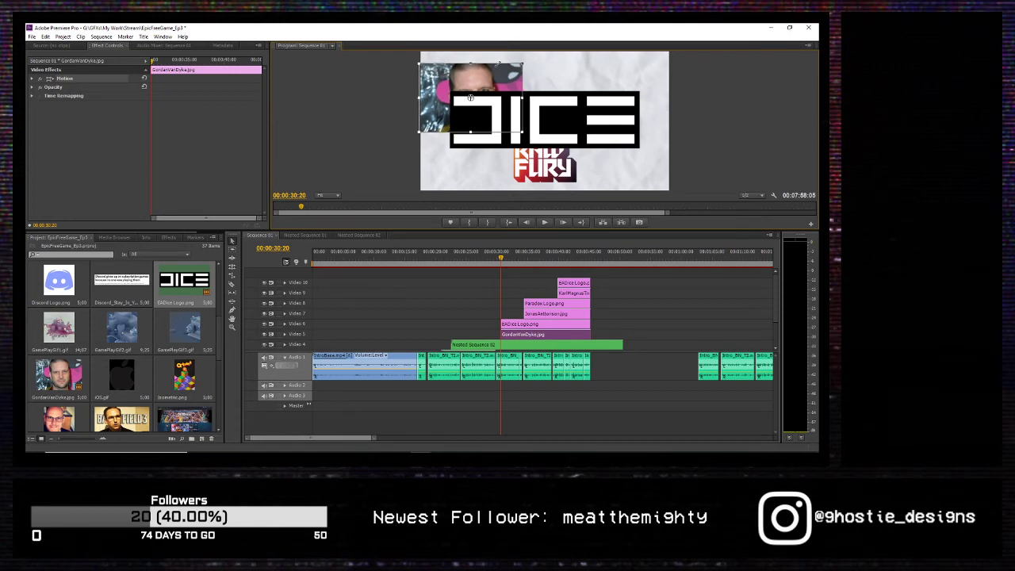
{"action": "left_click", "coordinate": [166, 238]}
{"action": "left_click_drag", "start_coordinate": [70, 299], "coordinate": [63, 148]}
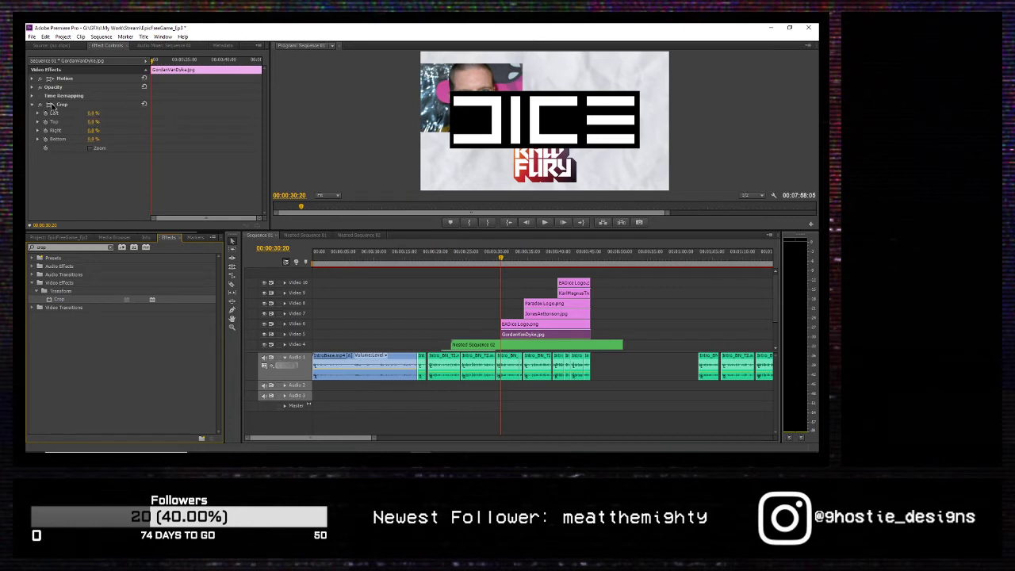
Step: Move the Video 6 DICE logo below the portrait and scale it down to about the portrait's width
{"action": "left_click", "coordinate": [520, 326]}
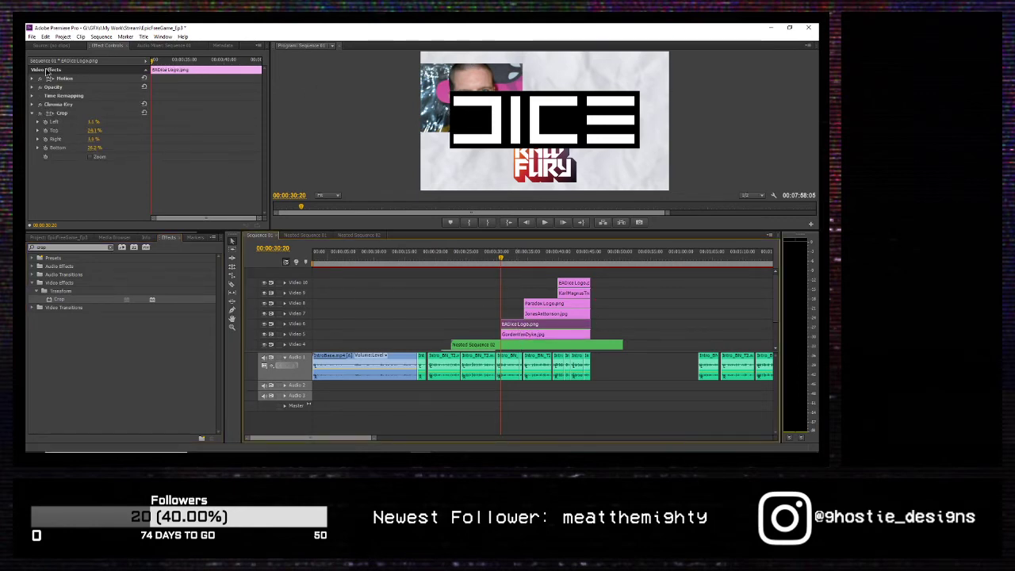
{"action": "left_click", "coordinate": [56, 78]}
{"action": "left_click_drag", "start_coordinate": [521, 99], "coordinate": [459, 139]}
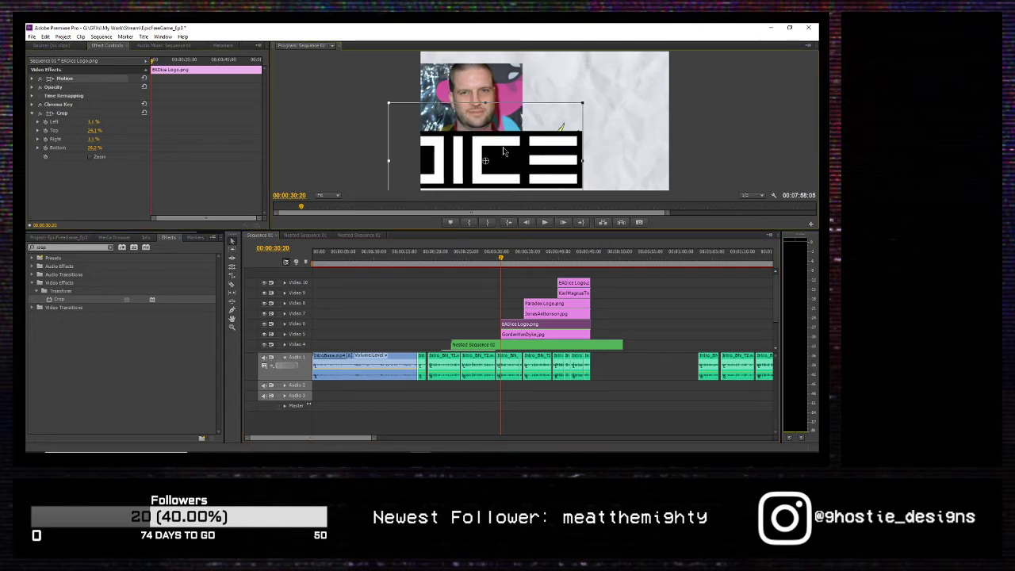
{"action": "left_click_drag", "start_coordinate": [481, 103], "coordinate": [432, 131]}
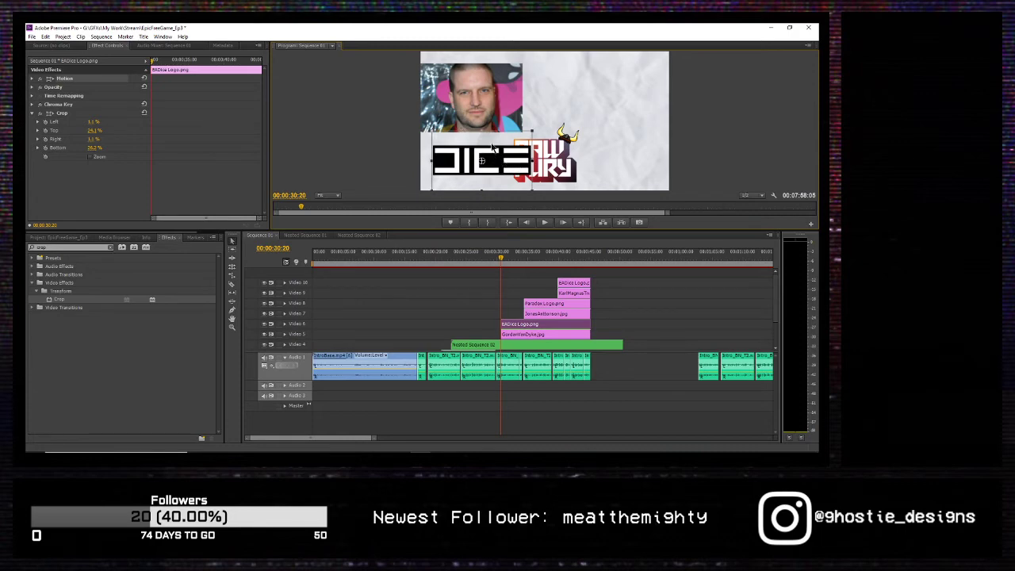
Step: Crop the Video 5 portrait 22.6% on the left and 18.2% on the right and fit it directly above the DICE logo
{"action": "left_click_drag", "start_coordinate": [492, 146], "coordinate": [495, 148]}
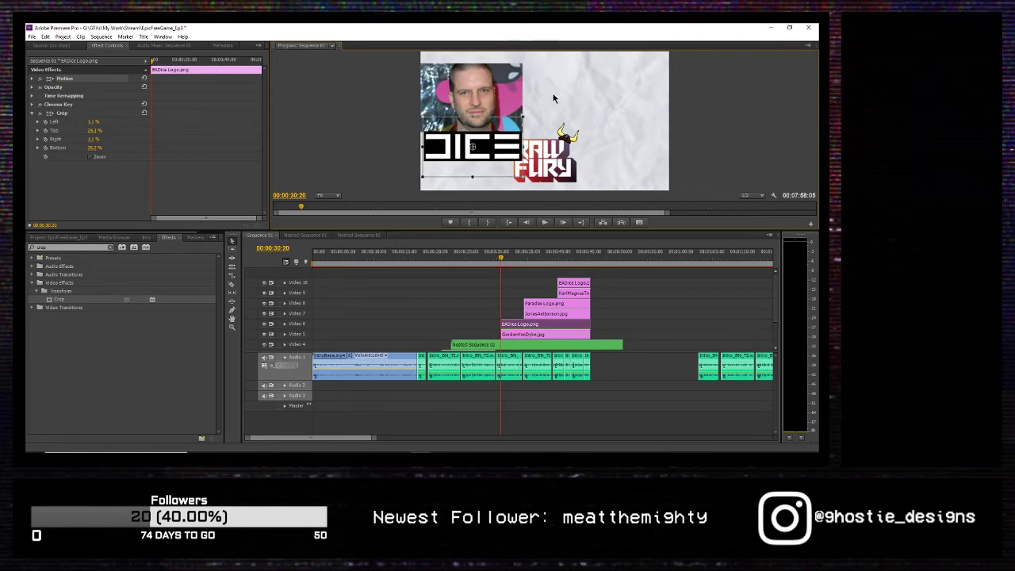
{"action": "left_click", "coordinate": [497, 85]}
{"action": "left_click", "coordinate": [53, 105]}
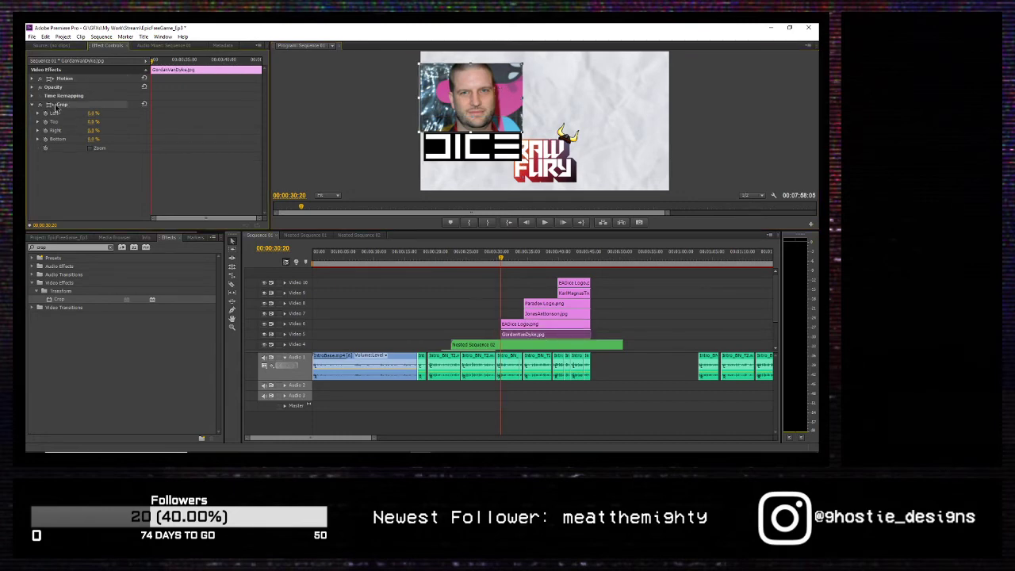
{"action": "left_click_drag", "start_coordinate": [93, 114], "coordinate": [116, 113]}
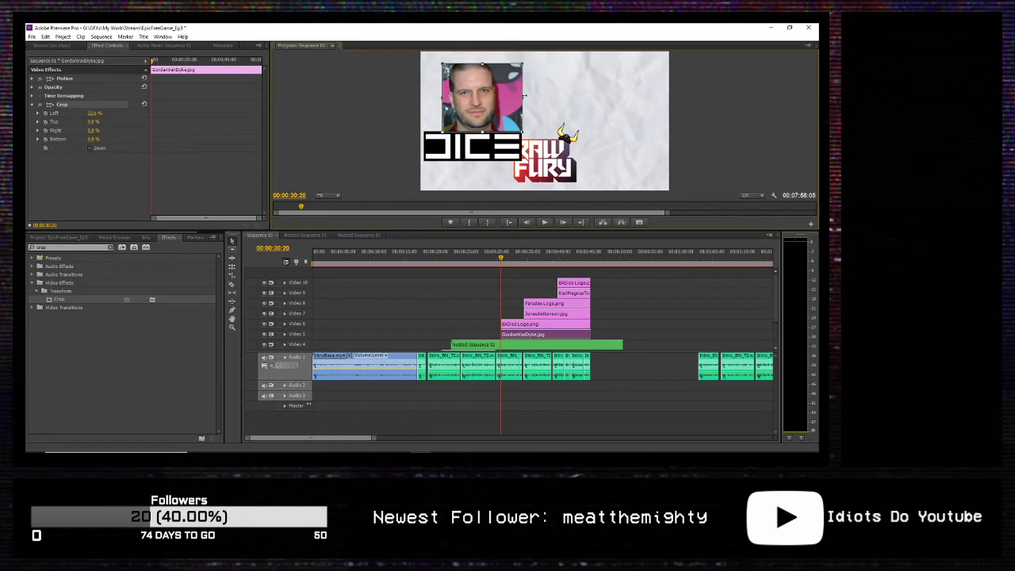
{"action": "left_click_drag", "start_coordinate": [523, 96], "coordinate": [504, 96]}
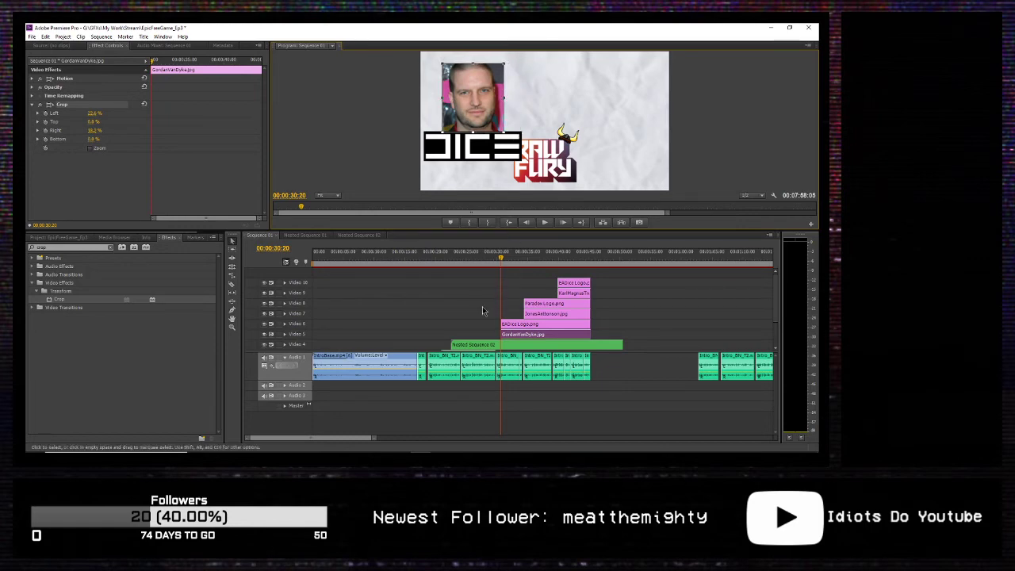
{"action": "left_click", "coordinate": [65, 78]}
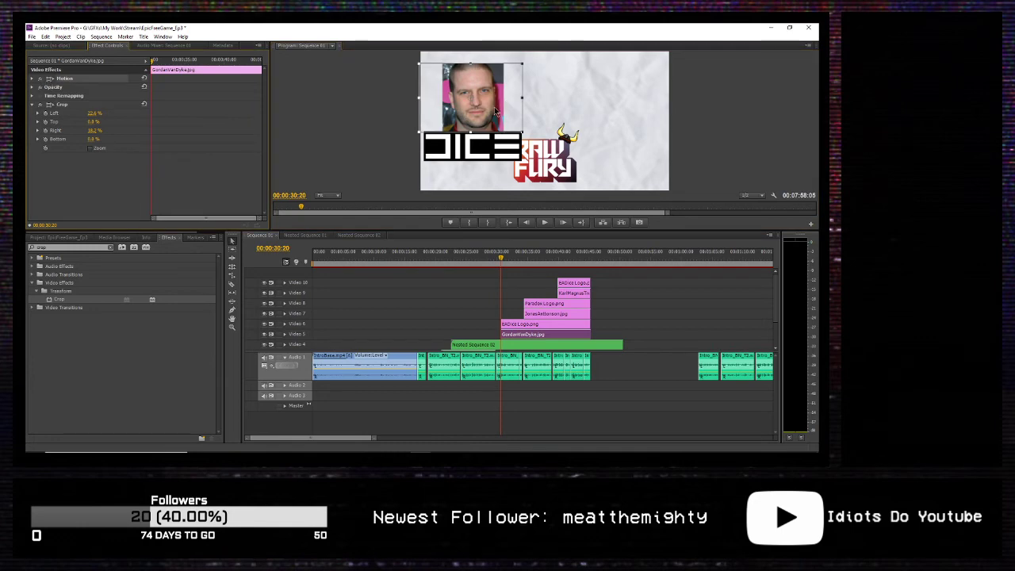
{"action": "left_click_drag", "start_coordinate": [494, 111], "coordinate": [492, 111]}
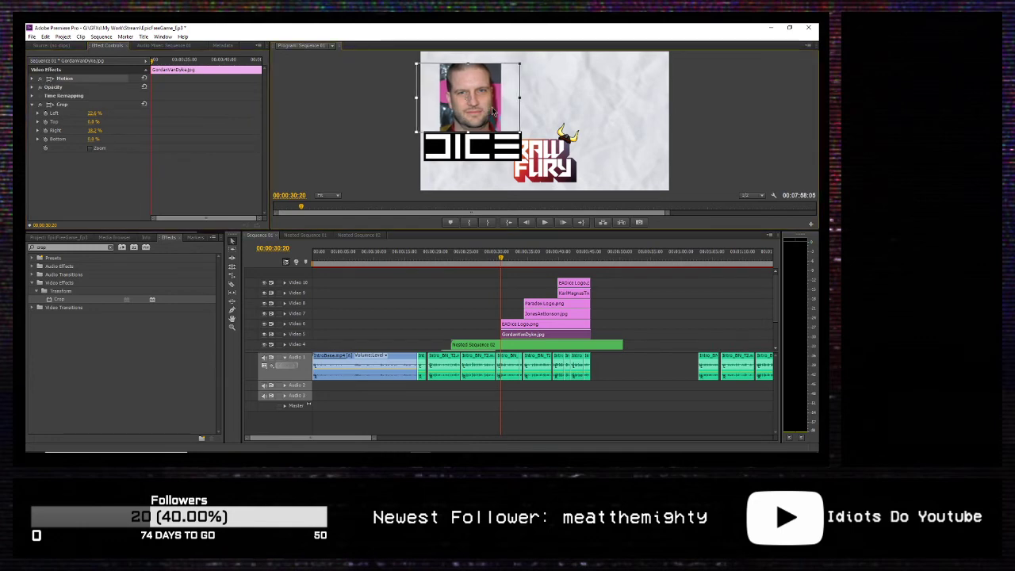
Step: Nest the Video 5 portrait and the Video 6 DICE logo together as one sequence
{"action": "right_click", "coordinate": [559, 333]}
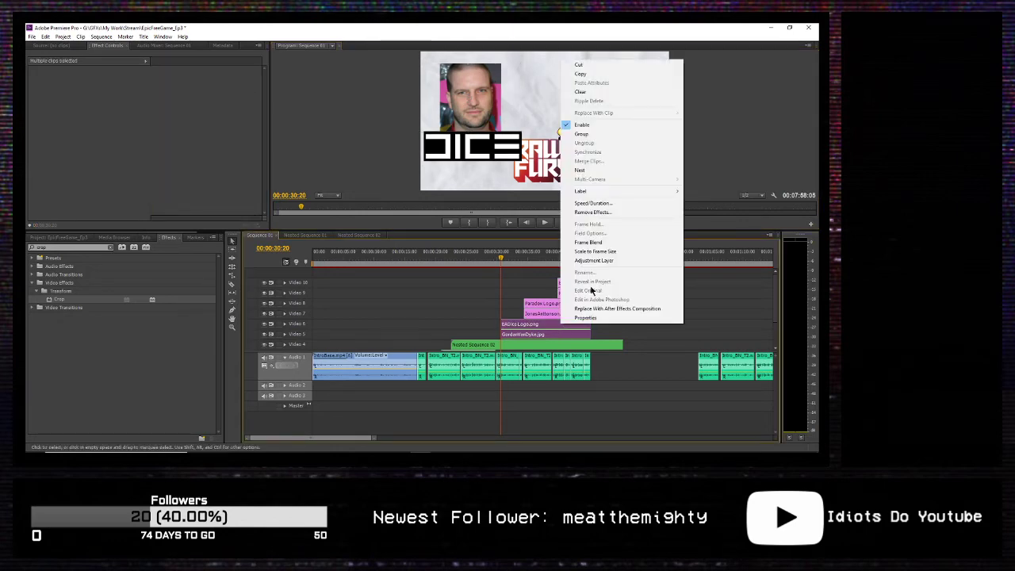
{"action": "left_click", "coordinate": [599, 171]}
{"action": "left_click", "coordinate": [536, 334]}
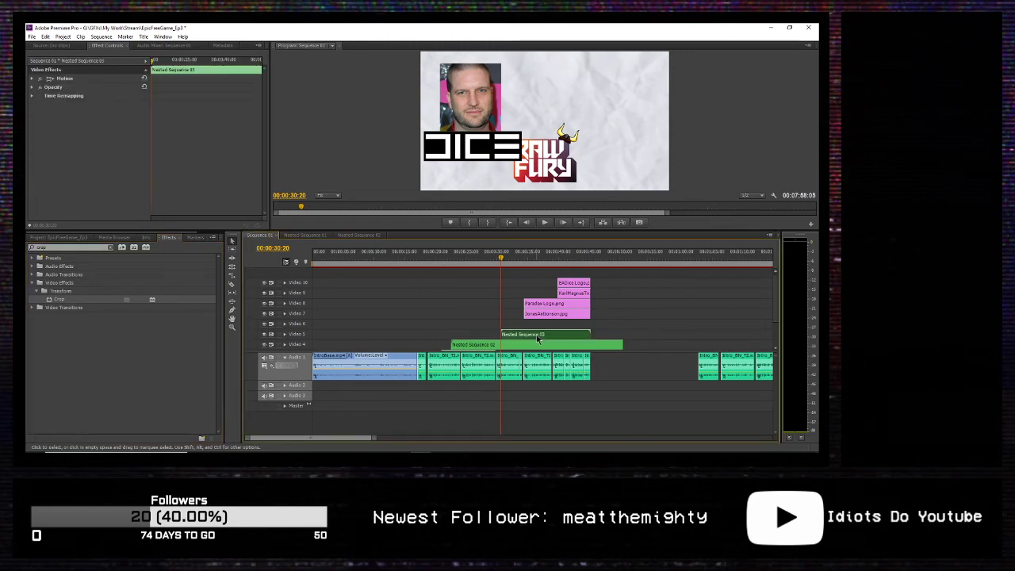
Step: Scale the nested DICE portrait to 75%, shift its anchor point toward the portrait, and place it in the frame's upper-left area
{"action": "left_click", "coordinate": [49, 79]}
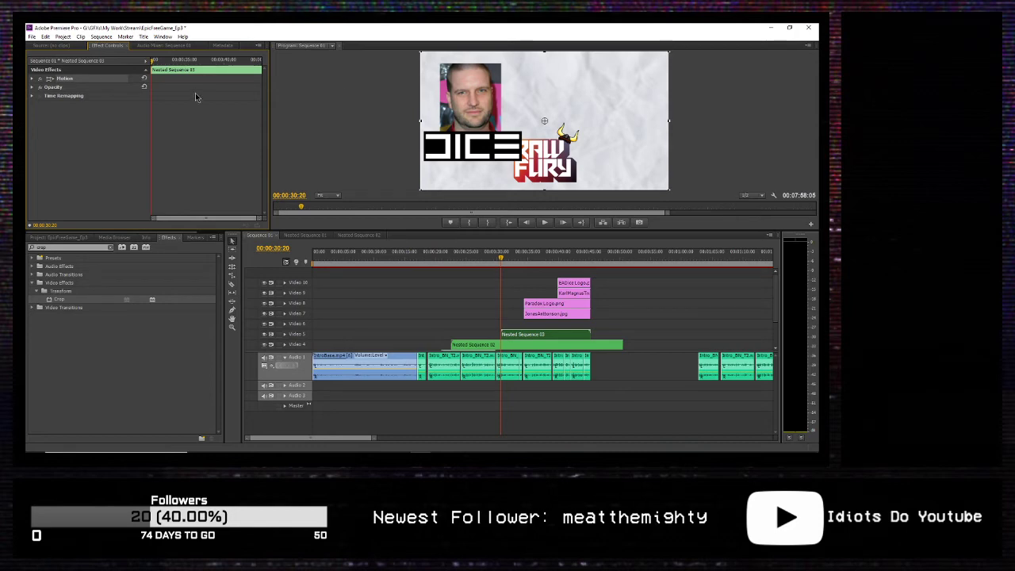
{"action": "left_click", "coordinate": [33, 78]}
{"action": "left_click_drag", "start_coordinate": [93, 96], "coordinate": [93, 96]}
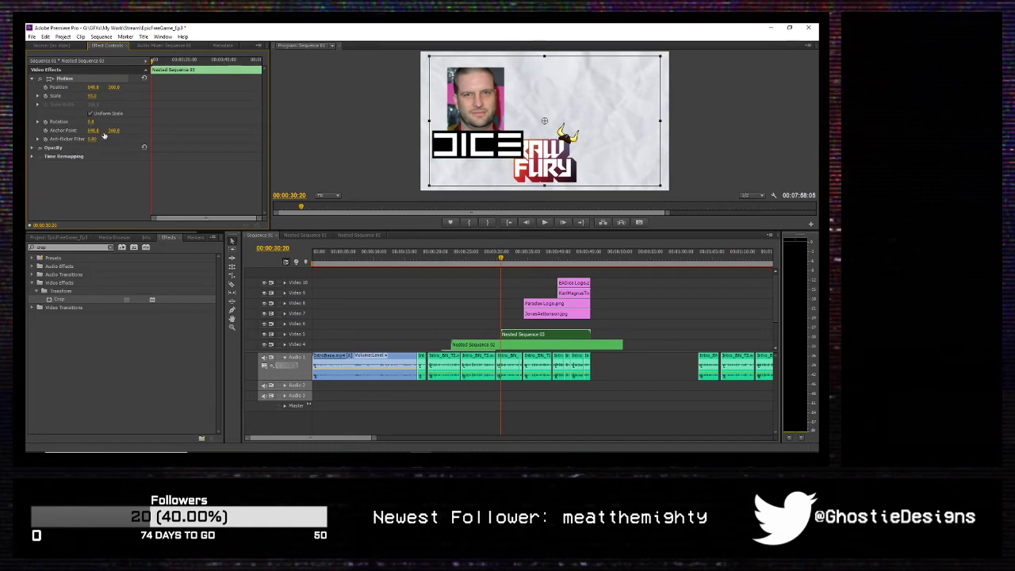
{"action": "left_click_drag", "start_coordinate": [93, 130], "coordinate": [82, 96]}
{"action": "left_click_drag", "start_coordinate": [625, 131], "coordinate": [553, 117]}
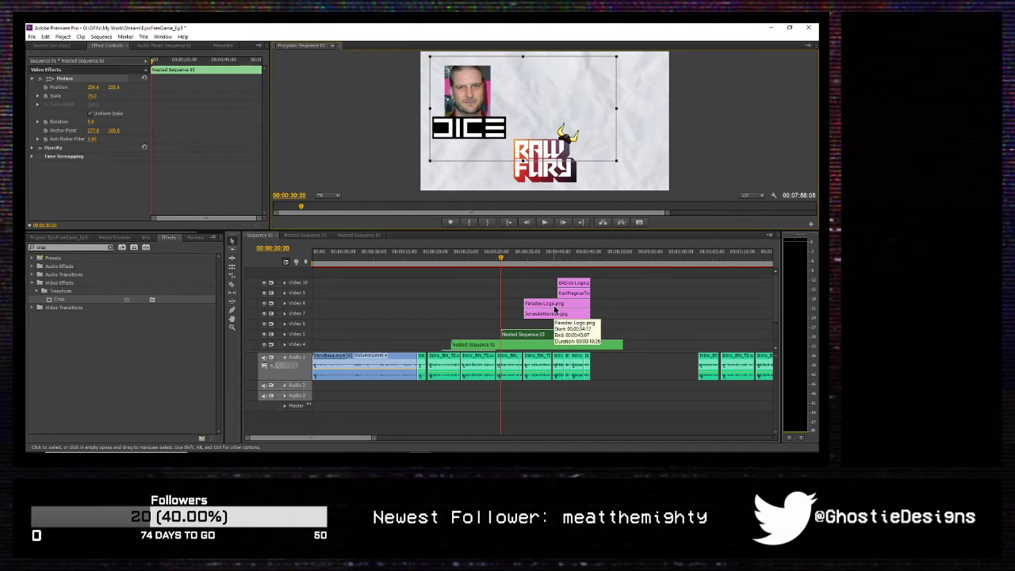
Step: Check the audio from 00:00:30:08 and add a Position keyframe to the nested DICE portrait at 00:00:31:06
{"action": "key", "text": "Left"}
{"action": "key", "text": "Left"}
{"action": "key", "text": "Left"}
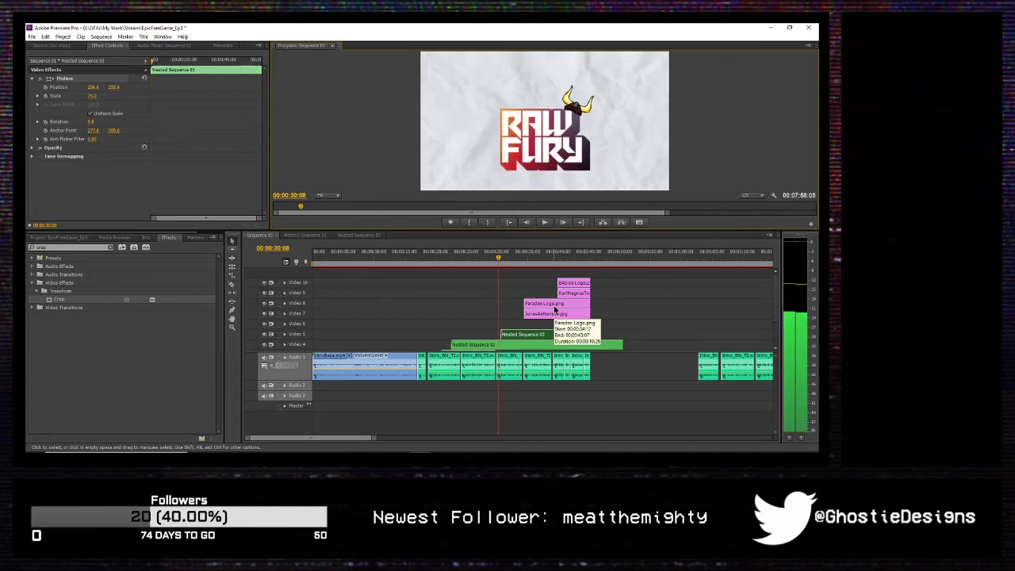
{"action": "key", "text": "Right"}
{"action": "key", "text": "Right"}
{"action": "key", "text": "Right"}
{"action": "key", "text": "Right"}
{"action": "key", "text": "Right"}
{"action": "key", "text": "Right"}
{"action": "key", "text": "Right"}
{"action": "key", "text": "Right"}
{"action": "key", "text": "Right"}
{"action": "key", "text": "Right"}
{"action": "key", "text": "Right"}
{"action": "key", "text": "Right"}
{"action": "key", "text": "Right"}
{"action": "key", "text": "Right"}
{"action": "key", "text": "Right"}
{"action": "key", "text": "Right"}
{"action": "key", "text": "Right"}
{"action": "key", "text": "Right"}
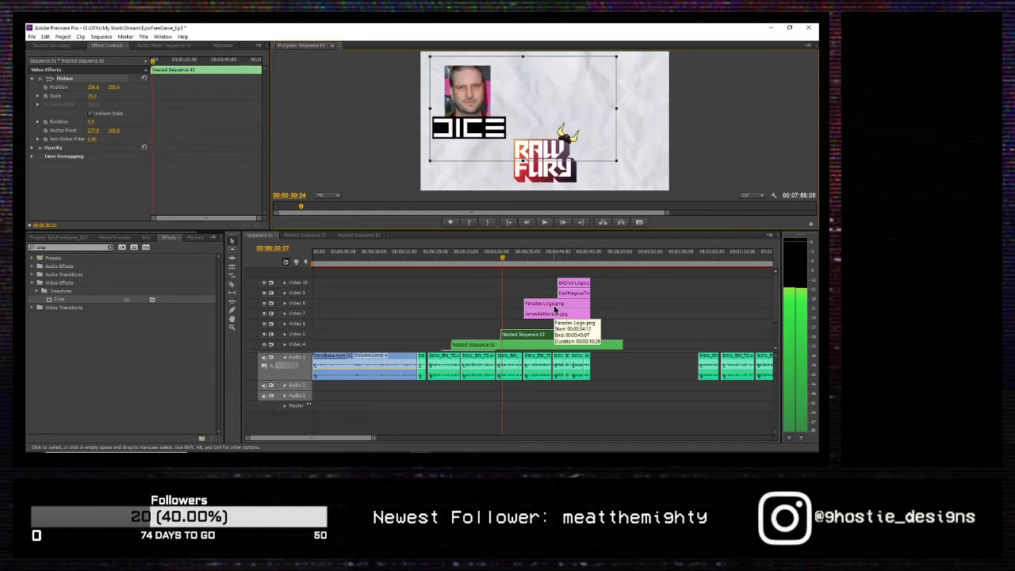
{"action": "key", "text": "Right"}
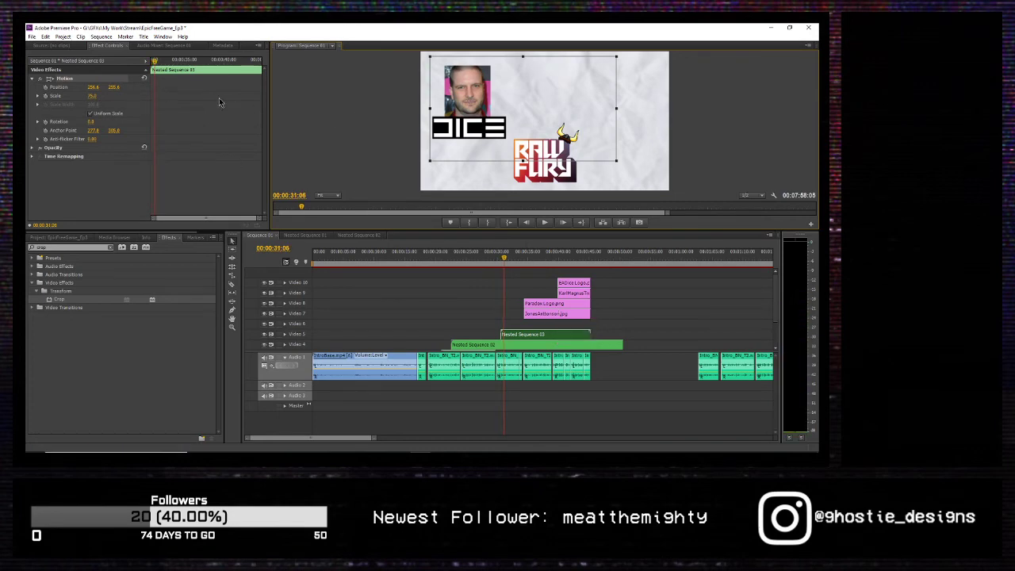
{"action": "left_click", "coordinate": [45, 88]}
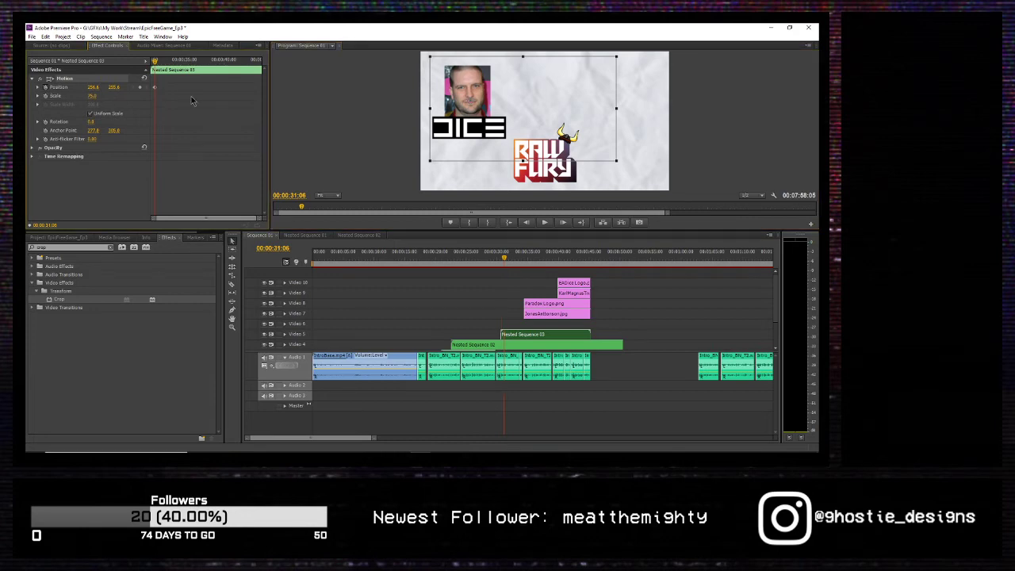
Step: Key the nested DICE portrait's Position beyond the frame's left edge at 00:00:30:20 and play the slide-in through 00:00:34:12
{"action": "left_click_drag", "start_coordinate": [145, 68], "coordinate": [138, 70]}
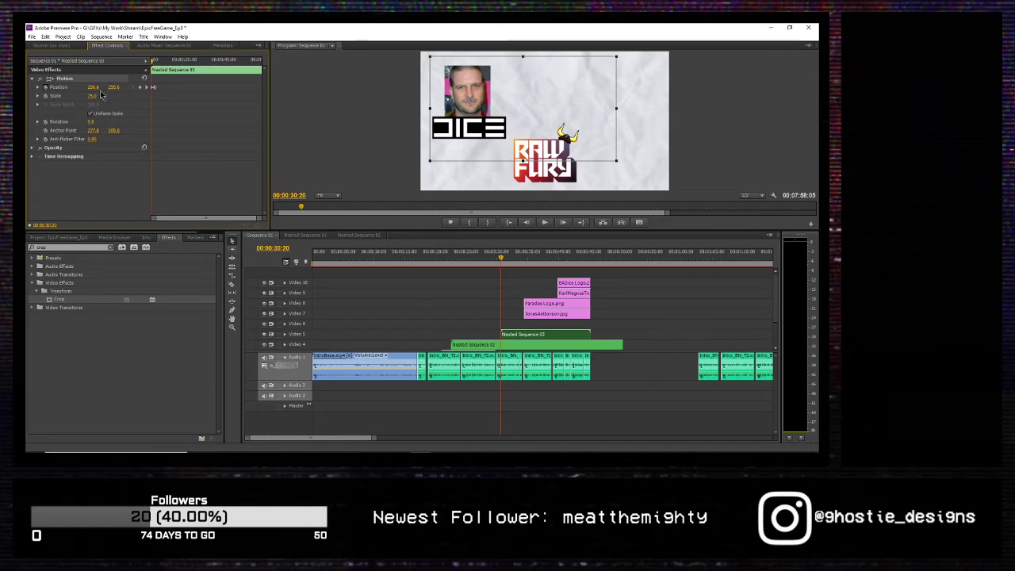
{"action": "left_click_drag", "start_coordinate": [93, 87], "coordinate": [37, 87]}
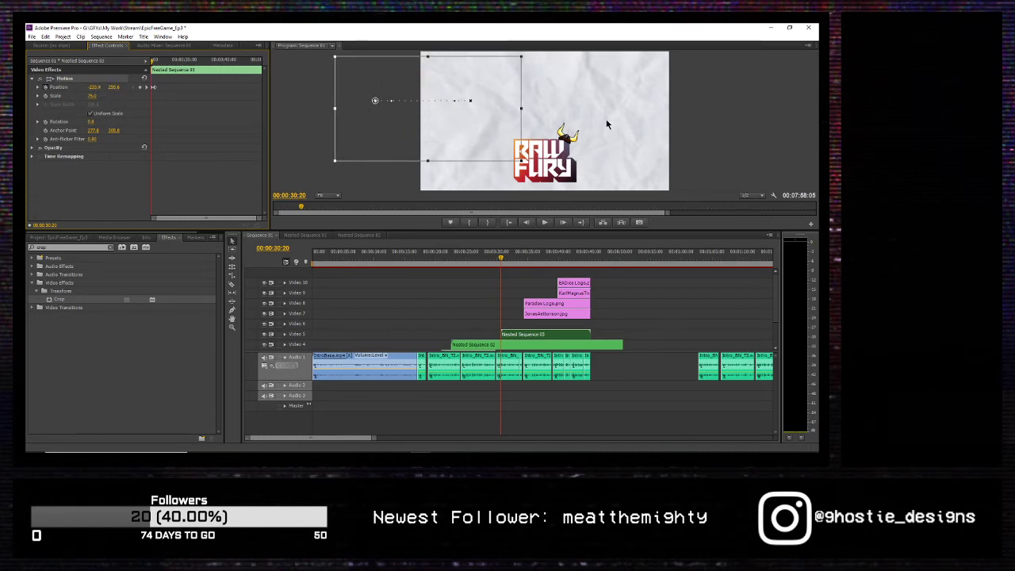
{"action": "key", "text": "space"}
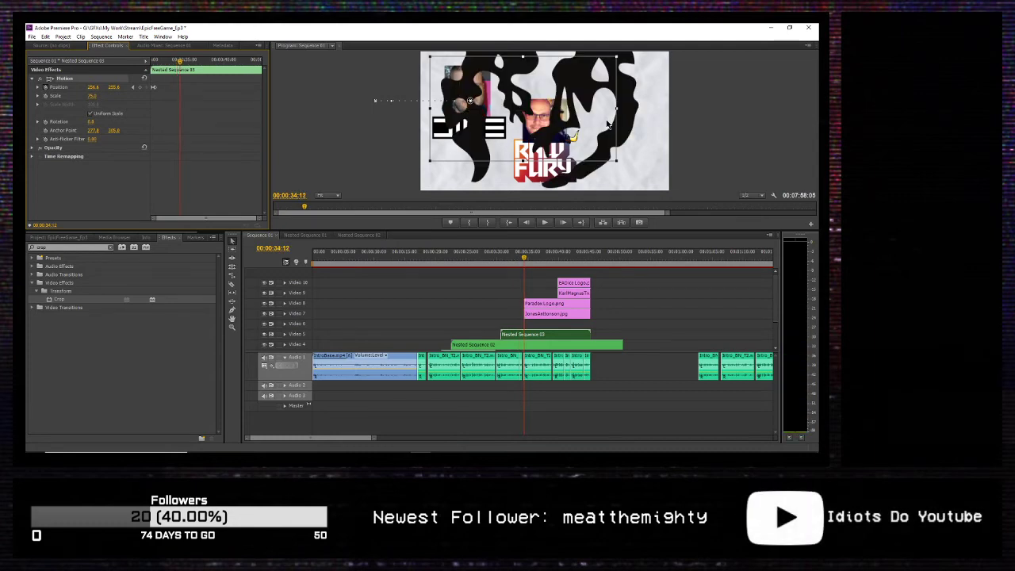
Step: Move the Video 7 portrait to the frame's upper center and enlarge it to about the height of the DICE portrait
{"action": "left_click", "coordinate": [555, 316]}
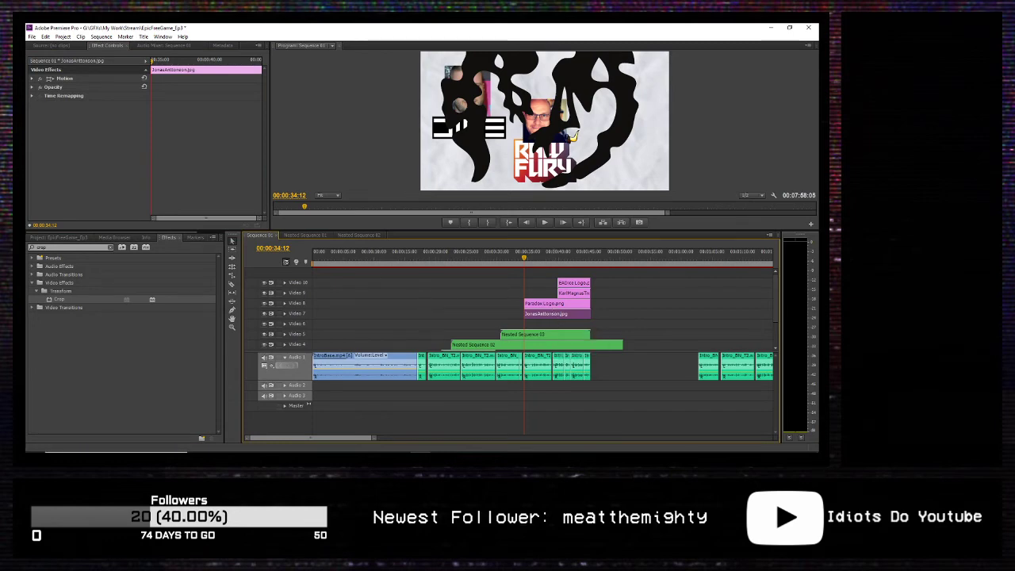
{"action": "left_click", "coordinate": [48, 81]}
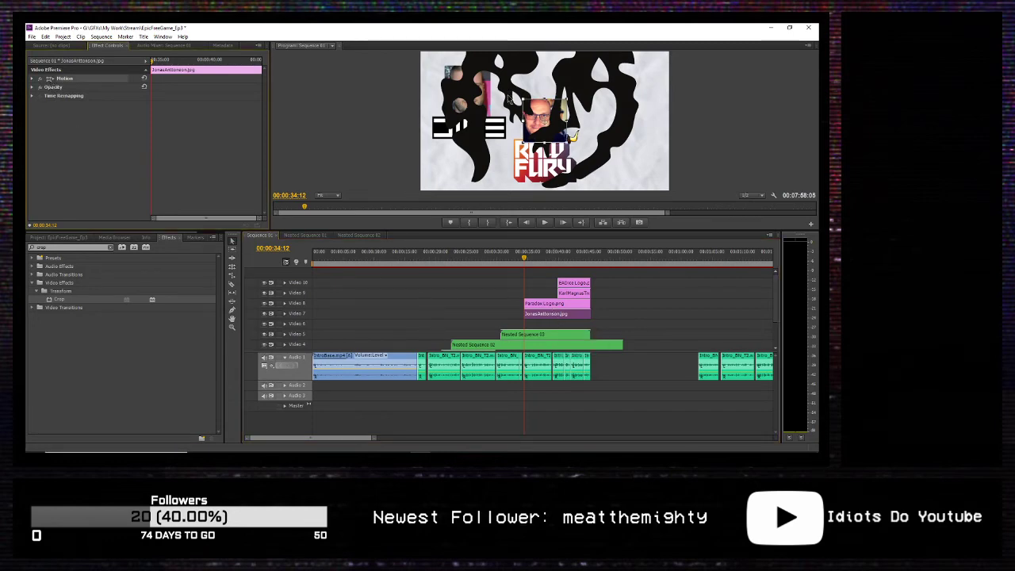
{"action": "left_click_drag", "start_coordinate": [553, 119], "coordinate": [561, 97]}
{"action": "left_click_drag", "start_coordinate": [559, 97], "coordinate": [563, 98]}
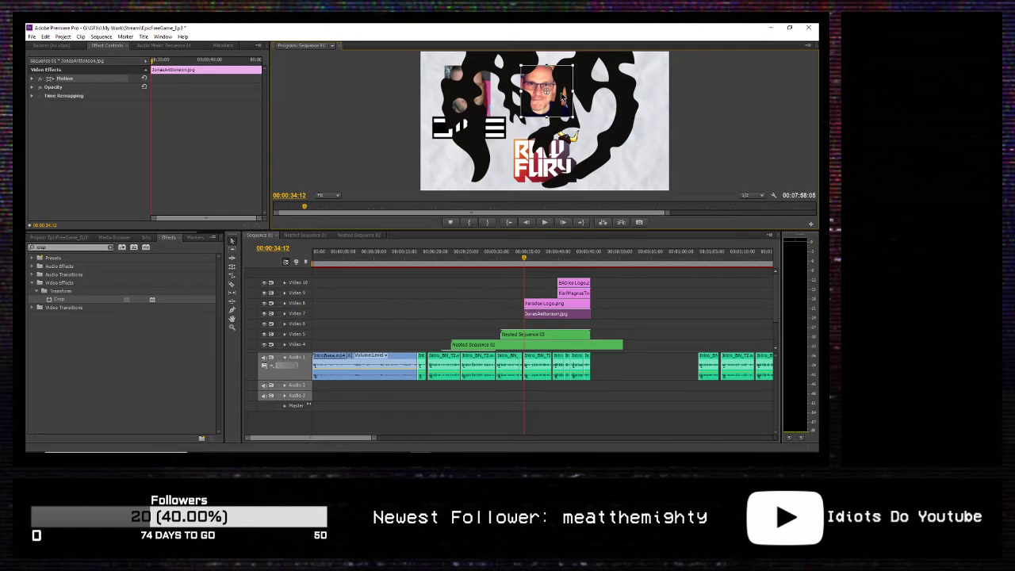
Step: Shrink the Paradox logo on Video 8 and place it centered just below the middle portrait
{"action": "left_click", "coordinate": [544, 303]}
{"action": "left_click", "coordinate": [52, 80]}
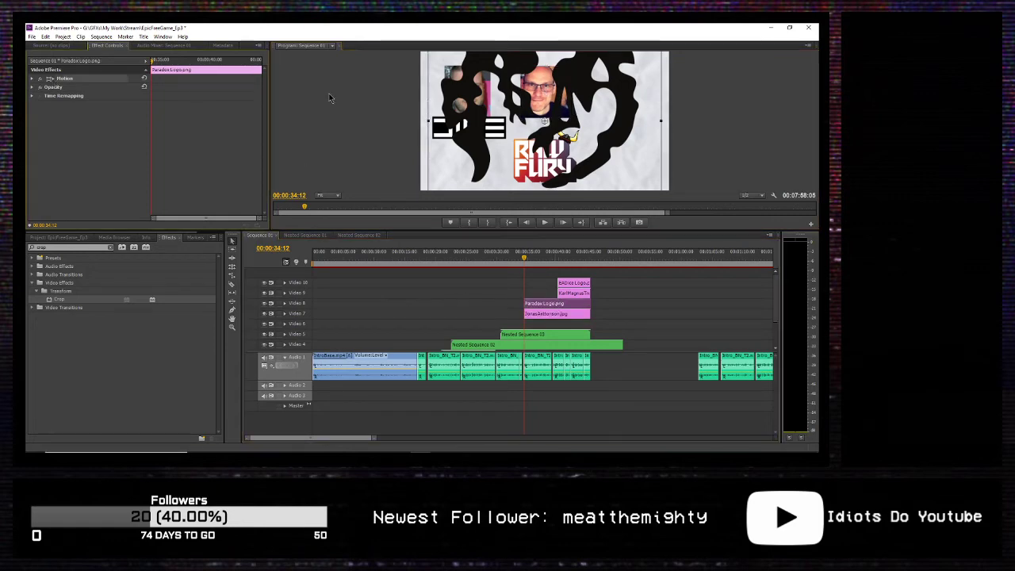
{"action": "left_click_drag", "start_coordinate": [483, 109], "coordinate": [552, 120]}
{"action": "left_click_drag", "start_coordinate": [569, 155], "coordinate": [546, 124]}
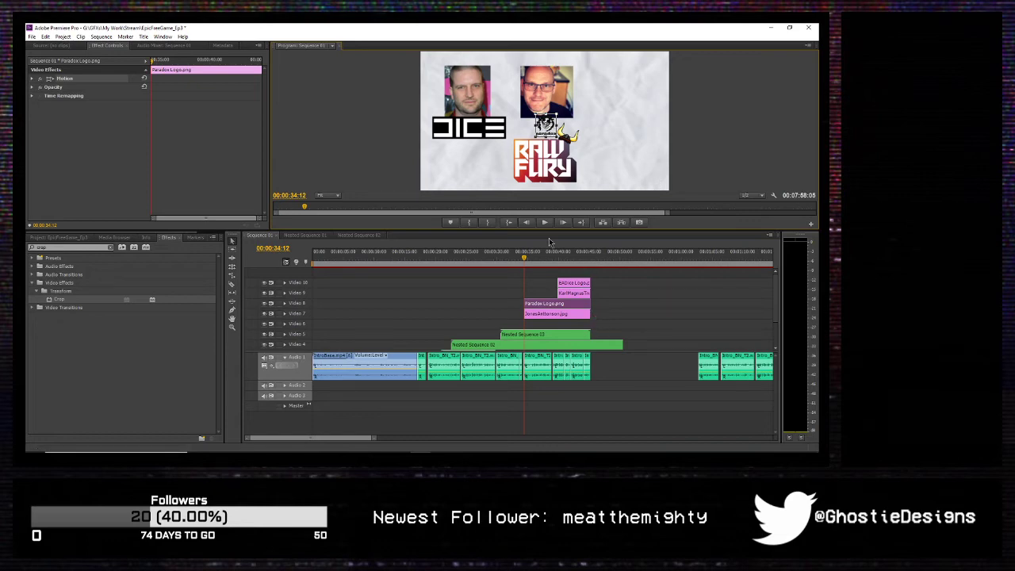
Step: Nest the Paradox logo on Video 8 with the portrait on Video 7 as one sequence
{"action": "left_click", "coordinate": [631, 293]}
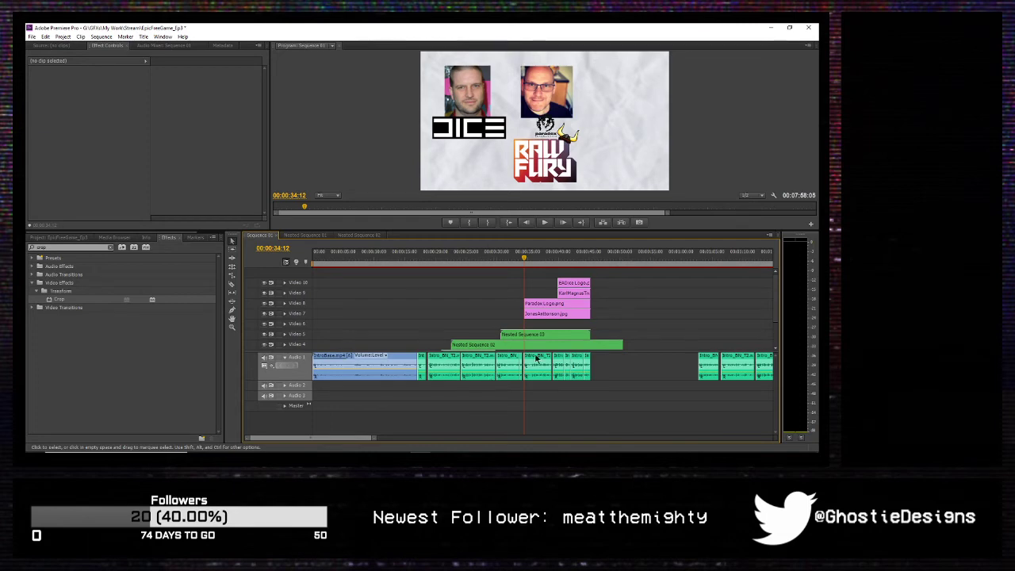
{"action": "left_click", "coordinate": [539, 306]}
{"action": "left_click", "coordinate": [540, 318], "text": "shift"}
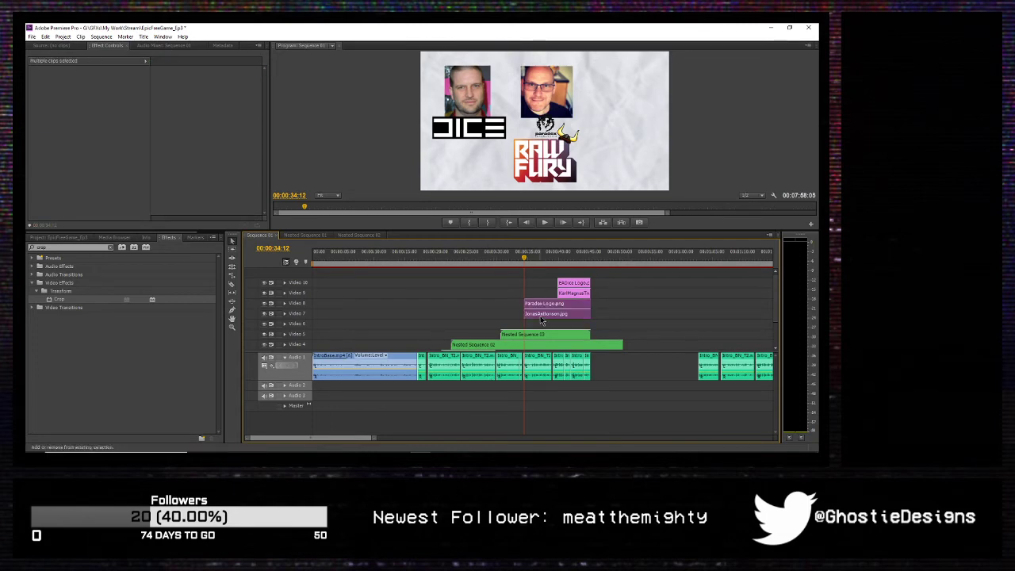
{"action": "right_click", "coordinate": [540, 318]}
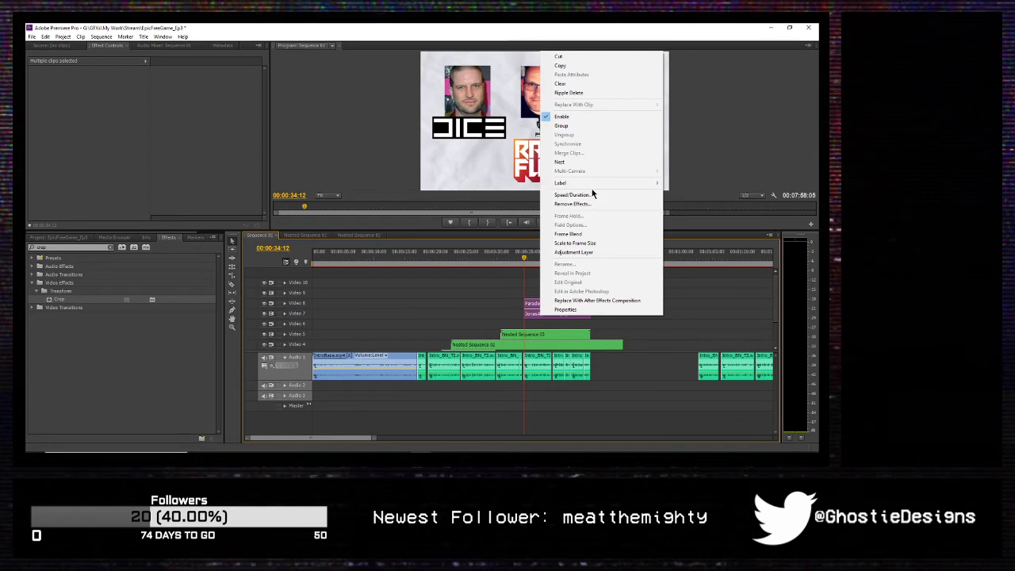
{"action": "left_click", "coordinate": [576, 162]}
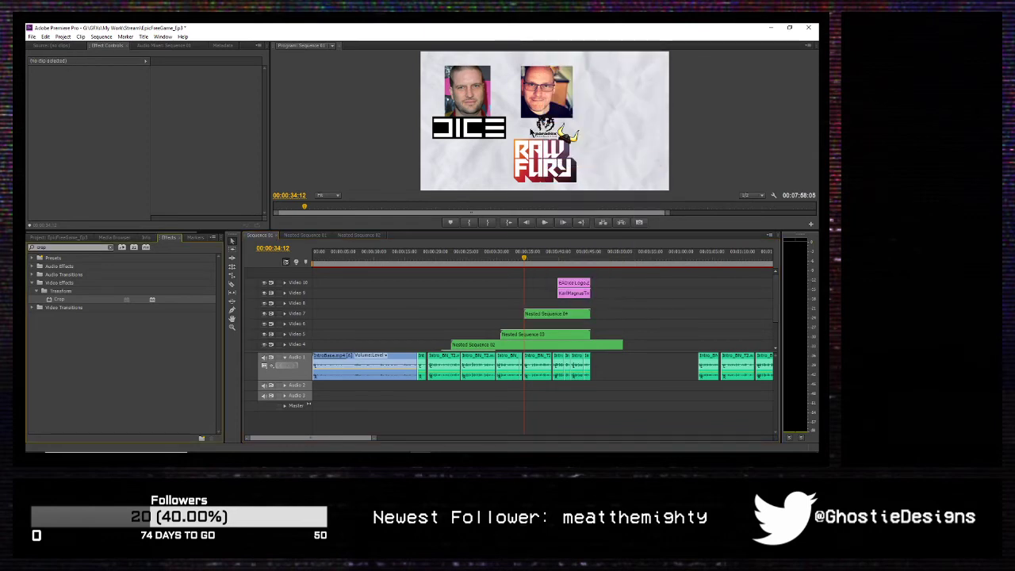
Step: Adjust the anchor point and position of Nested Sequence 04 in the frame, and move its clip down to track Video 6
{"action": "left_click", "coordinate": [556, 315]}
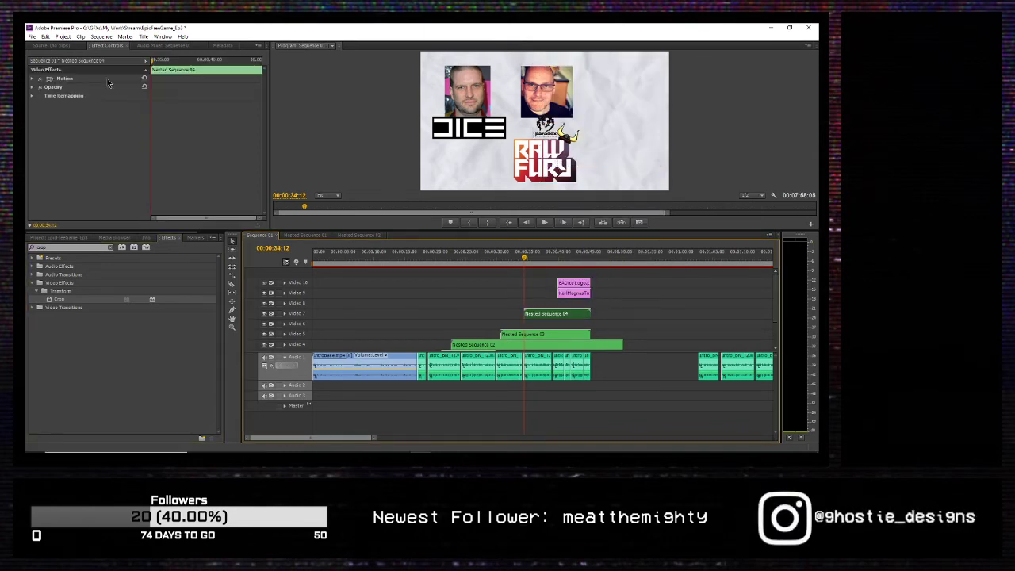
{"action": "left_click", "coordinate": [50, 79]}
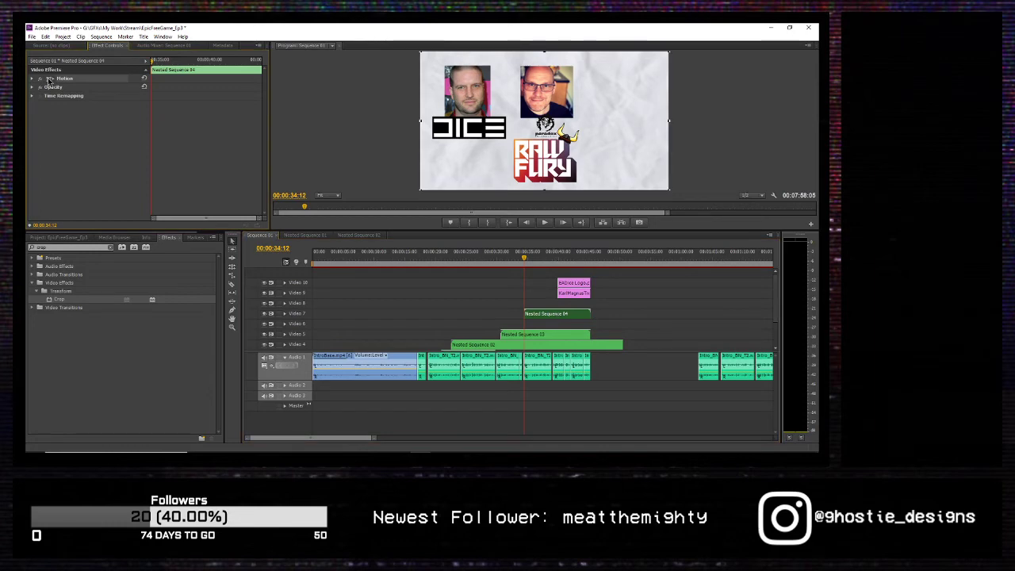
{"action": "left_click", "coordinate": [33, 80]}
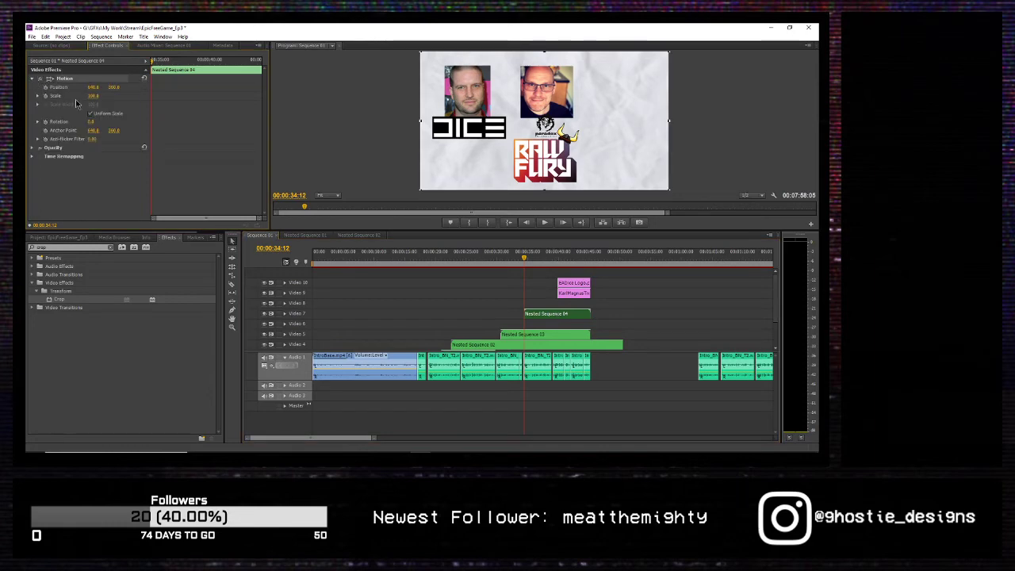
{"action": "mouse_move", "coordinate": [93, 130]}
{"action": "left_mouse_down"}
{"action": "mouse_move", "coordinate": [40, 130]}
{"action": "mouse_move", "coordinate": [99, 130]}
{"action": "mouse_move", "coordinate": [48, 130]}
{"action": "mouse_move", "coordinate": [82, 130]}
{"action": "left_mouse_up"}
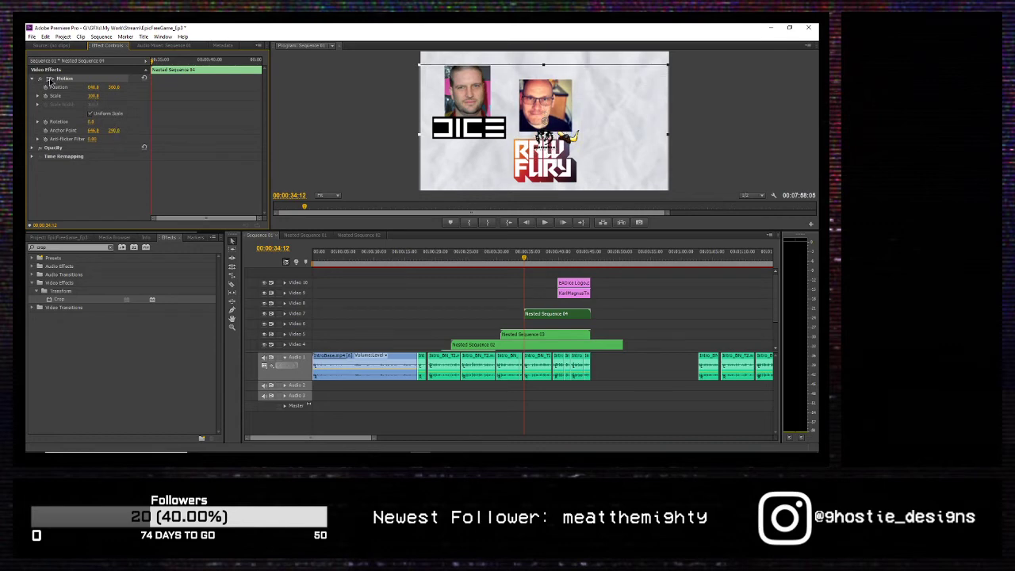
{"action": "mouse_move", "coordinate": [537, 115]}
{"action": "left_mouse_down"}
{"action": "mouse_move", "coordinate": [456, 102]}
{"action": "mouse_move", "coordinate": [546, 99]}
{"action": "mouse_move", "coordinate": [537, 100]}
{"action": "left_mouse_up"}
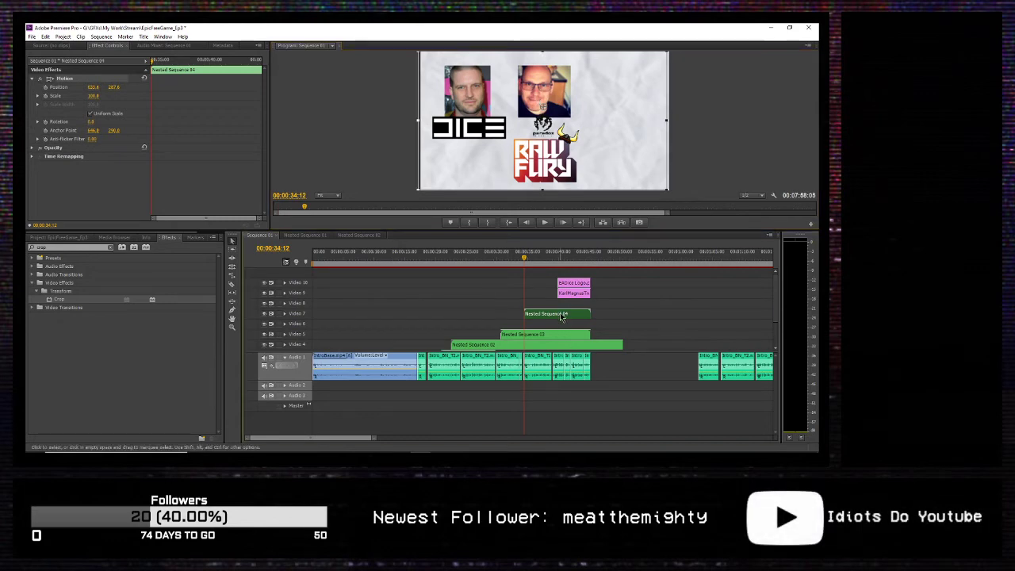
{"action": "left_click_drag", "start_coordinate": [561, 315], "coordinate": [561, 326]}
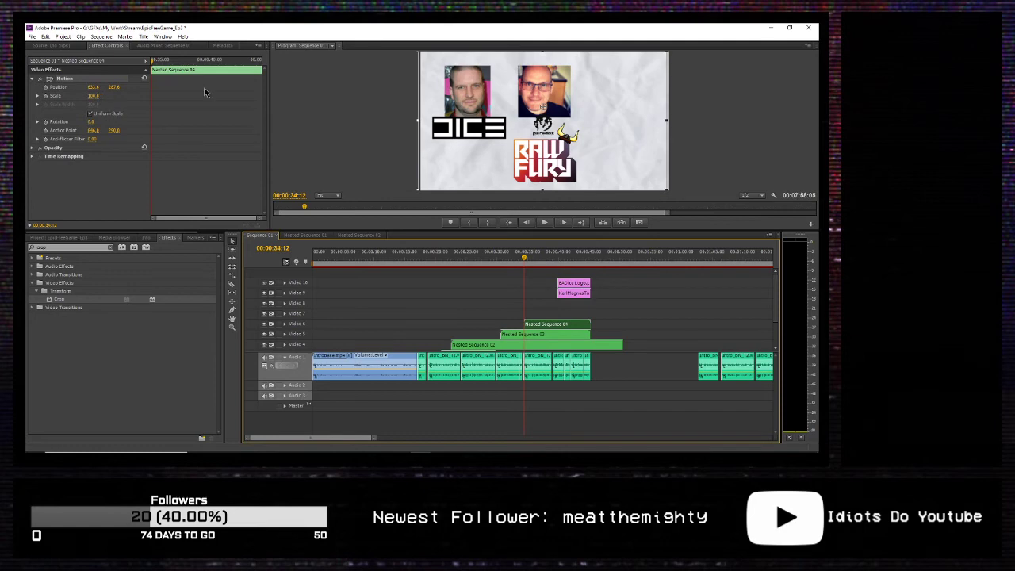
Step: Keyframe the position of Nested Sequence 04 to slide in from the frame's left between 00:00:34:12 and 00:00:34:28, and preview it
{"action": "key", "text": "space"}
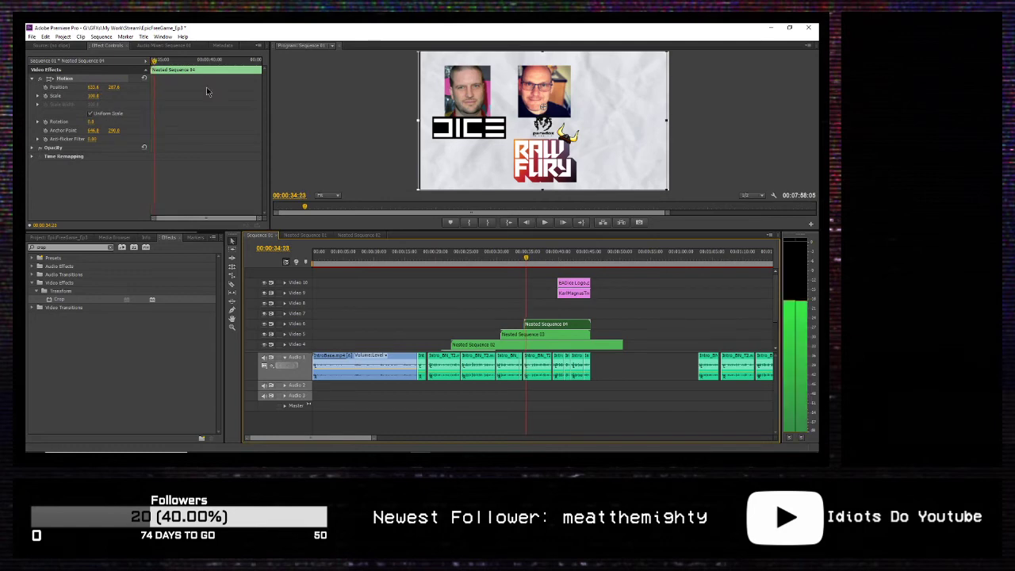
{"action": "left_click", "coordinate": [45, 88]}
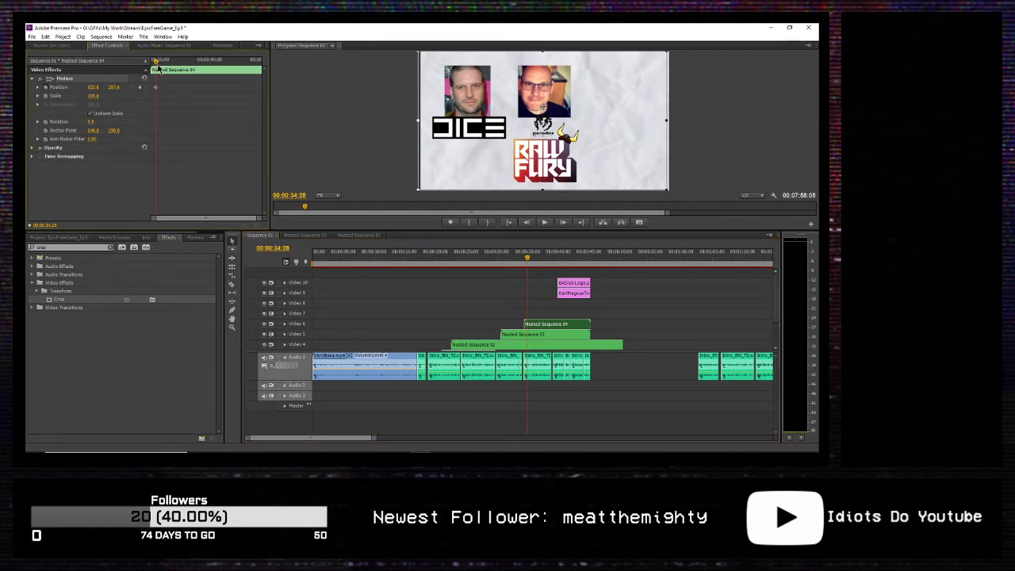
{"action": "left_click_drag", "start_coordinate": [157, 62], "coordinate": [139, 69]}
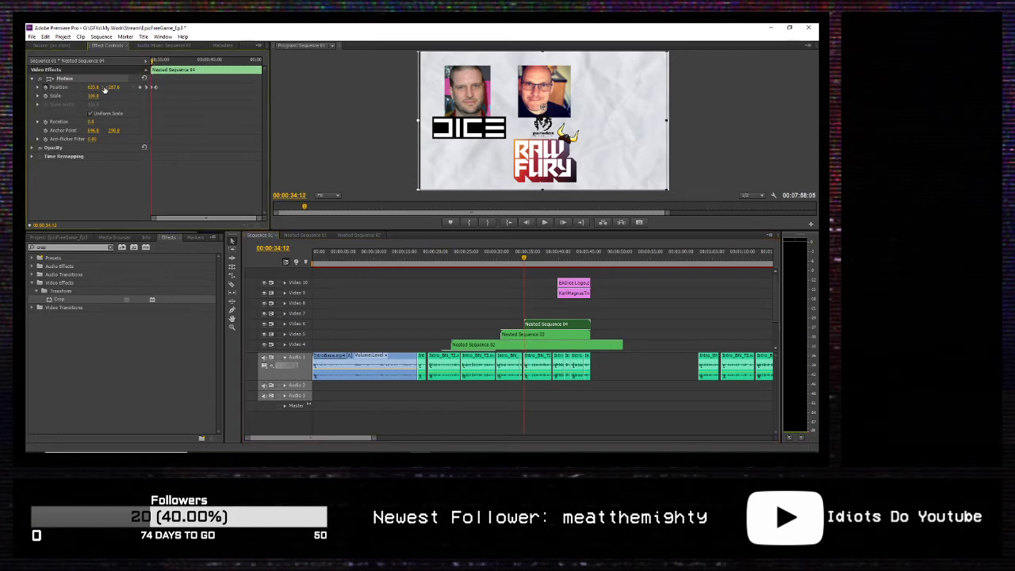
{"action": "left_click_drag", "start_coordinate": [92, 86], "coordinate": [47, 86]}
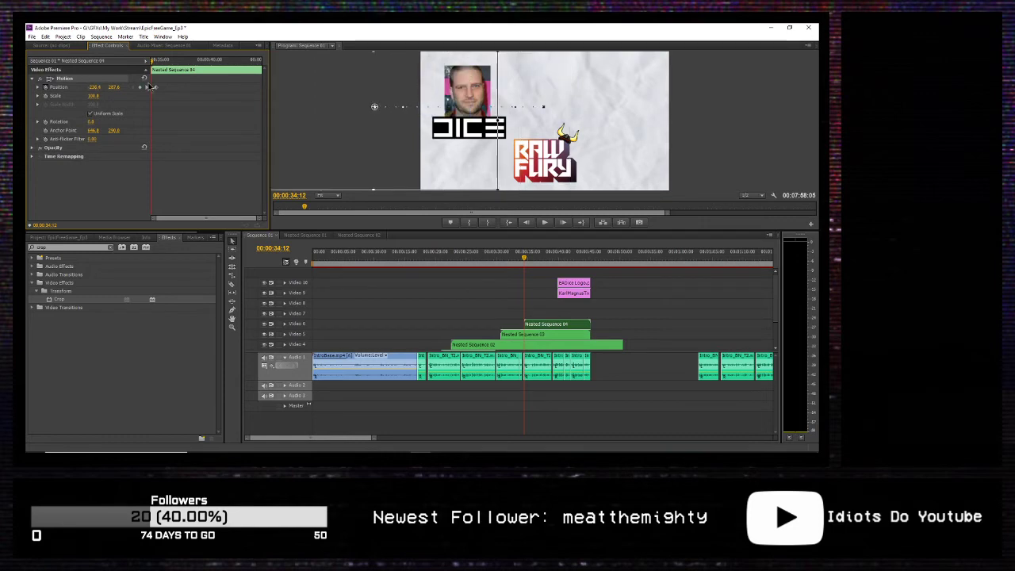
{"action": "key", "text": "space"}
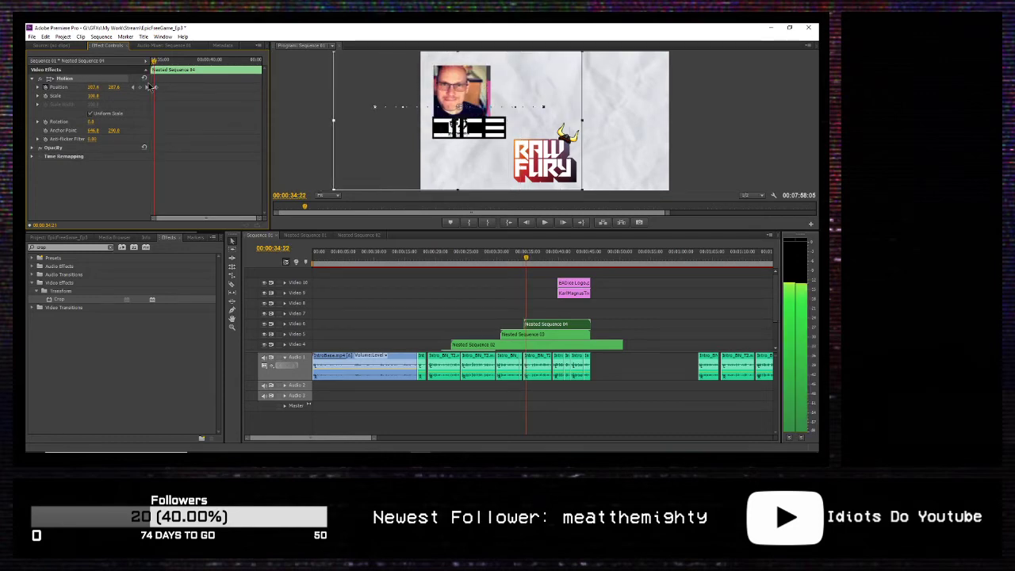
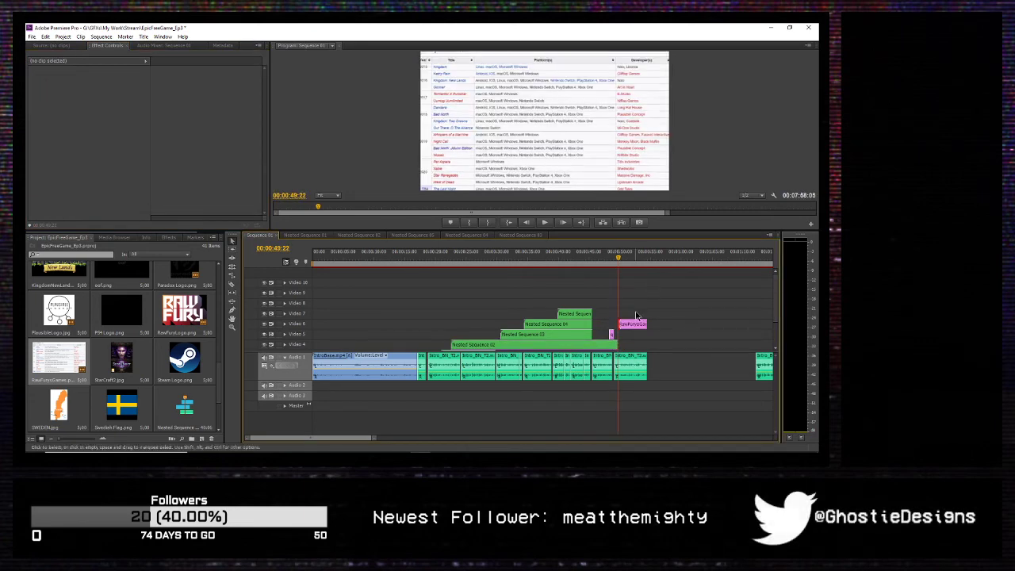
Step: Play on to 00:00:50:11 and scale RawFuryGames.png down to 80 so the whole table fits in the frame
{"action": "key", "text": "Right"}
{"action": "key", "text": "Right"}
{"action": "key", "text": "Right"}
{"action": "key", "text": "space"}
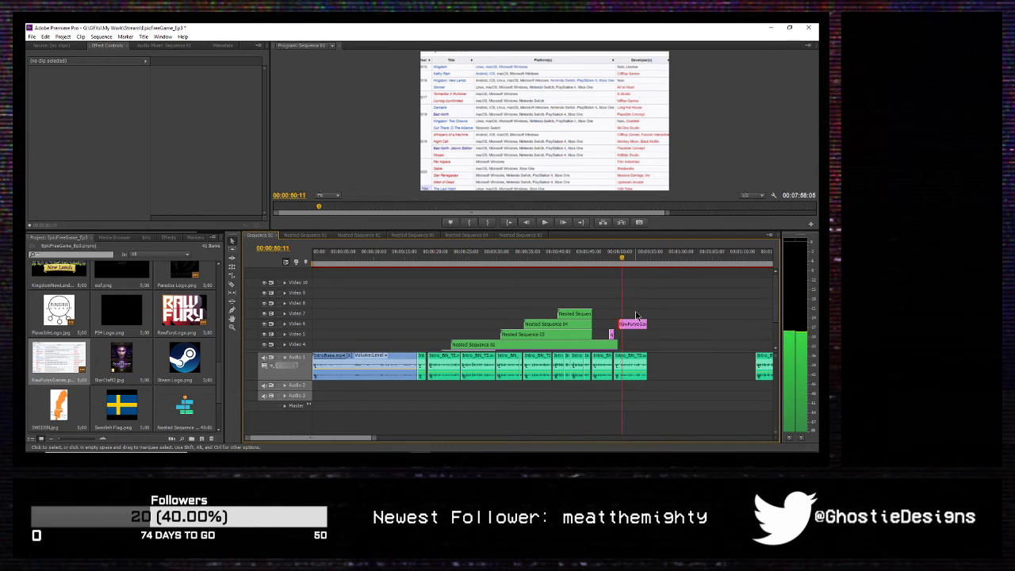
{"action": "left_click", "coordinate": [634, 323]}
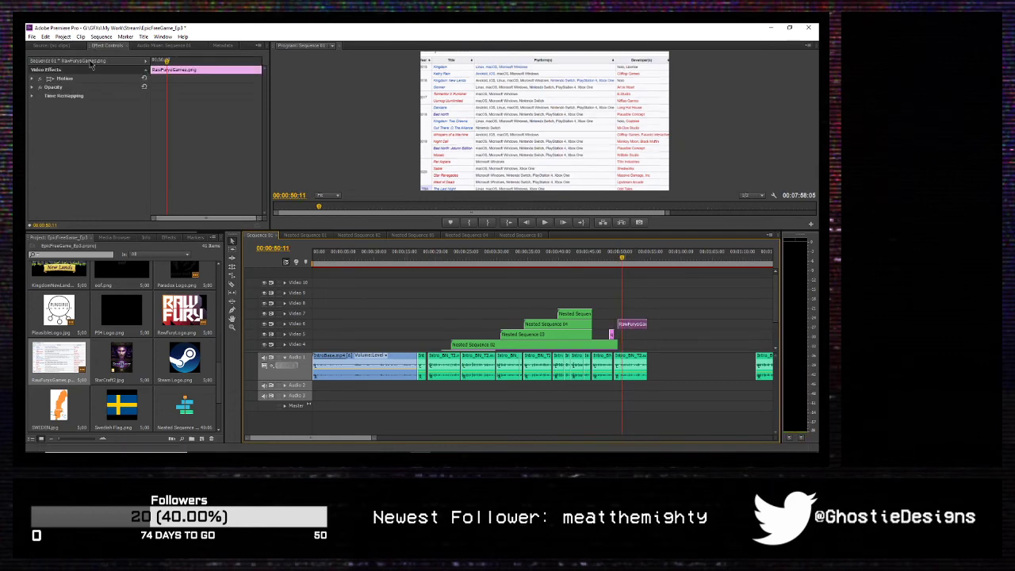
{"action": "left_click", "coordinate": [32, 78]}
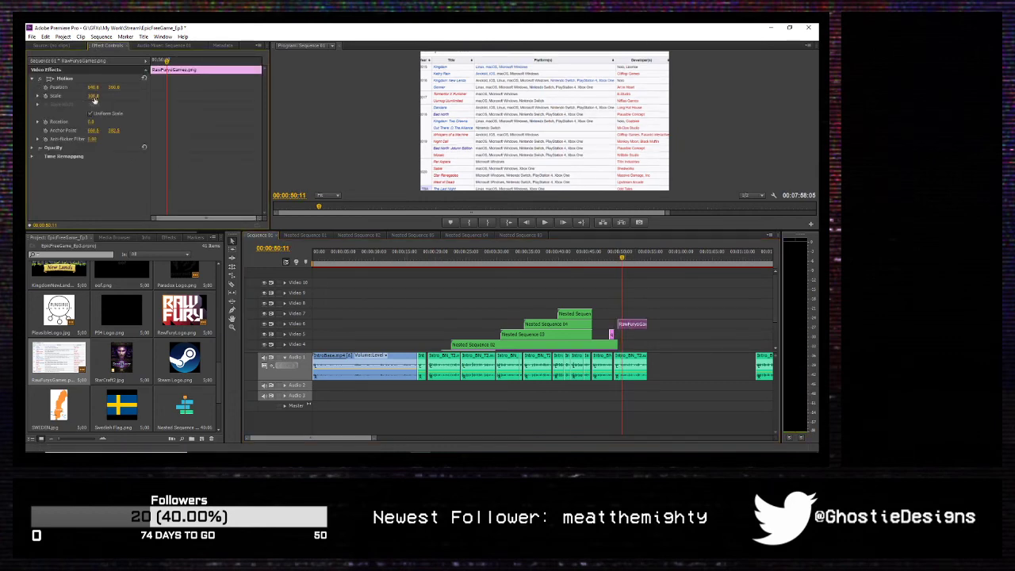
{"action": "left_click_drag", "start_coordinate": [93, 100], "coordinate": [86, 100]}
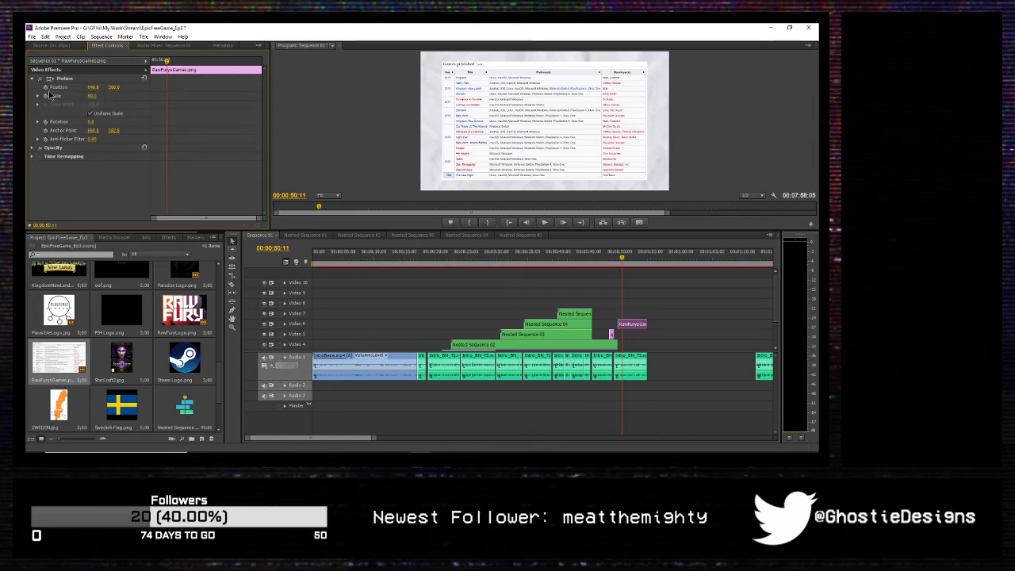
Step: Keyframe the position of RawFuryGames.png to drop in from above the frame, reaching the centre at 00:00:50:11, and preview it
{"action": "left_click", "coordinate": [46, 87]}
{"action": "left_click_drag", "start_coordinate": [172, 68], "coordinate": [153, 68]}
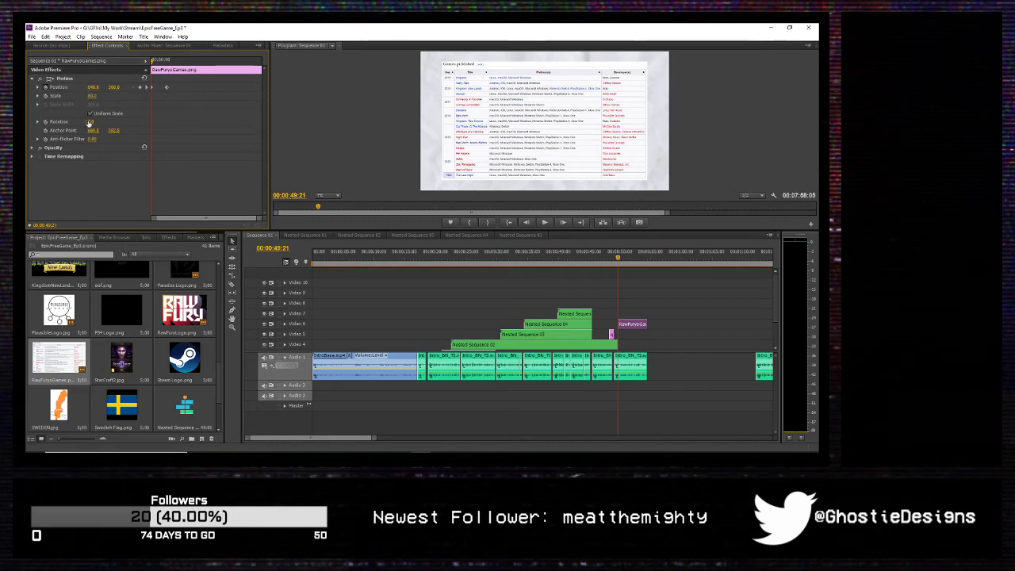
{"action": "left_click_drag", "start_coordinate": [93, 86], "coordinate": [42, 86]}
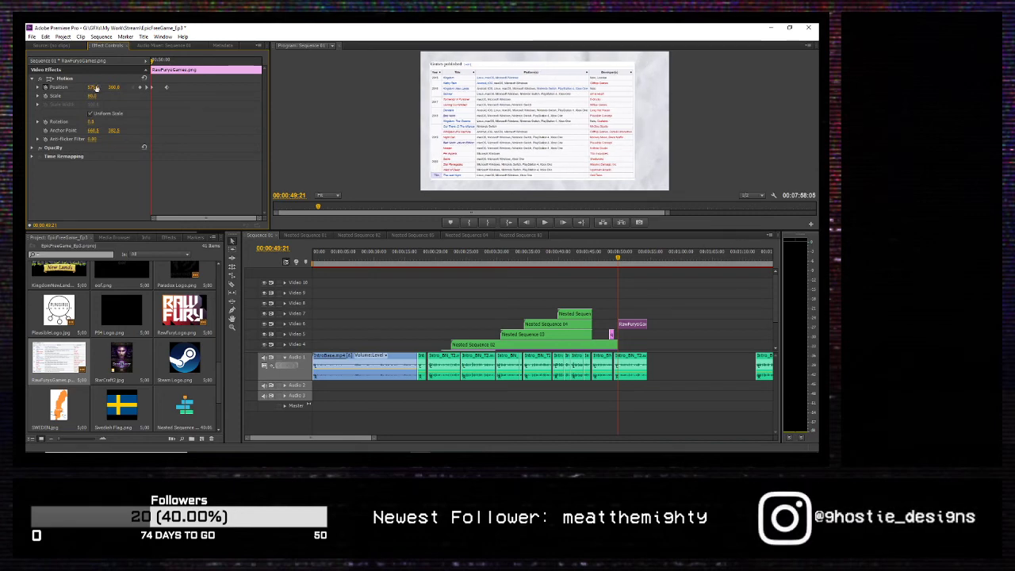
{"action": "key", "text": "ctrl+z"}
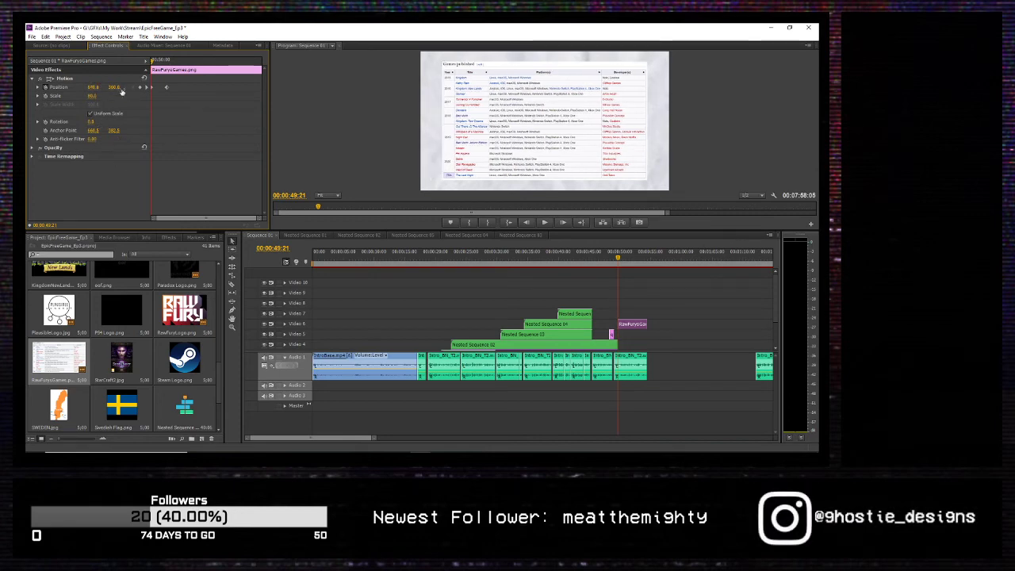
{"action": "left_click_drag", "start_coordinate": [119, 92], "coordinate": [40, 91]}
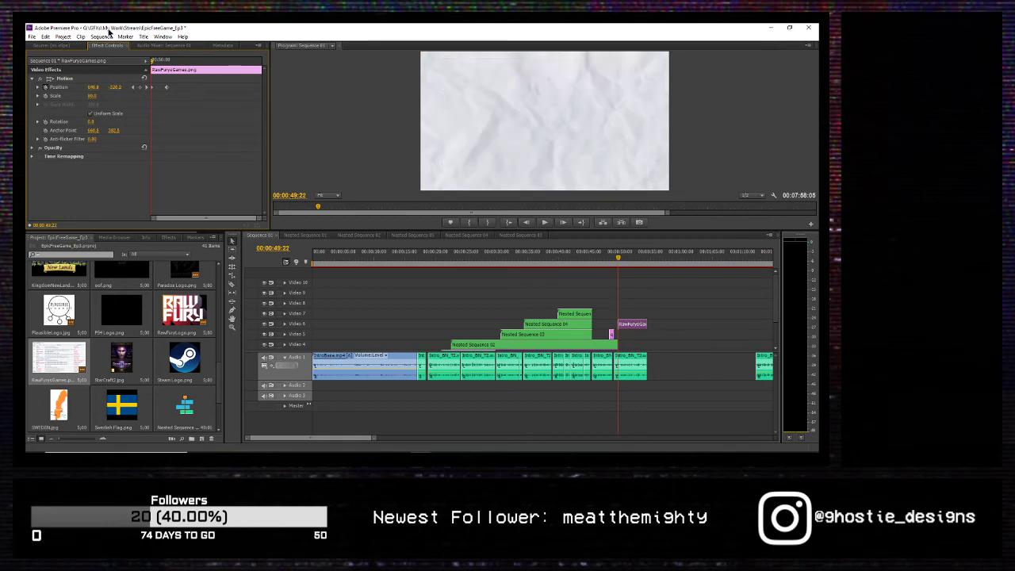
{"action": "key", "text": "space"}
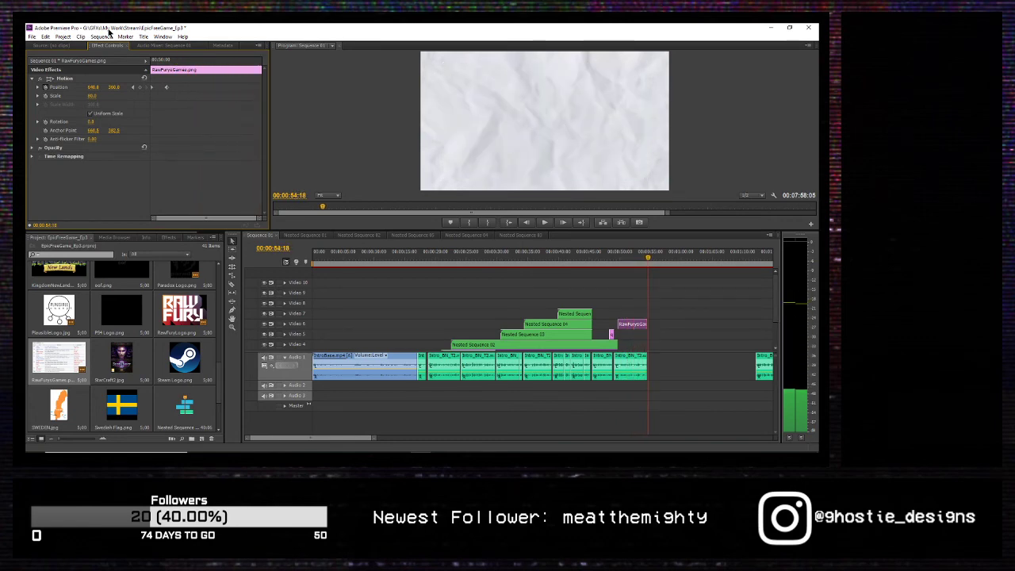
{"action": "key", "text": "space"}
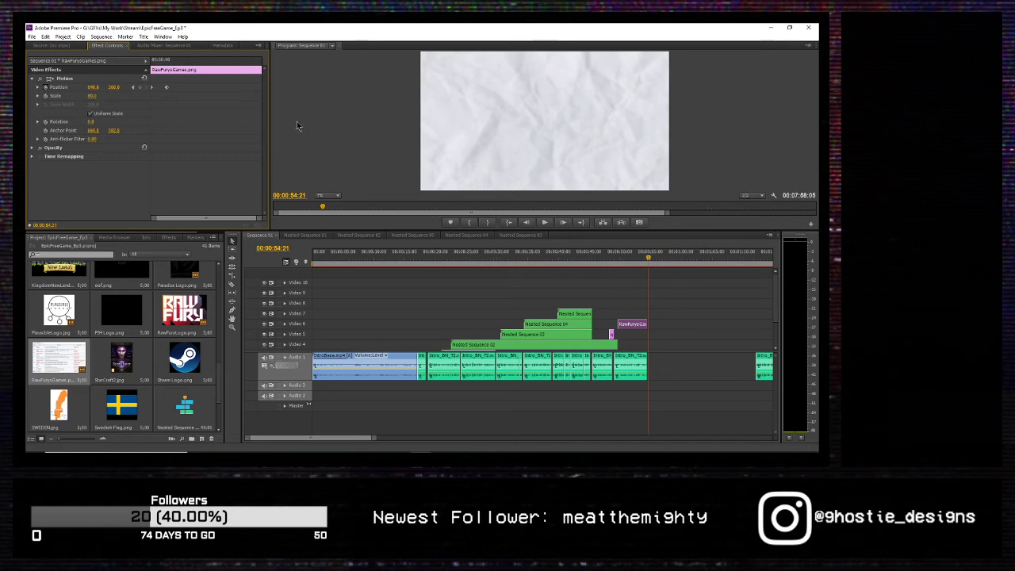
Step: Move the next Audio 1 narration clip against the previous one at 00:00:54:21 and extend RawFuryGames.png to its end
{"action": "left_click_drag", "start_coordinate": [761, 361], "coordinate": [655, 363]}
{"action": "left_click_drag", "start_coordinate": [650, 323], "coordinate": [689, 324]}
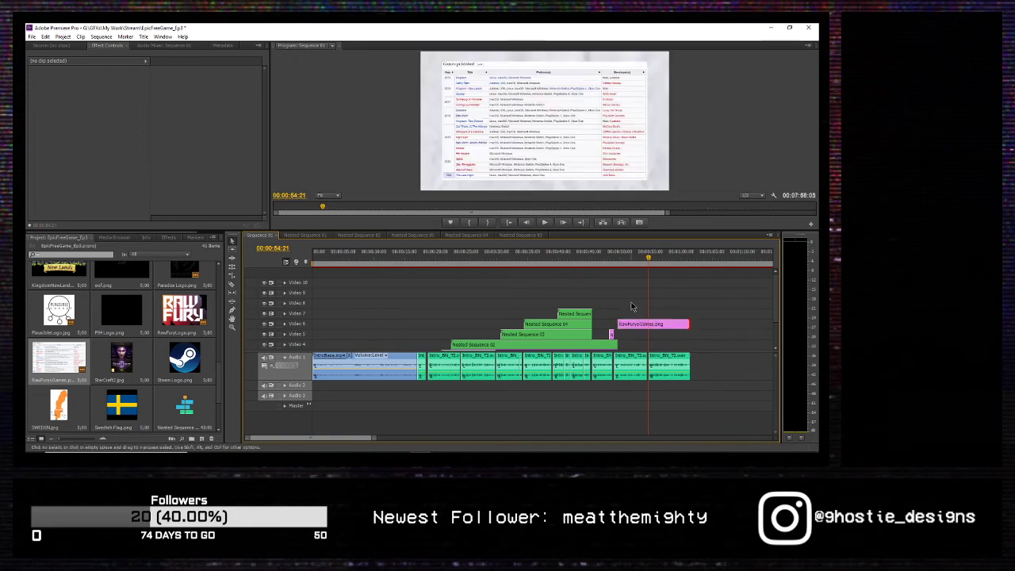
Step: Play the narration from 00:00:54:21 and step through the frames to park the playhead at 00:00:57:07
{"action": "key", "text": "space"}
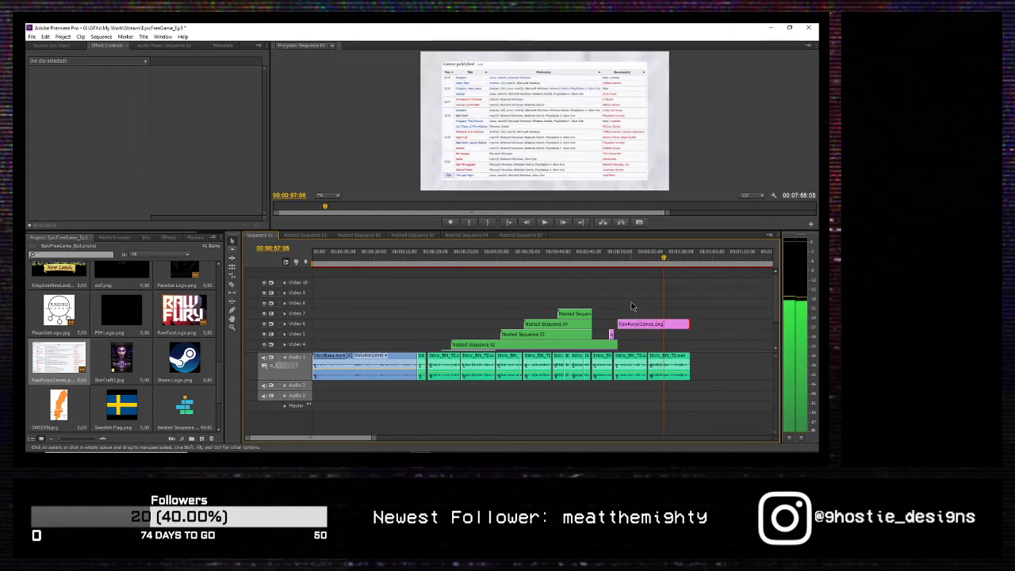
{"action": "key", "text": "Left"}
{"action": "key", "text": "Left"}
{"action": "key", "text": "Left"}
{"action": "key", "text": "Left"}
{"action": "key", "text": "Left"}
{"action": "key", "text": "Left"}
{"action": "key", "text": "Left"}
{"action": "key", "text": "Left"}
{"action": "key", "text": "Left"}
{"action": "key", "text": "Left"}
{"action": "key", "text": "Left"}
{"action": "key", "text": "Right"}
{"action": "key", "text": "Right"}
{"action": "key", "text": "Right"}
{"action": "key", "text": "Right"}
{"action": "key", "text": "Right"}
{"action": "key", "text": "Right"}
{"action": "key", "text": "Right"}
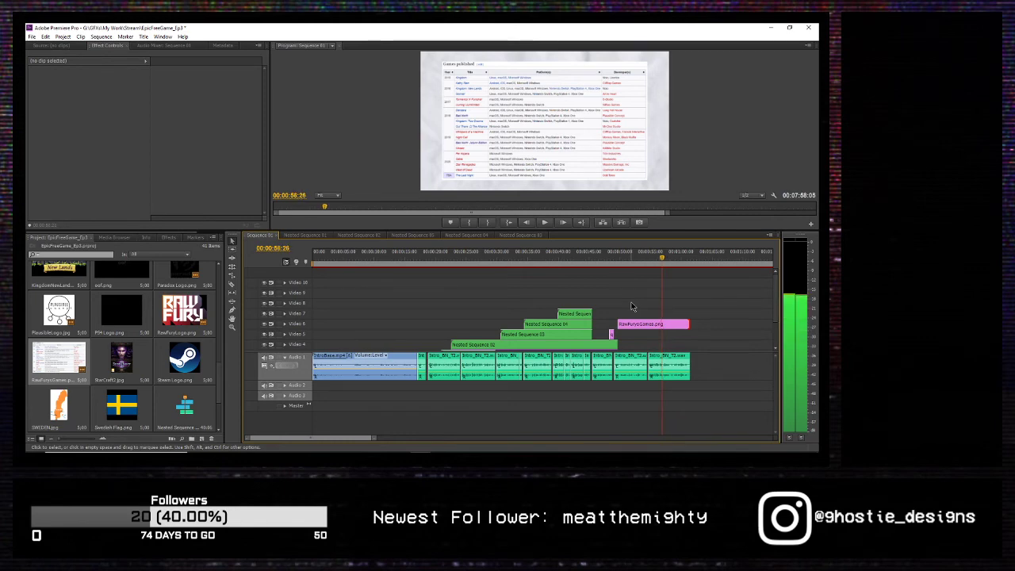
{"action": "key", "text": "Right"}
{"action": "key", "text": "Right"}
{"action": "key", "text": "Right"}
{"action": "key", "text": "Right"}
{"action": "key", "text": "Right"}
{"action": "key", "text": "Right"}
{"action": "key", "text": "Right"}
{"action": "key", "text": "Right"}
{"action": "key", "text": "Right"}
{"action": "key", "text": "Right"}
{"action": "key", "text": "Right"}
{"action": "key", "text": "Right"}
{"action": "key", "text": "Right"}
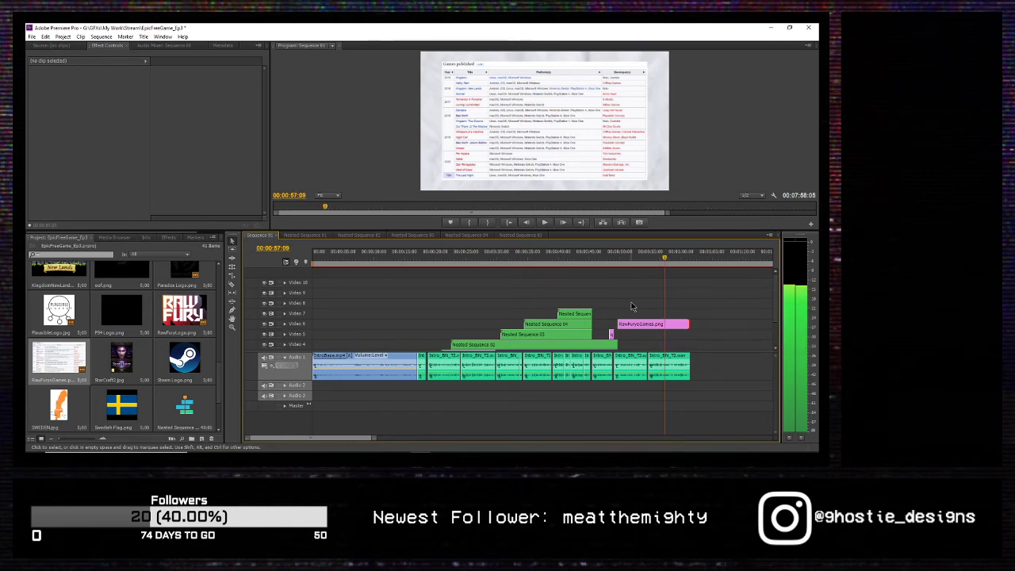
{"action": "key", "text": "Left"}
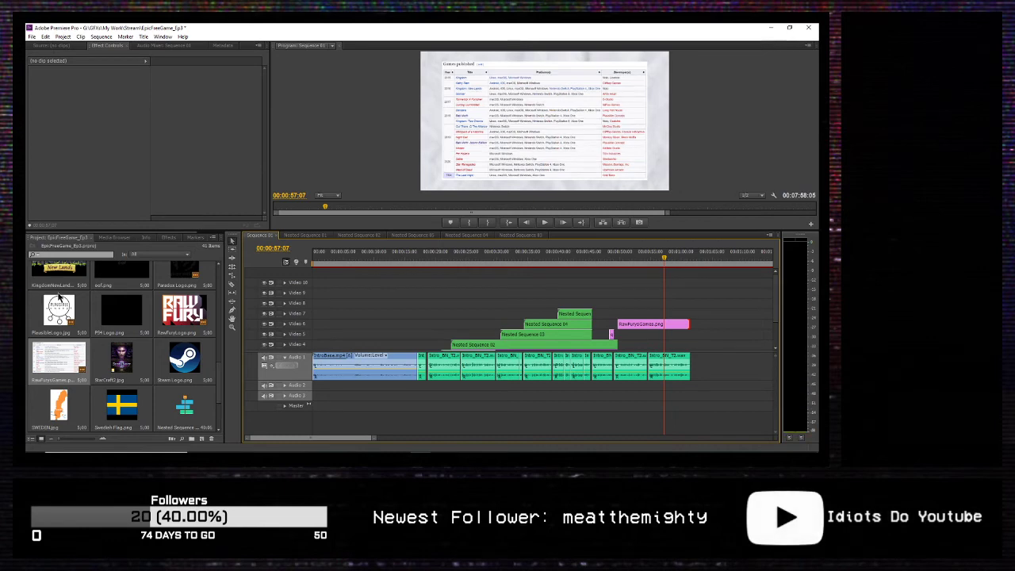
Step: Add KingdomNewLands Logo.png on Video 7 and keyframe its position to slide in from X -400 at 00:00:56:12 to centre at 00:00:57:07
{"action": "left_click_drag", "start_coordinate": [252, 271], "coordinate": [675, 319]}
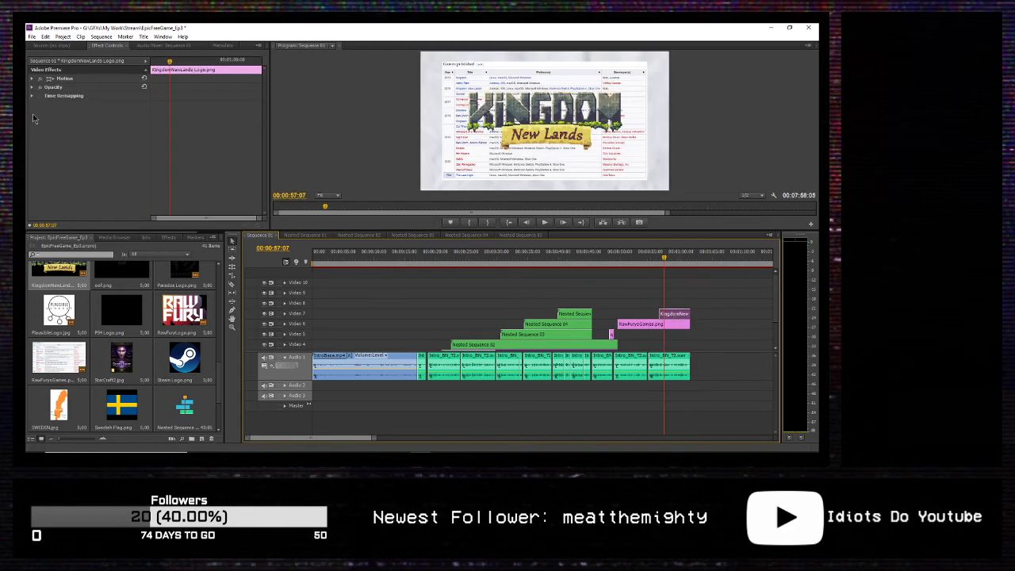
{"action": "left_click", "coordinate": [32, 79]}
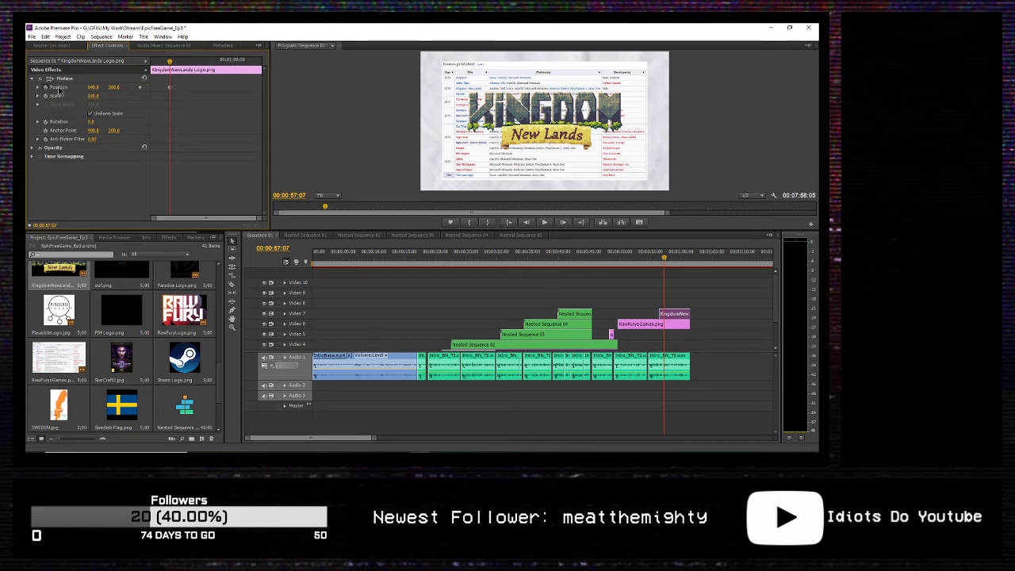
{"action": "left_click_drag", "start_coordinate": [175, 63], "coordinate": [143, 64]}
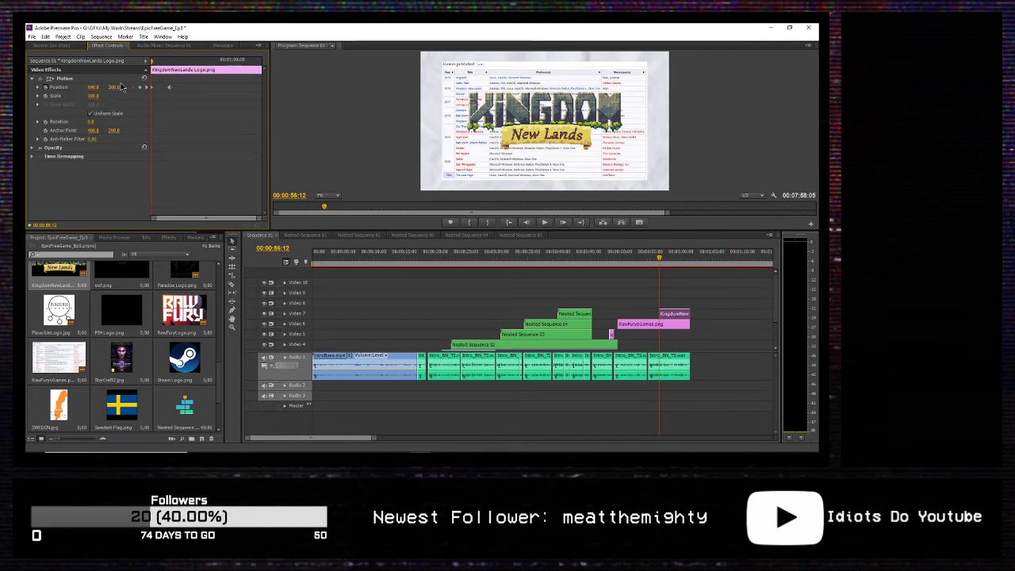
{"action": "left_click_drag", "start_coordinate": [98, 87], "coordinate": [31, 87]}
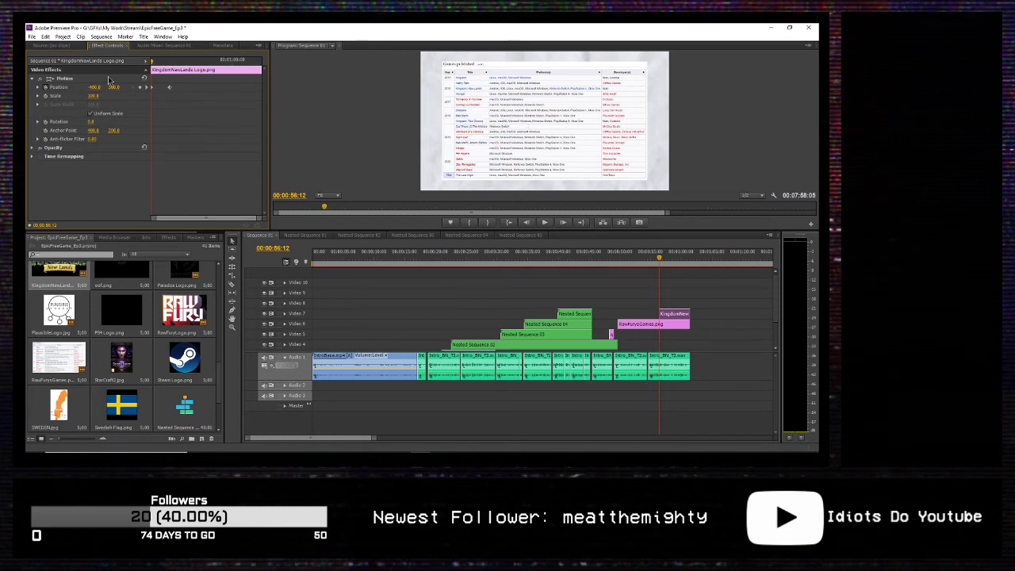
{"action": "key", "text": "space"}
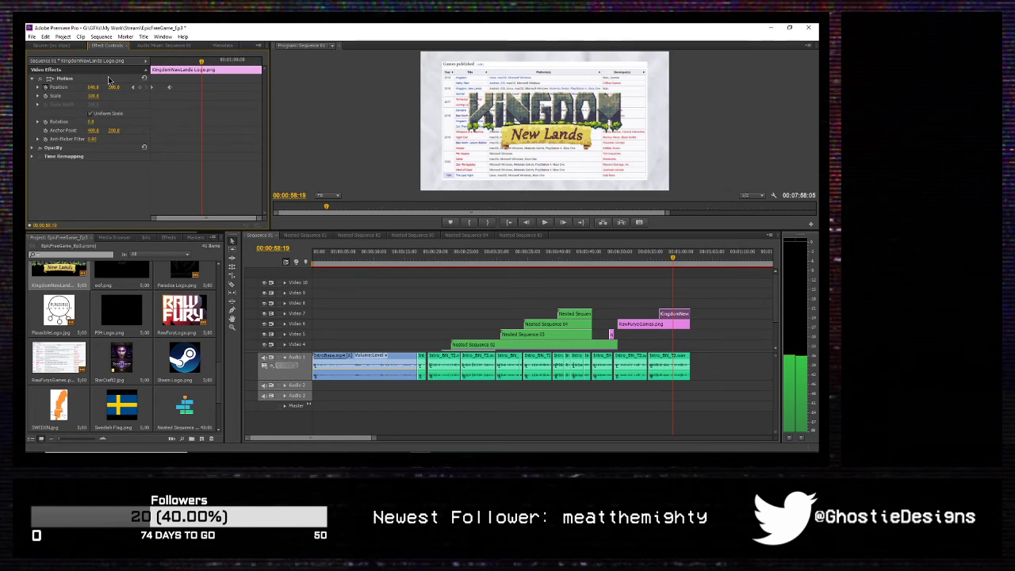
Step: Add Kingdom Gamplay.mp4 from the project bin to Video 8, above KingdomNewLands Logo.png
{"action": "scroll", "coordinate": [103, 316], "scroll_direction": "up", "scroll_amount": 2}
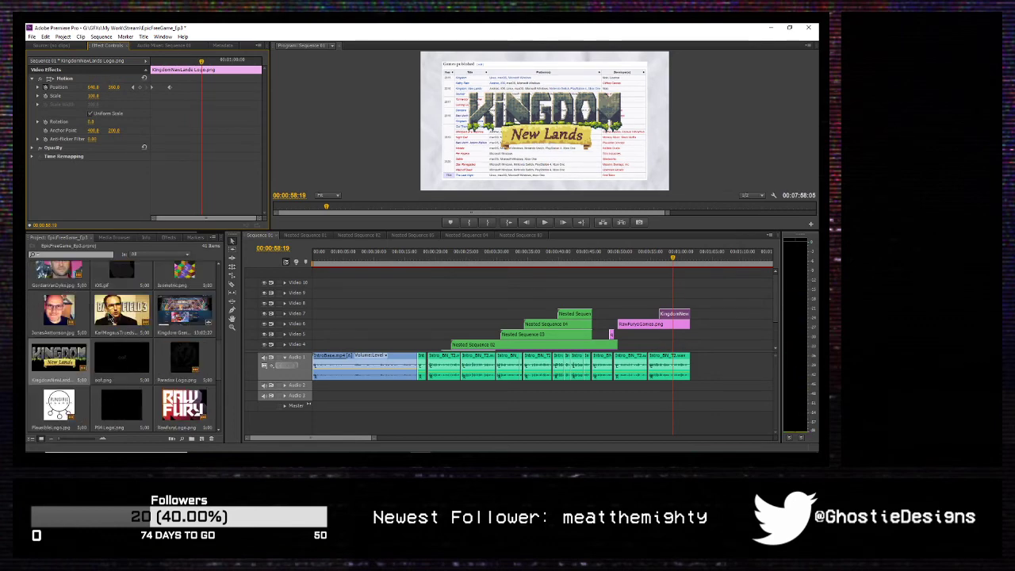
{"action": "scroll", "coordinate": [111, 352], "scroll_direction": "up", "scroll_amount": 2}
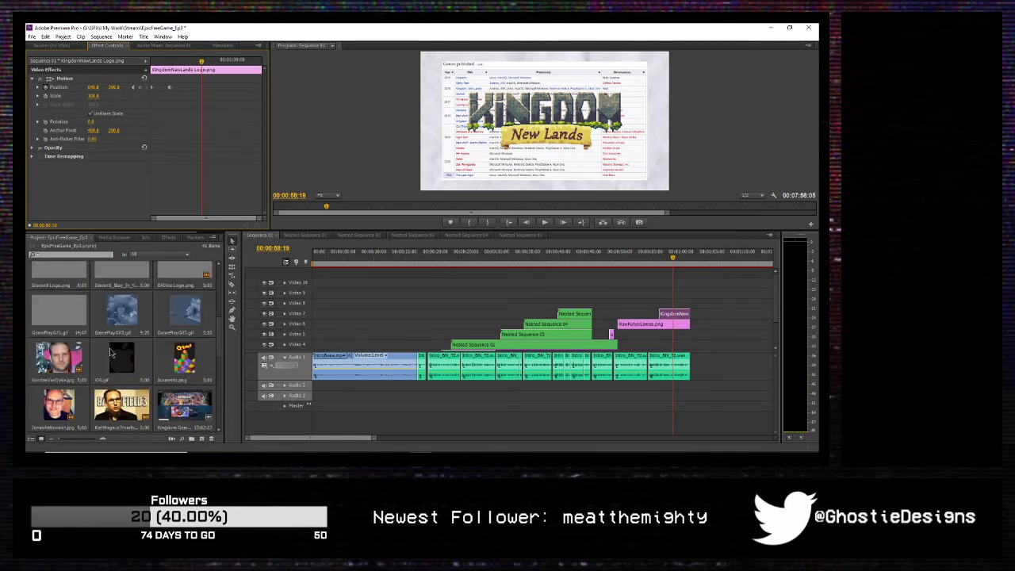
{"action": "scroll", "coordinate": [111, 353], "scroll_direction": "up", "scroll_amount": 1}
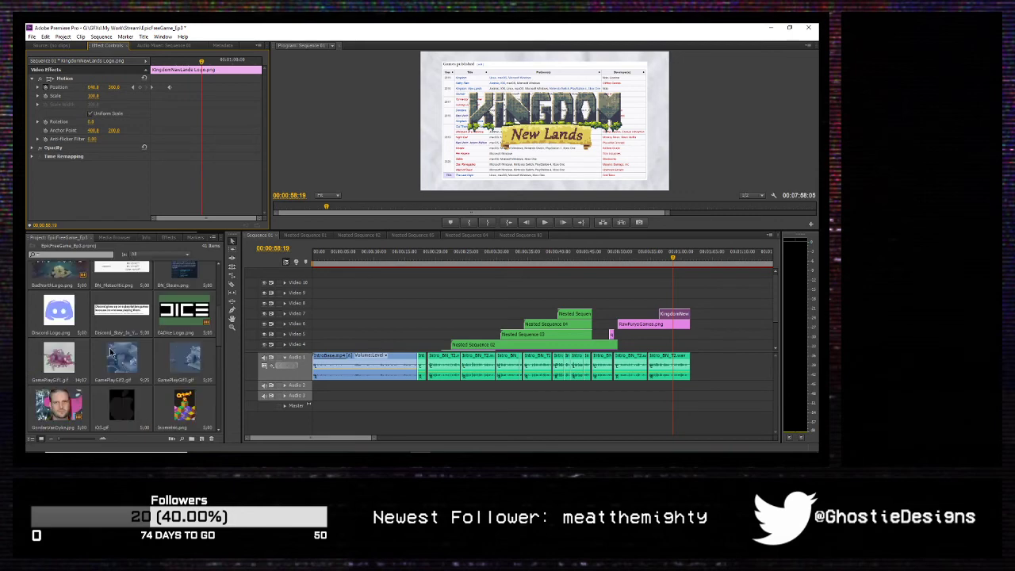
{"action": "scroll", "coordinate": [111, 353], "scroll_direction": "up", "scroll_amount": 3}
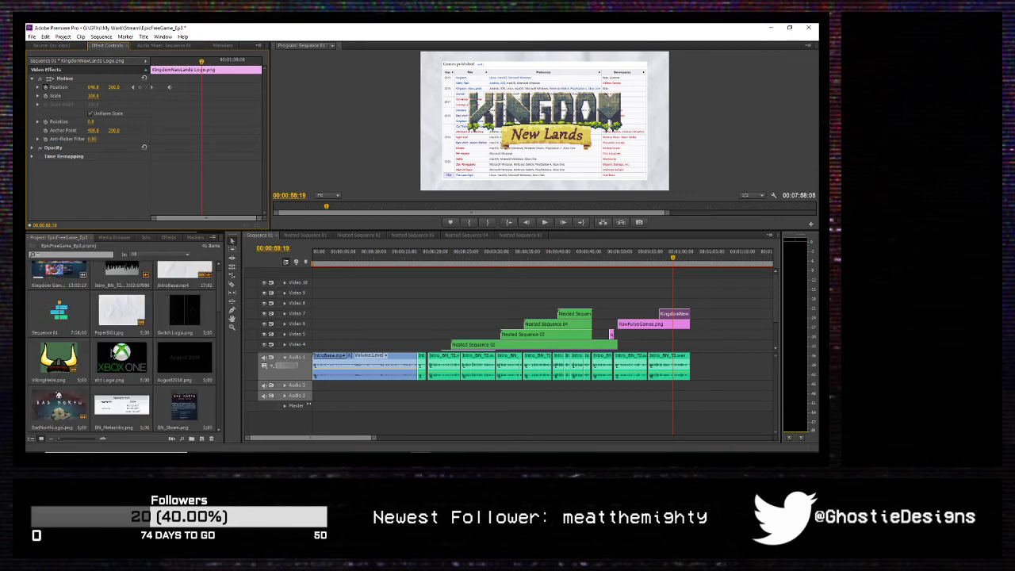
{"action": "scroll", "coordinate": [114, 354], "scroll_direction": "up", "scroll_amount": 1}
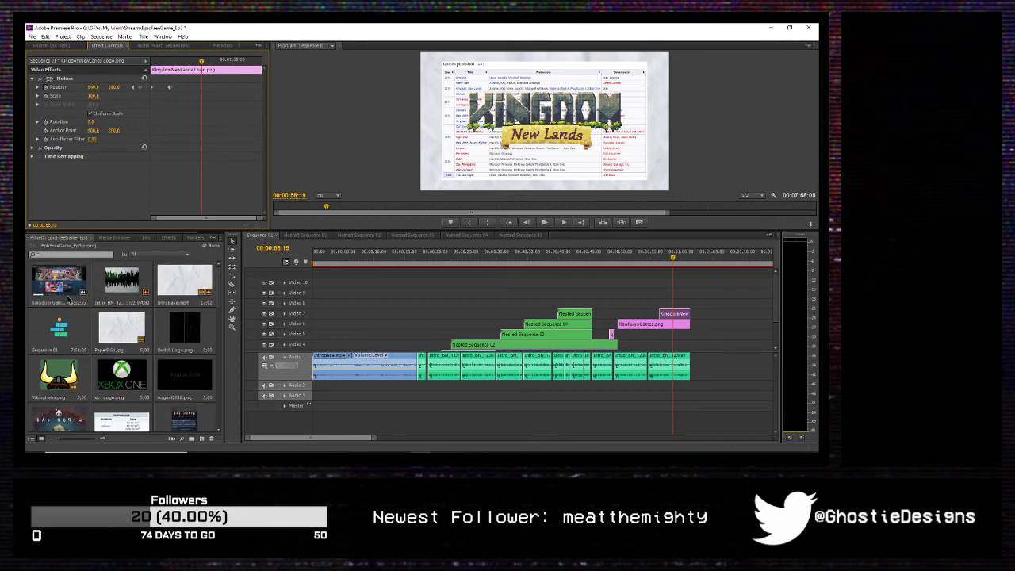
{"action": "left_click_drag", "start_coordinate": [69, 299], "coordinate": [672, 302]}
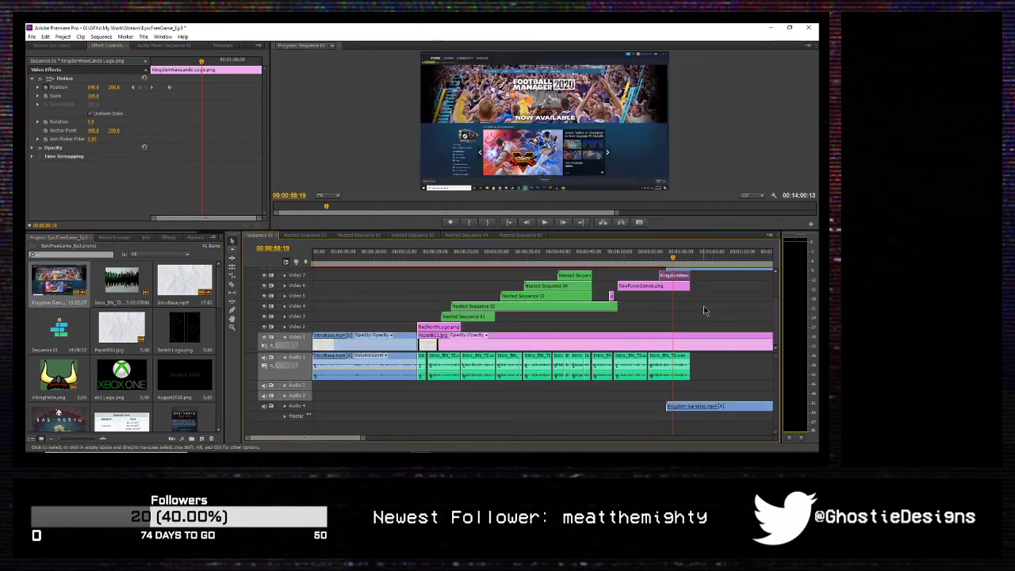
Step: Unlink the Kingdom Gamplay.mp4 clip's video and audio, and delete its audio from Audio 4
{"action": "left_click", "coordinate": [714, 275]}
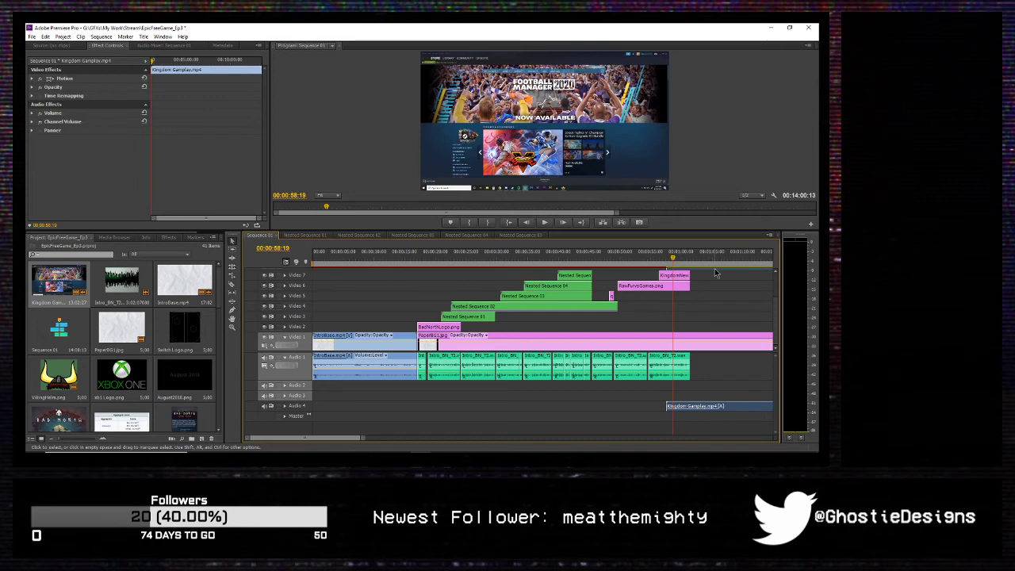
{"action": "right_click", "coordinate": [697, 274]}
{"action": "left_click", "coordinate": [731, 210]}
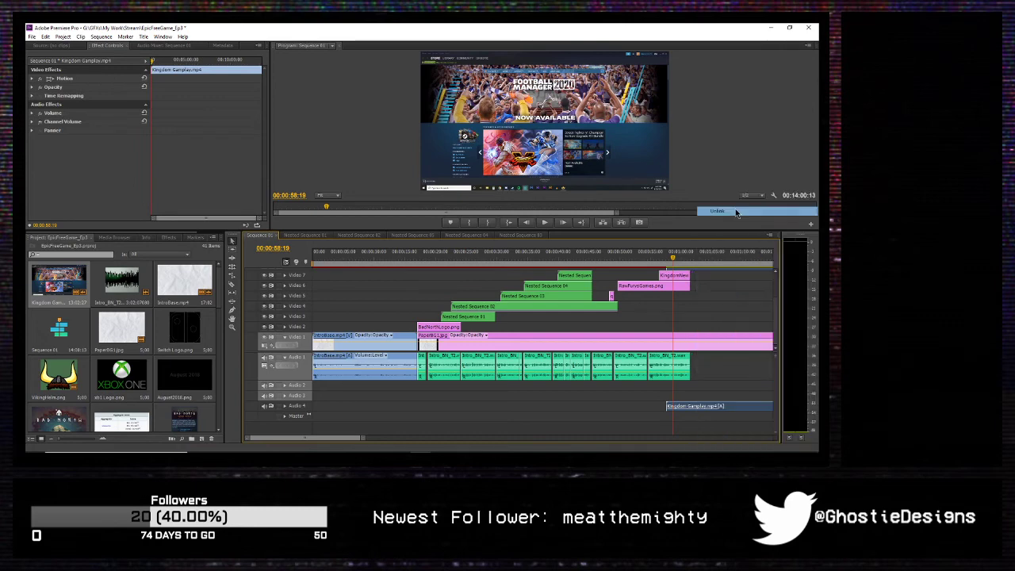
{"action": "left_click", "coordinate": [713, 408]}
{"action": "key", "text": "Delete"}
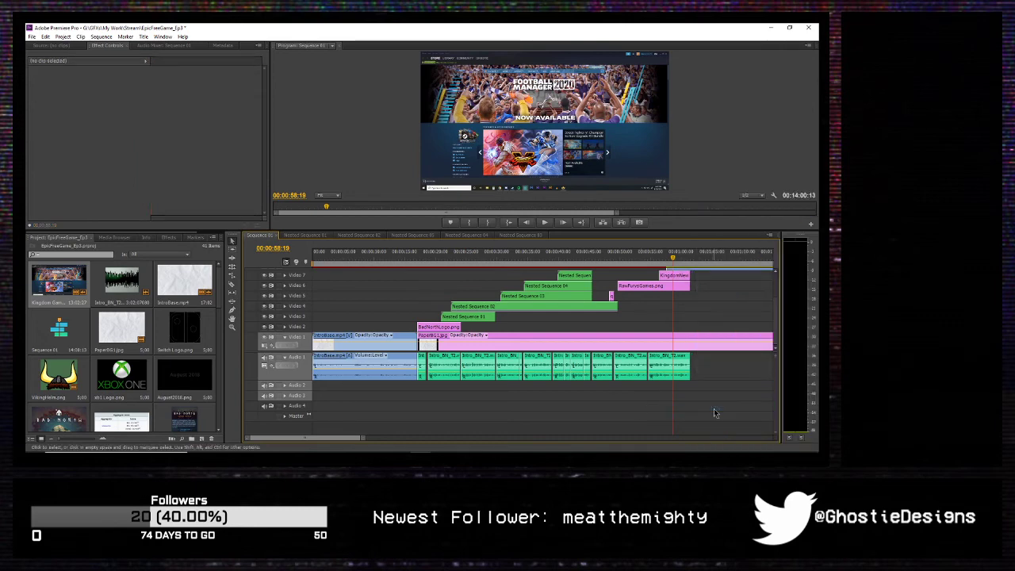
Step: Sample the Kingdom Gamplay.mp4 footage at several points for a usable segment, parking the playhead at 00:10:24:16
{"action": "left_click_drag", "start_coordinate": [362, 438], "coordinate": [492, 438]}
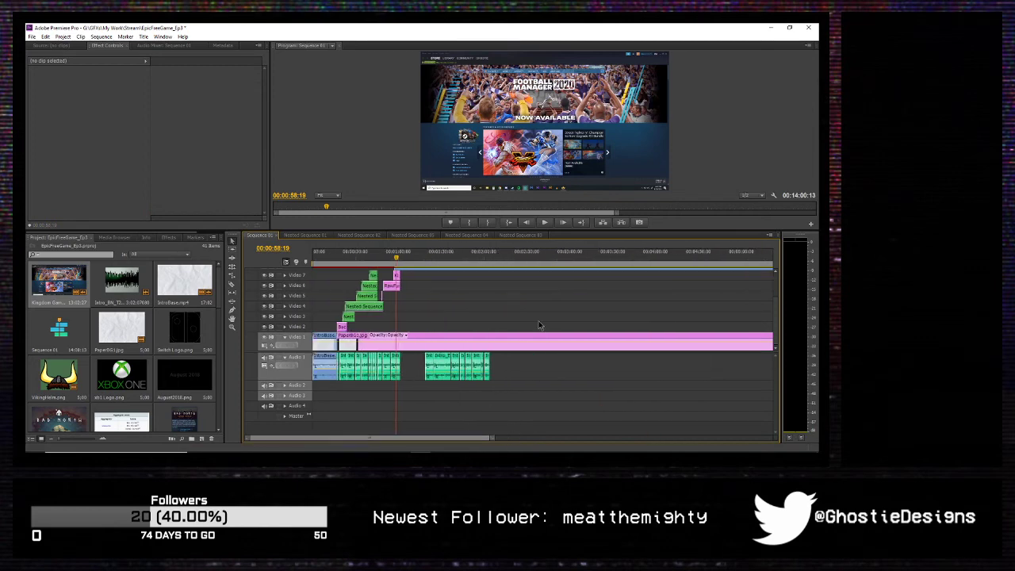
{"action": "left_click", "coordinate": [535, 260]}
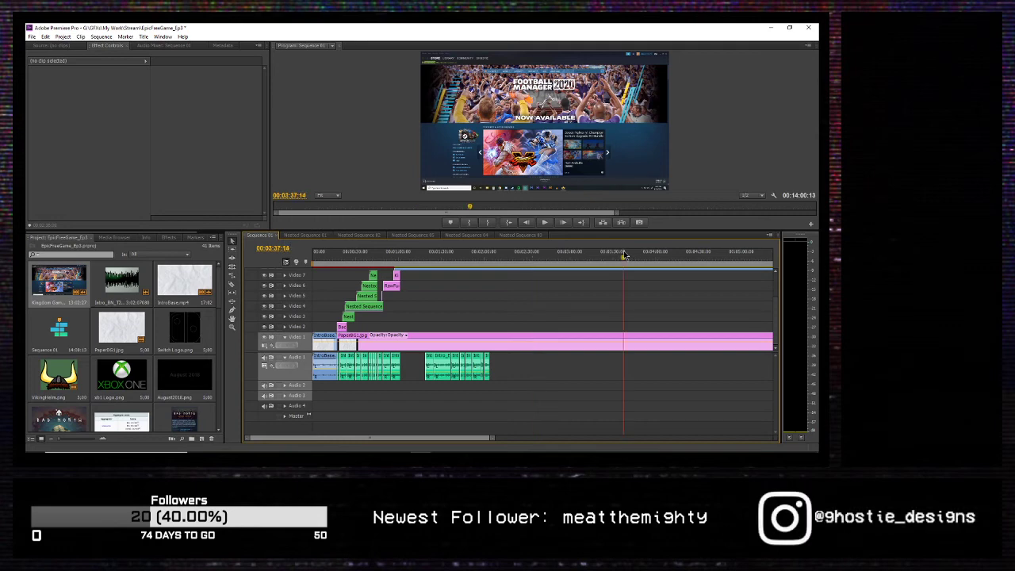
{"action": "left_click", "coordinate": [623, 252]}
{"action": "left_click", "coordinate": [544, 223]}
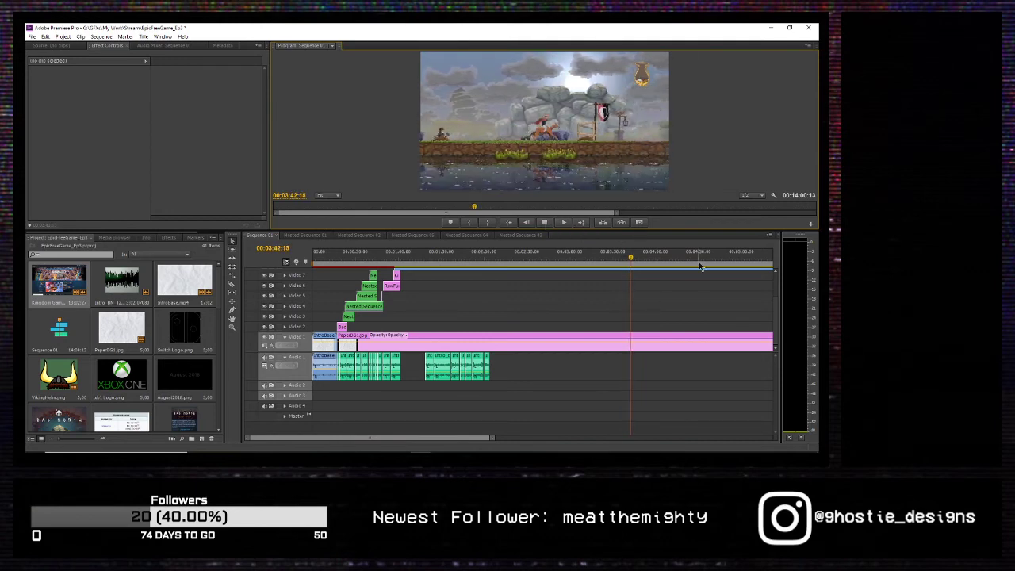
{"action": "left_click_drag", "start_coordinate": [491, 438], "coordinate": [629, 416]}
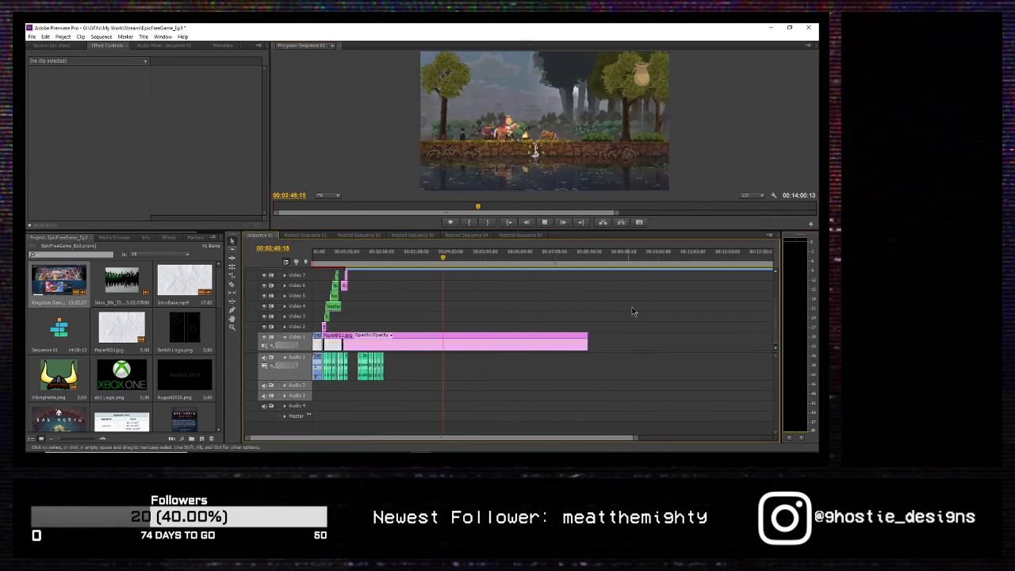
{"action": "left_click", "coordinate": [610, 261]}
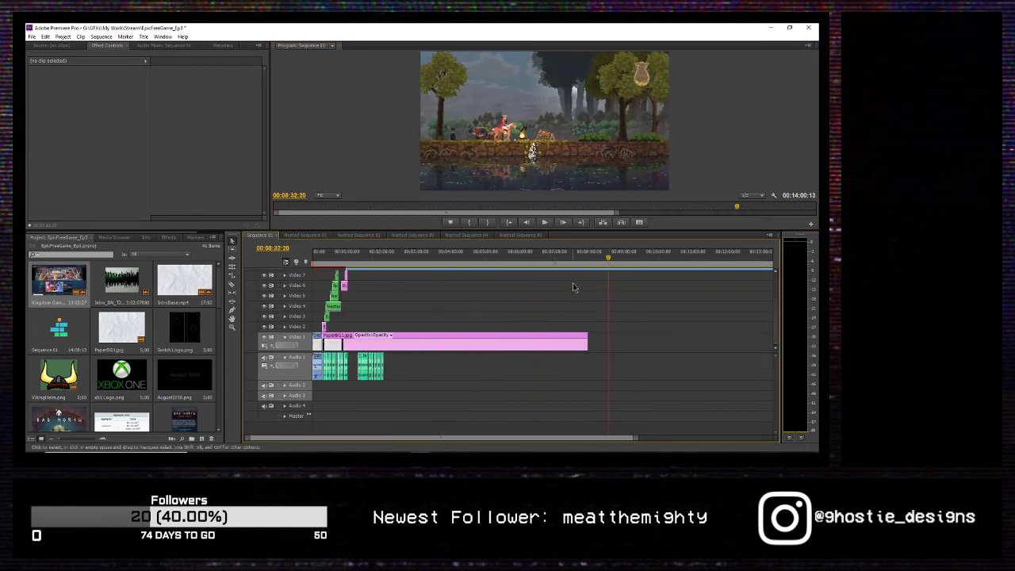
{"action": "left_click", "coordinate": [546, 222]}
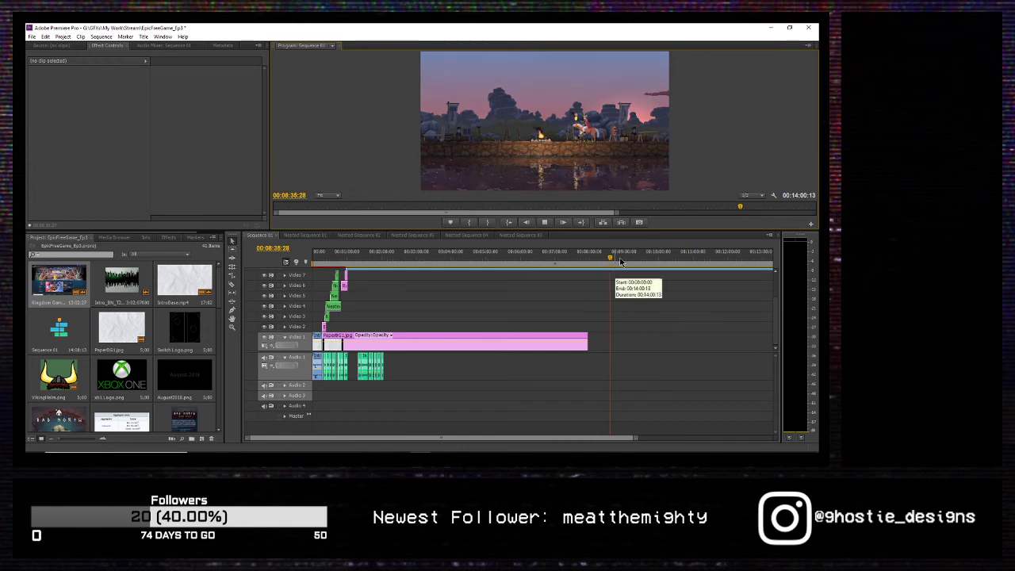
{"action": "left_click", "coordinate": [672, 261]}
{"action": "left_click", "coordinate": [545, 227]}
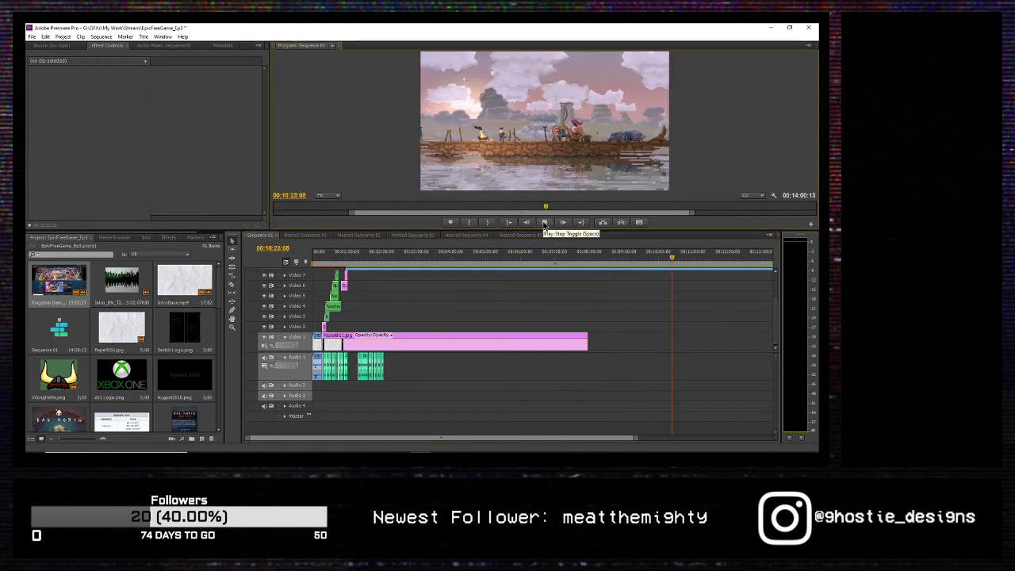
{"action": "left_click", "coordinate": [545, 227]}
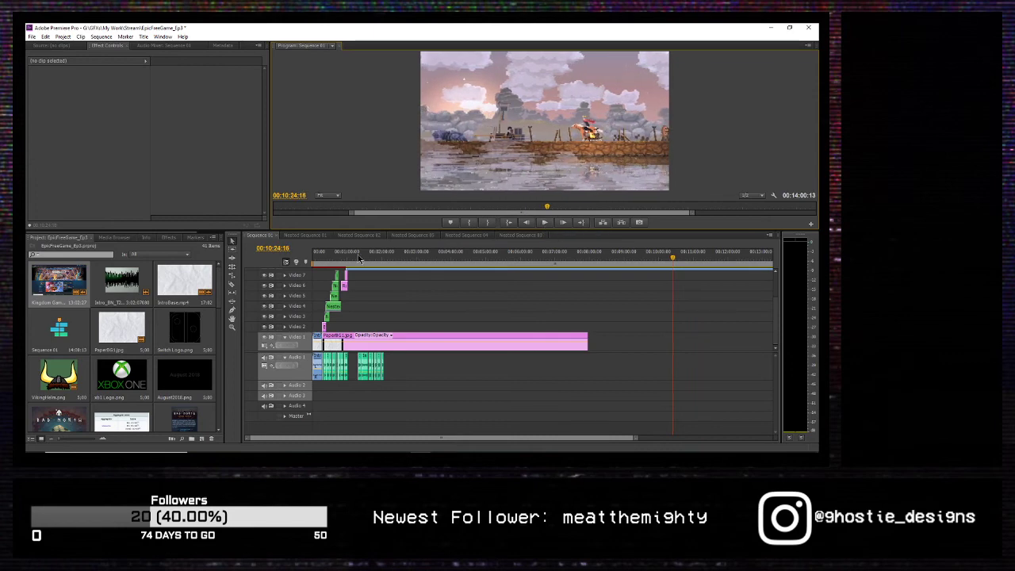
Step: Cut Kingdom Gamplay.mp4 at 00:10:24:16 and 00:11:39:24, and delete the parts before and after that segment
{"action": "left_click", "coordinate": [231, 288]}
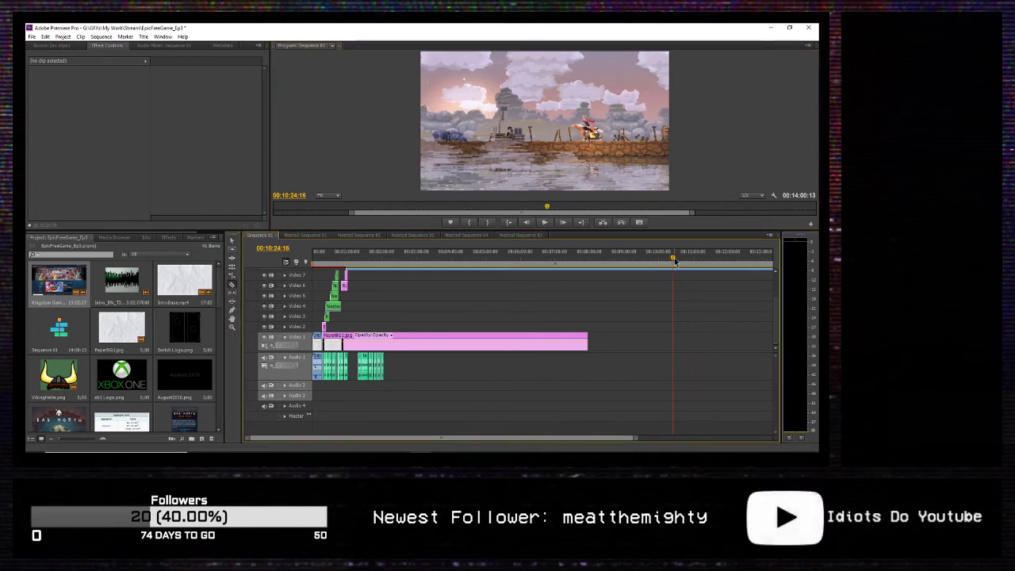
{"action": "left_click_drag", "start_coordinate": [673, 257], "coordinate": [718, 267]}
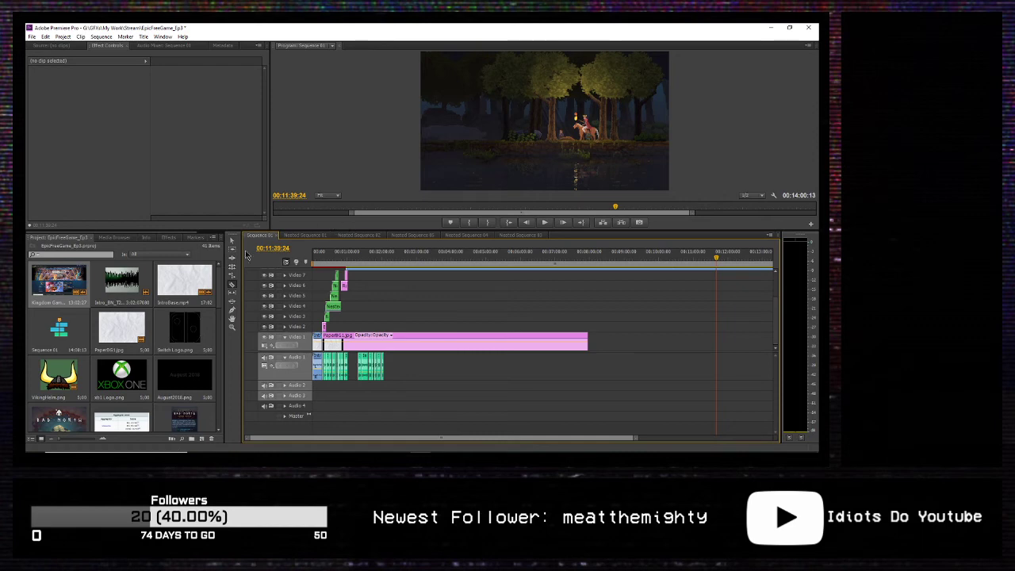
{"action": "left_click_drag", "start_coordinate": [703, 287], "coordinate": [685, 300]}
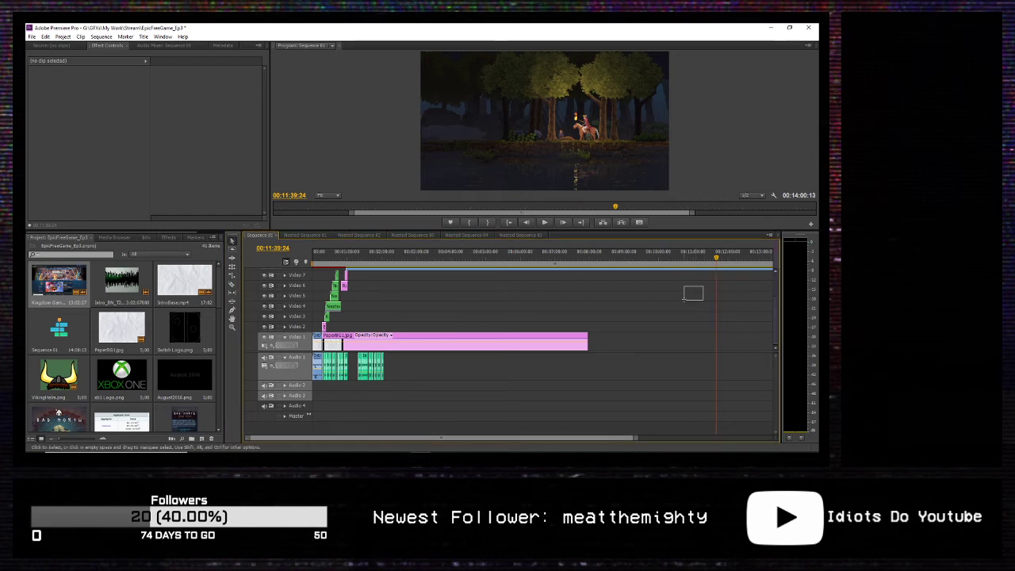
{"action": "left_click", "coordinate": [655, 272]}
{"action": "left_click", "coordinate": [659, 274]}
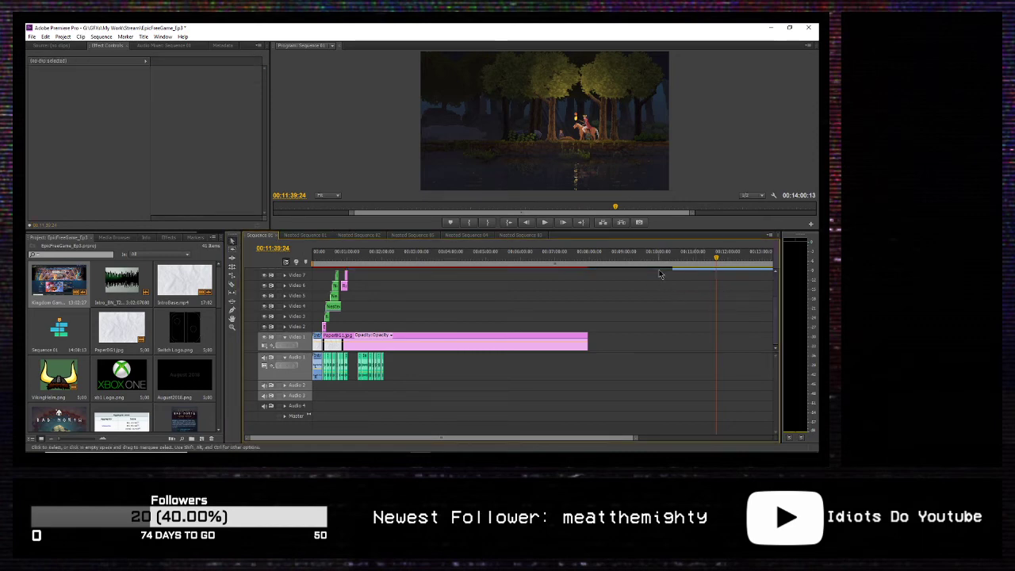
{"action": "left_click", "coordinate": [732, 274]}
{"action": "key", "text": "Delete"}
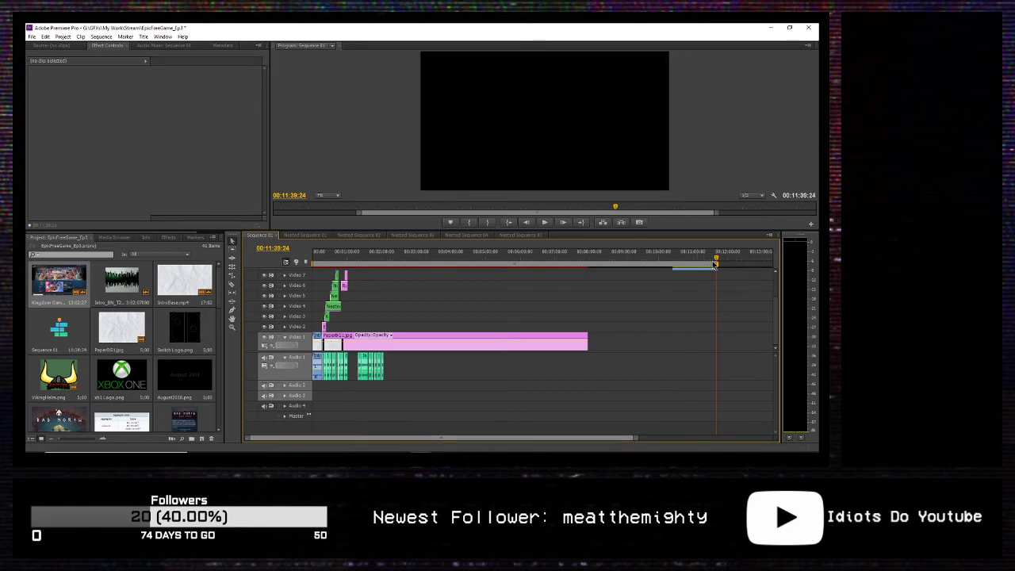
Step: Move the remaining gameplay segment back to the intro so it starts at 00:00:58:12, timed to the narration
{"action": "left_click_drag", "start_coordinate": [697, 273], "coordinate": [374, 274]}
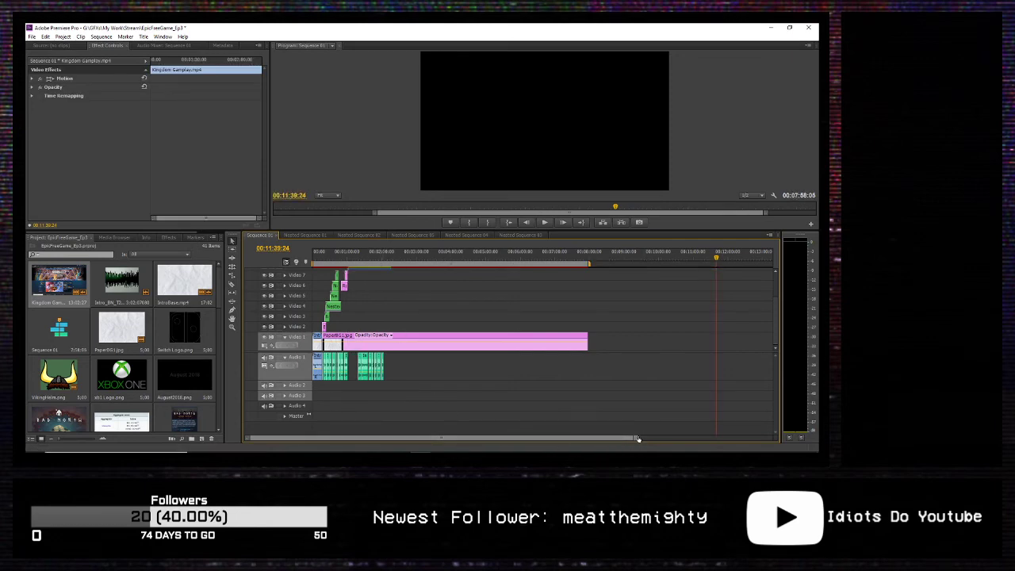
{"action": "left_click_drag", "start_coordinate": [638, 439], "coordinate": [379, 440]}
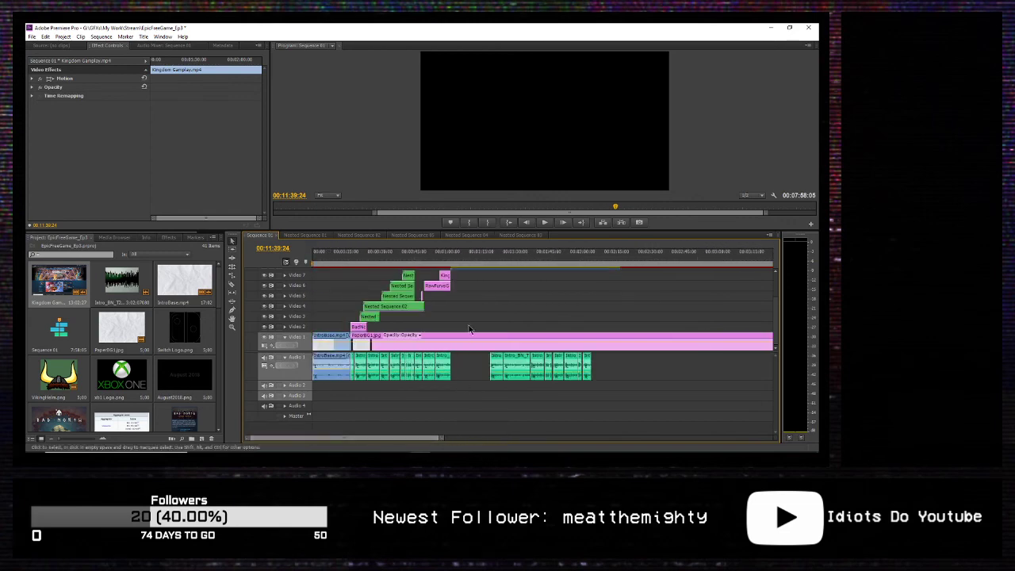
{"action": "left_click", "coordinate": [441, 260]}
{"action": "left_click_drag", "start_coordinate": [439, 260], "coordinate": [437, 260]}
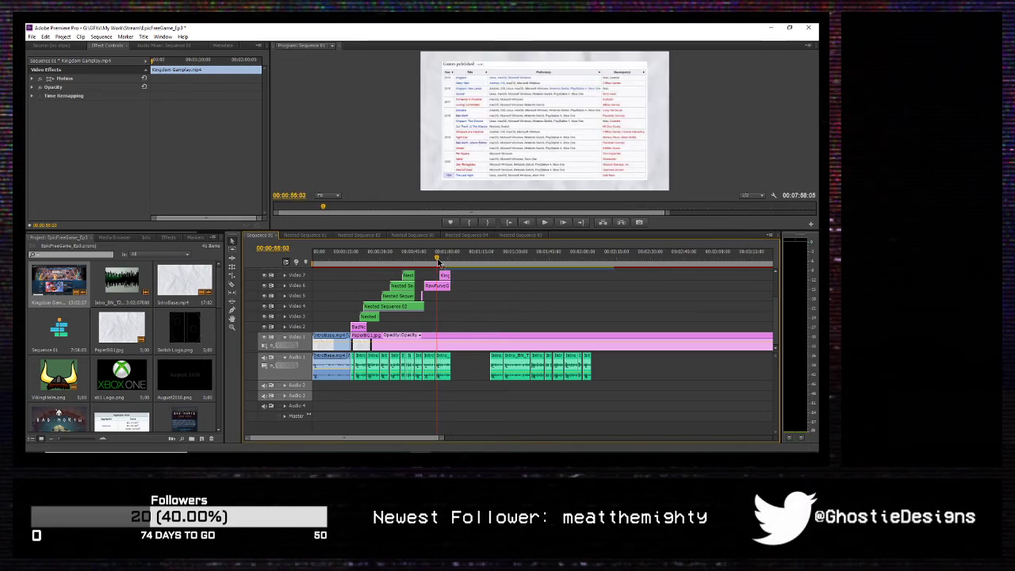
{"action": "key", "text": "space"}
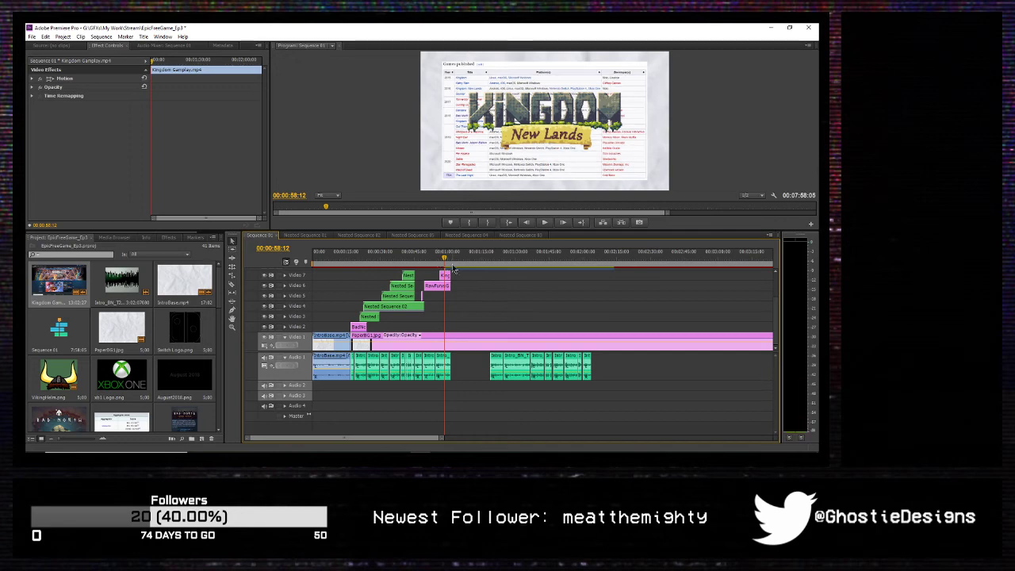
{"action": "left_click_drag", "start_coordinate": [459, 272], "coordinate": [456, 272]}
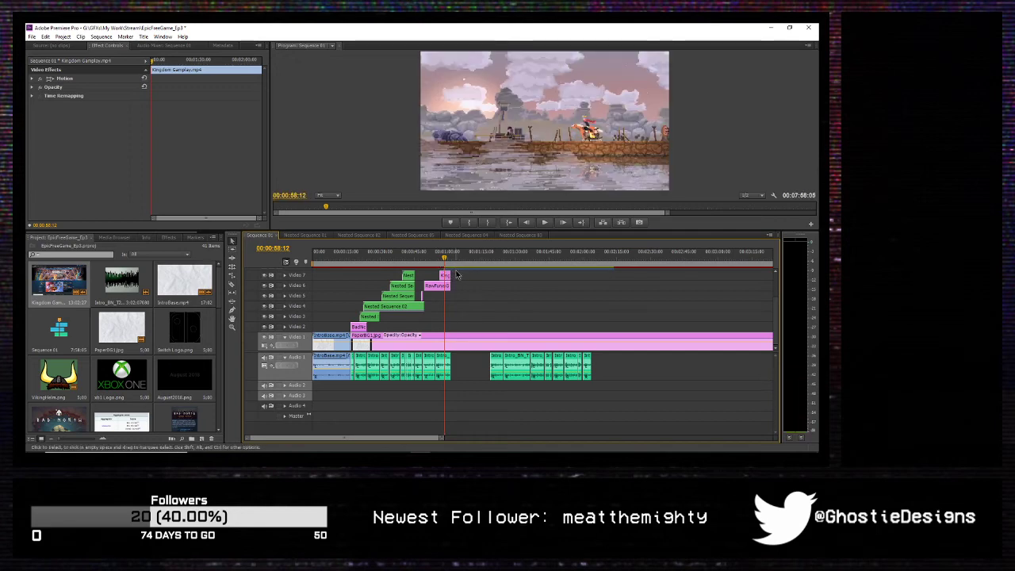
Step: Set the scale of the Kingdom Gamplay.mp4 clip to 94 so the paper background frames it
{"action": "left_click", "coordinate": [33, 79]}
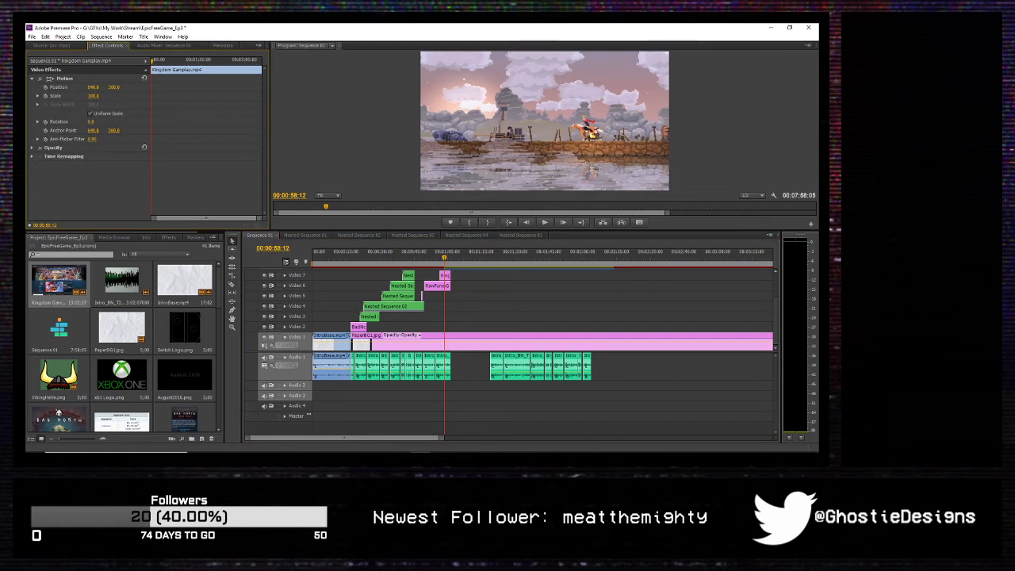
{"action": "left_click_drag", "start_coordinate": [93, 96], "coordinate": [86, 96]}
{"action": "left_click_drag", "start_coordinate": [93, 96], "coordinate": [87, 96]}
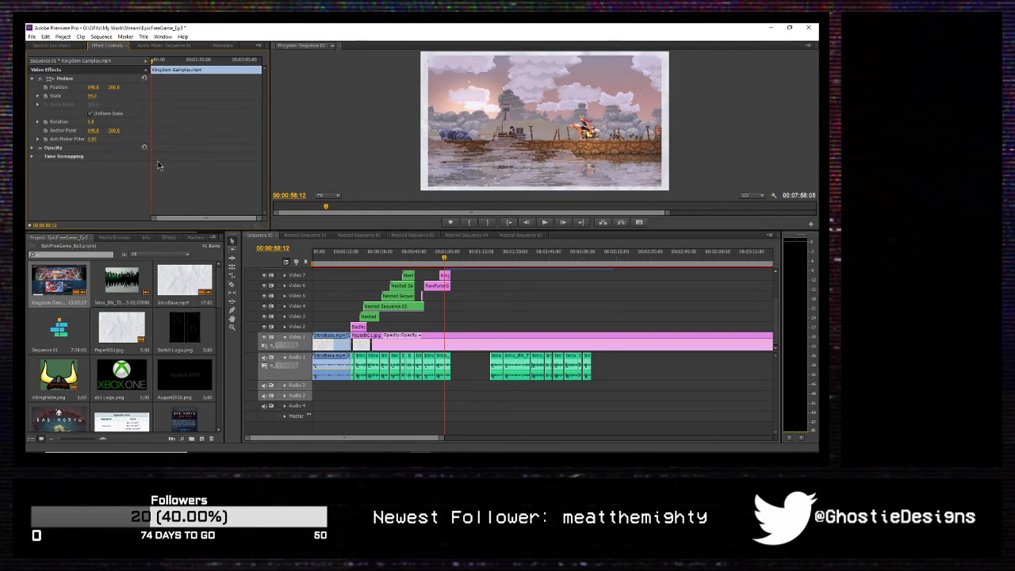
Step: Play to 00:01:01:16, move the next Audio 1 narration clip against the previous one, and play through it to 00:01:07:16
{"action": "key", "text": "space"}
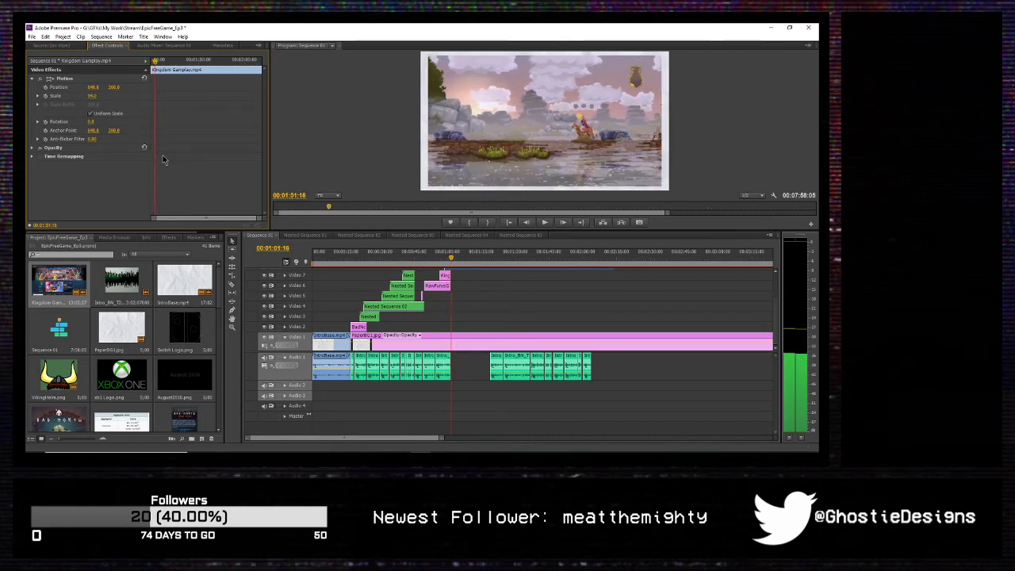
{"action": "key", "text": "space"}
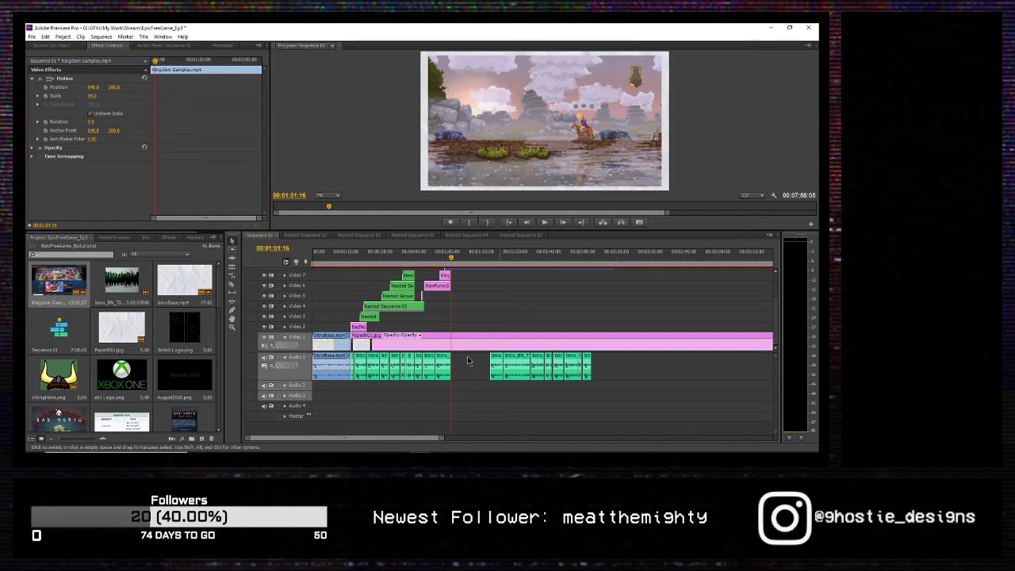
{"action": "left_click_drag", "start_coordinate": [497, 365], "coordinate": [459, 365]}
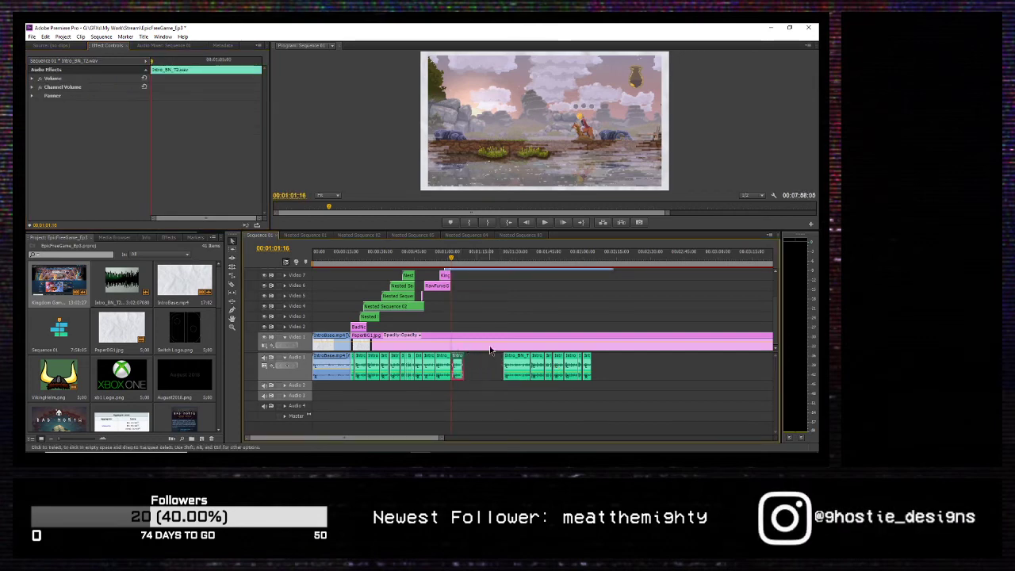
{"action": "key", "text": "space"}
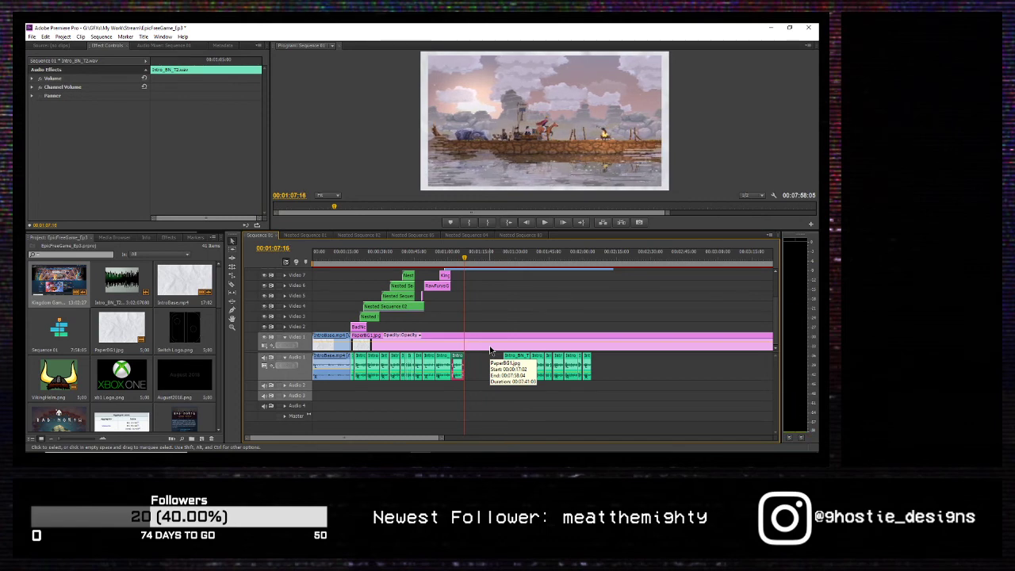
Step: Add a 100% opacity keyframe to the Kingdom Gamplay.mp4 clip at 00:01:07:18
{"action": "left_click", "coordinate": [479, 272]}
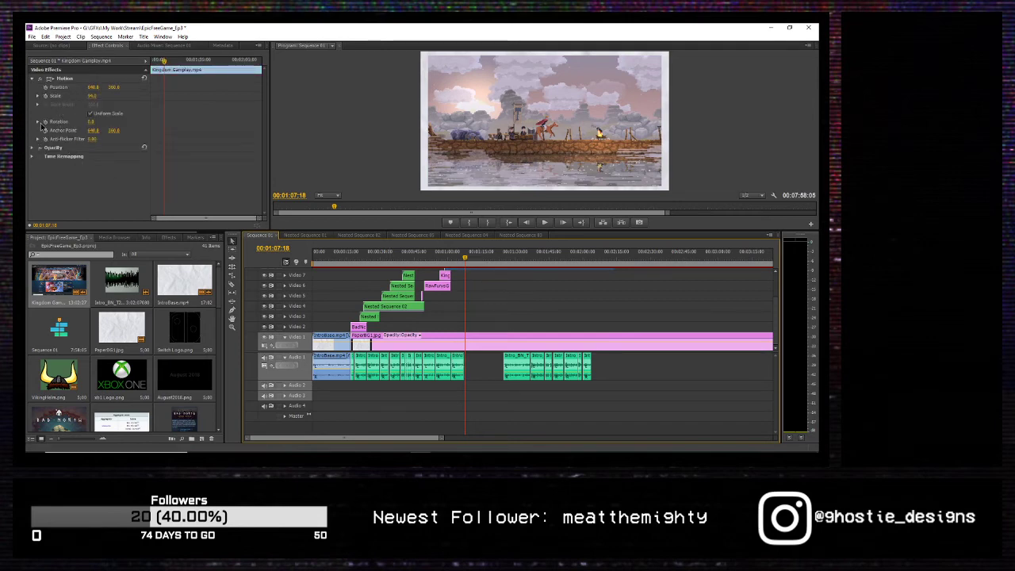
{"action": "left_click", "coordinate": [35, 149]}
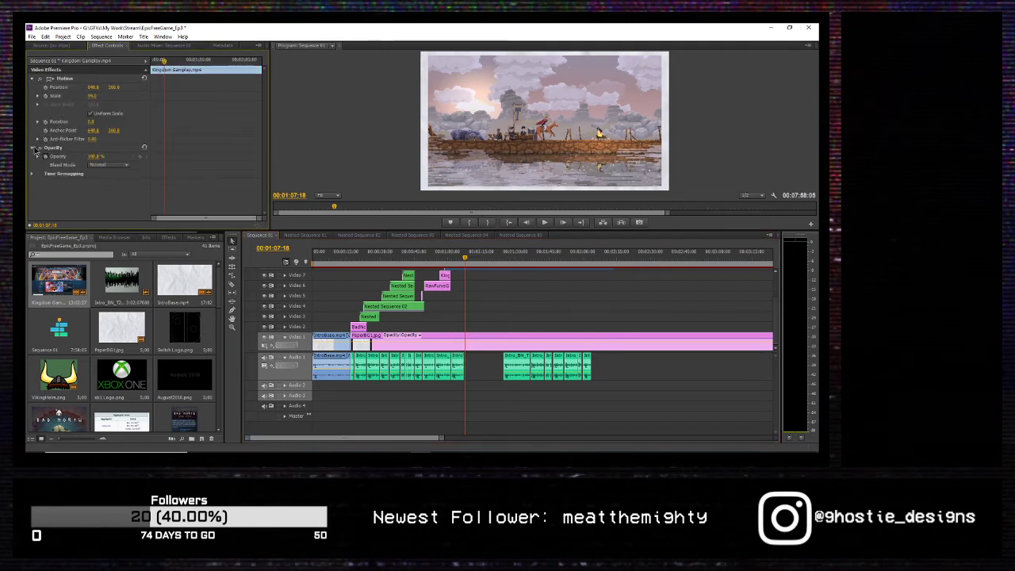
{"action": "left_click", "coordinate": [139, 157]}
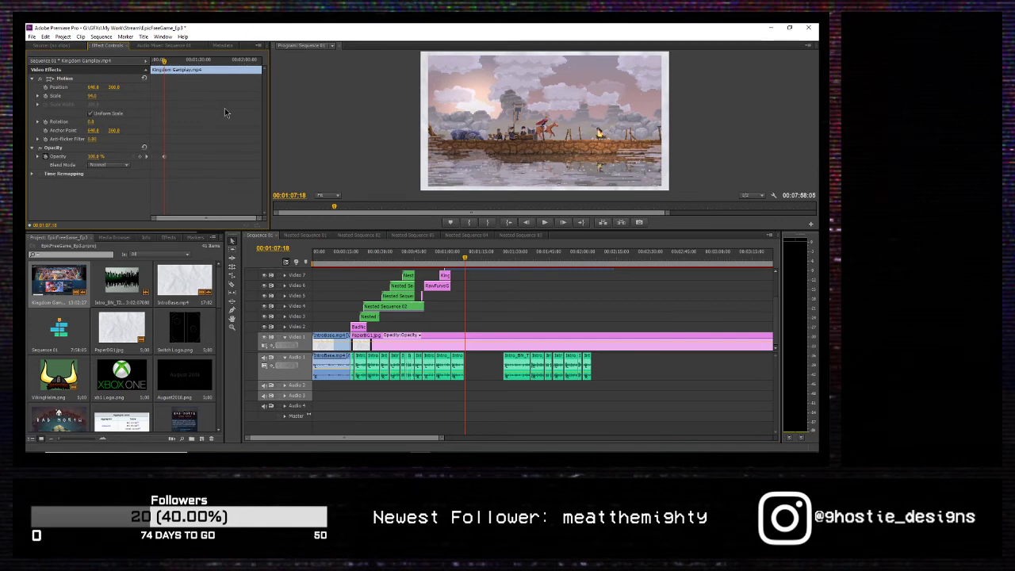
Step: Add a 0% opacity keyframe to the Kingdom Gamplay.mp4 clip ten frames earlier, at 00:01:07:08
{"action": "key", "text": "Left"}
{"action": "key", "text": "Left"}
{"action": "key", "text": "Left"}
{"action": "key", "text": "Left"}
{"action": "key", "text": "Left"}
{"action": "key", "text": "Left"}
{"action": "key", "text": "Left"}
{"action": "key", "text": "Left"}
{"action": "key", "text": "Left"}
{"action": "key", "text": "Left"}
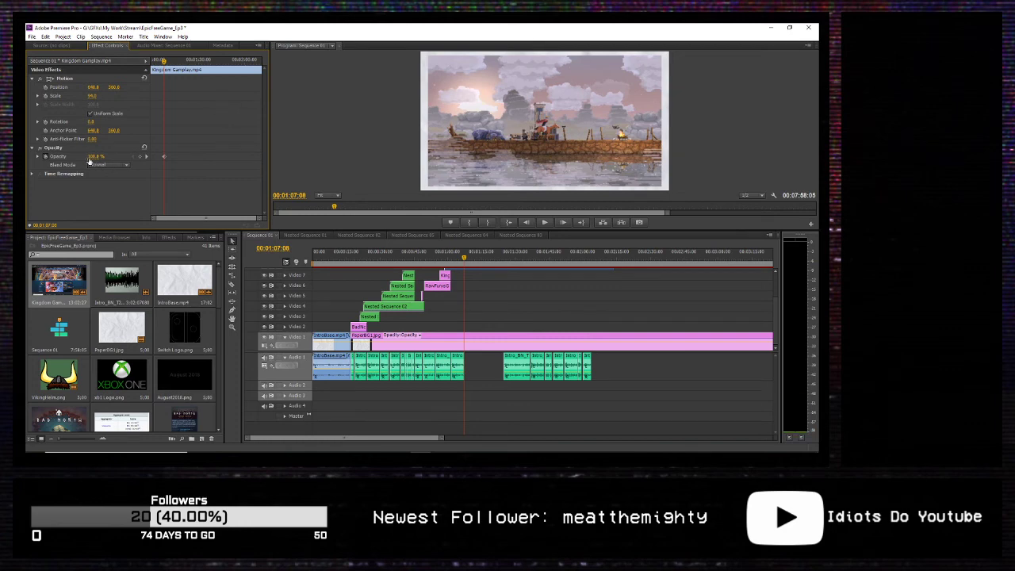
{"action": "left_click_drag", "start_coordinate": [92, 156], "coordinate": [96, 157]}
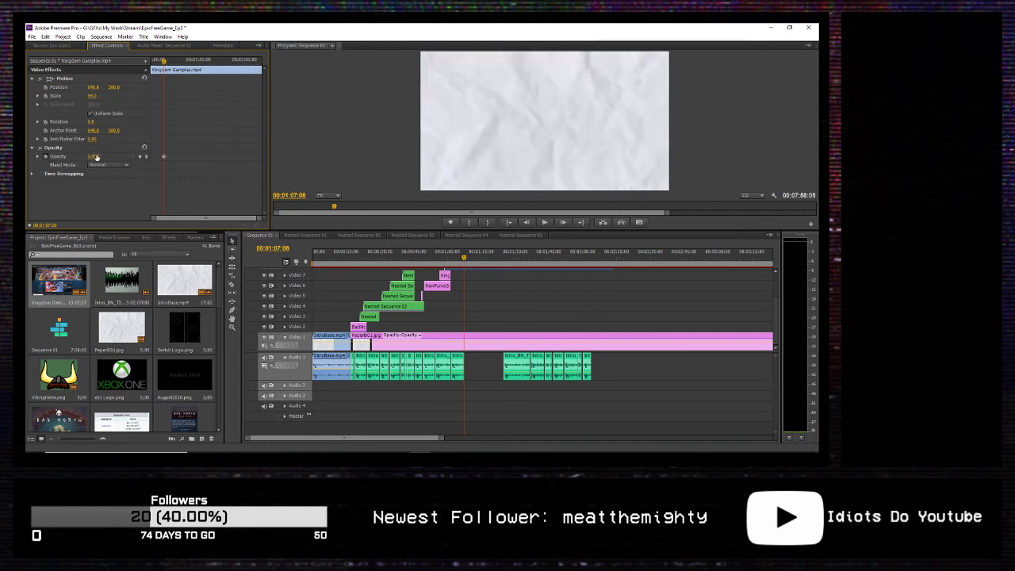
Step: Step through the gameplay clip's opacity fade between 00:01:07:27 and 00:01:06:07 to check its direction
{"action": "key", "text": "Right"}
{"action": "key", "text": "Right"}
{"action": "key", "text": "Right"}
{"action": "key", "text": "Right"}
{"action": "key", "text": "Right"}
{"action": "key", "text": "Right"}
{"action": "key", "text": "Right"}
{"action": "key", "text": "Right"}
{"action": "key", "text": "Right"}
{"action": "key", "text": "Right"}
{"action": "key", "text": "Right"}
{"action": "key", "text": "Right"}
{"action": "key", "text": "Right"}
{"action": "key", "text": "Right"}
{"action": "key", "text": "Right"}
{"action": "key", "text": "Right"}
{"action": "key", "text": "Right"}
{"action": "key", "text": "Right"}
{"action": "key", "text": "Right"}
{"action": "key", "text": "Right"}
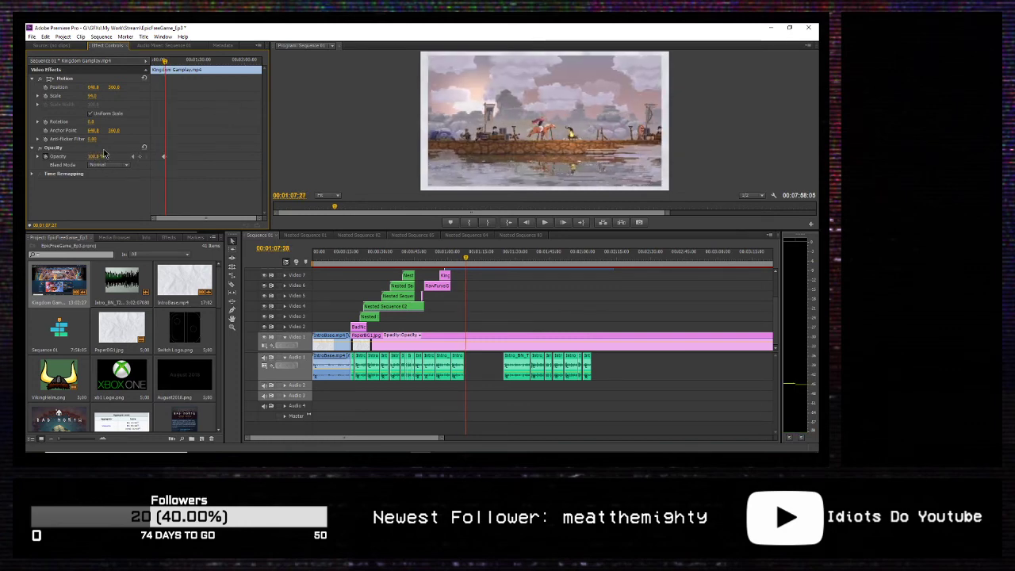
{"action": "key", "text": "Left"}
{"action": "key", "text": "Left"}
{"action": "key", "text": "Left"}
{"action": "key", "text": "Left"}
{"action": "key", "text": "Left"}
{"action": "key", "text": "Left"}
{"action": "key", "text": "Left"}
{"action": "key", "text": "Left"}
{"action": "key", "text": "Left"}
{"action": "key", "text": "Left"}
{"action": "key", "text": "Left"}
{"action": "key", "text": "Left"}
{"action": "key", "text": "Left"}
{"action": "key", "text": "Left"}
{"action": "key", "text": "Left"}
{"action": "key", "text": "Left"}
{"action": "key", "text": "Left"}
{"action": "key", "text": "Left"}
{"action": "key", "text": "Left"}
{"action": "key", "text": "Left"}
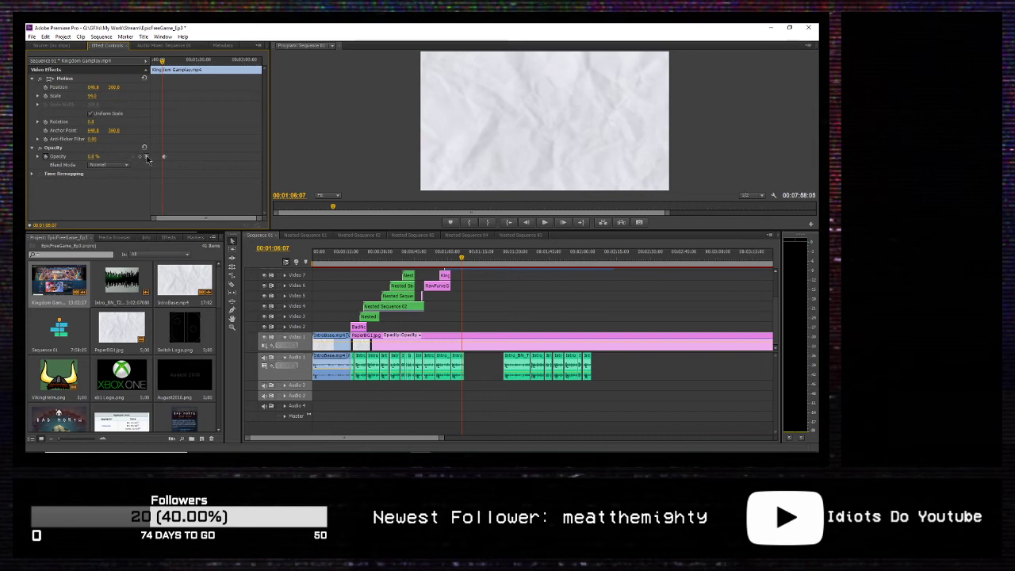
Step: Set the gameplay clip's opacity keyframe at 00:01:07:08 to 100%
{"action": "key", "text": "Right"}
{"action": "key", "text": "Right"}
{"action": "key", "text": "Right"}
{"action": "key", "text": "Right"}
{"action": "key", "text": "Right"}
{"action": "key", "text": "Right"}
{"action": "key", "text": "Right"}
{"action": "key", "text": "Right"}
{"action": "key", "text": "Right"}
{"action": "key", "text": "Right"}
{"action": "key", "text": "Right"}
{"action": "key", "text": "Right"}
{"action": "key", "text": "Right"}
{"action": "key", "text": "Right"}
{"action": "key", "text": "Right"}
{"action": "key", "text": "Right"}
{"action": "key", "text": "Right"}
{"action": "key", "text": "Right"}
{"action": "key", "text": "Right"}
{"action": "key", "text": "Right"}
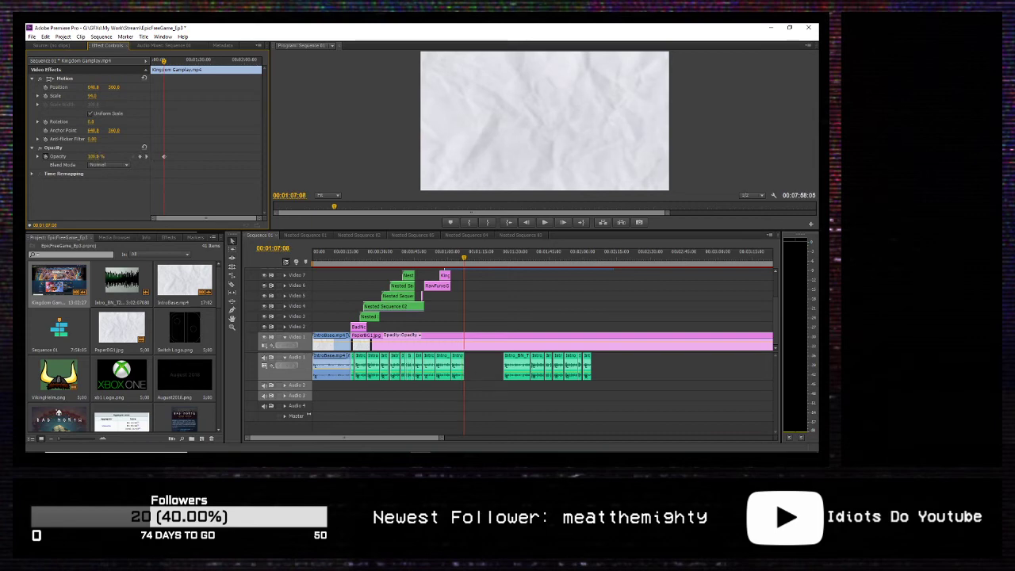
{"action": "left_click_drag", "start_coordinate": [94, 157], "coordinate": [99, 157]}
Step: Set the gameplay clip's opacity keyframe at 00:01:07:18 to 0% and play through the fade-out
{"action": "key", "text": "Right"}
{"action": "key", "text": "Right"}
{"action": "key", "text": "Right"}
{"action": "key", "text": "Right"}
{"action": "key", "text": "Right"}
{"action": "key", "text": "Right"}
{"action": "key", "text": "Right"}
{"action": "key", "text": "Right"}
{"action": "key", "text": "Right"}
{"action": "key", "text": "Right"}
{"action": "key", "text": "Right"}
{"action": "key", "text": "Right"}
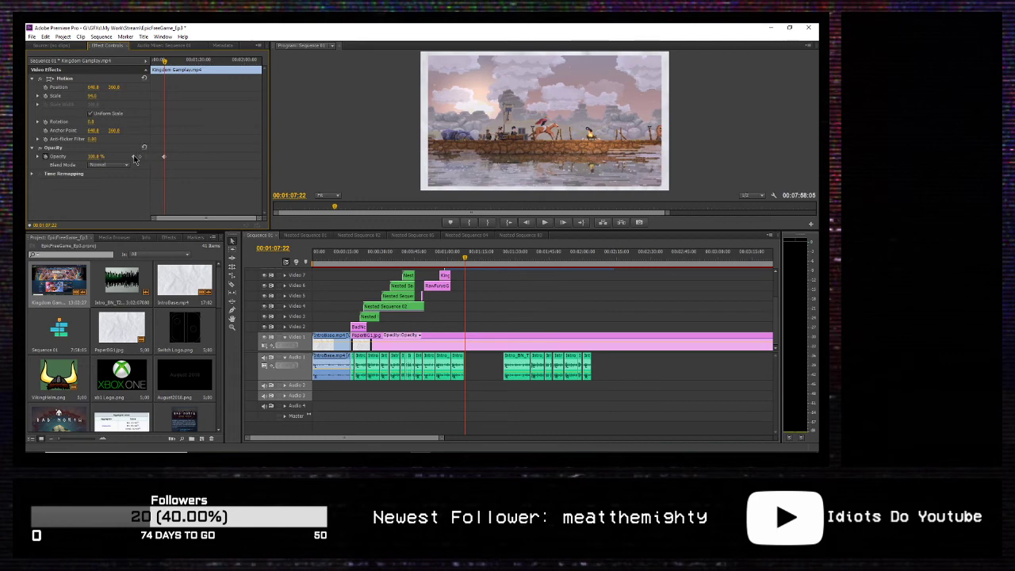
{"action": "key", "text": "Left"}
{"action": "key", "text": "Left"}
{"action": "key", "text": "Left"}
{"action": "key", "text": "Left"}
{"action": "key", "text": "Left"}
{"action": "key", "text": "Left"}
{"action": "key", "text": "Left"}
{"action": "key", "text": "Left"}
{"action": "key", "text": "Left"}
{"action": "key", "text": "Left"}
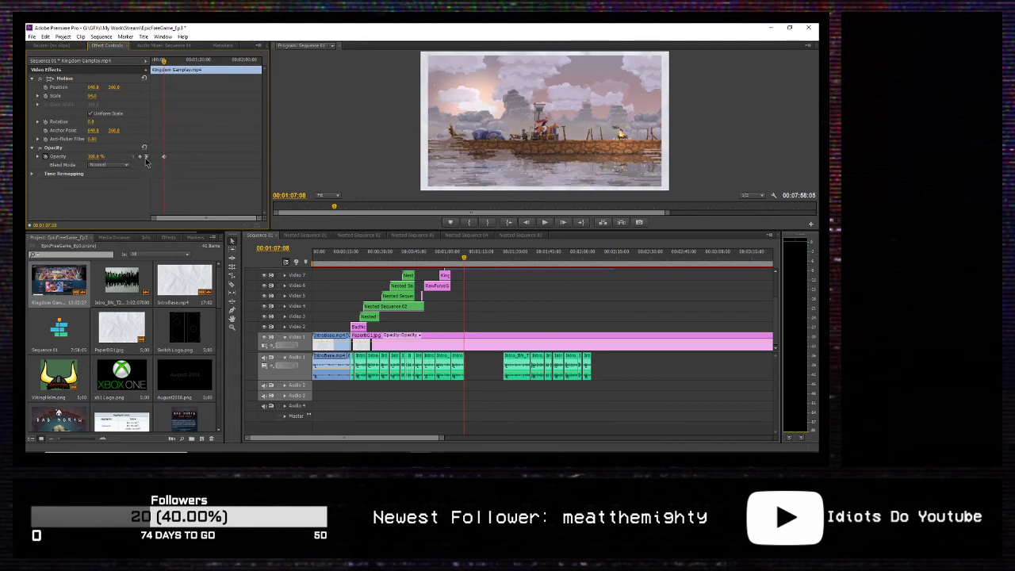
{"action": "left_click", "coordinate": [146, 157]}
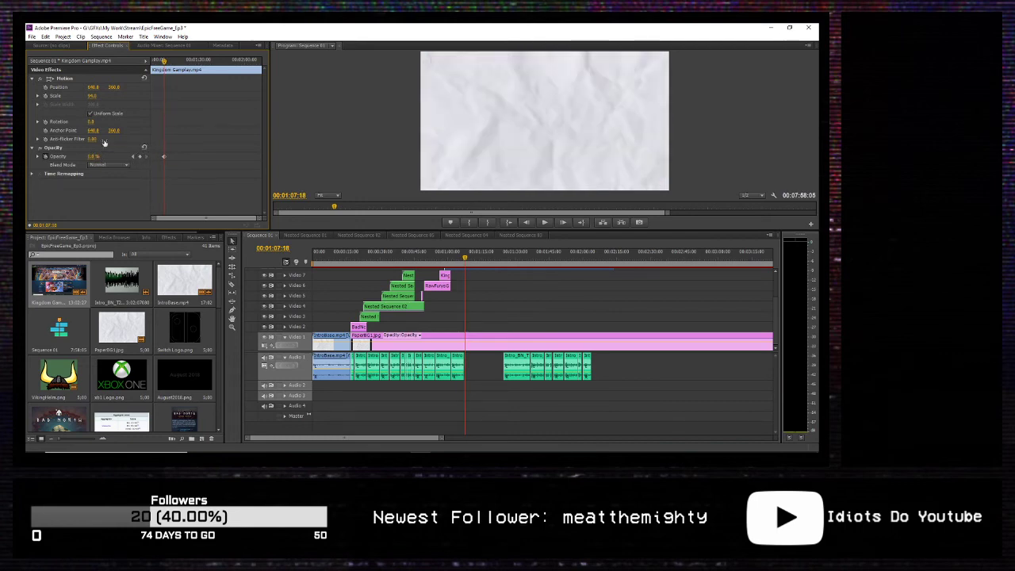
{"action": "left_click", "coordinate": [133, 157]}
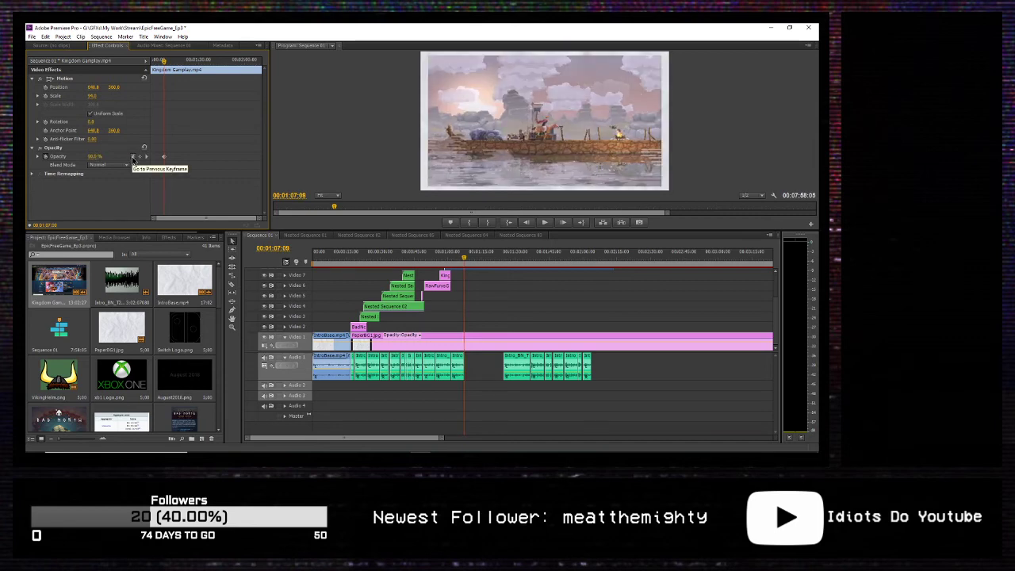
{"action": "key", "text": "space"}
{"action": "key", "text": "space"}
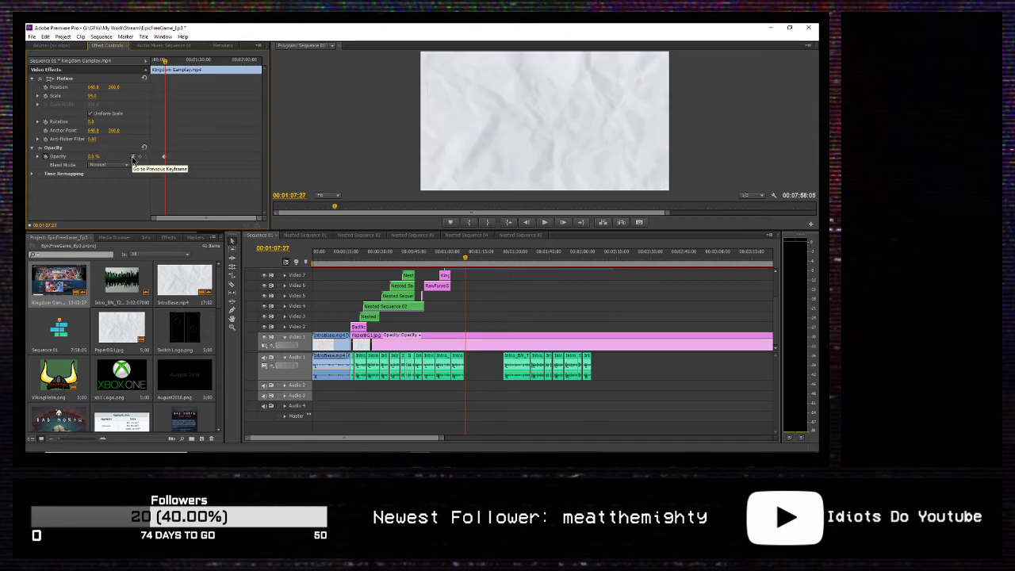
Step: Move the next Audio 1 narration clip back so it starts at 00:01:07:27
{"action": "key", "text": "Left"}
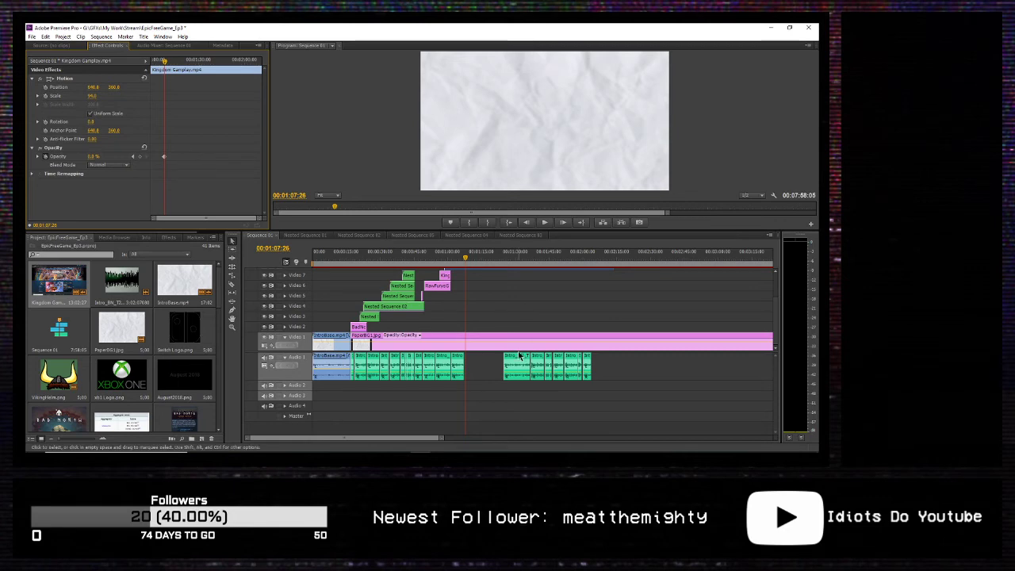
{"action": "left_click_drag", "start_coordinate": [517, 361], "coordinate": [480, 357]}
{"action": "key", "text": "Right"}
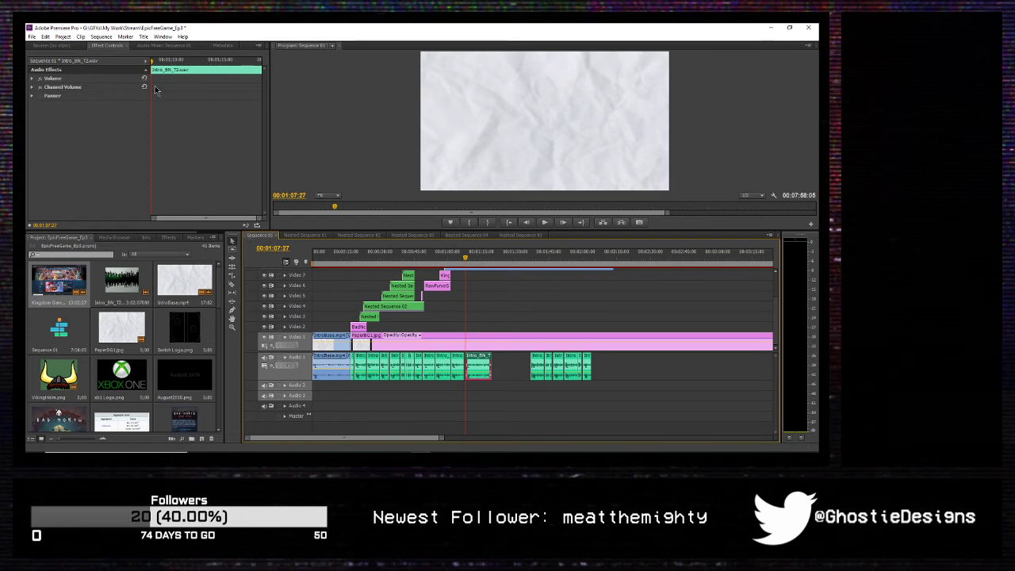
Step: Cut Kingdom Gamplay.mp4 at 00:01:07:27, delete the part after the cut, and save the project
{"action": "left_click", "coordinate": [232, 285]}
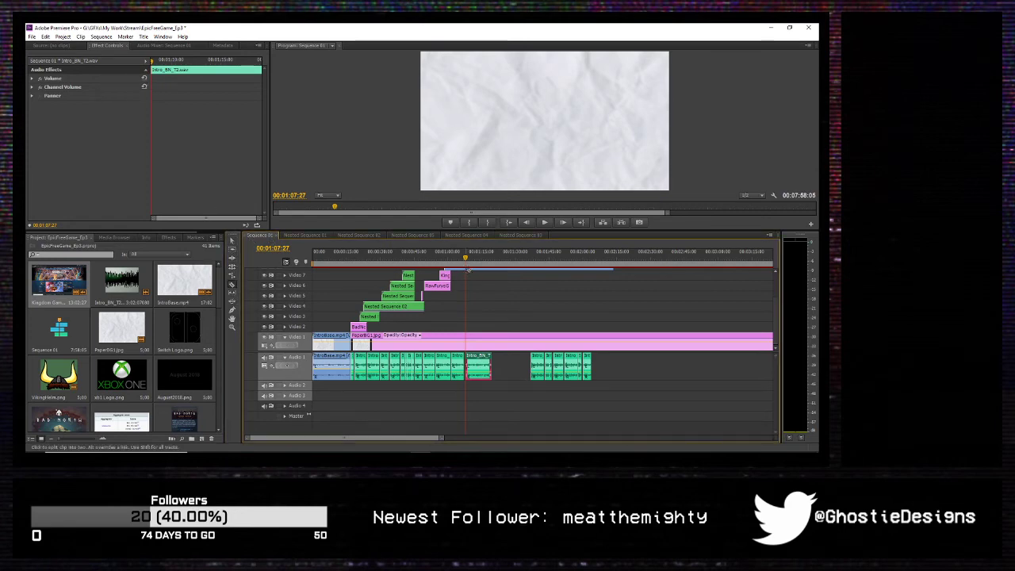
{"action": "left_click", "coordinate": [232, 246]}
{"action": "left_click_drag", "start_coordinate": [497, 269], "coordinate": [552, 268]}
{"action": "key", "text": "Delete"}
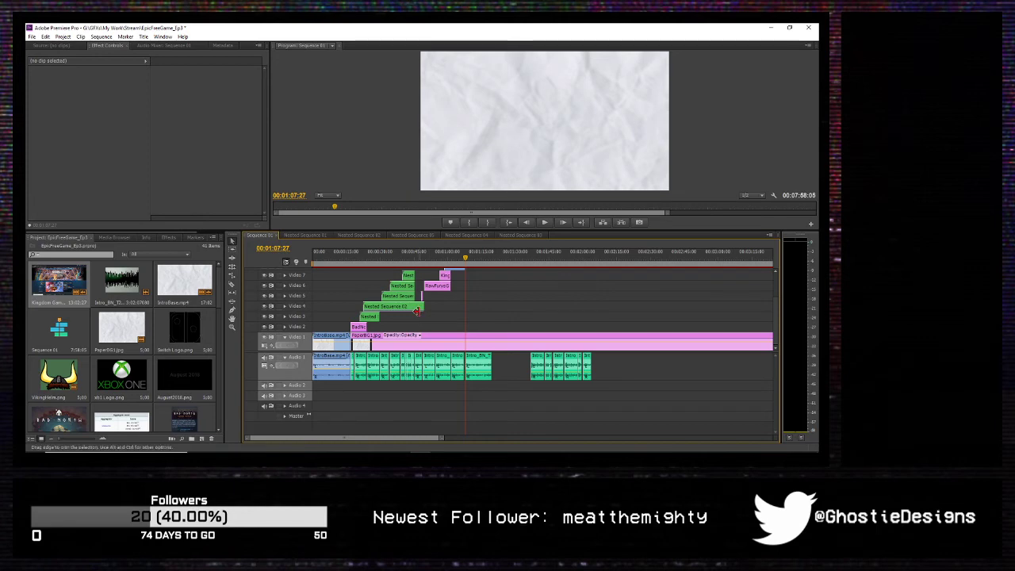
{"action": "key", "text": "ctrl+s"}
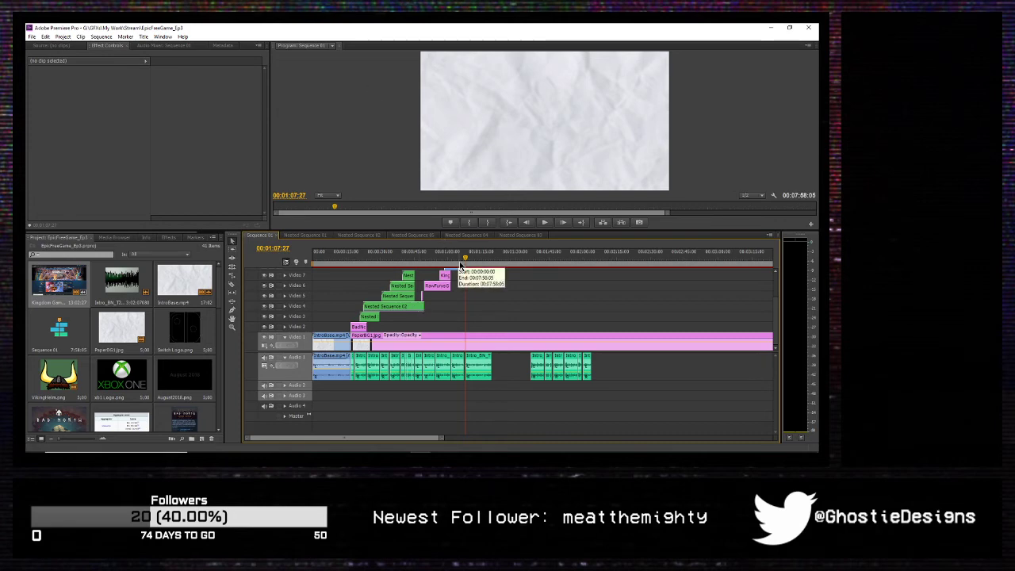
Step: Play the narration after 00:01:07:27 and replay it up to 00:01:09:03 to find the timing for the next image
{"action": "key", "text": "space"}
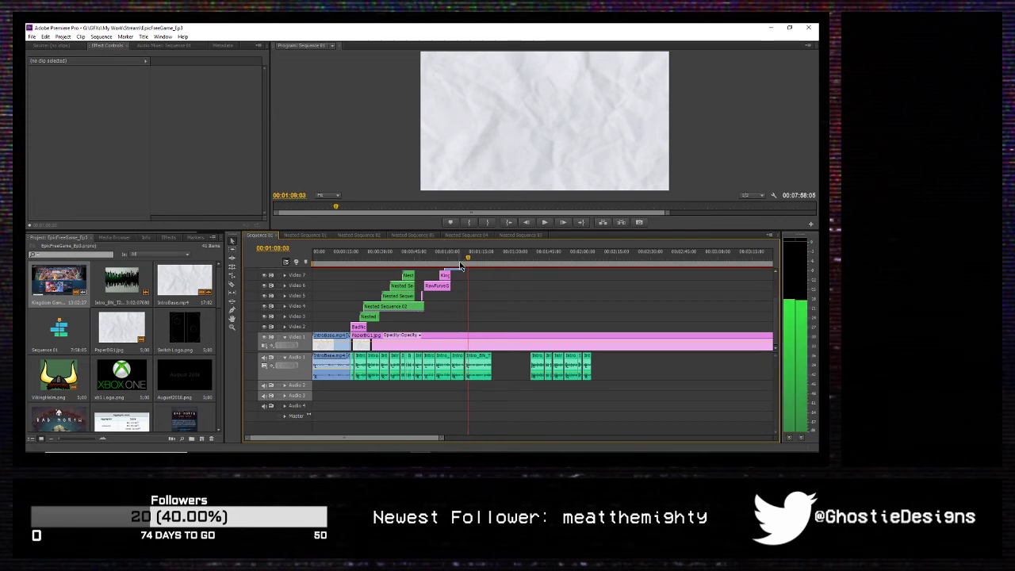
{"action": "scroll", "coordinate": [168, 323], "scroll_direction": "down", "scroll_amount": 1}
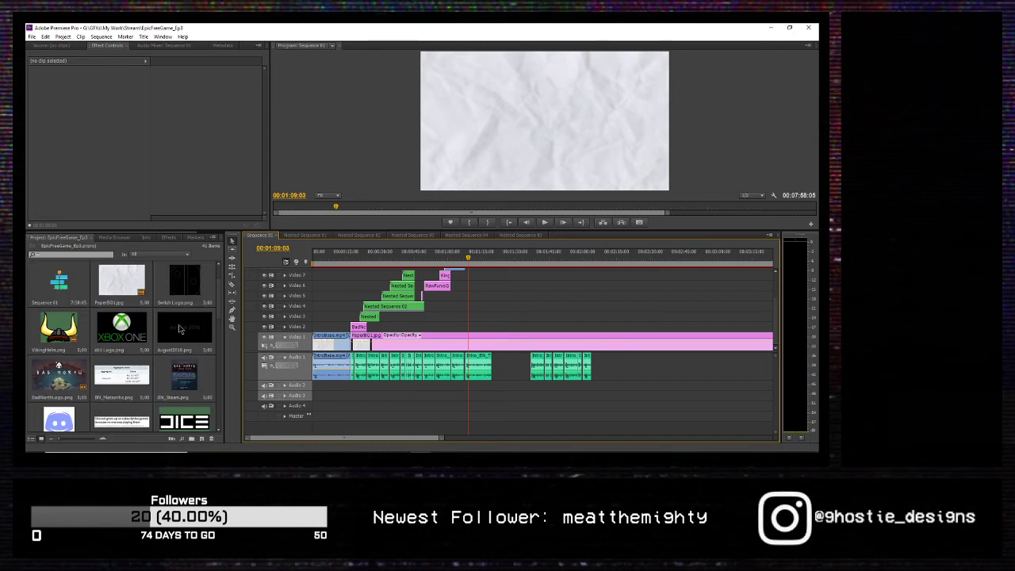
{"action": "left_click_drag", "start_coordinate": [443, 435], "coordinate": [423, 432]}
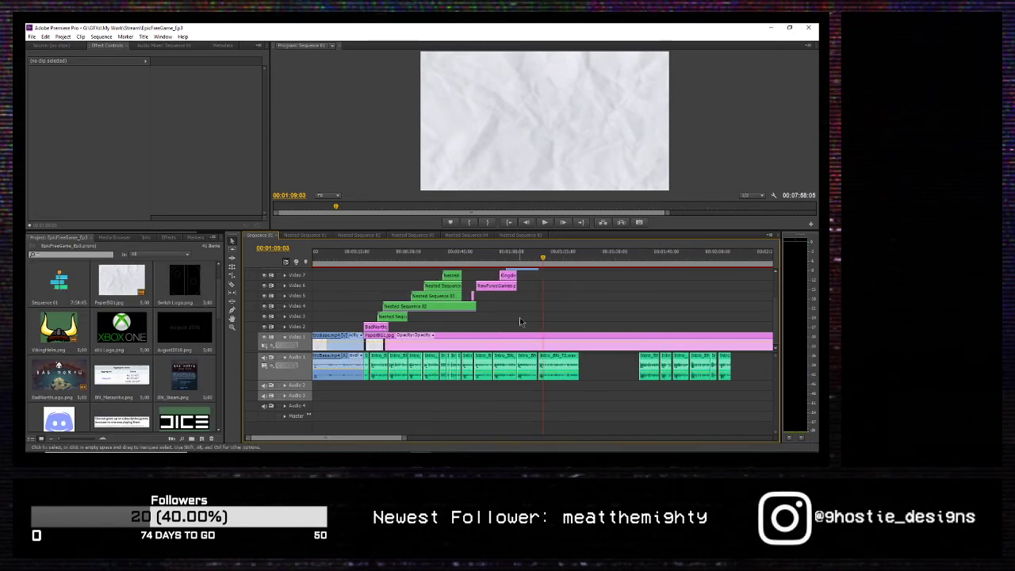
{"action": "key", "text": "Left"}
{"action": "key", "text": "Left"}
{"action": "key", "text": "Left"}
{"action": "key", "text": "Left"}
{"action": "key", "text": "Left"}
{"action": "key", "text": "Left"}
{"action": "key", "text": "Left"}
{"action": "key", "text": "Left"}
{"action": "key", "text": "Left"}
{"action": "key", "text": "Left"}
{"action": "key", "text": "Left"}
{"action": "key", "text": "Left"}
{"action": "key", "text": "Left"}
{"action": "key", "text": "Left"}
{"action": "key", "text": "Left"}
{"action": "key", "text": "Left"}
{"action": "key", "text": "Left"}
{"action": "key", "text": "Left"}
{"action": "key", "text": "Left"}
{"action": "key", "text": "Left"}
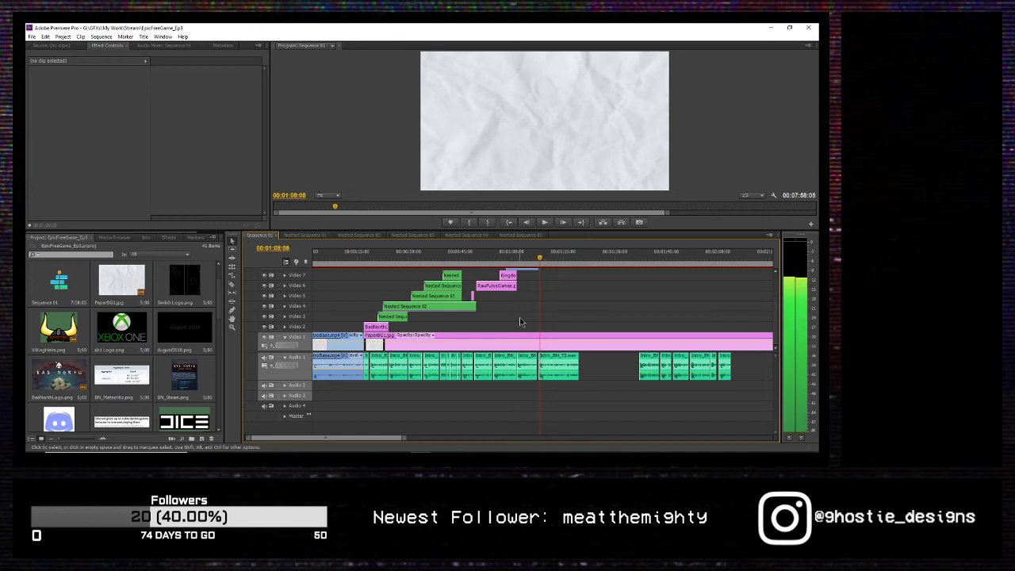
{"action": "key", "text": "space"}
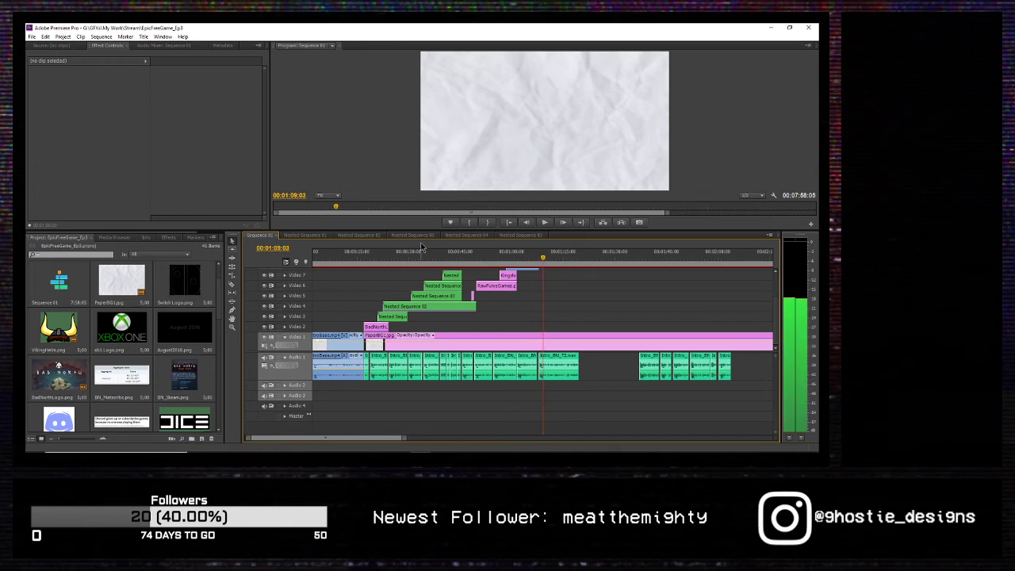
Step: Find August2018.png in the project bin and place it on Video 2 starting at 00:01:07:27
{"action": "scroll", "coordinate": [157, 329], "scroll_direction": "down", "scroll_amount": 2}
{"action": "scroll", "coordinate": [157, 328], "scroll_direction": "up", "scroll_amount": 2}
{"action": "scroll", "coordinate": [157, 328], "scroll_direction": "down", "scroll_amount": 5}
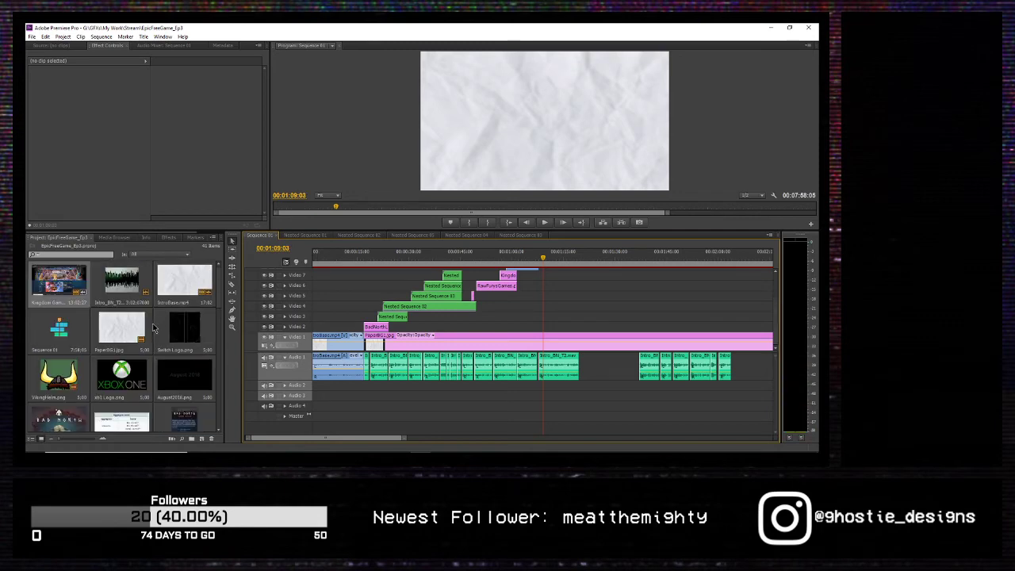
{"action": "scroll", "coordinate": [146, 328], "scroll_direction": "down", "scroll_amount": 2}
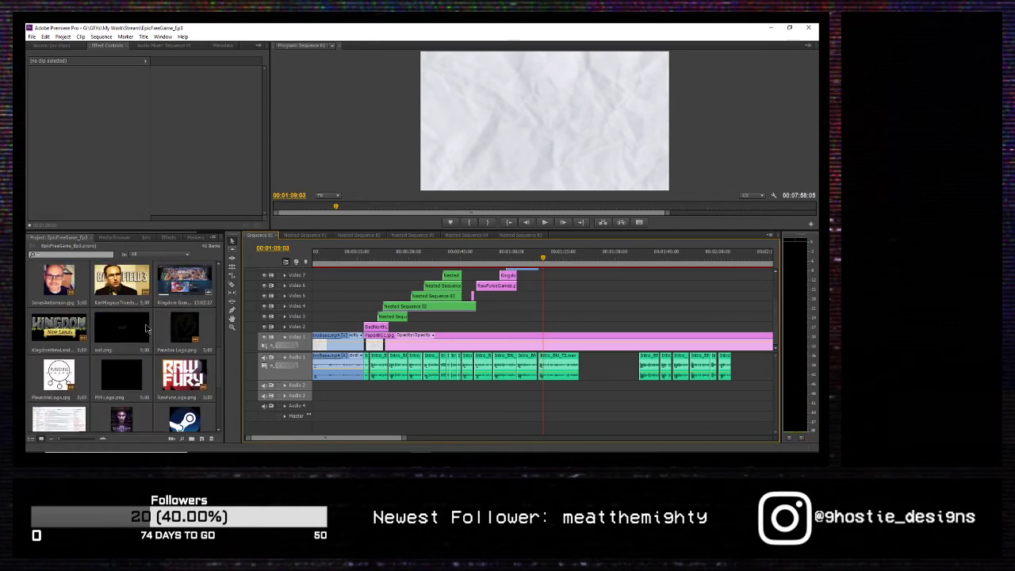
{"action": "scroll", "coordinate": [145, 327], "scroll_direction": "down", "scroll_amount": 2}
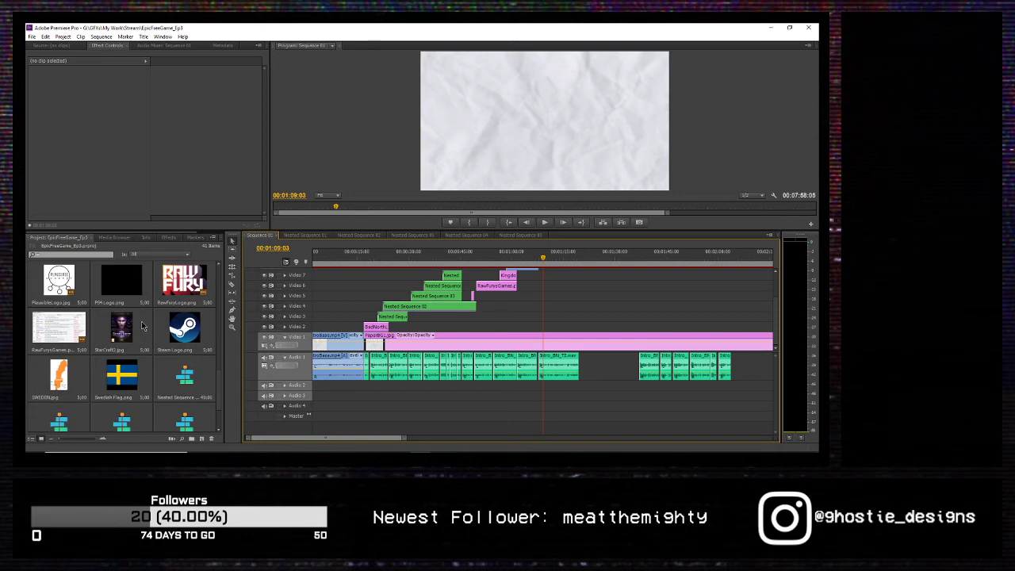
{"action": "scroll", "coordinate": [142, 325], "scroll_direction": "down", "scroll_amount": 2}
{"action": "scroll", "coordinate": [143, 325], "scroll_direction": "up", "scroll_amount": 3}
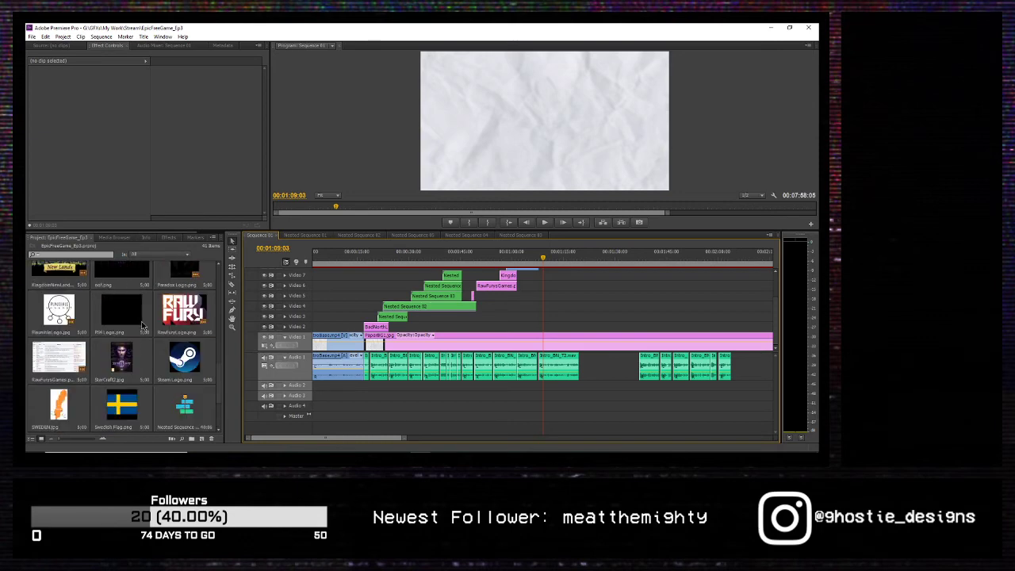
{"action": "scroll", "coordinate": [142, 325], "scroll_direction": "up", "scroll_amount": 3}
{"action": "scroll", "coordinate": [142, 326], "scroll_direction": "down", "scroll_amount": 3}
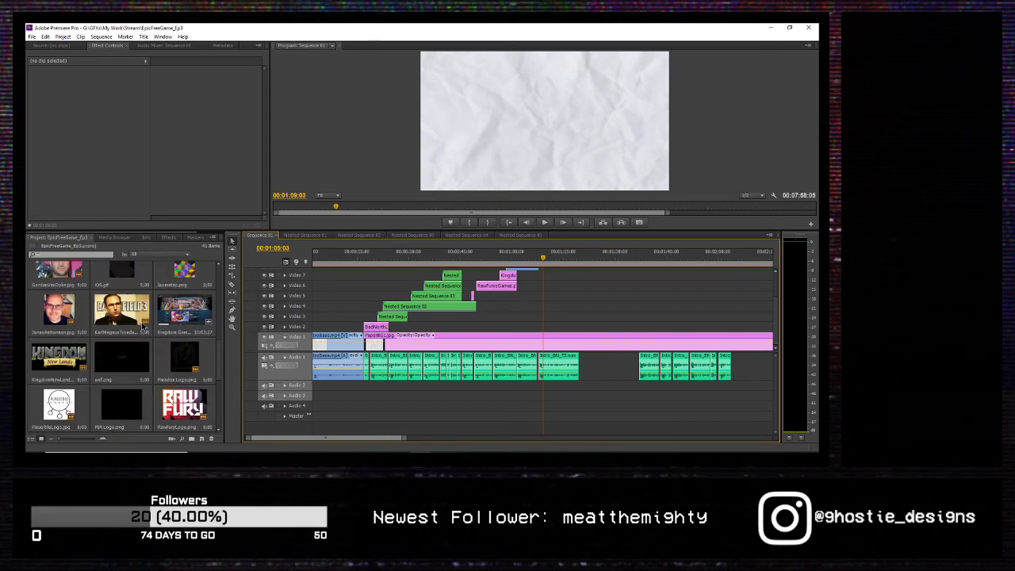
{"action": "scroll", "coordinate": [143, 325], "scroll_direction": "up", "scroll_amount": 3}
{"action": "scroll", "coordinate": [142, 326], "scroll_direction": "up", "scroll_amount": 3}
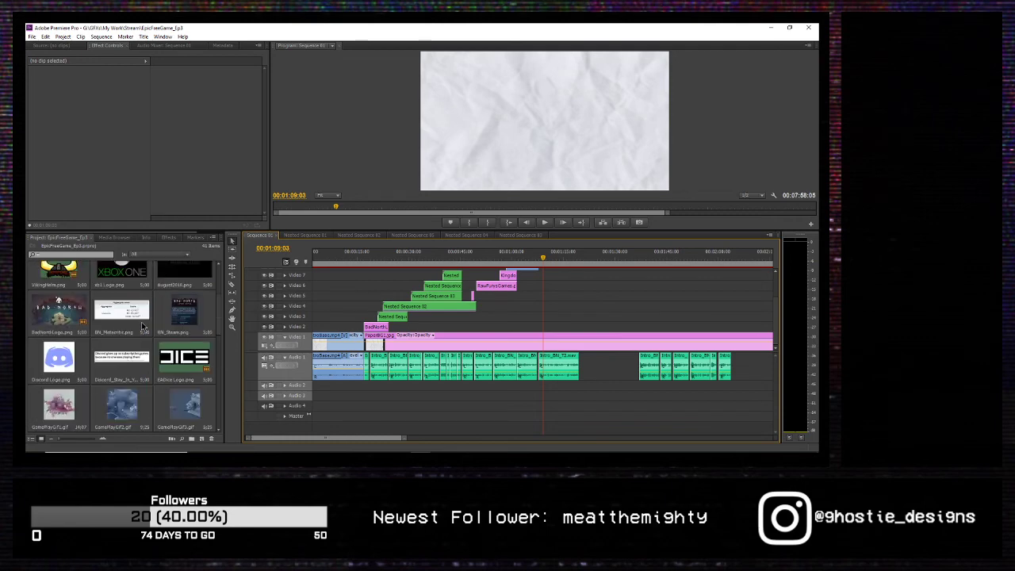
{"action": "left_click_drag", "start_coordinate": [174, 317], "coordinate": [550, 326]}
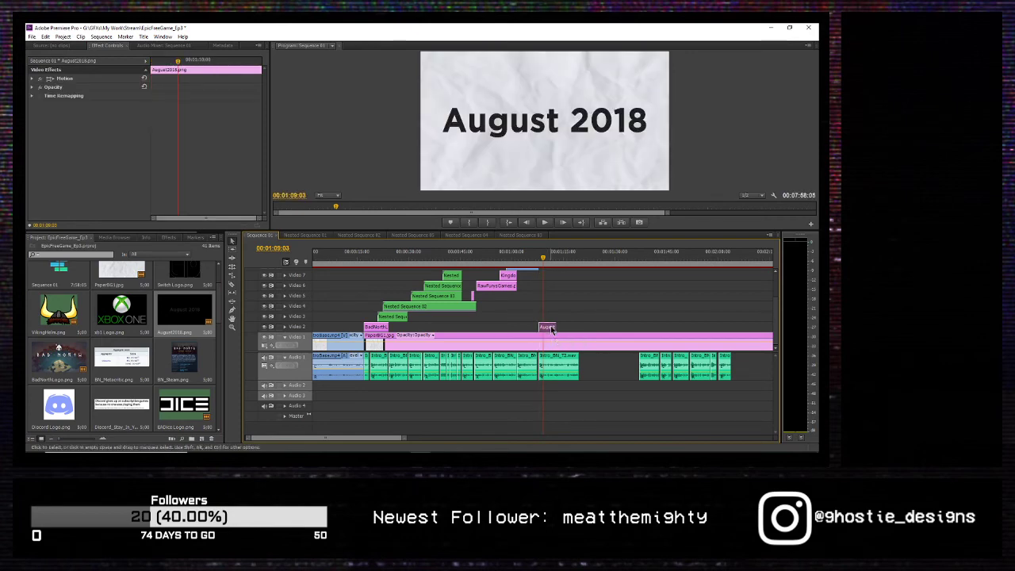
Step: Scale August2018.png to 52 and keyframe its position from below the frame at 00:01:07:27 to 640, 117 at 00:01:09:03
{"action": "left_click", "coordinate": [33, 79]}
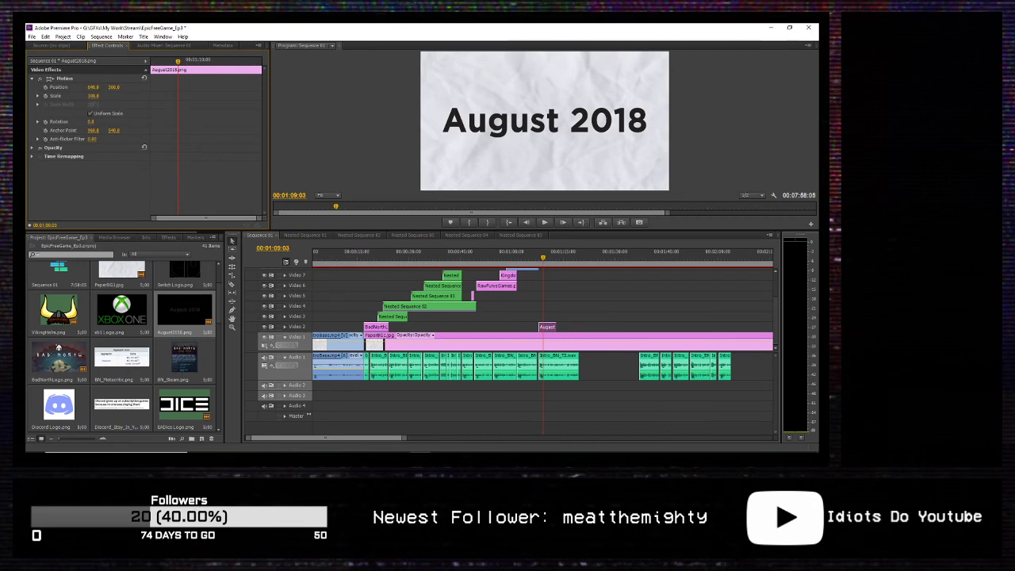
{"action": "left_click_drag", "start_coordinate": [92, 95], "coordinate": [32, 92]}
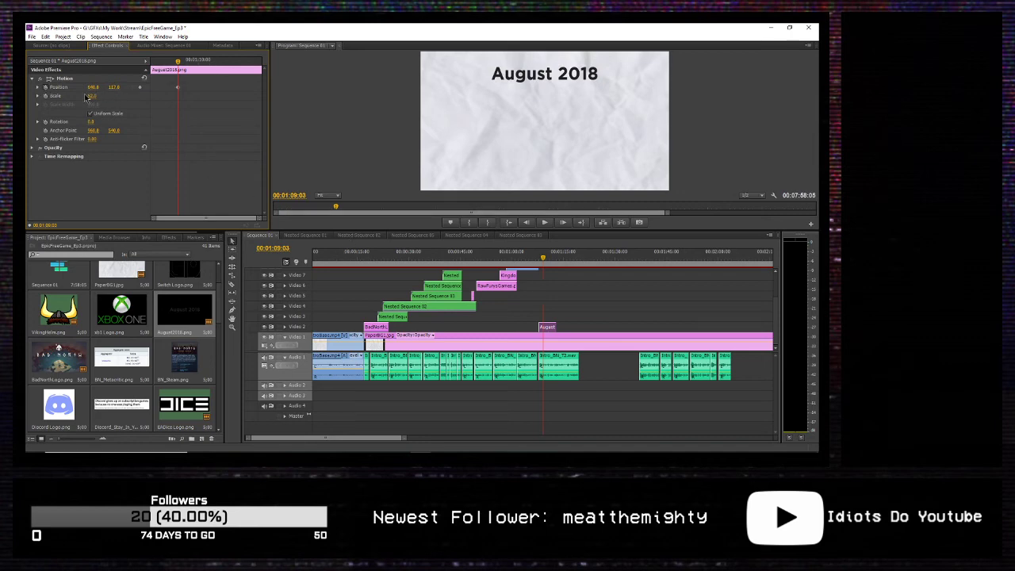
{"action": "left_click_drag", "start_coordinate": [176, 70], "coordinate": [375, 87]}
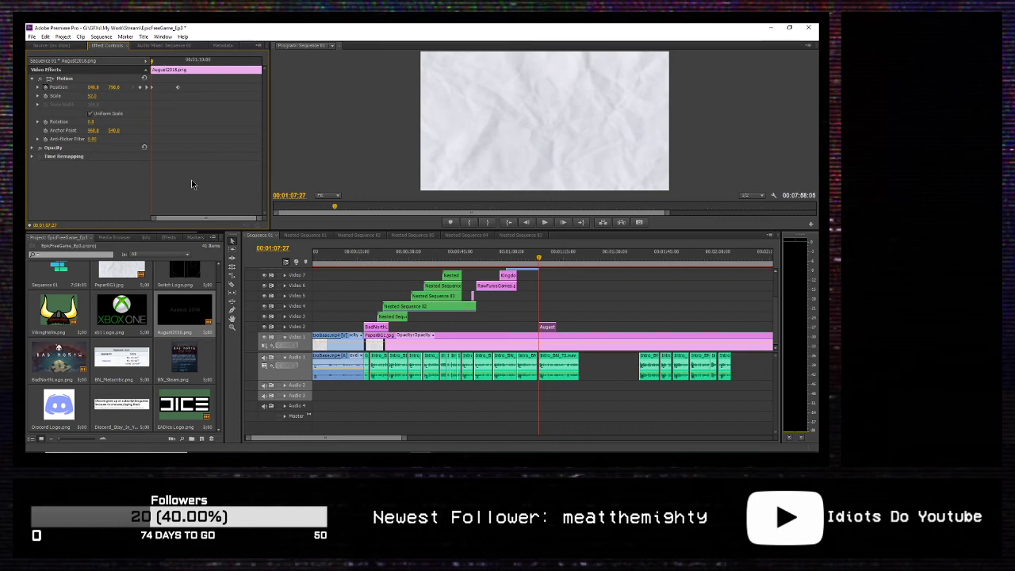
Step: Play to 00:01:10:13 and place Switch Logo.png on Video 3 starting there
{"action": "key", "text": "space"}
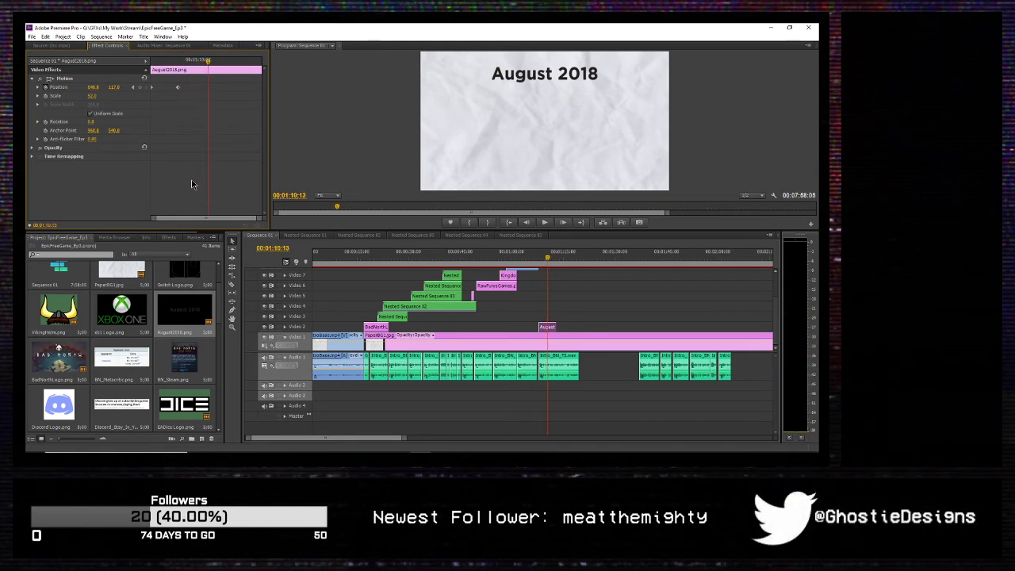
{"action": "left_click_drag", "start_coordinate": [185, 273], "coordinate": [554, 317]}
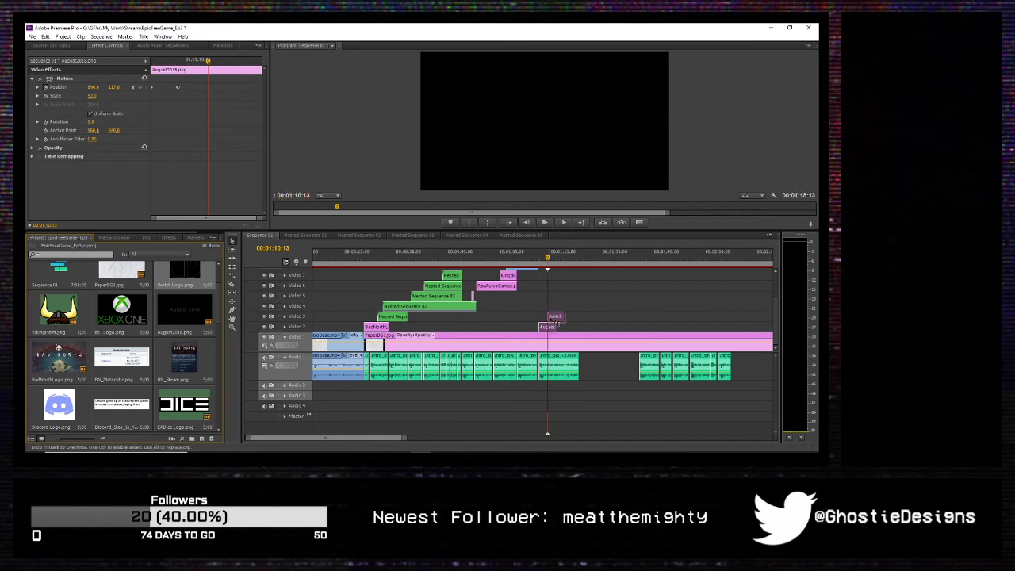
Step: Replay the narration over the Switch logo and place PS4 Logo.png on Video 4 at the playhead where its name is spoken
{"action": "key", "text": "space"}
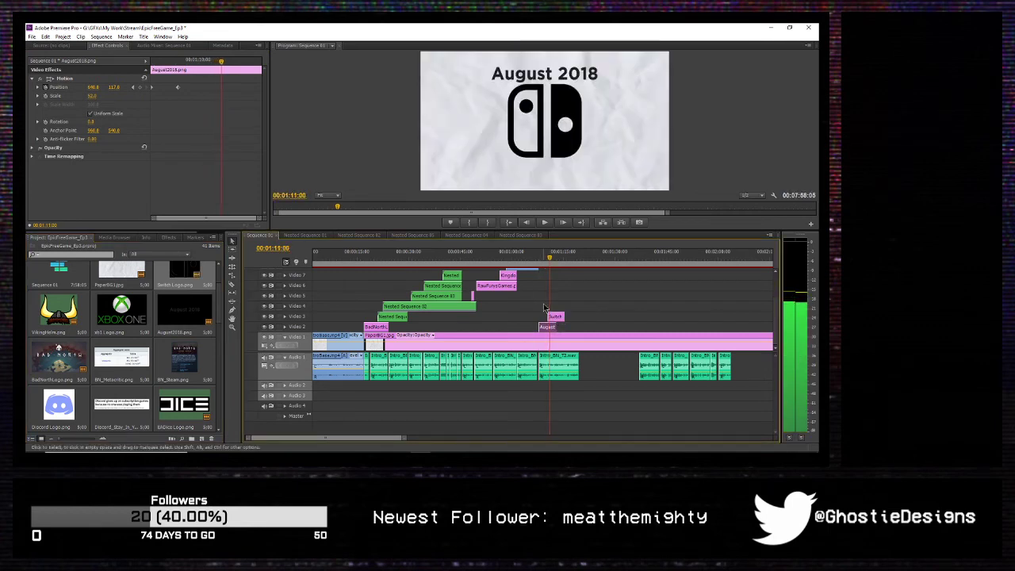
{"action": "key", "text": "space"}
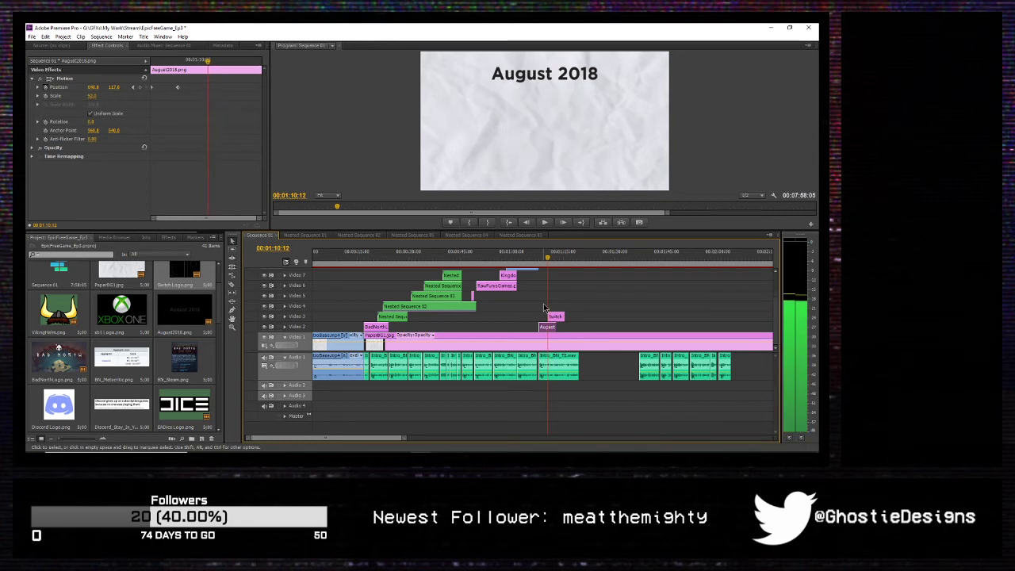
{"action": "key", "text": "space"}
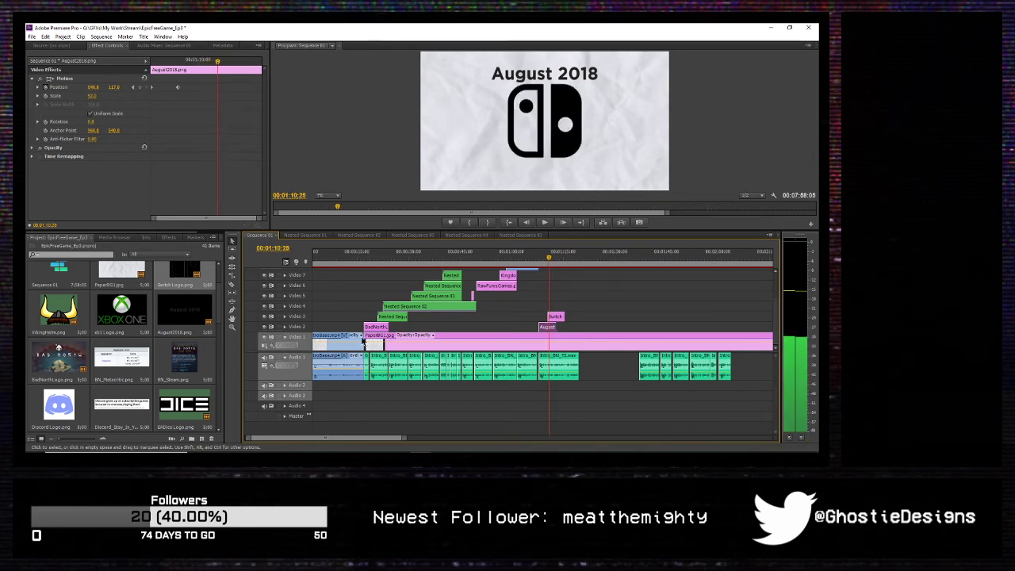
{"action": "scroll", "coordinate": [102, 353], "scroll_direction": "down", "scroll_amount": 3}
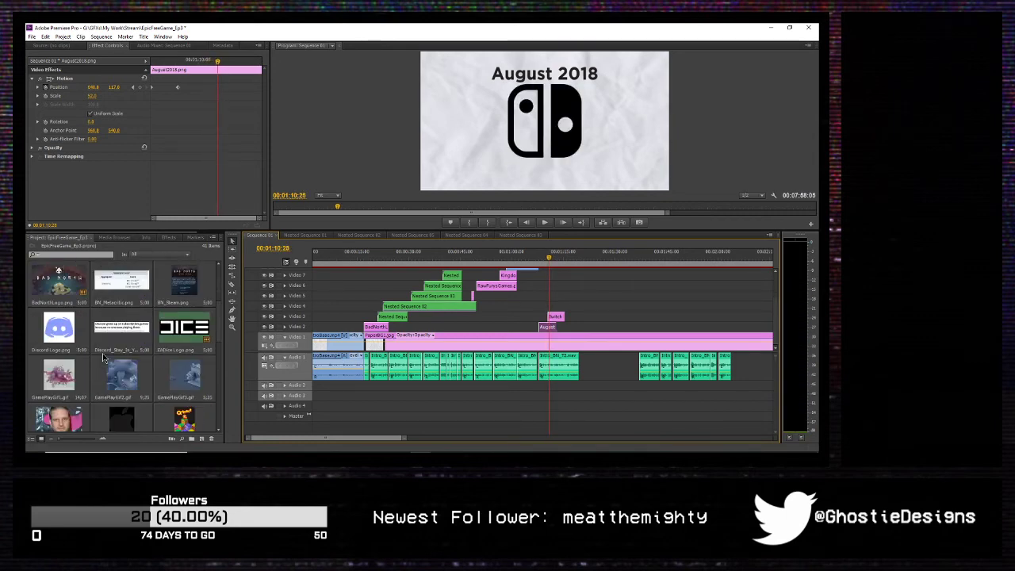
{"action": "scroll", "coordinate": [103, 357], "scroll_direction": "down", "scroll_amount": 5}
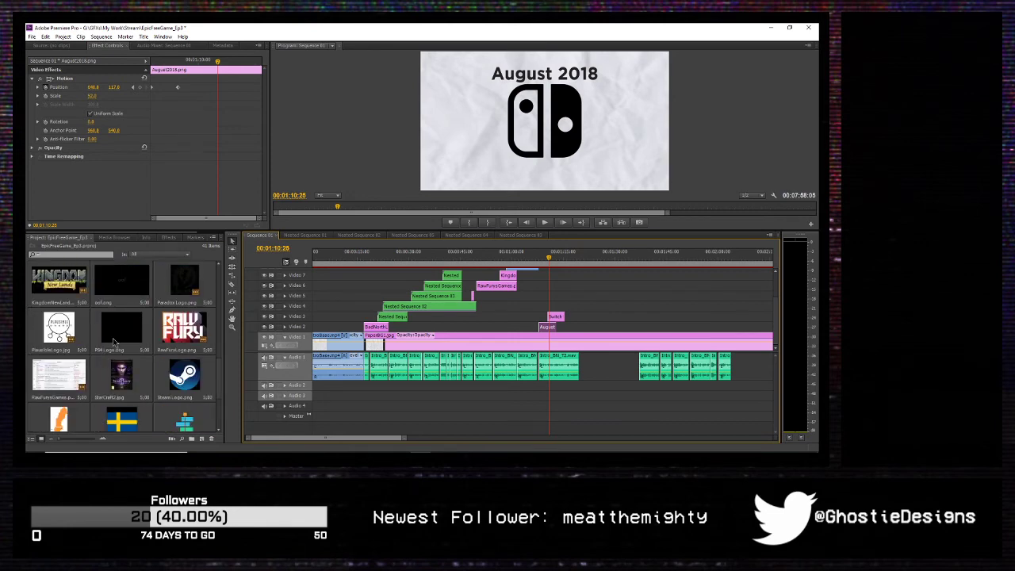
{"action": "left_click_drag", "start_coordinate": [114, 343], "coordinate": [555, 307]}
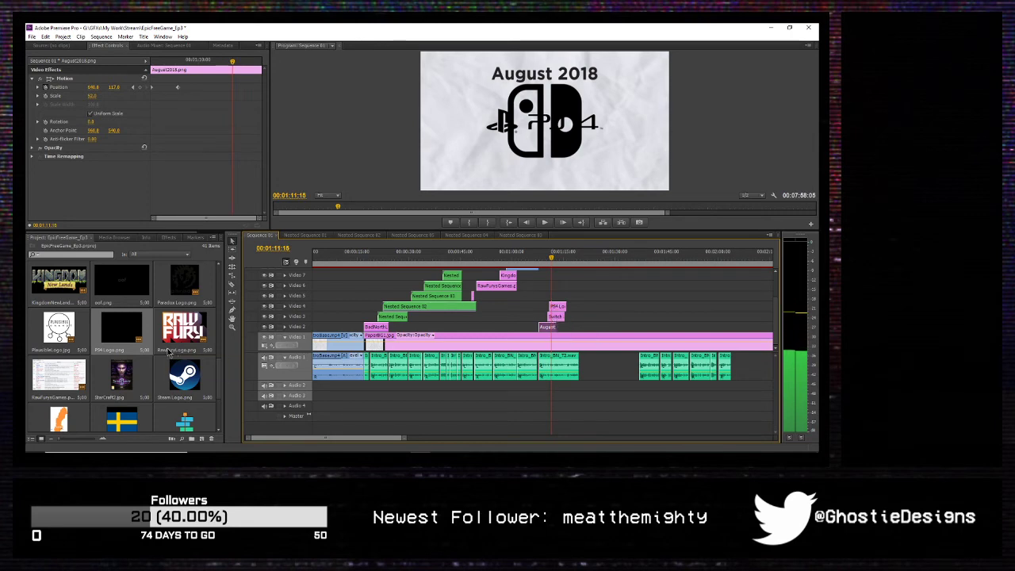
Step: Find xb1 Logo.png in the project bin and place it on Video 5 starting at about 00:01:11:15
{"action": "scroll", "coordinate": [168, 352], "scroll_direction": "down", "scroll_amount": 3}
{"action": "scroll", "coordinate": [169, 357], "scroll_direction": "up", "scroll_amount": 7}
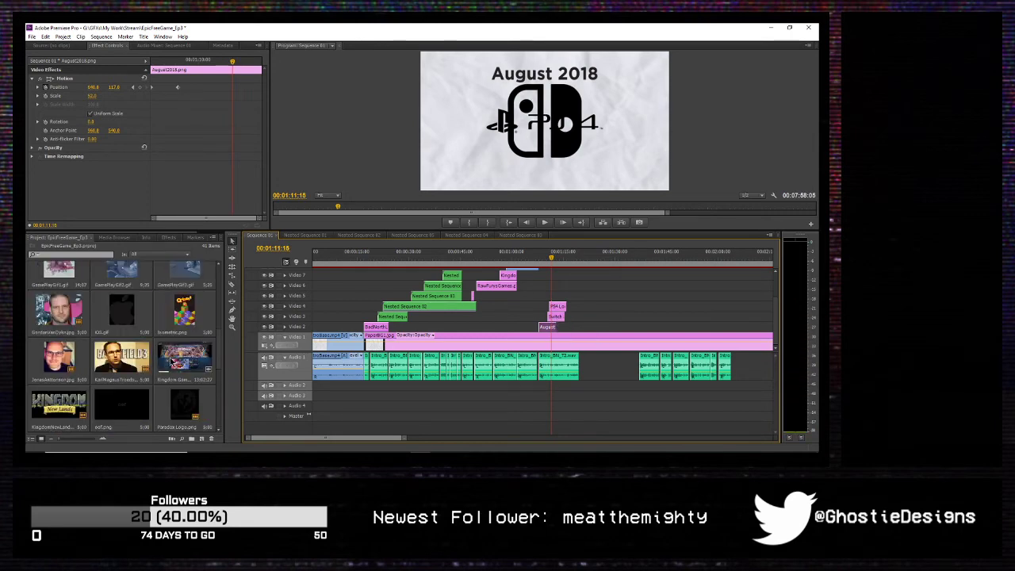
{"action": "scroll", "coordinate": [171, 362], "scroll_direction": "down", "scroll_amount": 5}
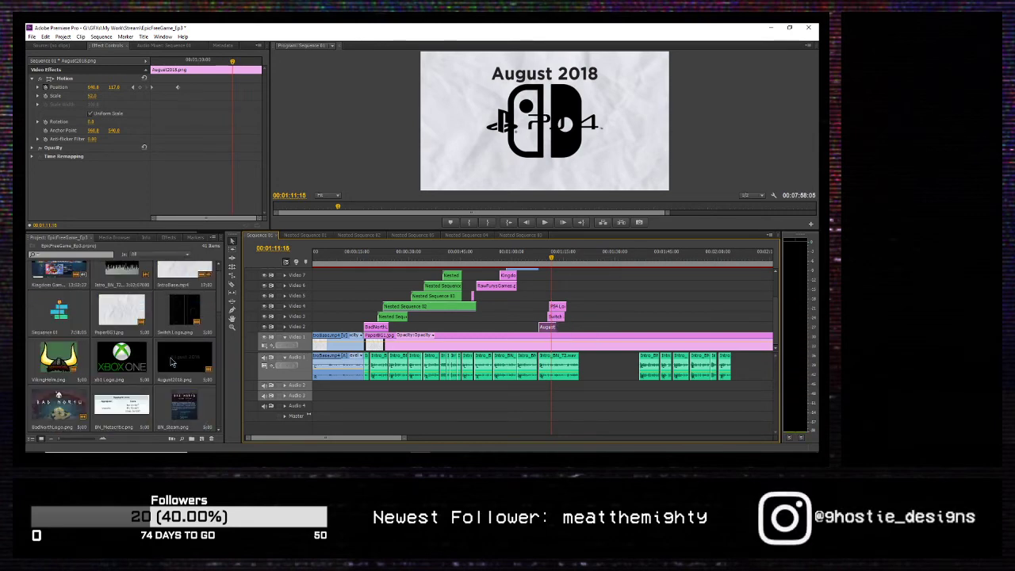
{"action": "scroll", "coordinate": [171, 362], "scroll_direction": "down", "scroll_amount": 2}
{"action": "left_click_drag", "start_coordinate": [184, 422], "coordinate": [564, 304]}
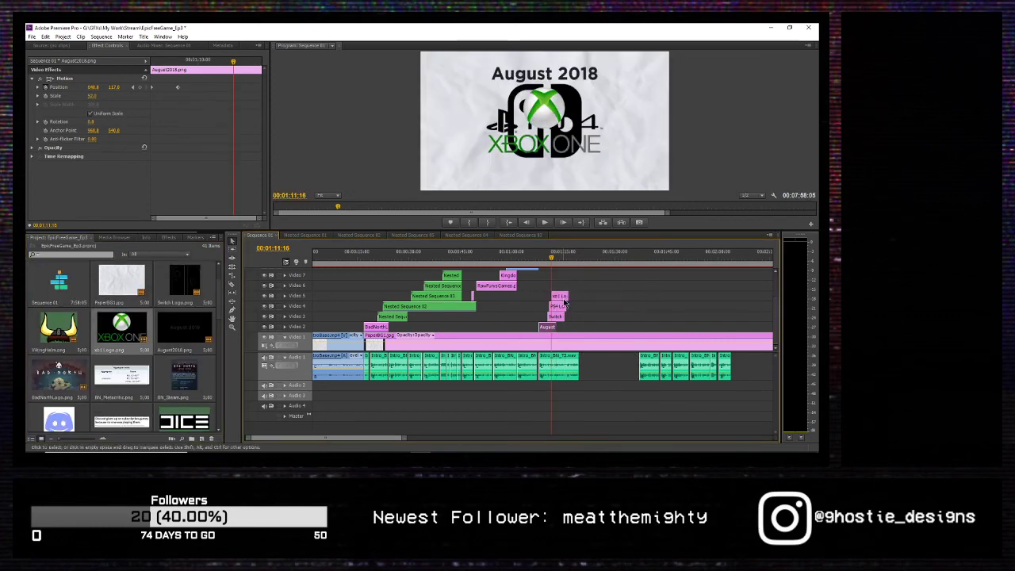
Step: Play to about 00:01:13:10 and stack the Discord logo, the Discord headline image and oof.png there on Video 6, 7 and 8
{"action": "key", "text": "space"}
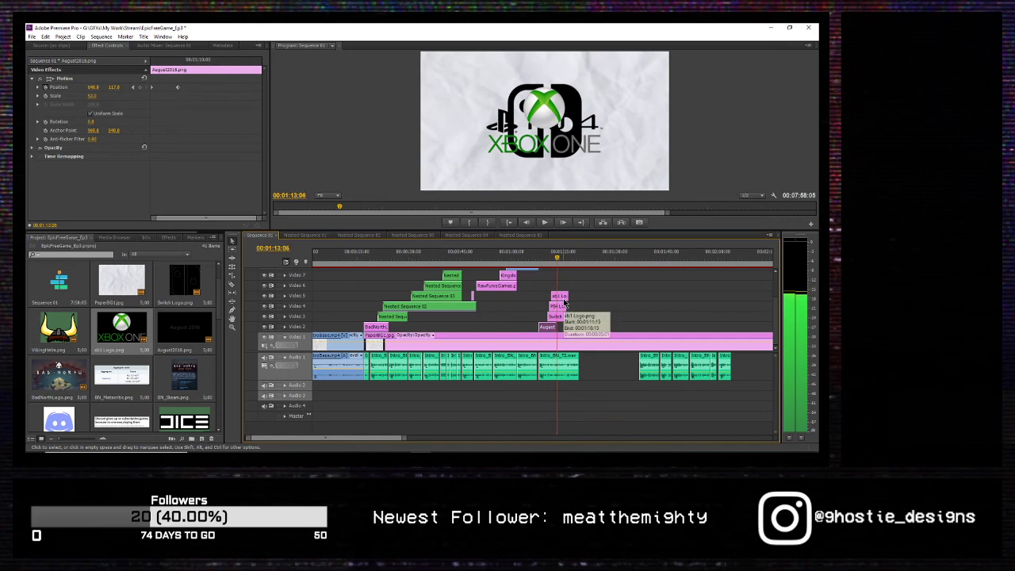
{"action": "left_click_drag", "start_coordinate": [60, 422], "coordinate": [561, 277]}
{"action": "scroll", "coordinate": [127, 374], "scroll_direction": "down", "scroll_amount": 2}
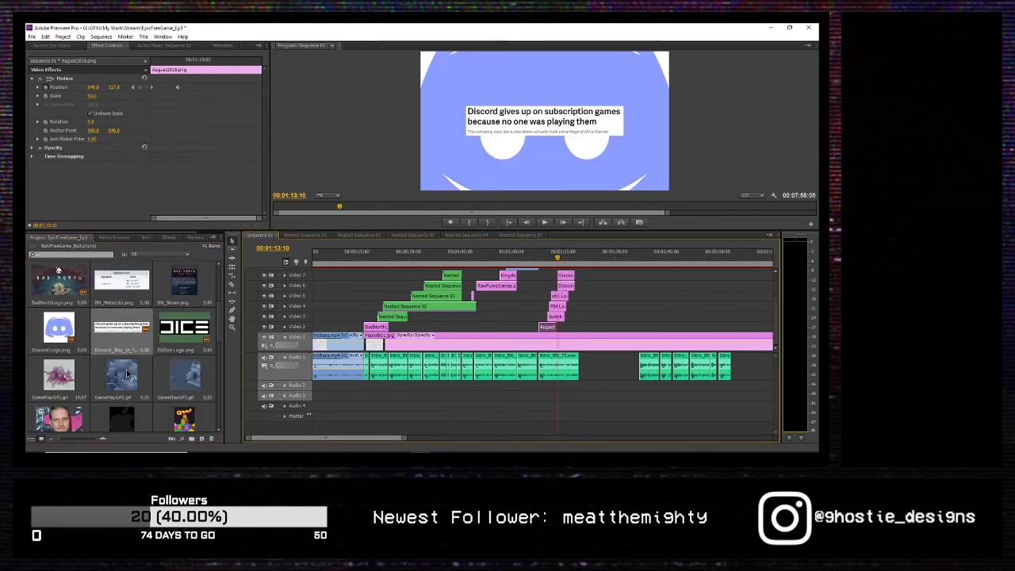
{"action": "scroll", "coordinate": [127, 375], "scroll_direction": "down", "scroll_amount": 5}
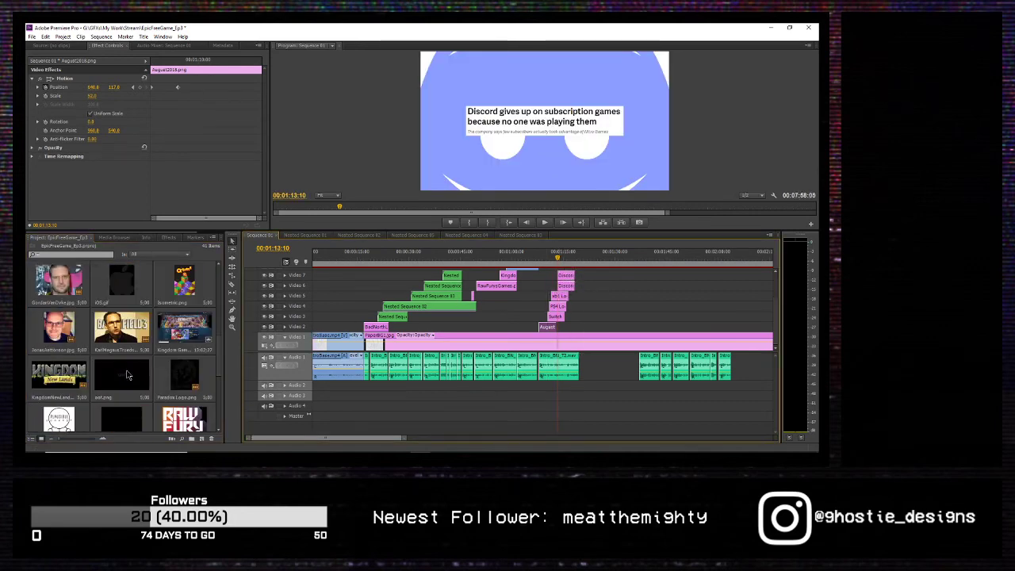
{"action": "left_click_drag", "start_coordinate": [121, 372], "coordinate": [561, 275]}
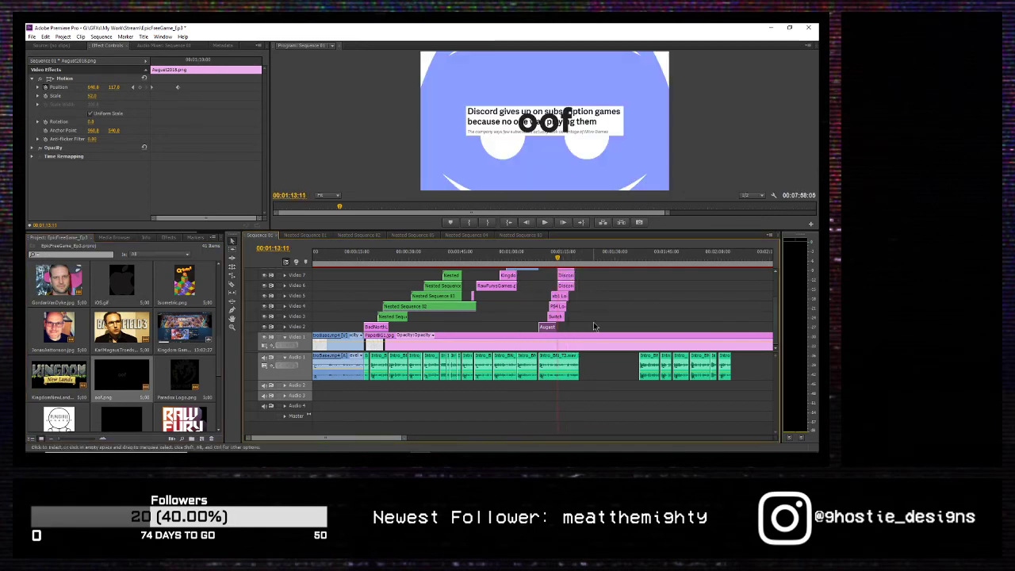
Step: Play to 00:01:15:02 and place Steam Logo.png from the project bin on Video 9 starting there
{"action": "key", "text": "space"}
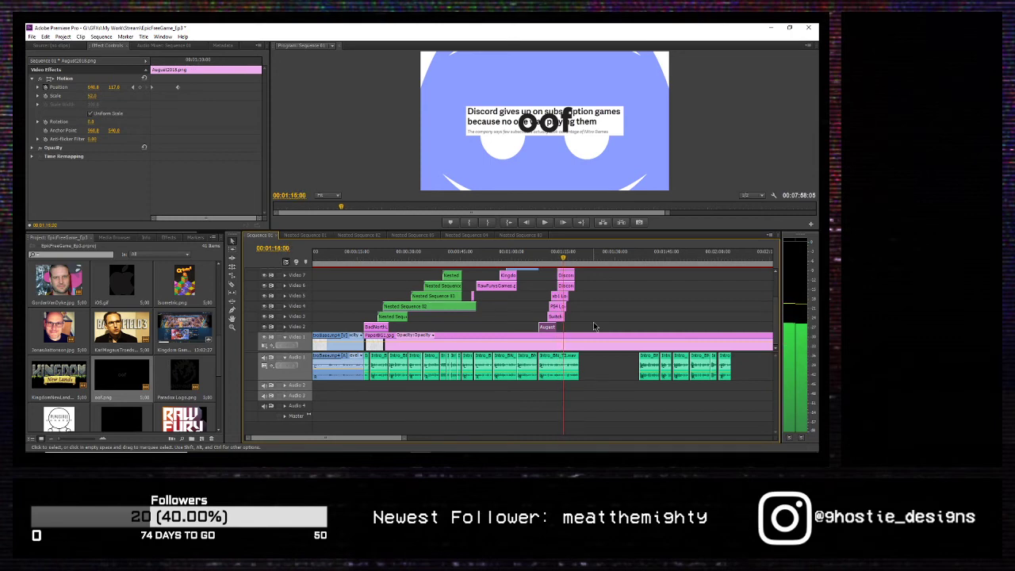
{"action": "scroll", "coordinate": [66, 397], "scroll_direction": "down", "scroll_amount": 3}
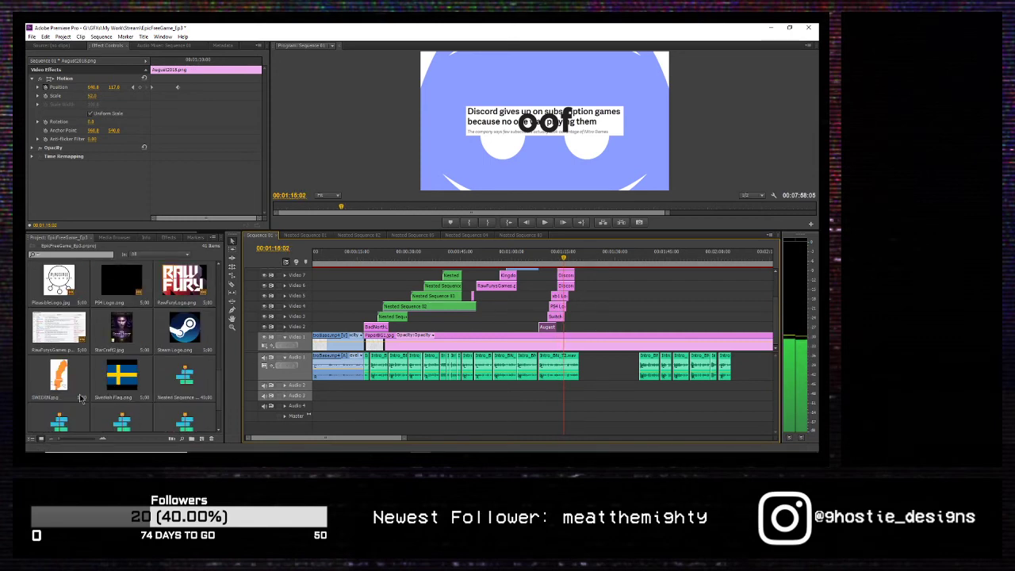
{"action": "scroll", "coordinate": [87, 399], "scroll_direction": "up", "scroll_amount": 5}
{"action": "scroll", "coordinate": [94, 400], "scroll_direction": "up", "scroll_amount": 1}
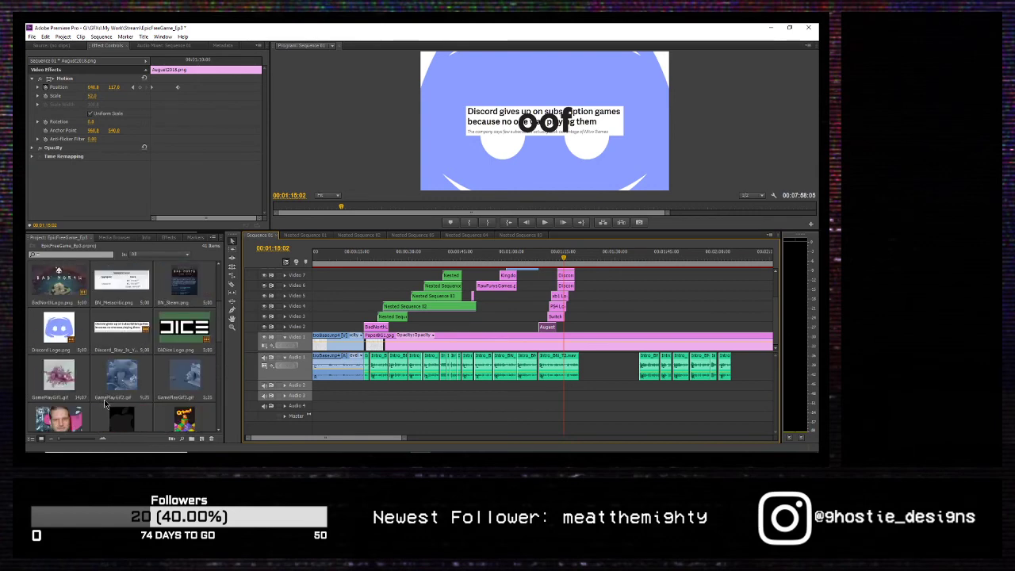
{"action": "scroll", "coordinate": [94, 400], "scroll_direction": "down", "scroll_amount": 5}
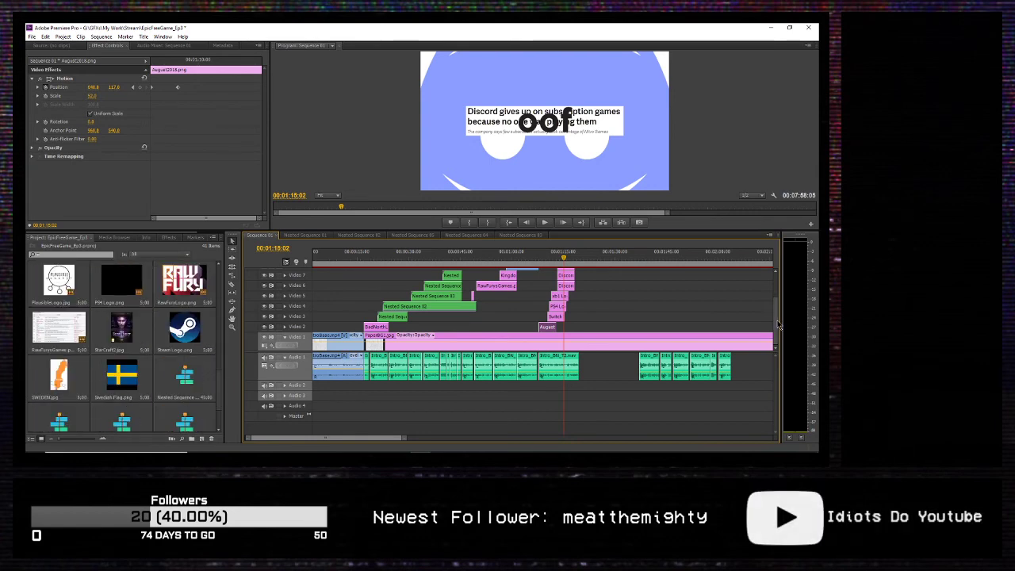
{"action": "scroll", "coordinate": [780, 310], "scroll_direction": "up", "scroll_amount": 3}
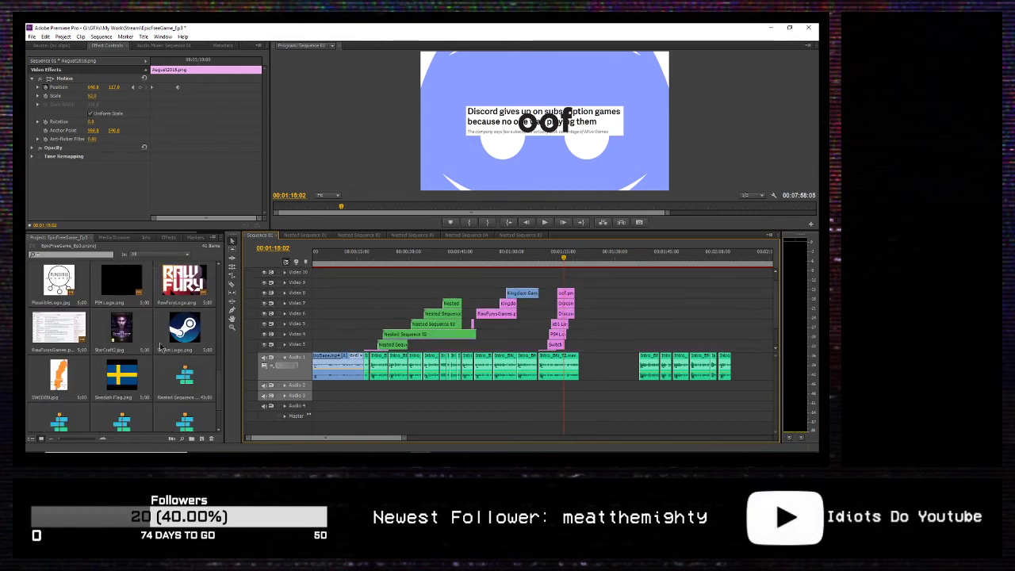
{"action": "left_click_drag", "start_coordinate": [175, 365], "coordinate": [582, 277]}
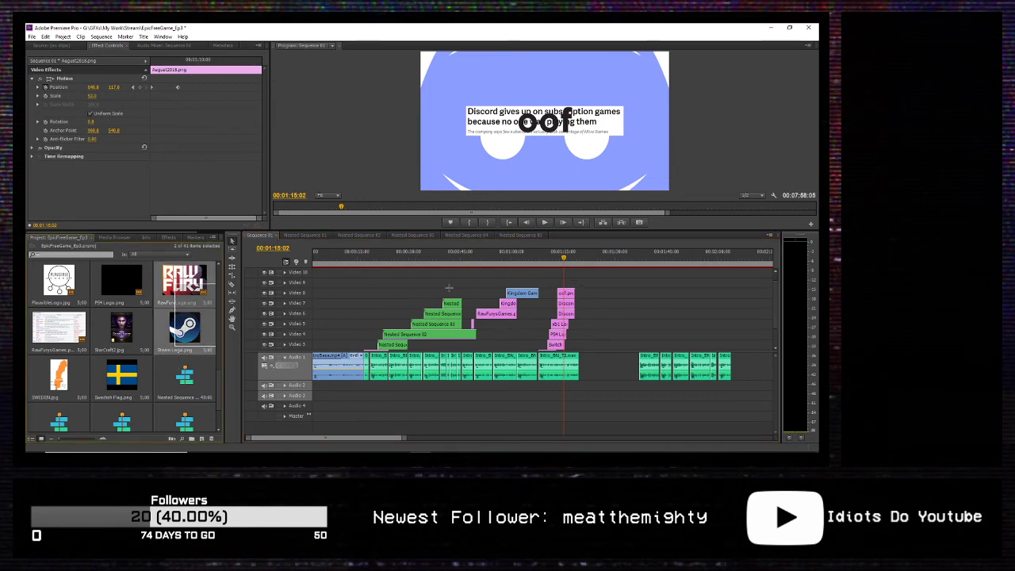
{"action": "left_click_drag", "start_coordinate": [449, 288], "coordinate": [567, 281]}
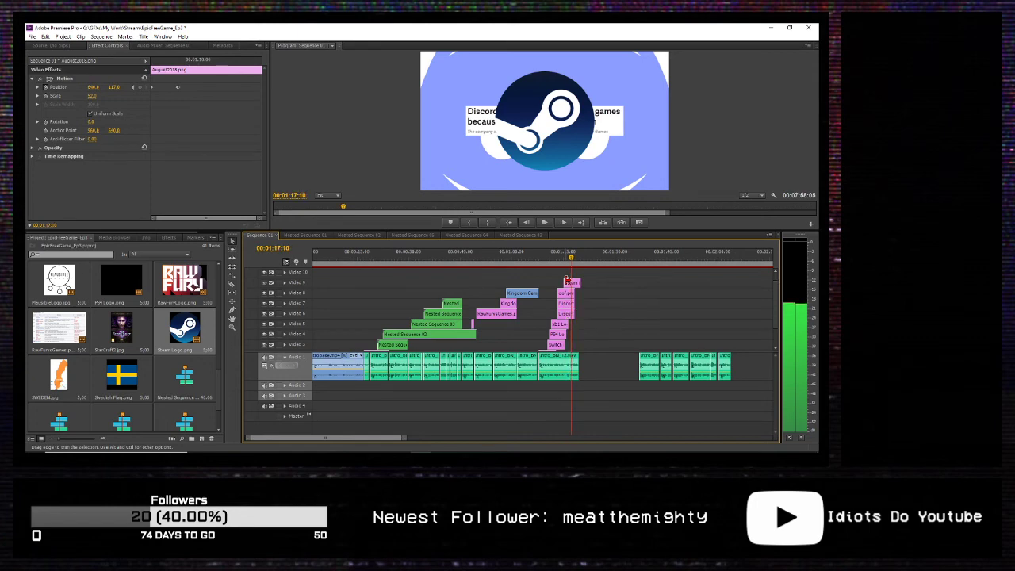
Step: Switch to the Chrome window with the question mark image search and search Google Images for "android logo"
{"action": "left_click", "coordinate": [278, 460]}
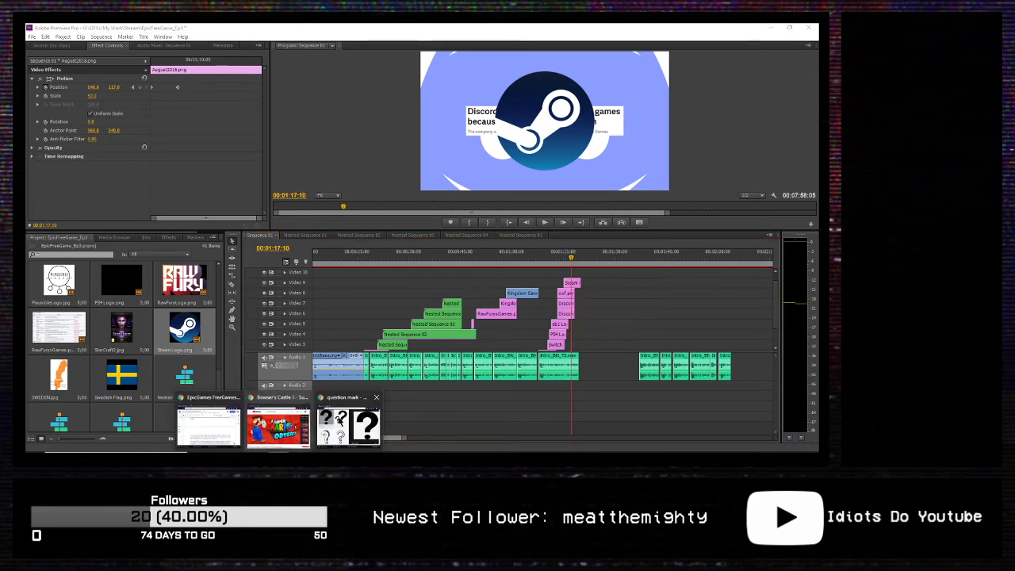
{"action": "left_click", "coordinate": [342, 422]}
{"action": "scroll", "coordinate": [438, 165], "scroll_direction": "up", "scroll_amount": 3}
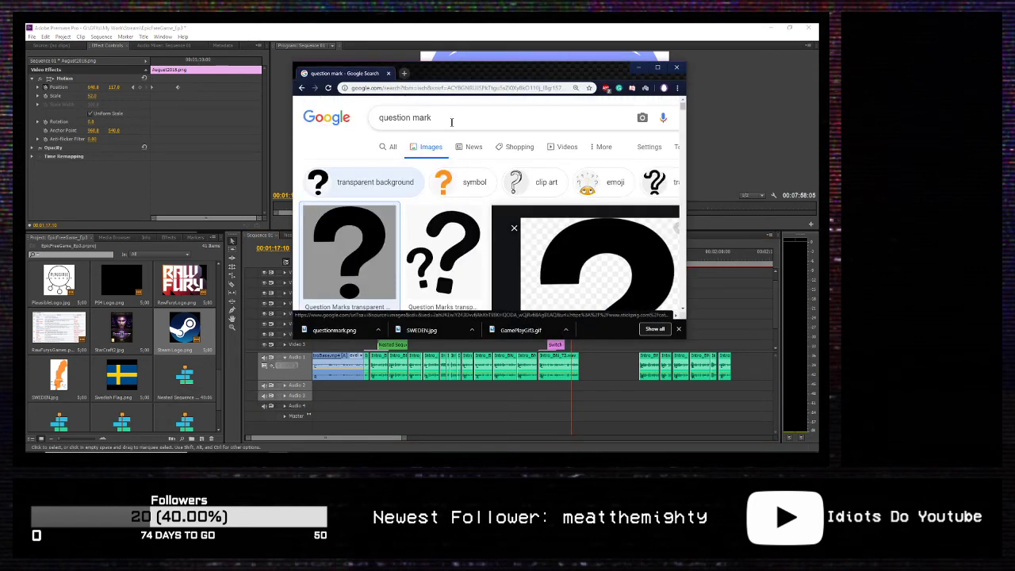
{"action": "left_click_drag", "start_coordinate": [452, 122], "coordinate": [336, 142]}
{"action": "type", "text": "and"}
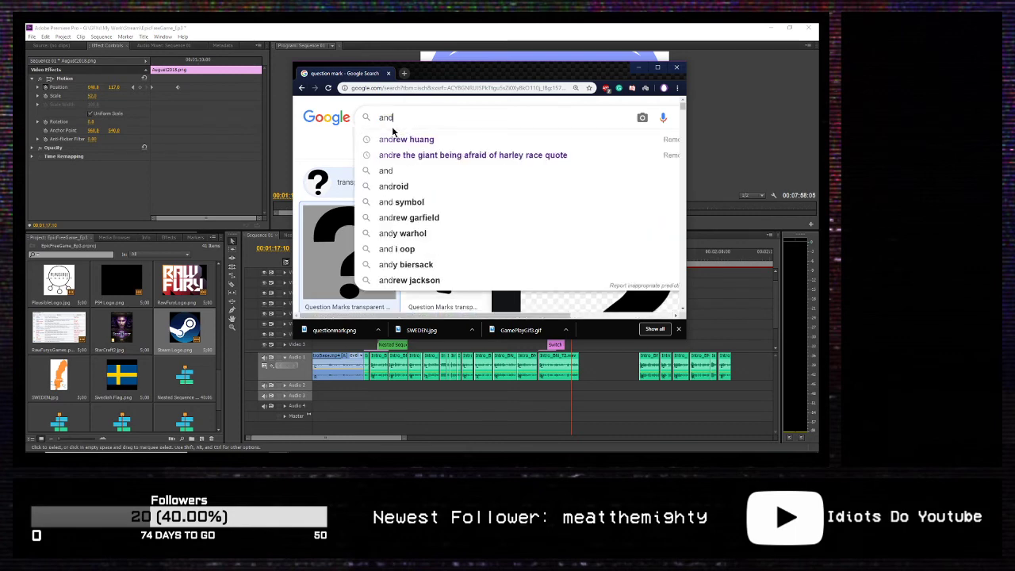
{"action": "type", "text": "riod logo"}
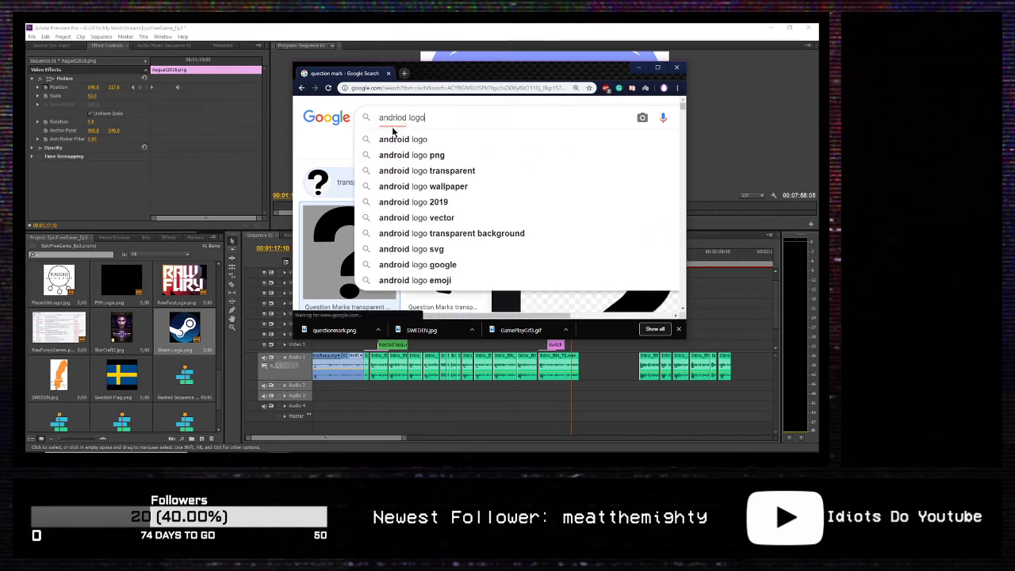
{"action": "key", "text": "Return"}
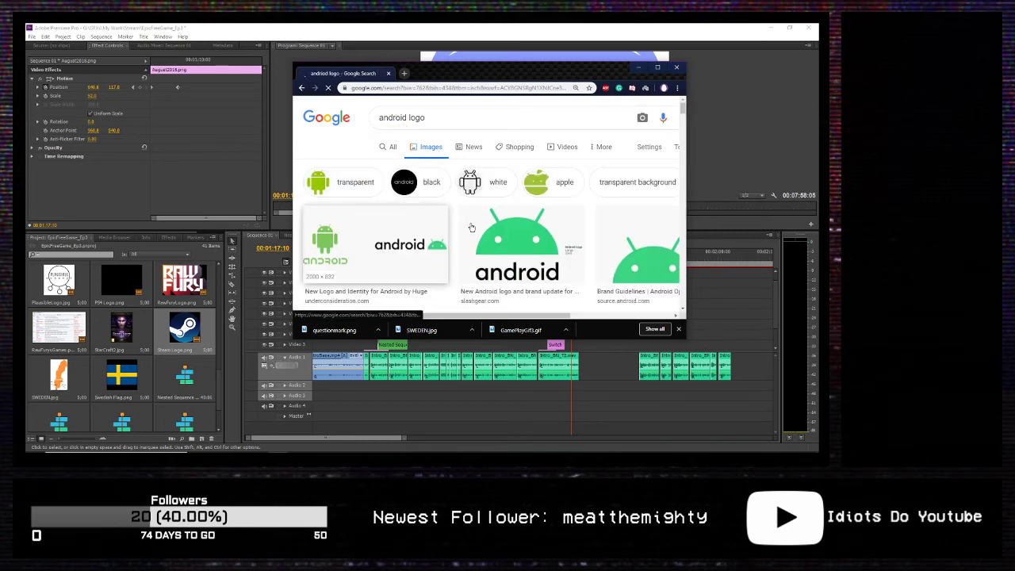
Step: Preview the Android logo results, including the SlashGear logo and the Wikimedia Commons robot, to compare candidates
{"action": "left_click", "coordinate": [510, 248]}
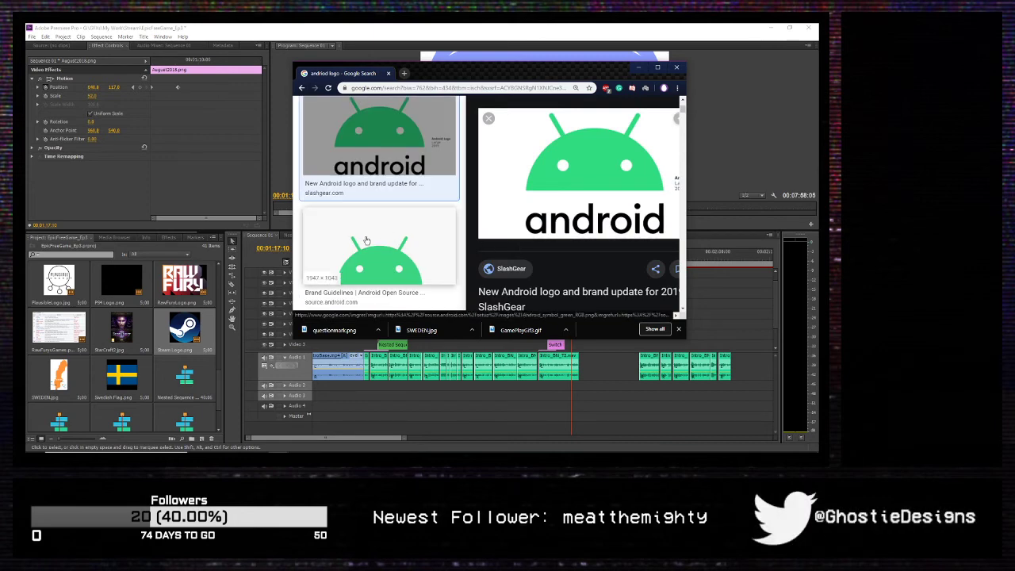
{"action": "scroll", "coordinate": [367, 241], "scroll_direction": "up", "scroll_amount": 5}
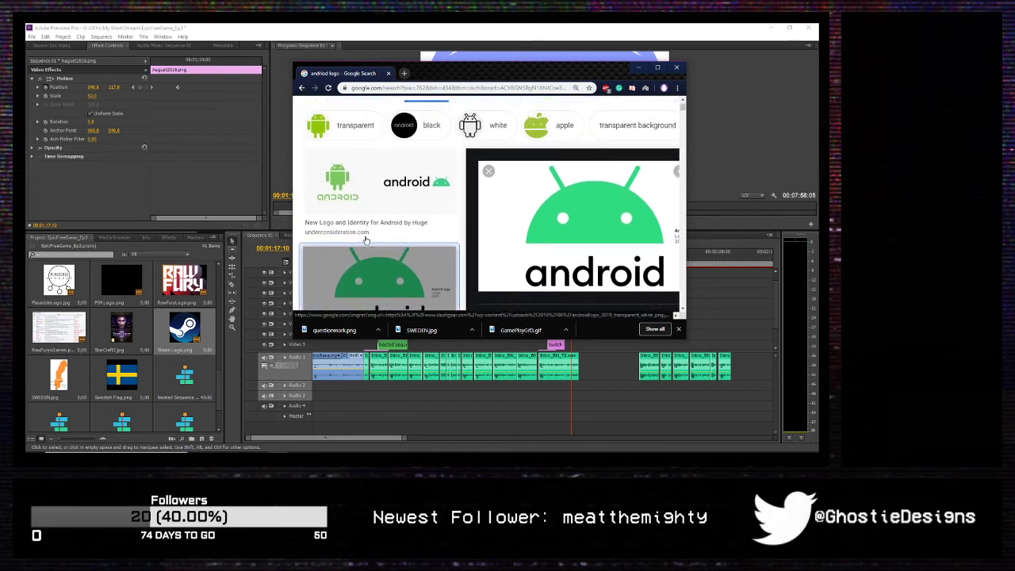
{"action": "scroll", "coordinate": [346, 196], "scroll_direction": "down", "scroll_amount": 5}
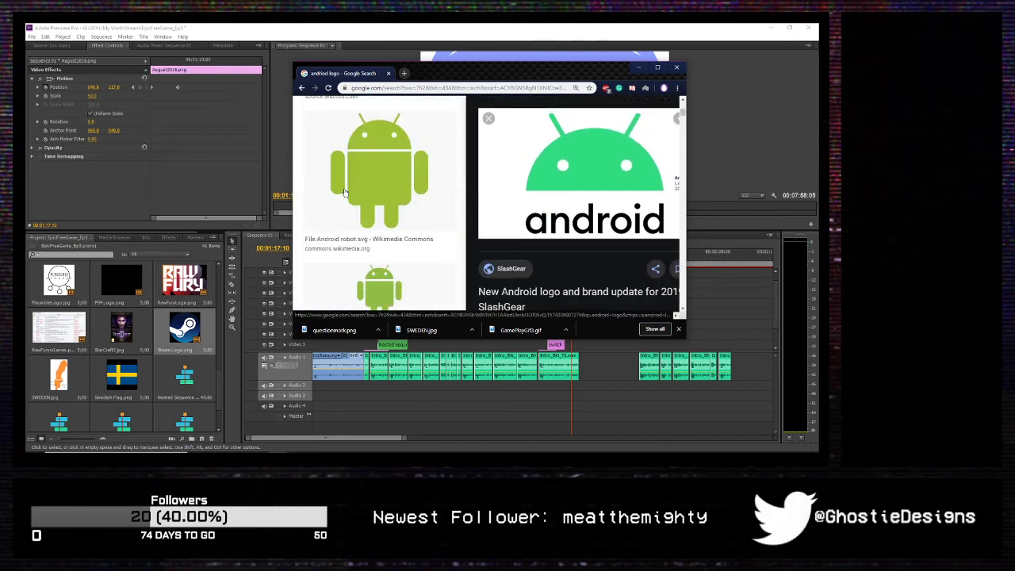
{"action": "left_click", "coordinate": [350, 188]}
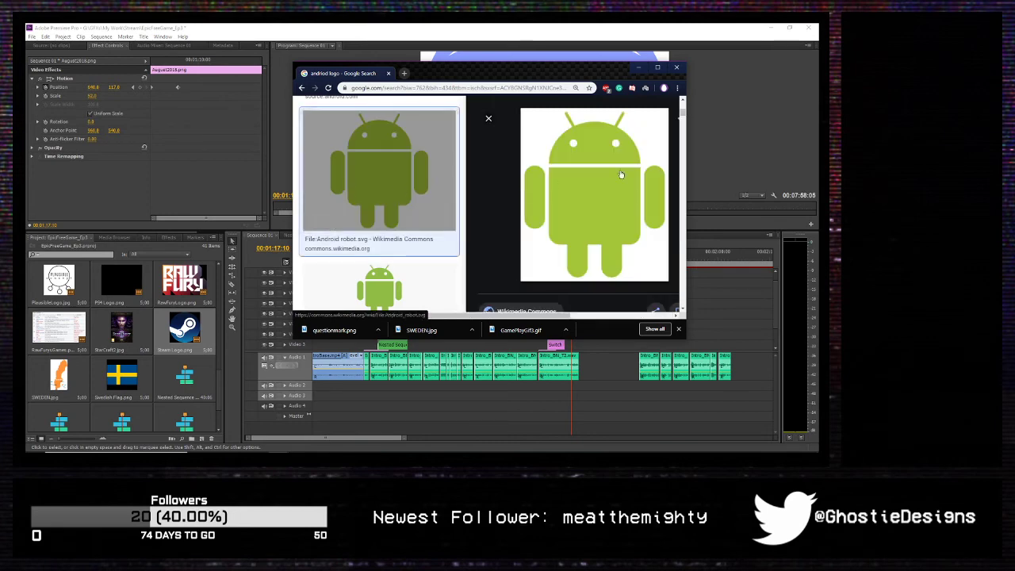
{"action": "scroll", "coordinate": [358, 226], "scroll_direction": "down", "scroll_amount": 5}
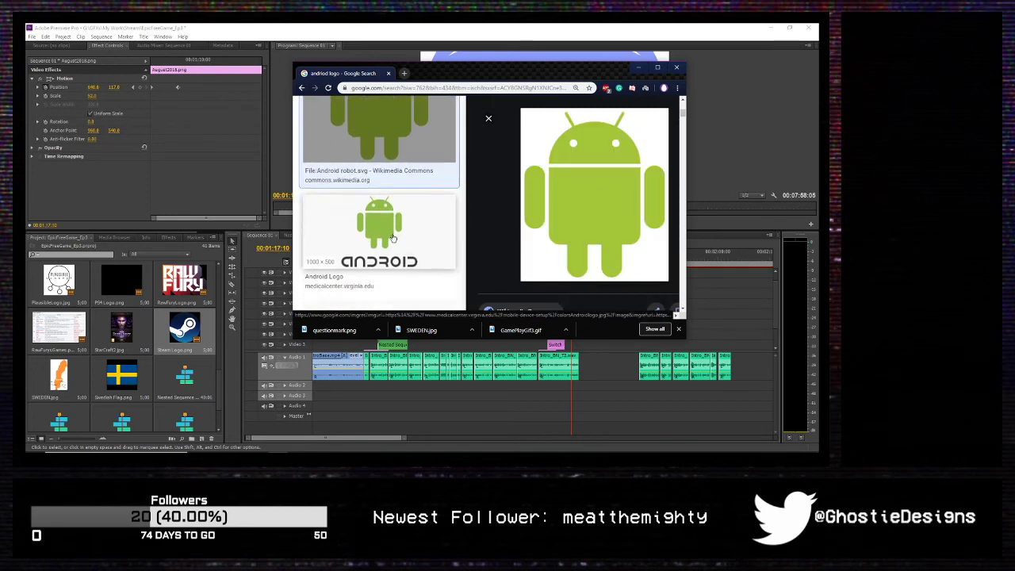
Step: Narrow the Android logo results to transparent images and save the green robot picture from masonbruce.com
{"action": "left_click", "coordinate": [356, 211]}
{"action": "scroll", "coordinate": [365, 206], "scroll_direction": "up", "scroll_amount": 5}
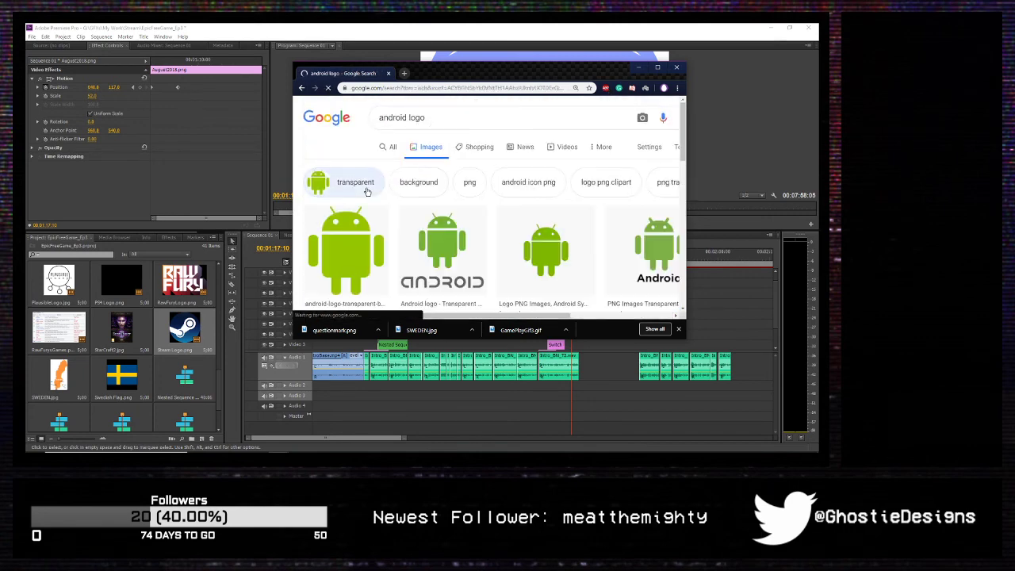
{"action": "scroll", "coordinate": [352, 200], "scroll_direction": "down", "scroll_amount": 1}
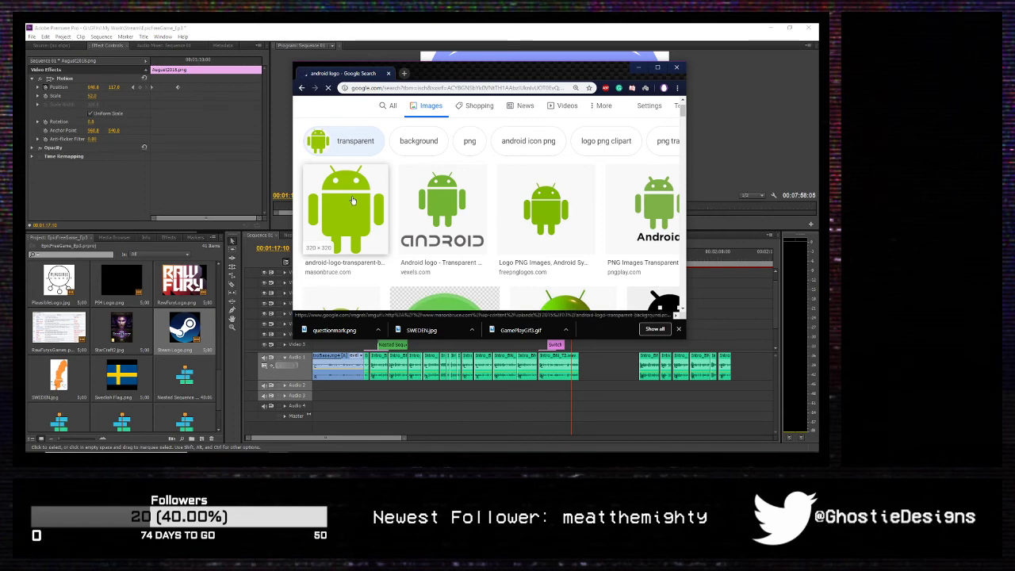
{"action": "left_click", "coordinate": [352, 199]}
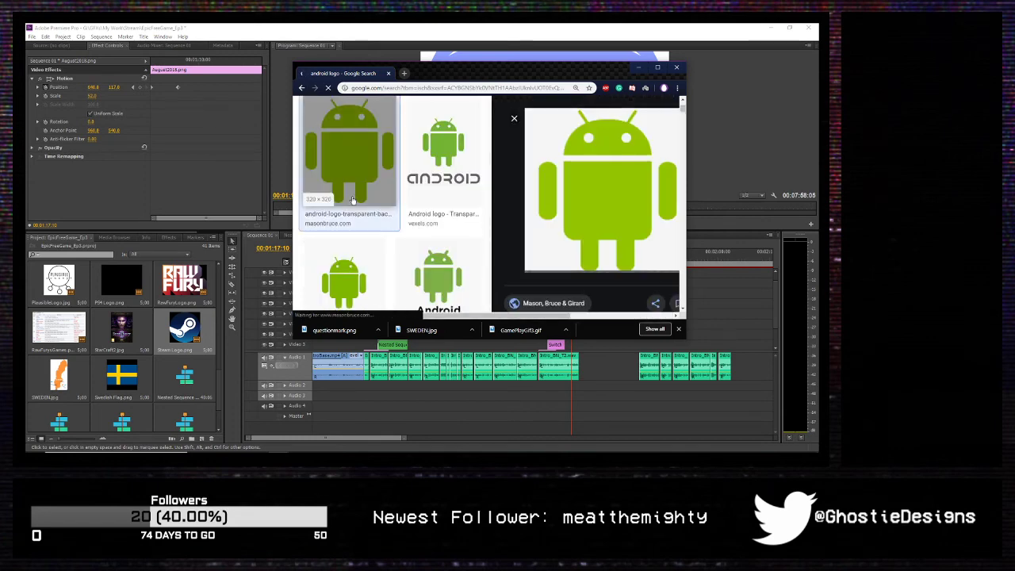
{"action": "right_click", "coordinate": [595, 196]}
{"action": "left_click", "coordinate": [627, 290]}
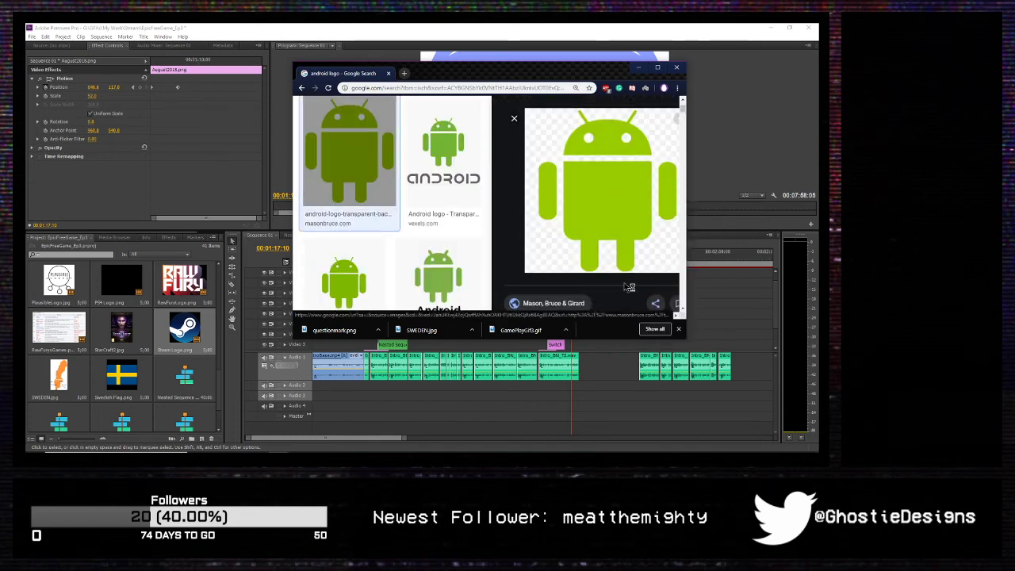
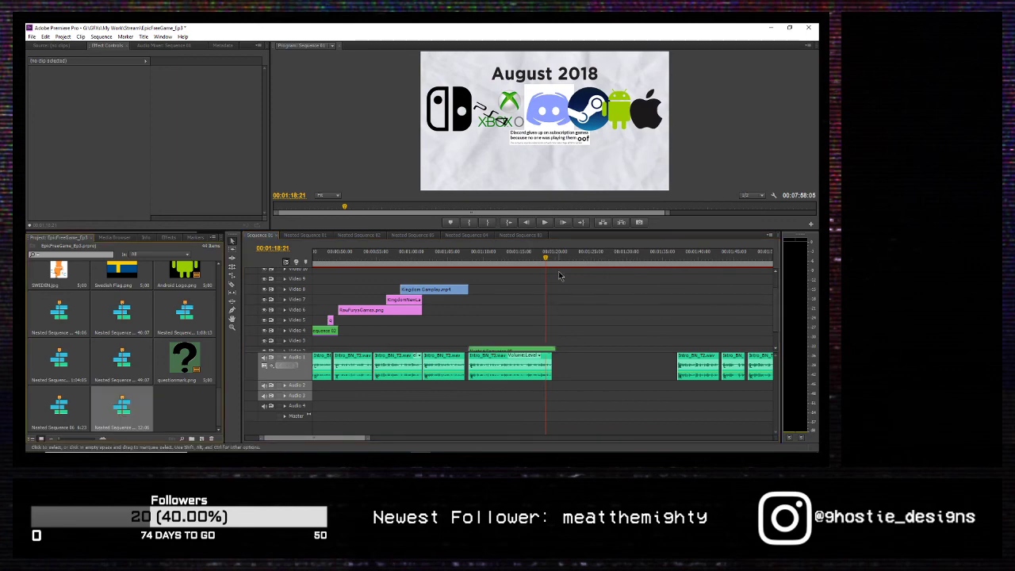
Step: Play the August 2018 platform logo sequence from 00:01:10:23 to its end and step back to 00:01:19:16 to check the timing
{"action": "left_click_drag", "start_coordinate": [546, 259], "coordinate": [489, 287]}
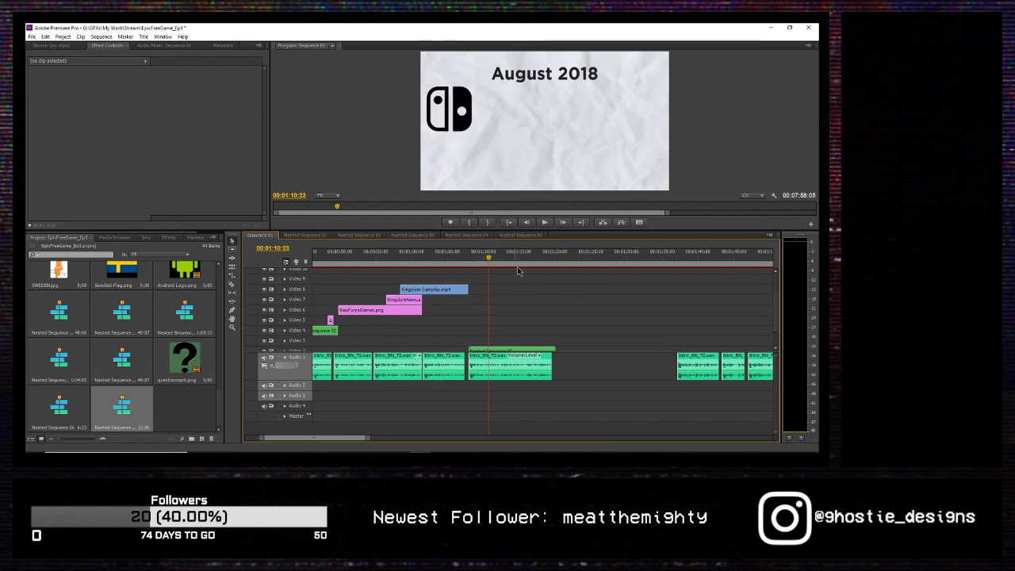
{"action": "key", "text": "space"}
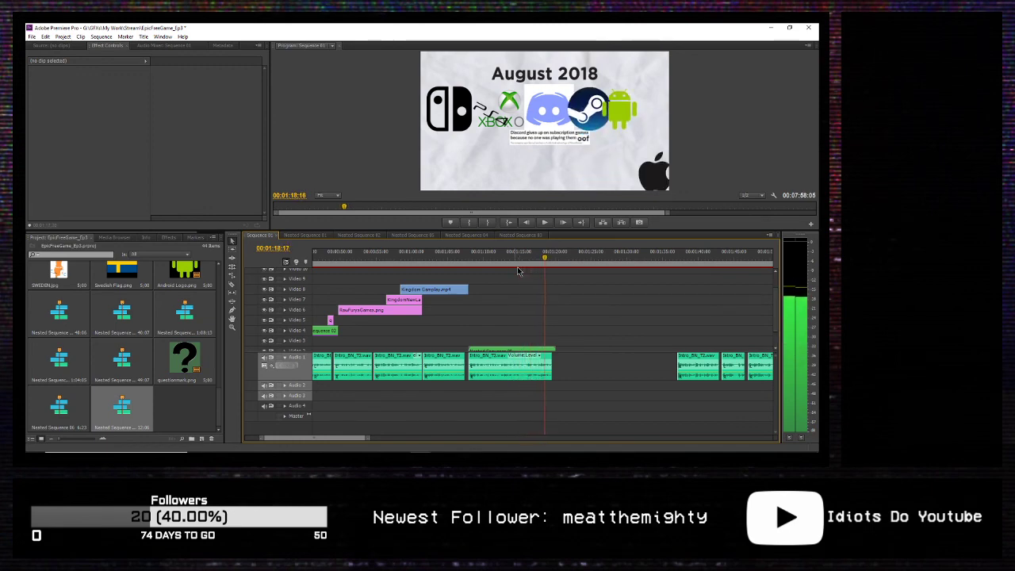
{"action": "key", "text": "Left"}
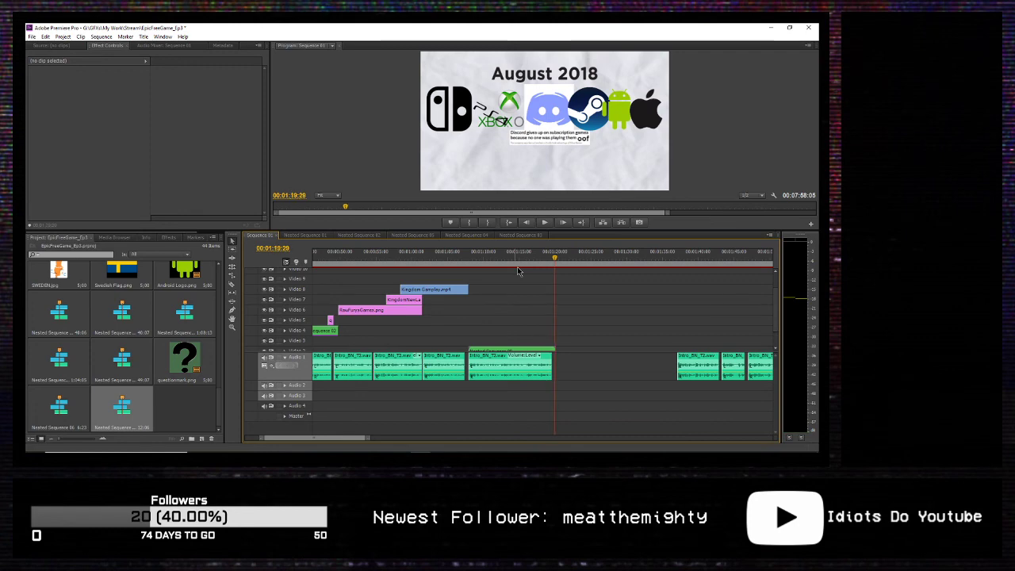
{"action": "key", "text": "Left"}
{"action": "key", "text": "Left"}
{"action": "key", "text": "Left"}
{"action": "key", "text": "Left"}
{"action": "key", "text": "Left"}
{"action": "key", "text": "Left"}
{"action": "key", "text": "Left"}
{"action": "key", "text": "Left"}
{"action": "key", "text": "Left"}
{"action": "key", "text": "Left"}
{"action": "key", "text": "Left"}
{"action": "key", "text": "Left"}
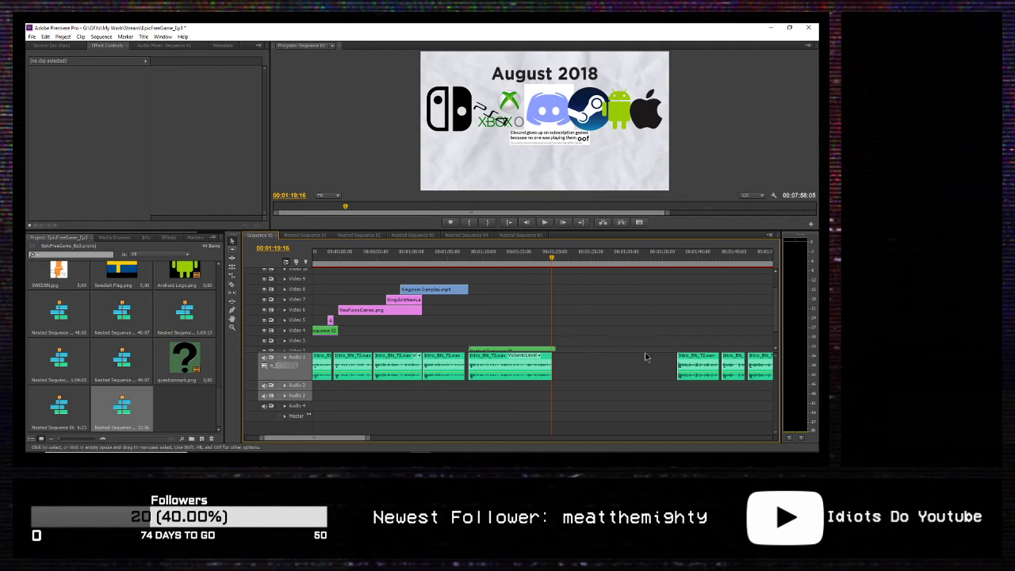
Step: Move the next narration clip on Audio 1 across the gap to start right after the logo sequence, and play it
{"action": "key", "text": "Right"}
{"action": "key", "text": "Right"}
{"action": "key", "text": "Right"}
{"action": "key", "text": "Right"}
{"action": "key", "text": "Right"}
{"action": "key", "text": "Right"}
{"action": "key", "text": "Right"}
{"action": "key", "text": "Right"}
{"action": "key", "text": "Right"}
{"action": "key", "text": "Right"}
{"action": "key", "text": "Right"}
{"action": "key", "text": "Right"}
{"action": "key", "text": "Right"}
{"action": "key", "text": "Right"}
{"action": "key", "text": "Right"}
{"action": "key", "text": "Right"}
{"action": "key", "text": "Left"}
{"action": "left_click_drag", "start_coordinate": [688, 358], "coordinate": [568, 371]}
{"action": "key", "text": "space"}
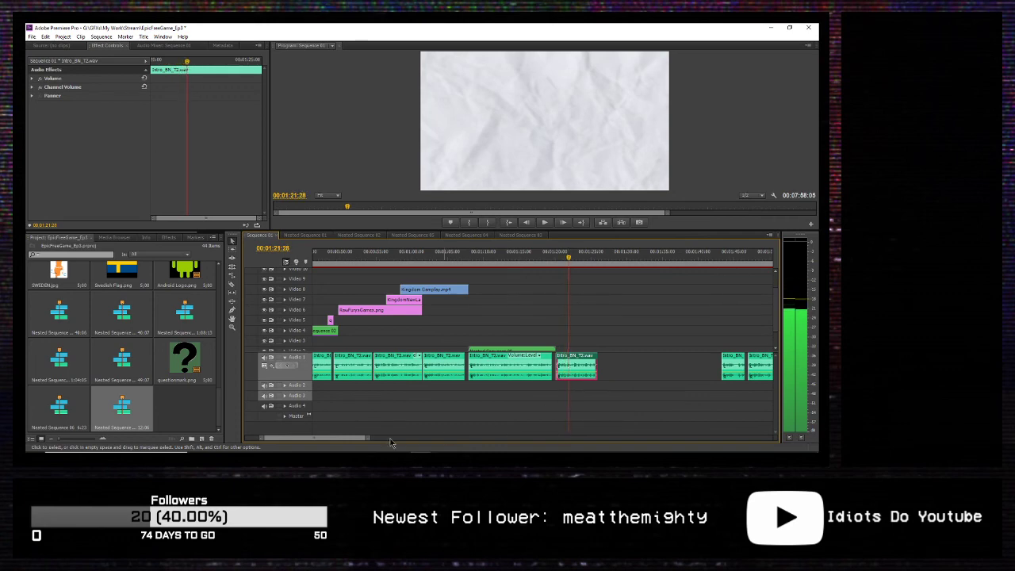
Step: Keyframe the Position of the nested logo sequence on Video 2 so it slides up out of frame by 00:01:20:02
{"action": "mouse_move", "coordinate": [341, 441]}
{"action": "left_mouse_down"}
{"action": "mouse_move", "coordinate": [353, 441]}
{"action": "mouse_move", "coordinate": [341, 442]}
{"action": "left_mouse_up"}
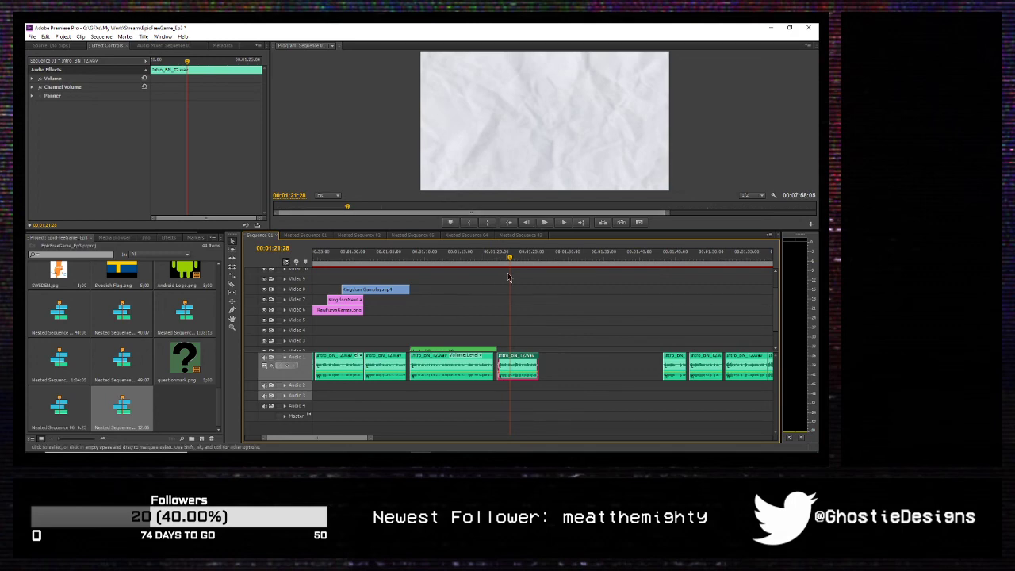
{"action": "left_click", "coordinate": [469, 272]}
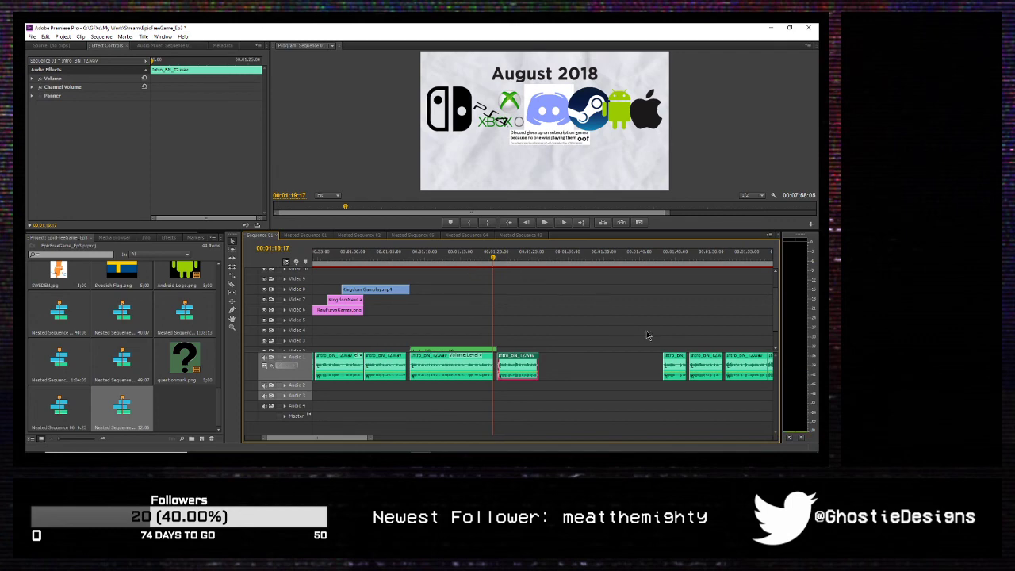
{"action": "left_click_drag", "start_coordinate": [775, 302], "coordinate": [786, 317]}
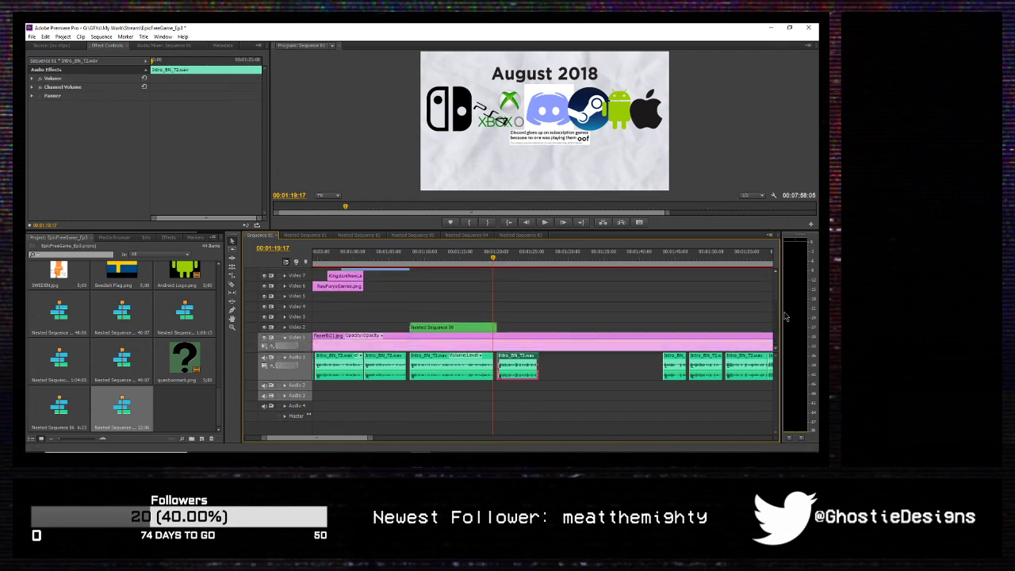
{"action": "left_click", "coordinate": [457, 327]}
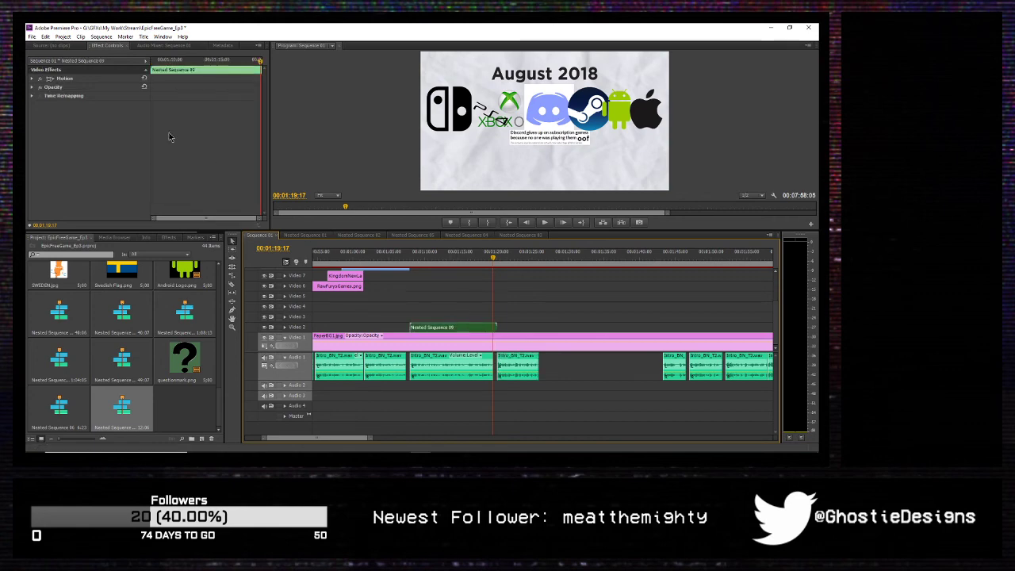
{"action": "left_click", "coordinate": [32, 79]}
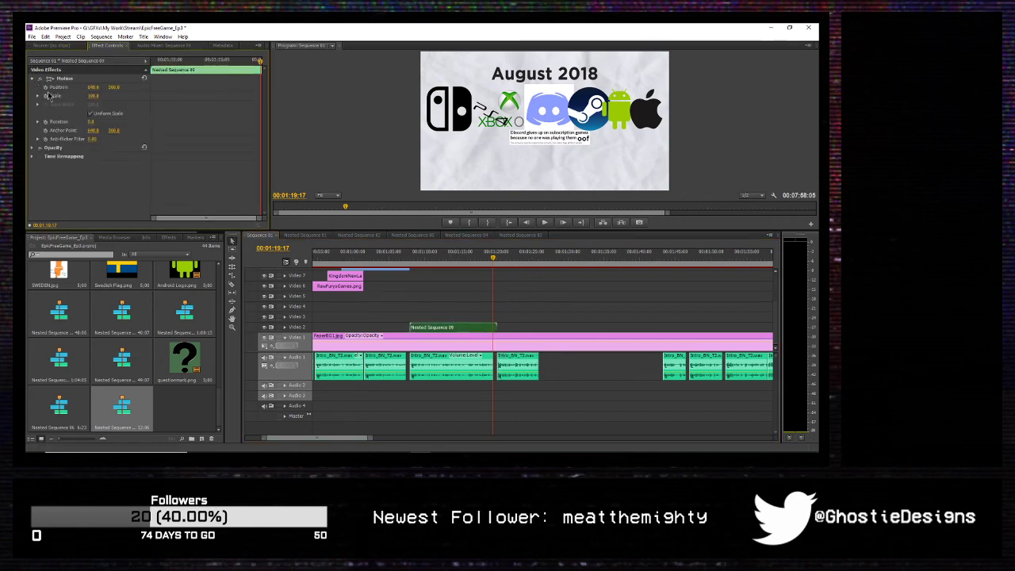
{"action": "key", "text": "Right"}
{"action": "key", "text": "Right"}
{"action": "key", "text": "Right"}
{"action": "key", "text": "Right"}
{"action": "key", "text": "Right"}
{"action": "key", "text": "Right"}
{"action": "key", "text": "Right"}
{"action": "key", "text": "Right"}
{"action": "key", "text": "Right"}
{"action": "key", "text": "Right"}
{"action": "key", "text": "Right"}
{"action": "key", "text": "Right"}
{"action": "key", "text": "Right"}
{"action": "key", "text": "Right"}
{"action": "key", "text": "Right"}
{"action": "key", "text": "Right"}
{"action": "key", "text": "Right"}
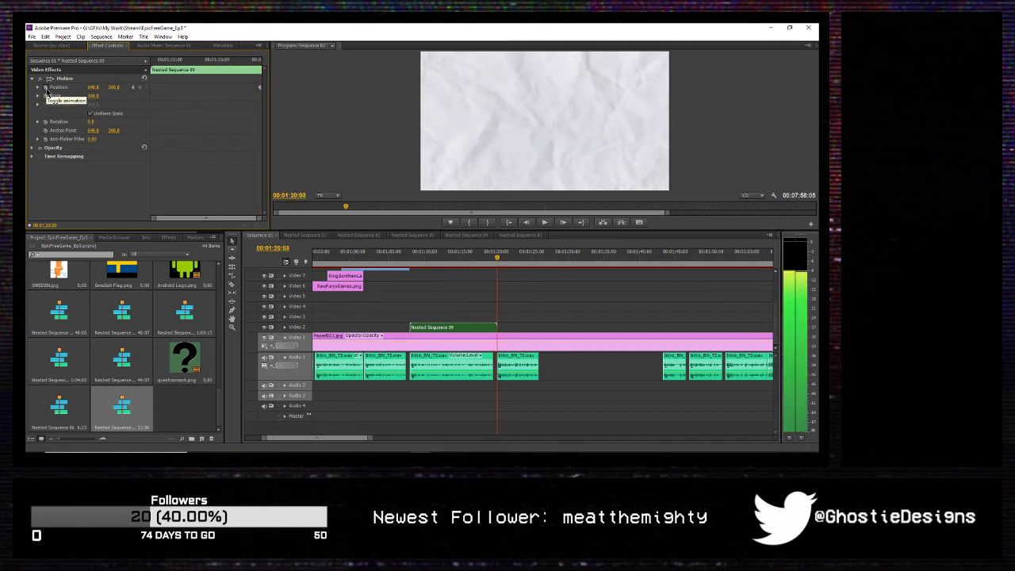
{"action": "key", "text": "Left"}
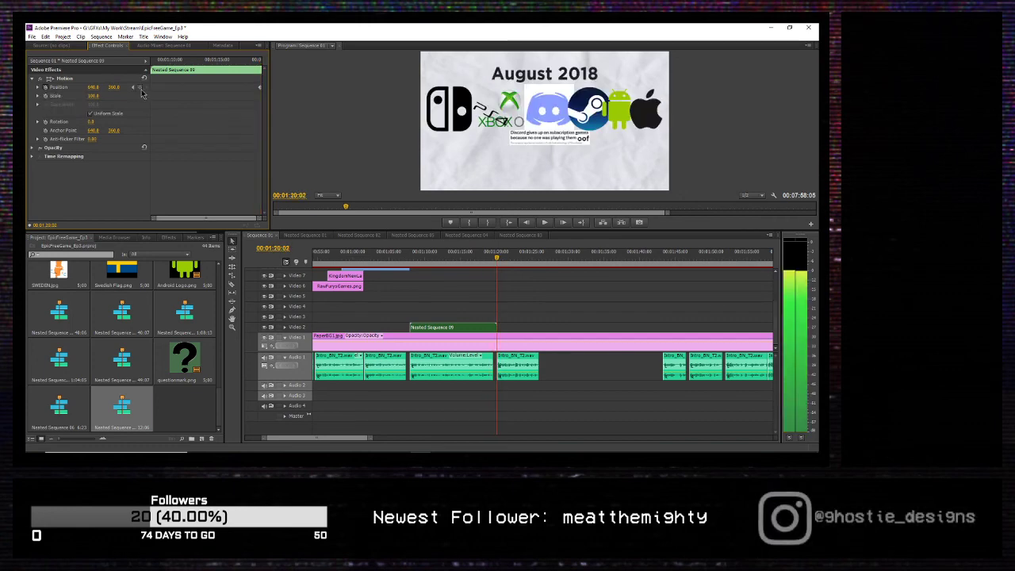
{"action": "mouse_move", "coordinate": [113, 87]}
{"action": "left_mouse_down"}
{"action": "mouse_move", "coordinate": [131, 87]}
{"action": "mouse_move", "coordinate": [24, 88]}
{"action": "mouse_move", "coordinate": [120, 88]}
{"action": "left_mouse_up"}
Step: Play back the end of the nested logo sequence to check its exit movement
{"action": "key", "text": "Left"}
{"action": "key", "text": "Left"}
{"action": "key", "text": "Left"}
{"action": "key", "text": "Left"}
{"action": "key", "text": "Left"}
{"action": "key", "text": "Left"}
{"action": "key", "text": "Left"}
{"action": "key", "text": "Left"}
{"action": "key", "text": "Left"}
{"action": "key", "text": "Left"}
{"action": "key", "text": "Left"}
{"action": "key", "text": "Left"}
{"action": "key", "text": "Left"}
{"action": "key", "text": "Left"}
{"action": "key", "text": "Left"}
{"action": "key", "text": "Left"}
{"action": "key", "text": "Left"}
{"action": "key", "text": "Left"}
{"action": "key", "text": "Left"}
{"action": "key", "text": "Left"}
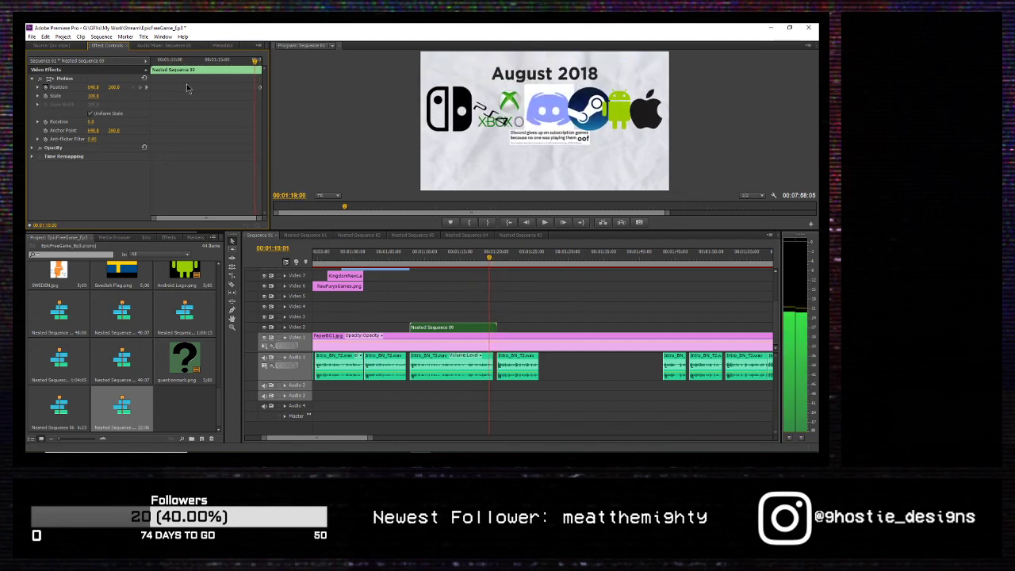
{"action": "key", "text": "space"}
{"action": "key", "text": "space"}
{"action": "key", "text": "Left"}
{"action": "key", "text": "Left"}
{"action": "key", "text": "Left"}
{"action": "key", "text": "Left"}
{"action": "key", "text": "Left"}
{"action": "key", "text": "Left"}
{"action": "key", "text": "Left"}
{"action": "key", "text": "Left"}
{"action": "key", "text": "Left"}
{"action": "key", "text": "Left"}
{"action": "key", "text": "Left"}
{"action": "key", "text": "Left"}
{"action": "key", "text": "Left"}
{"action": "key", "text": "Left"}
{"action": "key", "text": "Left"}
{"action": "key", "text": "Left"}
{"action": "key", "text": "Left"}
{"action": "key", "text": "Left"}
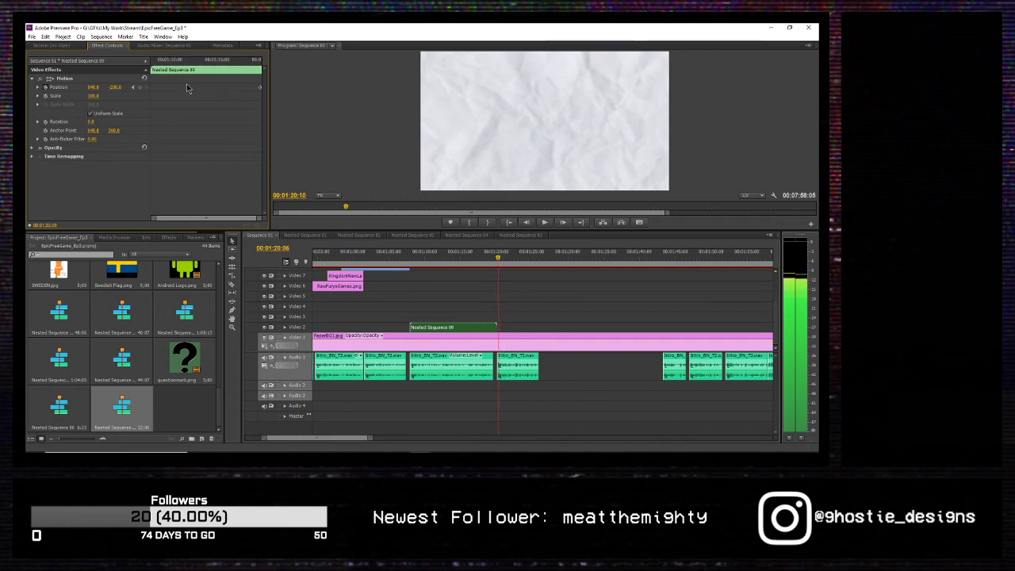
Step: Play to 00:01:20:14 and place Isometric.png from the project bin on Video 2 starting there
{"action": "key", "text": "Left"}
{"action": "key", "text": "Left"}
{"action": "key", "text": "Left"}
{"action": "key", "text": "Left"}
{"action": "key", "text": "Left"}
{"action": "key", "text": "Left"}
{"action": "key", "text": "Left"}
{"action": "key", "text": "Left"}
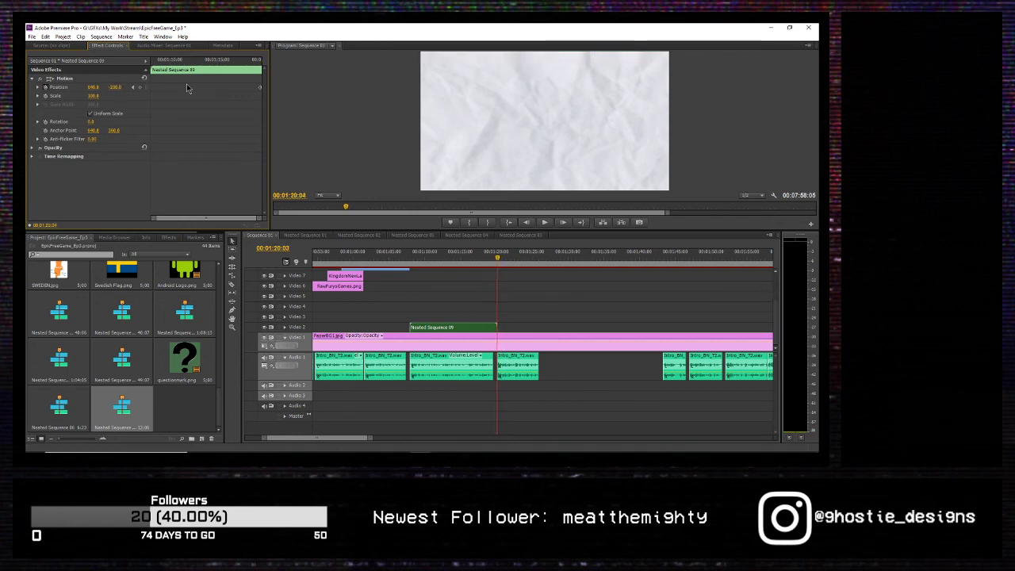
{"action": "key", "text": "space"}
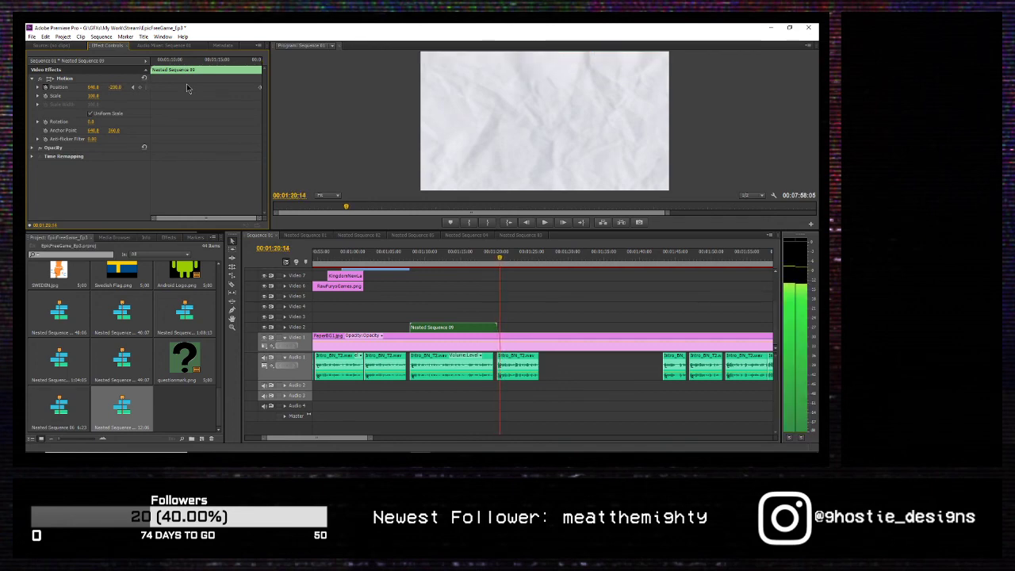
{"action": "scroll", "coordinate": [226, 397], "scroll_direction": "up", "scroll_amount": 2}
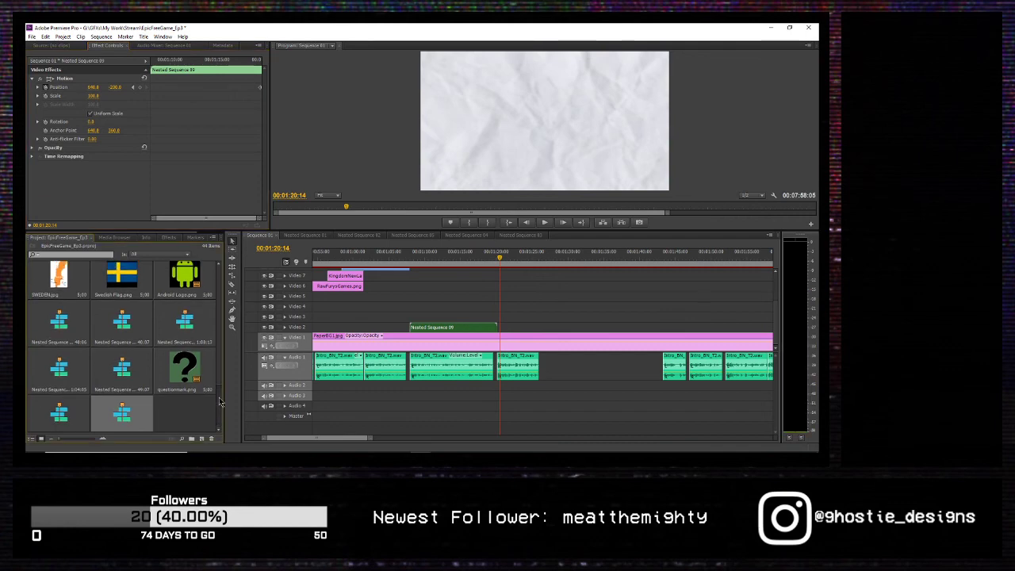
{"action": "scroll", "coordinate": [226, 397], "scroll_direction": "up", "scroll_amount": 6}
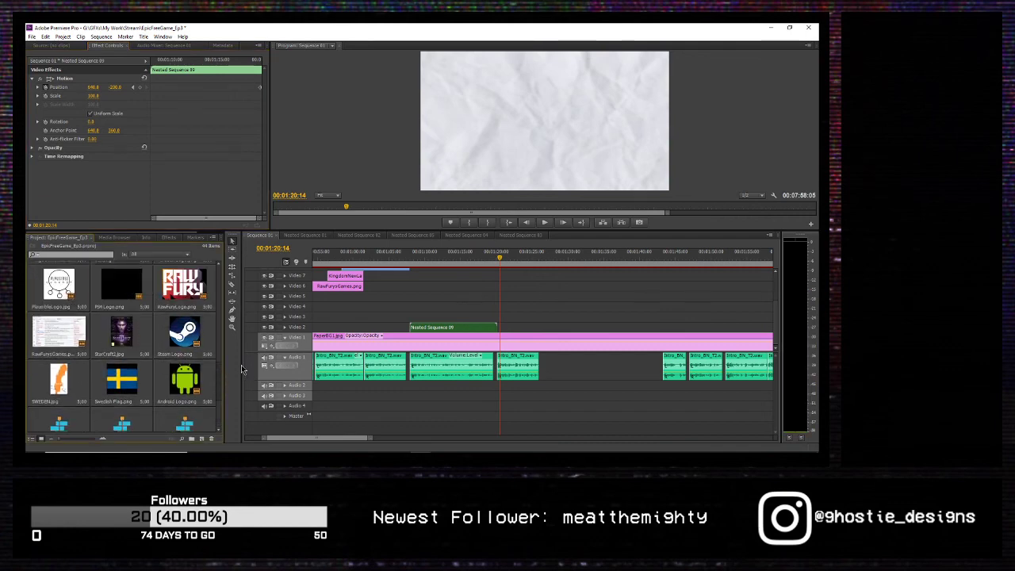
{"action": "scroll", "coordinate": [237, 353], "scroll_direction": "up", "scroll_amount": 5}
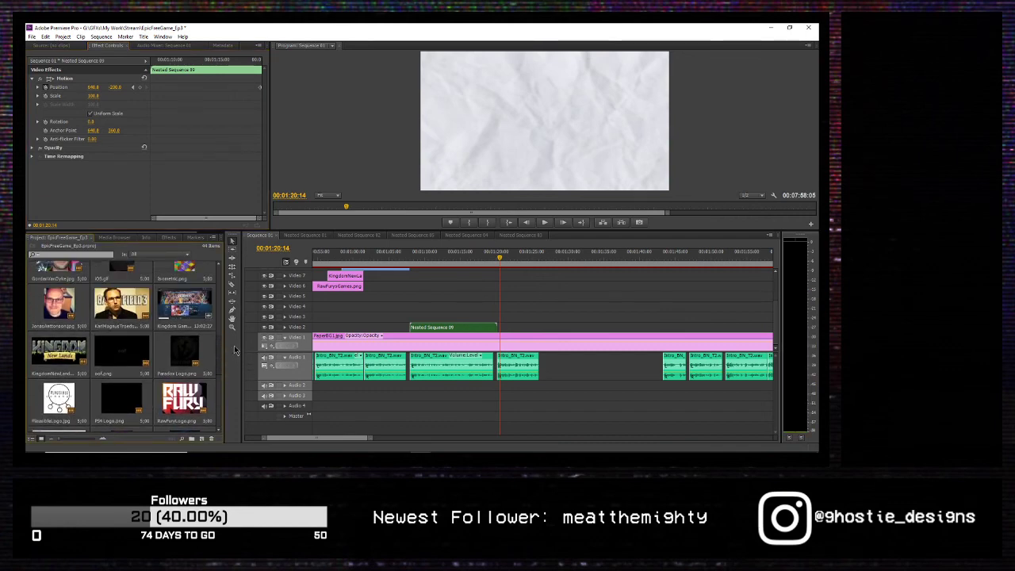
{"action": "left_click_drag", "start_coordinate": [221, 333], "coordinate": [219, 320]}
{"action": "left_click_drag", "start_coordinate": [165, 359], "coordinate": [222, 356]}
{"action": "left_click_drag", "start_coordinate": [192, 361], "coordinate": [504, 330]}
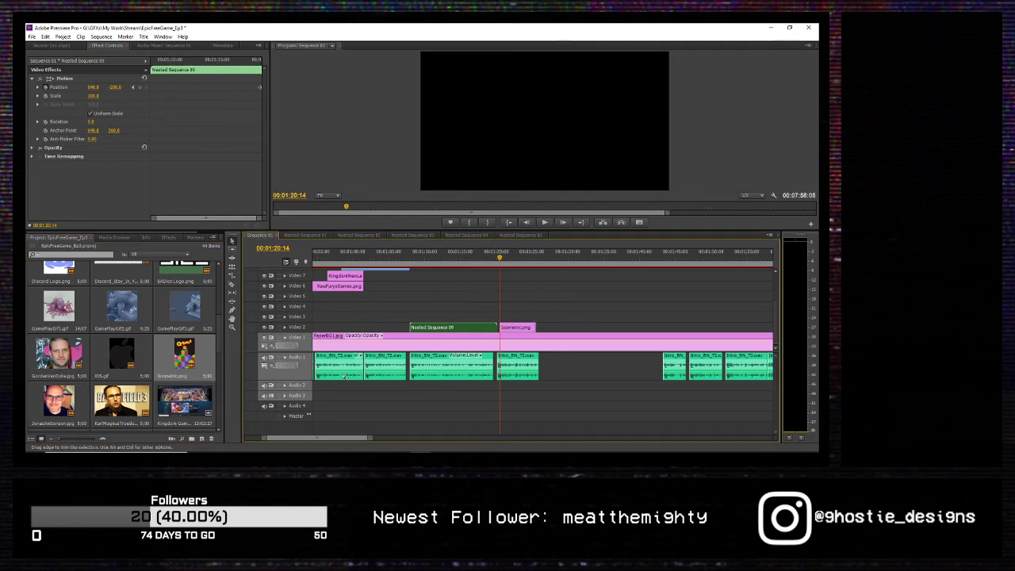
Step: Play to 00:01:21:06 and place StarCraft2.jpg from the project bin on Video 3 starting there
{"action": "scroll", "coordinate": [219, 351], "scroll_direction": "down", "scroll_amount": 3}
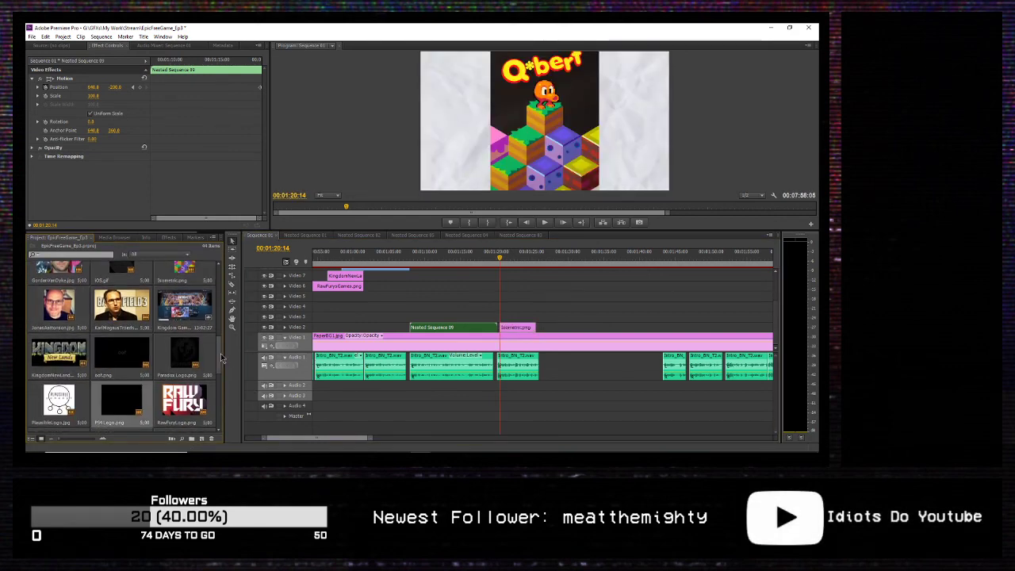
{"action": "left_click", "coordinate": [482, 295]}
{"action": "key", "text": "space"}
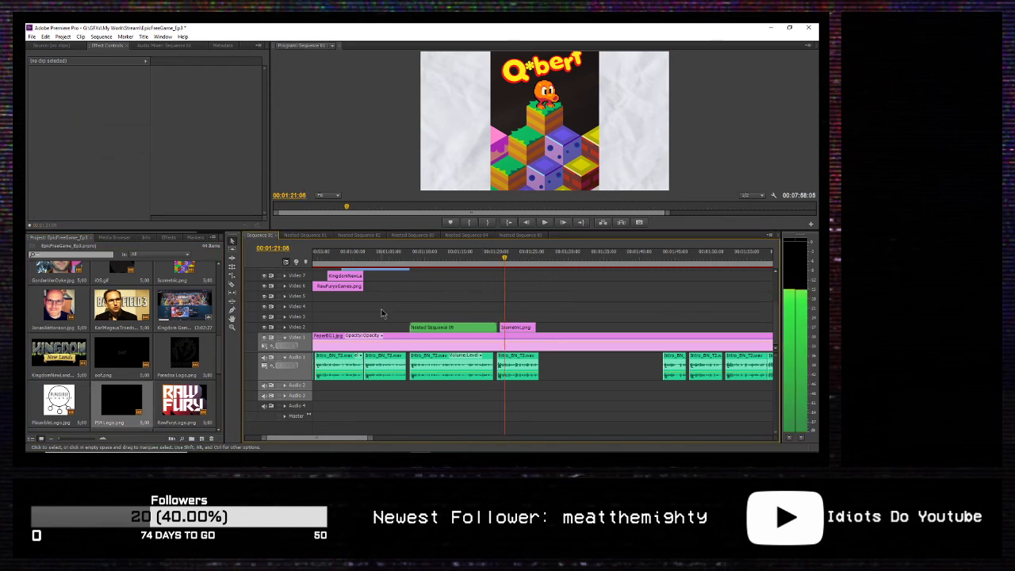
{"action": "scroll", "coordinate": [136, 378], "scroll_direction": "down", "scroll_amount": 3}
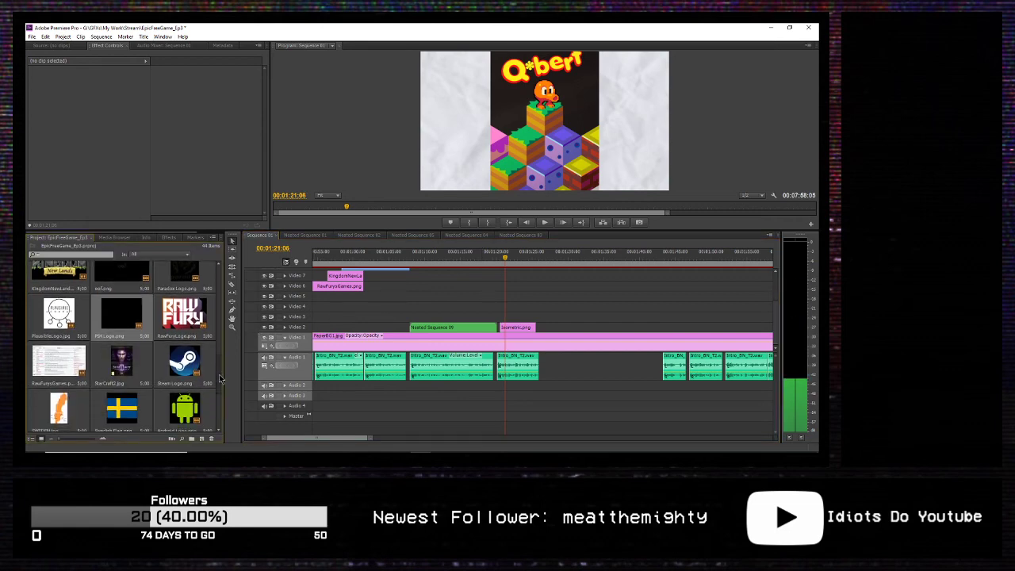
{"action": "left_click_drag", "start_coordinate": [136, 377], "coordinate": [509, 317]}
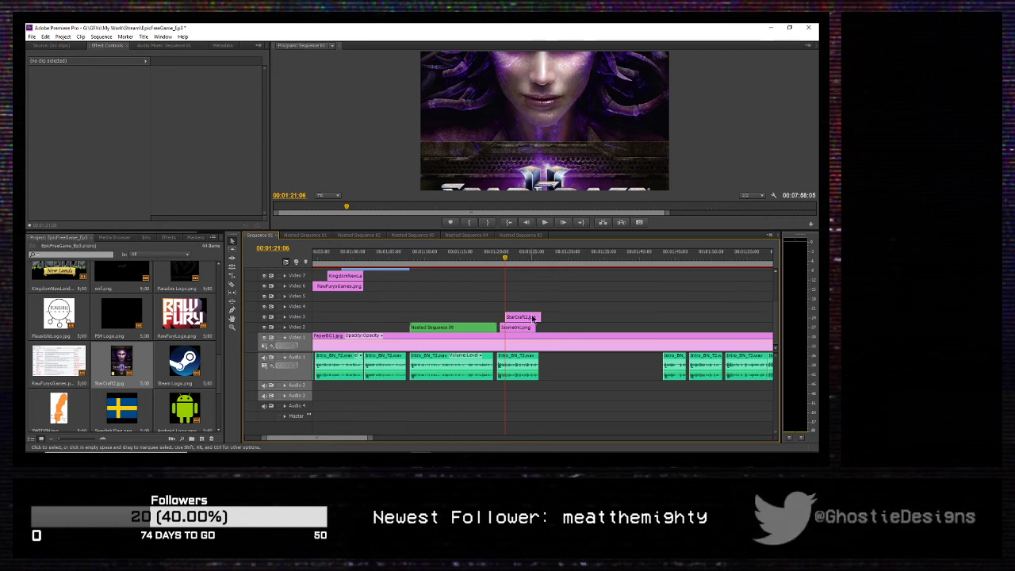
Step: Scale StarCraft2.jpg down to about 32 and shift it right to a horizontal position of about 850
{"action": "left_click", "coordinate": [524, 314]}
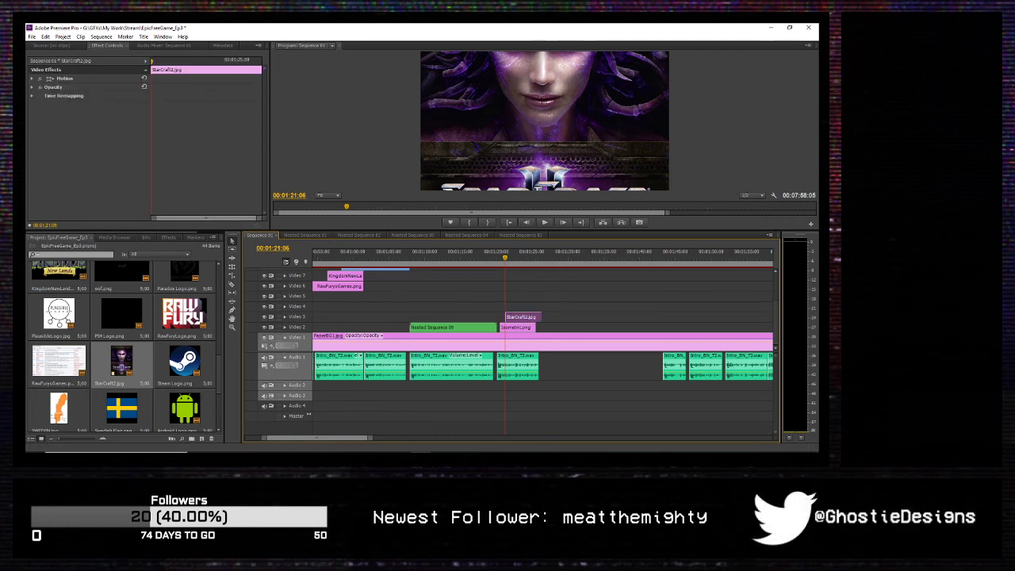
{"action": "left_click", "coordinate": [32, 79]}
{"action": "left_click_drag", "start_coordinate": [92, 96], "coordinate": [38, 96]}
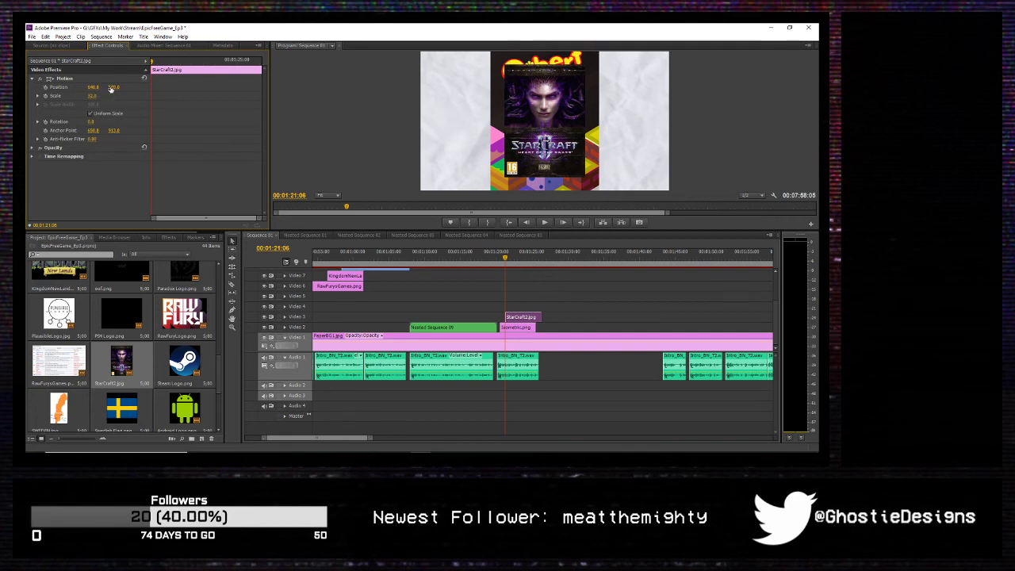
{"action": "left_click_drag", "start_coordinate": [115, 87], "coordinate": [162, 87]}
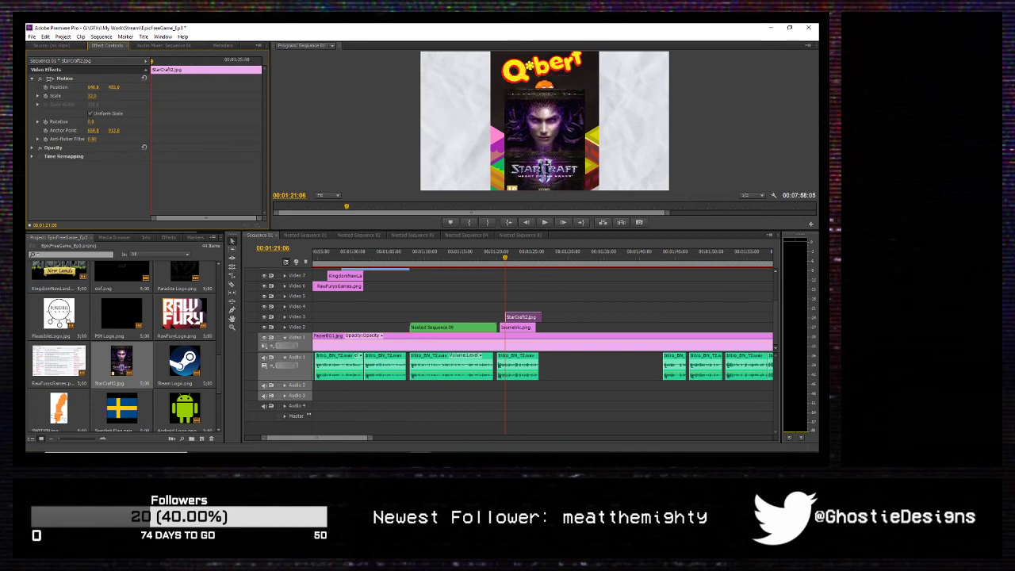
{"action": "key", "text": "ctrl+z"}
{"action": "left_click_drag", "start_coordinate": [94, 87], "coordinate": [179, 87]}
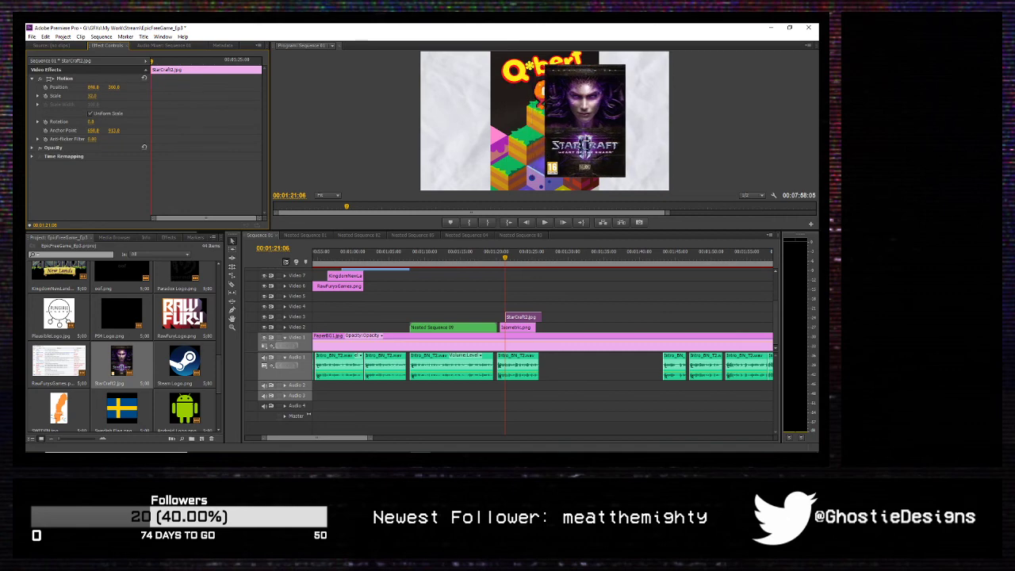
Step: Scale Isometric.png down to about 70 and shift it left to a horizontal position of about 423
{"action": "left_click", "coordinate": [524, 328]}
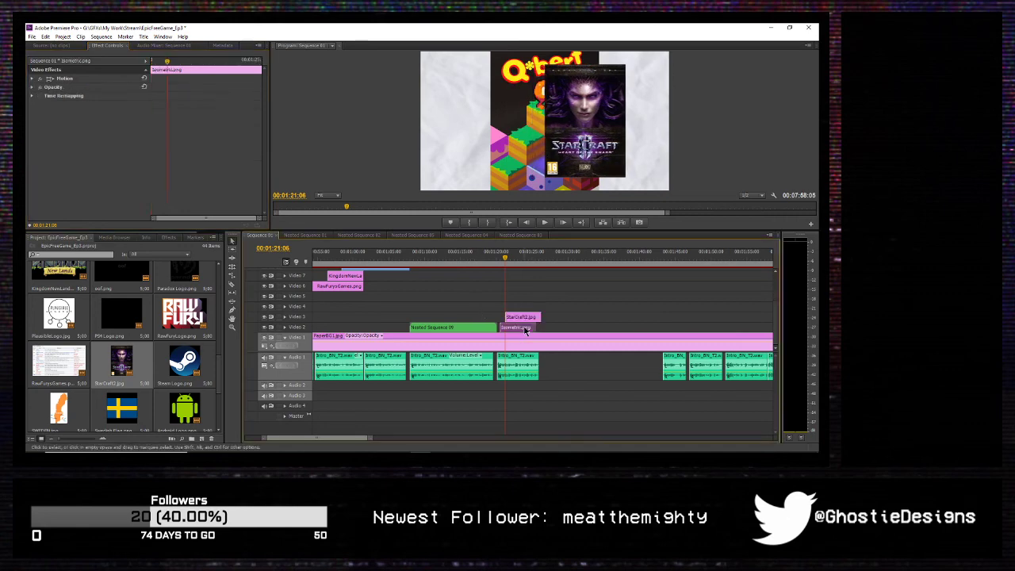
{"action": "left_click", "coordinate": [32, 78]}
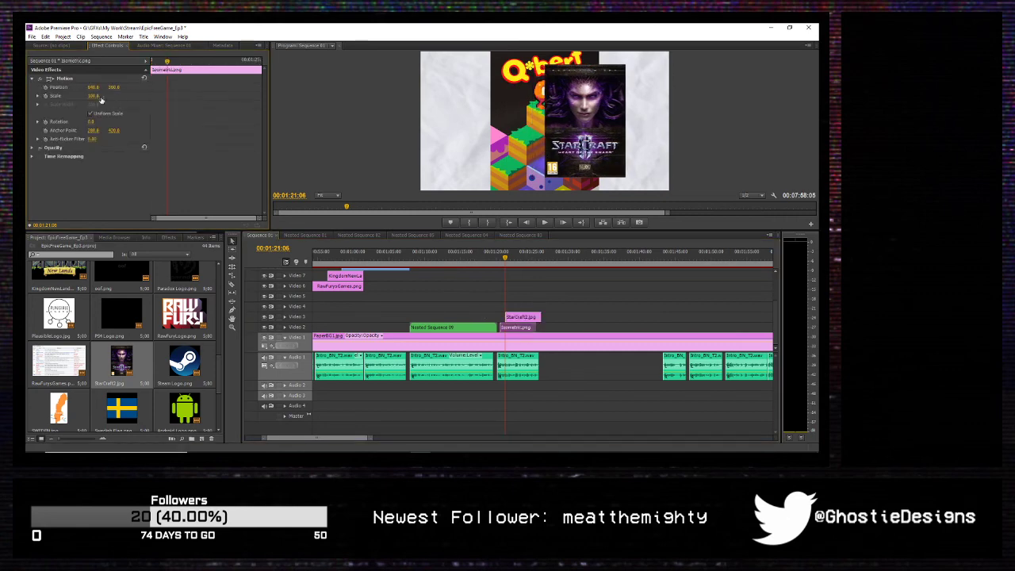
{"action": "left_click_drag", "start_coordinate": [92, 96], "coordinate": [53, 87]}
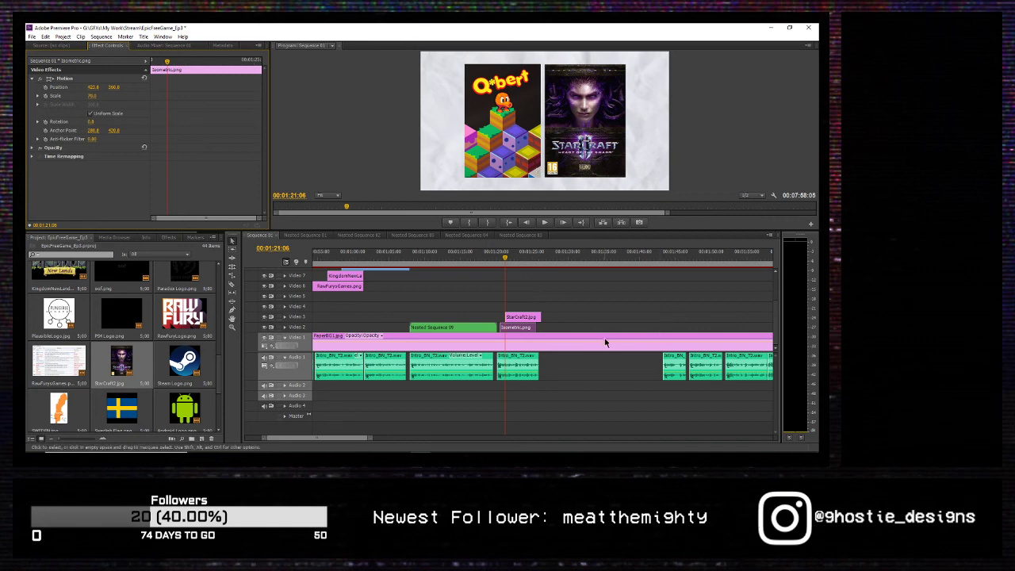
Step: Listen through the narration around Isometric.png's start and set its Position keyframe at 00:01:21:00
{"action": "key", "text": "Left"}
{"action": "key", "text": "Left"}
{"action": "key", "text": "Left"}
{"action": "key", "text": "Left"}
{"action": "key", "text": "Left"}
{"action": "key", "text": "Left"}
{"action": "key", "text": "Left"}
{"action": "key", "text": "Left"}
{"action": "key", "text": "Left"}
{"action": "key", "text": "Left"}
{"action": "key", "text": "Left"}
{"action": "key", "text": "Left"}
{"action": "key", "text": "Left"}
{"action": "key", "text": "Left"}
{"action": "key", "text": "Left"}
{"action": "key", "text": "Left"}
{"action": "key", "text": "Left"}
{"action": "key", "text": "Left"}
{"action": "key", "text": "Left"}
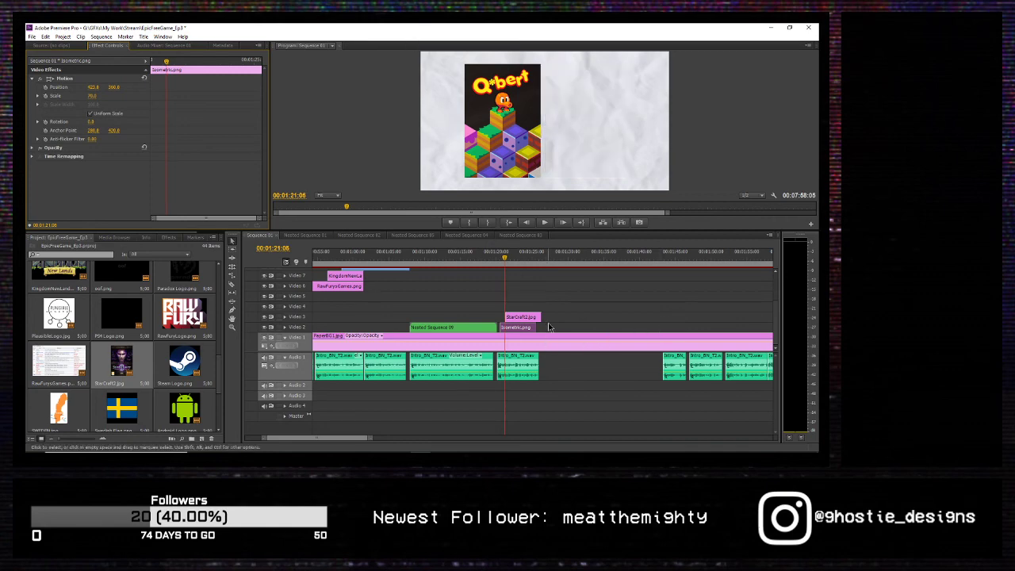
{"action": "key", "text": "Left"}
{"action": "key", "text": "Left"}
{"action": "key", "text": "Left"}
{"action": "key", "text": "Left"}
{"action": "key", "text": "Left"}
{"action": "key", "text": "Left"}
{"action": "key", "text": "Left"}
{"action": "key", "text": "Left"}
{"action": "key", "text": "Left"}
{"action": "key", "text": "Left"}
{"action": "key", "text": "Left"}
{"action": "key", "text": "Left"}
{"action": "key", "text": "Left"}
{"action": "key", "text": "Left"}
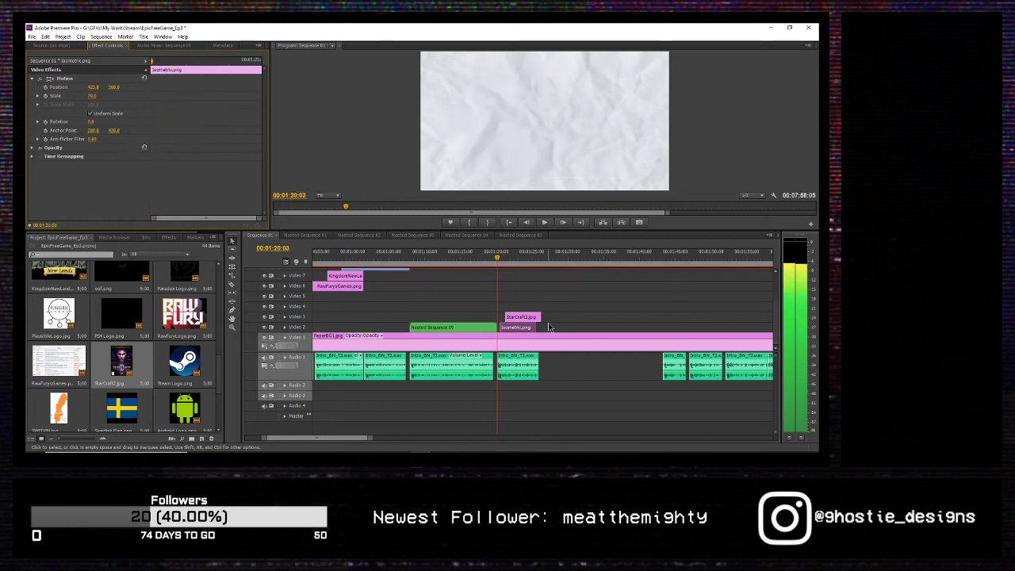
{"action": "key", "text": "Right"}
{"action": "key", "text": "Right"}
{"action": "key", "text": "Right"}
{"action": "key", "text": "Right"}
{"action": "key", "text": "Right"}
{"action": "key", "text": "Right"}
{"action": "key", "text": "Right"}
{"action": "key", "text": "Right"}
{"action": "key", "text": "Right"}
{"action": "key", "text": "Right"}
{"action": "key", "text": "Right"}
{"action": "key", "text": "Right"}
{"action": "key", "text": "Right"}
{"action": "key", "text": "Right"}
{"action": "key", "text": "Right"}
{"action": "key", "text": "Right"}
{"action": "key", "text": "Right"}
{"action": "key", "text": "Right"}
{"action": "key", "text": "Right"}
{"action": "key", "text": "Right"}
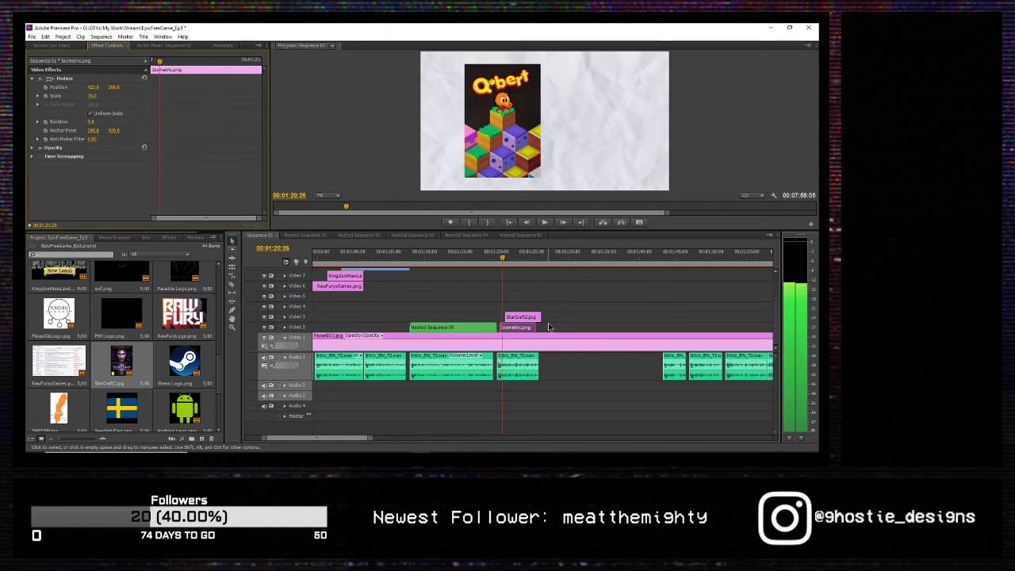
{"action": "key", "text": "Right"}
{"action": "key", "text": "Right"}
{"action": "key", "text": "Right"}
{"action": "key", "text": "Right"}
{"action": "key", "text": "Right"}
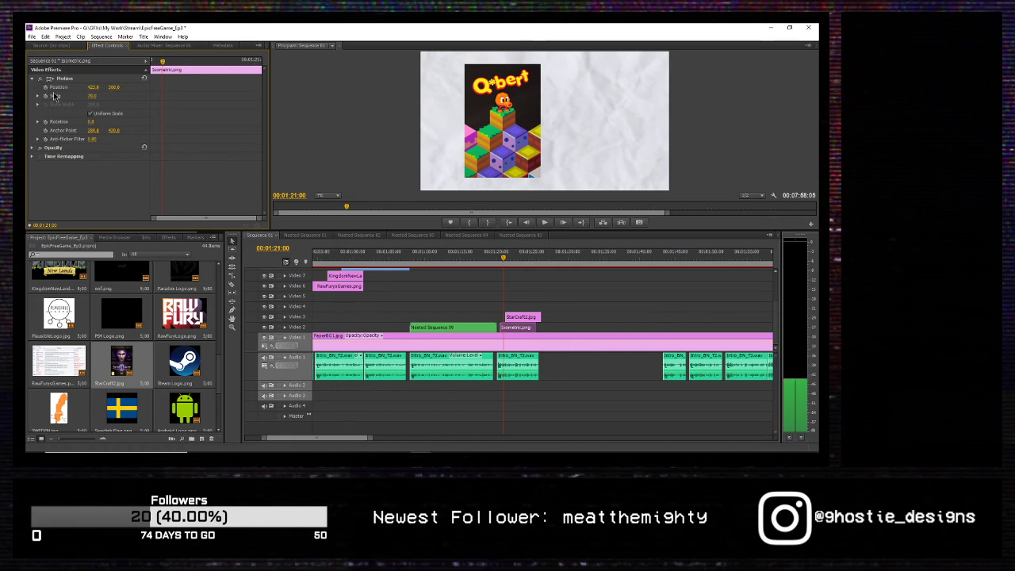
Step: At 00:01:20:14, move Isometric.png horizontally past the left edge of the frame, and play back the slide-in
{"action": "key", "text": "Left"}
{"action": "key", "text": "Left"}
{"action": "key", "text": "Left"}
{"action": "key", "text": "Left"}
{"action": "key", "text": "Left"}
{"action": "key", "text": "Left"}
{"action": "key", "text": "Left"}
{"action": "key", "text": "Left"}
{"action": "key", "text": "Left"}
{"action": "key", "text": "Left"}
{"action": "key", "text": "Left"}
{"action": "key", "text": "Left"}
{"action": "key", "text": "Left"}
{"action": "key", "text": "Left"}
{"action": "key", "text": "Left"}
{"action": "key", "text": "Left"}
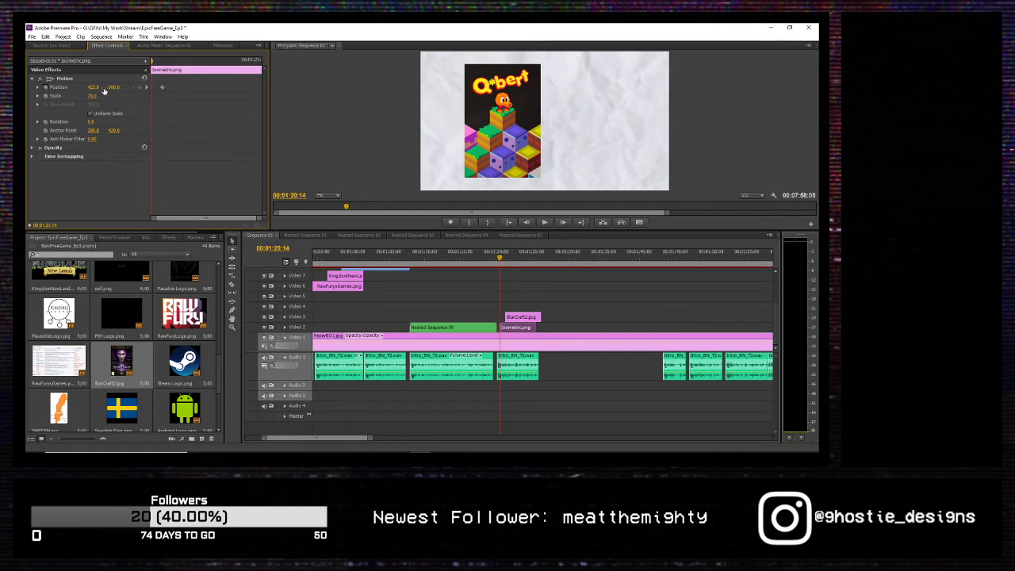
{"action": "left_click_drag", "start_coordinate": [93, 87], "coordinate": [30, 87]}
{"action": "key", "text": "space"}
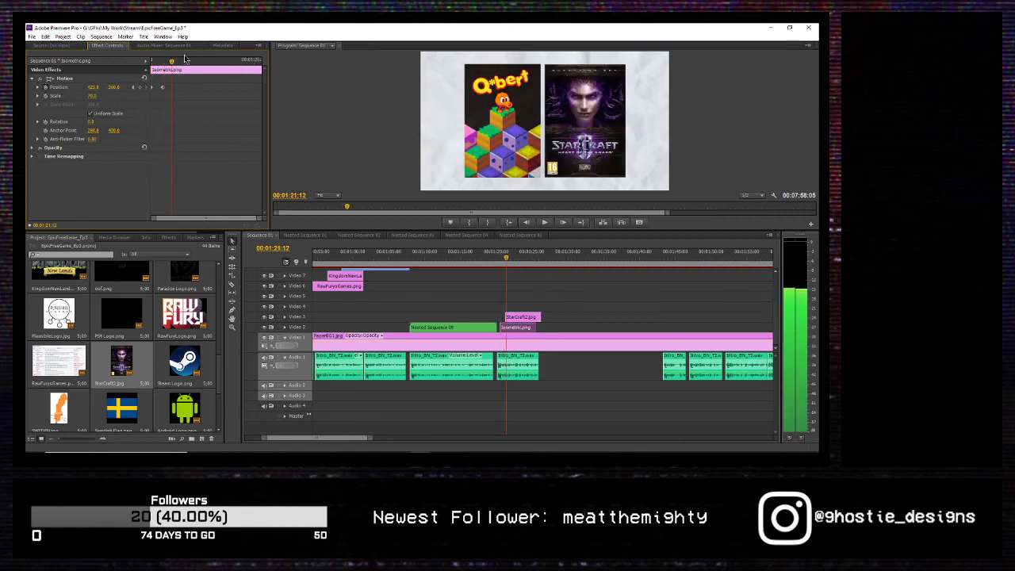
Step: Review the narration around StarCraft2.jpg and set its Position keyframe at 00:01:22:00
{"action": "left_click", "coordinate": [520, 317]}
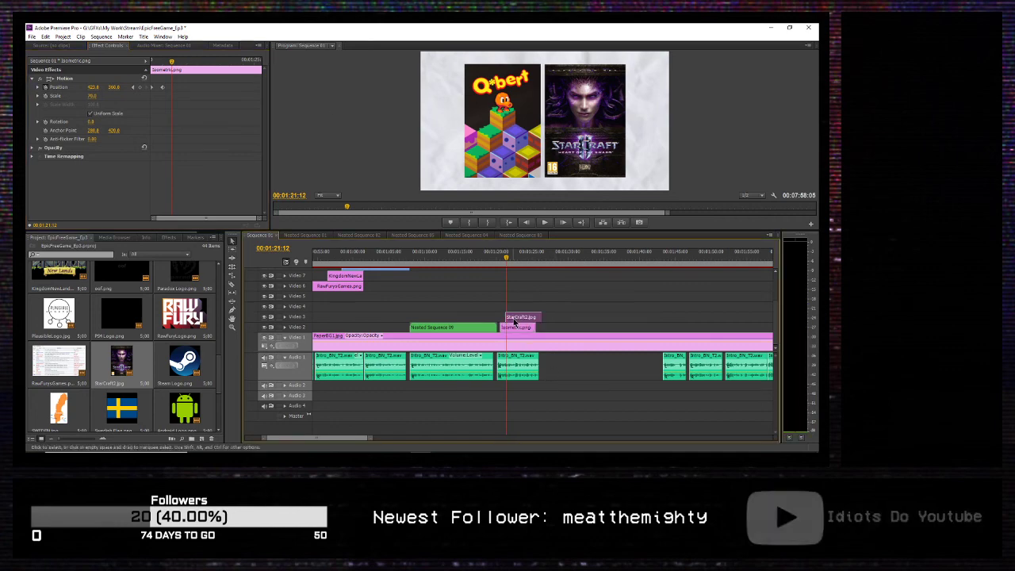
{"action": "key", "text": "space"}
{"action": "key", "text": "space"}
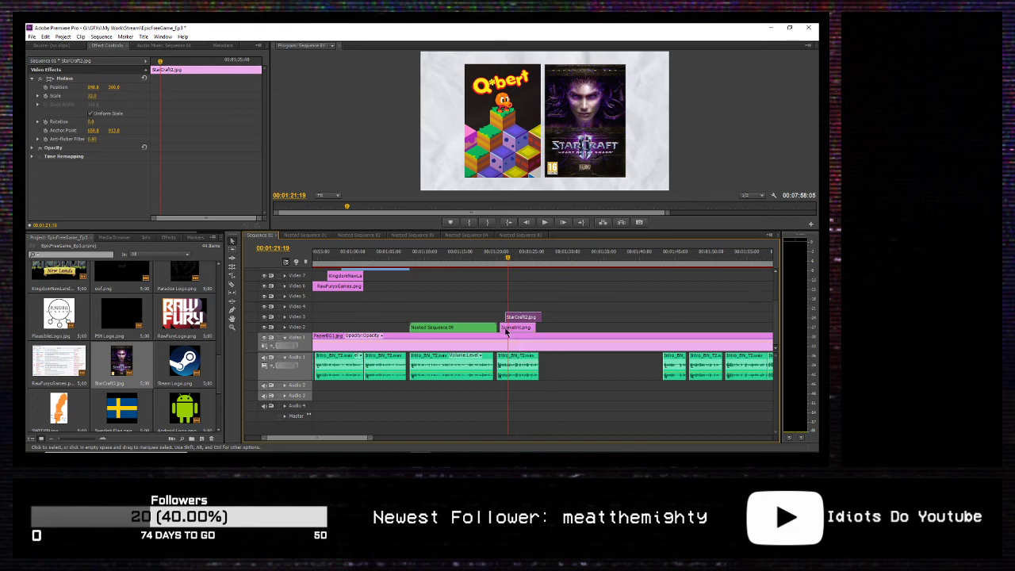
{"action": "key", "text": "j"}
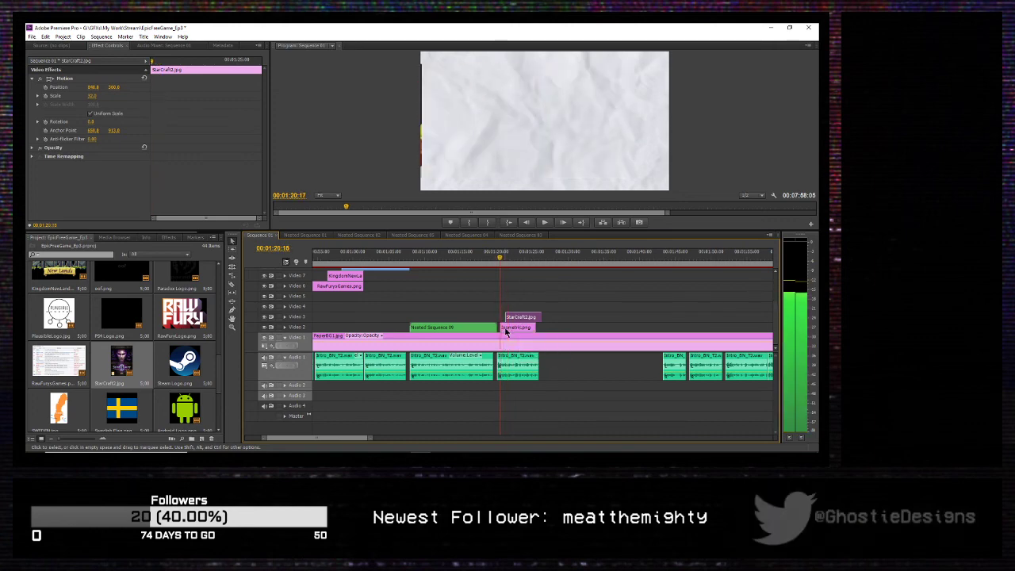
{"action": "key", "text": "Right"}
{"action": "key", "text": "Right"}
{"action": "key", "text": "Right"}
{"action": "key", "text": "Right"}
{"action": "key", "text": "Right"}
{"action": "key", "text": "Right"}
{"action": "key", "text": "Right"}
{"action": "key", "text": "Right"}
{"action": "key", "text": "Right"}
{"action": "key", "text": "Right"}
{"action": "key", "text": "Right"}
{"action": "key", "text": "Right"}
{"action": "key", "text": "Right"}
{"action": "key", "text": "Right"}
{"action": "key", "text": "Right"}
{"action": "key", "text": "Right"}
{"action": "key", "text": "Right"}
{"action": "key", "text": "Right"}
{"action": "key", "text": "Right"}
{"action": "key", "text": "Right"}
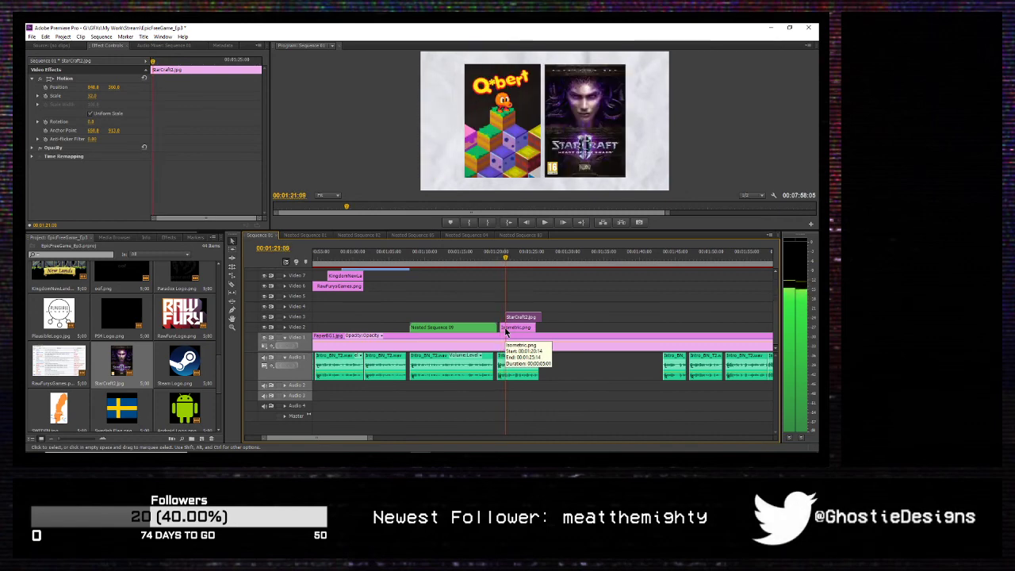
{"action": "key", "text": "Right"}
{"action": "key", "text": "Right"}
{"action": "key", "text": "Right"}
{"action": "key", "text": "Right"}
{"action": "key", "text": "Right"}
{"action": "key", "text": "Right"}
{"action": "key", "text": "Right"}
{"action": "key", "text": "Right"}
{"action": "key", "text": "Right"}
{"action": "key", "text": "Right"}
{"action": "key", "text": "Right"}
{"action": "key", "text": "Right"}
{"action": "key", "text": "Right"}
{"action": "key", "text": "Right"}
{"action": "key", "text": "Right"}
{"action": "key", "text": "Right"}
{"action": "key", "text": "Right"}
{"action": "key", "text": "Right"}
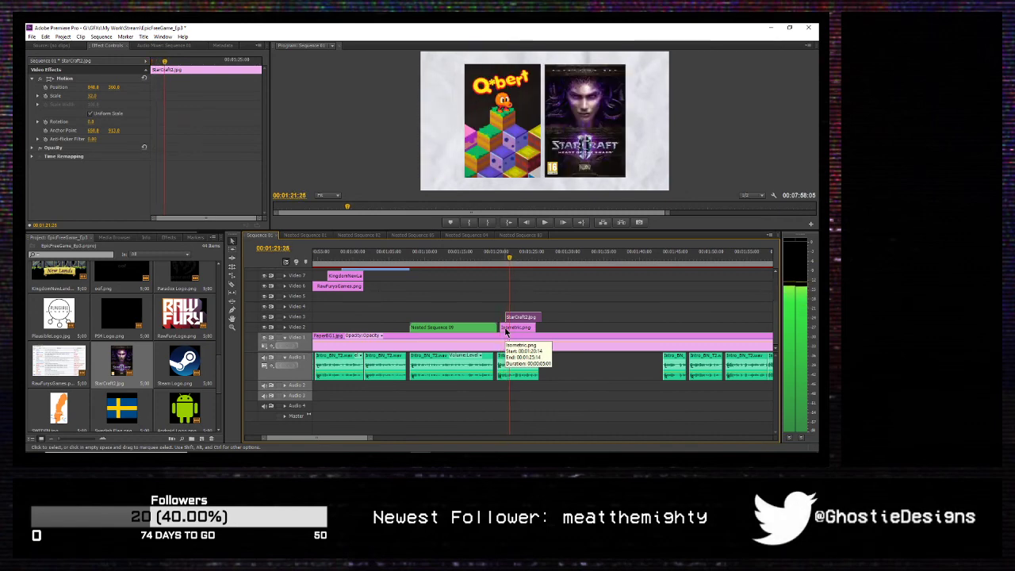
{"action": "key", "text": "Right"}
{"action": "key", "text": "Right"}
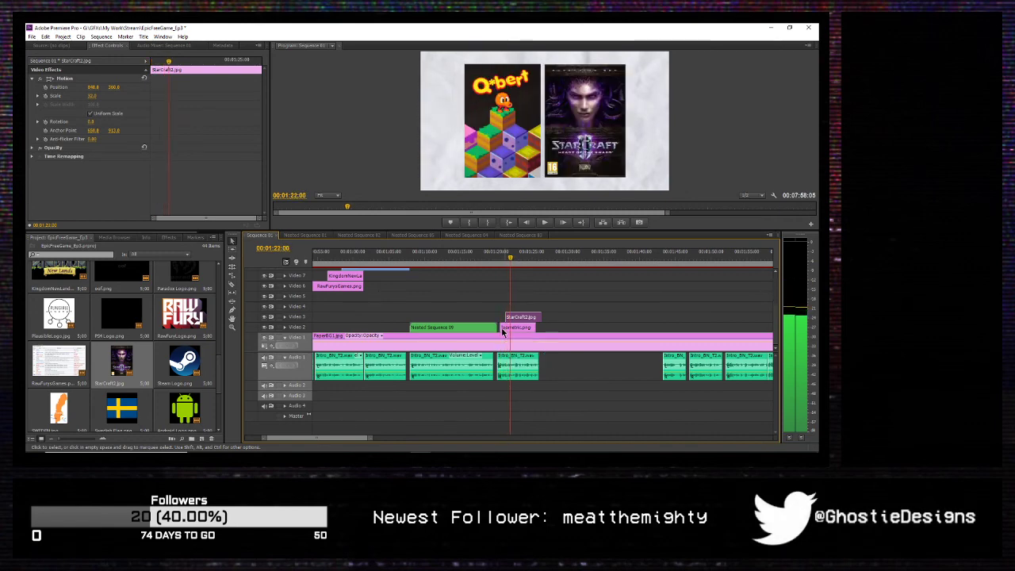
{"action": "left_click", "coordinate": [46, 88]}
Step: At 00:01:21:06, move StarCraft2.jpg horizontally past the right edge of the frame, and play back the slide-in
{"action": "left_click_drag", "start_coordinate": [169, 63], "coordinate": [149, 67]}
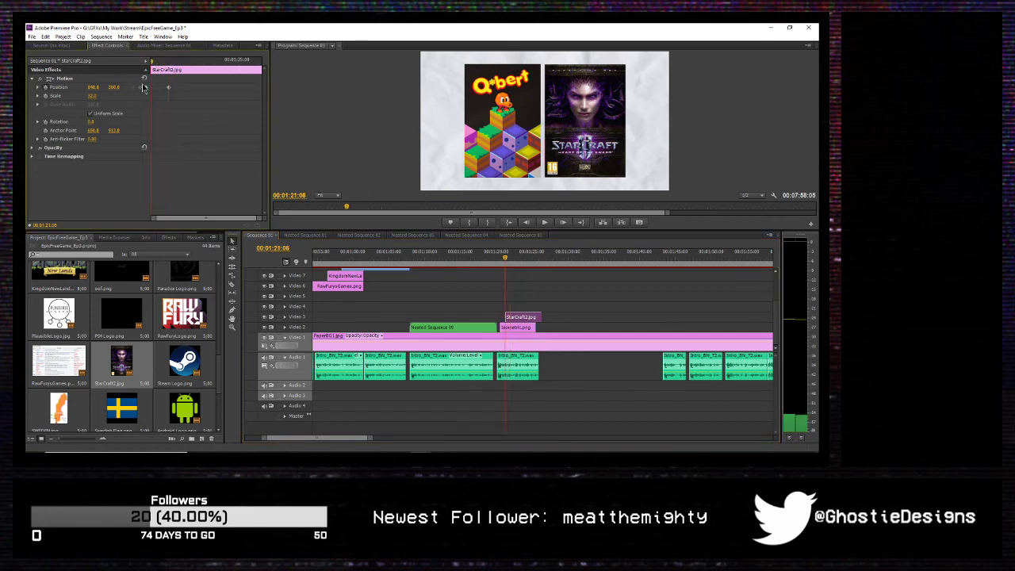
{"action": "left_click_drag", "start_coordinate": [93, 87], "coordinate": [218, 87]}
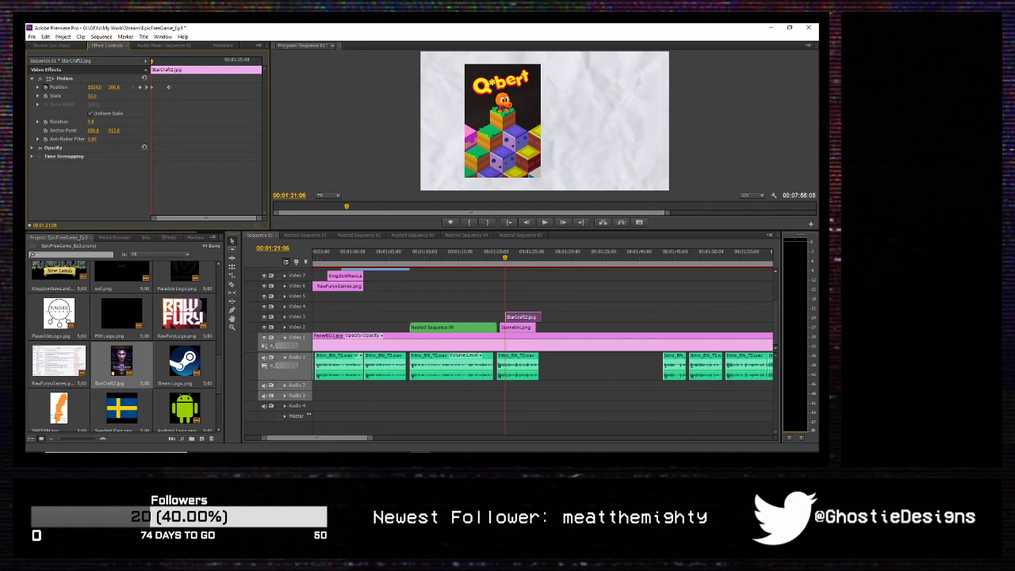
{"action": "key", "text": "space"}
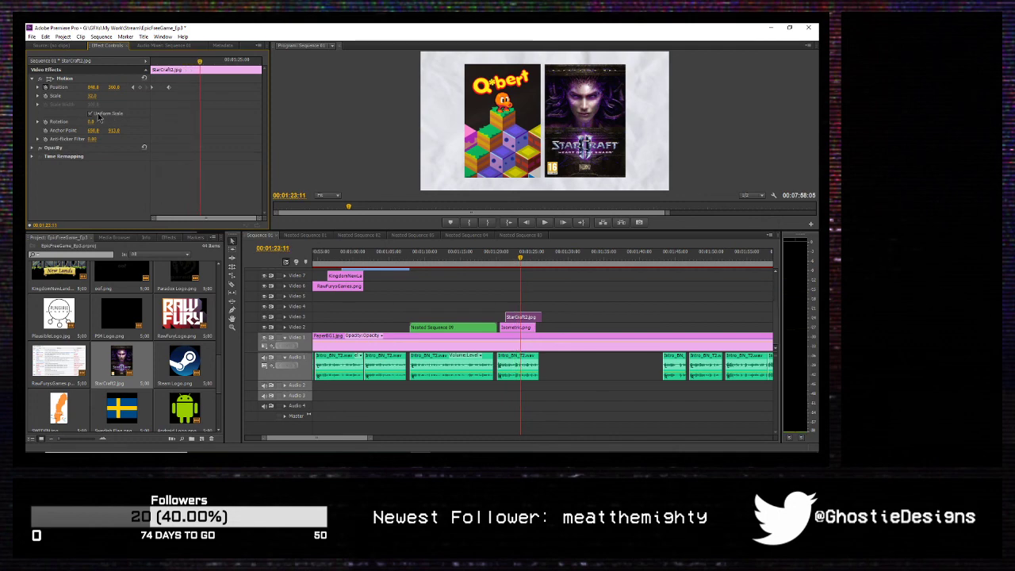
{"action": "scroll", "coordinate": [213, 368], "scroll_direction": "up", "scroll_amount": 4}
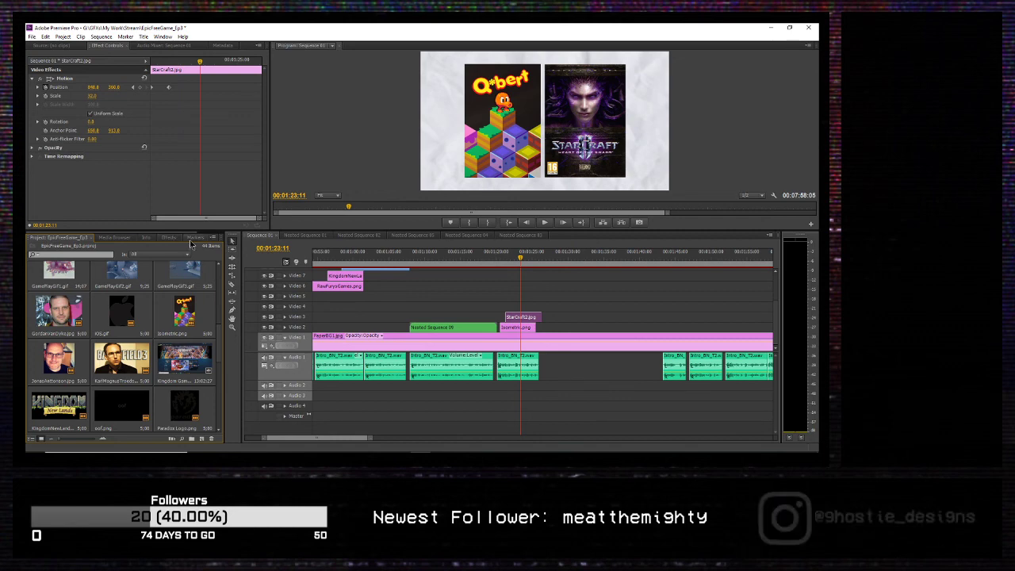
{"action": "scroll", "coordinate": [188, 239], "scroll_direction": "down", "scroll_amount": 2}
{"action": "key", "text": "Up"}
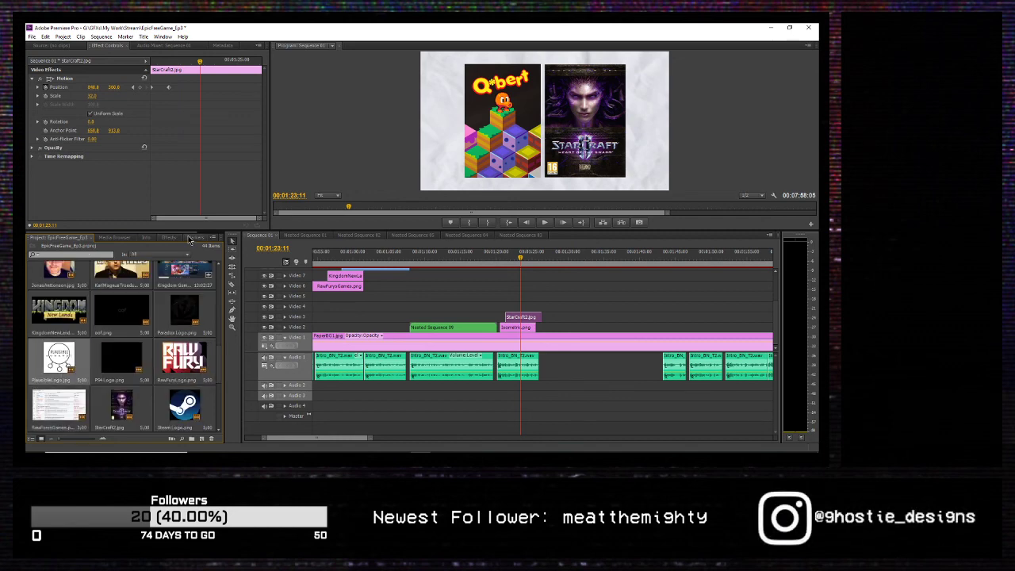
Step: Move to 00:01:23:05, apply the Camera Blur effect to Isometric.png and set its Percent Blur to 0
{"action": "left_click", "coordinate": [476, 301]}
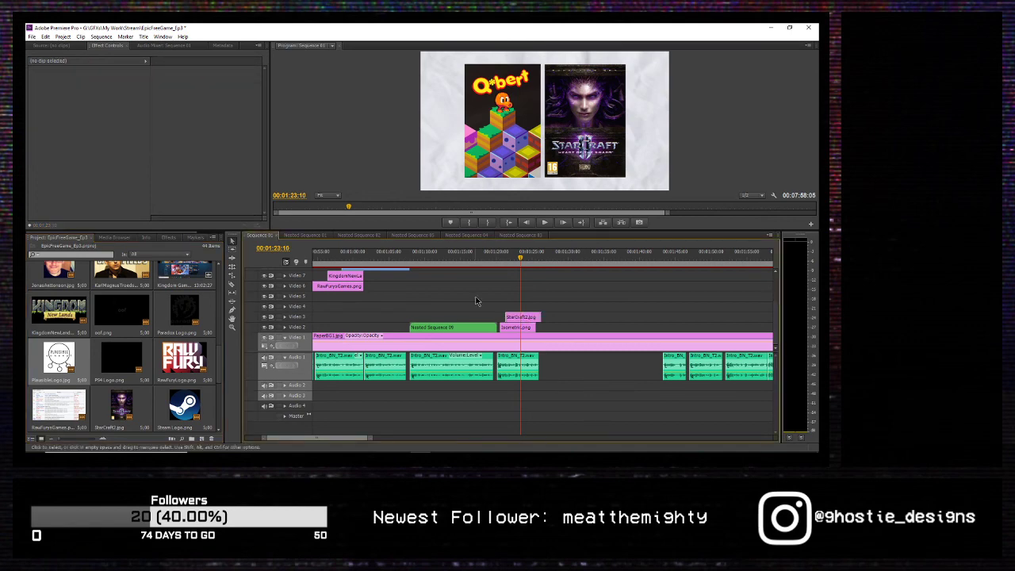
{"action": "key", "text": "Left"}
{"action": "key", "text": "Left"}
{"action": "key", "text": "Left"}
{"action": "key", "text": "Left"}
{"action": "key", "text": "Right"}
{"action": "key", "text": "Right"}
{"action": "key", "text": "Right"}
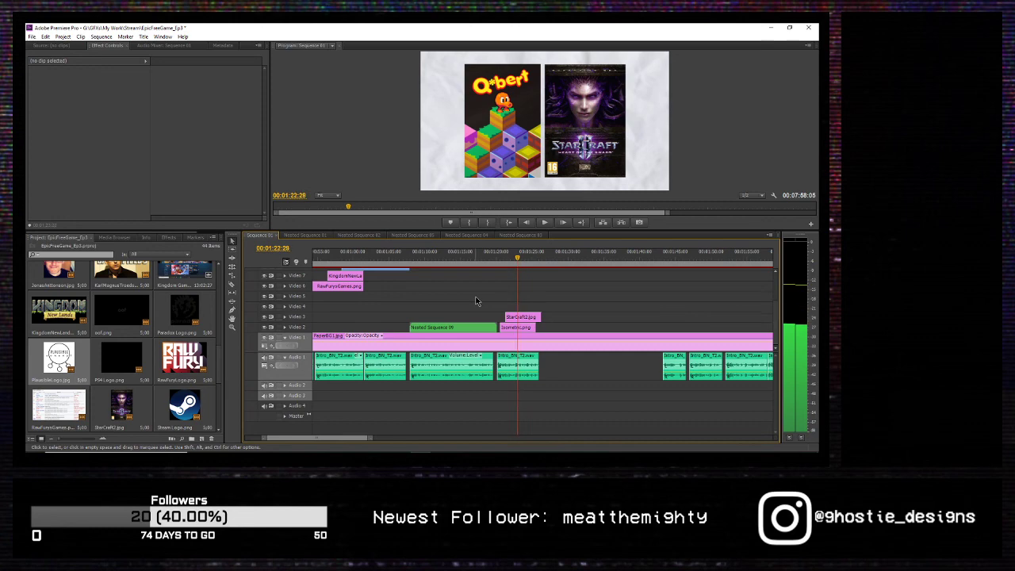
{"action": "left_click", "coordinate": [517, 326]}
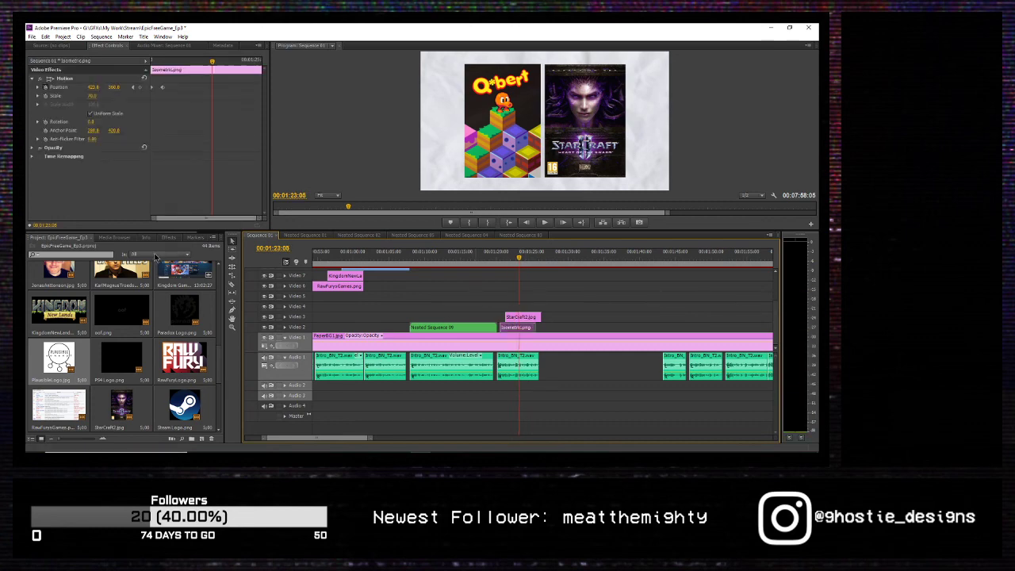
{"action": "left_click", "coordinate": [168, 238]}
{"action": "left_click", "coordinate": [84, 247]}
{"action": "type", "text": "camera"}
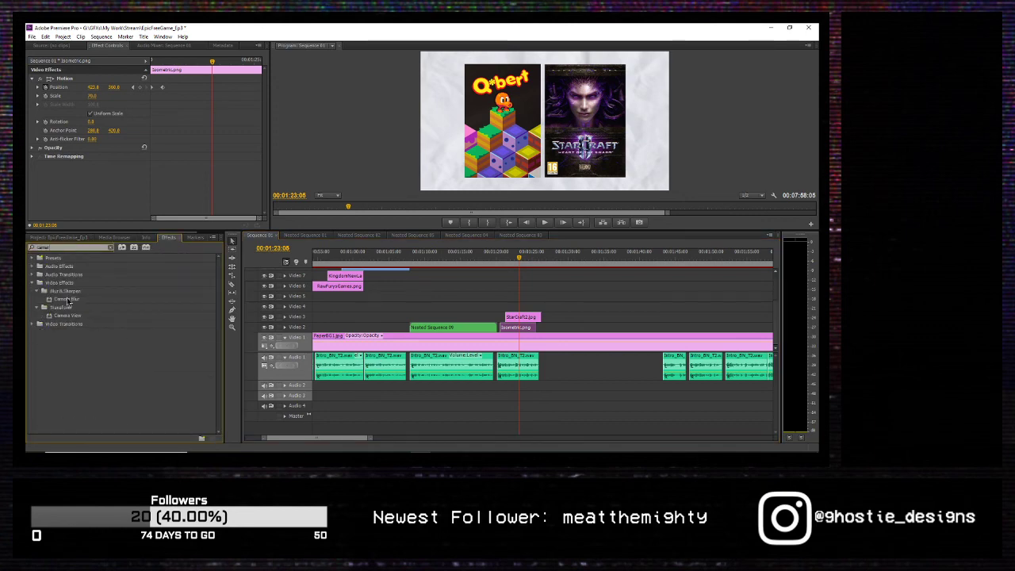
{"action": "left_click_drag", "start_coordinate": [68, 299], "coordinate": [120, 189]}
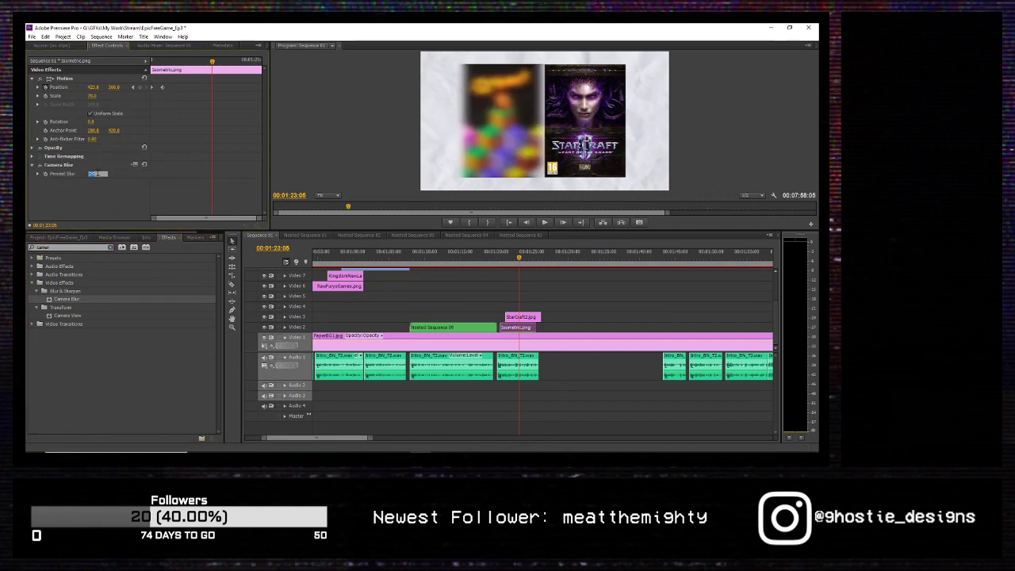
{"action": "type", "text": "0"}
{"action": "key", "text": "Return"}
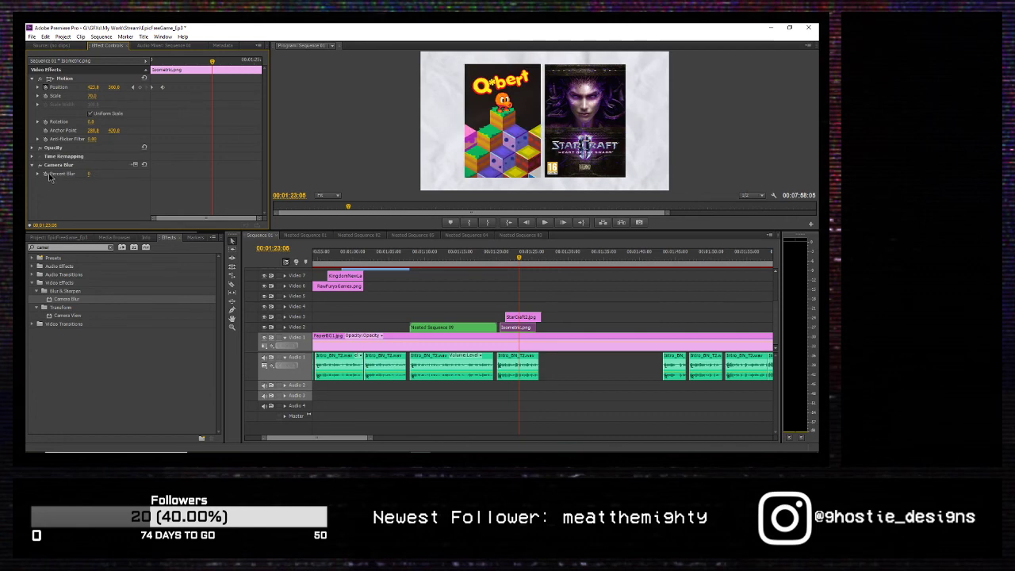
Step: Apply the Camera Blur effect to StarCraft2.jpg and set its Percent Blur to 0
{"action": "left_click", "coordinate": [531, 317]}
{"action": "left_click_drag", "start_coordinate": [82, 302], "coordinate": [86, 196]}
{"action": "left_click", "coordinate": [92, 174]}
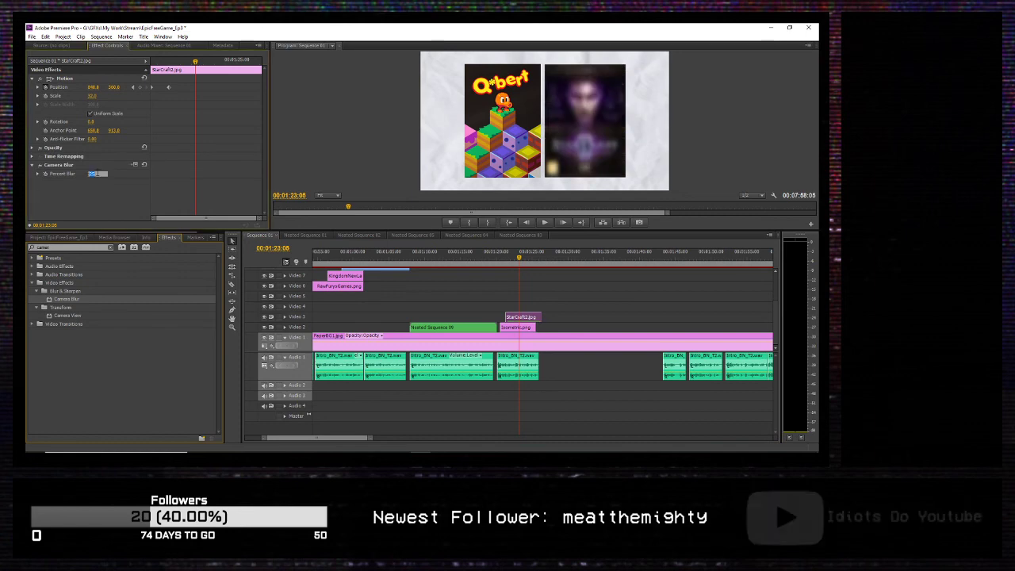
{"action": "type", "text": "0"}
{"action": "key", "text": "Return"}
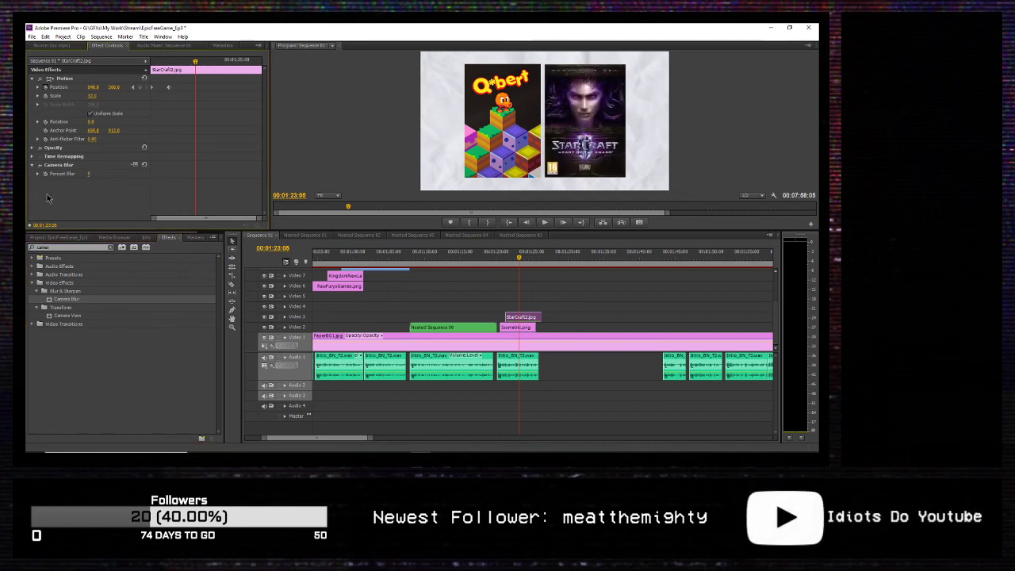
Step: Keyframe StarCraft2.jpg's Percent Blur at 0 around 00:01:23:05, and raise it with a second keyframe at 00:01:23:17
{"action": "key", "text": "space"}
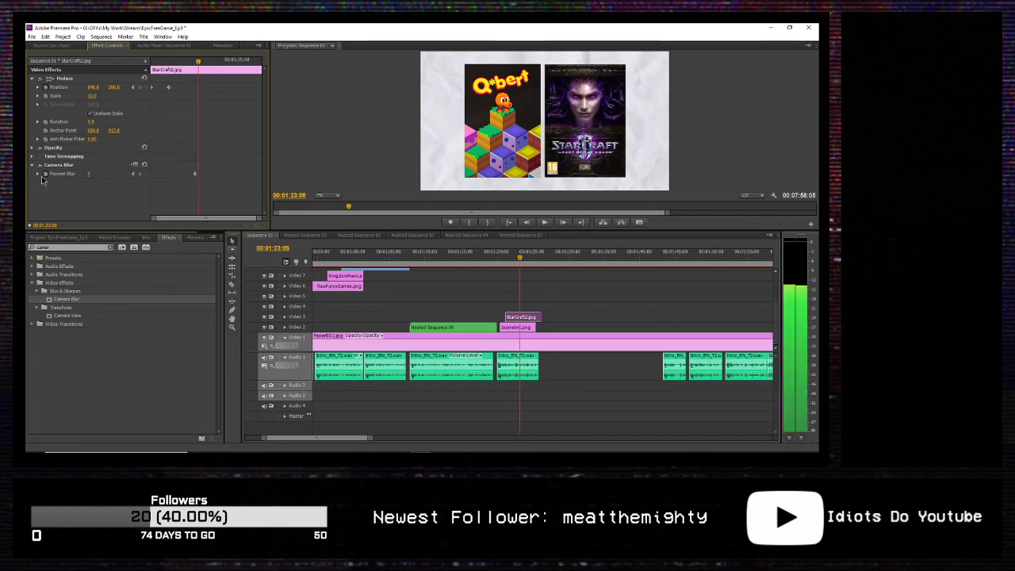
{"action": "key", "text": "Left"}
{"action": "key", "text": "Left"}
{"action": "key", "text": "Left"}
{"action": "key", "text": "Left"}
{"action": "key", "text": "Left"}
{"action": "key", "text": "Left"}
{"action": "key", "text": "Left"}
{"action": "key", "text": "Right"}
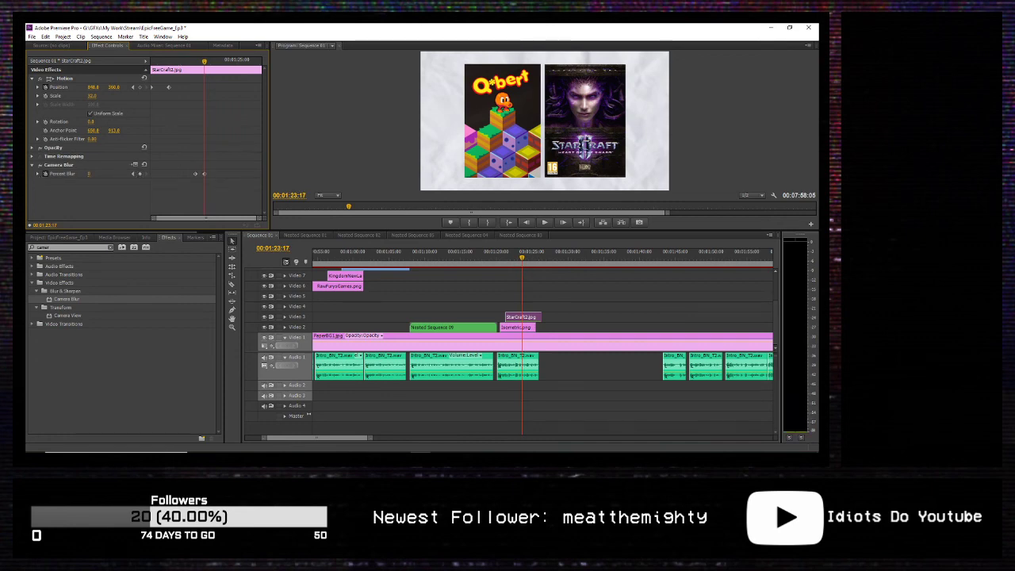
{"action": "left_click_drag", "start_coordinate": [89, 173], "coordinate": [91, 174]}
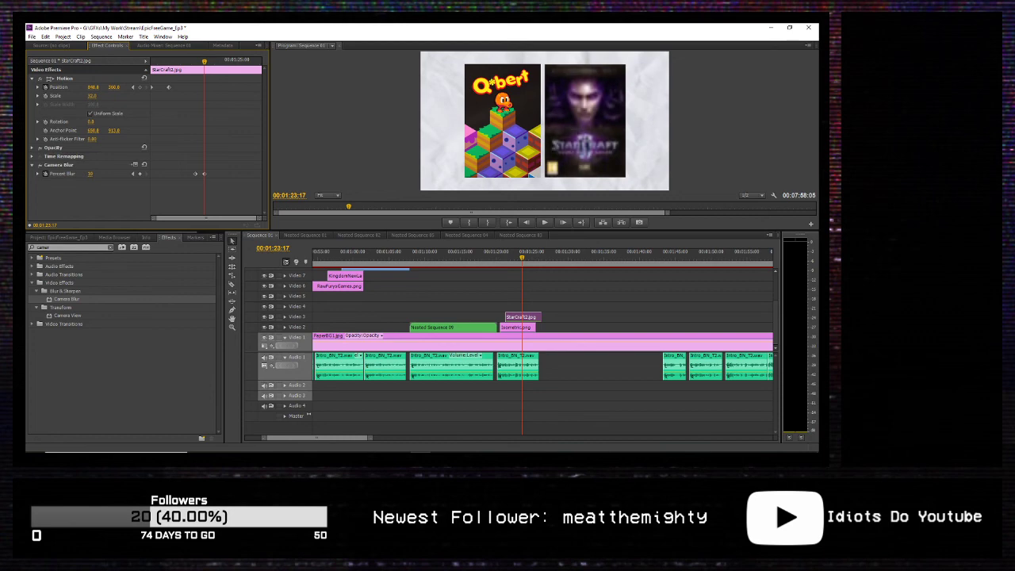
Step: Add a Percent Blur keyframe of 10 to Isometric.png at 00:01:23:17, matching StarCraft2.jpg's blur
{"action": "left_click", "coordinate": [90, 174]}
{"action": "left_click", "coordinate": [529, 328]}
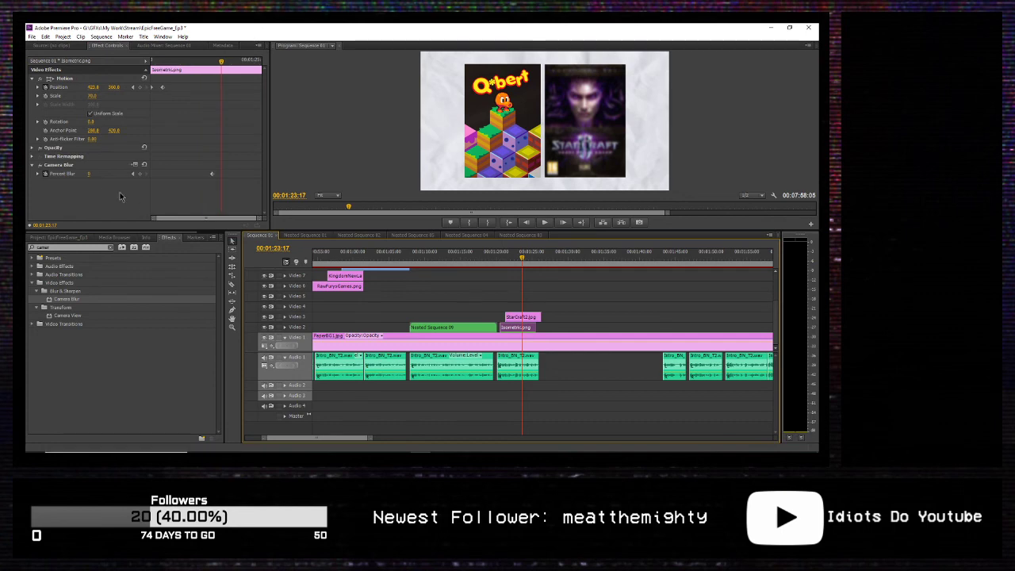
{"action": "left_click", "coordinate": [139, 173]}
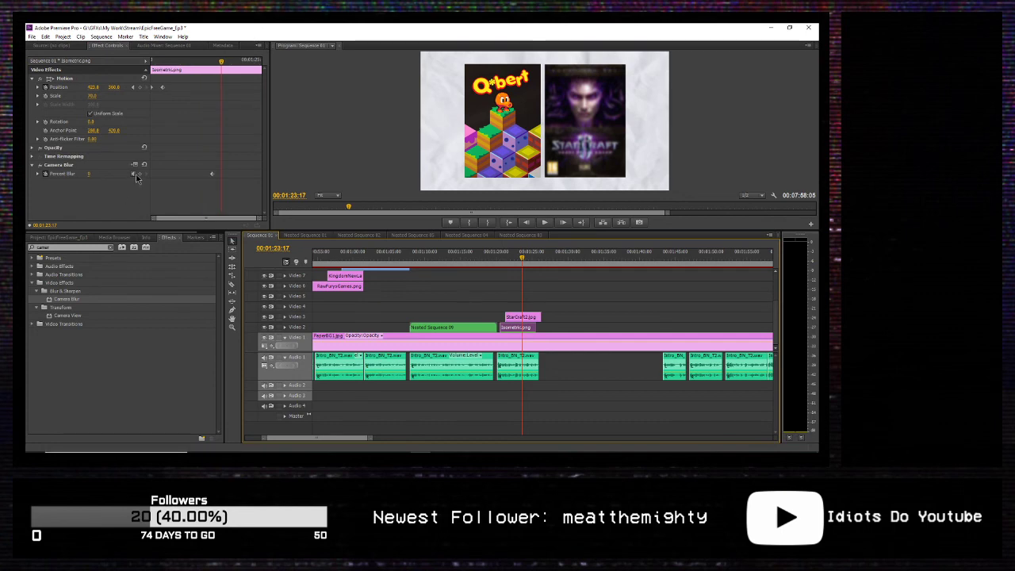
{"action": "left_click", "coordinate": [89, 174]}
{"action": "type", "text": "10"}
{"action": "key", "text": "Return"}
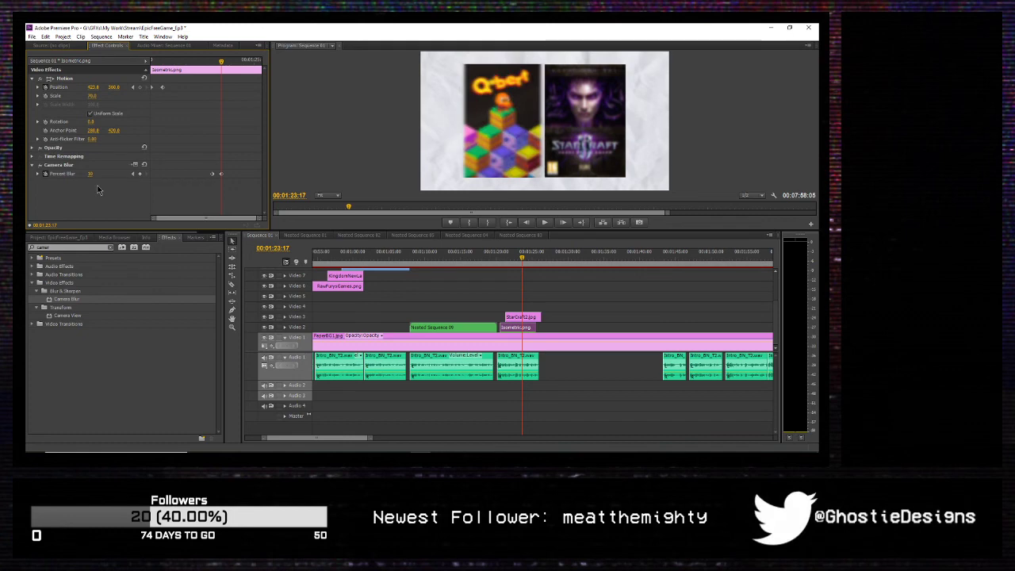
Step: Play back the blur on both game covers, and step back frame by frame to 00:01:23:05
{"action": "key", "text": "space"}
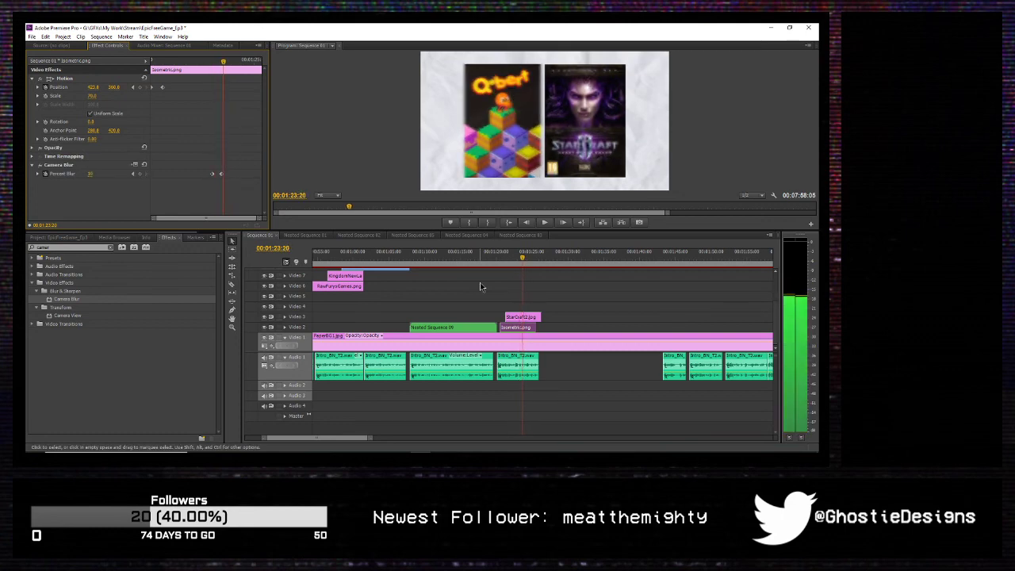
{"action": "key", "text": "Left"}
{"action": "key", "text": "Left"}
{"action": "key", "text": "Left"}
{"action": "key", "text": "Left"}
{"action": "key", "text": "Left"}
{"action": "key", "text": "Left"}
{"action": "key", "text": "Left"}
{"action": "key", "text": "Left"}
{"action": "key", "text": "Left"}
{"action": "key", "text": "Right"}
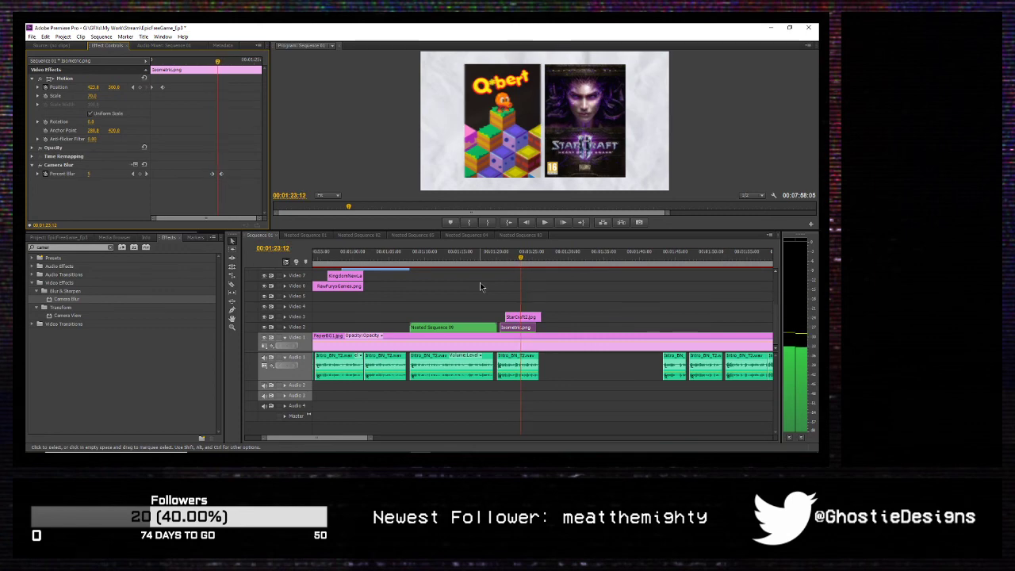
{"action": "key", "text": "Left"}
{"action": "key", "text": "Left"}
{"action": "key", "text": "Left"}
{"action": "key", "text": "Left"}
{"action": "key", "text": "Left"}
{"action": "key", "text": "Left"}
{"action": "key", "text": "Left"}
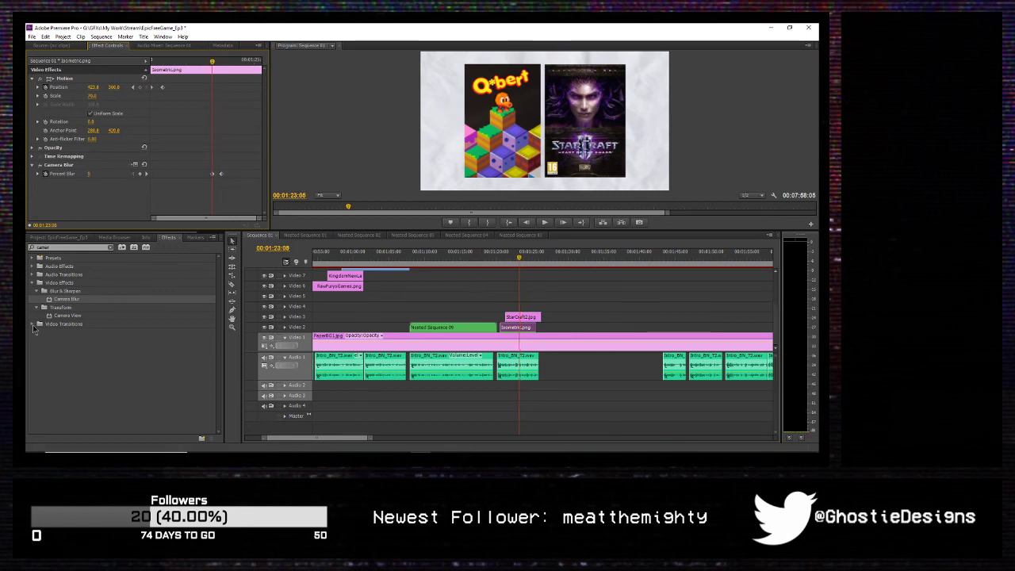
Step: Place GamePlayGif3.gif on Video 4 at 00:01:23:05 and scale it up to about 224
{"action": "left_click", "coordinate": [59, 237]}
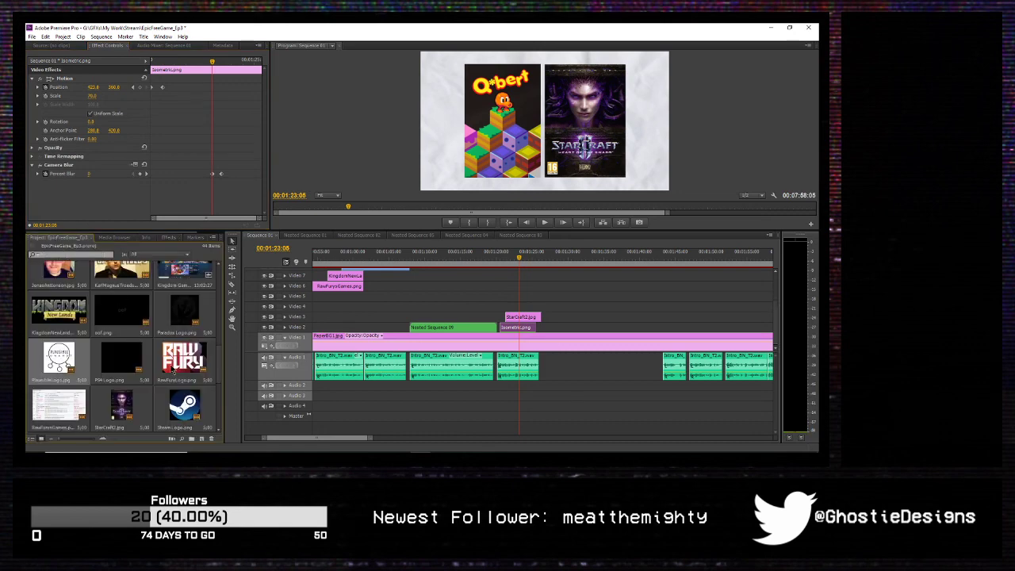
{"action": "scroll", "coordinate": [162, 357], "scroll_direction": "down", "scroll_amount": 4}
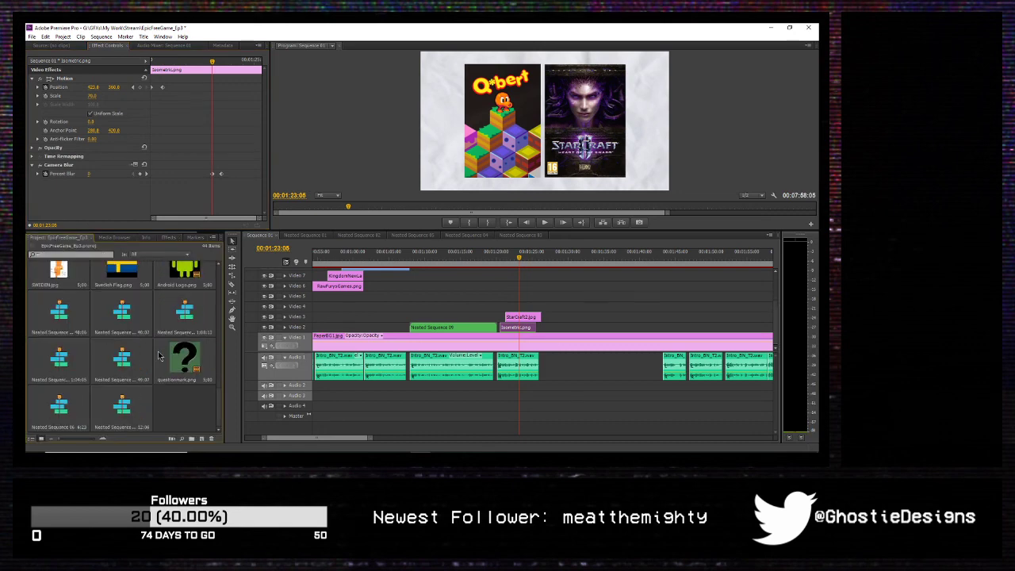
{"action": "scroll", "coordinate": [159, 356], "scroll_direction": "up", "scroll_amount": 4}
{"action": "scroll", "coordinate": [161, 357], "scroll_direction": "up", "scroll_amount": 2}
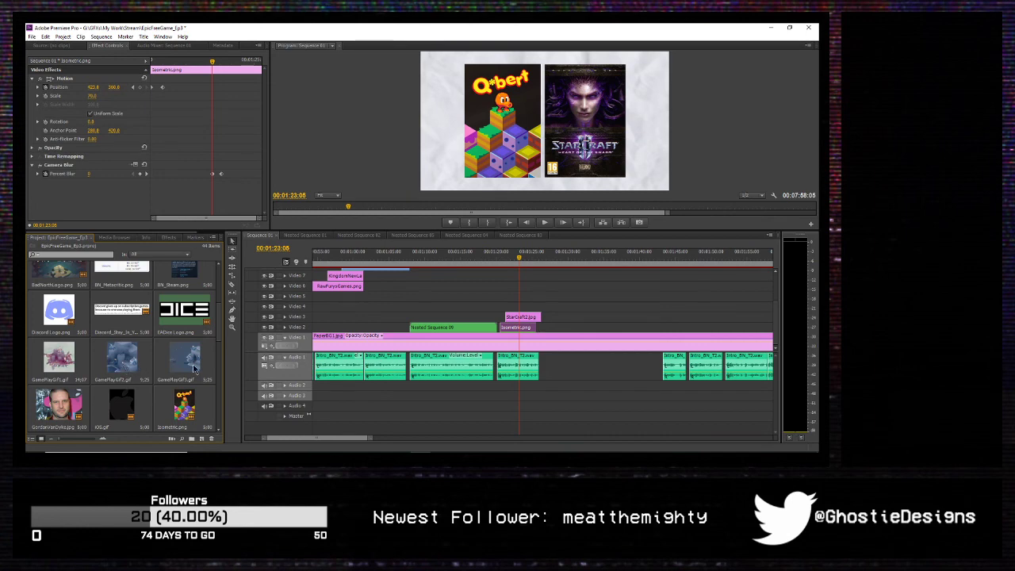
{"action": "left_click_drag", "start_coordinate": [187, 362], "coordinate": [587, 301]}
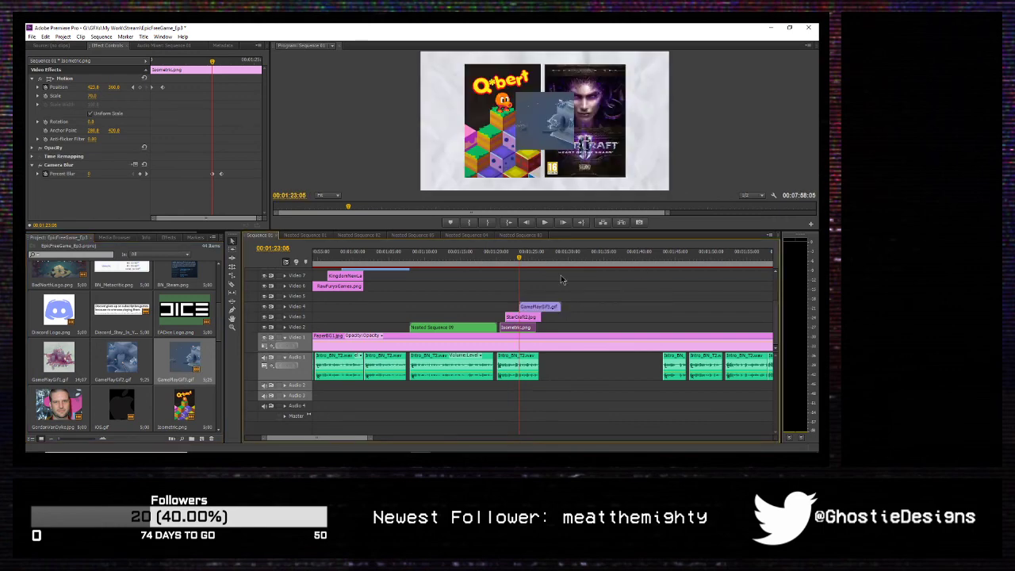
{"action": "left_click", "coordinate": [35, 79]}
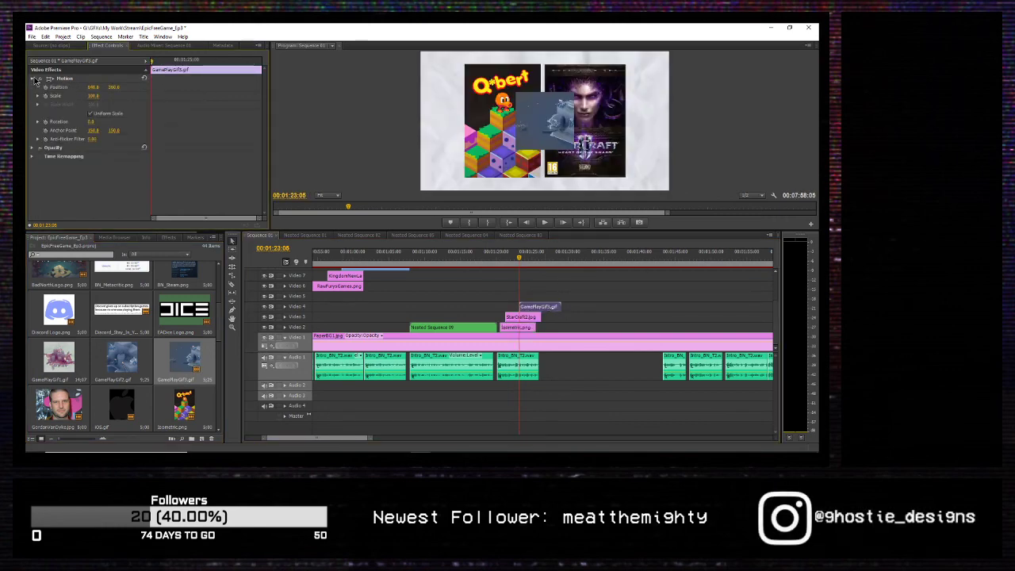
{"action": "left_click_drag", "start_coordinate": [93, 96], "coordinate": [187, 96]}
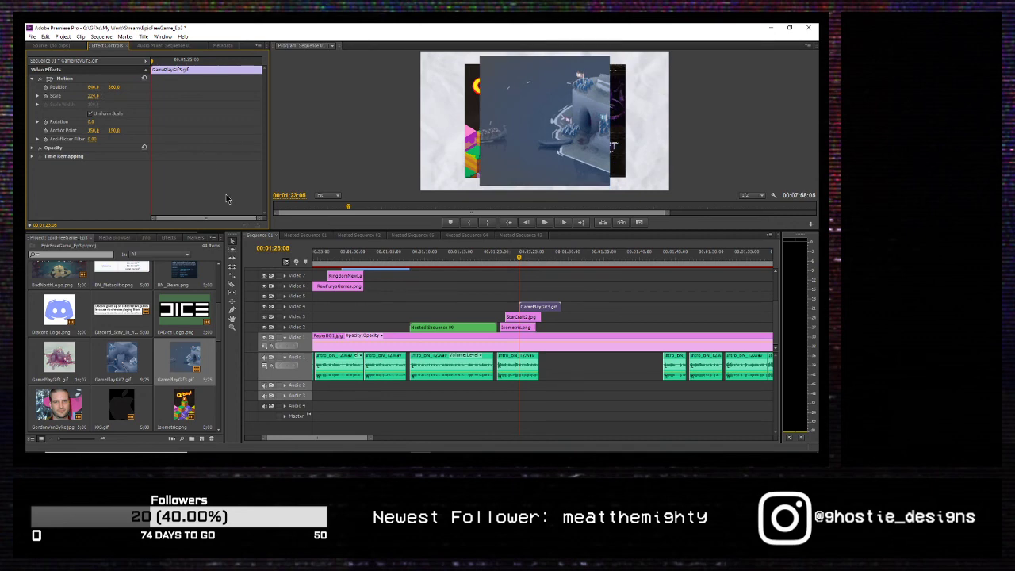
Step: At 00:01:23:17, where the cover blur ends, keyframe GamePlayGif3.gif's Position at the centre of the frame
{"action": "key", "text": "space"}
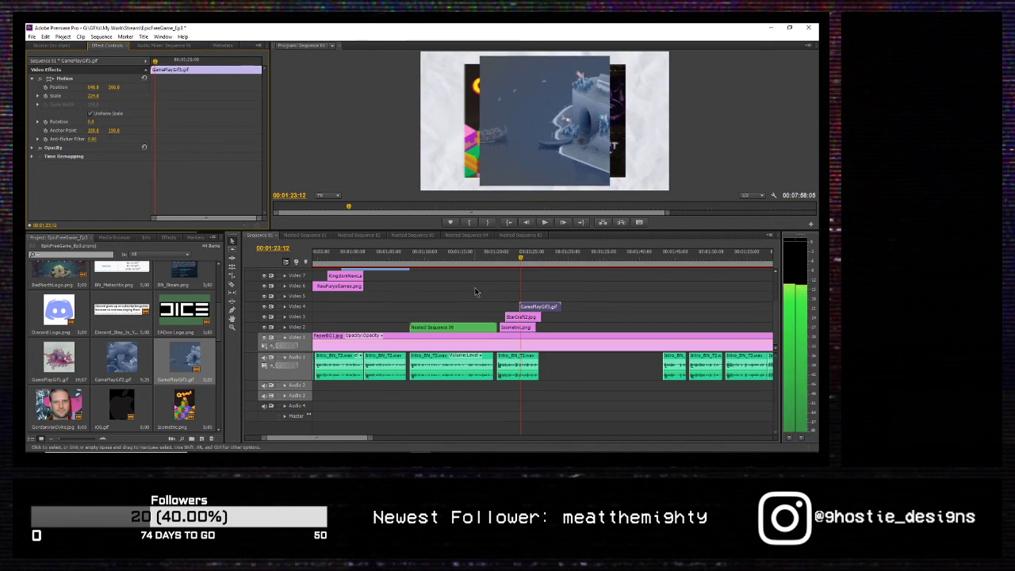
{"action": "left_click", "coordinate": [517, 327]}
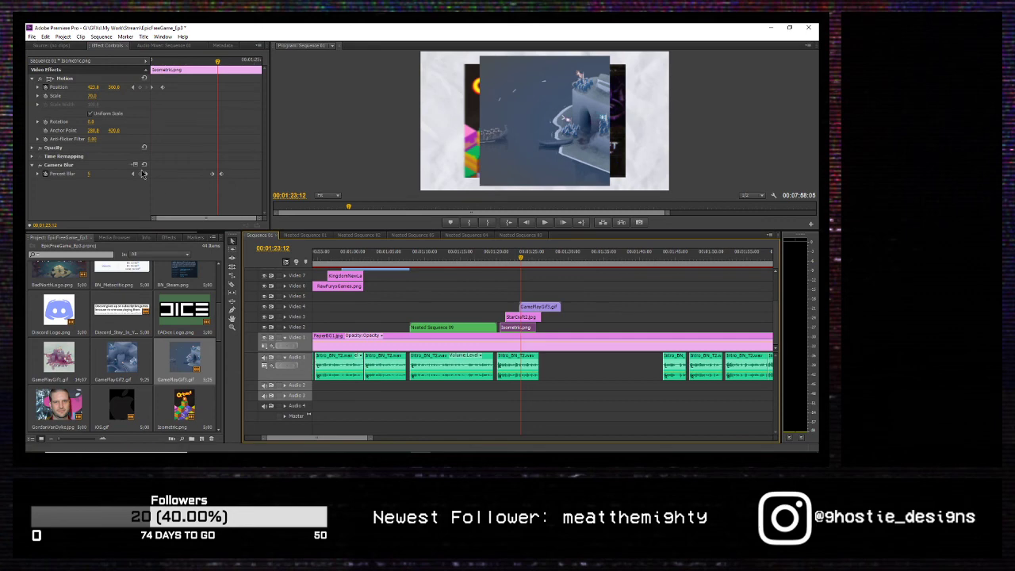
{"action": "left_click", "coordinate": [540, 306]}
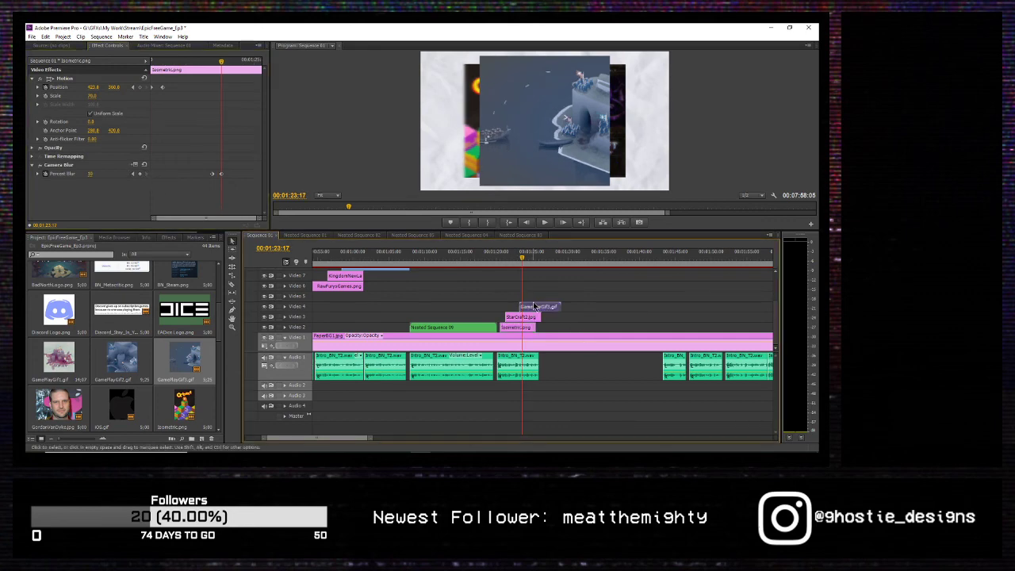
{"action": "left_click", "coordinate": [45, 88]}
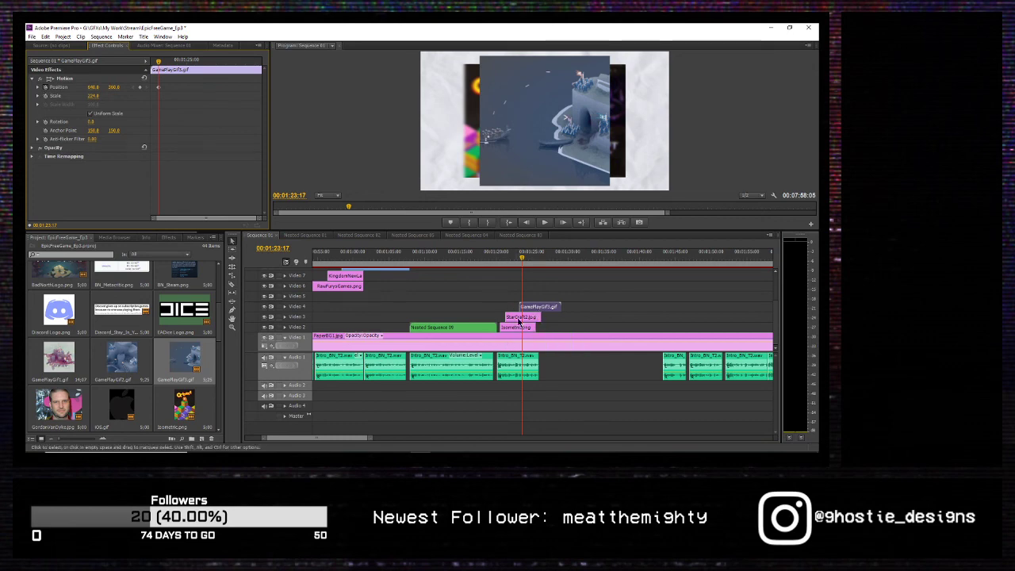
Step: At 00:01:23:05, keyframe GamePlayGif3.gif's vertical Position at about 1112, below the frame, and play back the slide-in
{"action": "left_click", "coordinate": [519, 317]}
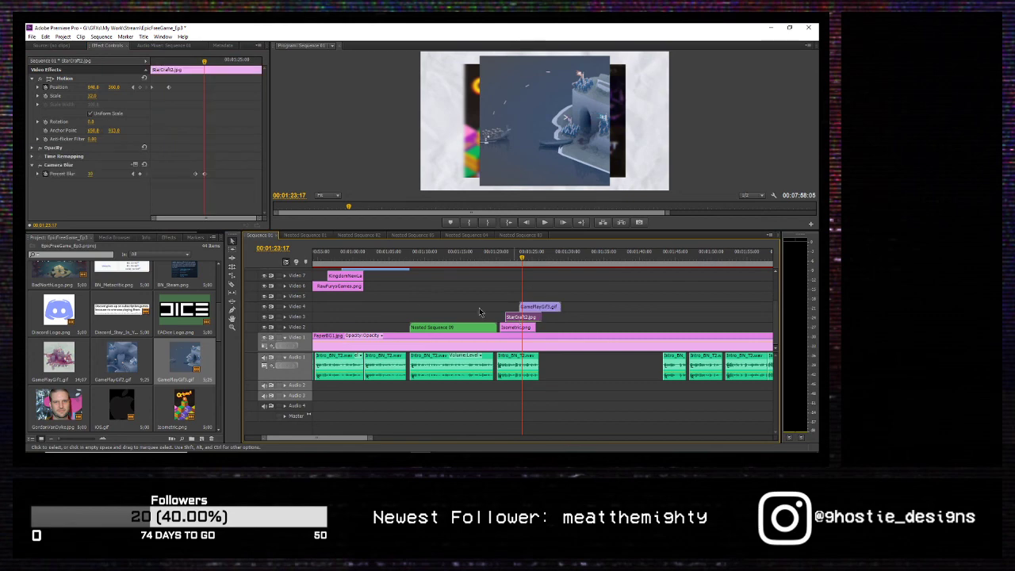
{"action": "left_click", "coordinate": [544, 308]}
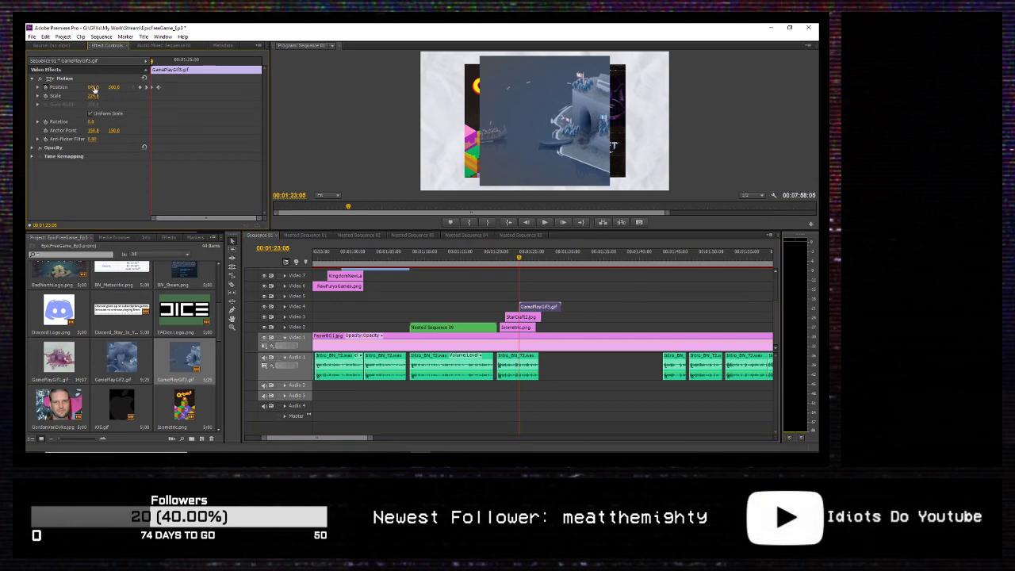
{"action": "left_click_drag", "start_coordinate": [114, 87], "coordinate": [240, 87]}
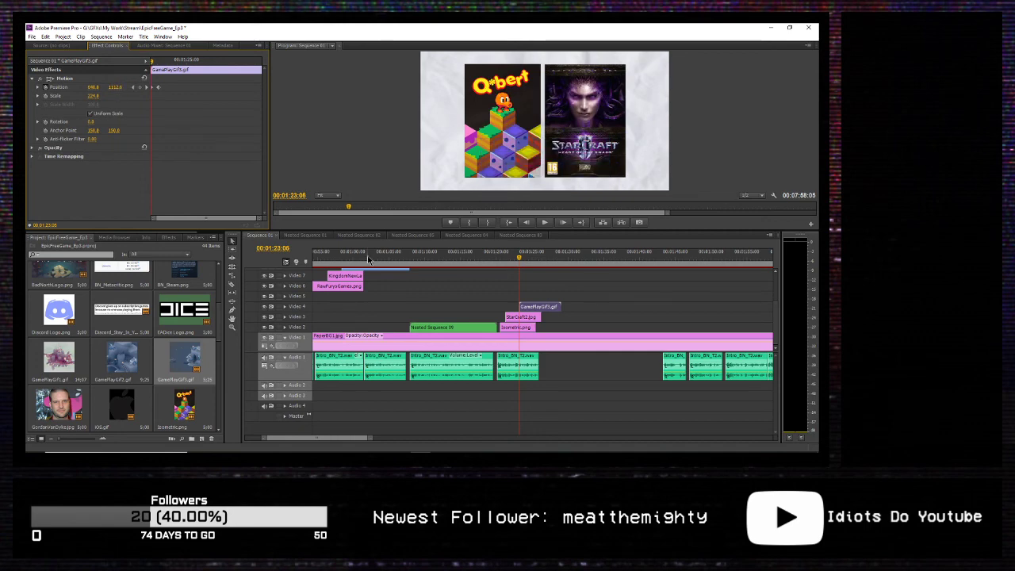
{"action": "key", "text": "space"}
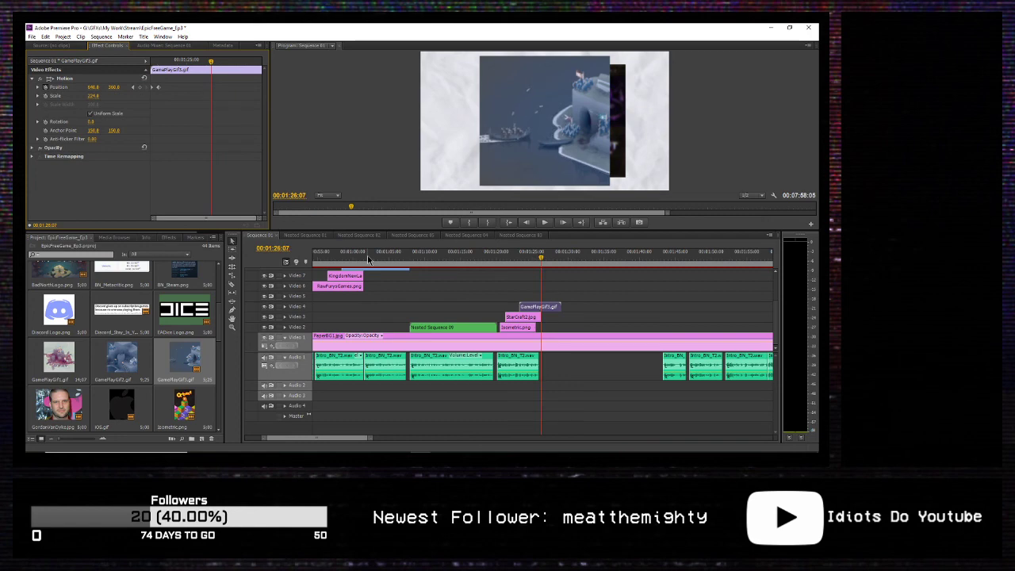
Step: Extend Isometric.png to StarCraft2.jpg's end, and cut GamePlayGif3.gif at 00:01:26:14, deleting the remainder
{"action": "left_click_drag", "start_coordinate": [533, 327], "coordinate": [540, 327]}
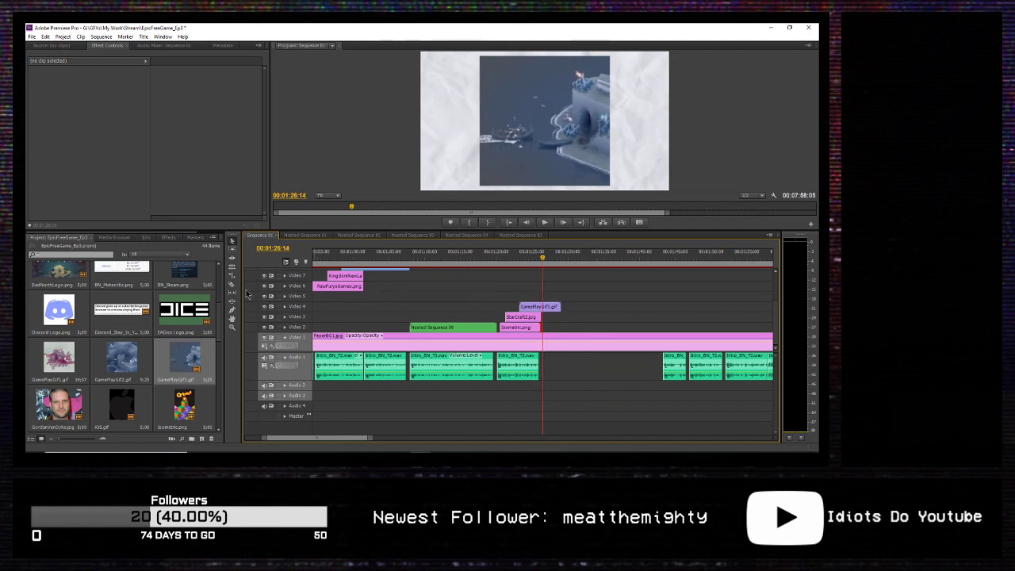
{"action": "left_click", "coordinate": [236, 286]}
{"action": "left_click", "coordinate": [546, 307]}
{"action": "left_click", "coordinate": [232, 240]}
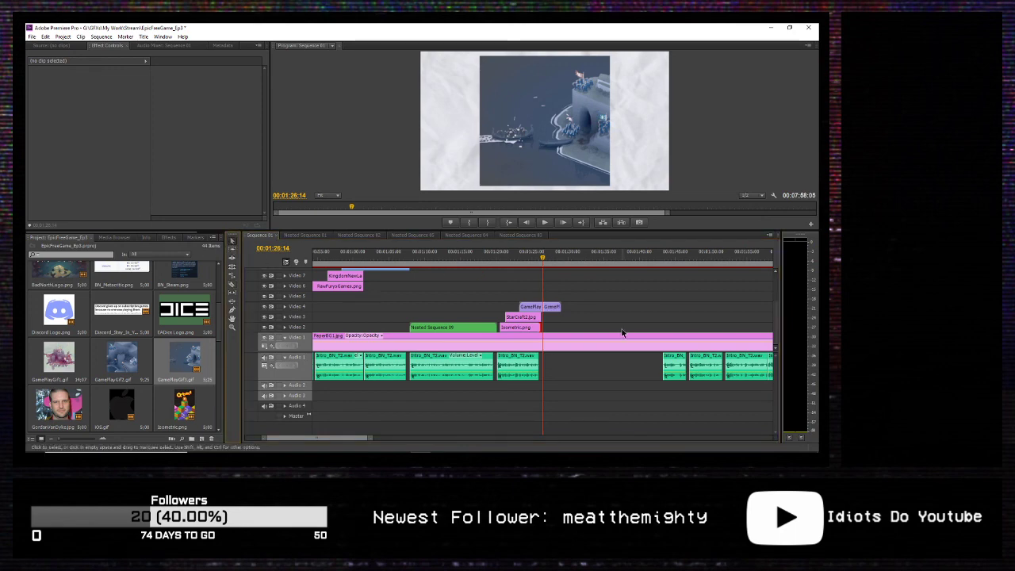
{"action": "left_click", "coordinate": [559, 306]}
{"action": "key", "text": "Delete"}
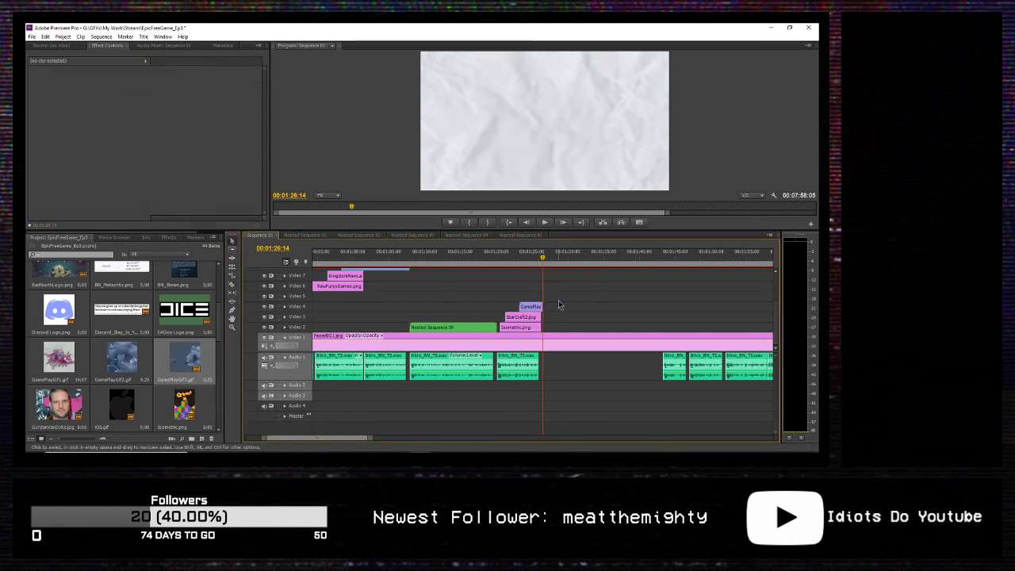
Step: Move the next Intro_BN_T2.wav narration clip back to just after the gameplay clip's end, and play it
{"action": "left_click_drag", "start_coordinate": [674, 363], "coordinate": [577, 354]}
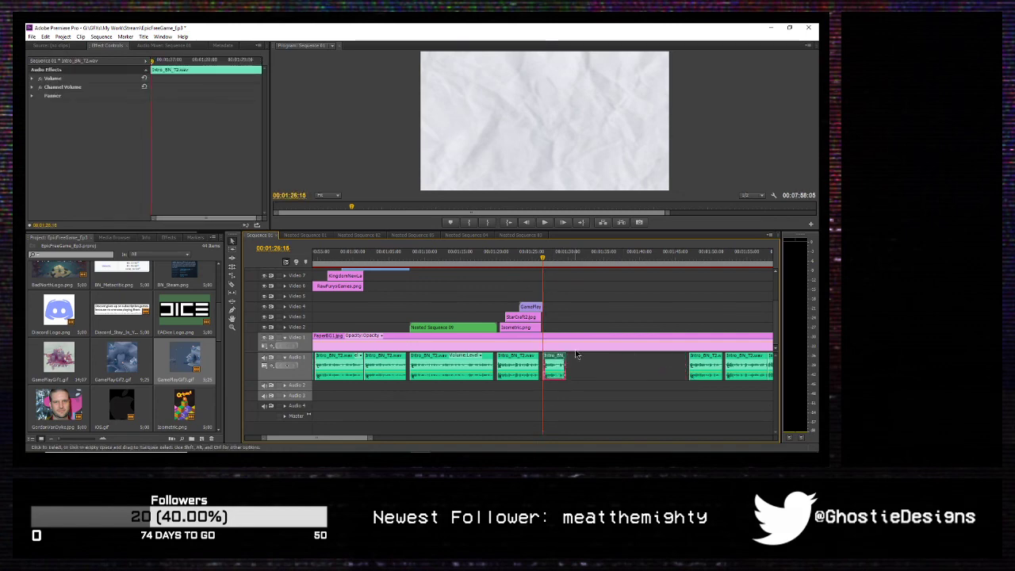
{"action": "key", "text": "space"}
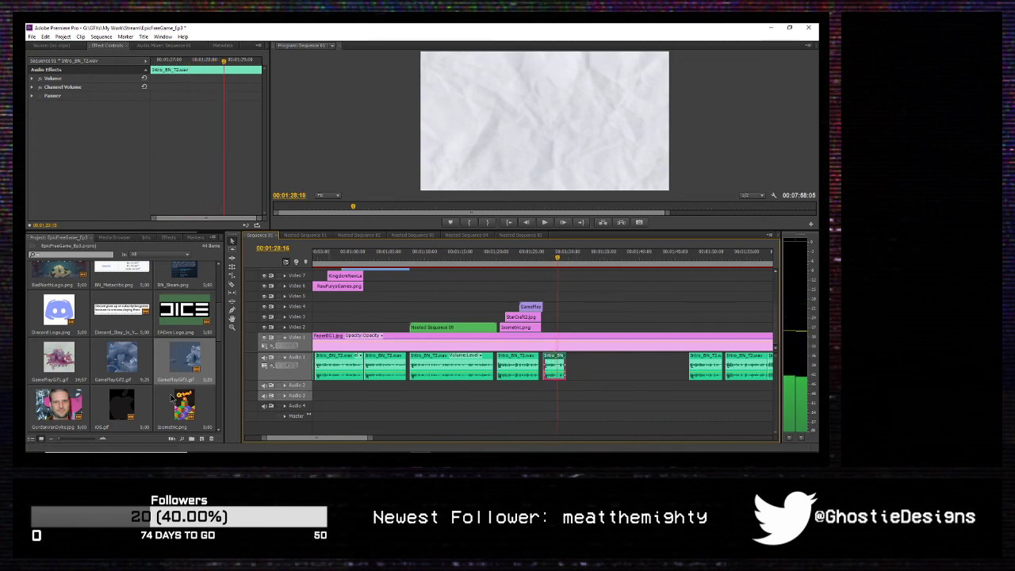
Step: Add Swedish Flag.png to Video 2 and align its start with the end of Isometric.png
{"action": "left_click_drag", "start_coordinate": [220, 318], "coordinate": [203, 391]}
{"action": "left_click_drag", "start_coordinate": [119, 363], "coordinate": [499, 296]}
{"action": "mouse_move", "coordinate": [573, 336]}
{"action": "left_mouse_down"}
{"action": "mouse_move", "coordinate": [646, 330]}
{"action": "mouse_move", "coordinate": [561, 333]}
{"action": "mouse_move", "coordinate": [577, 332]}
{"action": "left_mouse_up"}
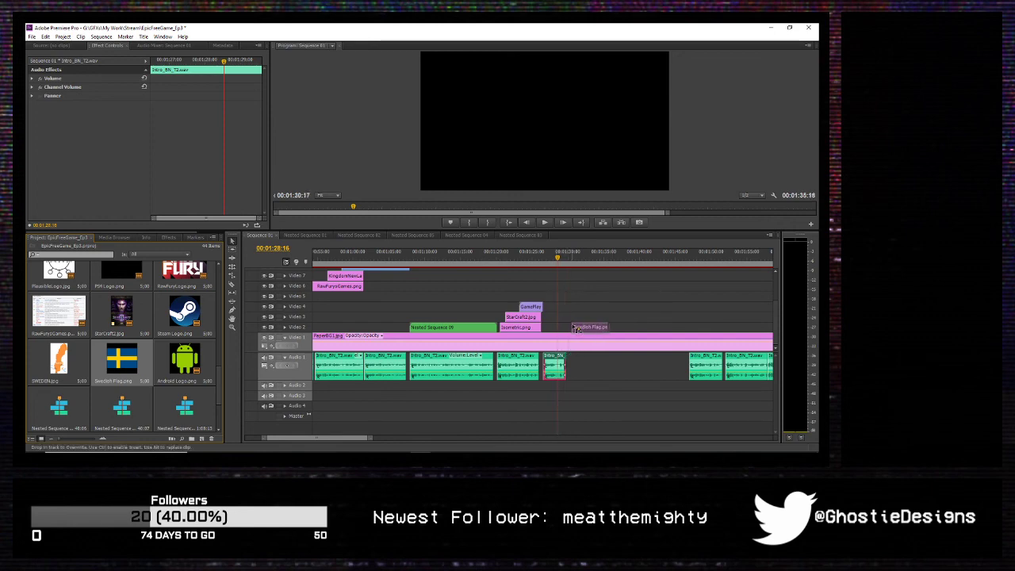
{"action": "left_click", "coordinate": [546, 265]}
{"action": "left_click", "coordinate": [545, 266]}
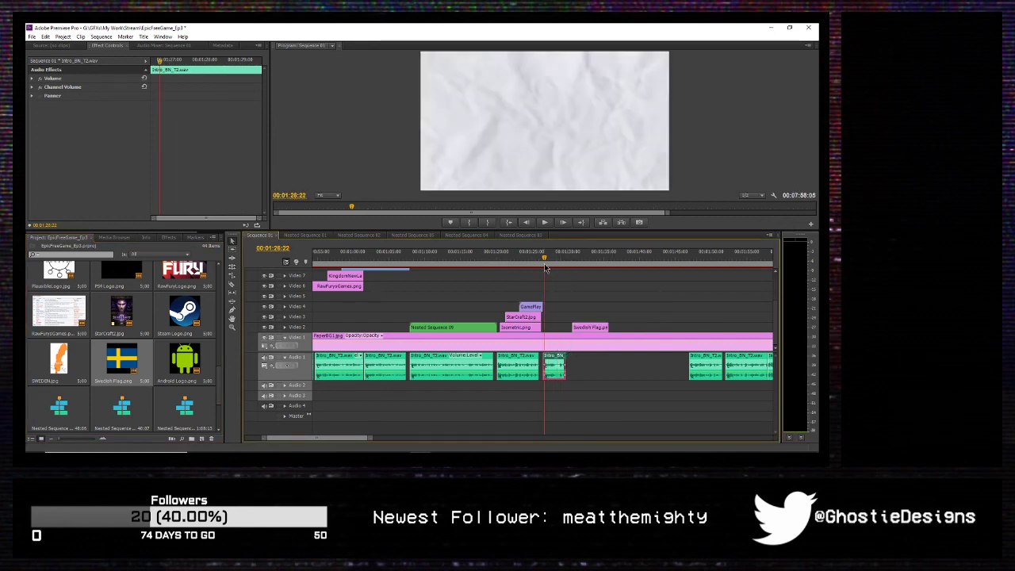
{"action": "left_click", "coordinate": [546, 265]}
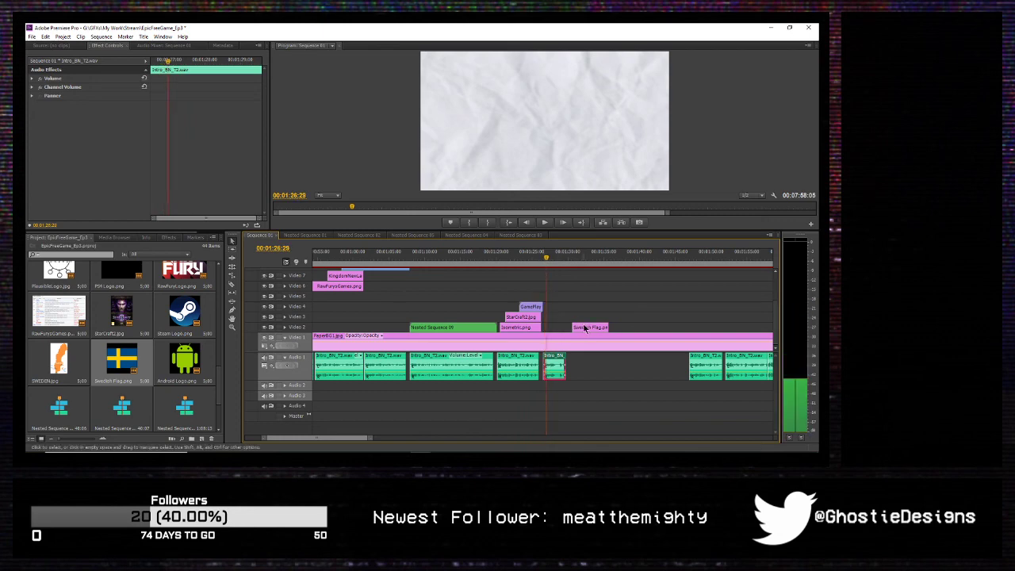
{"action": "left_click_drag", "start_coordinate": [585, 328], "coordinate": [556, 331]}
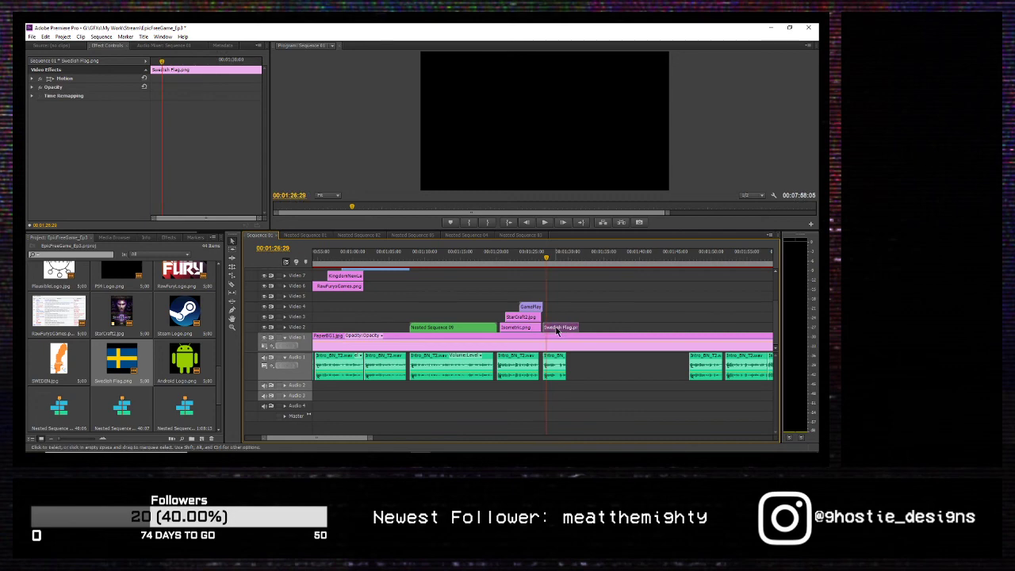
Step: With the flag in view at 00:01:26:19, apply the Chroma Key effect to Swedish Flag.png and save the project
{"action": "left_click", "coordinate": [544, 259]}
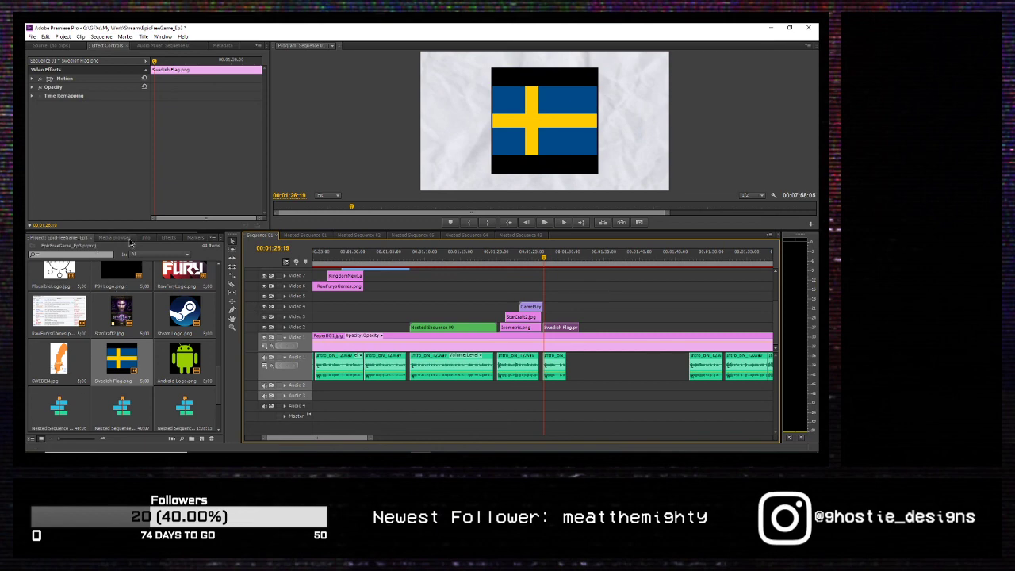
{"action": "left_click", "coordinate": [163, 238]}
{"action": "left_click", "coordinate": [50, 247]}
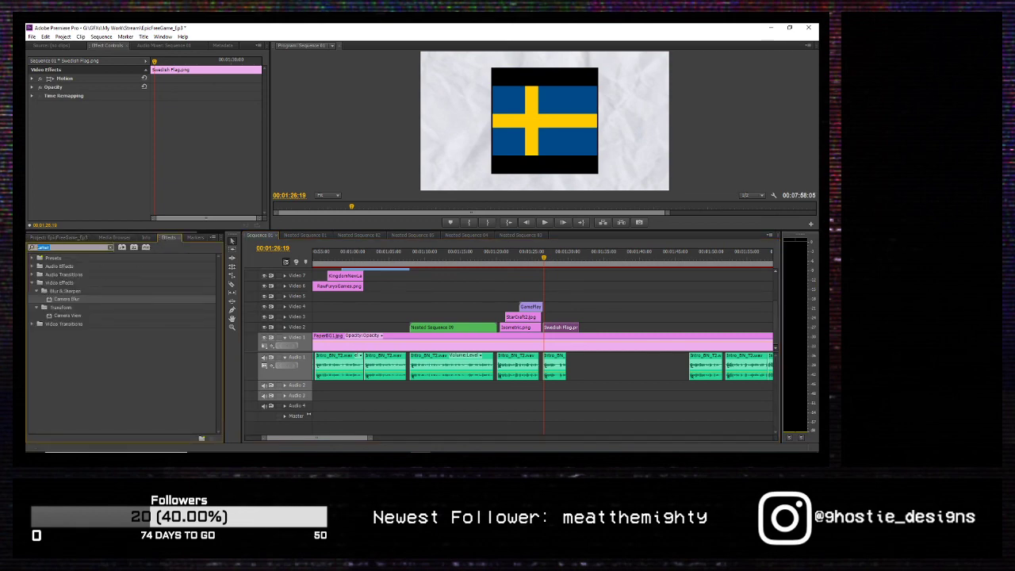
{"action": "type", "text": "chroma"}
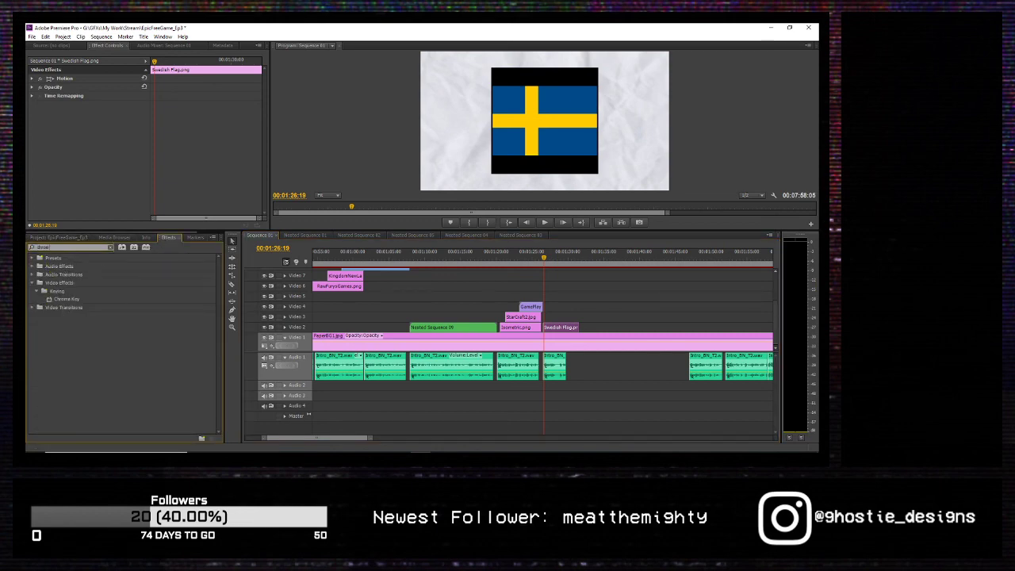
{"action": "left_click_drag", "start_coordinate": [75, 301], "coordinate": [76, 135]}
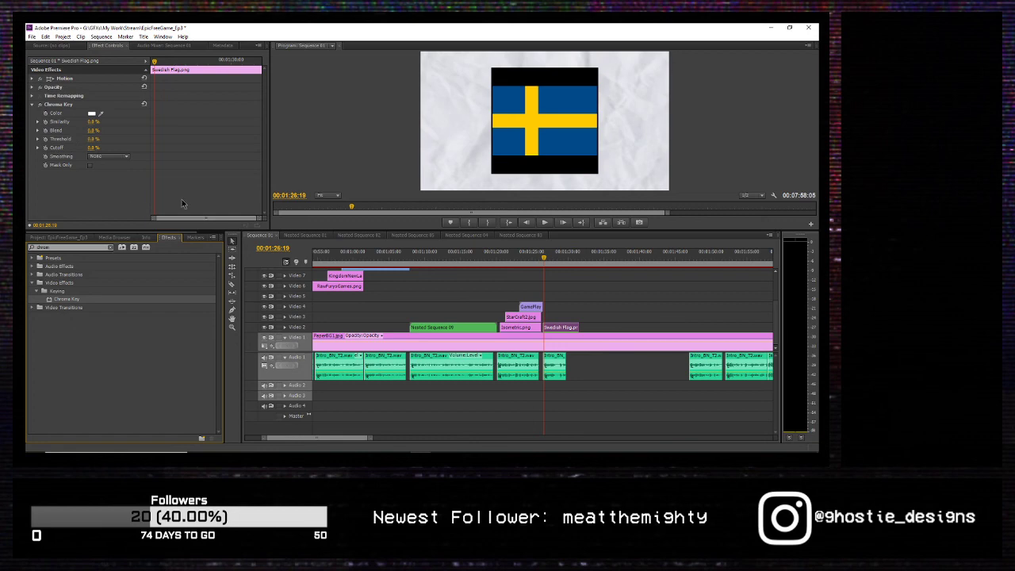
{"action": "key", "text": "ctrl+s"}
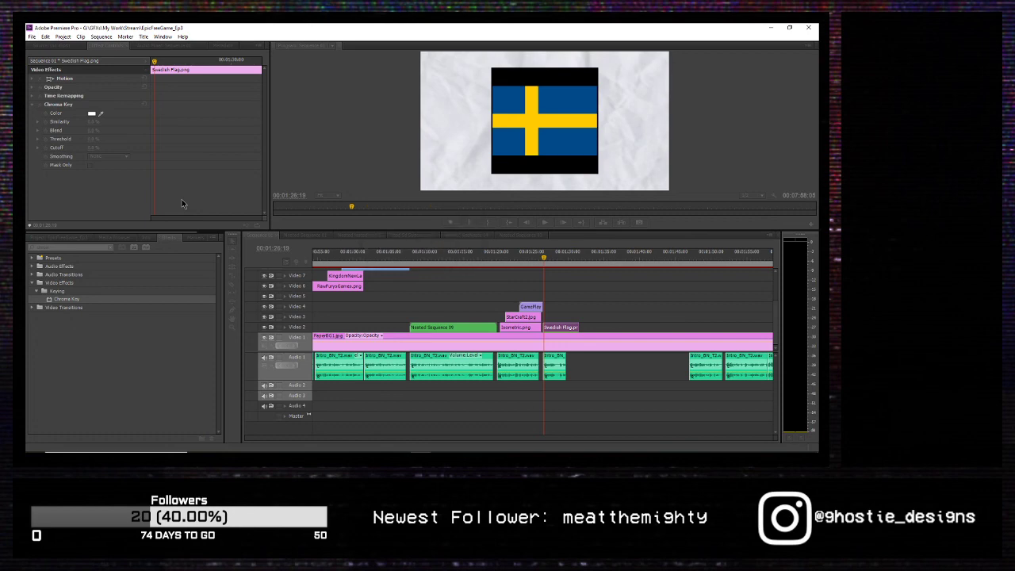
Step: Sample the black area around the flag as the Chroma Key color for Swedish Flag.png
{"action": "left_click", "coordinate": [101, 114]}
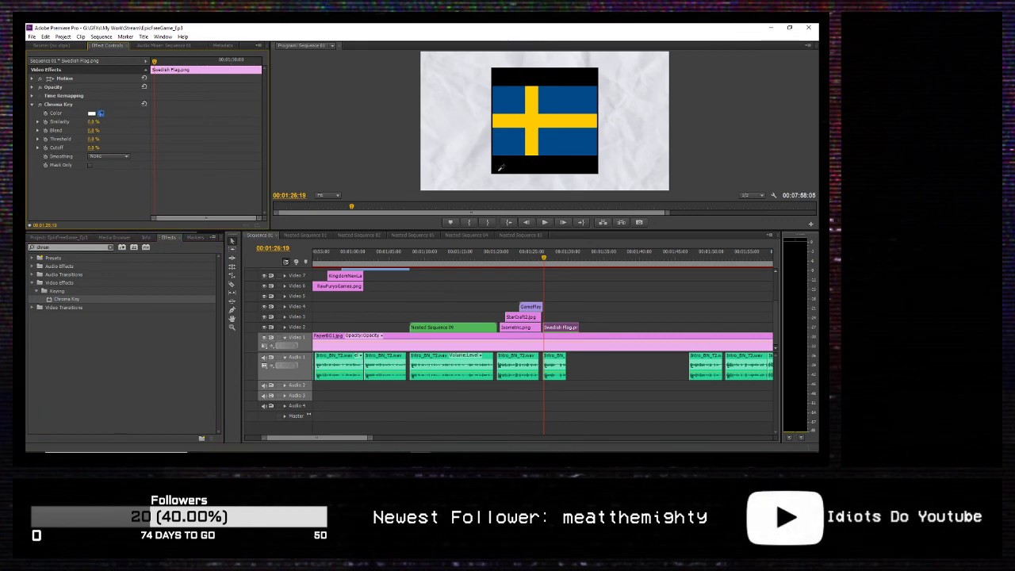
{"action": "left_click", "coordinate": [402, 169]}
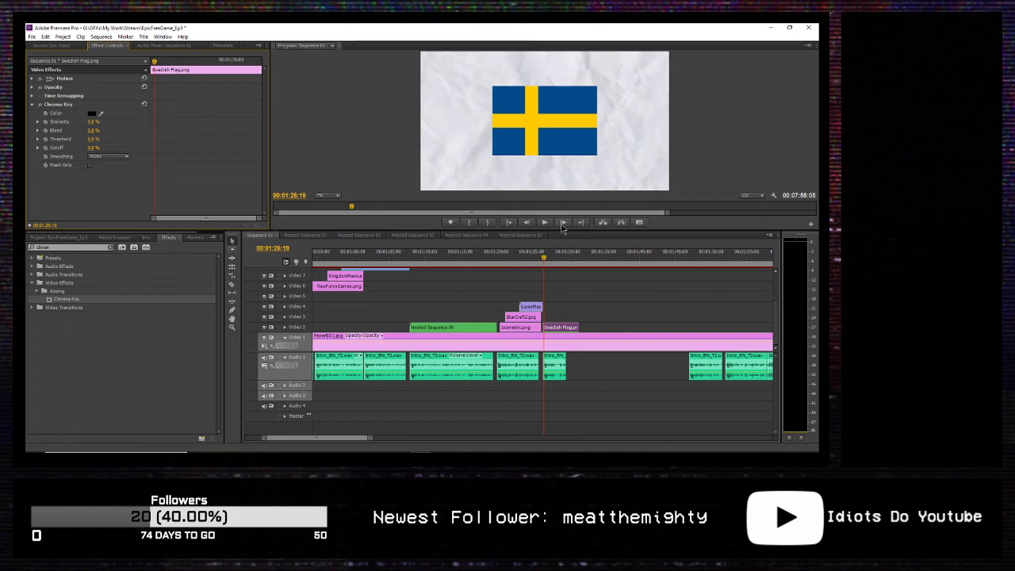
Step: Play the narration, trim the gameplay clip's end to match StarCraft2.jpg, and shift Swedish Flag.png later to start at about 00:01:28
{"action": "left_click_drag", "start_coordinate": [544, 260], "coordinate": [535, 268]}
{"action": "key", "text": "space"}
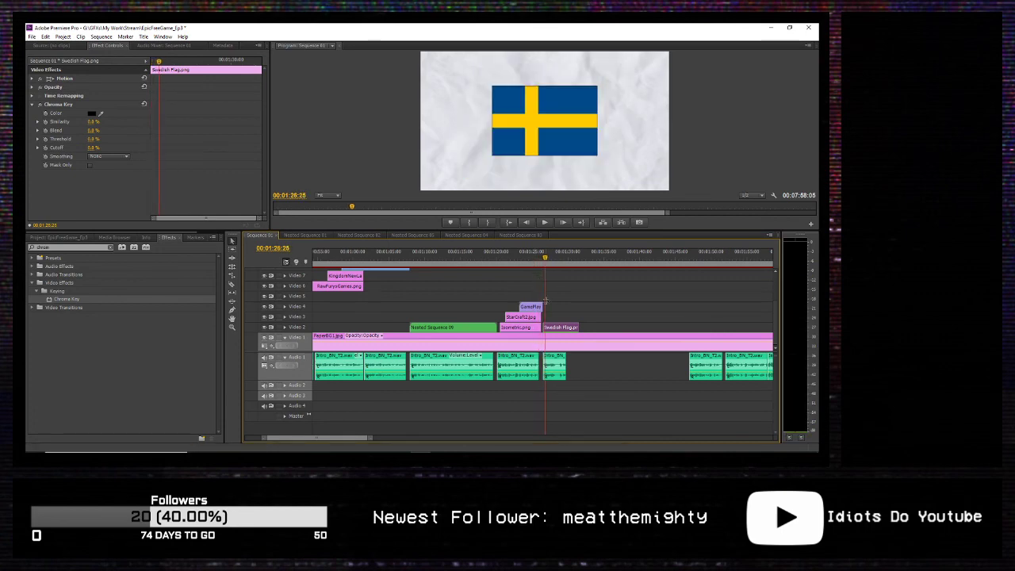
{"action": "left_click_drag", "start_coordinate": [542, 306], "coordinate": [565, 334]}
{"action": "key", "text": "space"}
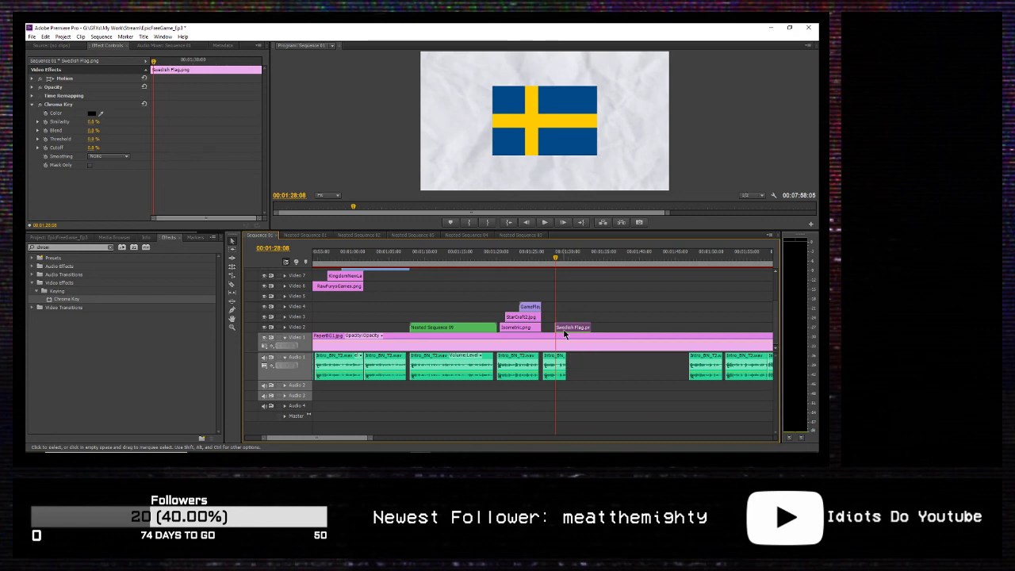
Step: Step through the narration frame by frame around the flag's start to locate the next image cue at 00:01:28:17
{"action": "key", "text": "Right"}
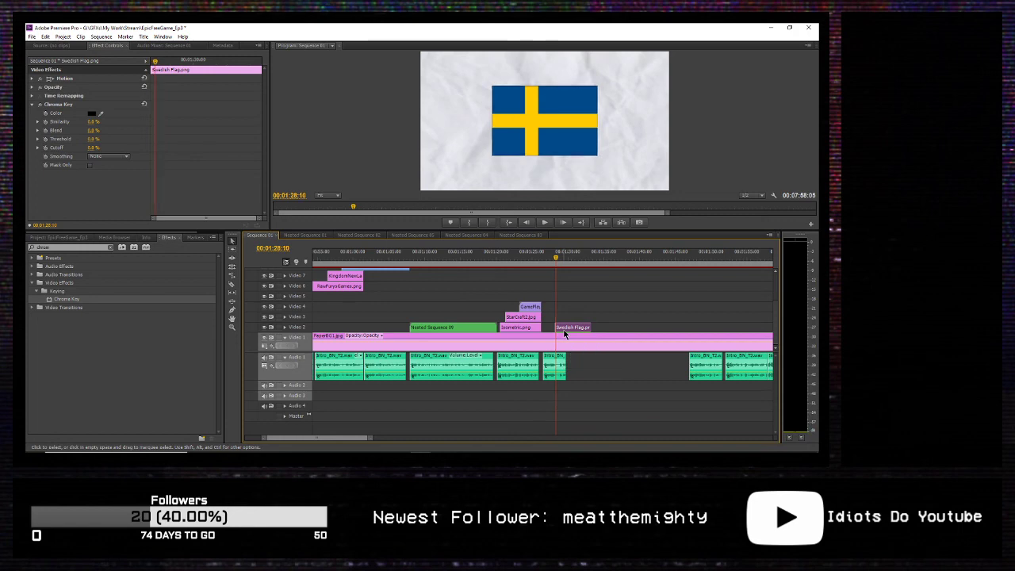
{"action": "key", "text": "Right"}
{"action": "key", "text": "Right"}
{"action": "key", "text": "Right"}
{"action": "key", "text": "Right"}
{"action": "key", "text": "Right"}
{"action": "key", "text": "Right"}
{"action": "key", "text": "Right"}
{"action": "key", "text": "Right"}
{"action": "key", "text": "Right"}
{"action": "key", "text": "Right"}
{"action": "key", "text": "Right"}
{"action": "key", "text": "Right"}
{"action": "key", "text": "Right"}
{"action": "key", "text": "Right"}
{"action": "key", "text": "Right"}
{"action": "key", "text": "Right"}
{"action": "key", "text": "Right"}
{"action": "key", "text": "Left"}
{"action": "key", "text": "Left"}
{"action": "key", "text": "Left"}
{"action": "key", "text": "Left"}
{"action": "key", "text": "Left"}
{"action": "key", "text": "Left"}
{"action": "key", "text": "Left"}
{"action": "key", "text": "Left"}
{"action": "key", "text": "Left"}
{"action": "key", "text": "Left"}
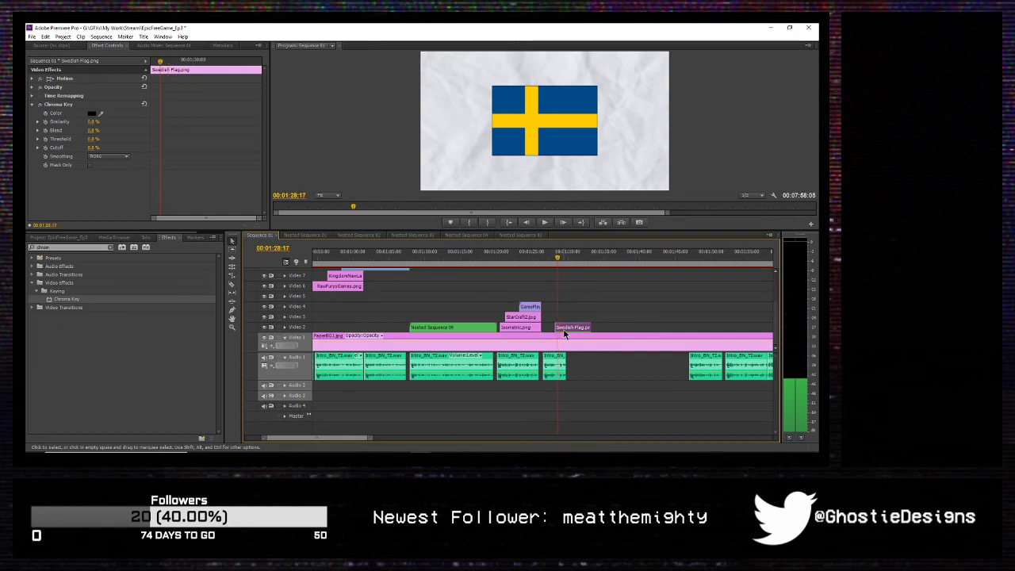
Step: Find VikingHelm.png among the project media and place it on Video 3 above the flag, starting at 00:01:28:17
{"action": "left_click", "coordinate": [70, 238]}
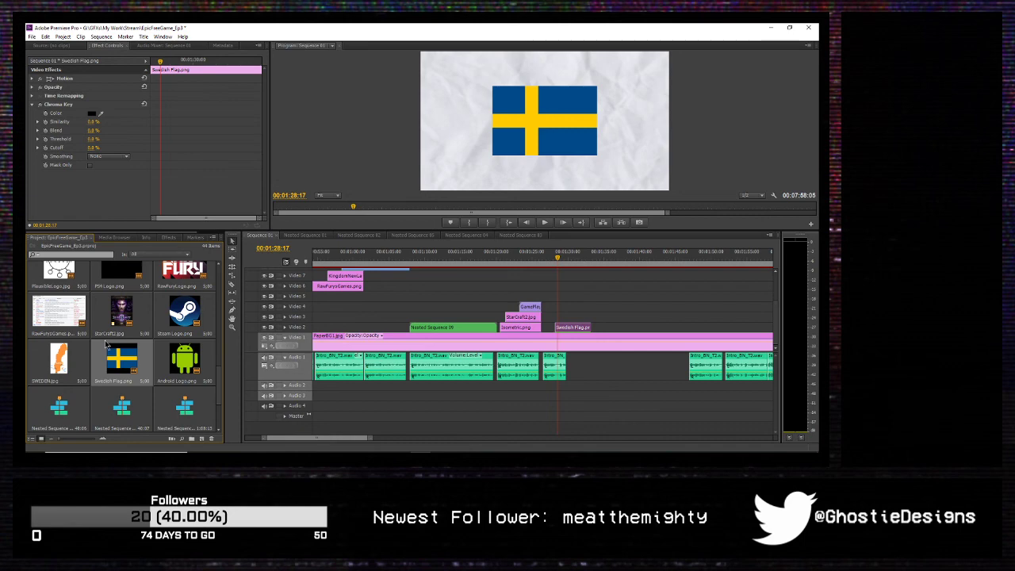
{"action": "scroll", "coordinate": [108, 345], "scroll_direction": "down", "scroll_amount": 2}
{"action": "scroll", "coordinate": [110, 357], "scroll_direction": "up", "scroll_amount": 5}
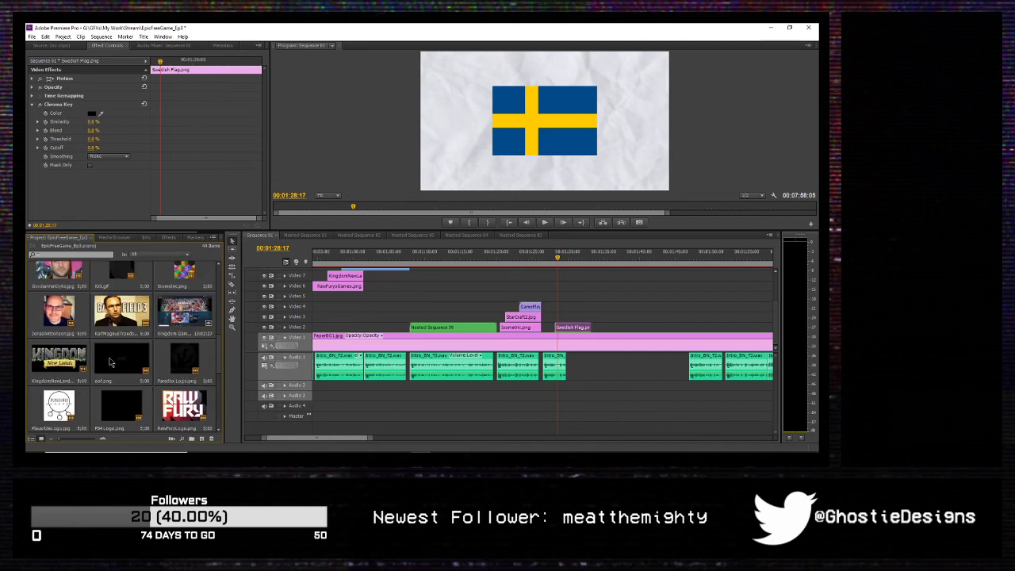
{"action": "key", "text": "alt+Tab"}
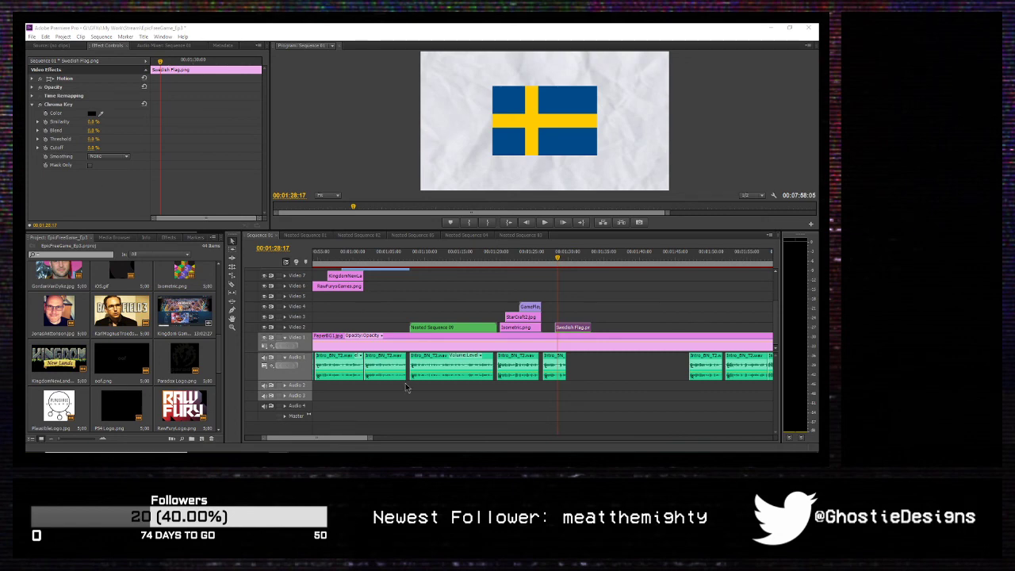
{"action": "key", "text": "ctrl+s"}
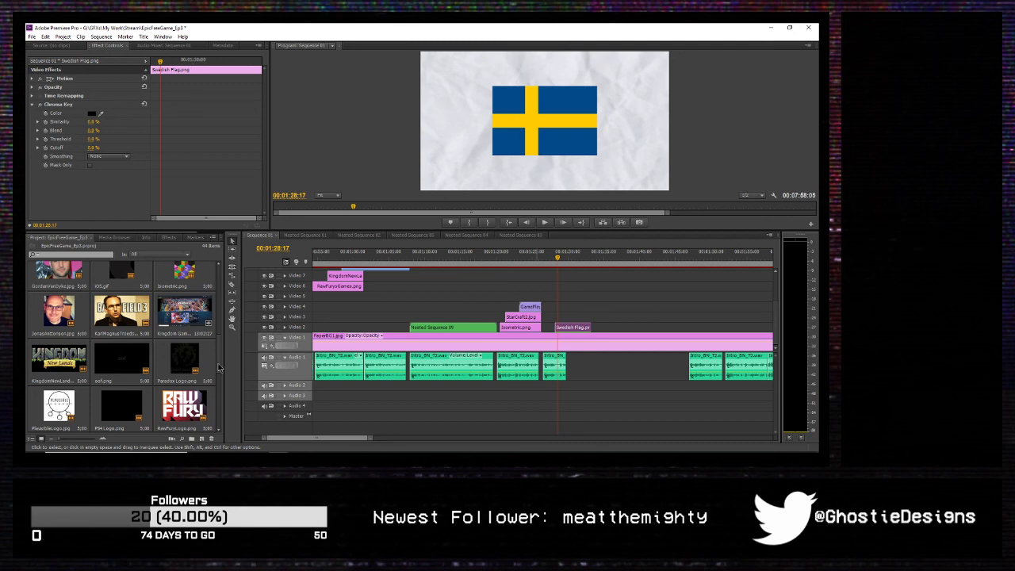
{"action": "scroll", "coordinate": [220, 359], "scroll_direction": "up", "scroll_amount": 3}
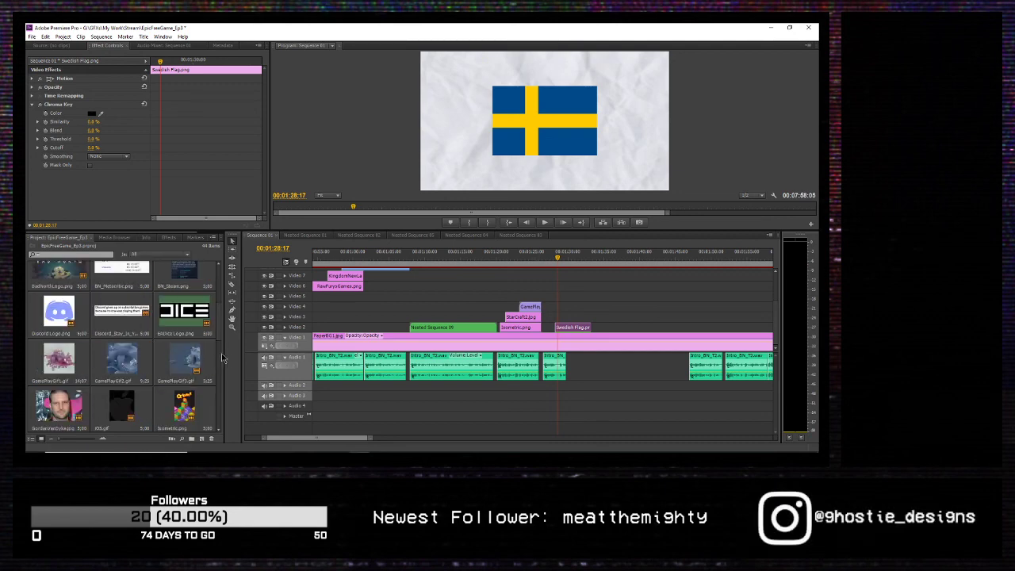
{"action": "scroll", "coordinate": [222, 300], "scroll_direction": "up", "scroll_amount": 5}
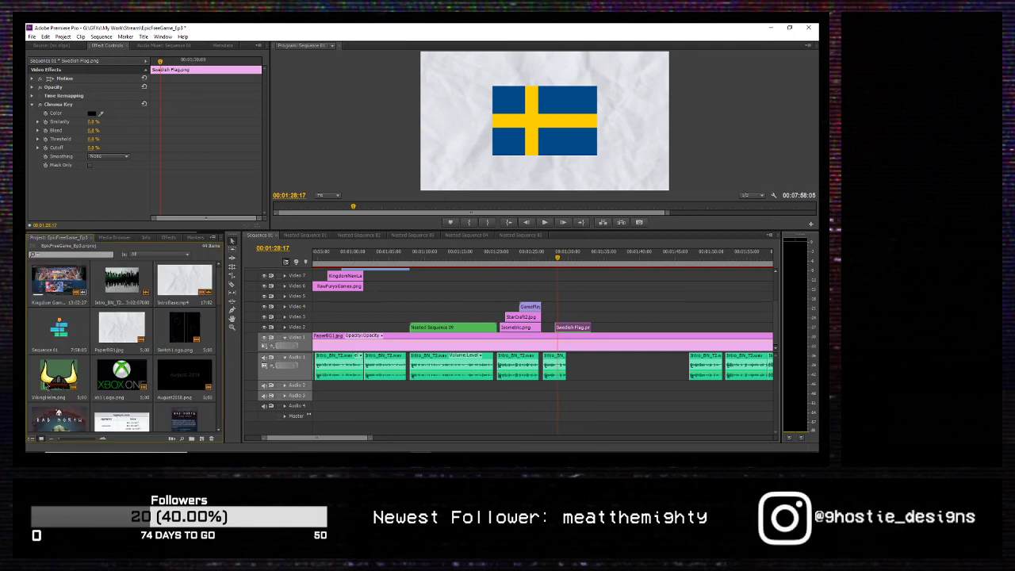
{"action": "left_click_drag", "start_coordinate": [49, 386], "coordinate": [566, 323]}
{"action": "left_click", "coordinate": [566, 323]}
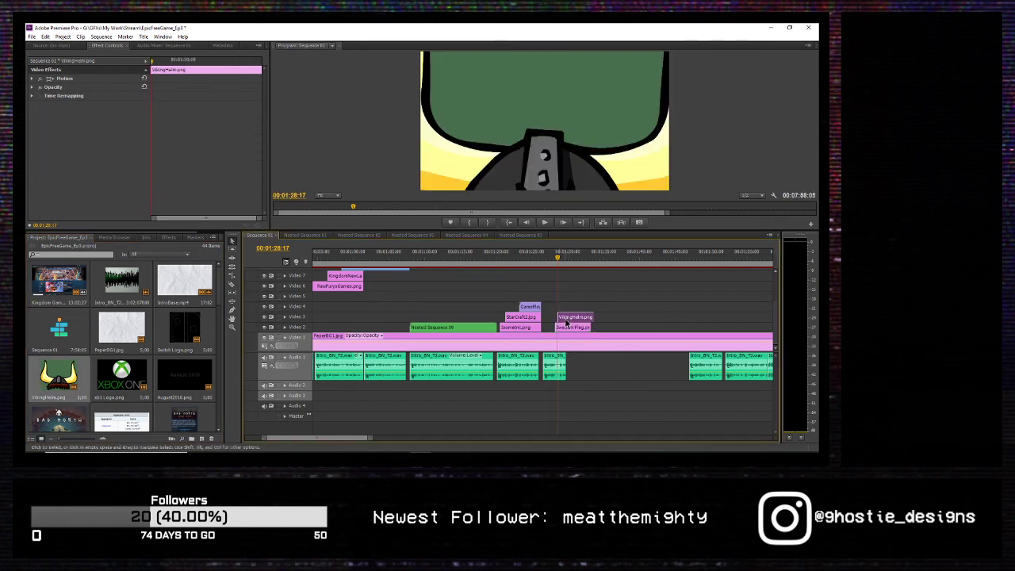
Step: Scale VikingHelm.png down to 19, tilt it roughly 40 degrees counterclockwise, and place it on the flag's upper-left corner
{"action": "left_click", "coordinate": [32, 81]}
{"action": "left_click", "coordinate": [32, 80]}
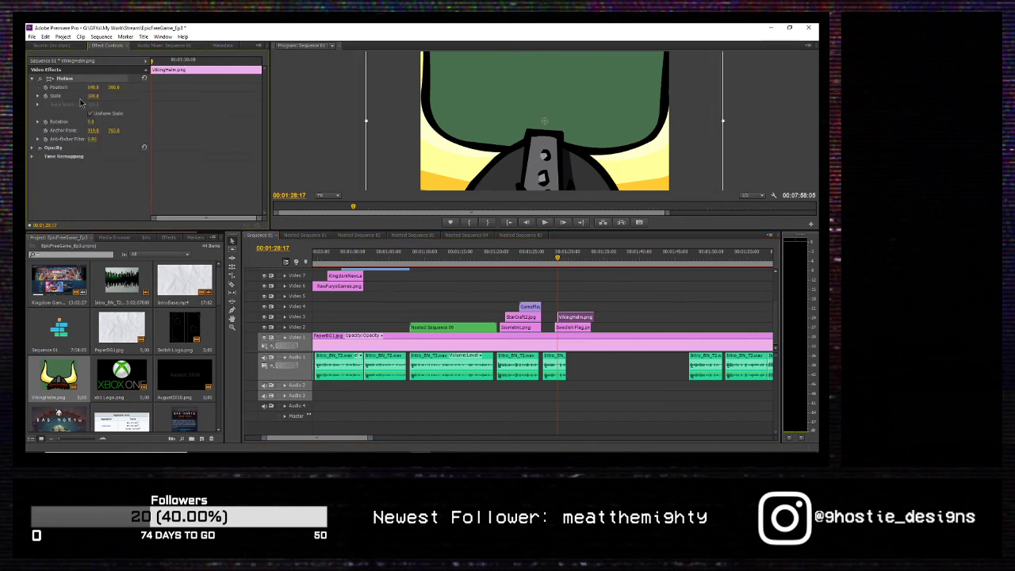
{"action": "left_click_drag", "start_coordinate": [92, 96], "coordinate": [61, 96]}
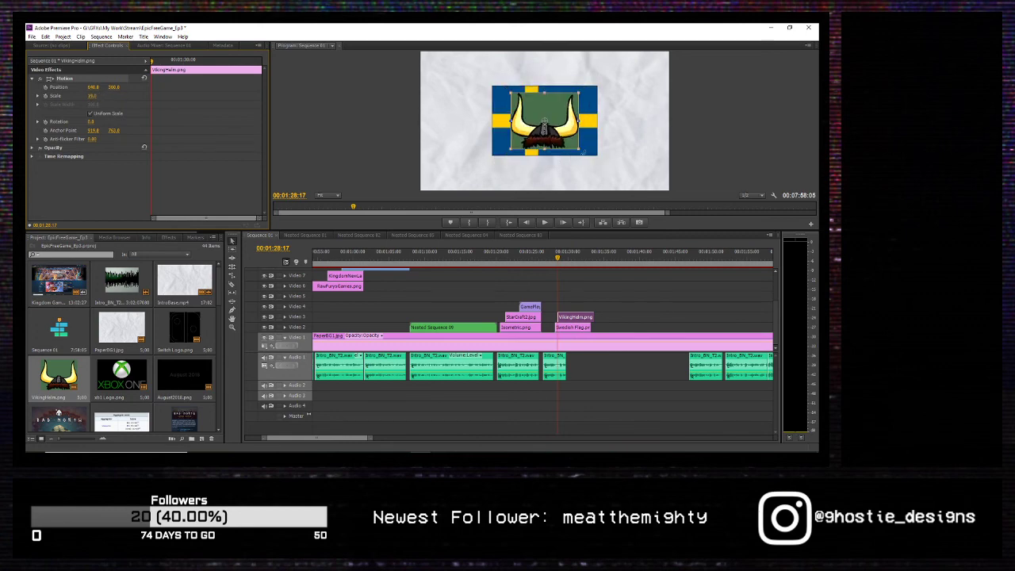
{"action": "left_click_drag", "start_coordinate": [582, 150], "coordinate": [608, 119]}
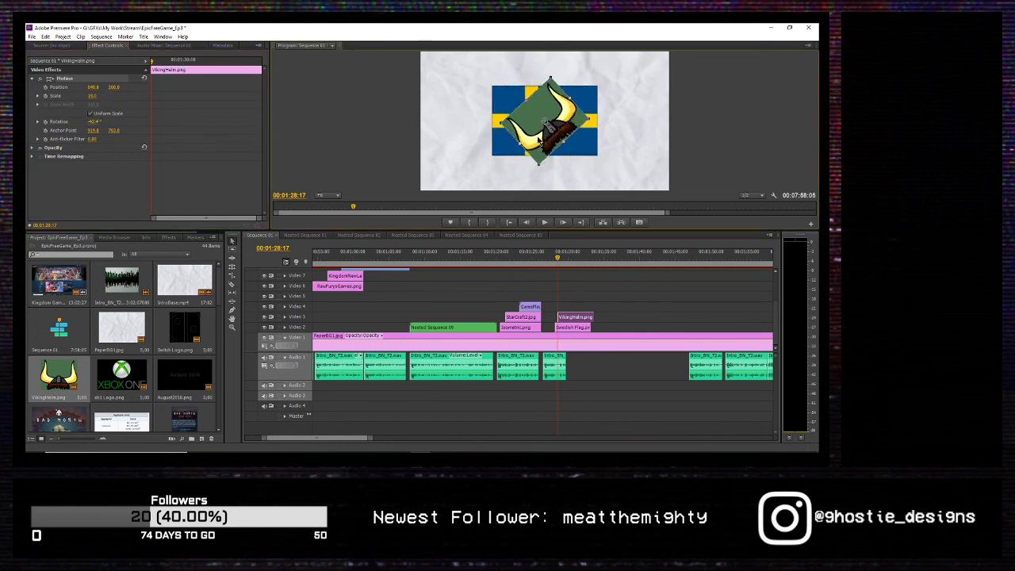
{"action": "left_click_drag", "start_coordinate": [546, 120], "coordinate": [500, 89]}
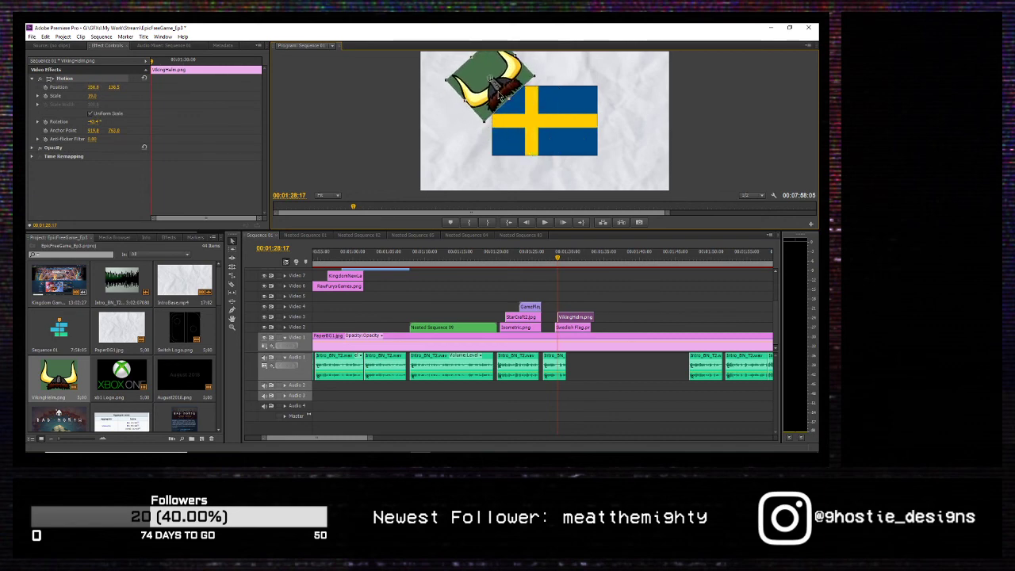
Step: Apply the Chroma Key effect to VikingHelm.png and sample its green background as the key color
{"action": "left_click", "coordinate": [169, 237]}
{"action": "left_click_drag", "start_coordinate": [70, 201], "coordinate": [72, 203]}
{"action": "left_click", "coordinate": [102, 173]}
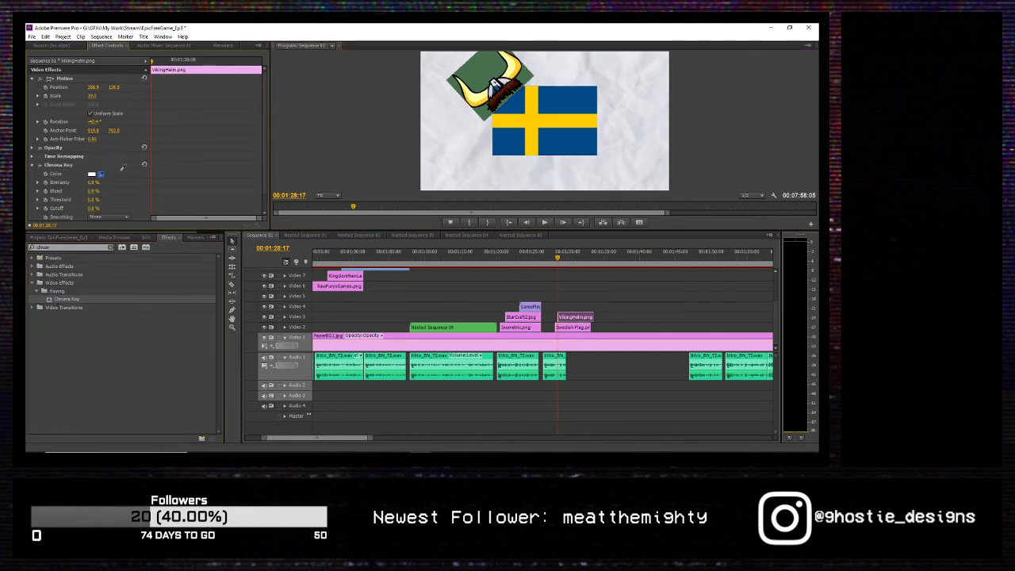
{"action": "left_click", "coordinate": [483, 71]}
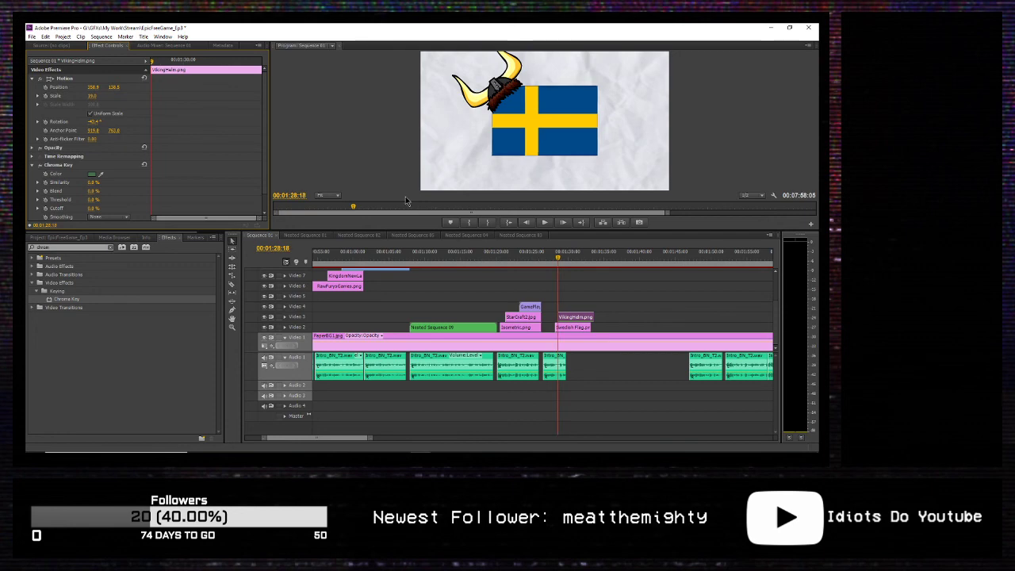
Step: Start Position keyframing on both VikingHelm.png and Swedish Flag.png at 00:01:28:27
{"action": "key", "text": "space"}
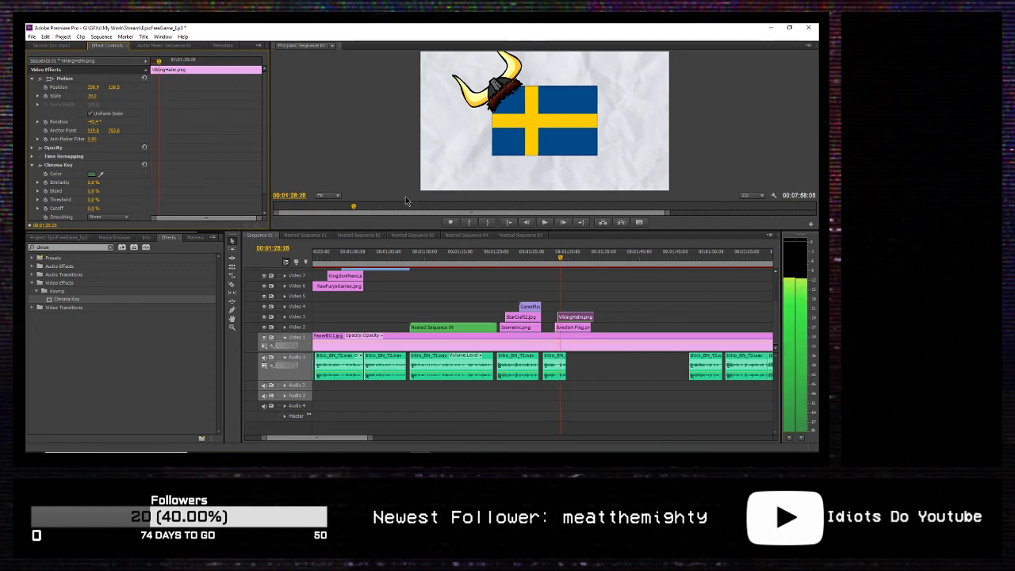
{"action": "key", "text": "Right"}
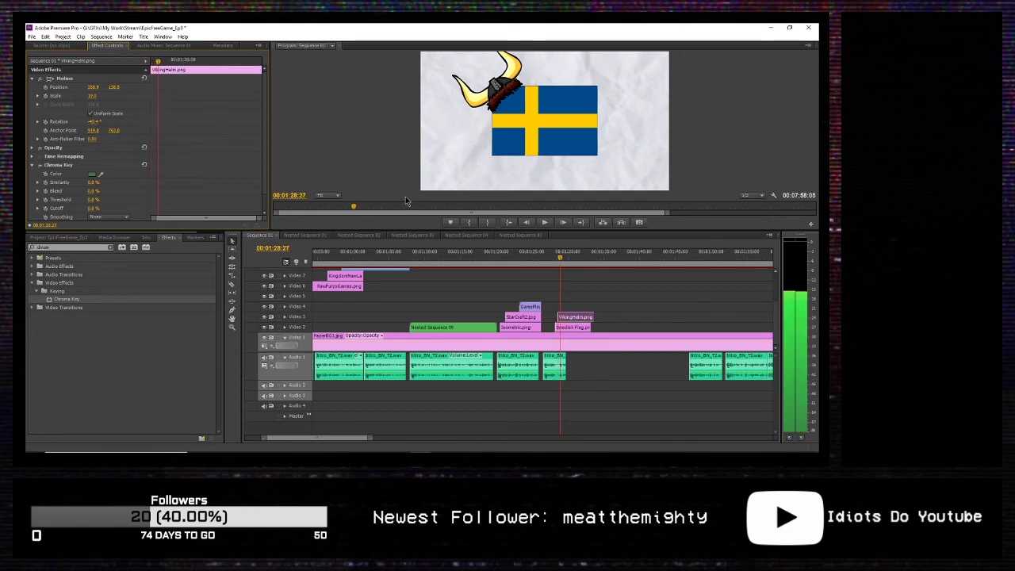
{"action": "left_click", "coordinate": [588, 319]}
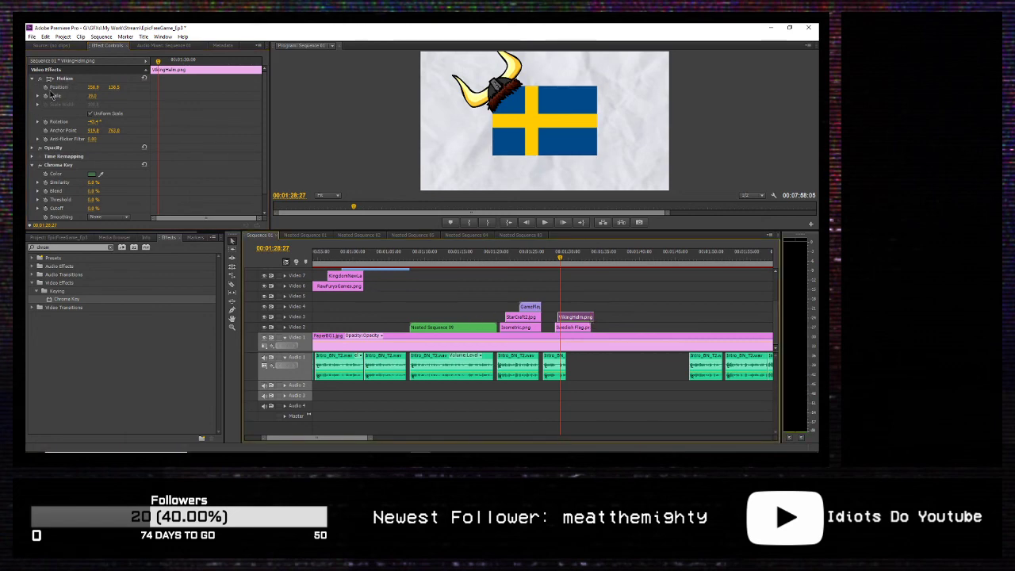
{"action": "left_click", "coordinate": [45, 87]}
{"action": "left_click", "coordinate": [564, 326]}
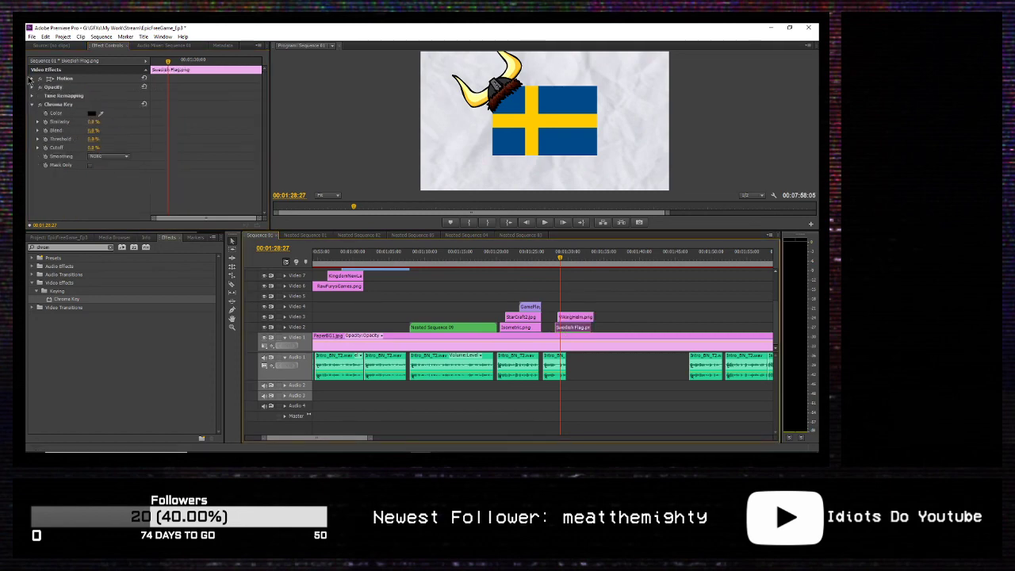
{"action": "left_click", "coordinate": [33, 79]}
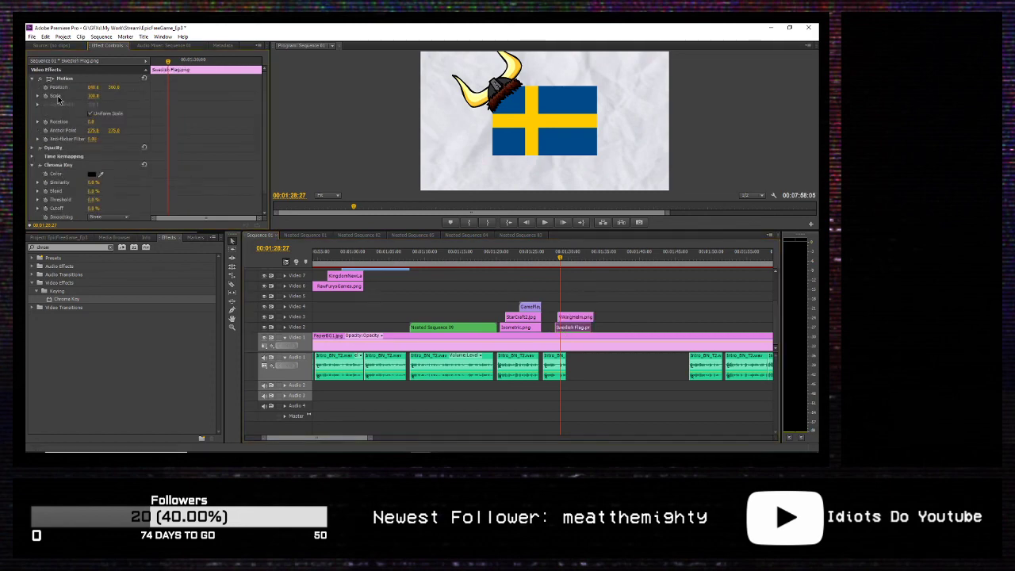
{"action": "left_click", "coordinate": [45, 87]}
Step: At 00:01:28:17, add a Position keyframe placing VikingHelm.png above the frame, and play the drop-in
{"action": "key", "text": "shift+Left"}
{"action": "key", "text": "shift+Left"}
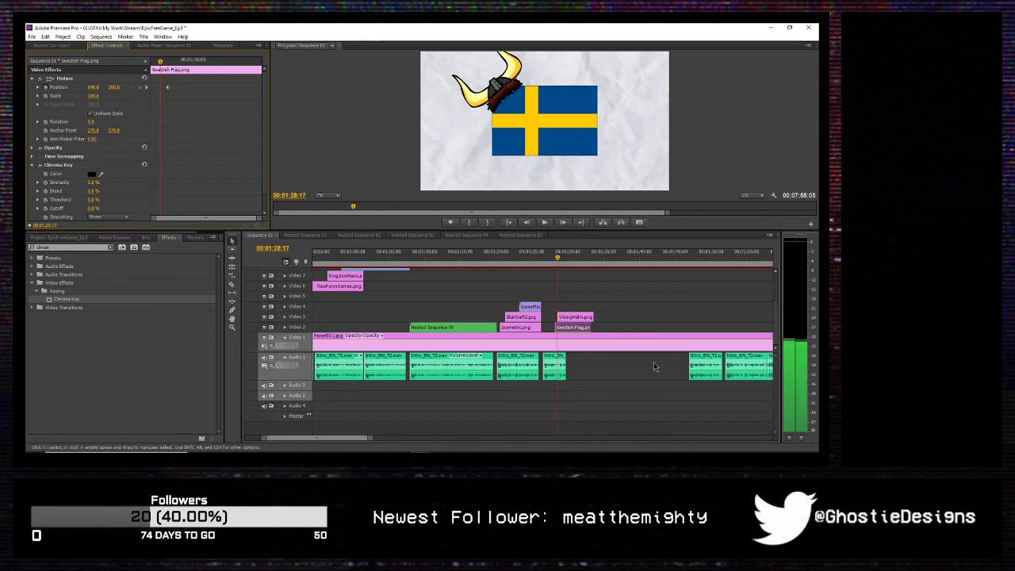
{"action": "left_click", "coordinate": [575, 317]}
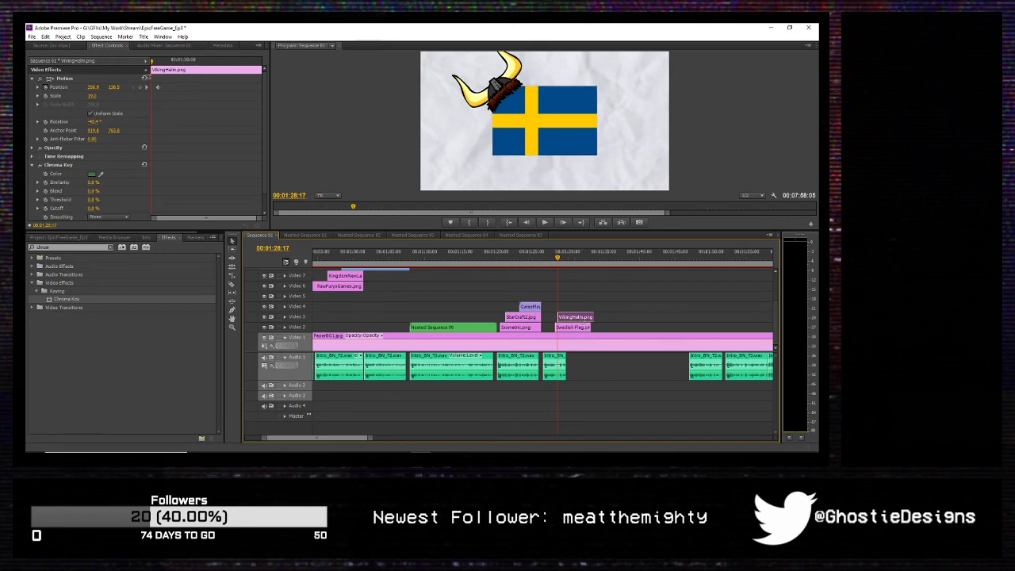
{"action": "left_click", "coordinate": [140, 87]}
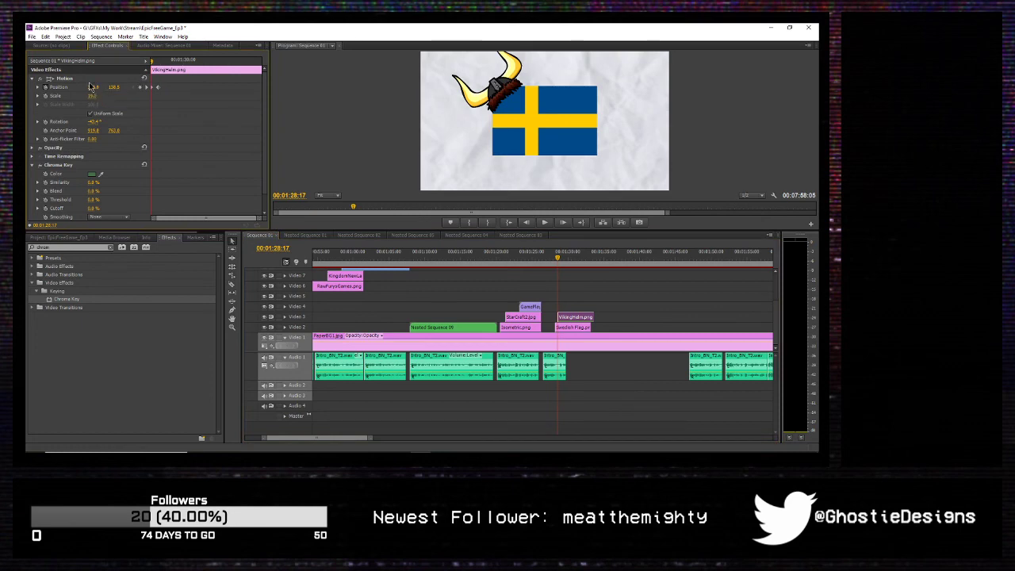
{"action": "left_click_drag", "start_coordinate": [114, 87], "coordinate": [33, 88]}
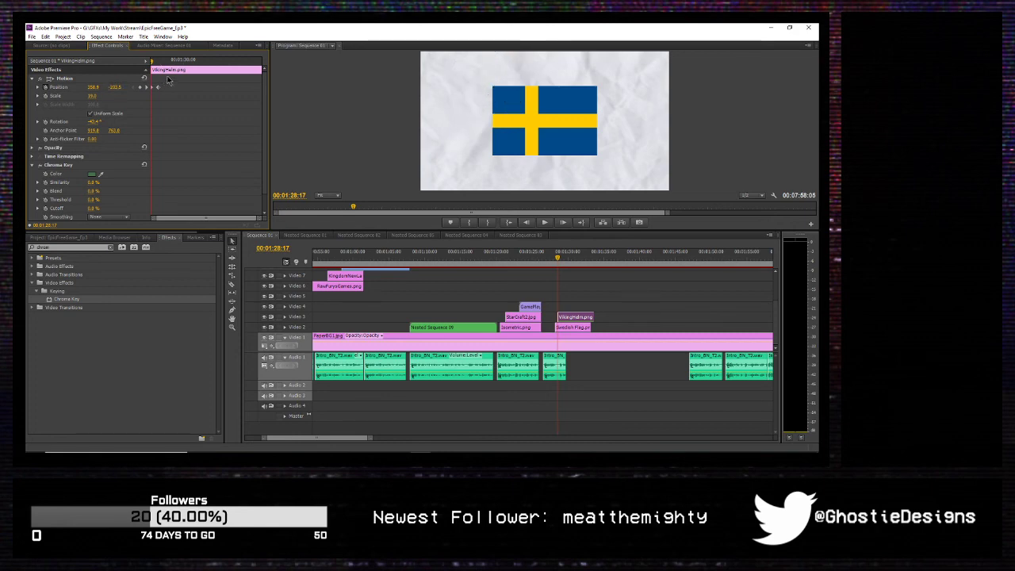
{"action": "key", "text": "space"}
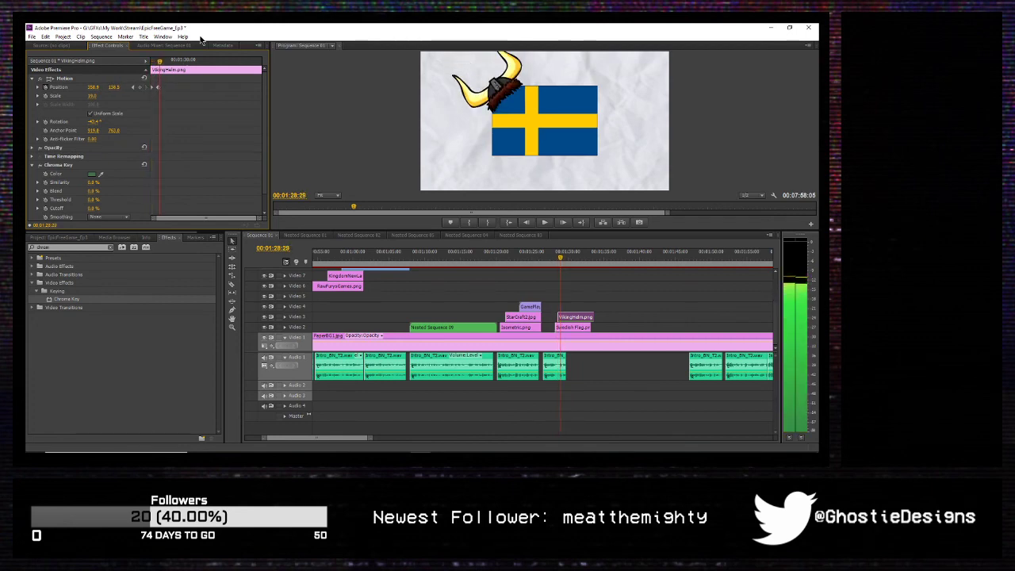
Step: Give VikingHelm.png a small bounce with vertical Position keyframes of 148.5 at 00:01:28:29 and 138.5 at 00:01:29:02
{"action": "left_click", "coordinate": [116, 87]}
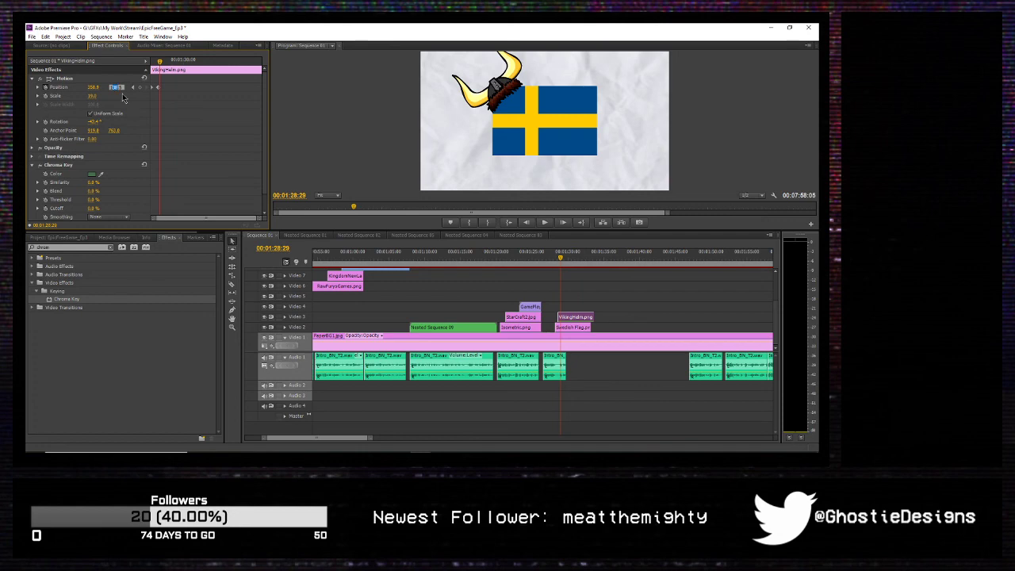
{"action": "key", "text": "Left"}
{"action": "key", "text": "Return"}
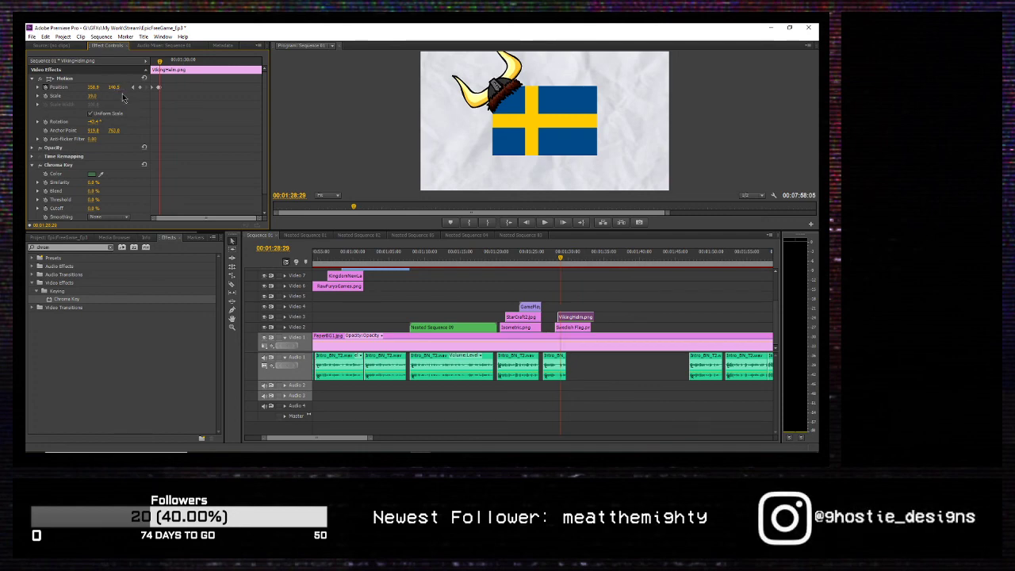
{"action": "left_click", "coordinate": [148, 88]}
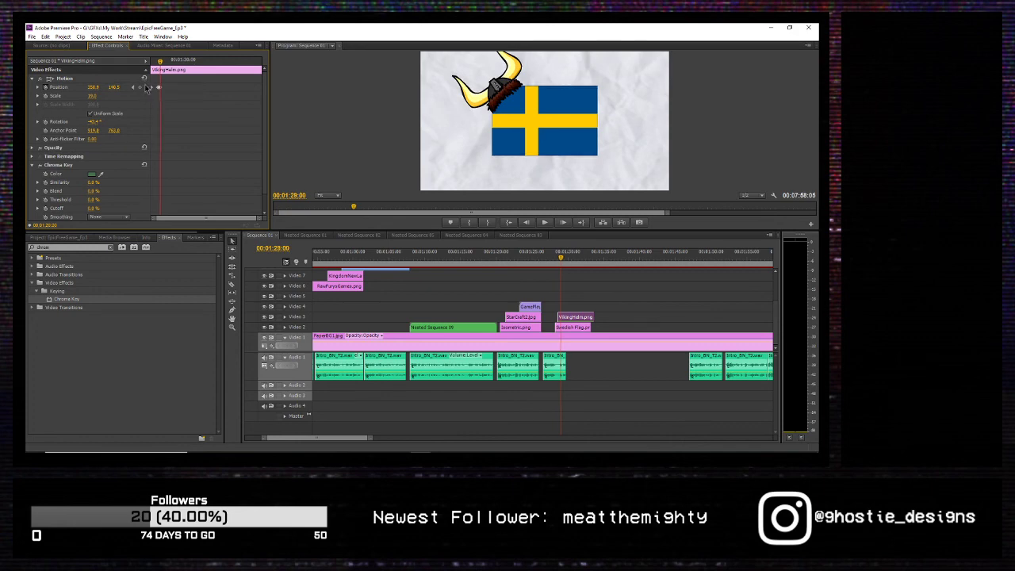
{"action": "key", "text": "Right"}
{"action": "left_click", "coordinate": [116, 87]}
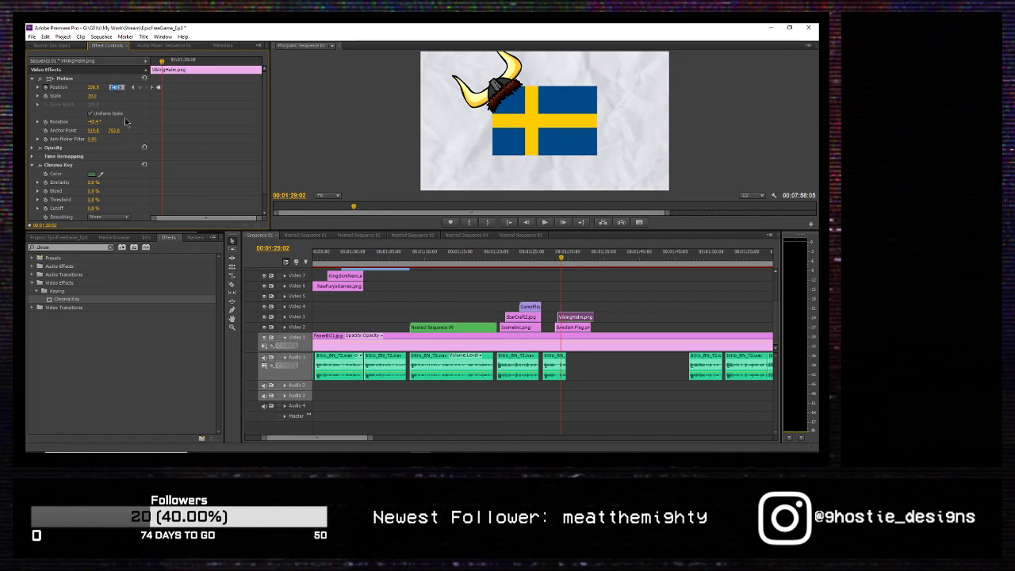
{"action": "key", "text": "Right"}
{"action": "key", "text": "Return"}
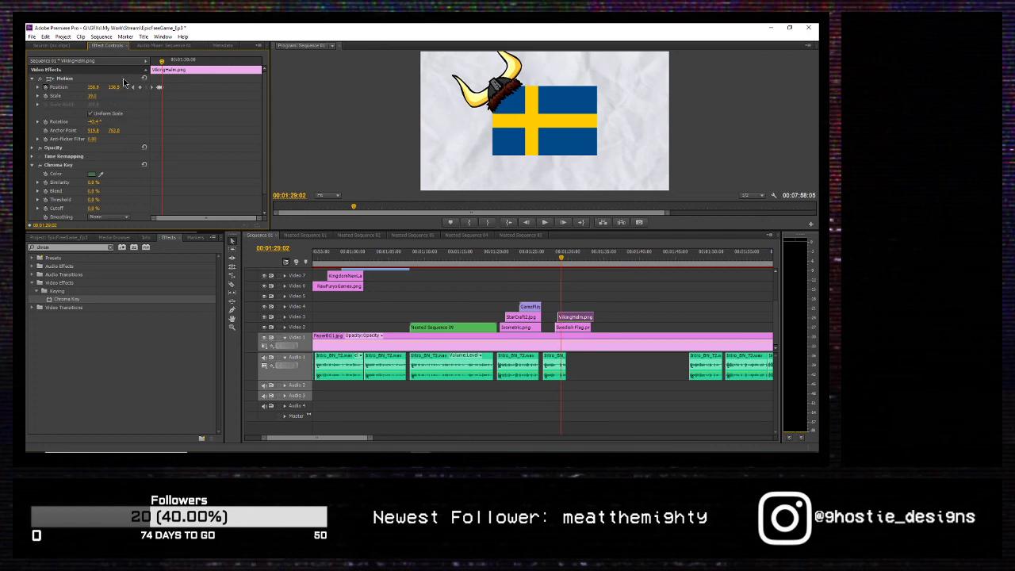
Step: Match the helmet's bounce timing by editing the vertical Position of Swedish Flag.png at 00:01:28:29
{"action": "left_click", "coordinate": [571, 330]}
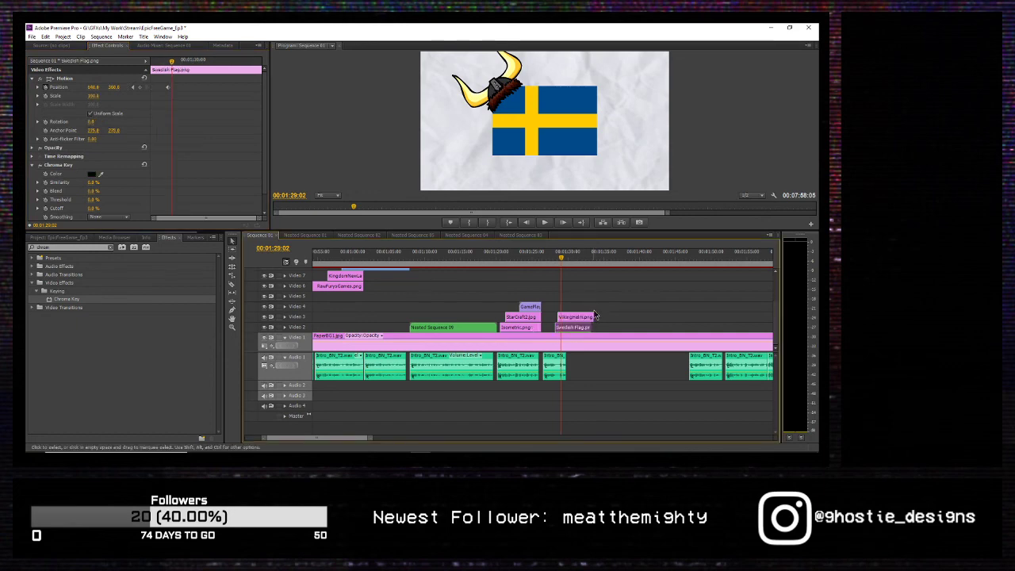
{"action": "left_click", "coordinate": [593, 316]}
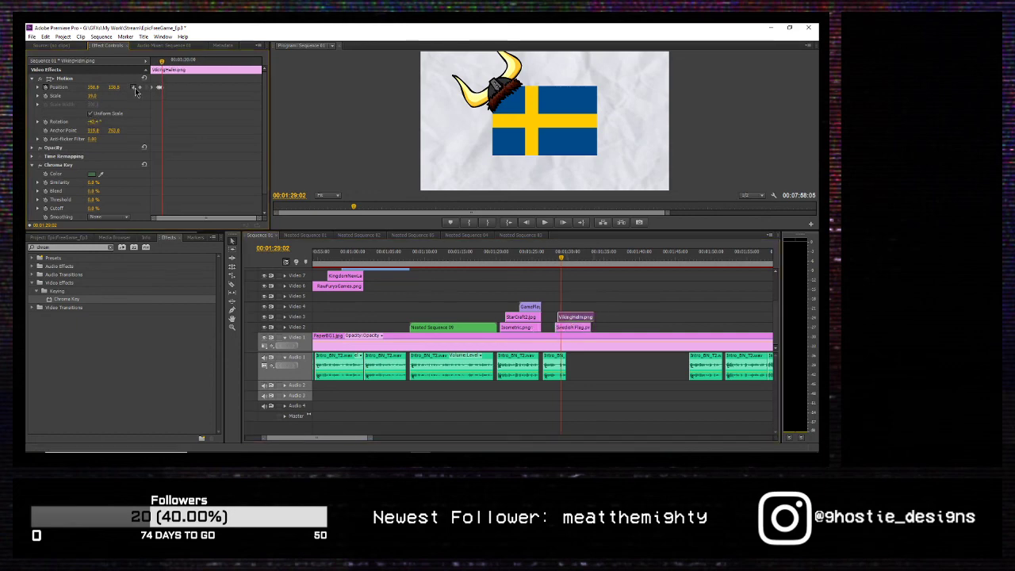
{"action": "left_click", "coordinate": [135, 89]}
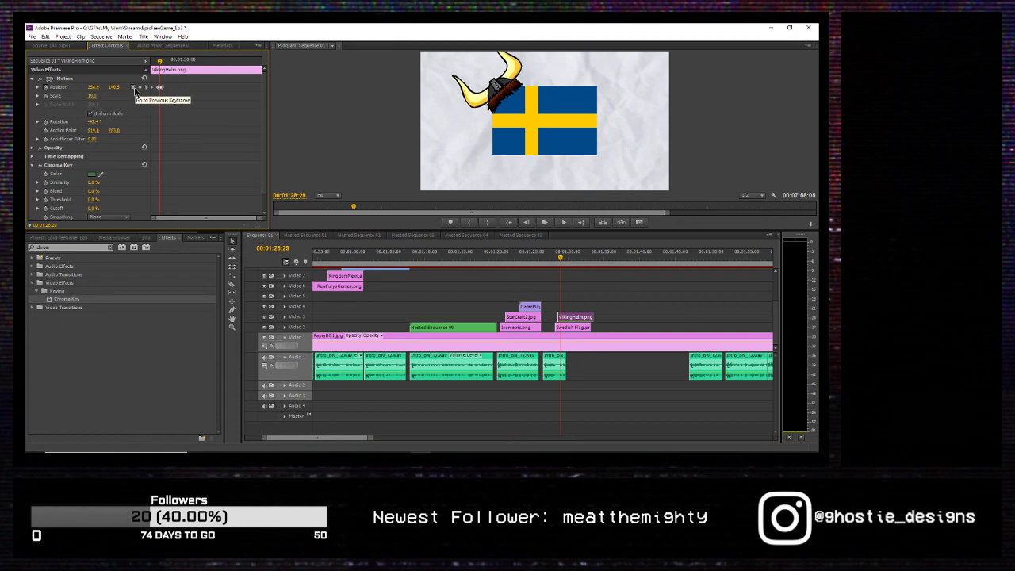
{"action": "left_click", "coordinate": [135, 88]}
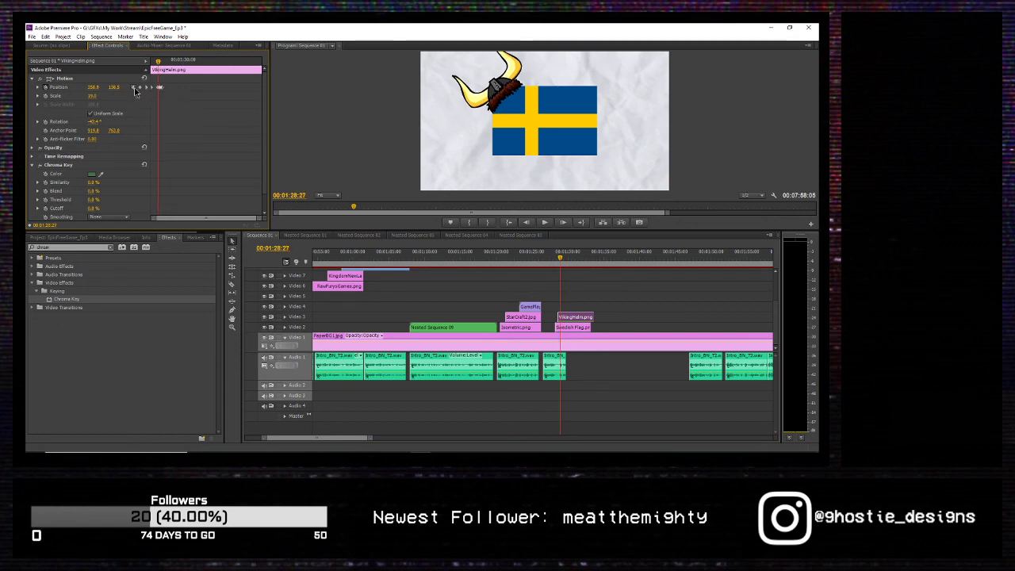
{"action": "left_click", "coordinate": [577, 329]}
{"action": "left_click", "coordinate": [575, 318]}
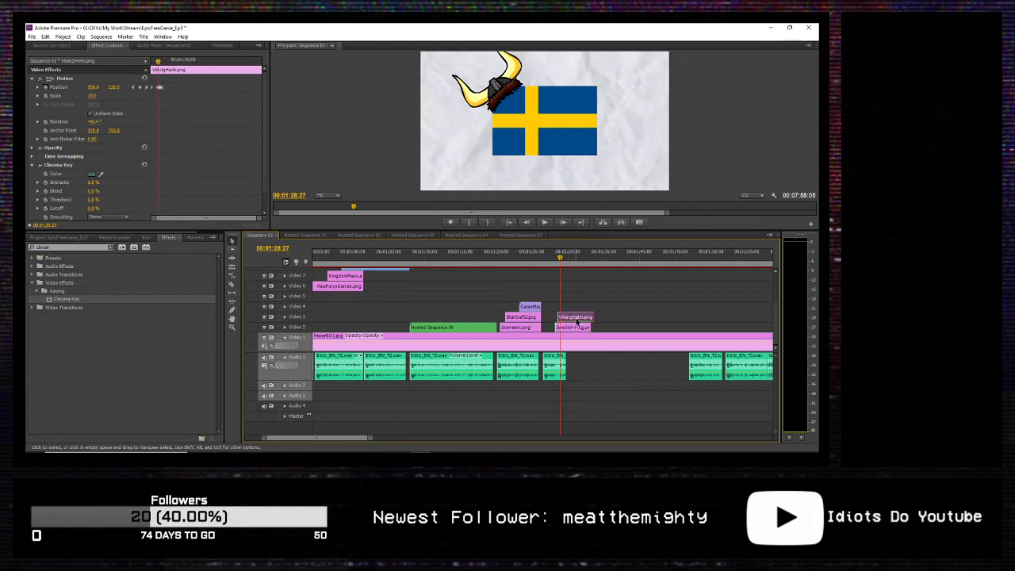
{"action": "left_click", "coordinate": [146, 89]}
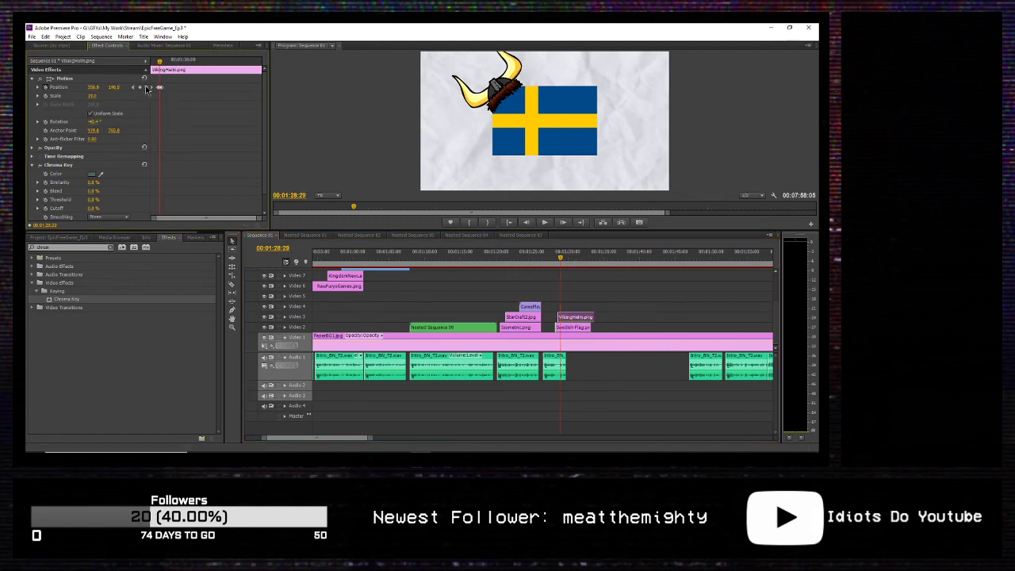
{"action": "left_click", "coordinate": [575, 328]}
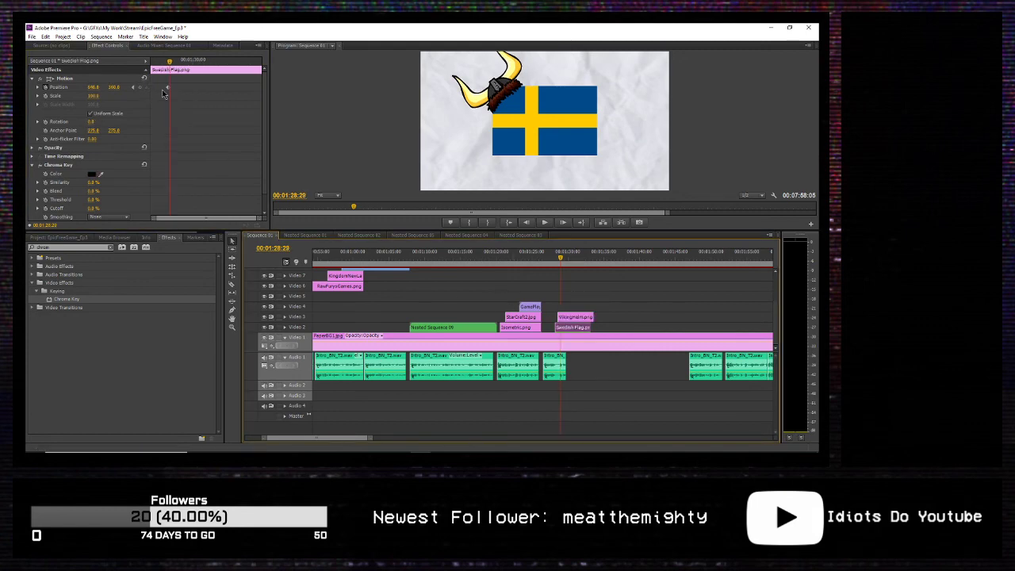
{"action": "left_click", "coordinate": [115, 88]}
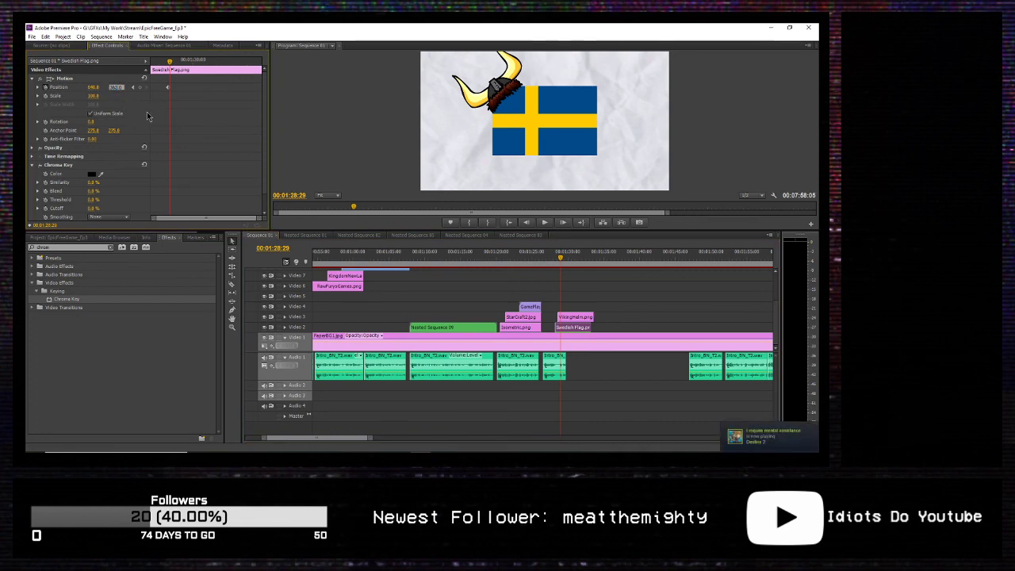
Step: At 00:01:29:02, add a Position keyframe on Swedish Flag.png with a vertical value of 360
{"action": "left_click", "coordinate": [569, 318]}
{"action": "left_click", "coordinate": [148, 87]}
{"action": "left_click", "coordinate": [571, 328]}
{"action": "left_click", "coordinate": [115, 87]}
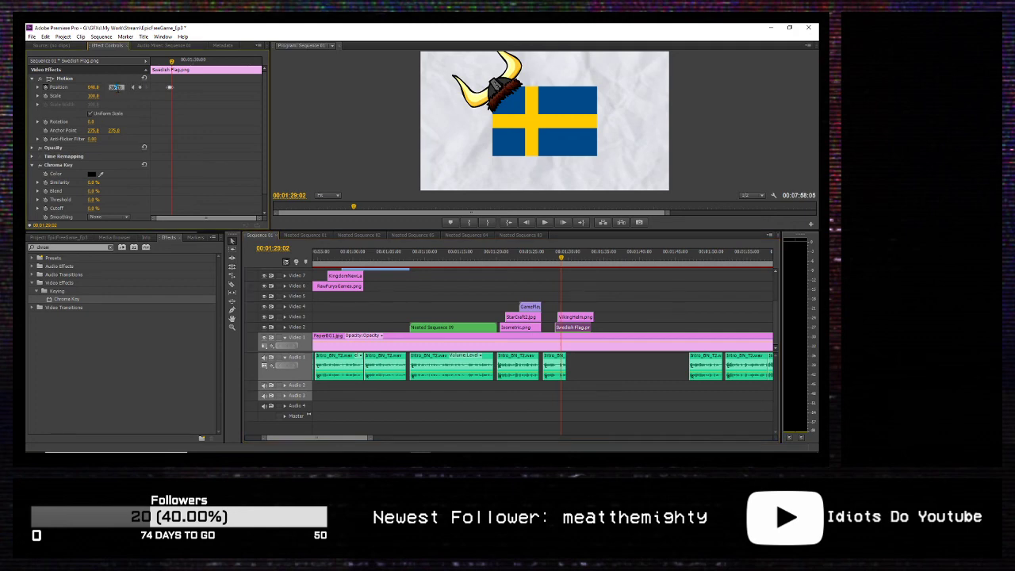
{"action": "type", "text": "360"}
{"action": "key", "text": "Return"}
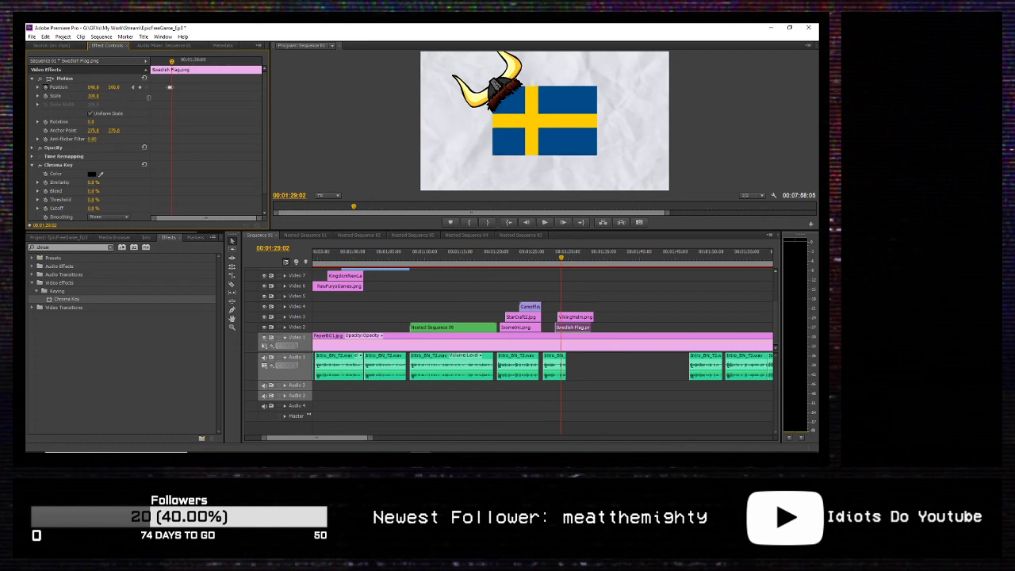
Step: Step back before the helmet drop and play back the helmet and flag bounce
{"action": "key", "text": "Left"}
{"action": "key", "text": "Left"}
{"action": "key", "text": "Left"}
{"action": "key", "text": "Left"}
{"action": "key", "text": "Left"}
{"action": "key", "text": "Left"}
{"action": "key", "text": "Left"}
{"action": "key", "text": "Left"}
{"action": "key", "text": "Left"}
{"action": "key", "text": "Left"}
{"action": "key", "text": "Left"}
{"action": "key", "text": "Left"}
{"action": "key", "text": "Left"}
{"action": "key", "text": "Left"}
{"action": "key", "text": "Left"}
{"action": "key", "text": "Left"}
{"action": "key", "text": "Left"}
{"action": "key", "text": "Left"}
{"action": "key", "text": "Left"}
{"action": "key", "text": "Left"}
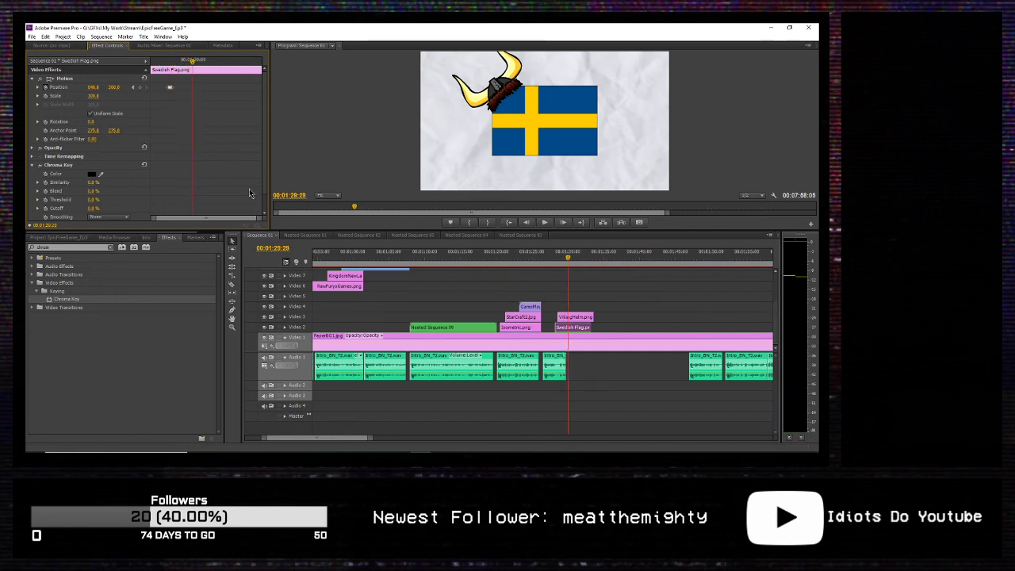
Step: Move the next Intro_BN_T2.wav narration clip up to 00:01:29:29 and play across the join with the previous clip
{"action": "left_click_drag", "start_coordinate": [701, 360], "coordinate": [579, 359]}
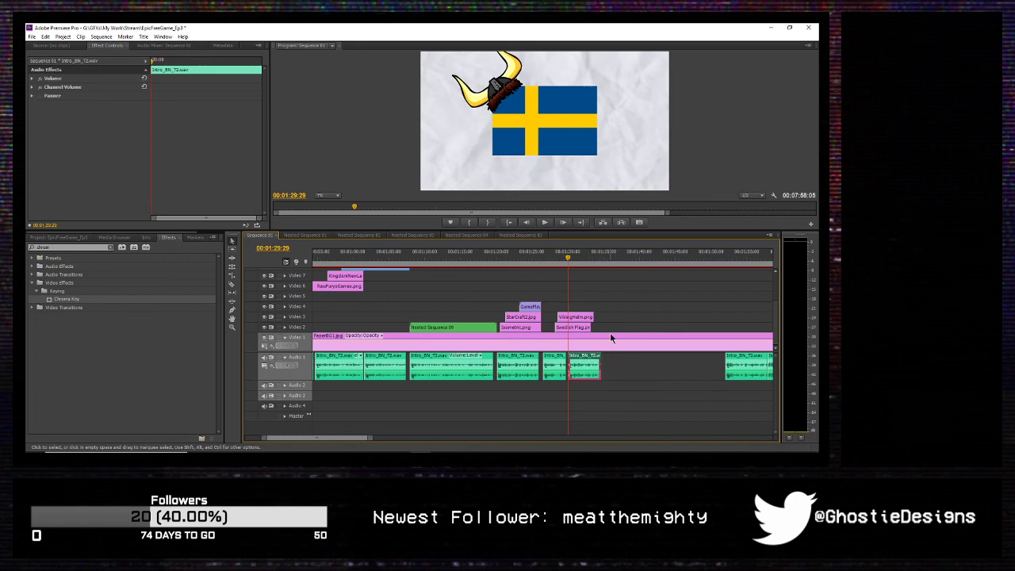
{"action": "key", "text": "space"}
{"action": "key", "text": "space"}
{"action": "key", "text": "Left"}
{"action": "key", "text": "Left"}
{"action": "key", "text": "Left"}
{"action": "key", "text": "Left"}
{"action": "key", "text": "Left"}
{"action": "key", "text": "Left"}
{"action": "key", "text": "Left"}
{"action": "key", "text": "Left"}
{"action": "key", "text": "Left"}
{"action": "key", "text": "Left"}
{"action": "key", "text": "Left"}
{"action": "key", "text": "Left"}
{"action": "key", "text": "Left"}
{"action": "key", "text": "Left"}
{"action": "key", "text": "Left"}
{"action": "key", "text": "Left"}
{"action": "key", "text": "Left"}
{"action": "key", "text": "Left"}
{"action": "key", "text": "Left"}
{"action": "key", "text": "Left"}
{"action": "key", "text": "Left"}
{"action": "key", "text": "Left"}
{"action": "key", "text": "Left"}
{"action": "key", "text": "Left"}
{"action": "key", "text": "Left"}
{"action": "key", "text": "Left"}
{"action": "key", "text": "Left"}
{"action": "key", "text": "Left"}
{"action": "key", "text": "Left"}
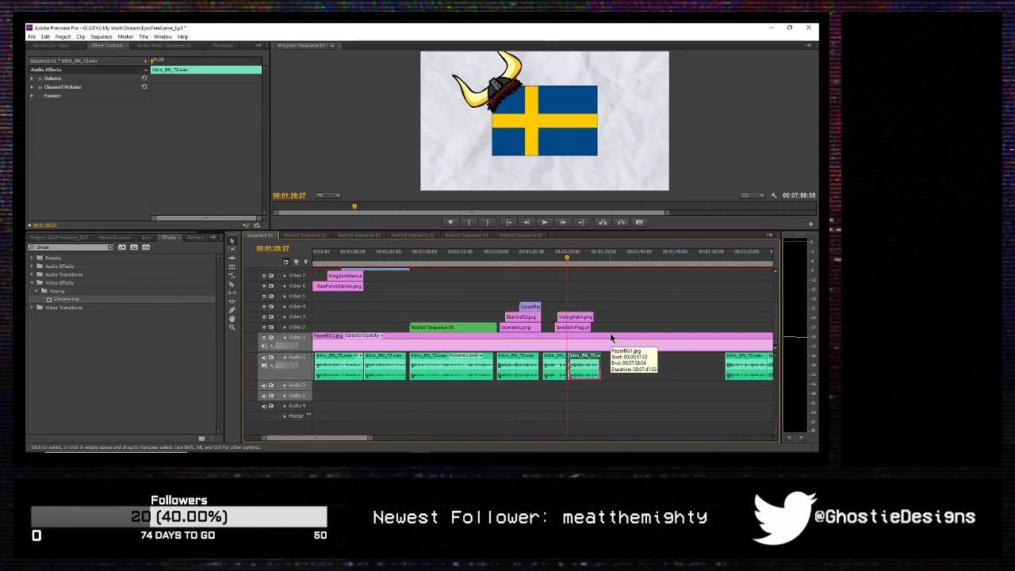
{"action": "key", "text": "space"}
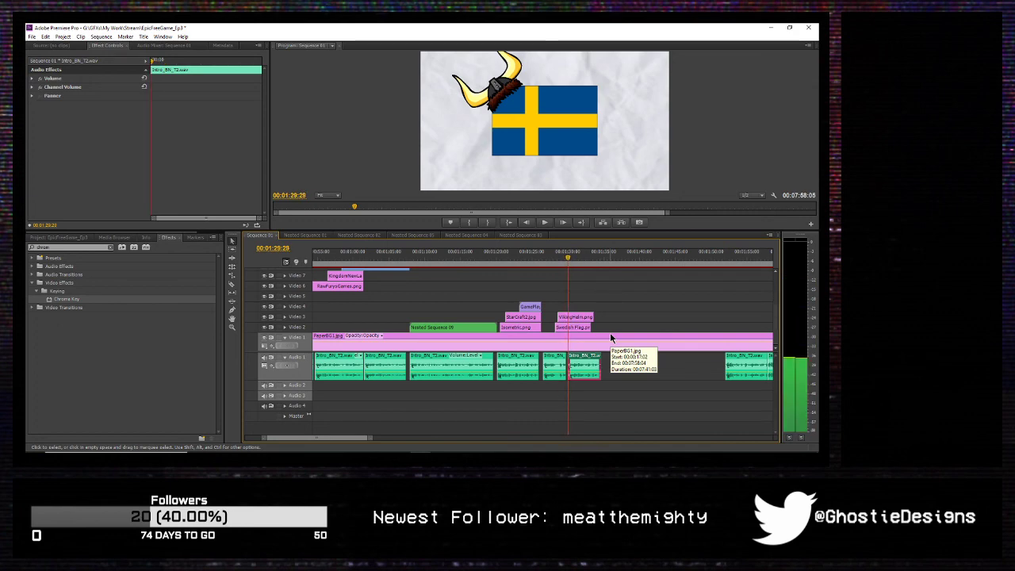
Step: Cut VikingHelm.png and Swedish Flag.png at 00:01:29:29 and delete the parts after the cut
{"action": "key", "text": "c"}
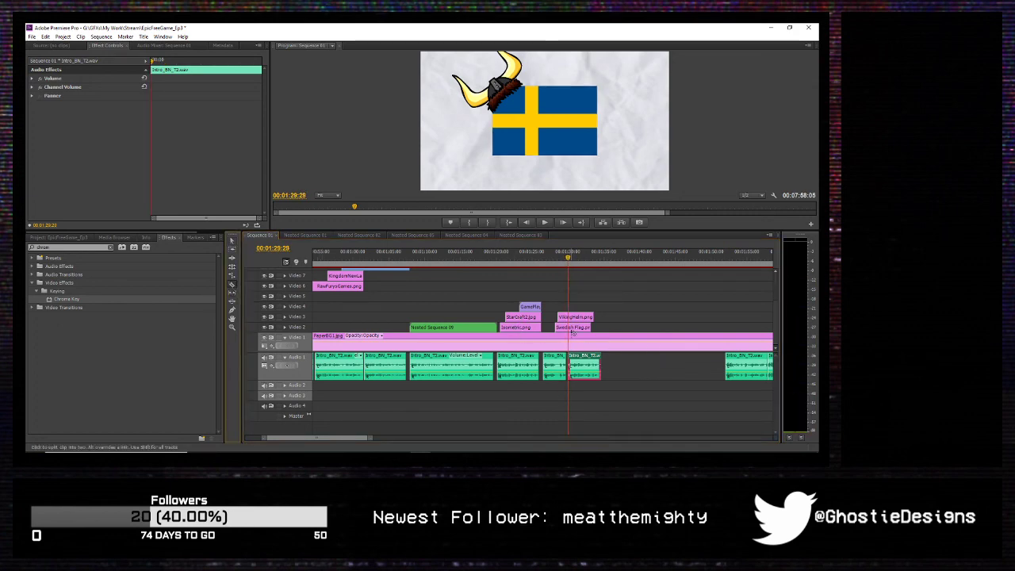
{"action": "left_click", "coordinate": [567, 327]}
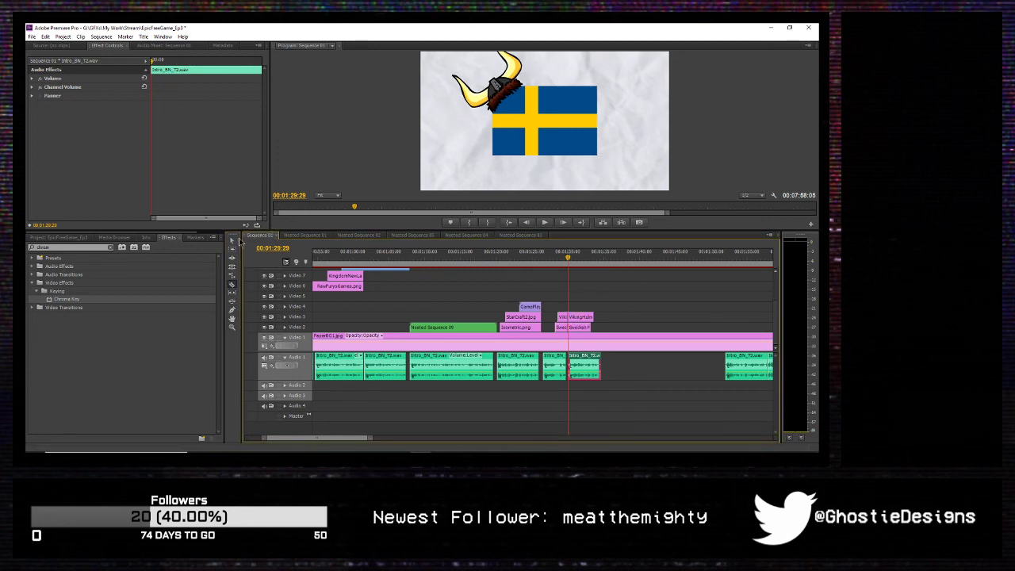
{"action": "left_click", "coordinate": [233, 240]}
{"action": "left_click_drag", "start_coordinate": [603, 338], "coordinate": [591, 321]}
{"action": "key", "text": "Delete"}
Step: Listen to the narration following the flag clip and return the playhead to 00:01:30:04
{"action": "key", "text": "space"}
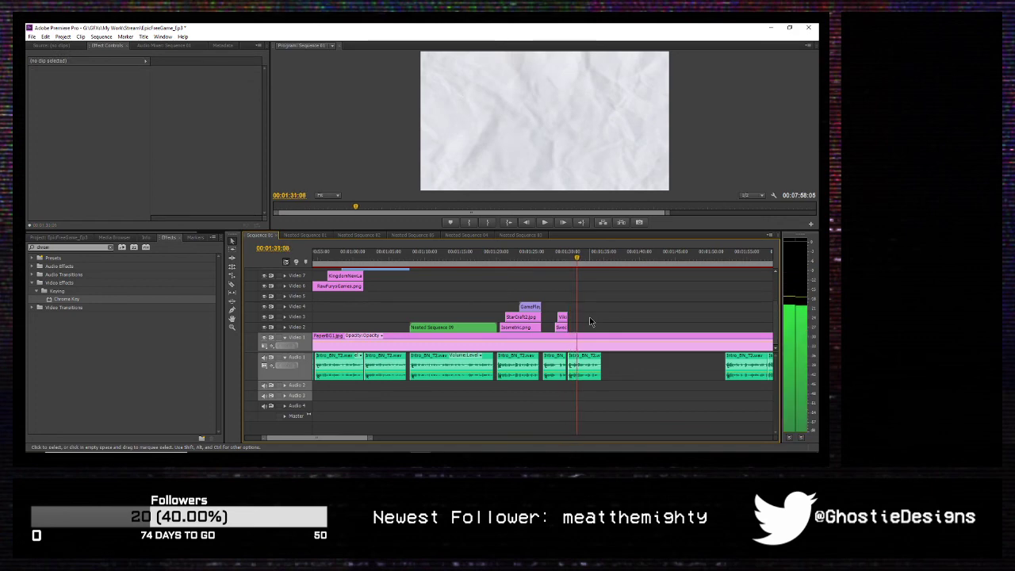
{"action": "key", "text": "Left"}
{"action": "key", "text": "Left"}
{"action": "key", "text": "Left"}
{"action": "key", "text": "Left"}
{"action": "key", "text": "Left"}
{"action": "key", "text": "Left"}
{"action": "key", "text": "Left"}
{"action": "key", "text": "Left"}
{"action": "key", "text": "Left"}
{"action": "key", "text": "Left"}
{"action": "key", "text": "Left"}
{"action": "key", "text": "Left"}
{"action": "key", "text": "Left"}
{"action": "key", "text": "Left"}
{"action": "key", "text": "Left"}
{"action": "key", "text": "Left"}
{"action": "key", "text": "Left"}
{"action": "key", "text": "Left"}
{"action": "key", "text": "Left"}
{"action": "key", "text": "Left"}
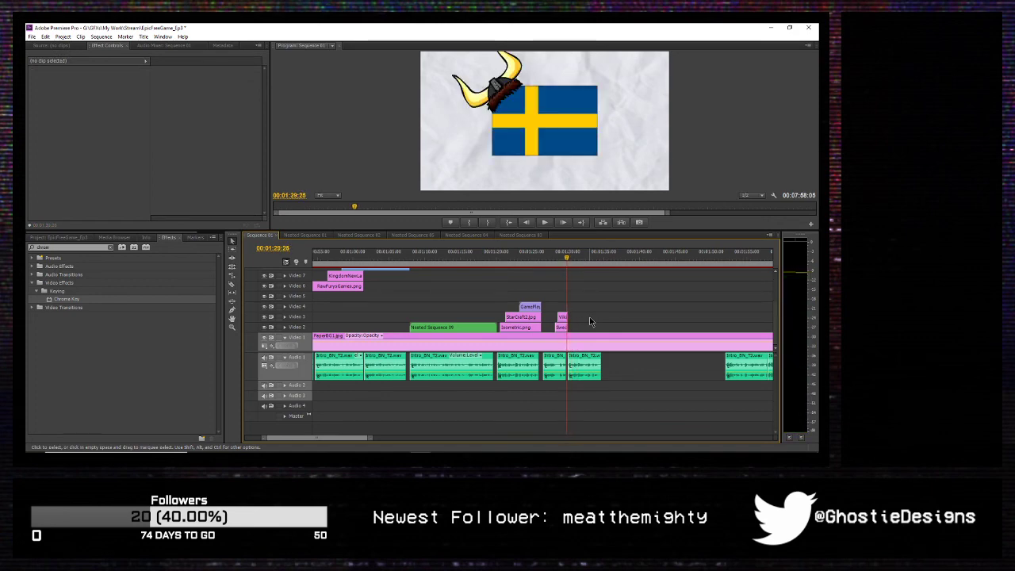
{"action": "key", "text": "Right"}
{"action": "key", "text": "space"}
Step: Place GamePlayGif2.gif from the project files on Video 2 directly after Swedish Flag.png
{"action": "left_click", "coordinate": [55, 237]}
{"action": "scroll", "coordinate": [127, 386], "scroll_direction": "down", "scroll_amount": 2}
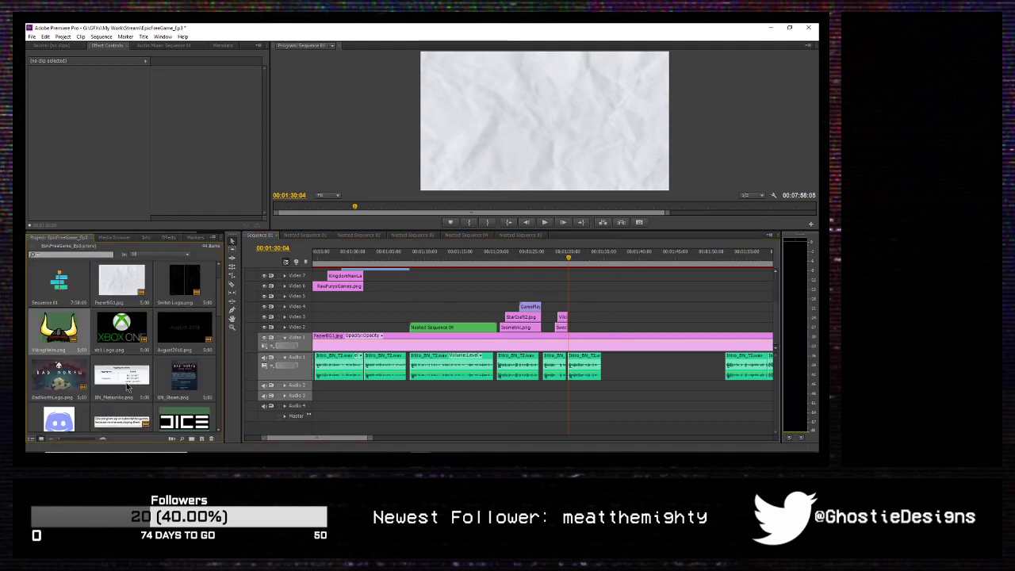
{"action": "scroll", "coordinate": [127, 387], "scroll_direction": "down", "scroll_amount": 1}
{"action": "scroll", "coordinate": [126, 383], "scroll_direction": "down", "scroll_amount": 1}
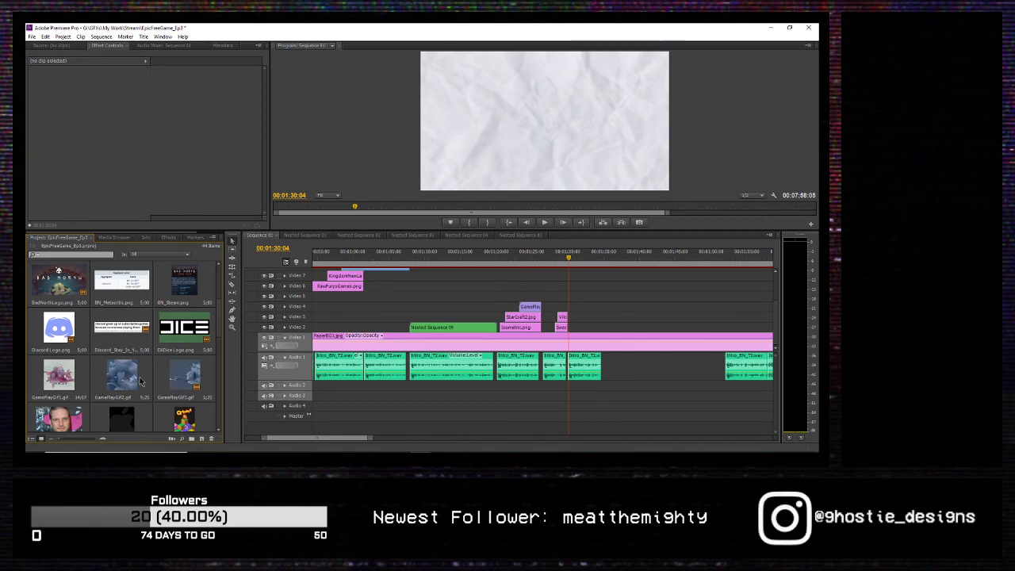
{"action": "left_click_drag", "start_coordinate": [121, 381], "coordinate": [578, 335]}
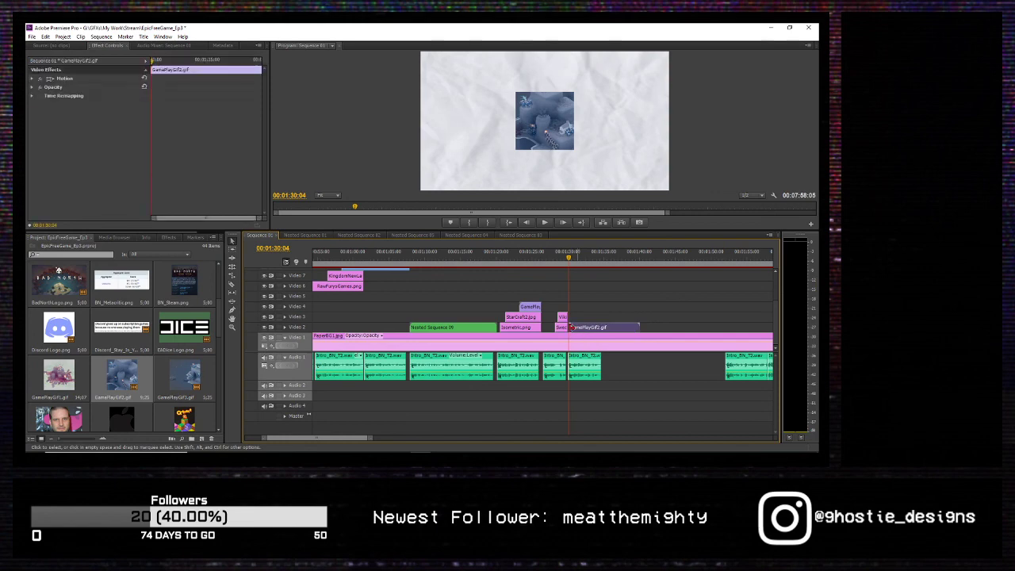
Step: Scale GamePlayGif2.gif up to about 180%
{"action": "left_click", "coordinate": [35, 80]}
{"action": "left_click", "coordinate": [33, 80]}
{"action": "left_click_drag", "start_coordinate": [93, 96], "coordinate": [126, 96]}
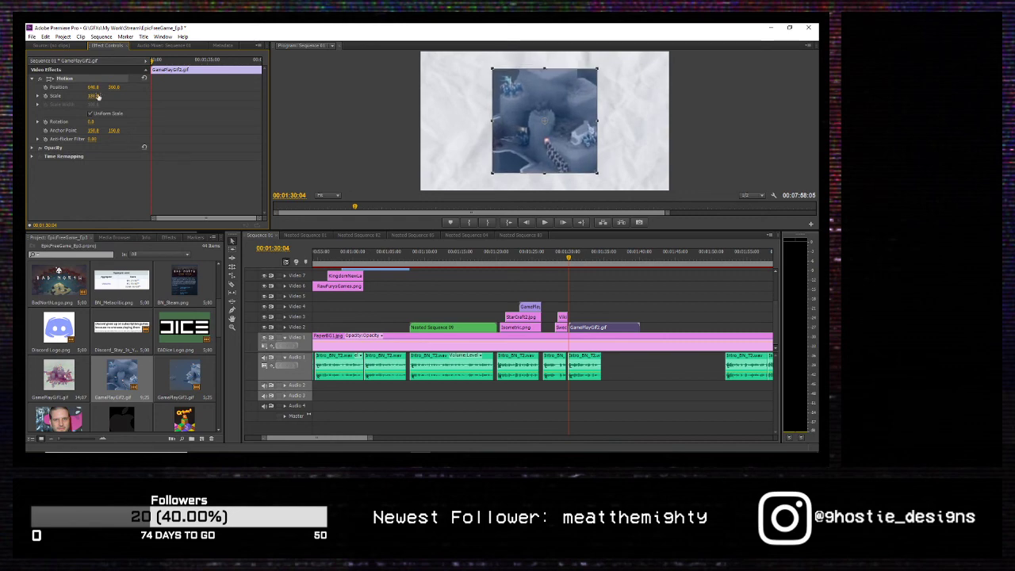
Step: Play the narration, move the next Intro_BN_T2.wav clip to 00:01:35:01, and place the following clip directly behind it
{"action": "key", "text": "space"}
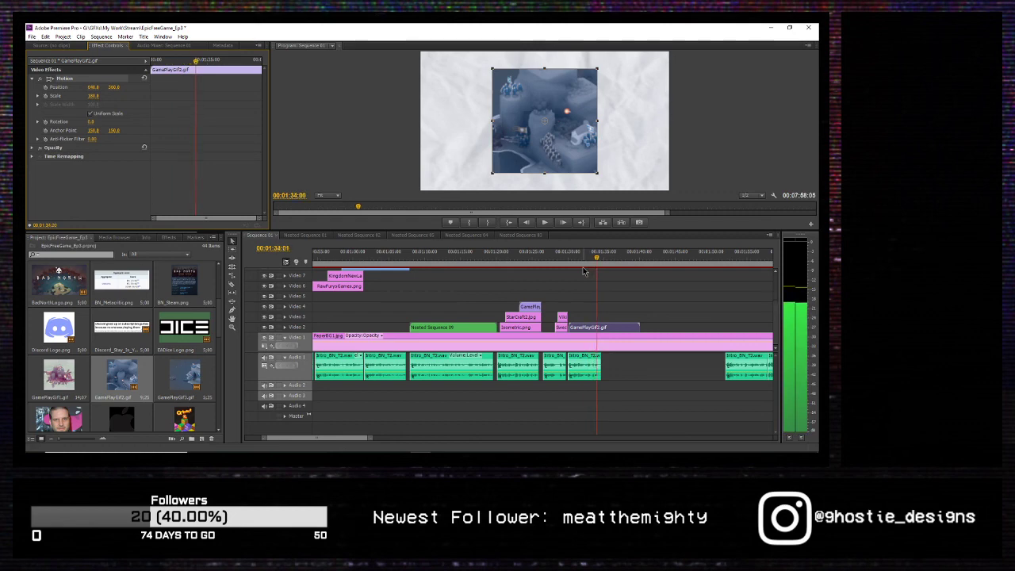
{"action": "mouse_move", "coordinate": [597, 261]}
{"action": "left_mouse_down"}
{"action": "mouse_move", "coordinate": [547, 260]}
{"action": "mouse_move", "coordinate": [606, 272]}
{"action": "left_mouse_up"}
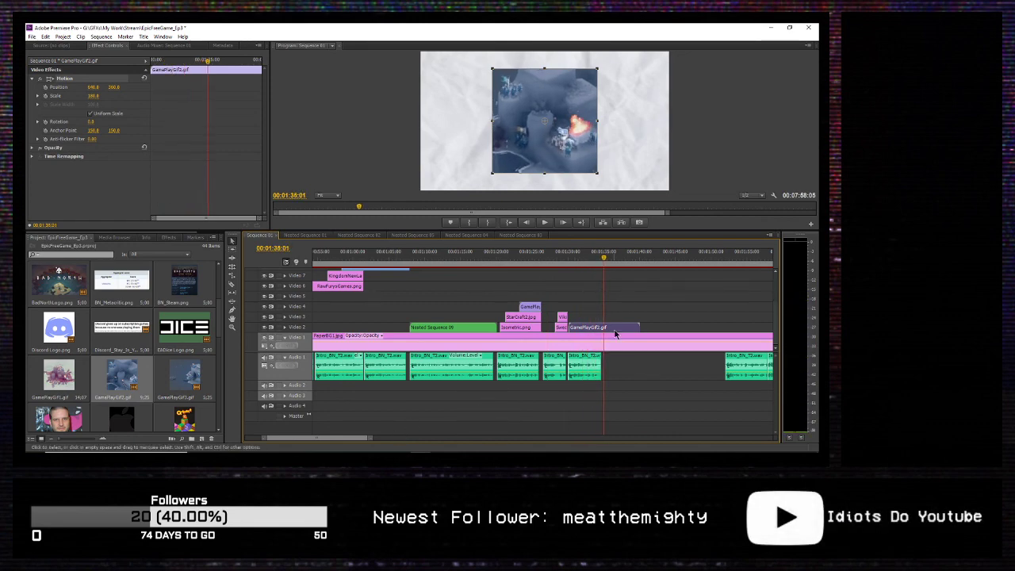
{"action": "left_click", "coordinate": [751, 361]}
{"action": "left_click_drag", "start_coordinate": [678, 363], "coordinate": [631, 363]}
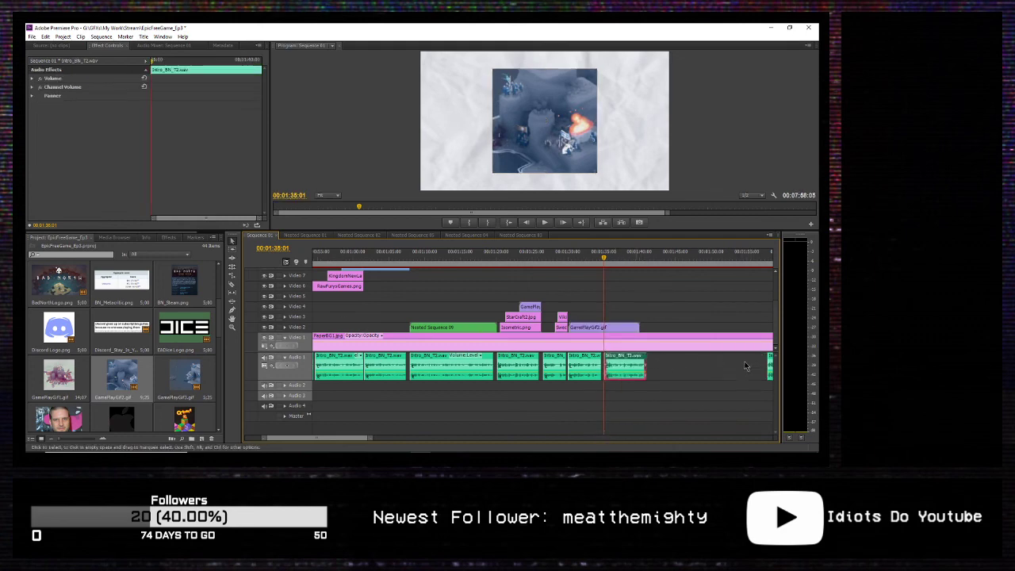
{"action": "left_click_drag", "start_coordinate": [773, 363], "coordinate": [652, 365]}
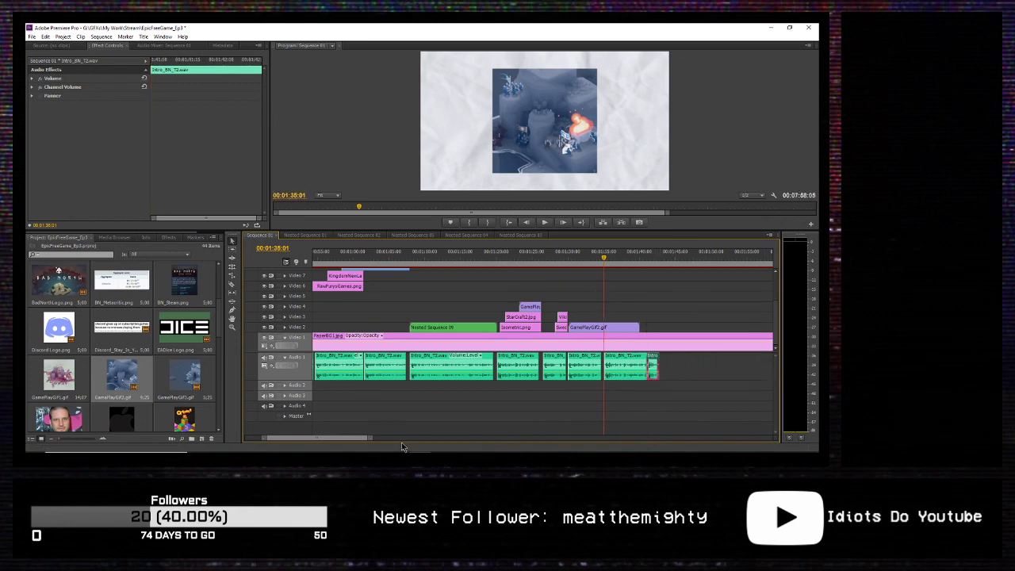
Step: Animate GamePlayGif2.gif moving up out of the frame with Position keyframes at 00:01:38:04 and 00:01:38:26
{"action": "mouse_move", "coordinate": [370, 437]}
{"action": "left_mouse_down"}
{"action": "mouse_move", "coordinate": [391, 438]}
{"action": "mouse_move", "coordinate": [380, 436]}
{"action": "left_mouse_up"}
{"action": "key", "text": "space"}
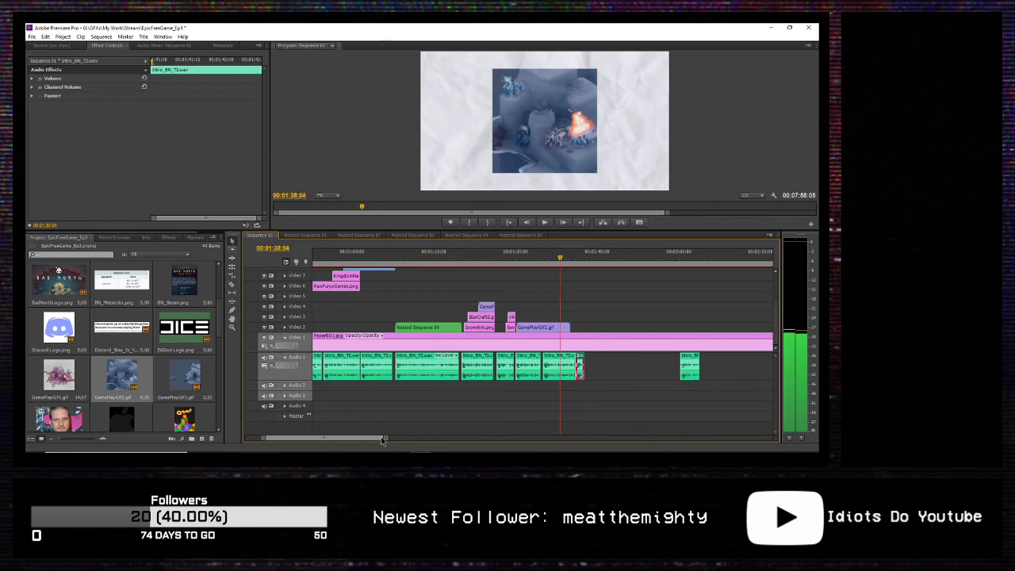
{"action": "key", "text": "space"}
{"action": "left_click", "coordinate": [529, 333]}
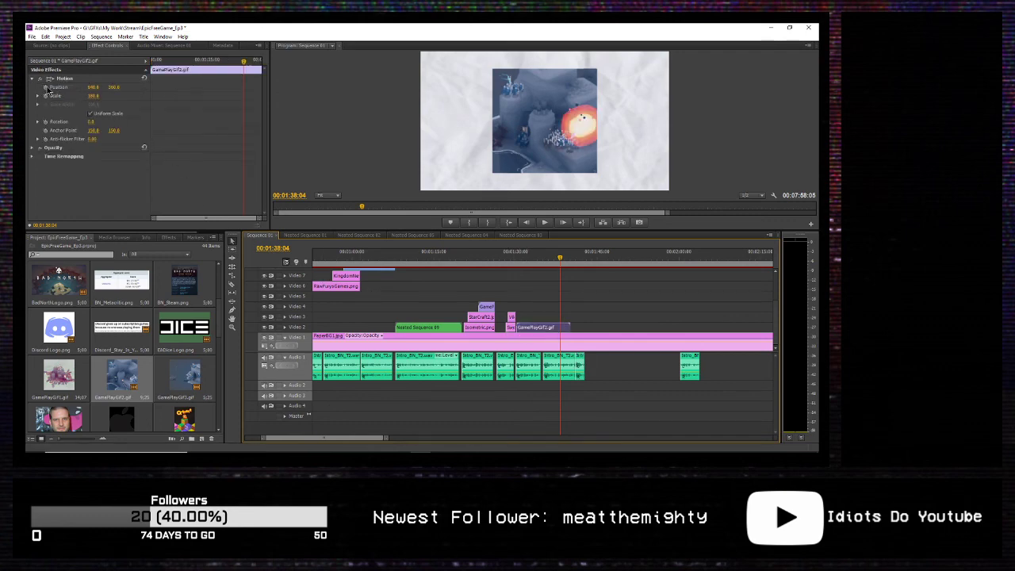
{"action": "left_click", "coordinate": [45, 87]}
{"action": "key", "text": "space"}
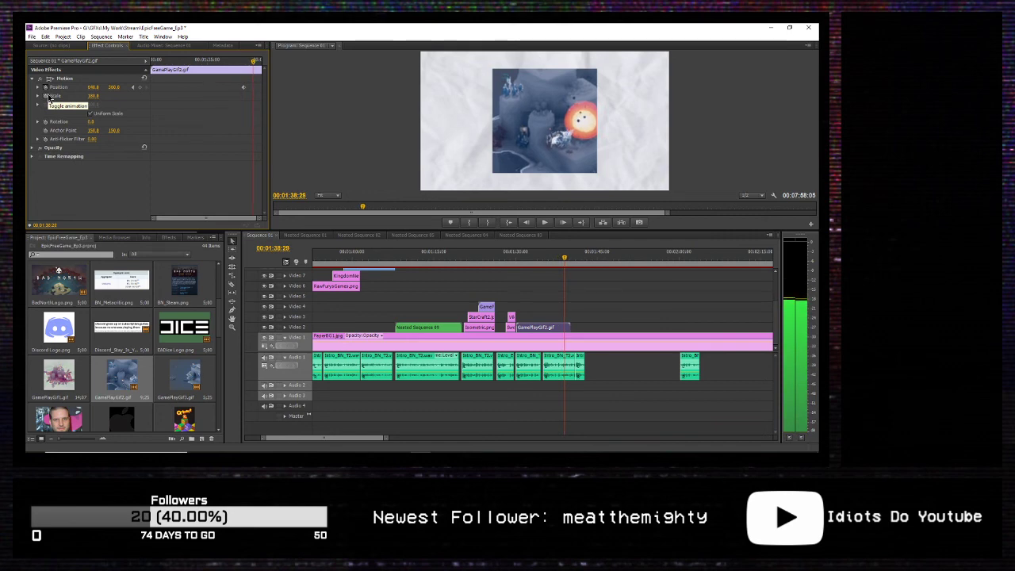
{"action": "left_click", "coordinate": [140, 88]}
{"action": "left_click_drag", "start_coordinate": [111, 88], "coordinate": [64, 87]}
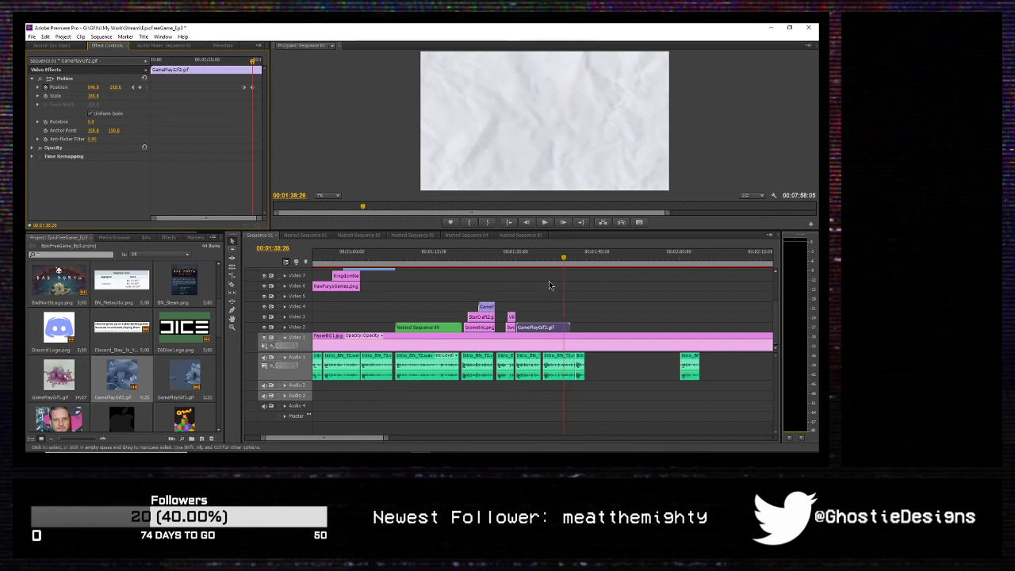
Step: Cut GamePlayGif2.gif at 00:01:38:27, delete the remainder, and play back its exit
{"action": "left_click", "coordinate": [231, 284]}
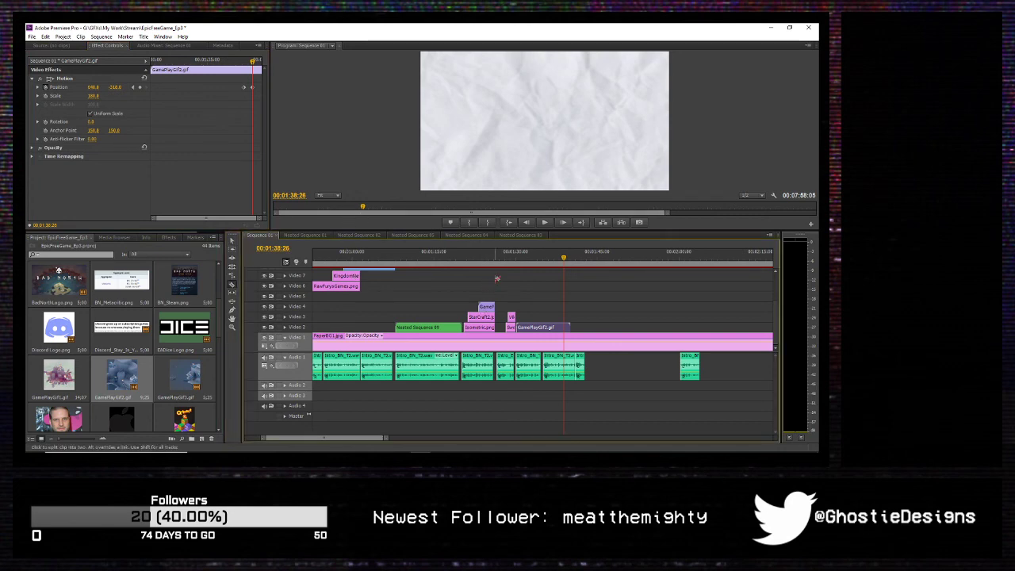
{"action": "key", "text": "Right"}
{"action": "left_click", "coordinate": [566, 330]}
{"action": "key", "text": "v"}
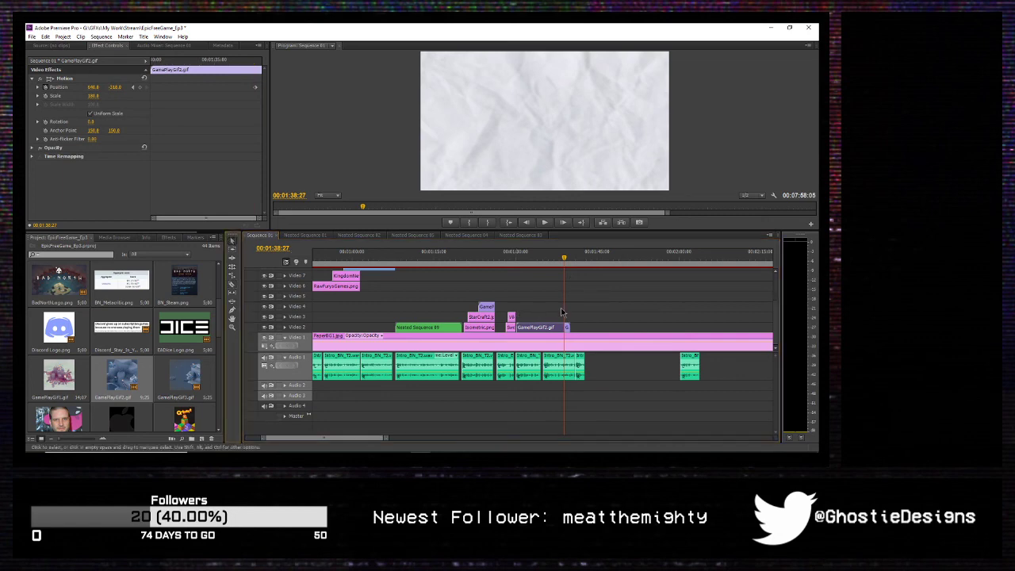
{"action": "key", "text": "Delete"}
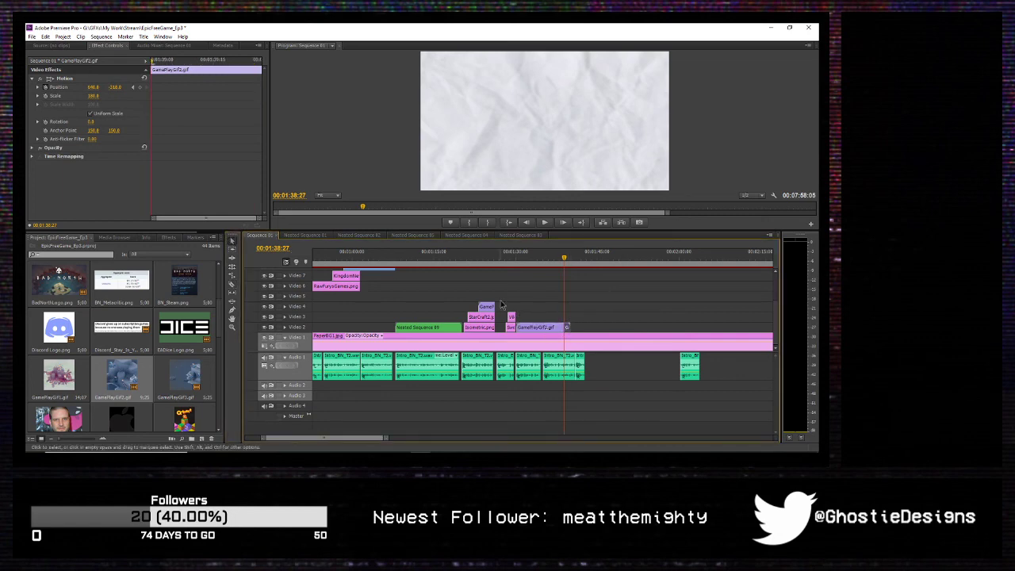
{"action": "key", "text": "j"}
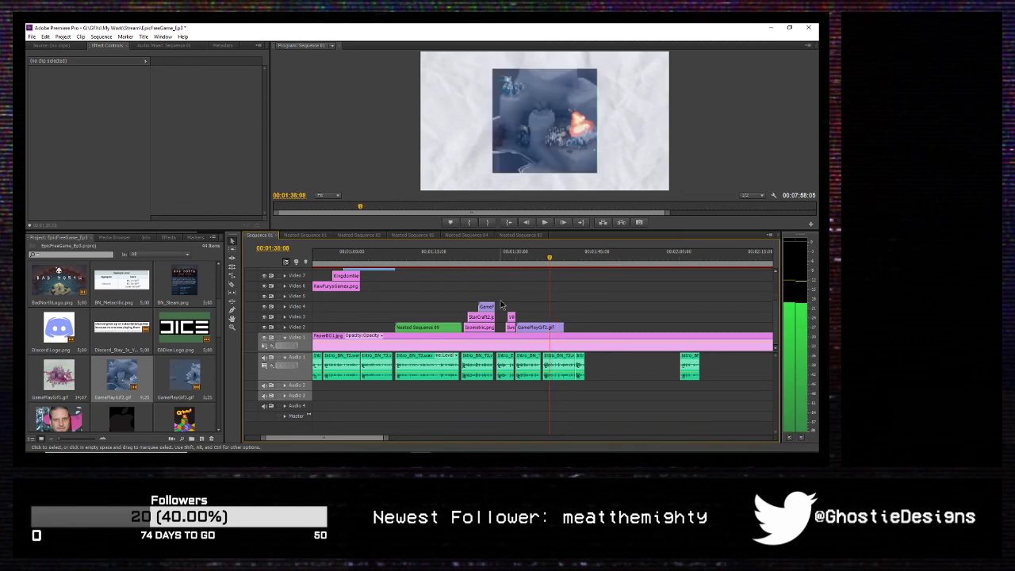
{"action": "key", "text": "l"}
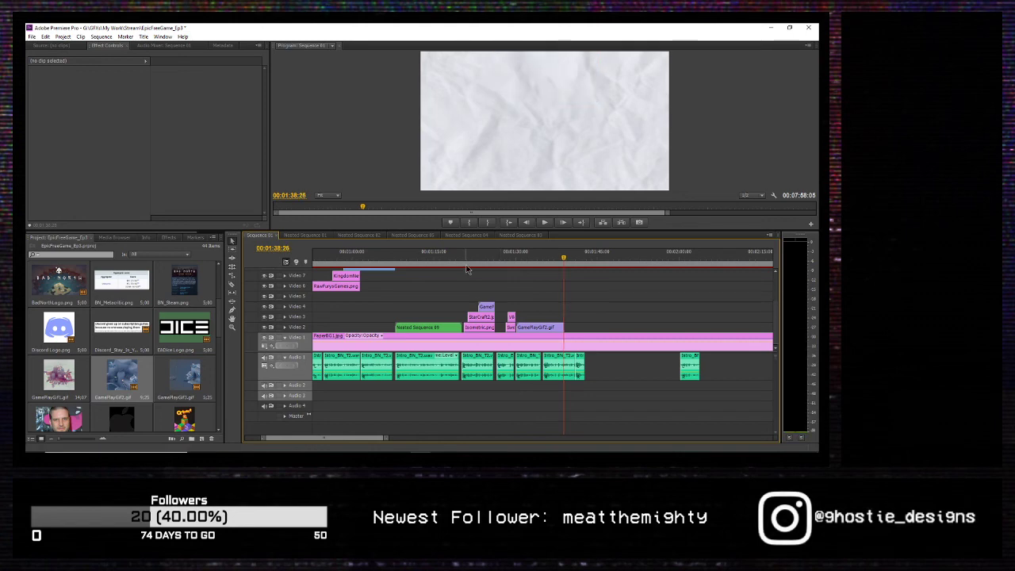
Step: Place BN_Metacritic.png on Video 3 at 00:01:38:27, play the narration, and cue frame by frame to about 00:01:39:27
{"action": "left_click_drag", "start_coordinate": [123, 277], "coordinate": [566, 318]}
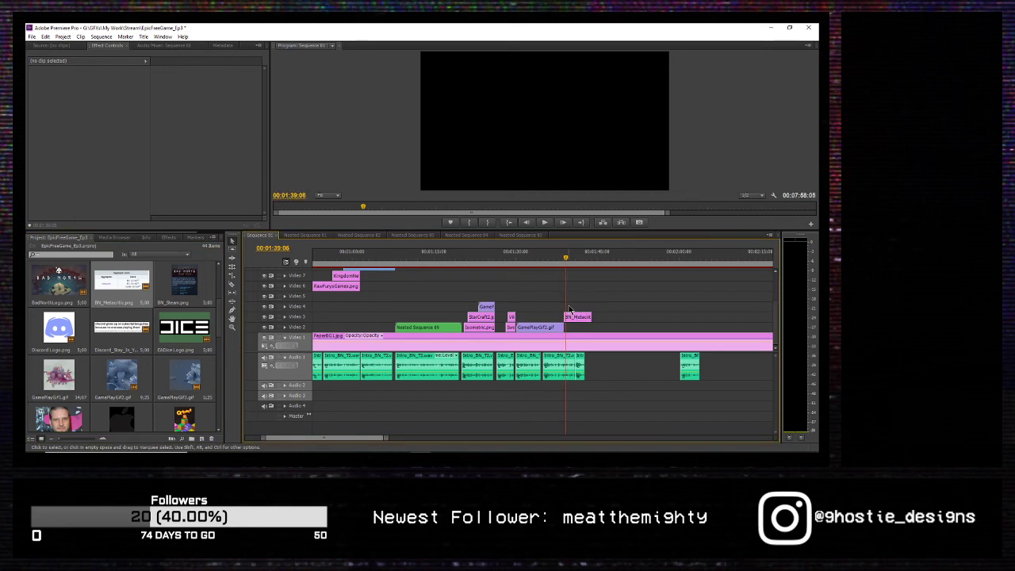
{"action": "key", "text": "space"}
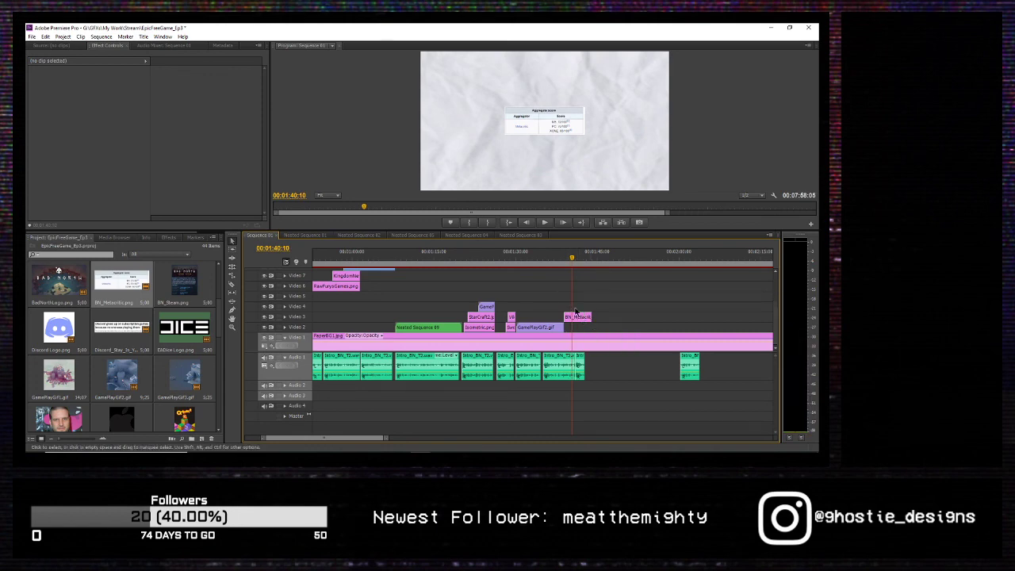
{"action": "key", "text": "Left"}
{"action": "key", "text": "Left"}
{"action": "key", "text": "Left"}
{"action": "key", "text": "Left"}
{"action": "key", "text": "Left"}
{"action": "key", "text": "Left"}
{"action": "key", "text": "Left"}
{"action": "key", "text": "Left"}
{"action": "key", "text": "Left"}
{"action": "key", "text": "Left"}
{"action": "key", "text": "Left"}
{"action": "key", "text": "Left"}
{"action": "key", "text": "Left"}
{"action": "key", "text": "Left"}
{"action": "key", "text": "Left"}
{"action": "key", "text": "Left"}
{"action": "key", "text": "Left"}
{"action": "key", "text": "Left"}
{"action": "key", "text": "Left"}
{"action": "key", "text": "Left"}
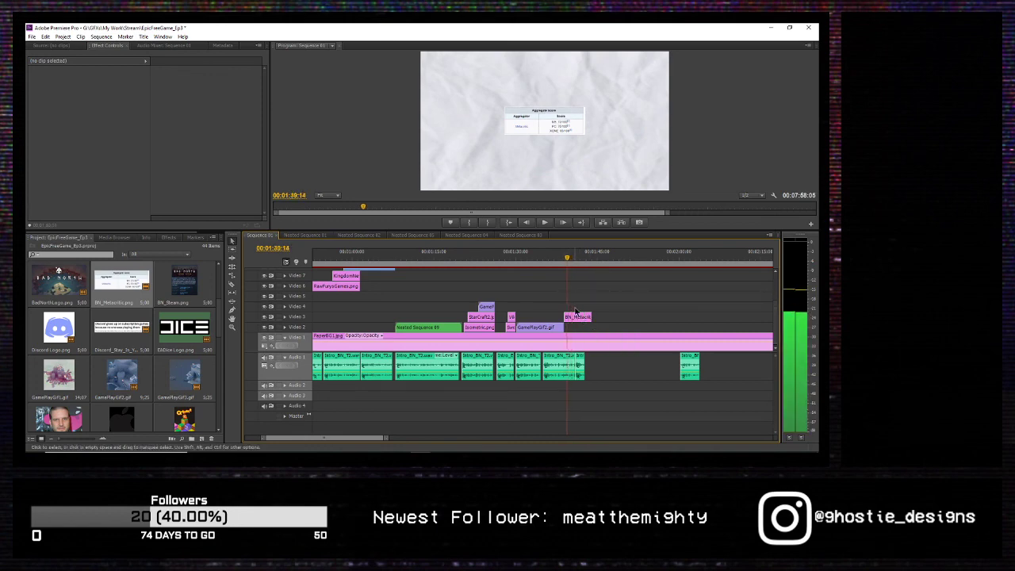
{"action": "key", "text": "Right"}
{"action": "key", "text": "Right"}
{"action": "key", "text": "Right"}
{"action": "key", "text": "Right"}
{"action": "key", "text": "Right"}
{"action": "key", "text": "Right"}
{"action": "key", "text": "Right"}
{"action": "key", "text": "Right"}
{"action": "key", "text": "Right"}
{"action": "key", "text": "Right"}
{"action": "key", "text": "Right"}
{"action": "key", "text": "Right"}
{"action": "key", "text": "Right"}
{"action": "key", "text": "Right"}
{"action": "key", "text": "Right"}
{"action": "key", "text": "Right"}
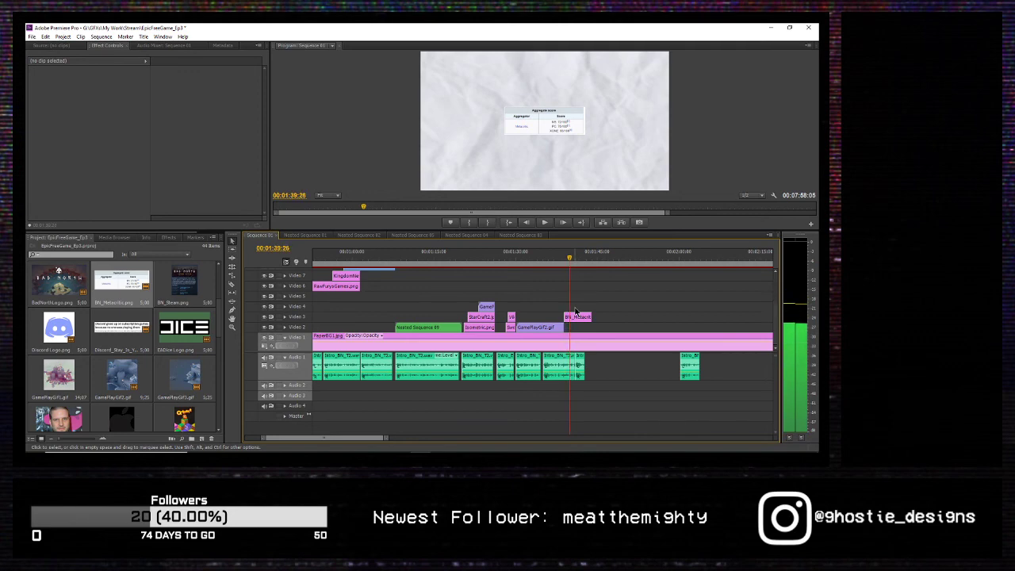
Step: Scale BN_Metacritic.png up to about 175%
{"action": "left_click", "coordinate": [576, 316]}
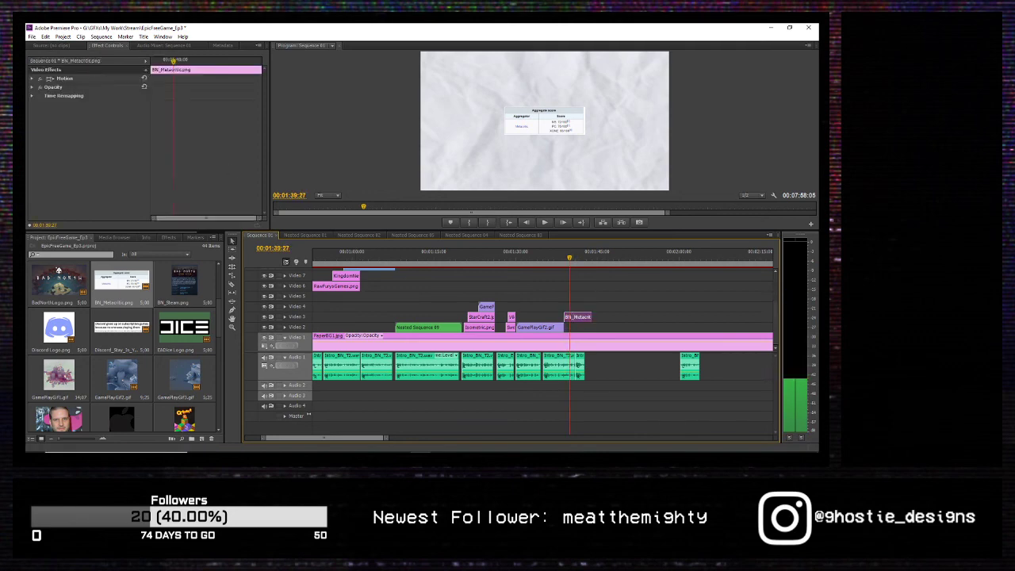
{"action": "left_click", "coordinate": [32, 79]}
{"action": "left_click_drag", "start_coordinate": [92, 96], "coordinate": [123, 96]}
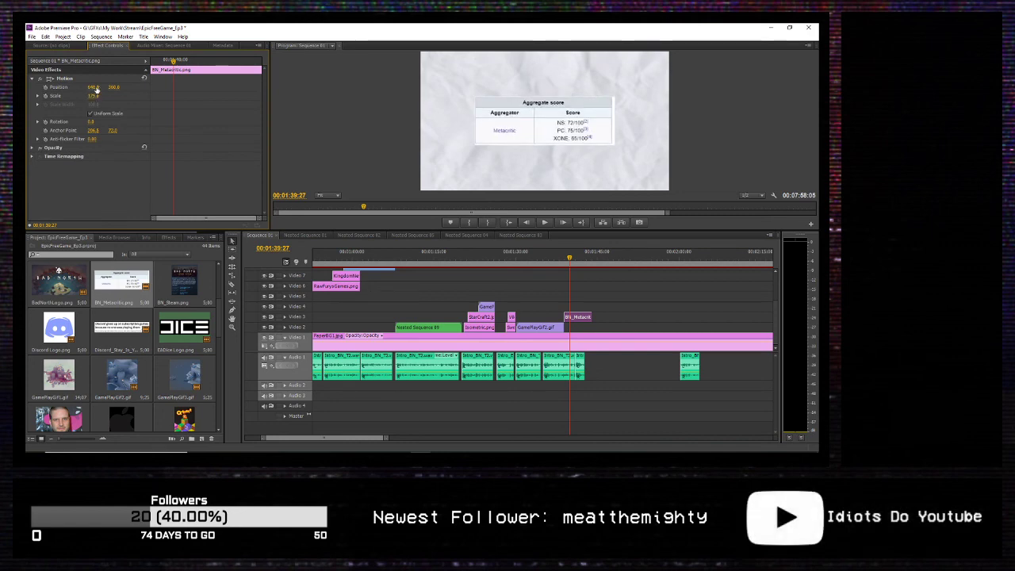
Step: Animate BN_Metacritic.png sliding down into the upper frame with Position keyframes at 00:01:38:27 and 00:01:39:27, and play it back to 00:01:41:06
{"action": "left_click_drag", "start_coordinate": [113, 87], "coordinate": [48, 87]}
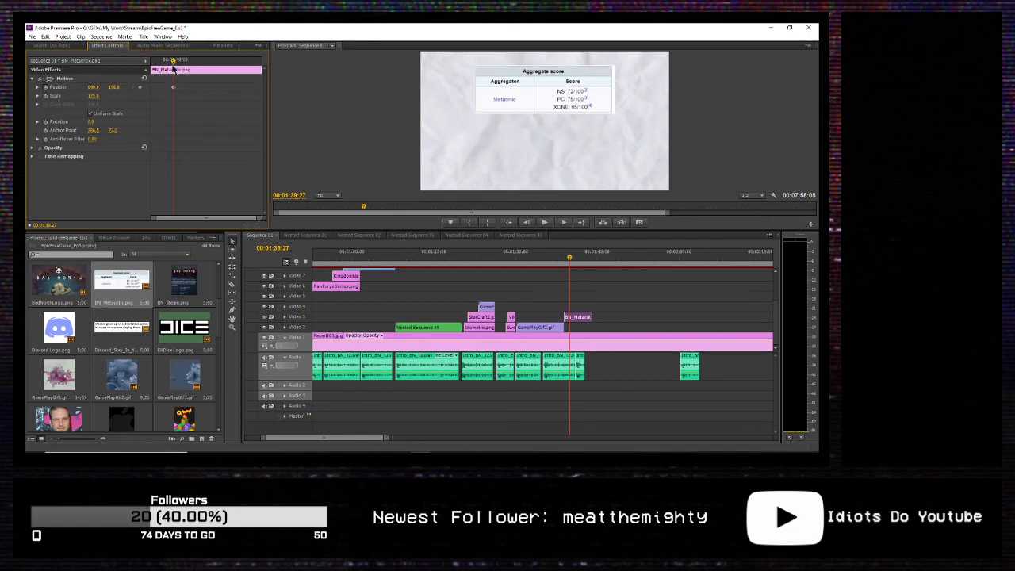
{"action": "left_click", "coordinate": [140, 87]}
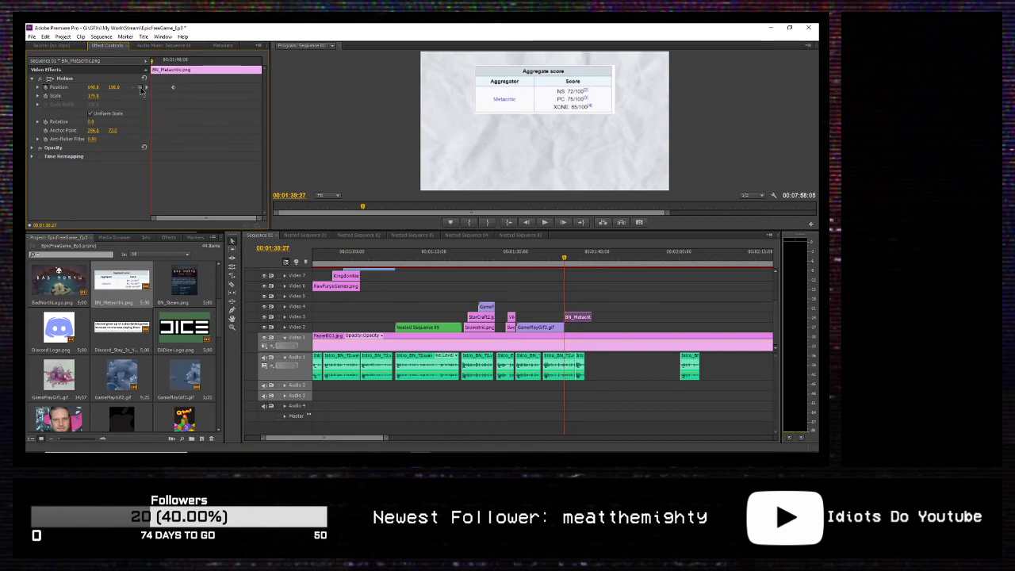
{"action": "left_click_drag", "start_coordinate": [113, 87], "coordinate": [29, 87]}
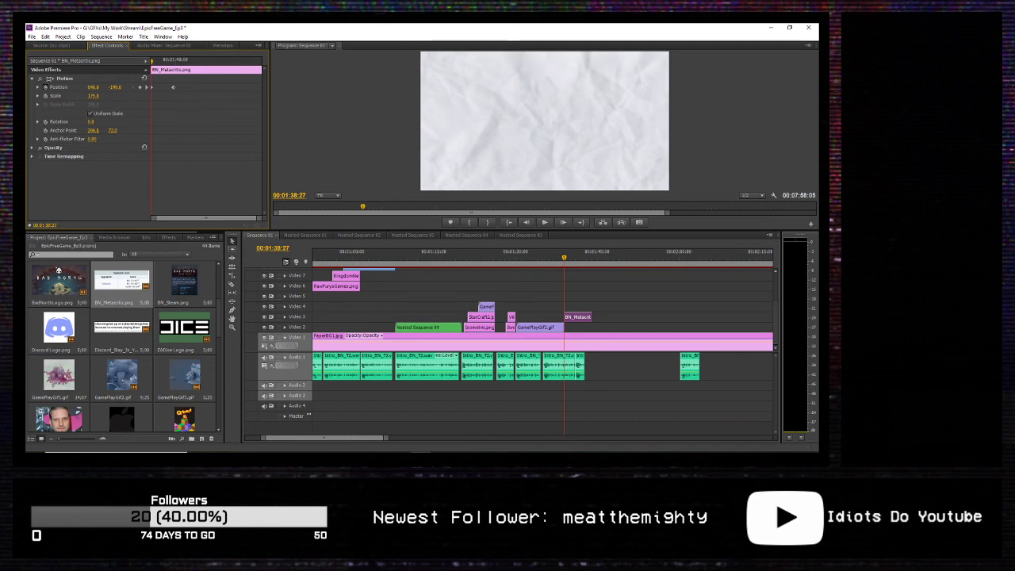
{"action": "key", "text": "space"}
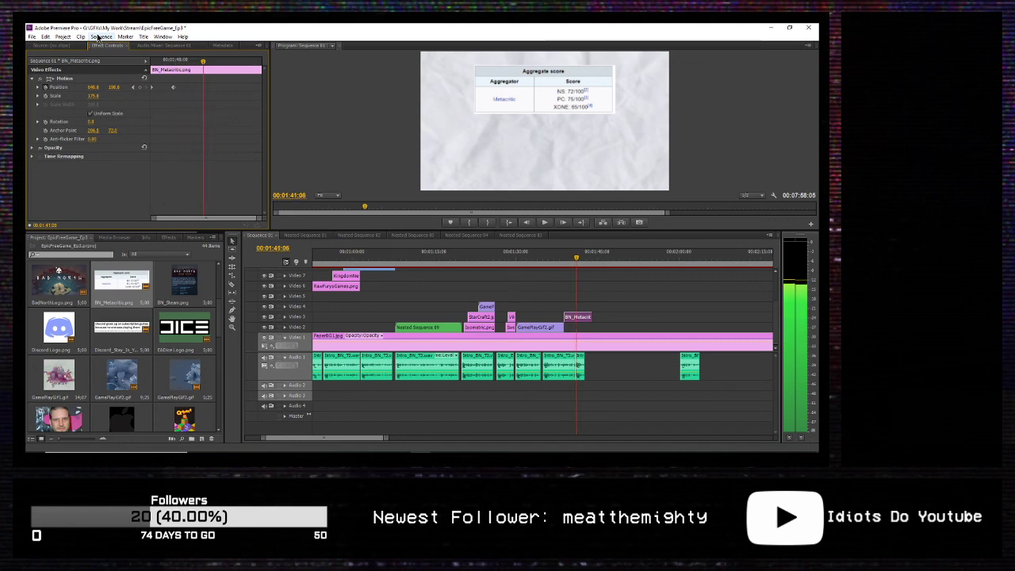
{"action": "key", "text": "space"}
Step: Place BN_Steam.png on Video 2 at 00:01:41:06 and scale it up to about 180%
{"action": "left_click_drag", "start_coordinate": [176, 281], "coordinate": [581, 327]}
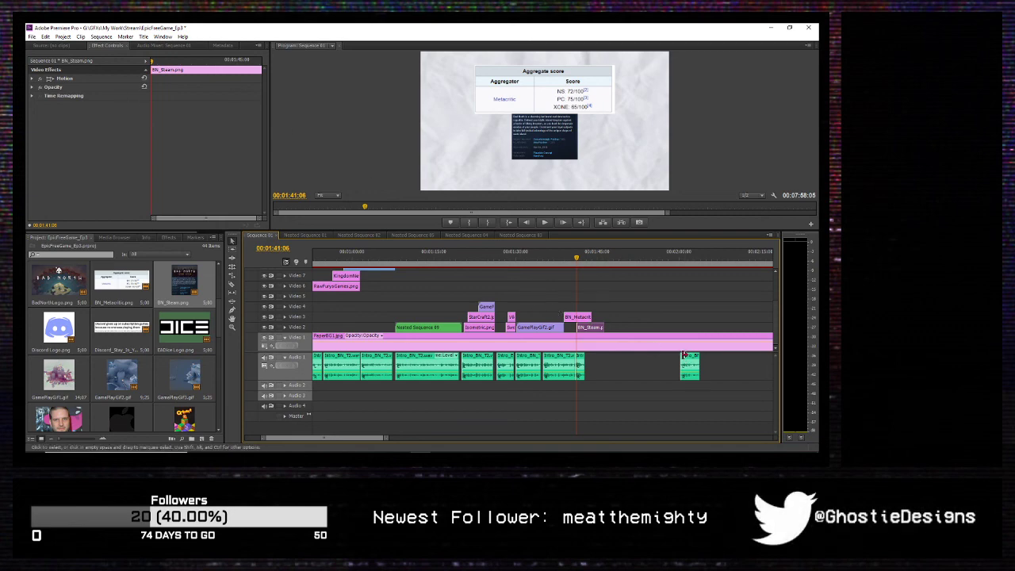
{"action": "left_click", "coordinate": [33, 78]}
{"action": "left_click_drag", "start_coordinate": [93, 96], "coordinate": [160, 96]}
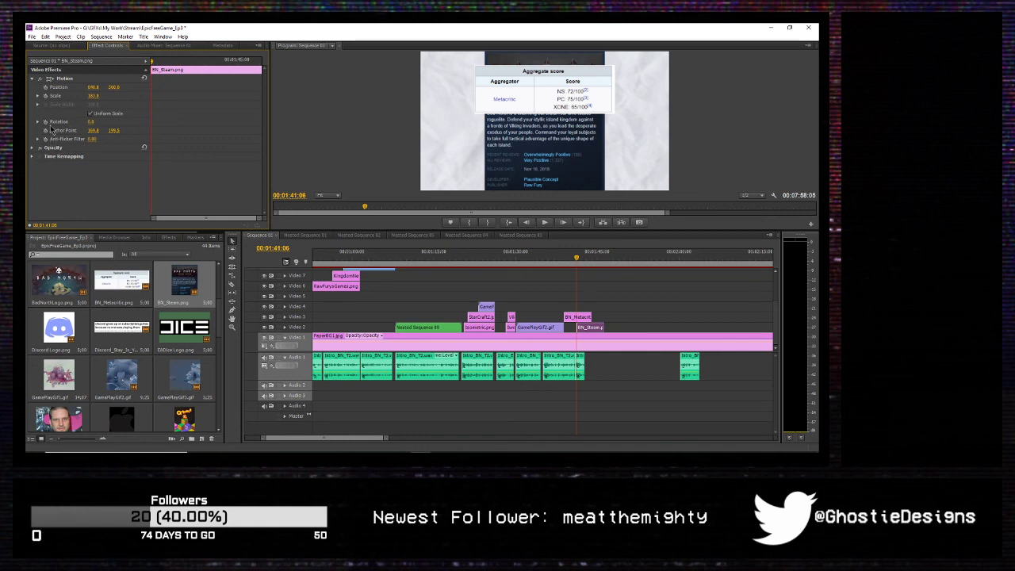
Step: Apply the Crop effect to BN_Steam.png and crop about 60% off its top, keeping only the review and publisher details
{"action": "left_click", "coordinate": [168, 237]}
{"action": "left_click", "coordinate": [74, 247]}
{"action": "type", "text": "crop"}
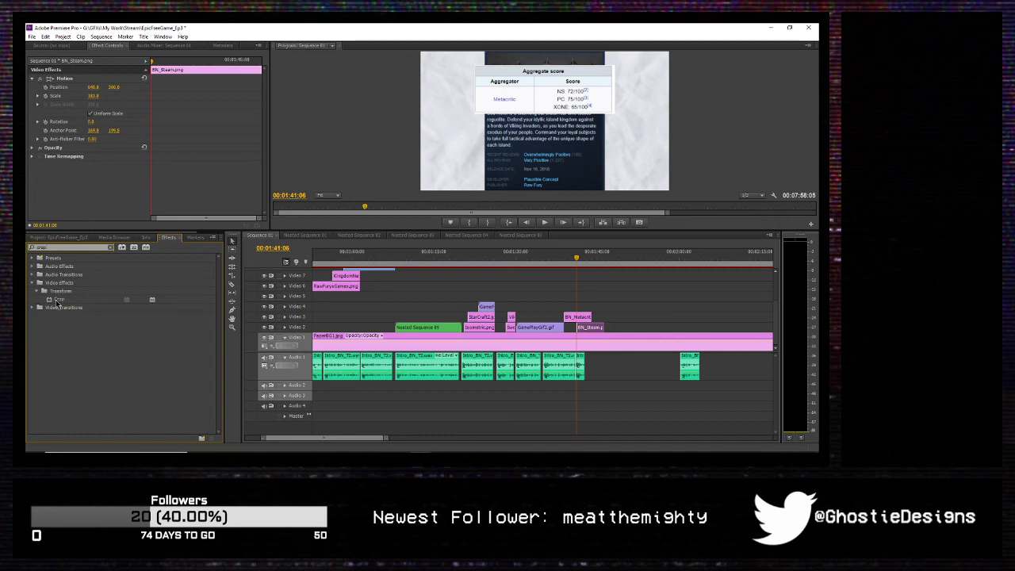
{"action": "left_click_drag", "start_coordinate": [57, 301], "coordinate": [76, 190]}
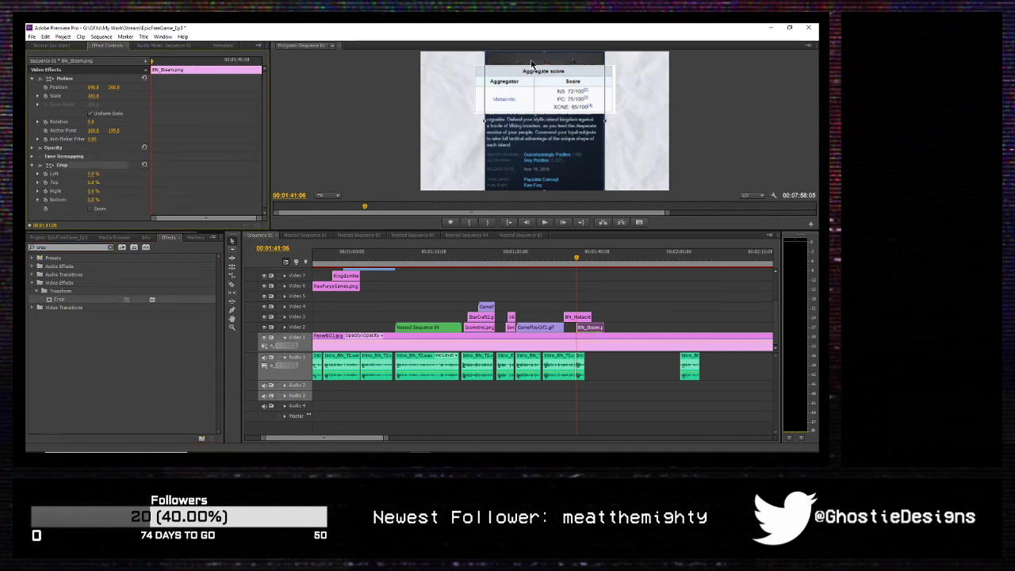
{"action": "left_click_drag", "start_coordinate": [544, 55], "coordinate": [554, 151]}
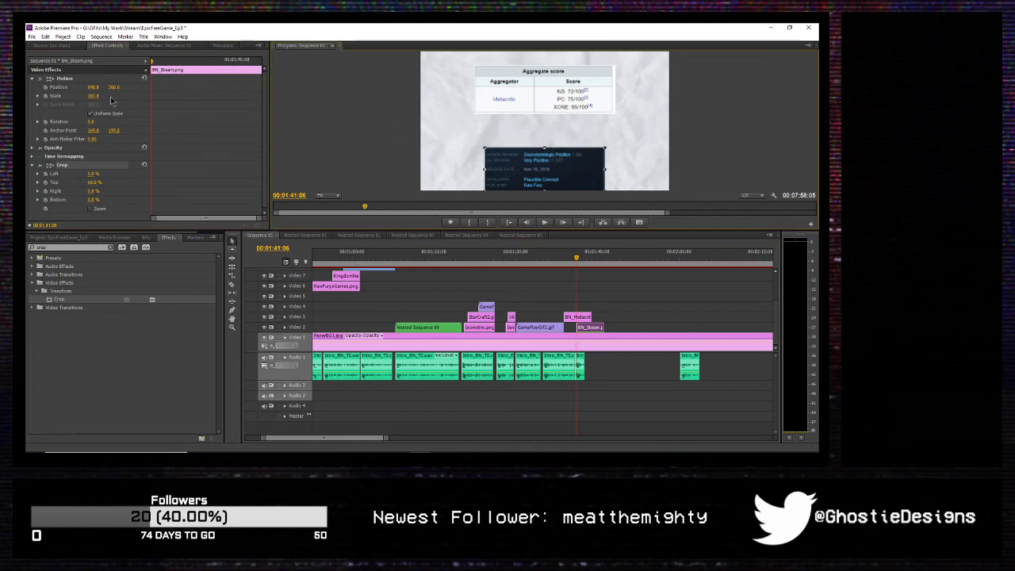
Step: Move the cropped BN_Steam.png up beneath the Metacritic table and enlarge it to about 236%
{"action": "left_click", "coordinate": [49, 80]}
{"action": "mouse_move", "coordinate": [547, 171]}
{"action": "left_mouse_down"}
{"action": "mouse_move", "coordinate": [547, 152]}
{"action": "mouse_move", "coordinate": [552, 158]}
{"action": "left_mouse_up"}
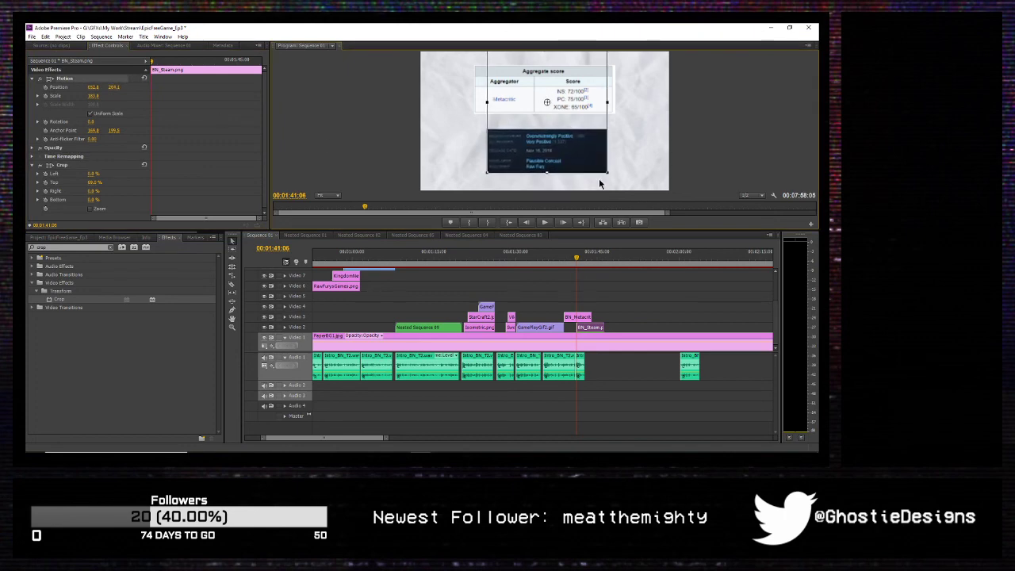
{"action": "left_click_drag", "start_coordinate": [609, 188], "coordinate": [592, 161]}
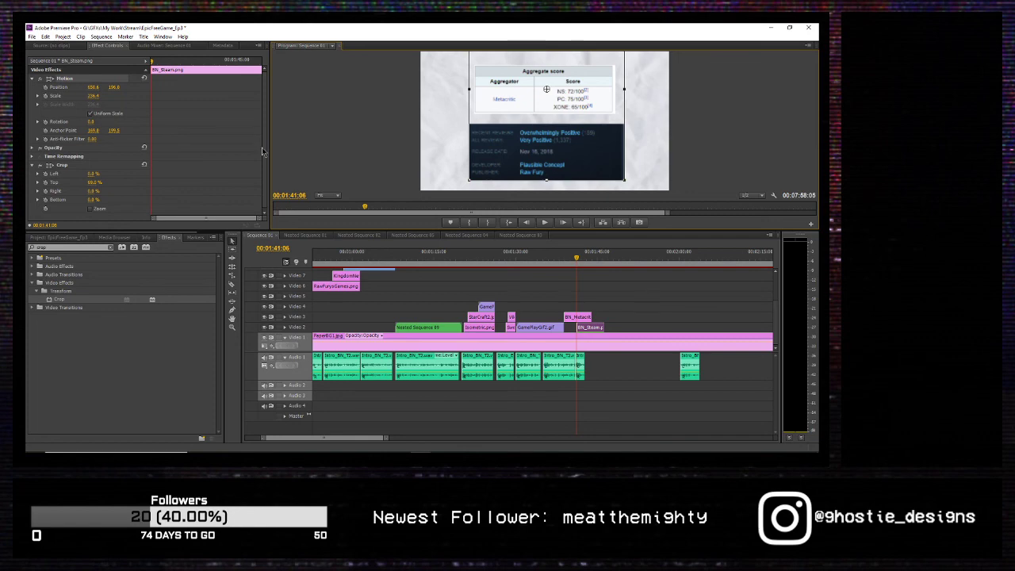
Step: Animate BN_Steam.png rising from below the frame with Position keyframes at 00:01:41:06 and 00:01:41:17, and play back its entrance
{"action": "key", "text": "Right"}
{"action": "key", "text": "Right"}
{"action": "key", "text": "Right"}
{"action": "key", "text": "Right"}
{"action": "key", "text": "Right"}
{"action": "key", "text": "Right"}
{"action": "key", "text": "Right"}
{"action": "key", "text": "Right"}
{"action": "key", "text": "Right"}
{"action": "key", "text": "Right"}
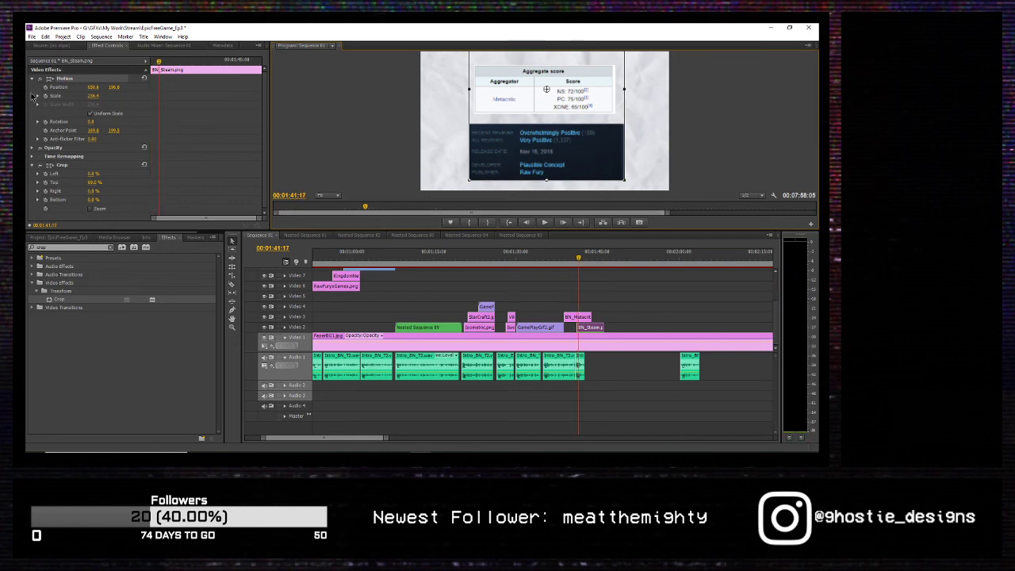
{"action": "left_click", "coordinate": [151, 62]}
{"action": "left_click_drag", "start_coordinate": [150, 65], "coordinate": [163, 88]}
{"action": "left_click", "coordinate": [141, 88]}
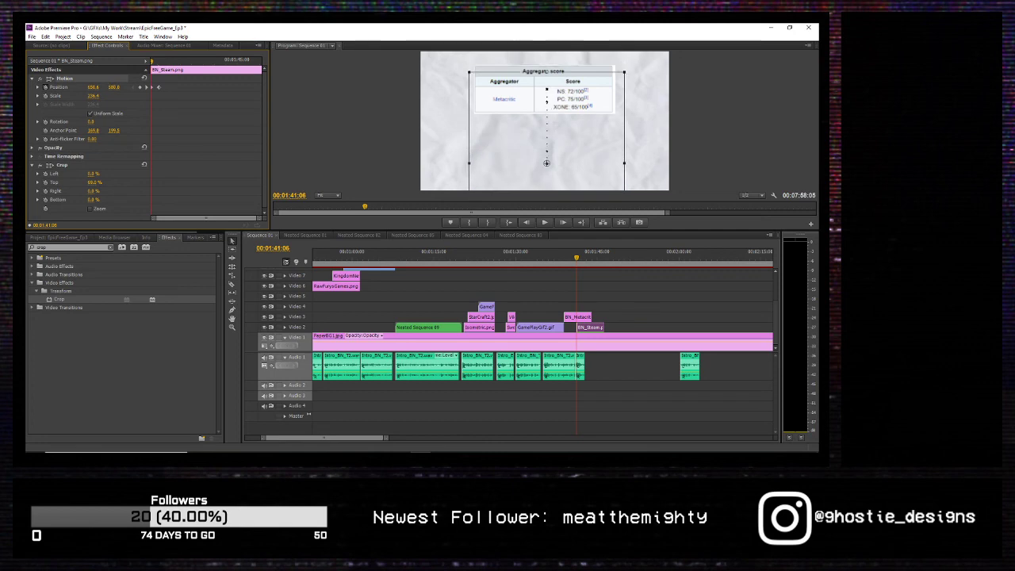
{"action": "key", "text": "space"}
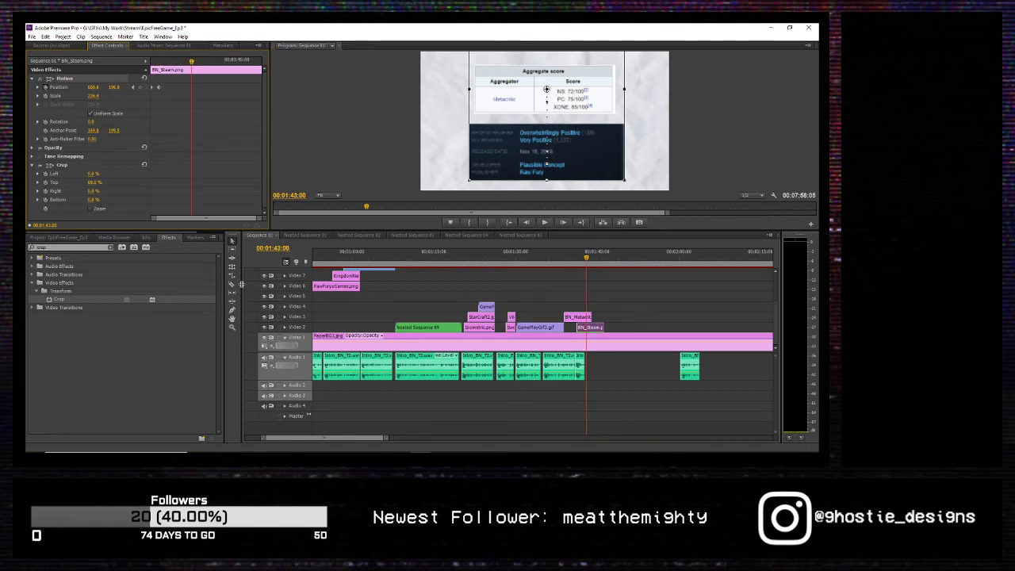
Step: Cut BN_Steam.png and BN_Metacritic.png at 00:01:43:00 and delete both remainders
{"action": "left_click", "coordinate": [587, 326]}
{"action": "left_click", "coordinate": [588, 316]}
{"action": "left_click", "coordinate": [233, 241]}
{"action": "left_click", "coordinate": [595, 326]}
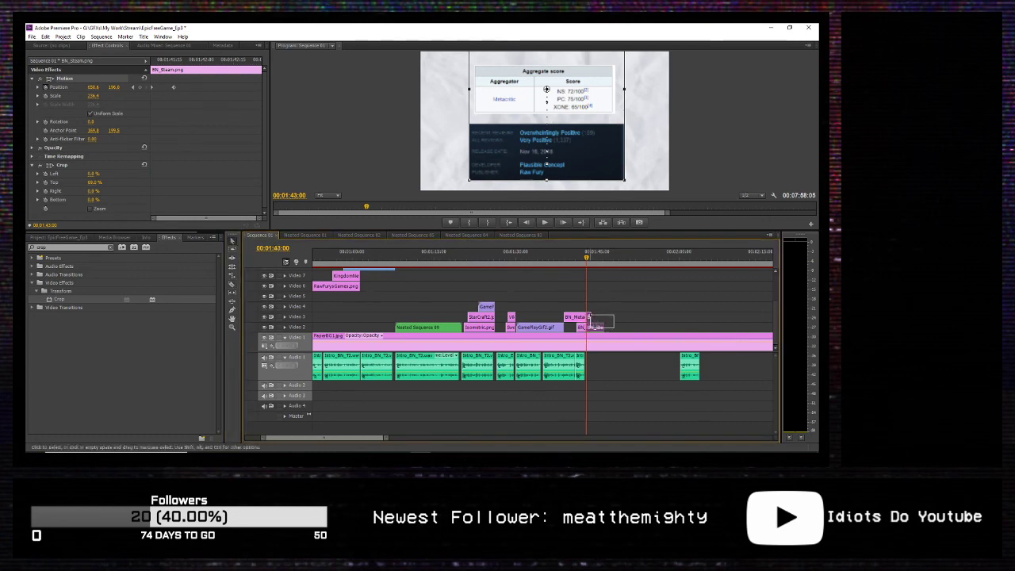
{"action": "key", "text": "Delete"}
{"action": "left_click", "coordinate": [590, 317]}
{"action": "key", "text": "Delete"}
Step: Add Position keyframes at 00:01:42:22 to hold BN_Steam.png and BN_Metacritic.png in place
{"action": "key", "text": "Left"}
{"action": "key", "text": "Left"}
{"action": "key", "text": "Left"}
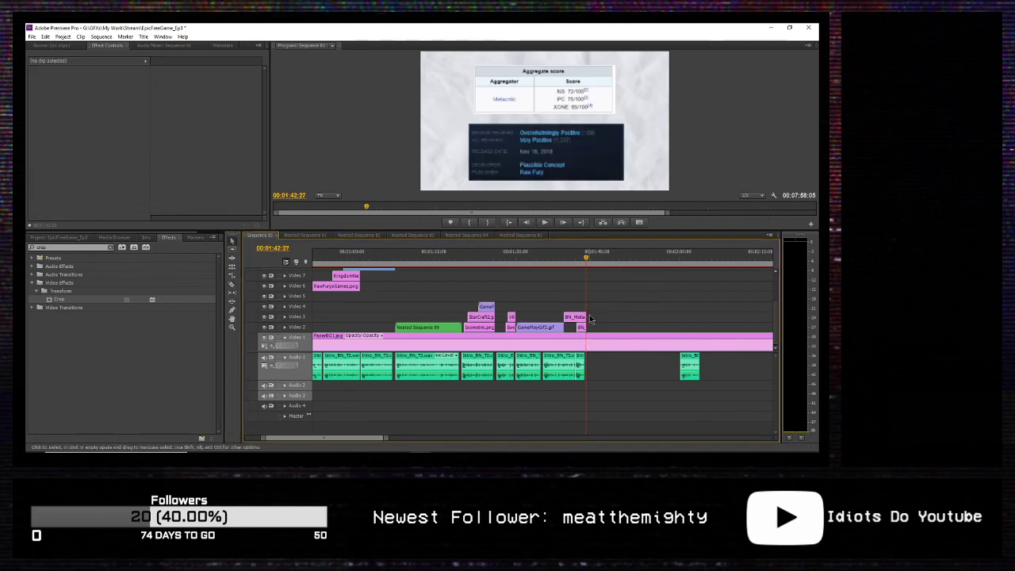
{"action": "key", "text": "Left"}
{"action": "key", "text": "Left"}
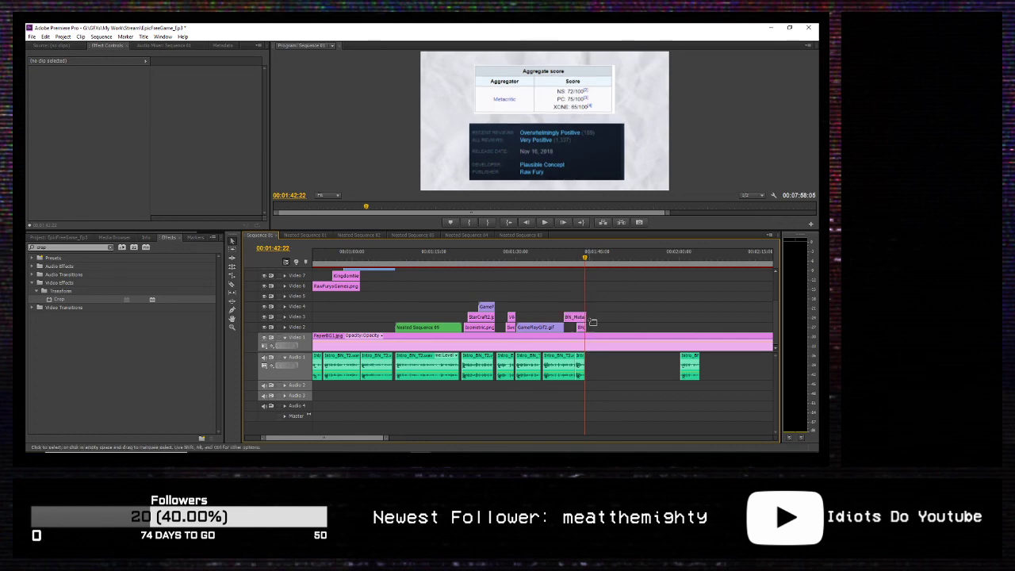
{"action": "left_click", "coordinate": [580, 327]}
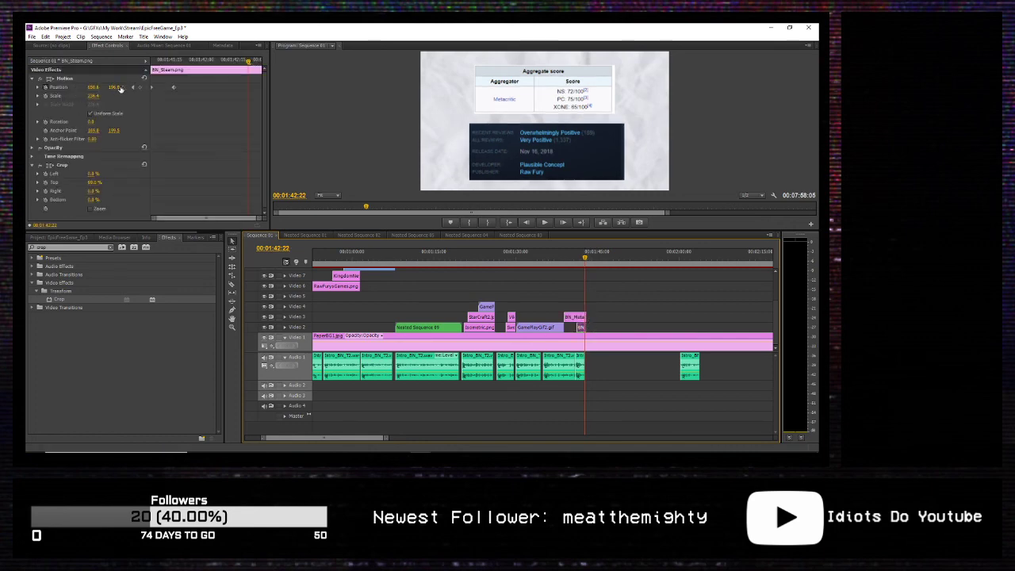
{"action": "left_click", "coordinate": [576, 320]}
{"action": "left_click", "coordinate": [140, 88]}
Step: Move BN_Metacritic.png out of frame to the right and BN_Steam.png out to the left with Position keyframes at 00:01:42:29
{"action": "key", "text": "Right"}
{"action": "key", "text": "Right"}
{"action": "key", "text": "Right"}
{"action": "key", "text": "Right"}
{"action": "key", "text": "Right"}
{"action": "key", "text": "Right"}
{"action": "key", "text": "Right"}
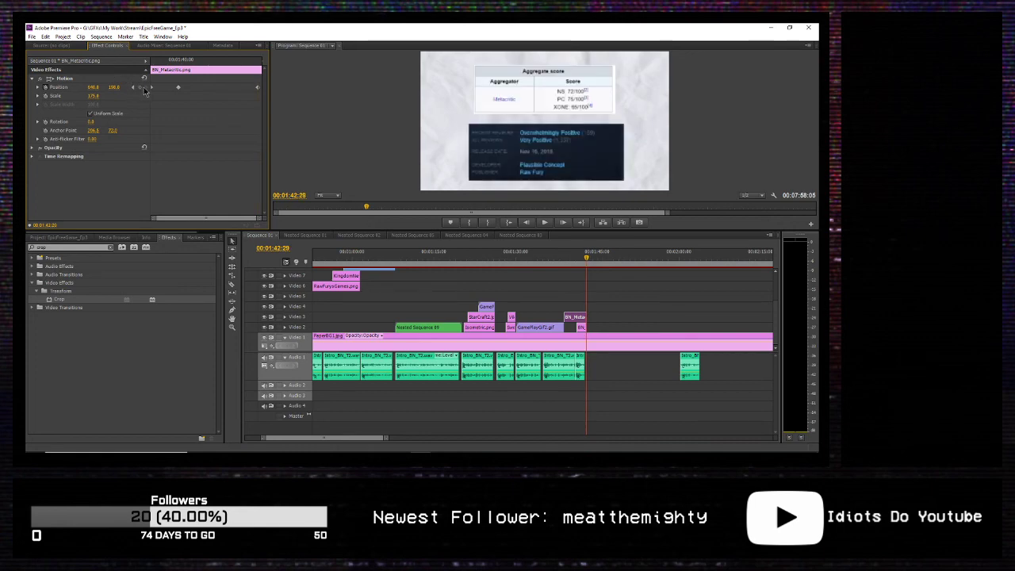
{"action": "left_click_drag", "start_coordinate": [92, 87], "coordinate": [210, 87]}
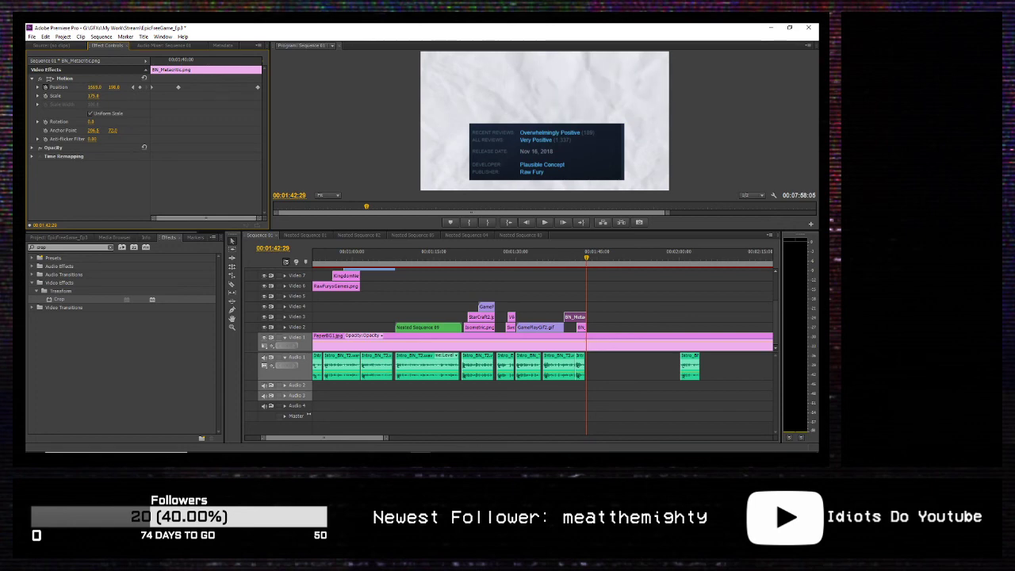
{"action": "left_click", "coordinate": [581, 327]}
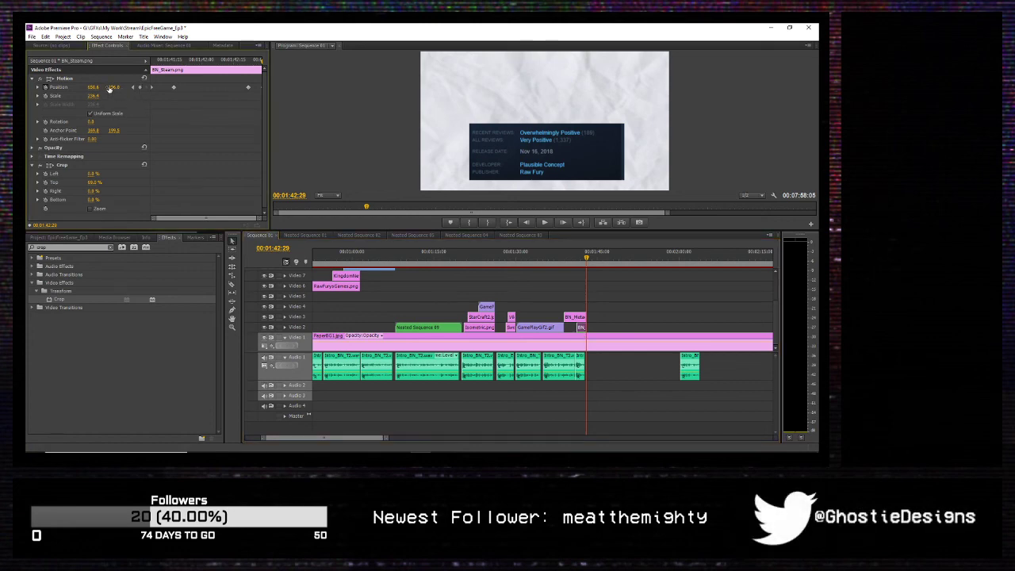
{"action": "left_click_drag", "start_coordinate": [96, 88], "coordinate": [29, 88]}
Step: Step back through the exit of both review images and play it back
{"action": "key", "text": "Left"}
{"action": "key", "text": "Left"}
{"action": "key", "text": "Left"}
{"action": "key", "text": "Left"}
{"action": "key", "text": "Left"}
{"action": "key", "text": "Left"}
{"action": "key", "text": "Left"}
{"action": "key", "text": "Left"}
{"action": "key", "text": "Left"}
{"action": "key", "text": "Left"}
{"action": "key", "text": "Left"}
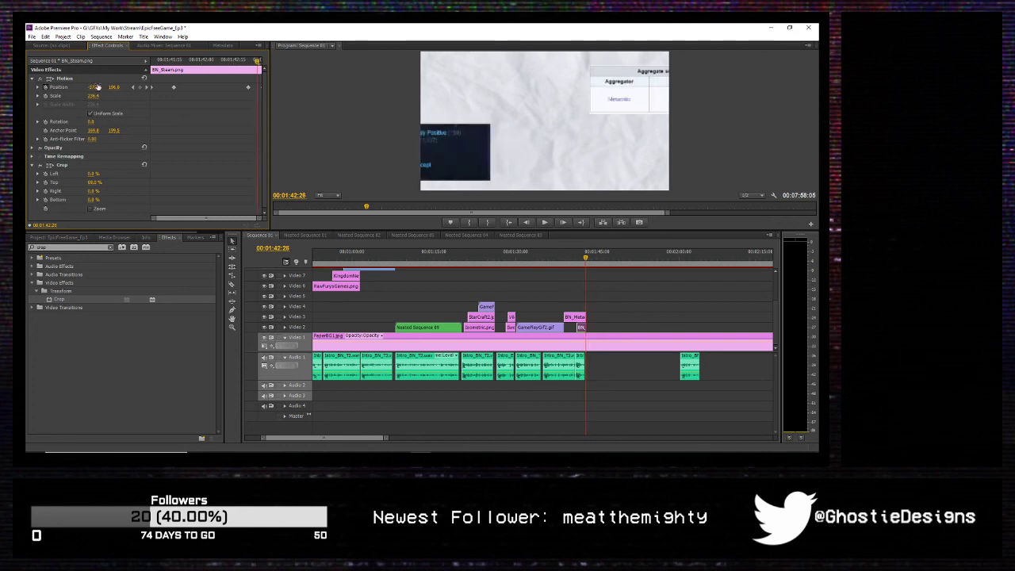
{"action": "key", "text": "space"}
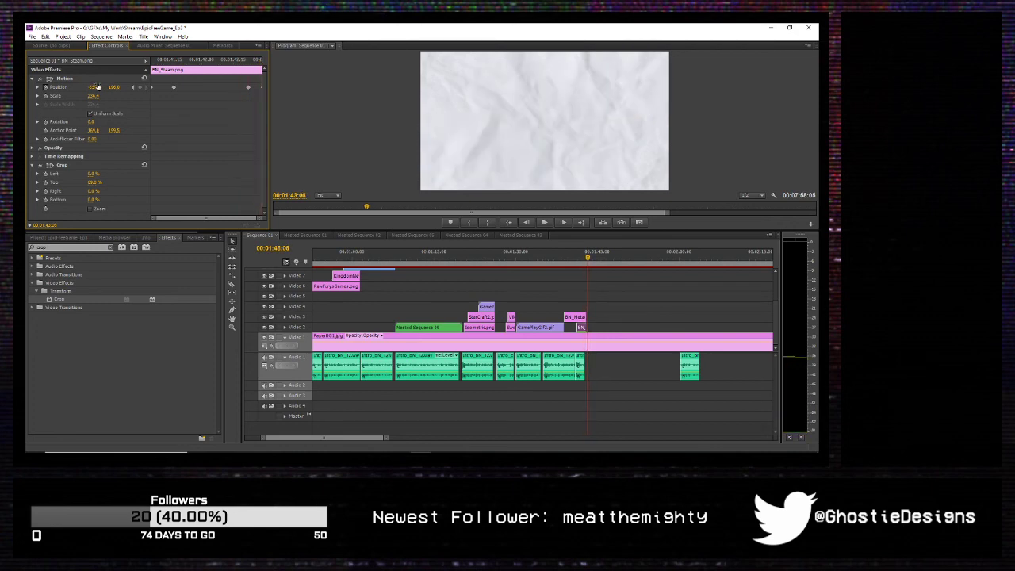
Step: Move the next Intro_BN_T2.wav clip to 00:01:43:05 and place BadNorthLogo.png on Video 2 above its start
{"action": "key", "text": "Left"}
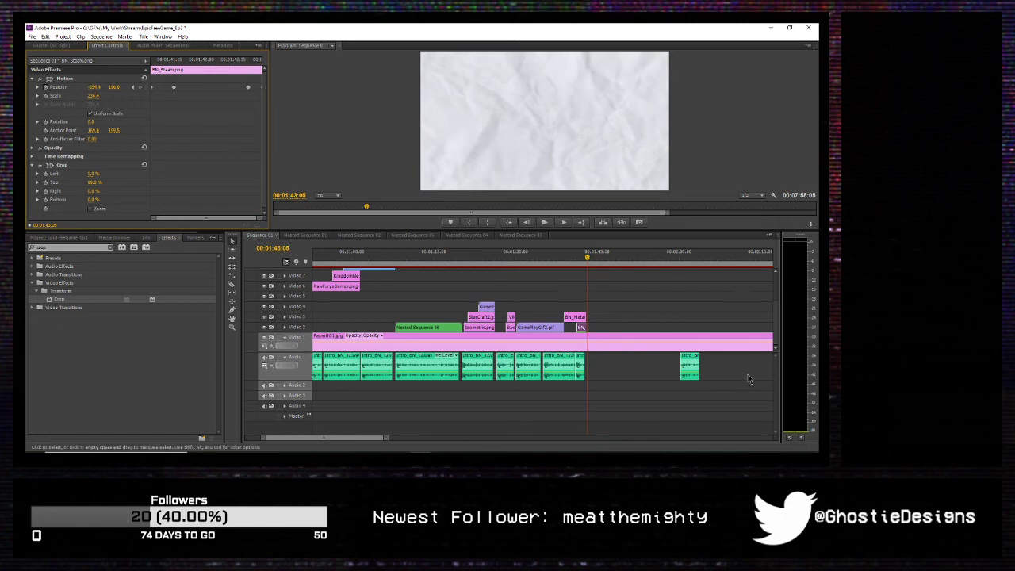
{"action": "left_click_drag", "start_coordinate": [687, 363], "coordinate": [602, 365]}
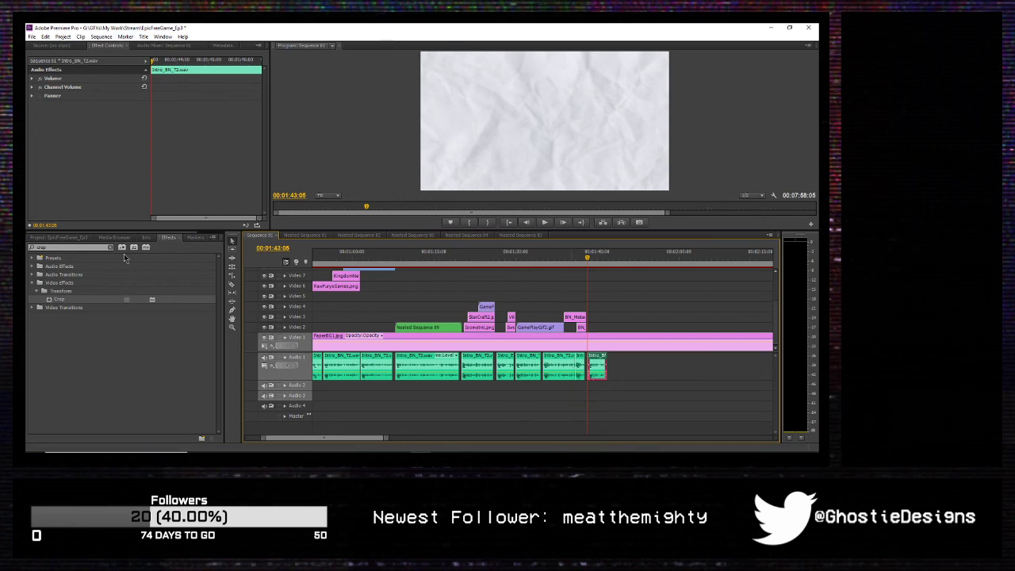
{"action": "left_click", "coordinate": [40, 238]}
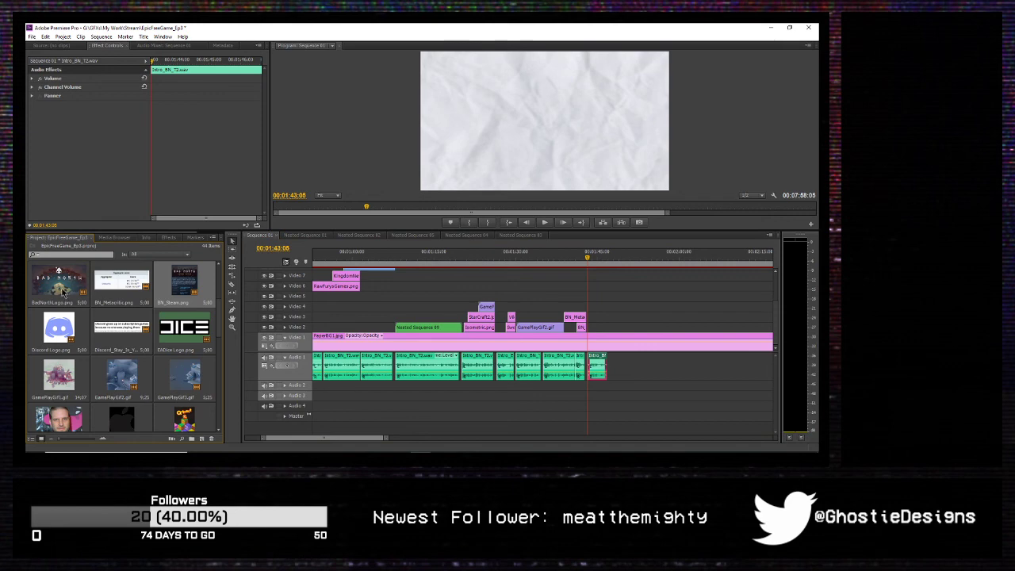
{"action": "left_click_drag", "start_coordinate": [59, 281], "coordinate": [591, 328]}
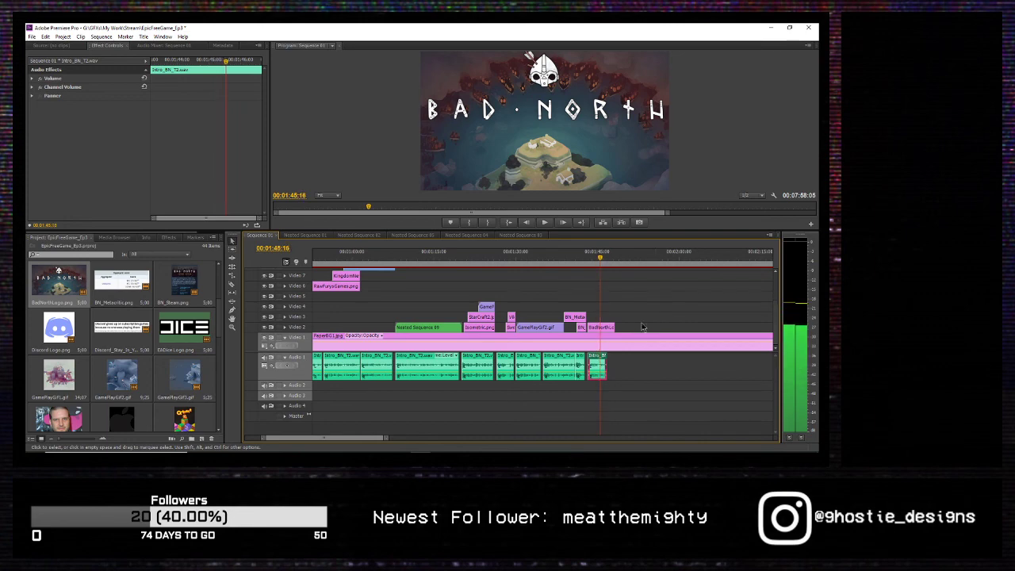
Step: Scale BadNorthLogo.png down to about 69 and set Position, Scale and Opacity keyframes for it at 00:01:45:16
{"action": "left_click", "coordinate": [601, 327]}
{"action": "left_click", "coordinate": [35, 78]}
{"action": "mouse_move", "coordinate": [92, 96]}
{"action": "left_mouse_down"}
{"action": "mouse_move", "coordinate": [79, 96]}
{"action": "mouse_move", "coordinate": [98, 96]}
{"action": "left_mouse_up"}
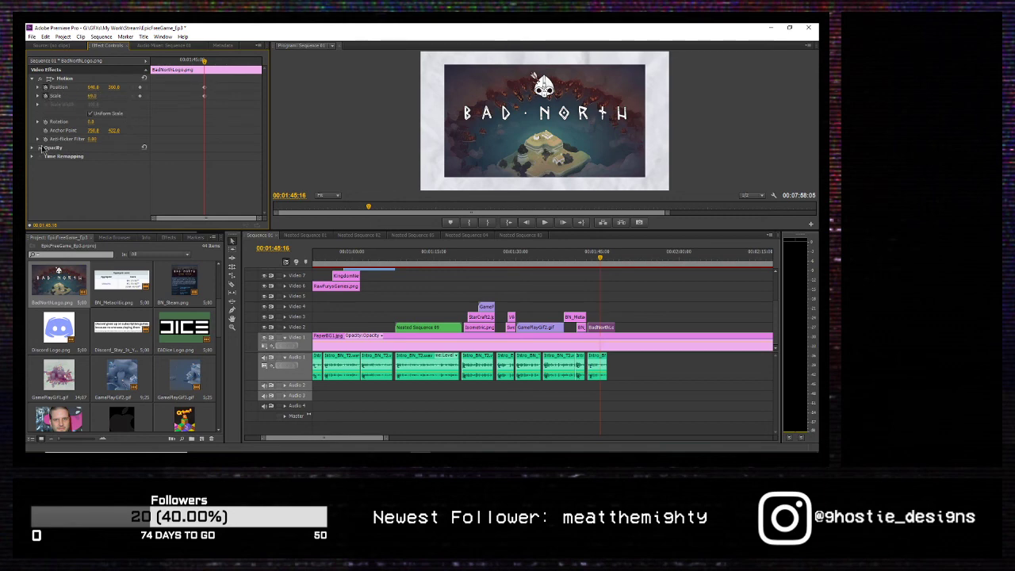
{"action": "left_click", "coordinate": [32, 148]}
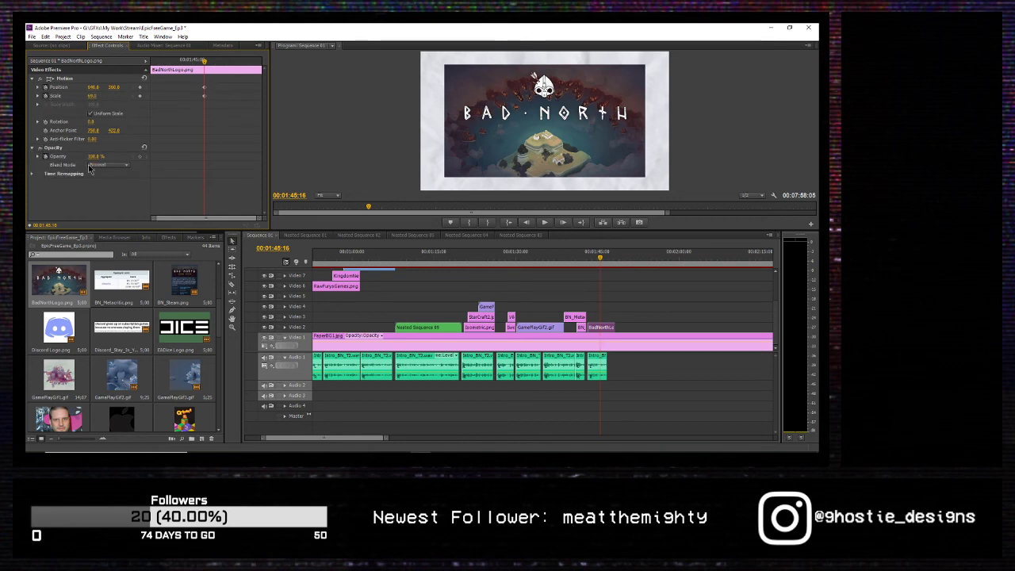
{"action": "left_click", "coordinate": [139, 157]}
Step: Add Position, Scale and Opacity keyframes to BadNorthLogo.png at 00:01:43:05, with Scale and Opacity set to 0
{"action": "left_click_drag", "start_coordinate": [600, 258], "coordinate": [589, 257]}
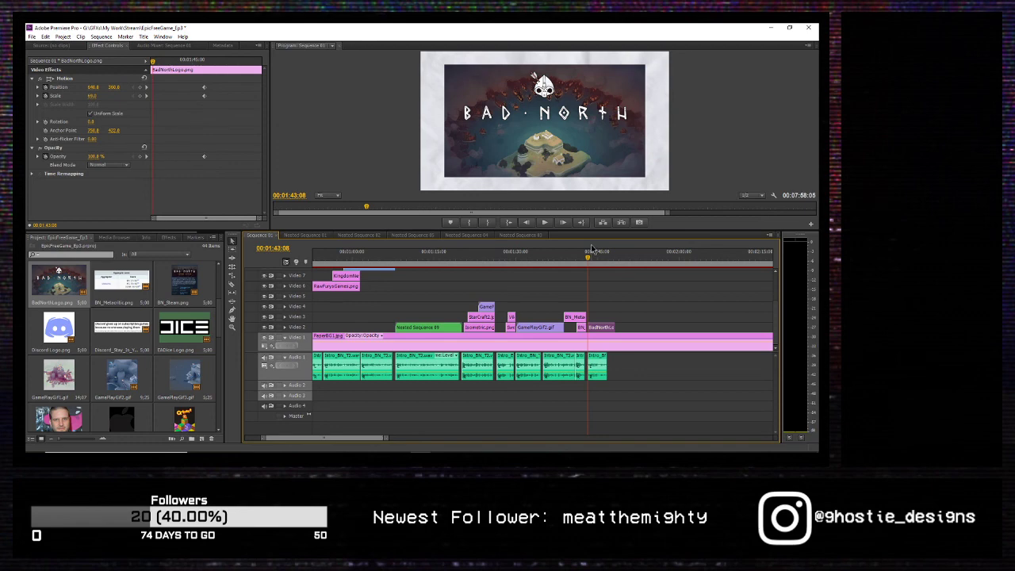
{"action": "key", "text": "Left"}
{"action": "key", "text": "Left"}
{"action": "key", "text": "Left"}
{"action": "key", "text": "Right"}
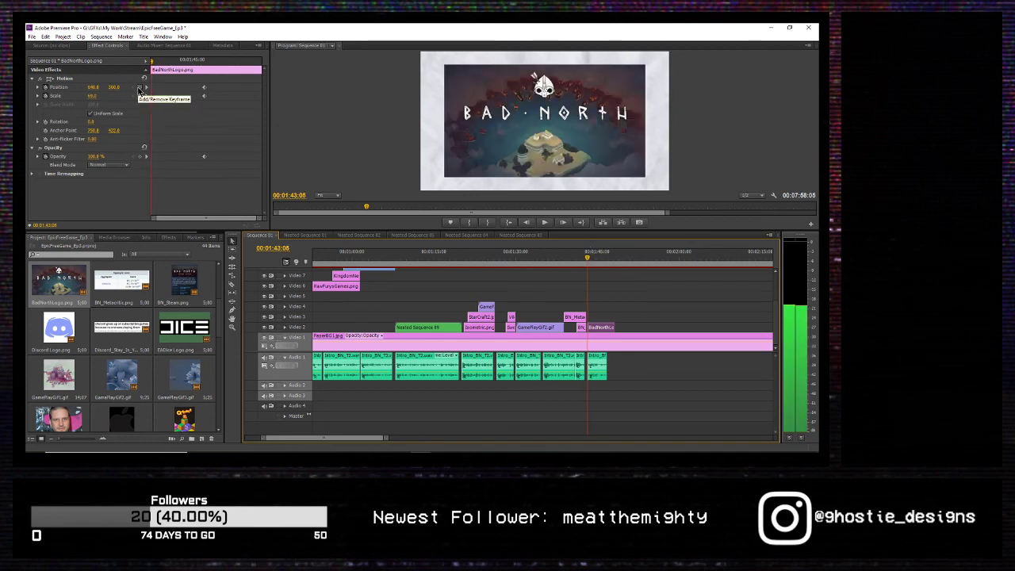
{"action": "left_click", "coordinate": [138, 91]}
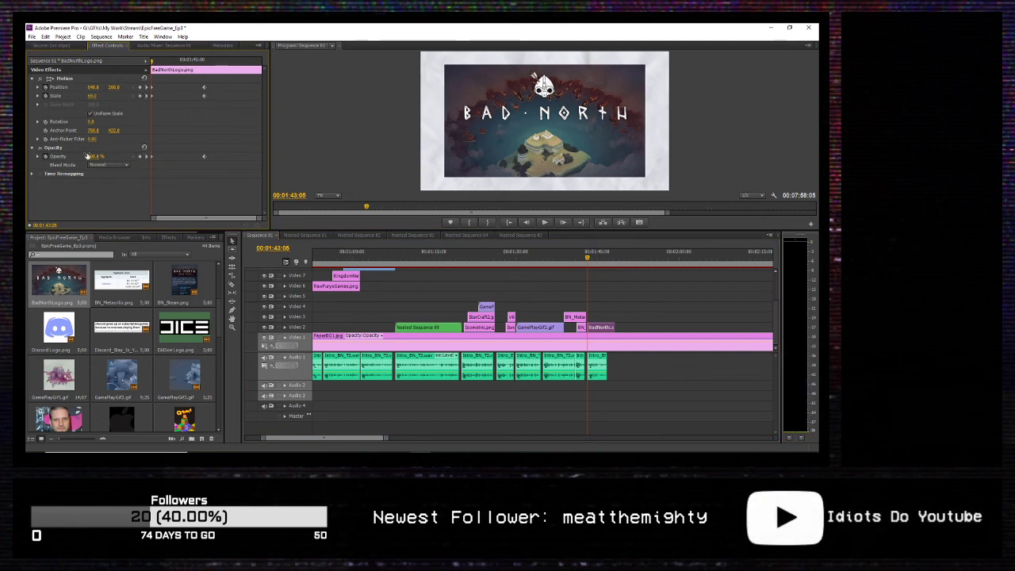
{"action": "left_click_drag", "start_coordinate": [95, 98], "coordinate": [47, 99]}
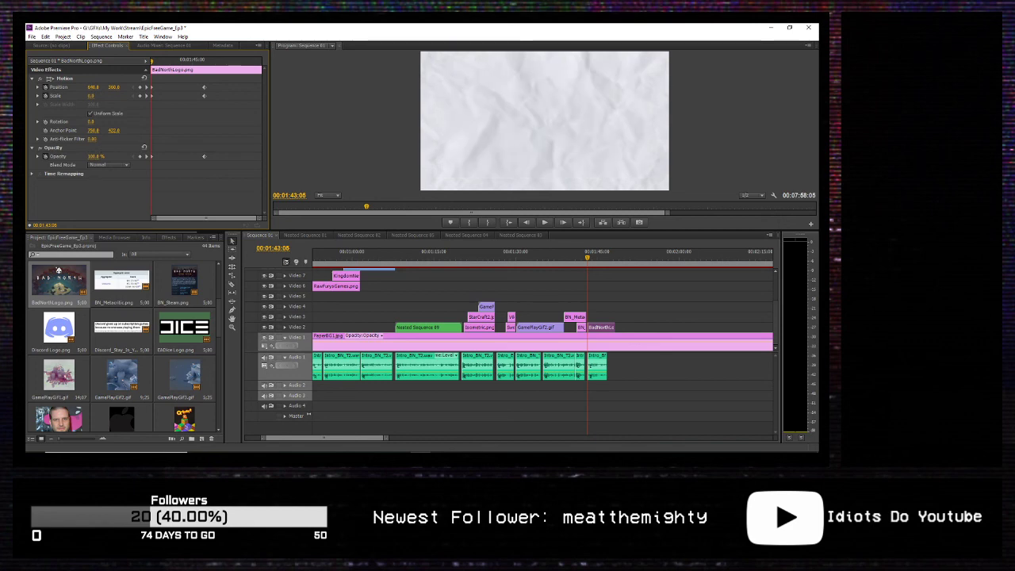
{"action": "left_click_drag", "start_coordinate": [89, 157], "coordinate": [97, 157]}
Step: Animate the logo's Rotation with a keyframe at 00:01:45:16 and a value of 177 at 00:01:43:05
{"action": "left_click", "coordinate": [148, 96]}
{"action": "left_click", "coordinate": [44, 122]}
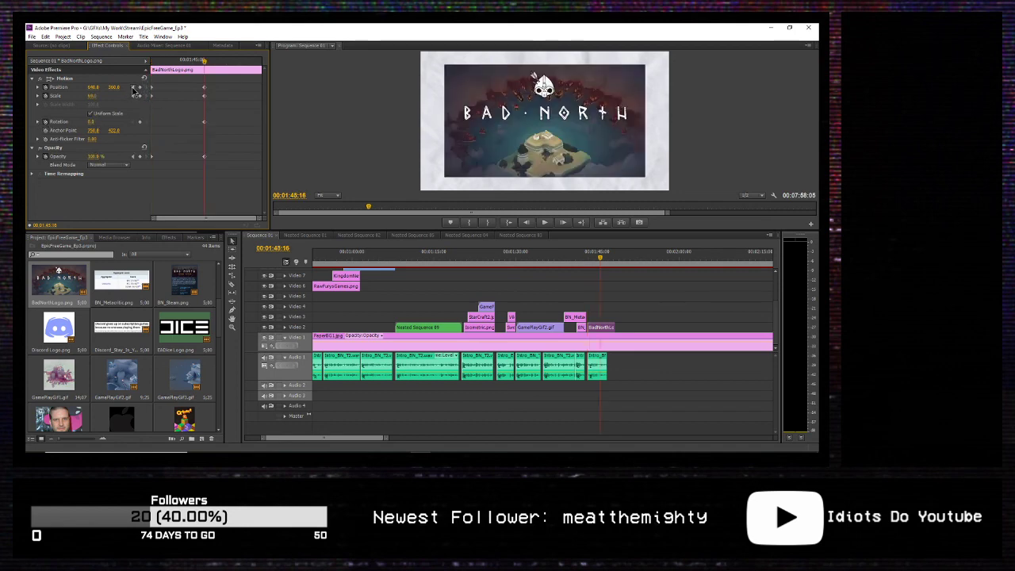
{"action": "left_click", "coordinate": [133, 88]}
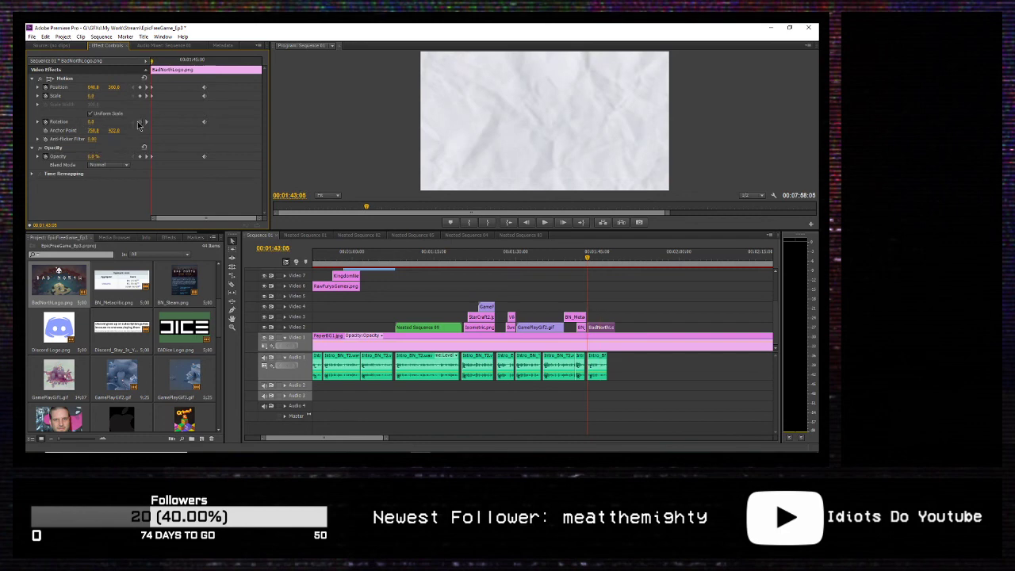
{"action": "left_click", "coordinate": [91, 121]}
{"action": "type", "text": "177"}
{"action": "key", "text": "Return"}
Step: Play back the Bad North logo's entrance animation and save the project
{"action": "key", "text": "Right"}
{"action": "key", "text": "space"}
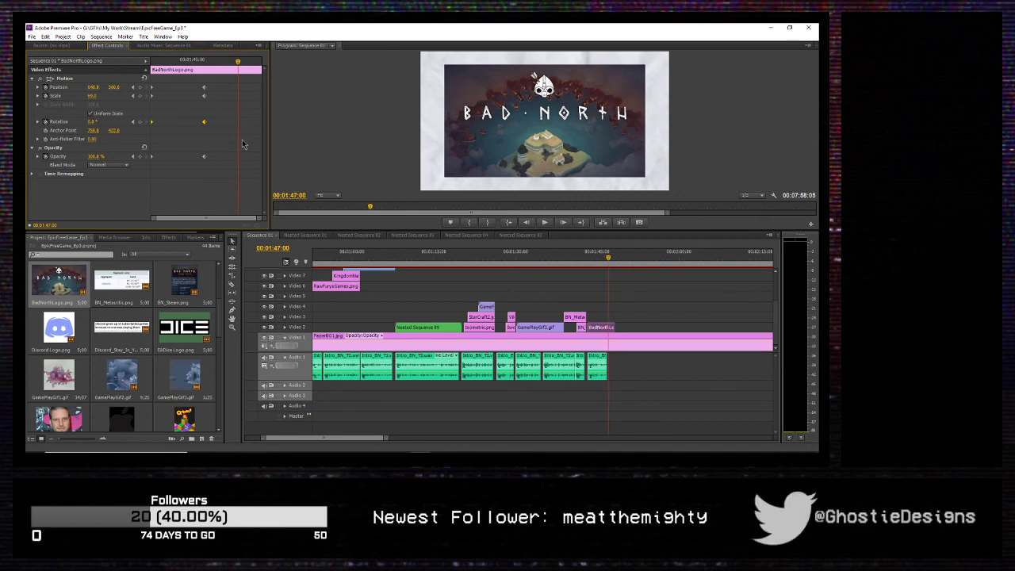
{"action": "key", "text": "ctrl+s"}
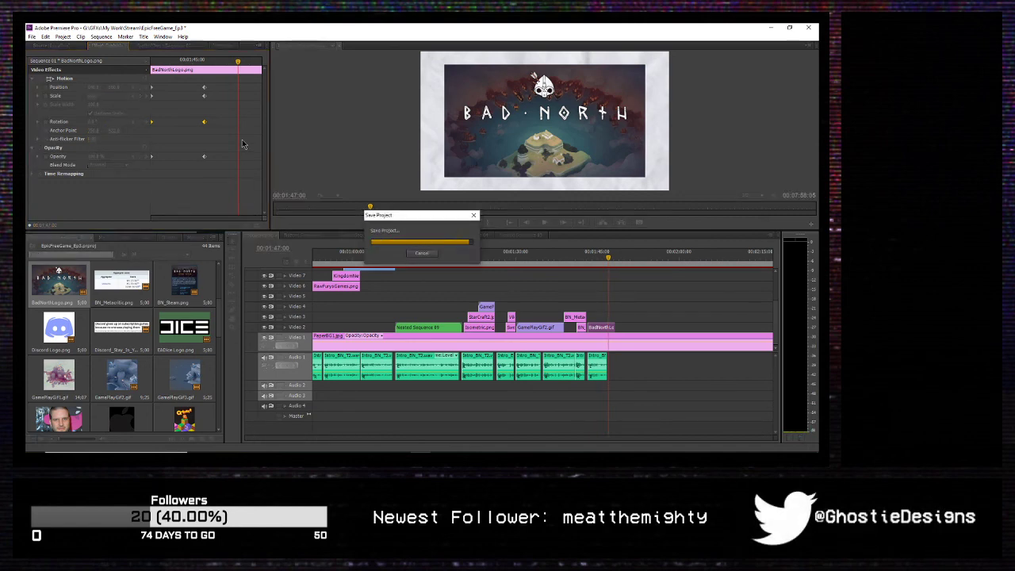